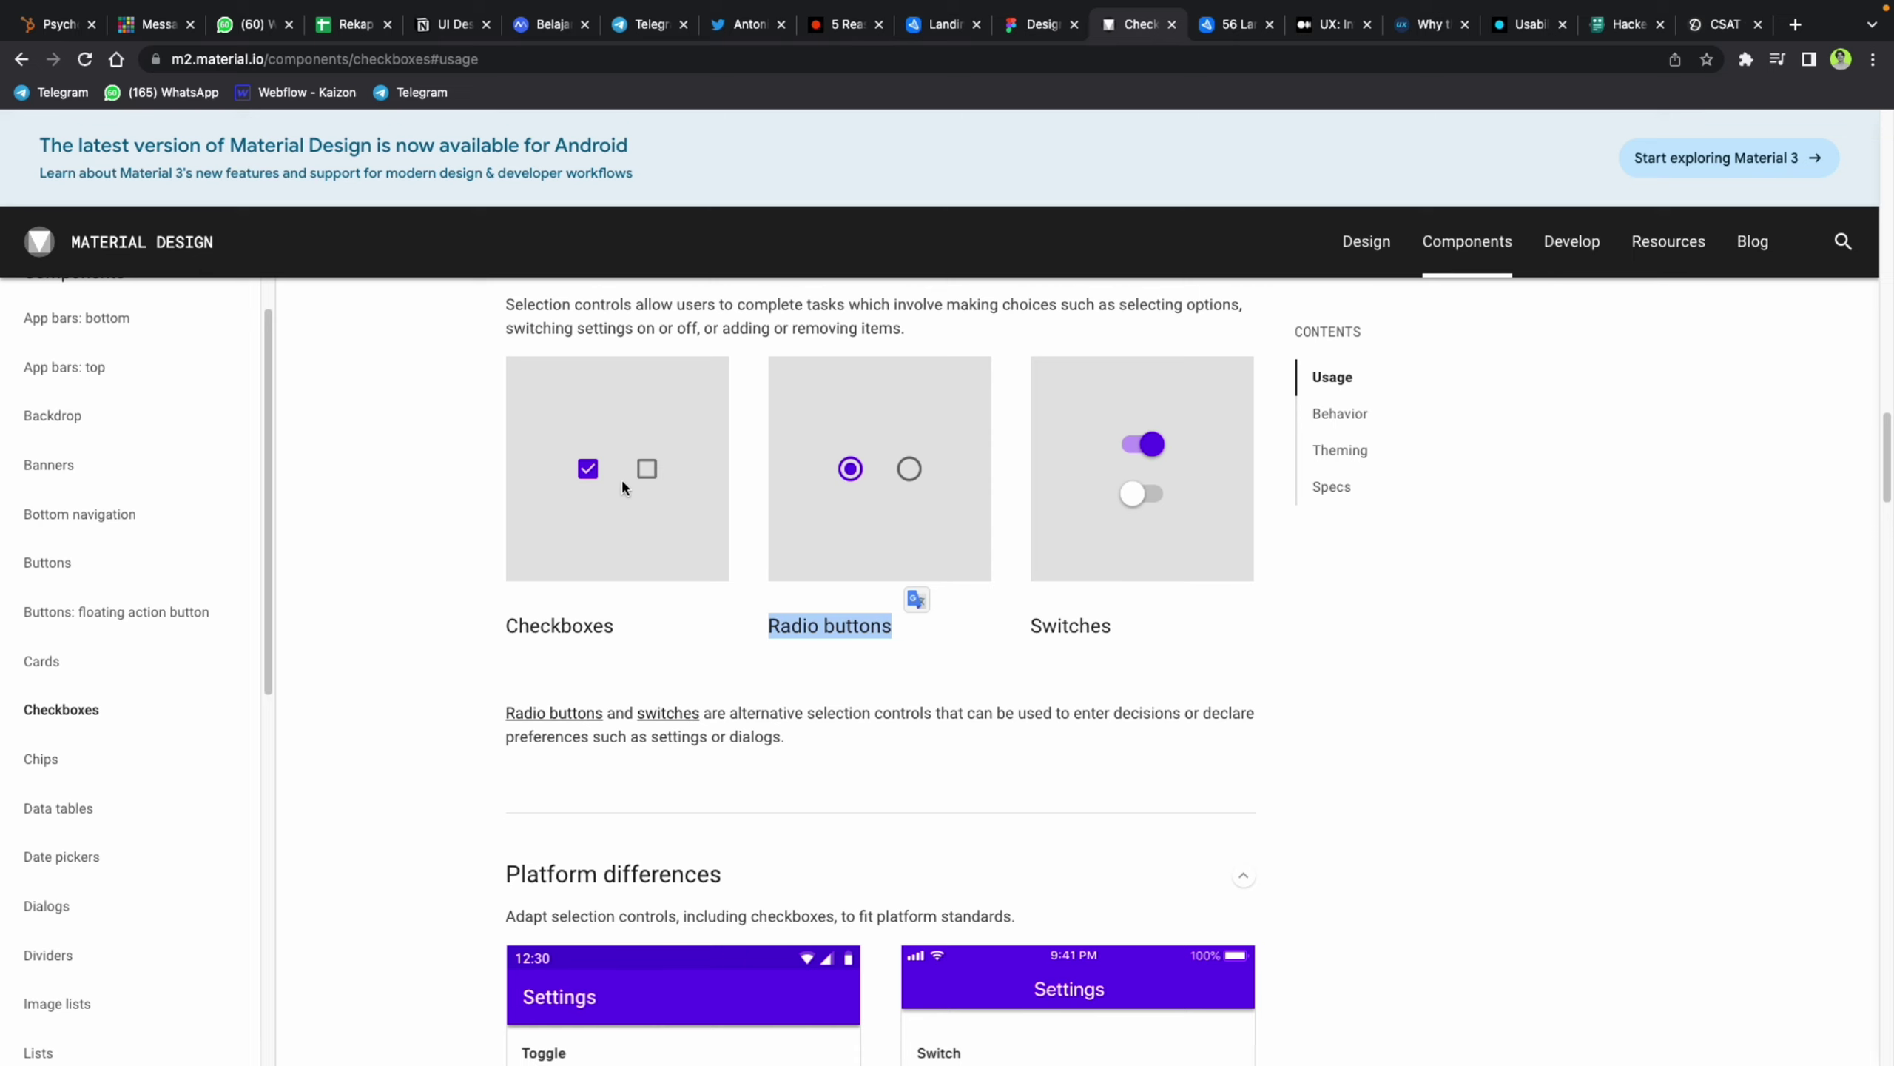
Step: Review the Material Design checkbox guidelines on other selection controls, platform differences, behavior, and parent and child checkboxes
scroll(665, 521, "down", 1)
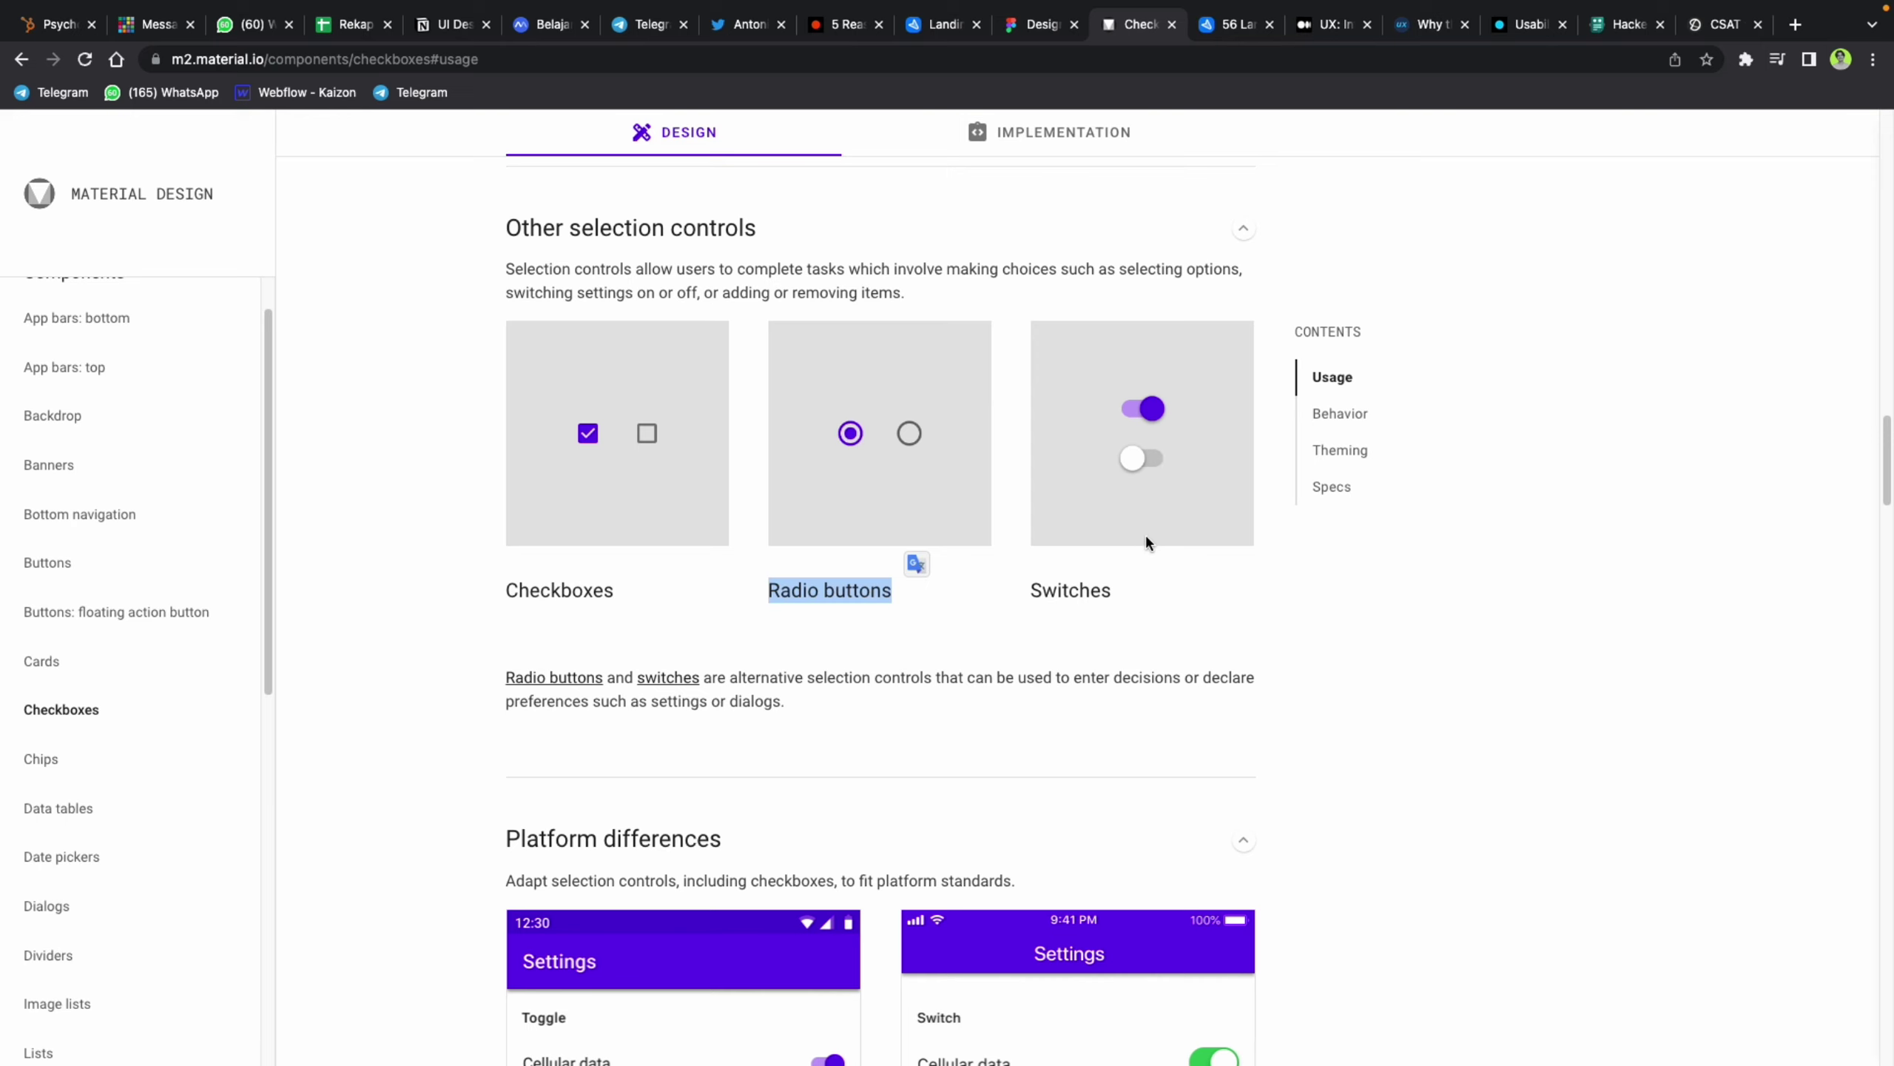
scroll(1146, 533, "down", 8)
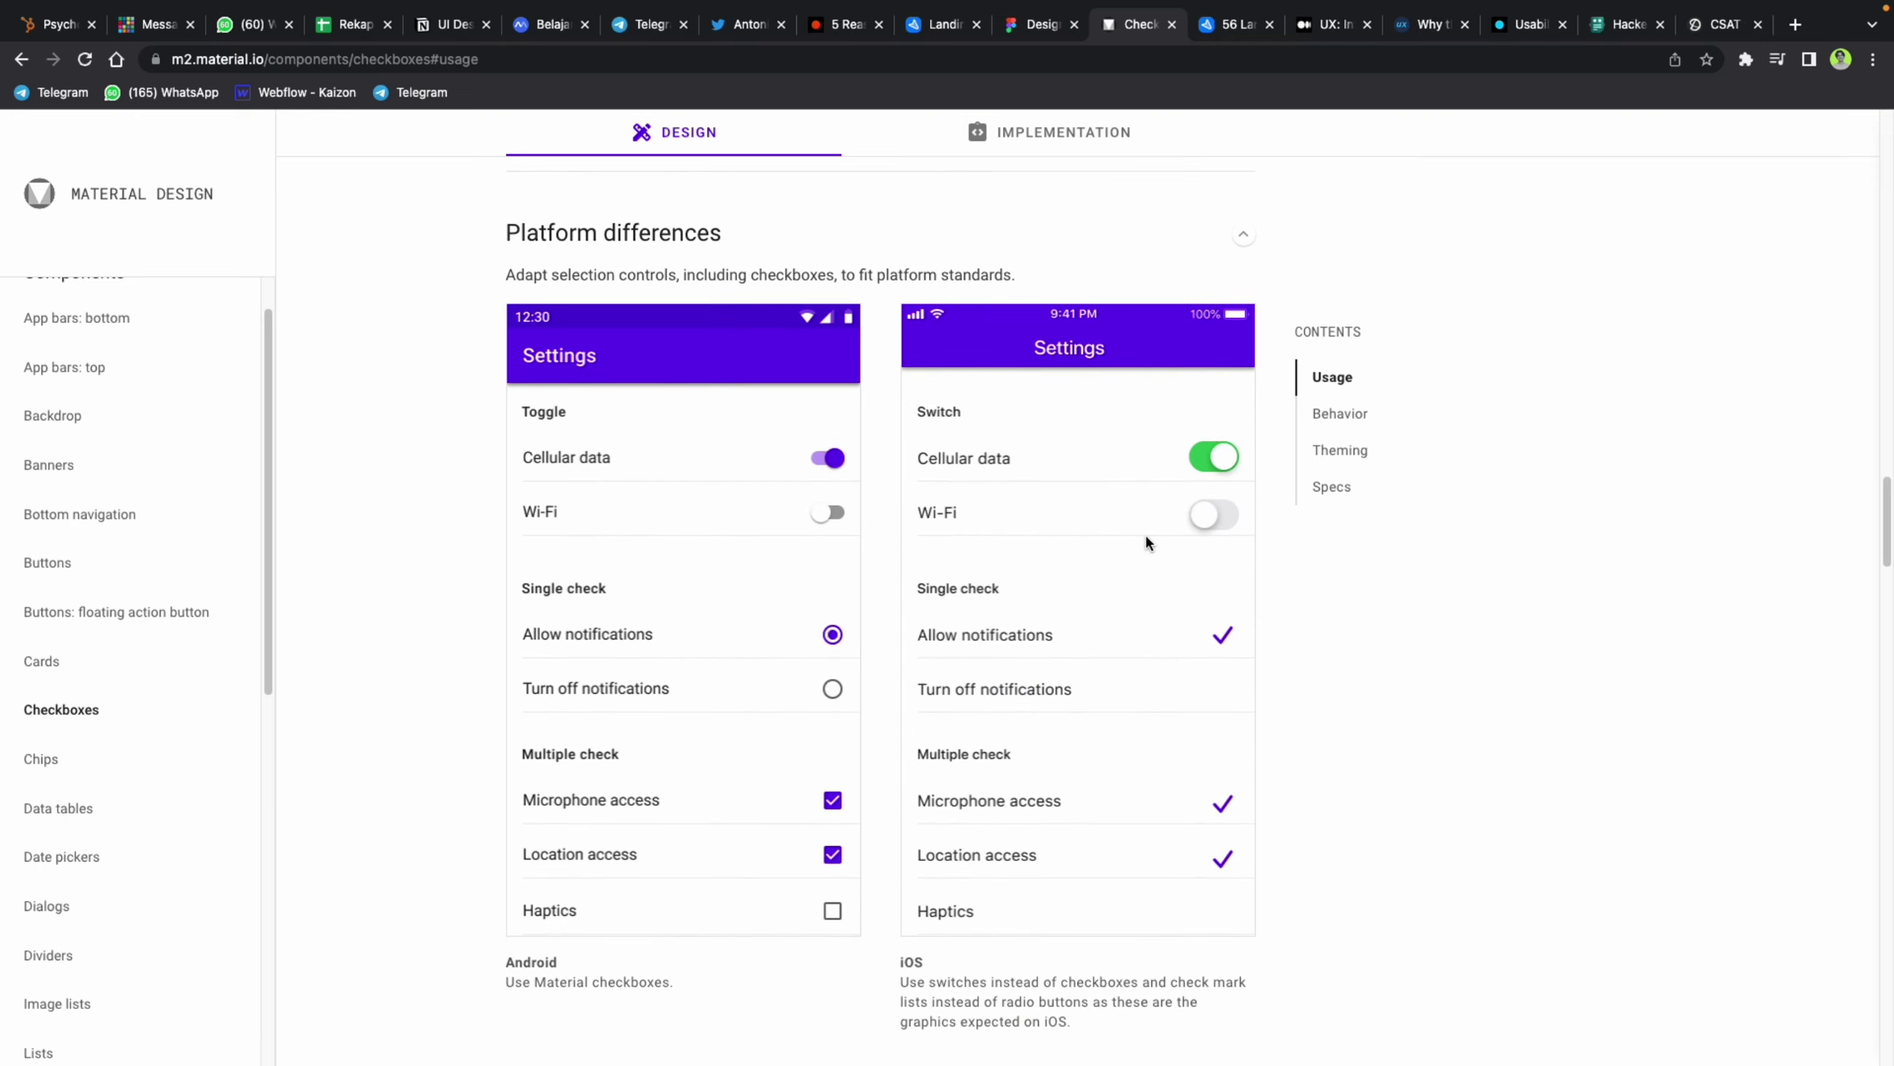
scroll(1020, 506, "down", 1)
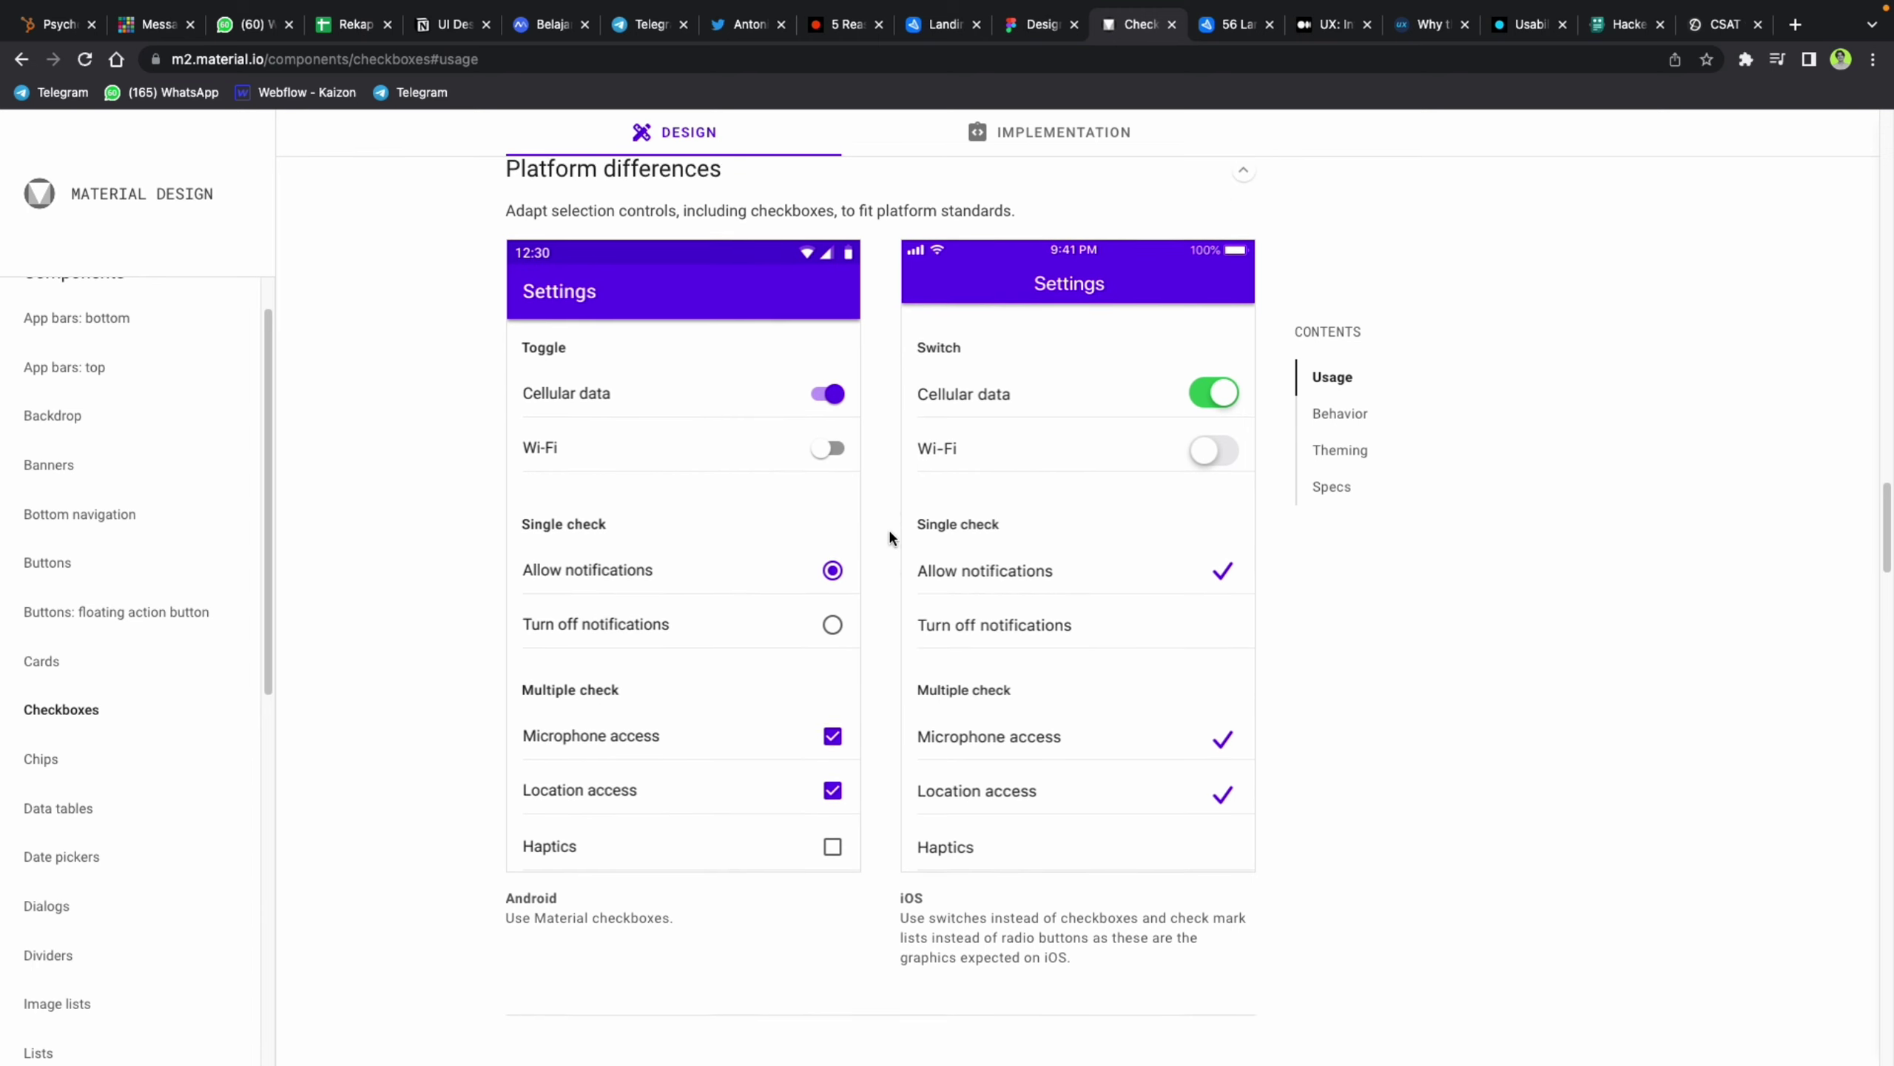
scroll(793, 617, "down", 1)
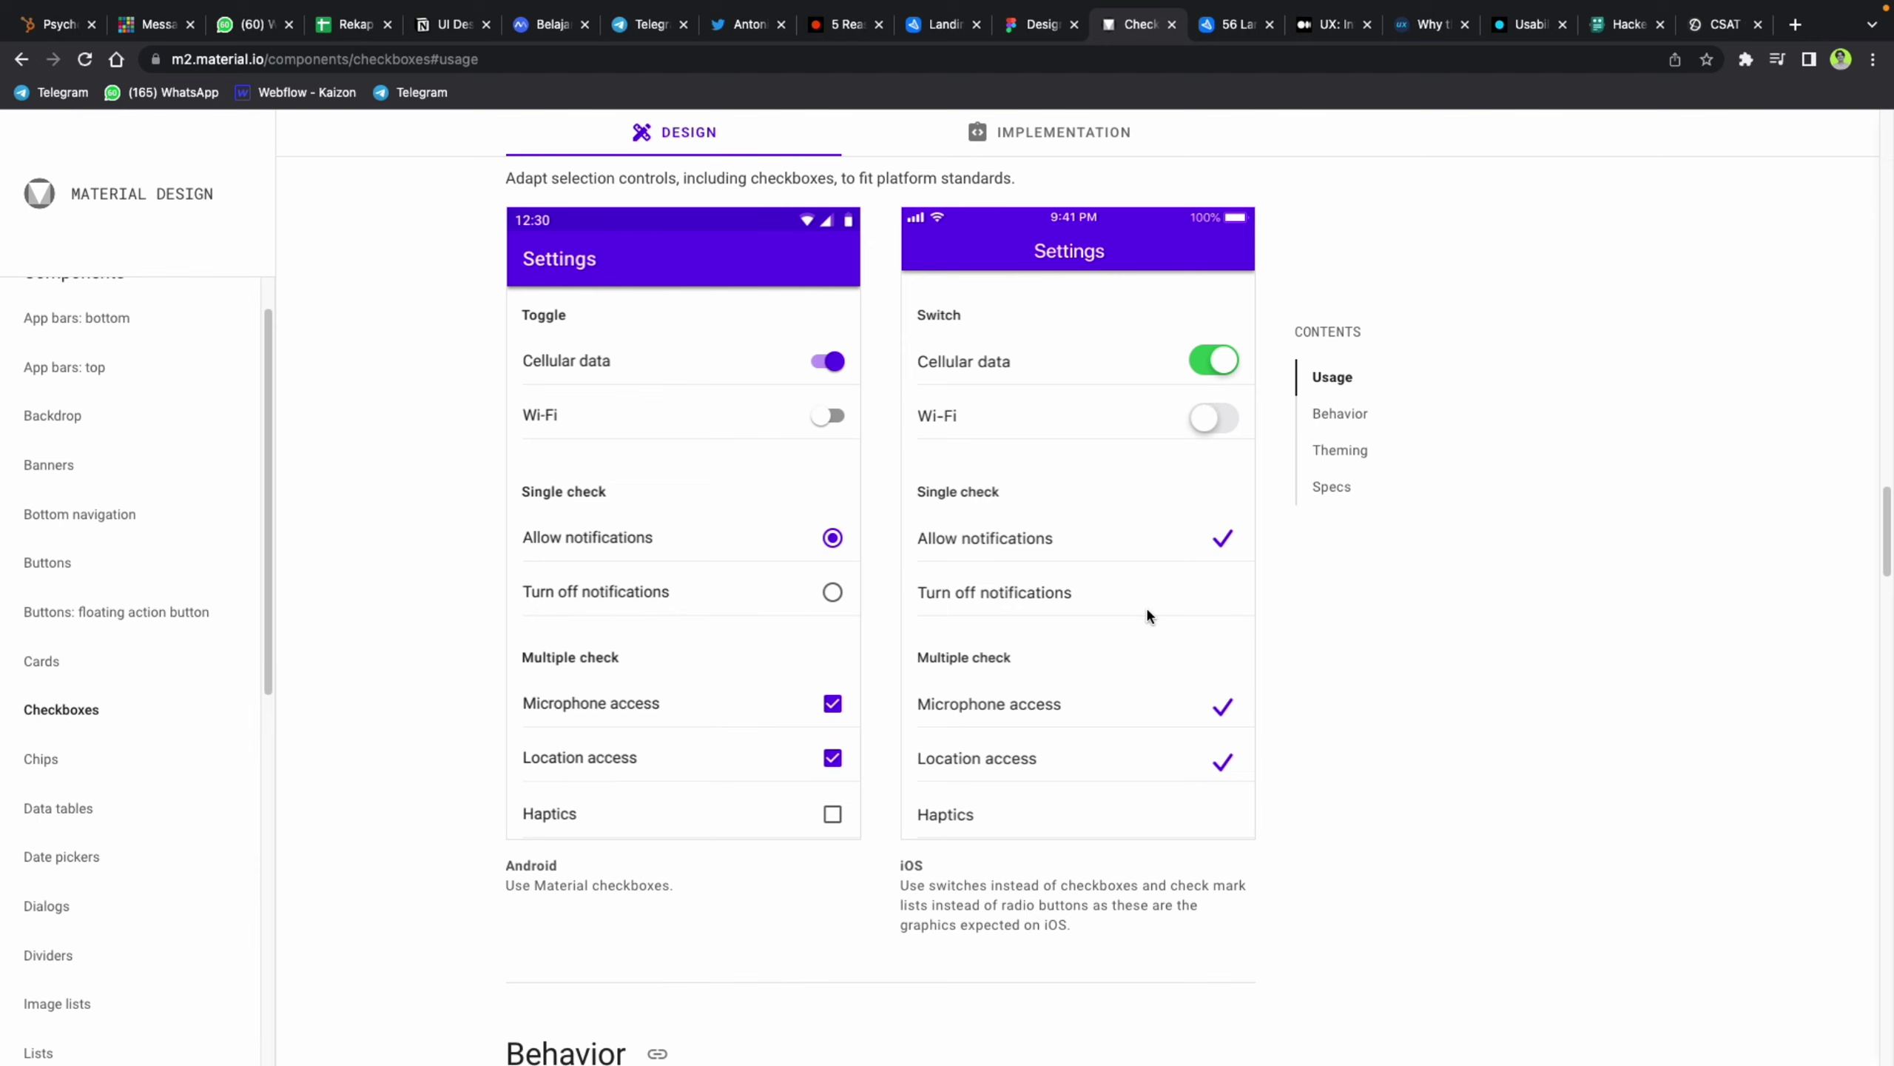
scroll(1146, 607, "down", 1)
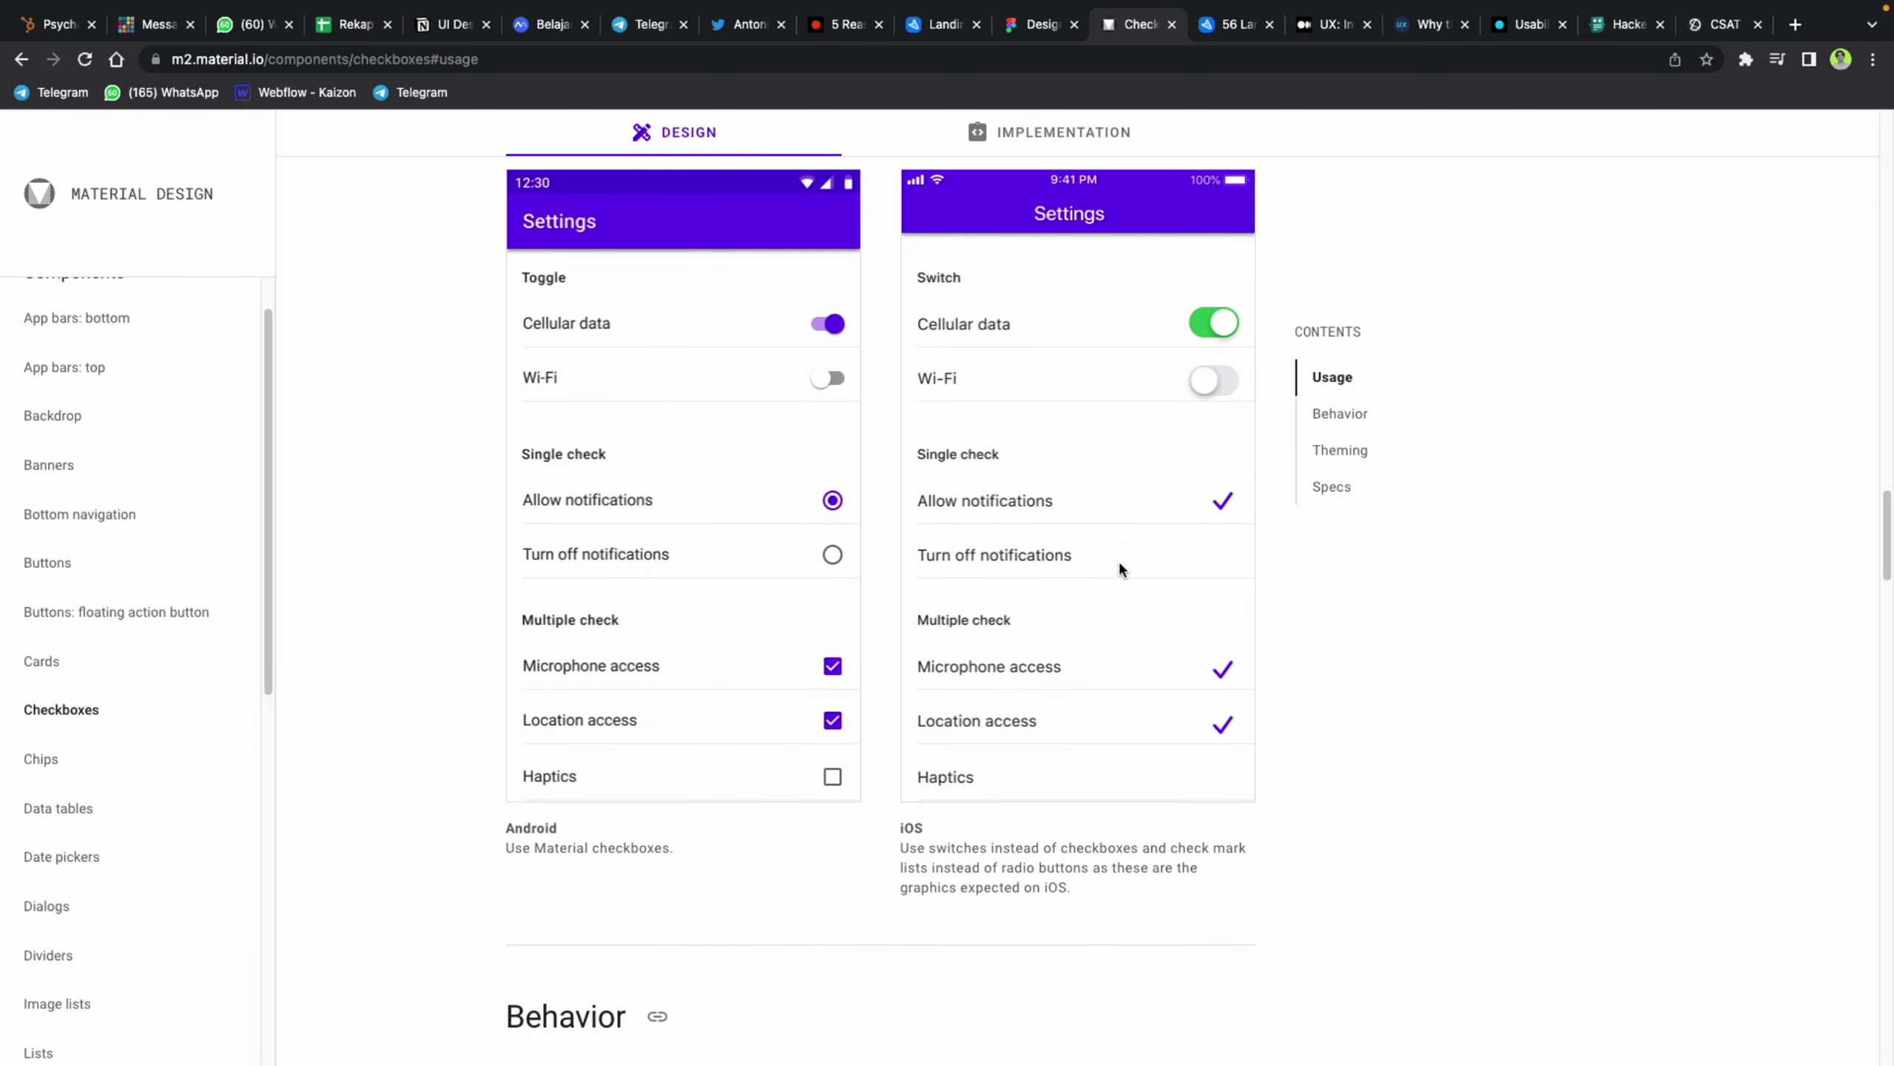
scroll(1119, 567, "down", 10)
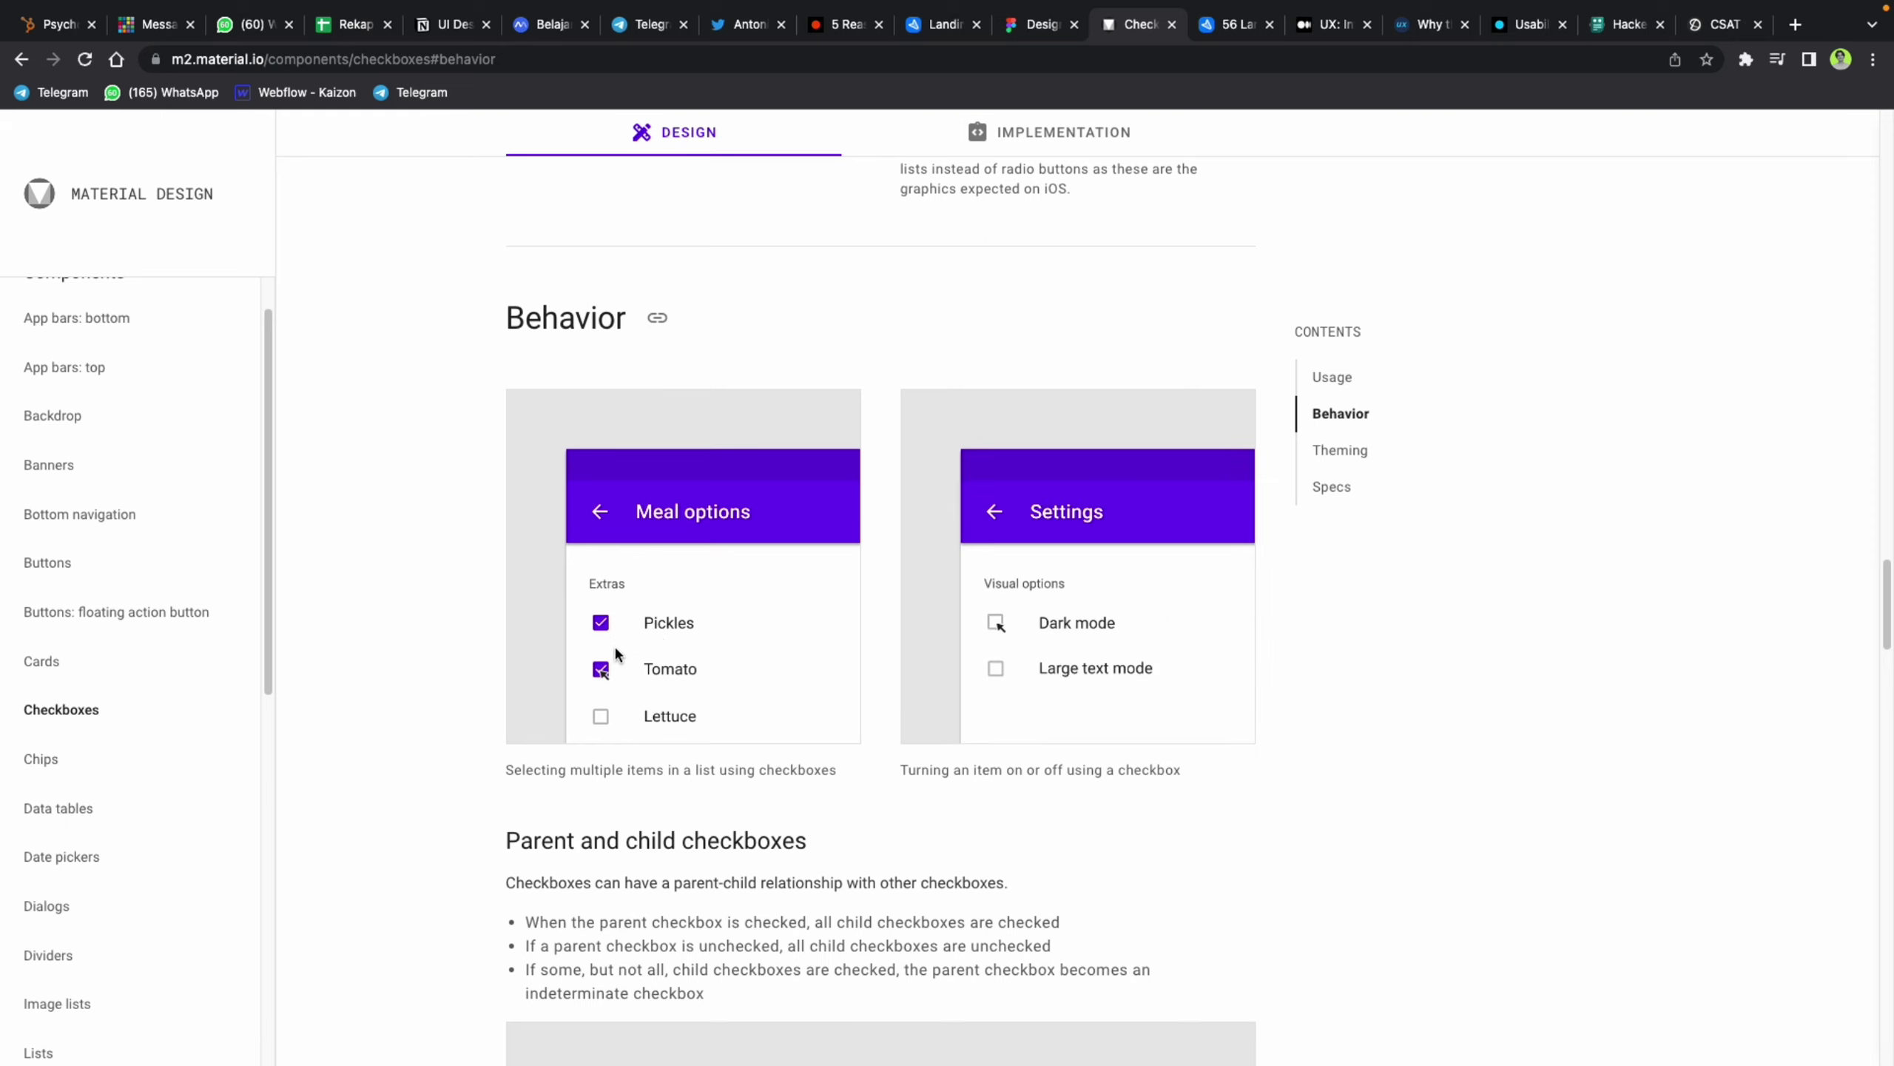
scroll(618, 643, "down", 1)
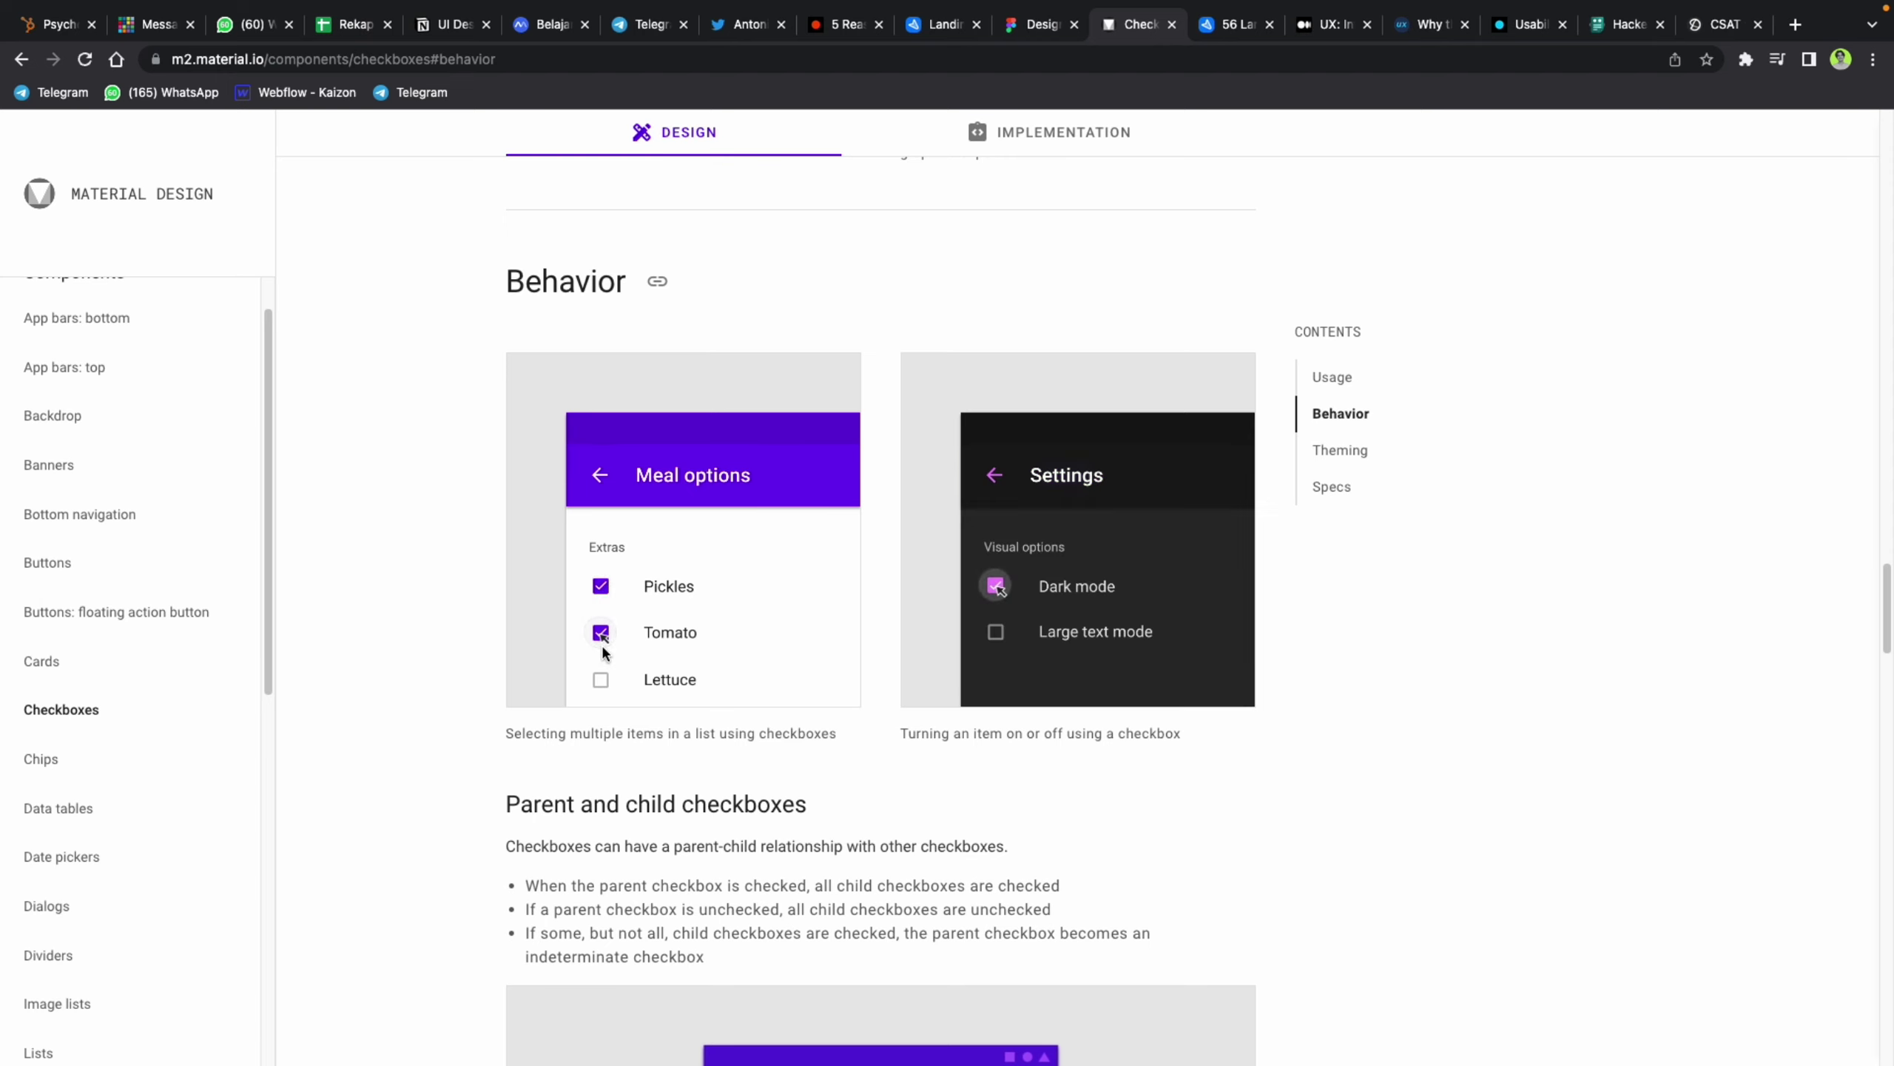
scroll(880, 612, "down", 6)
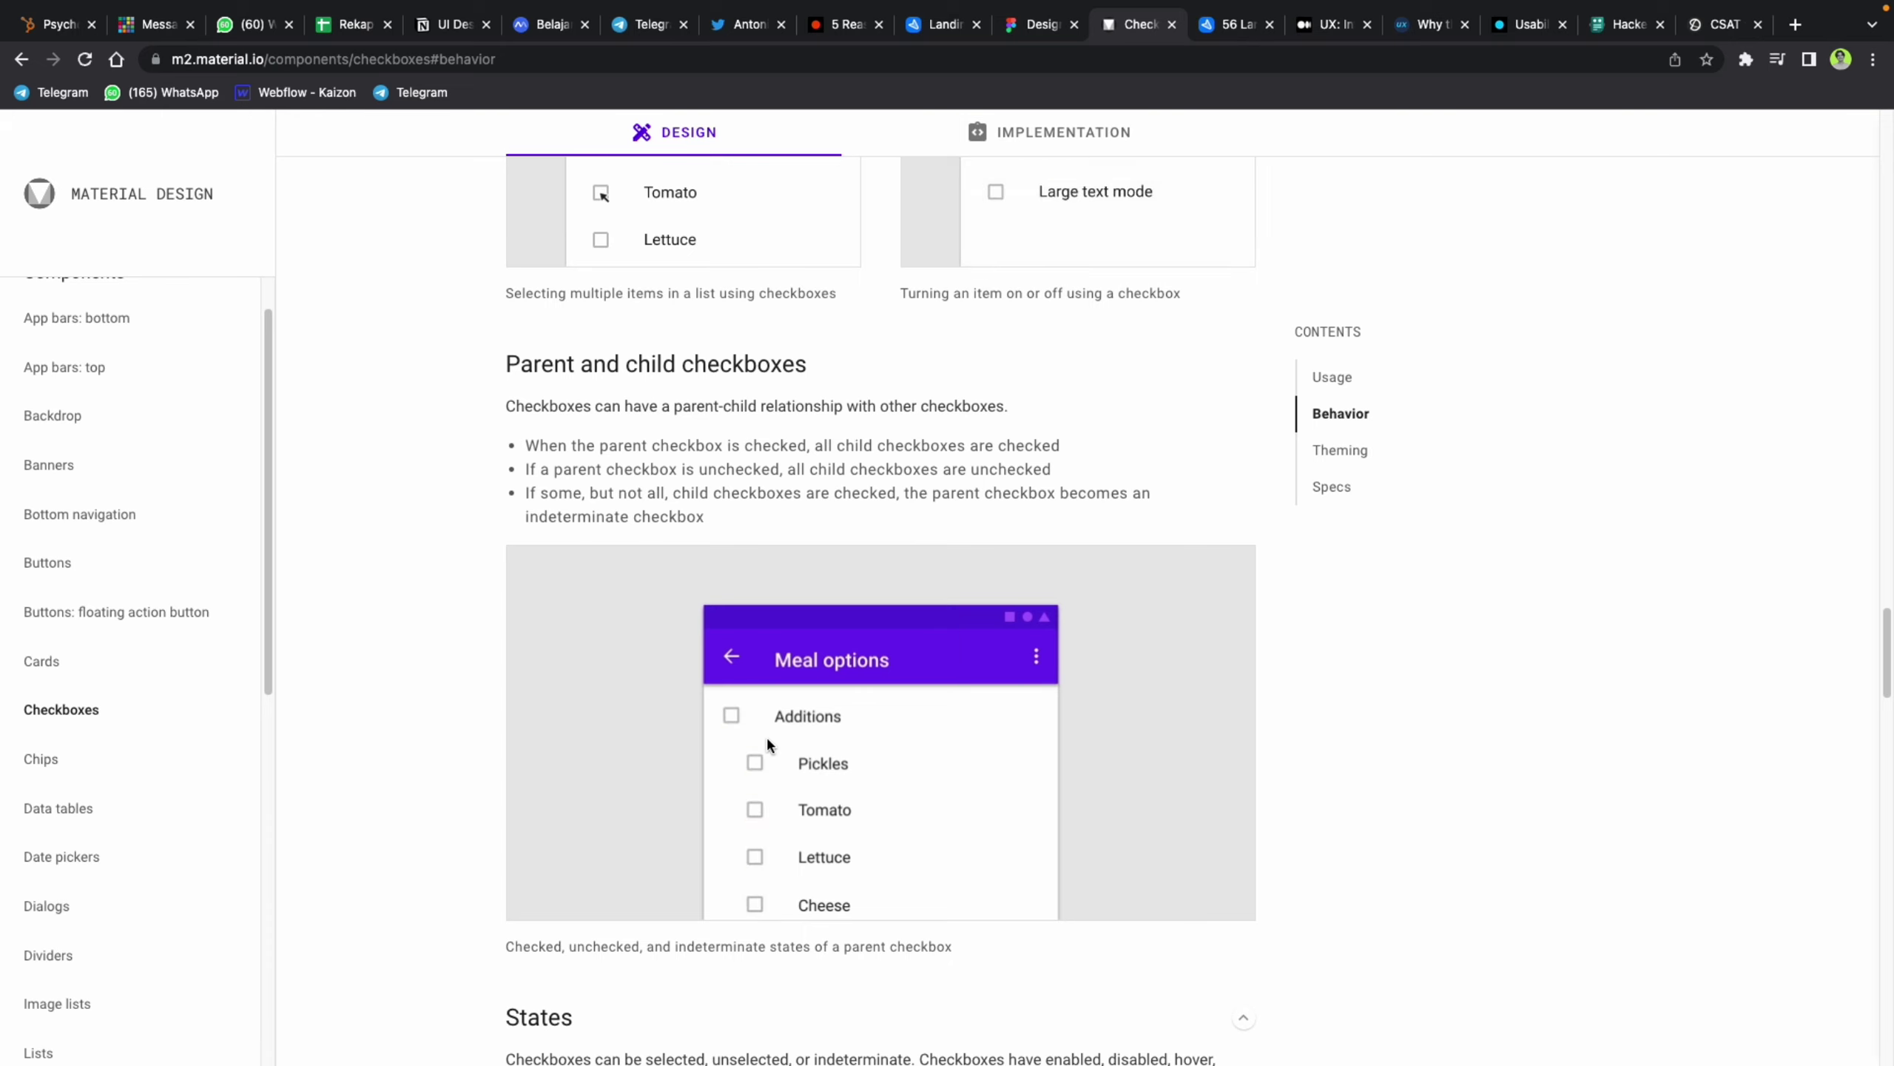
Step: Examine the States, Theming and Specs sections of the checkbox guidelines
scroll(767, 737, "down", 6)
scroll(767, 737, "down", 2)
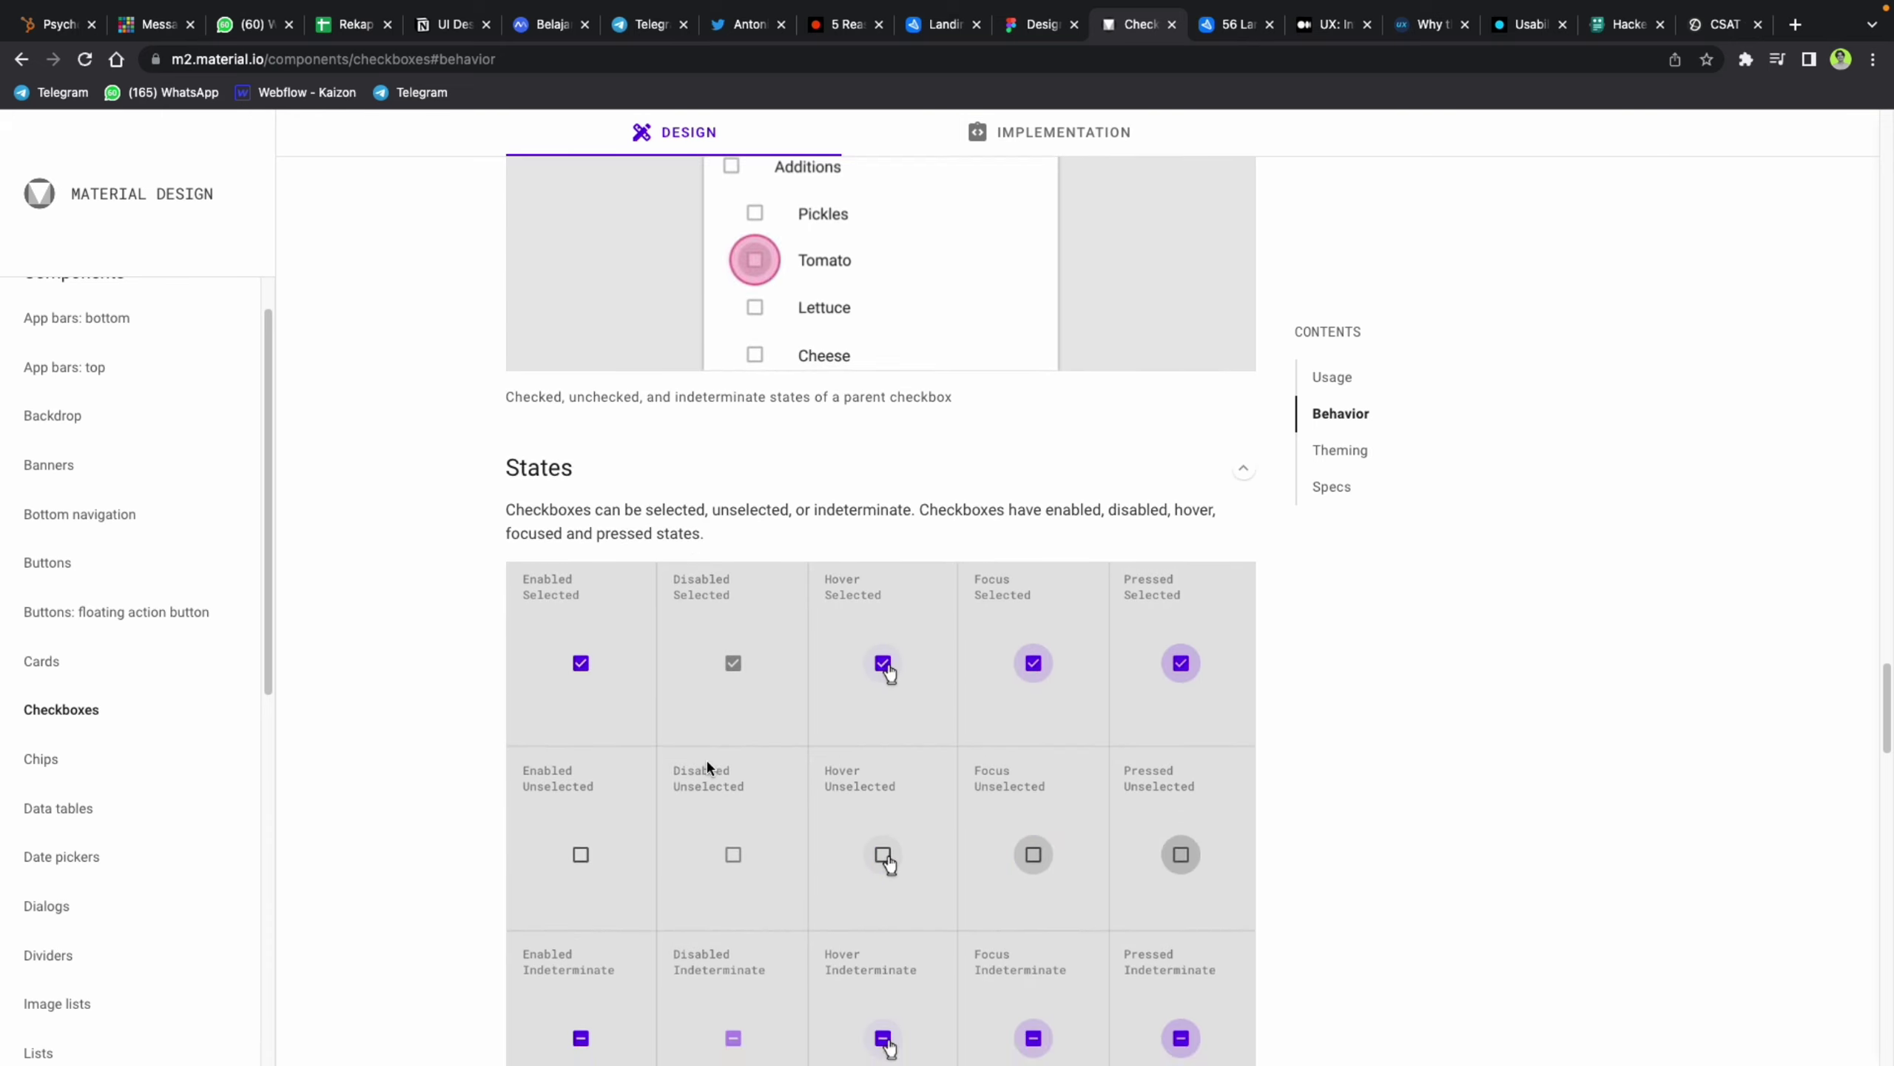
scroll(734, 705, "down", 1)
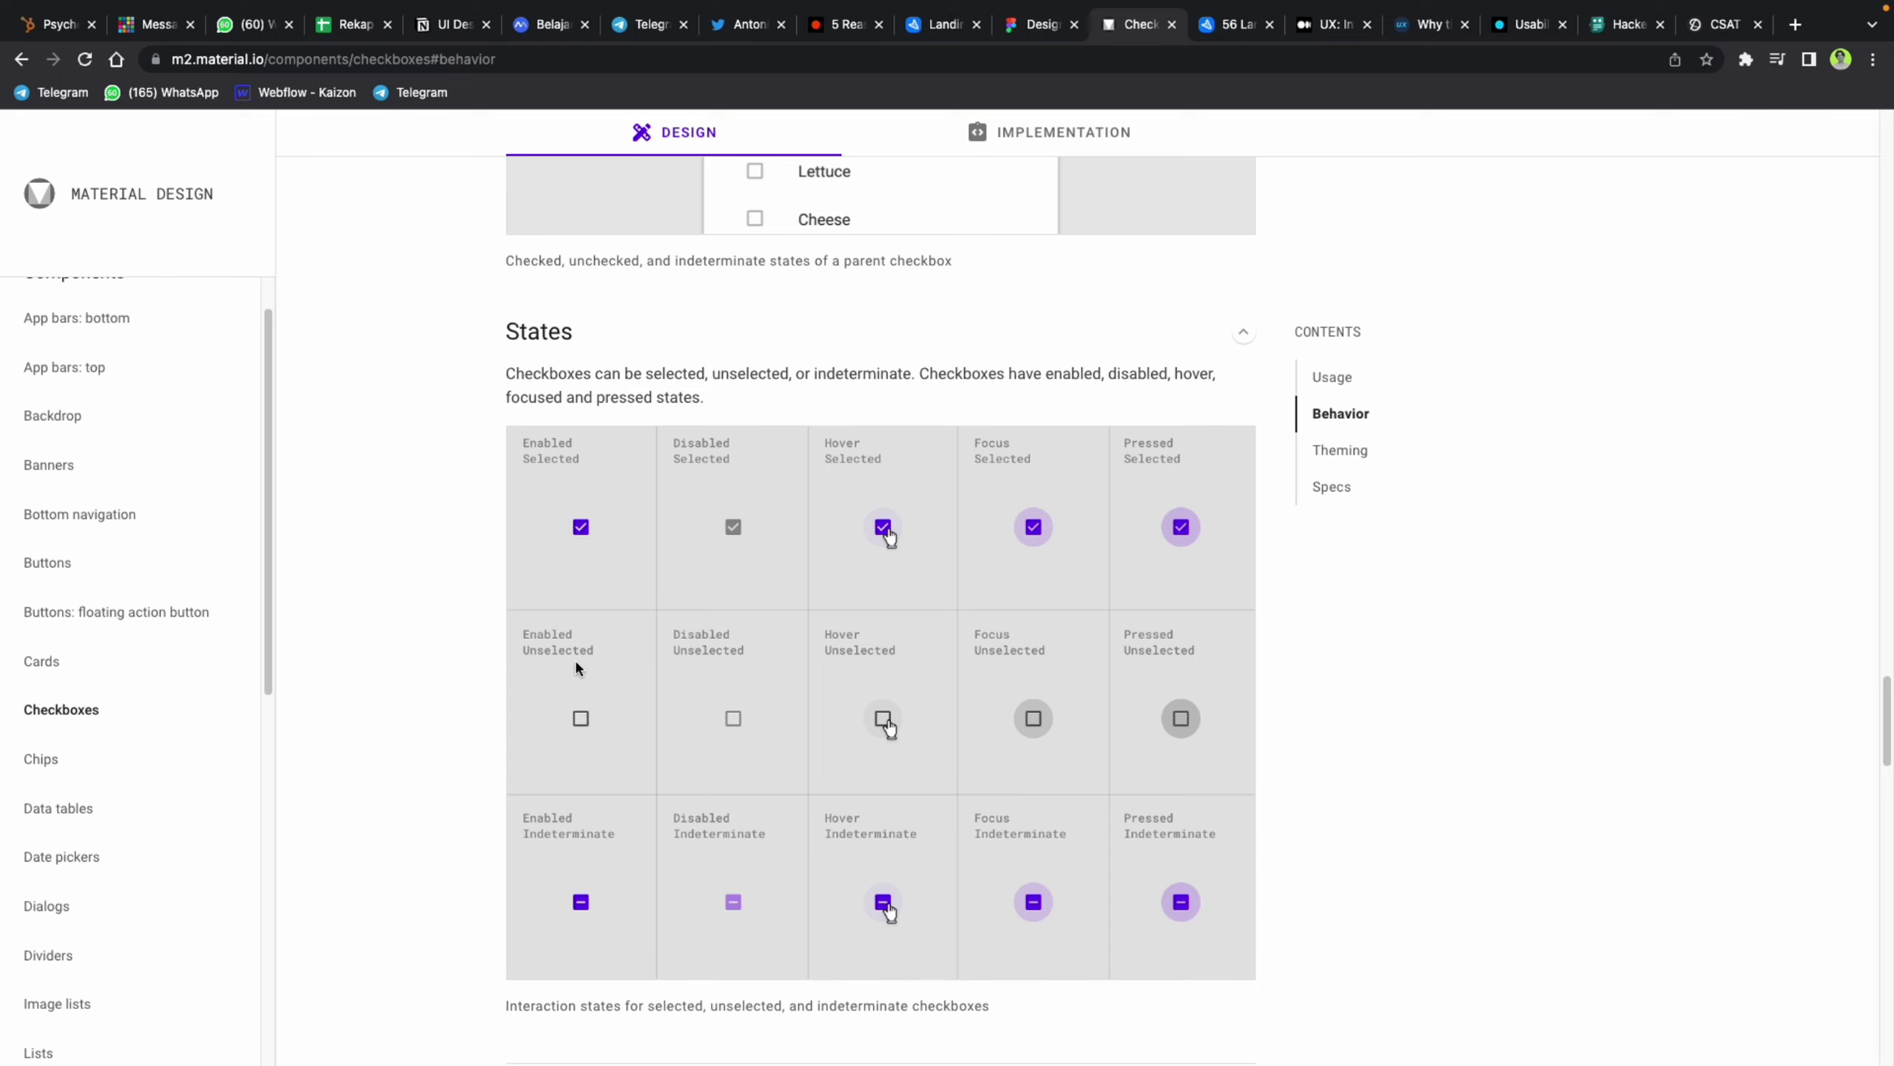
scroll(614, 676, "down", 7)
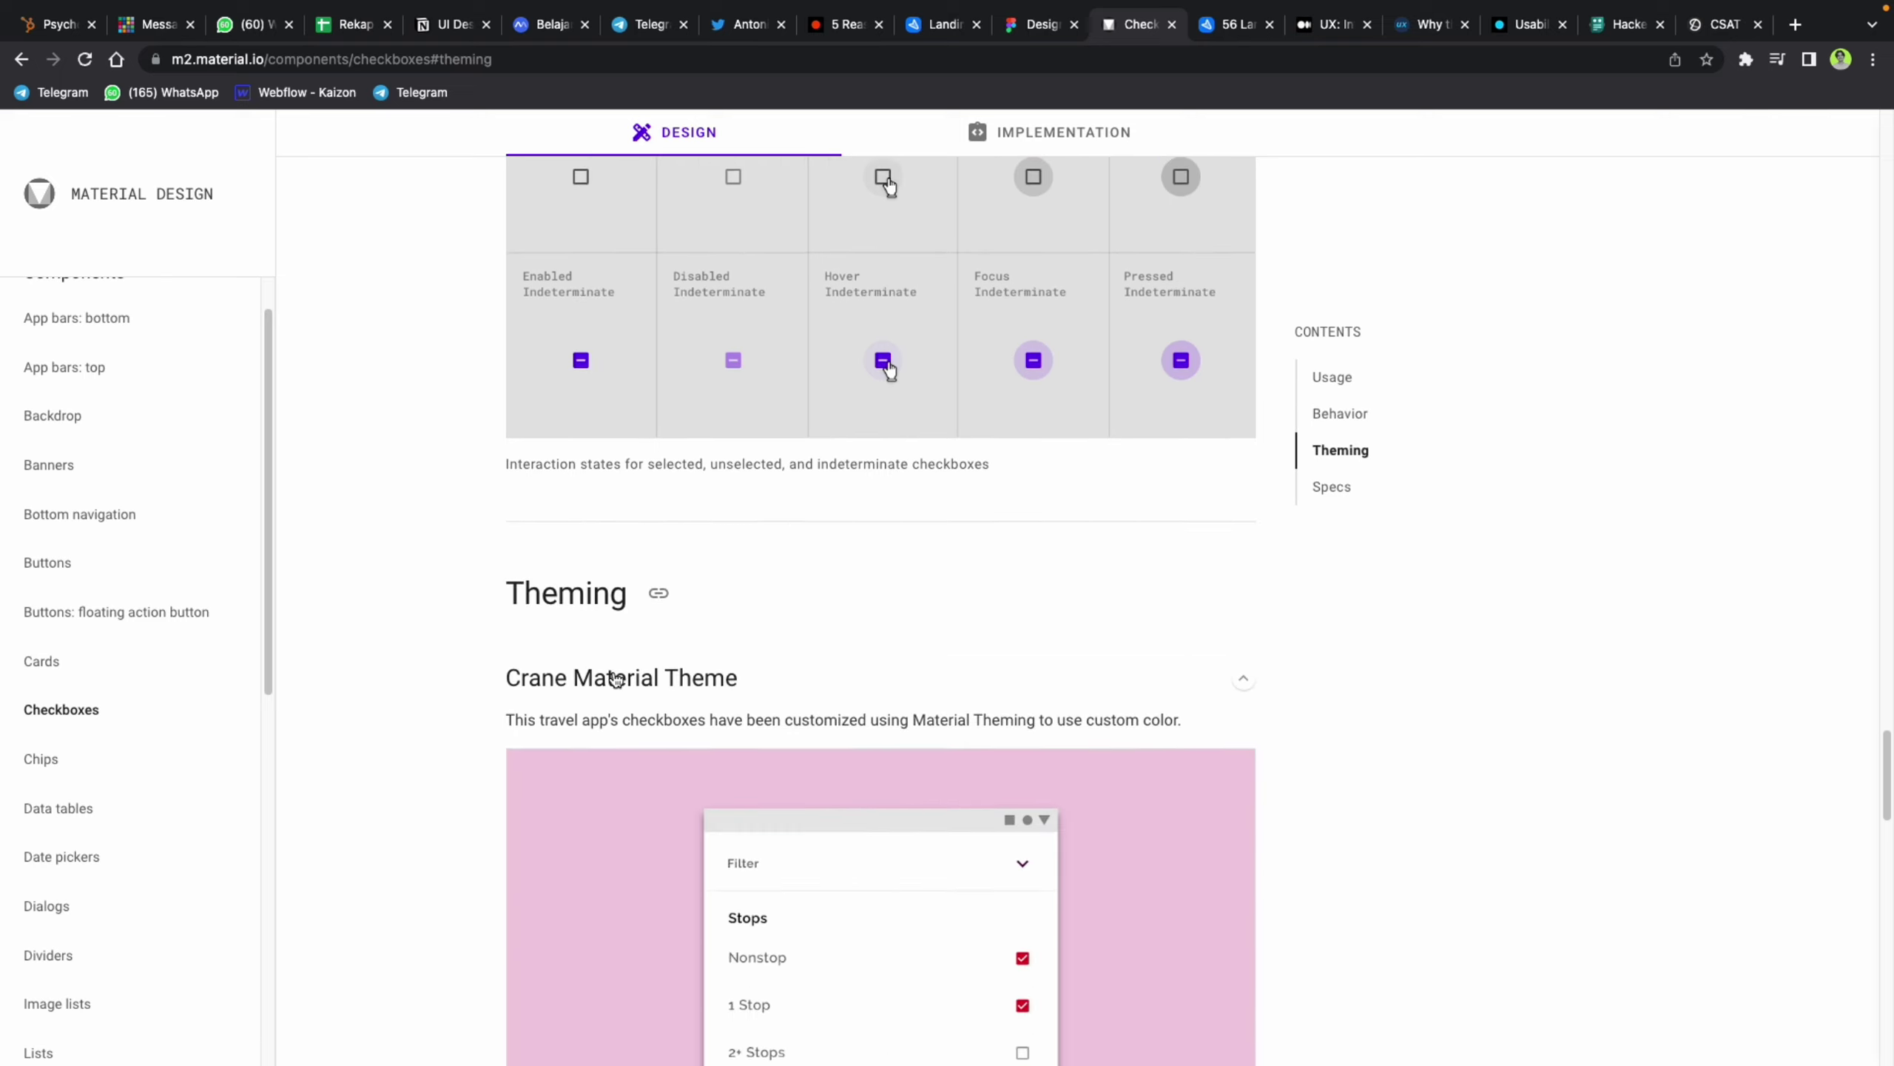
scroll(612, 676, "up", 5)
scroll(613, 675, "down", 16)
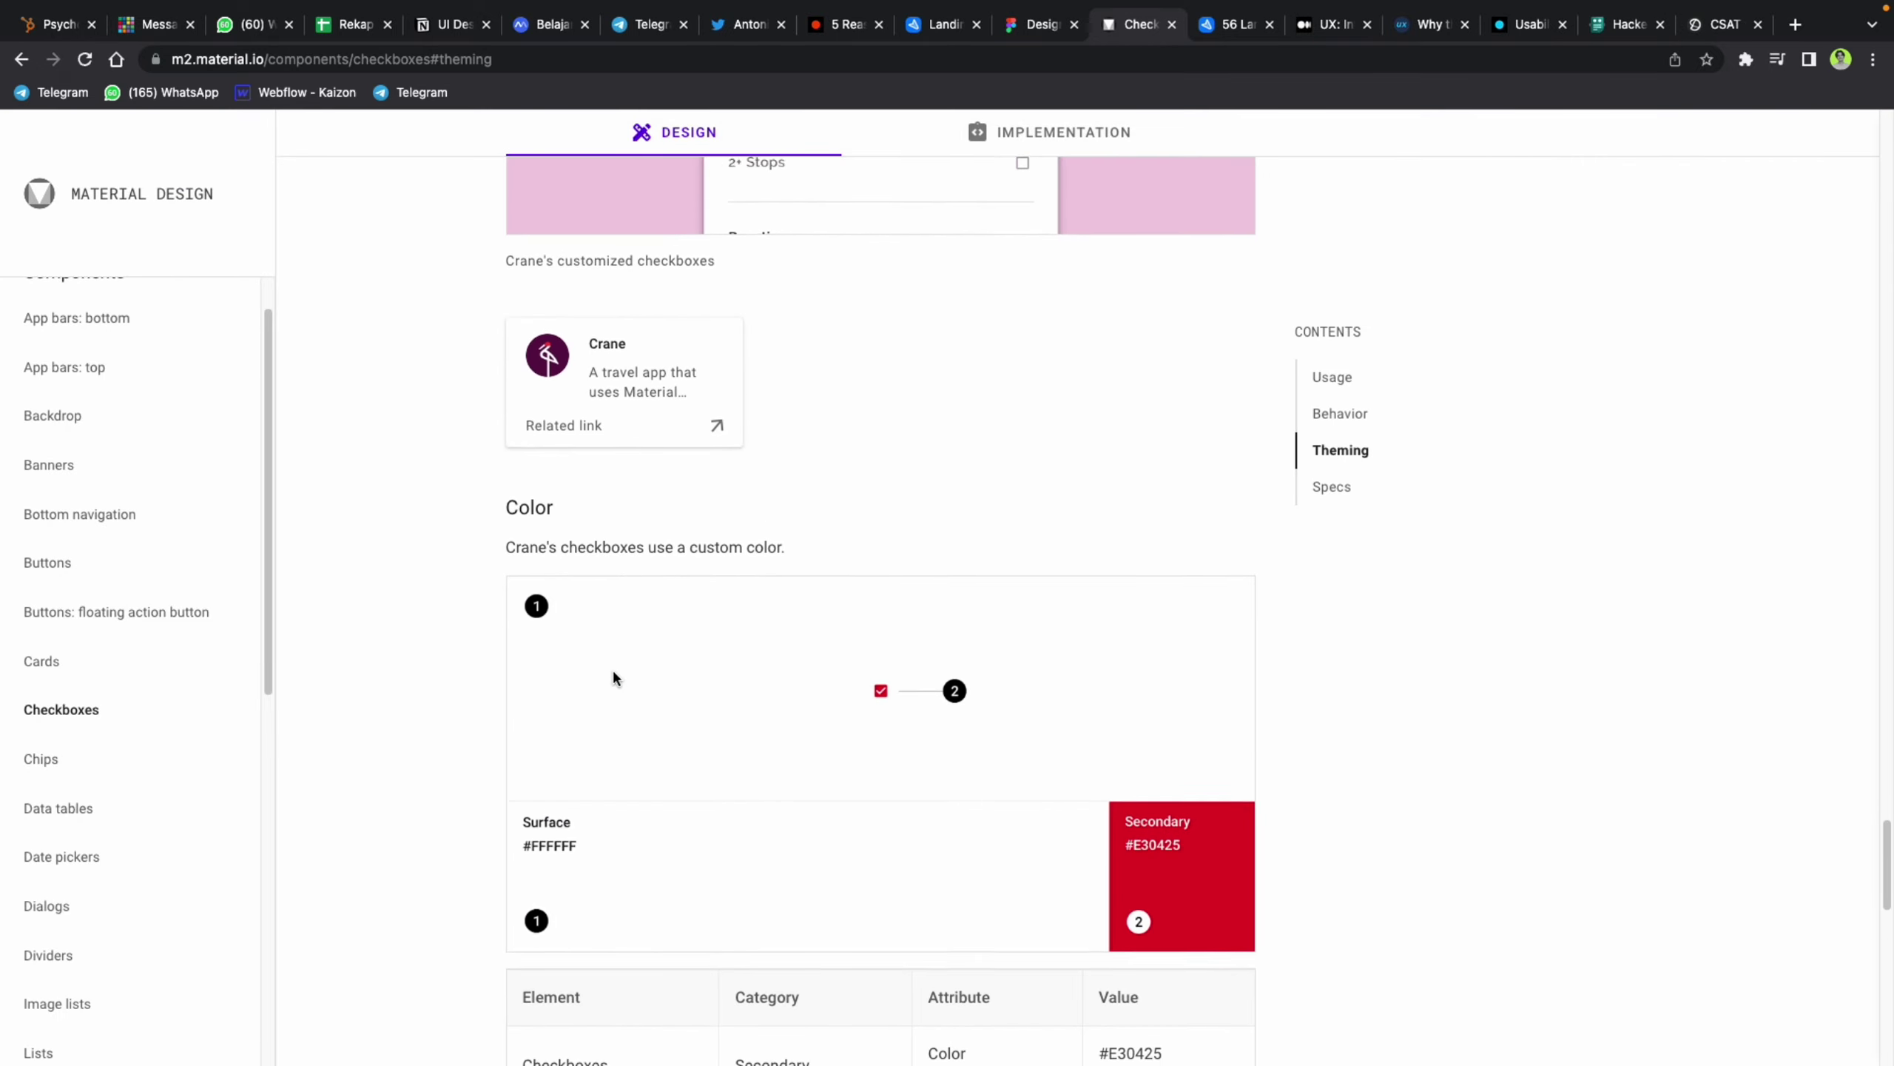
scroll(613, 678, "down", 18)
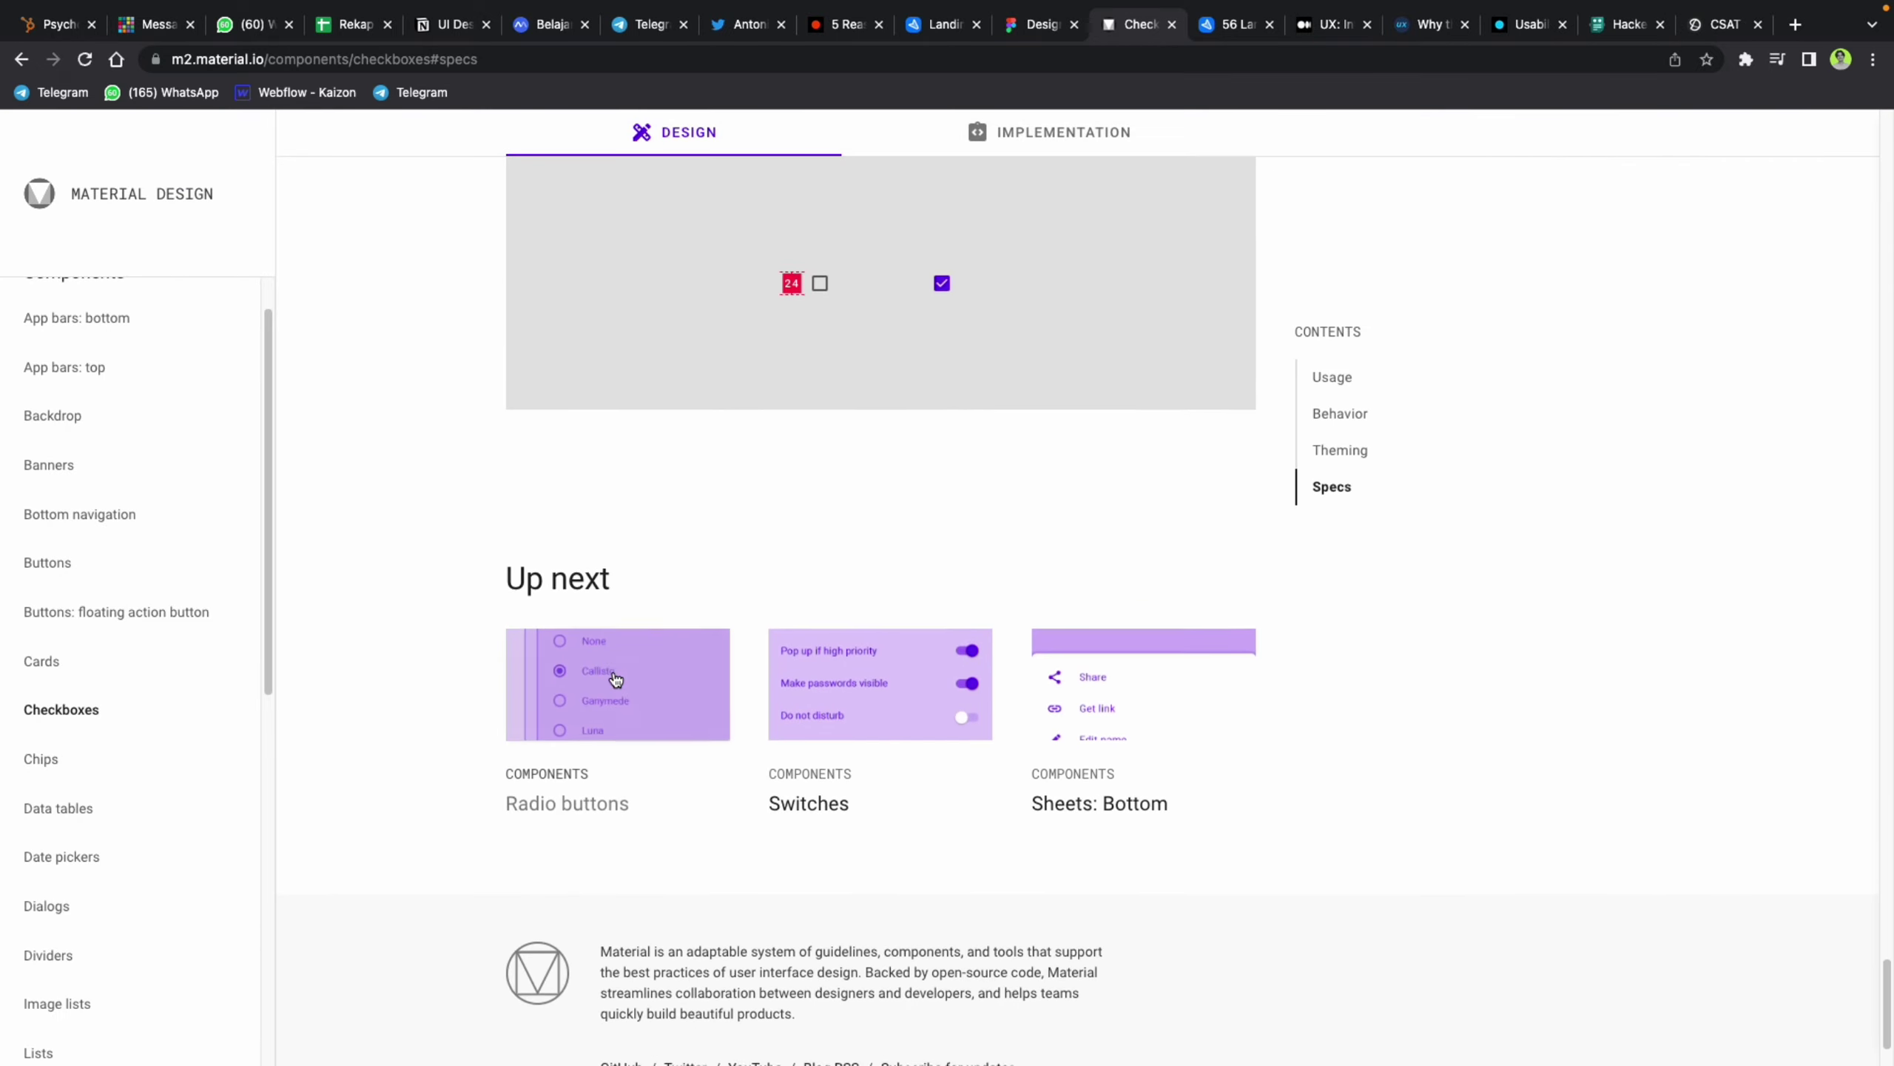
scroll(615, 678, "down", 3)
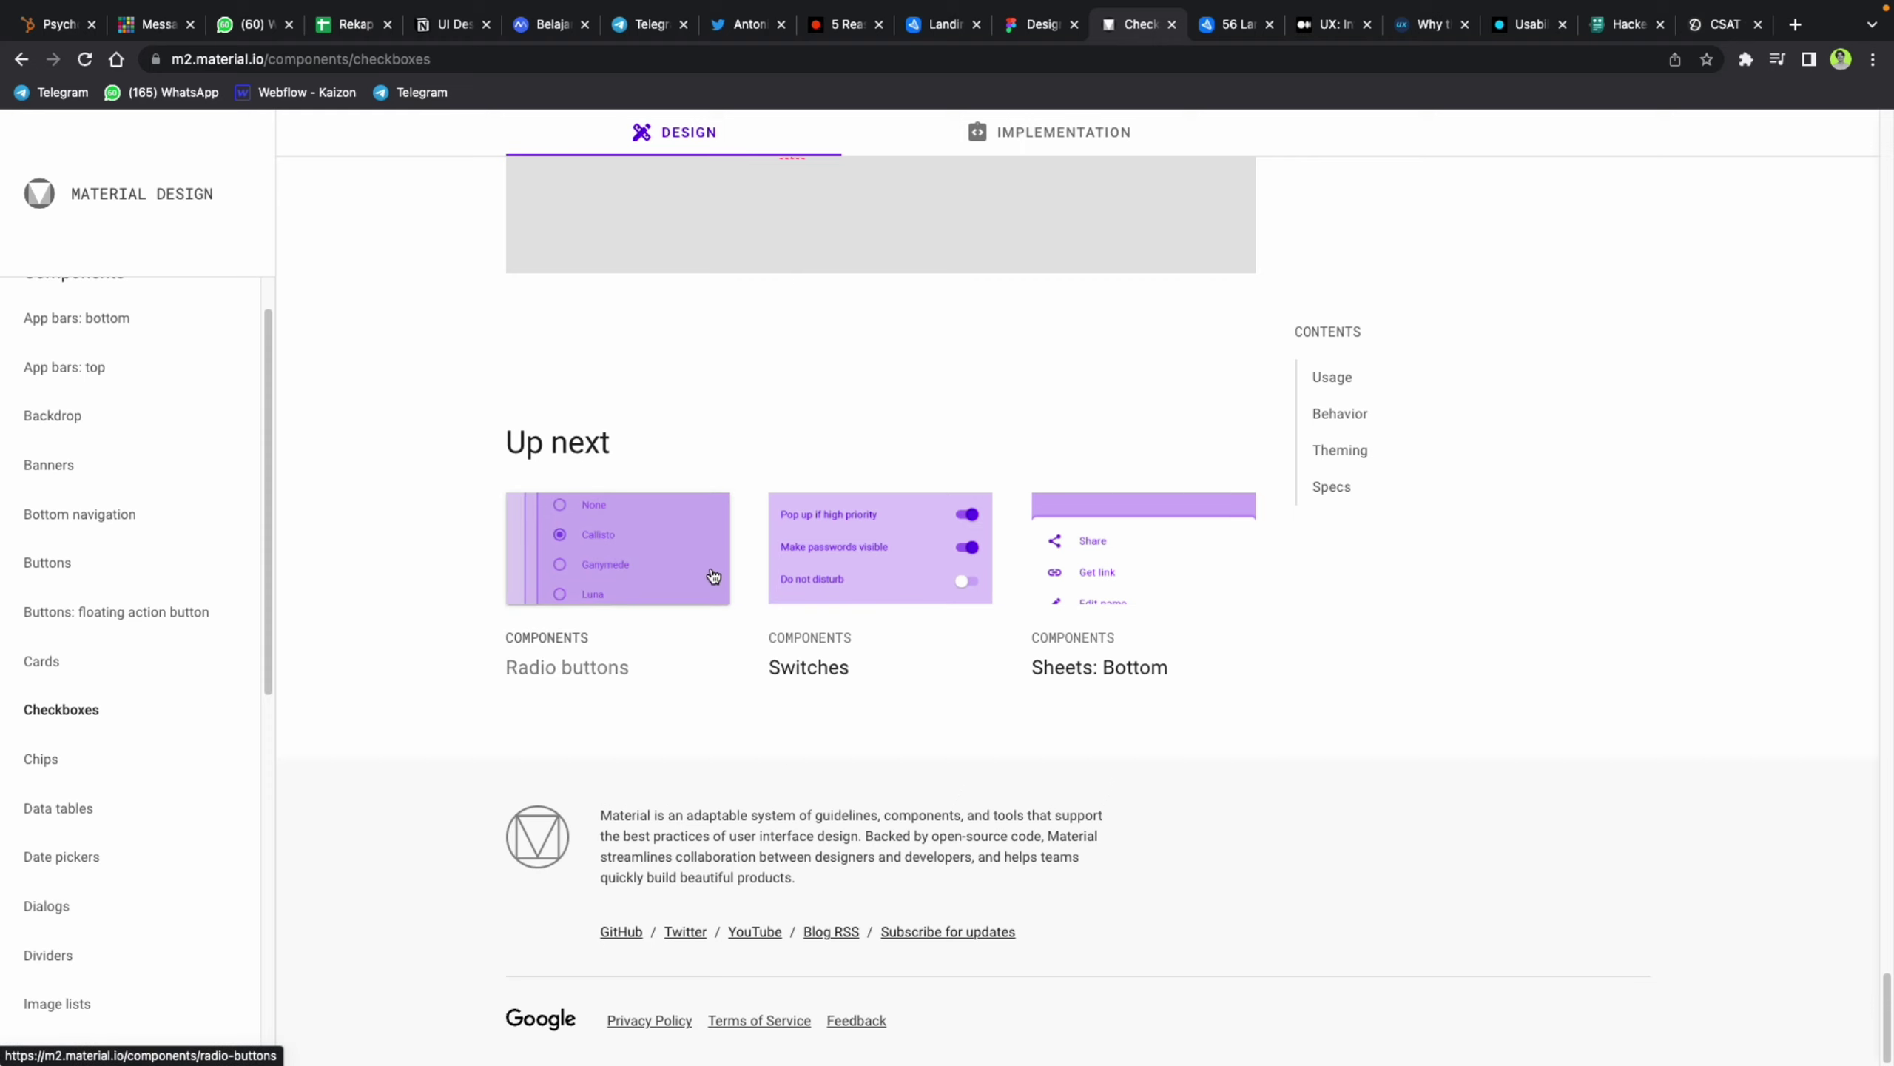
scroll(713, 575, "up", 10)
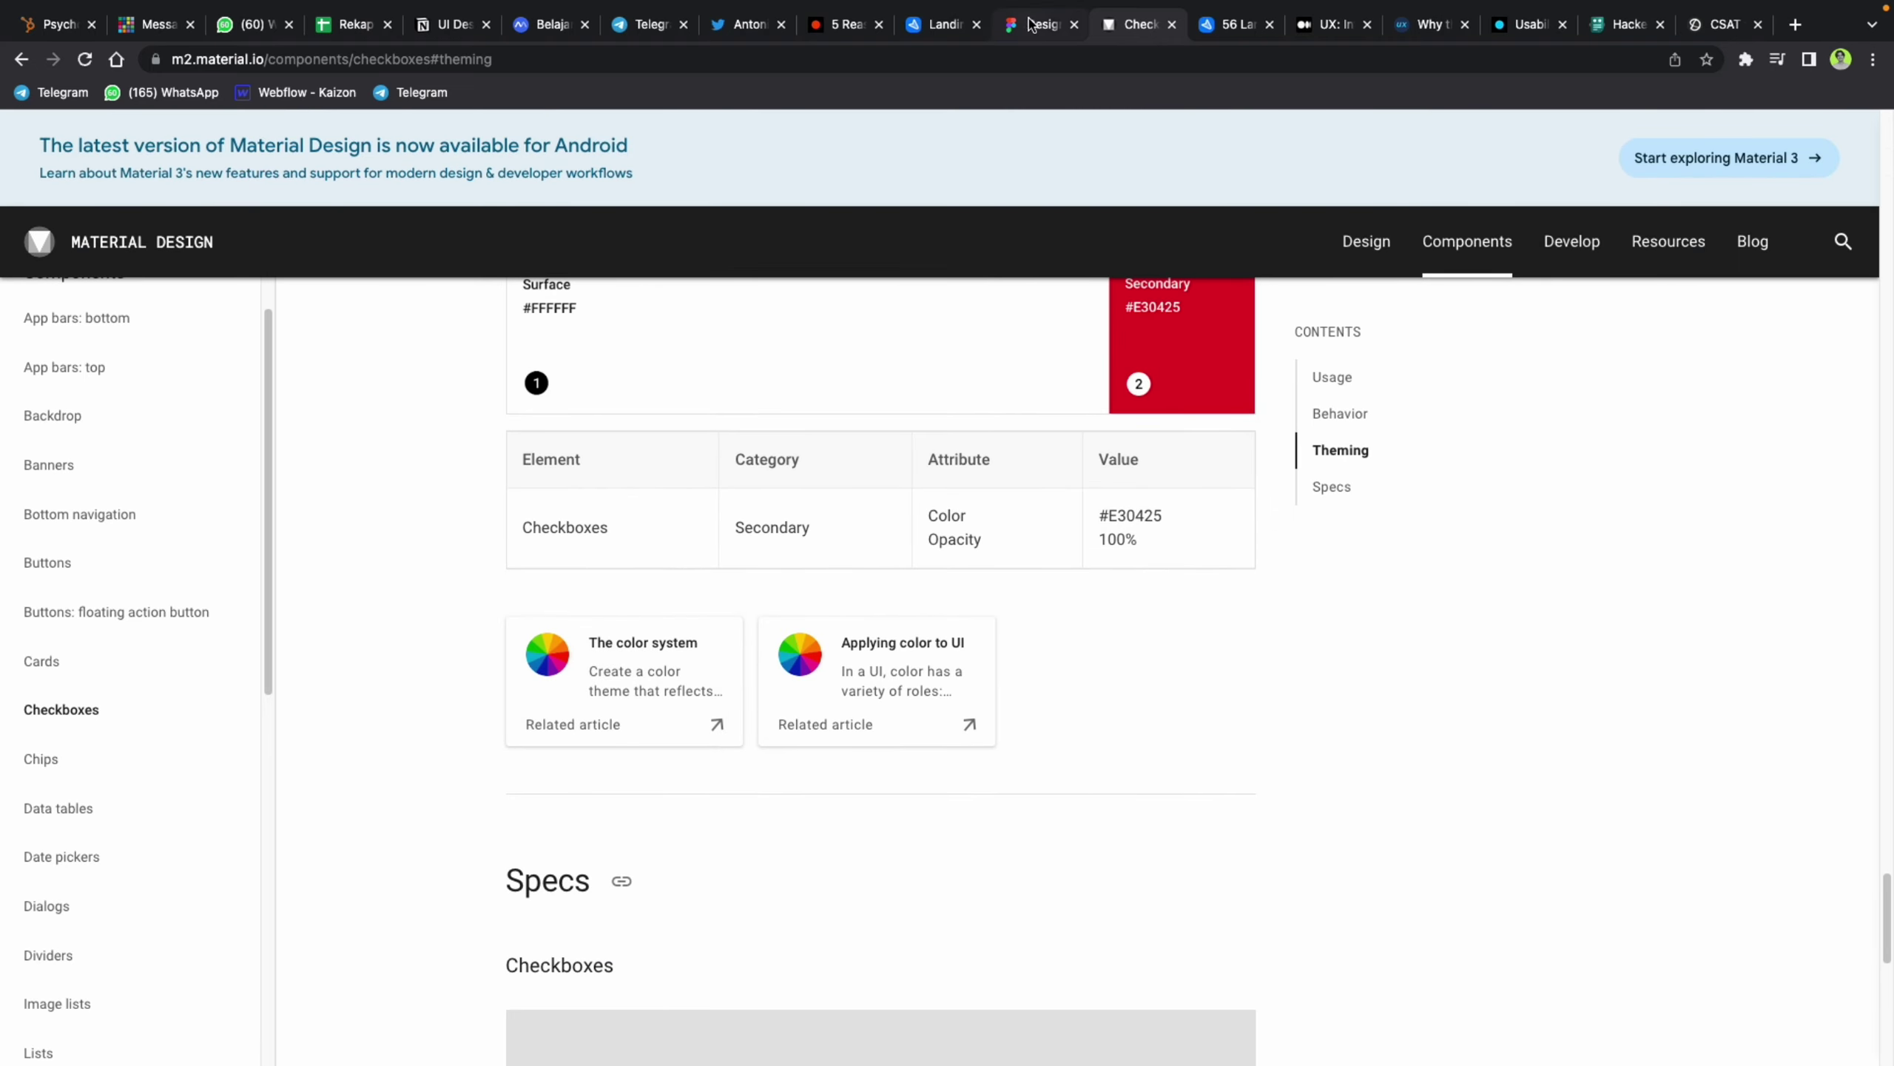
Step: Switch to the Design System Project file in Figma and create a 24 × 24 frame on the Selection Control page
left_click(1030, 24)
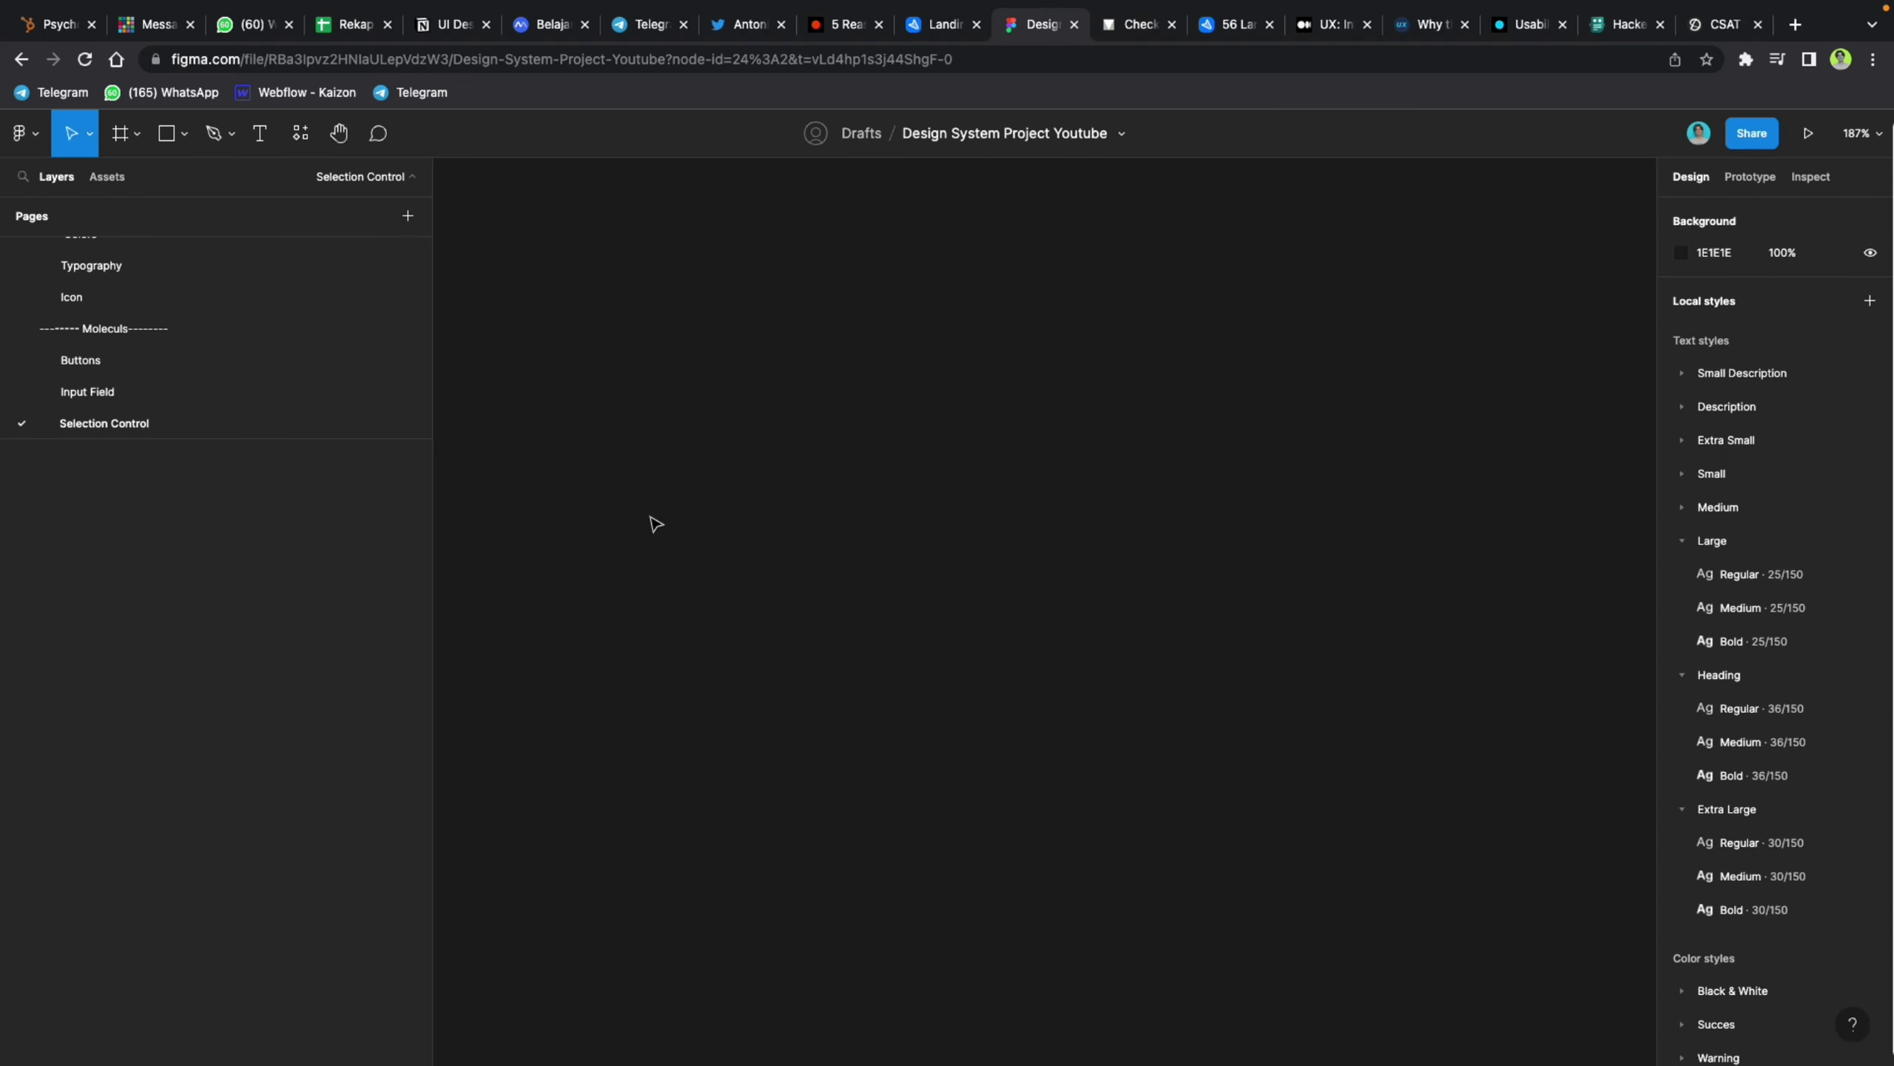
key("f")
left_click_drag(622, 489, 734, 602)
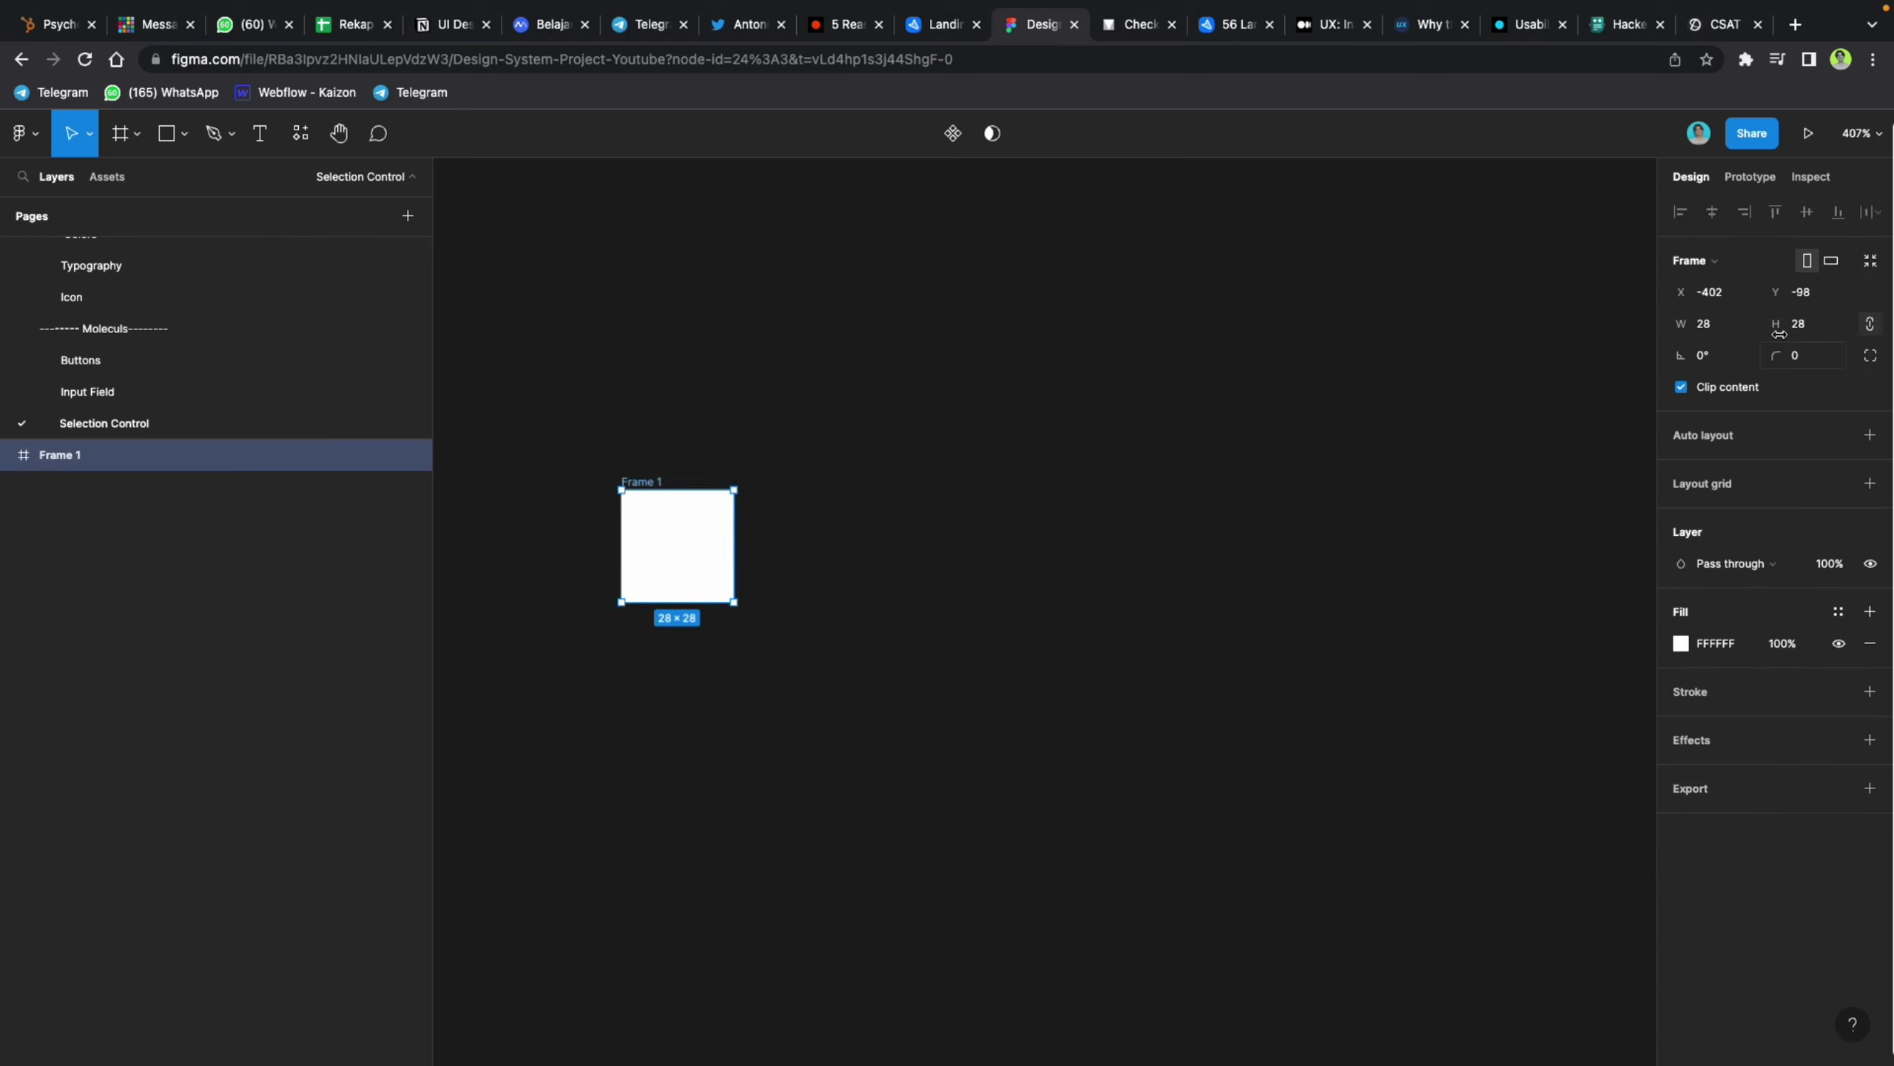
left_click(1812, 328)
type("2")
key("Return")
Step: Rename the 24 × 24 frame as Checkbox and remove its white fill
double_click(644, 478)
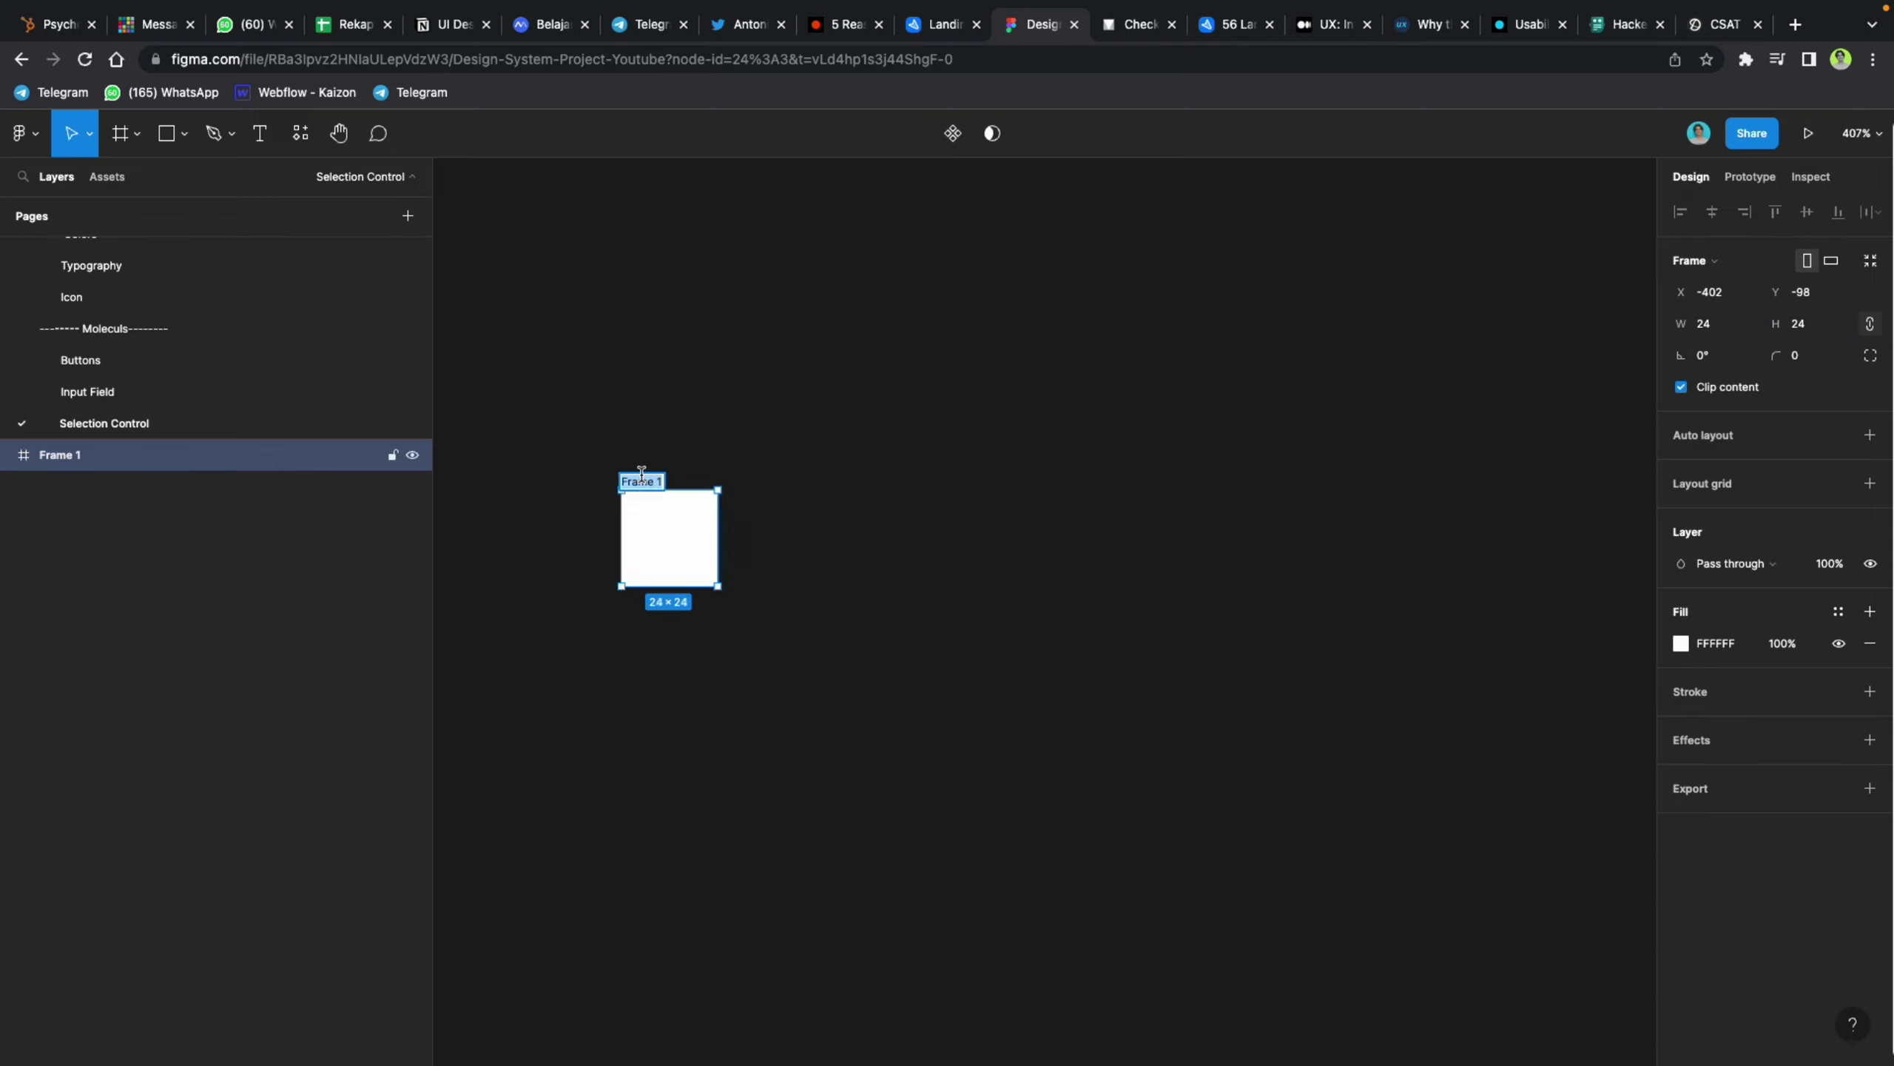
type("Checkbox")
left_click(716, 735)
scroll(634, 580, "up", 5)
left_click(685, 508)
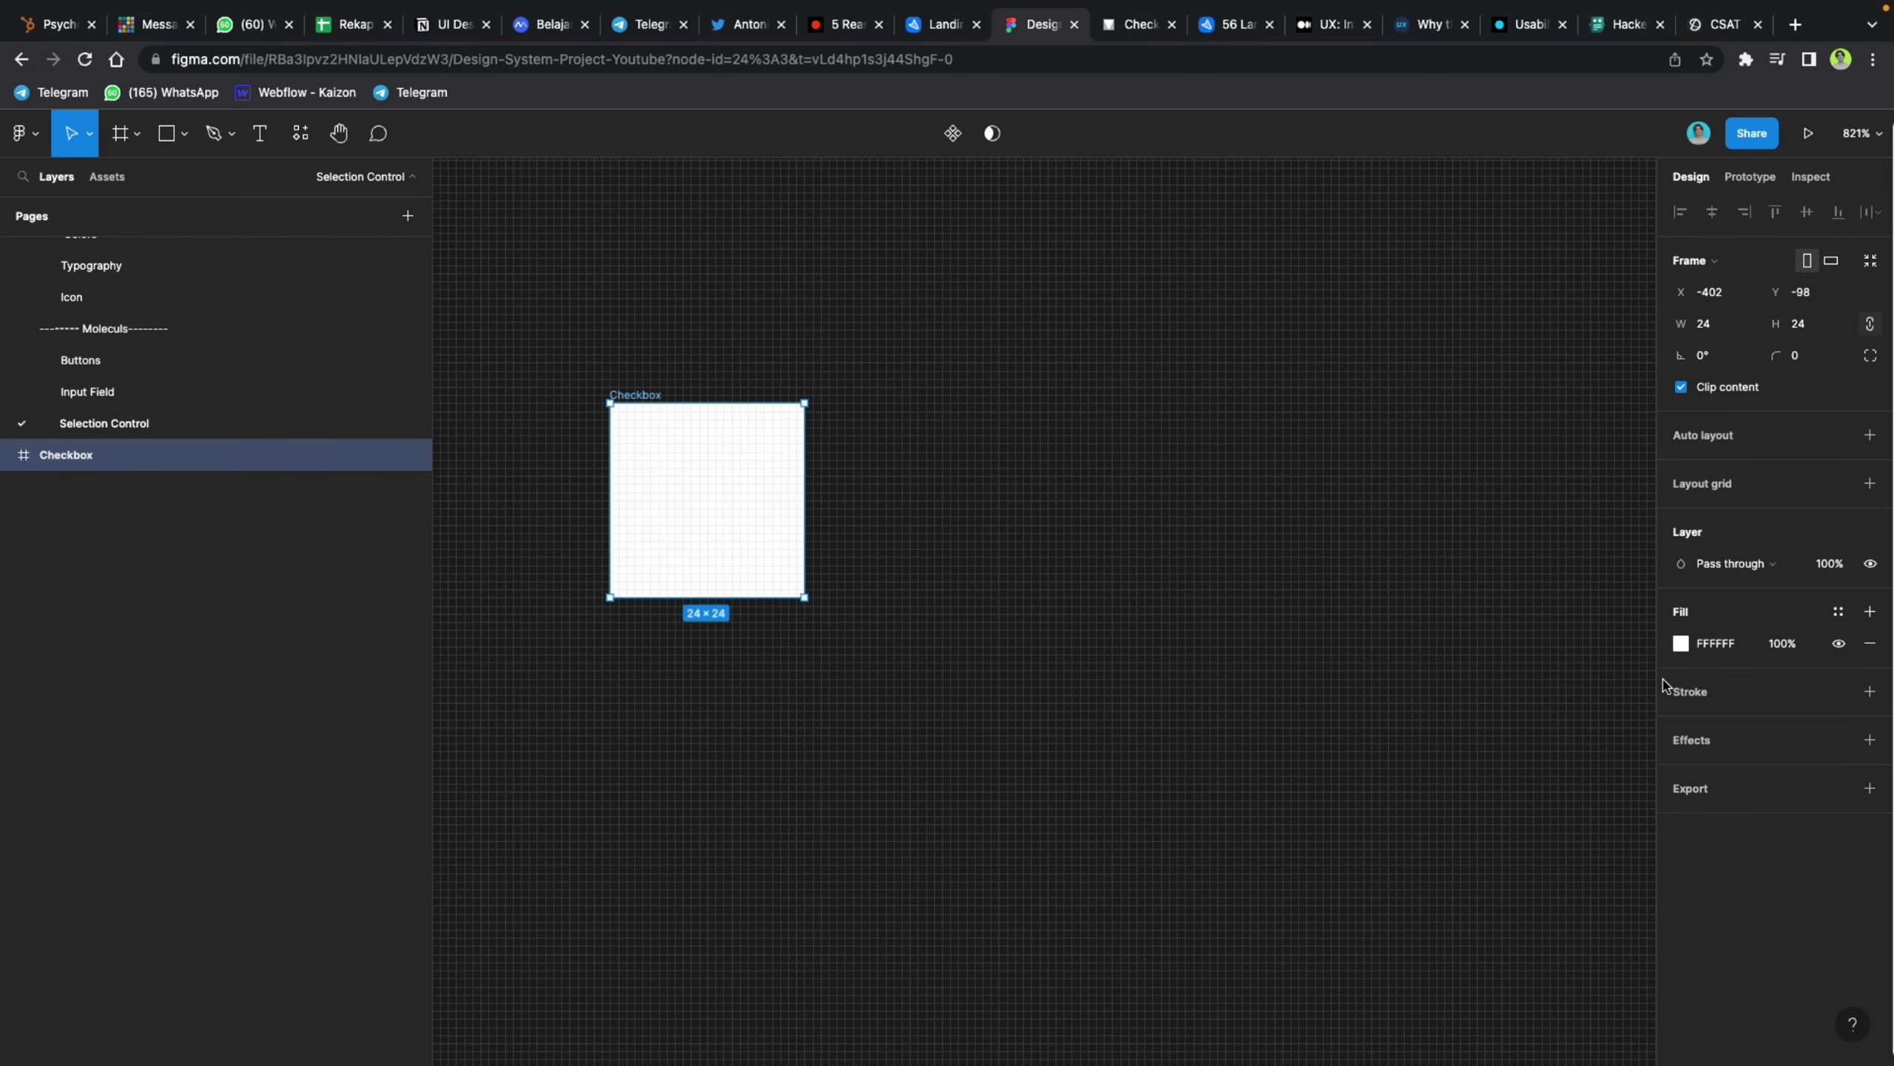
left_click(1870, 644)
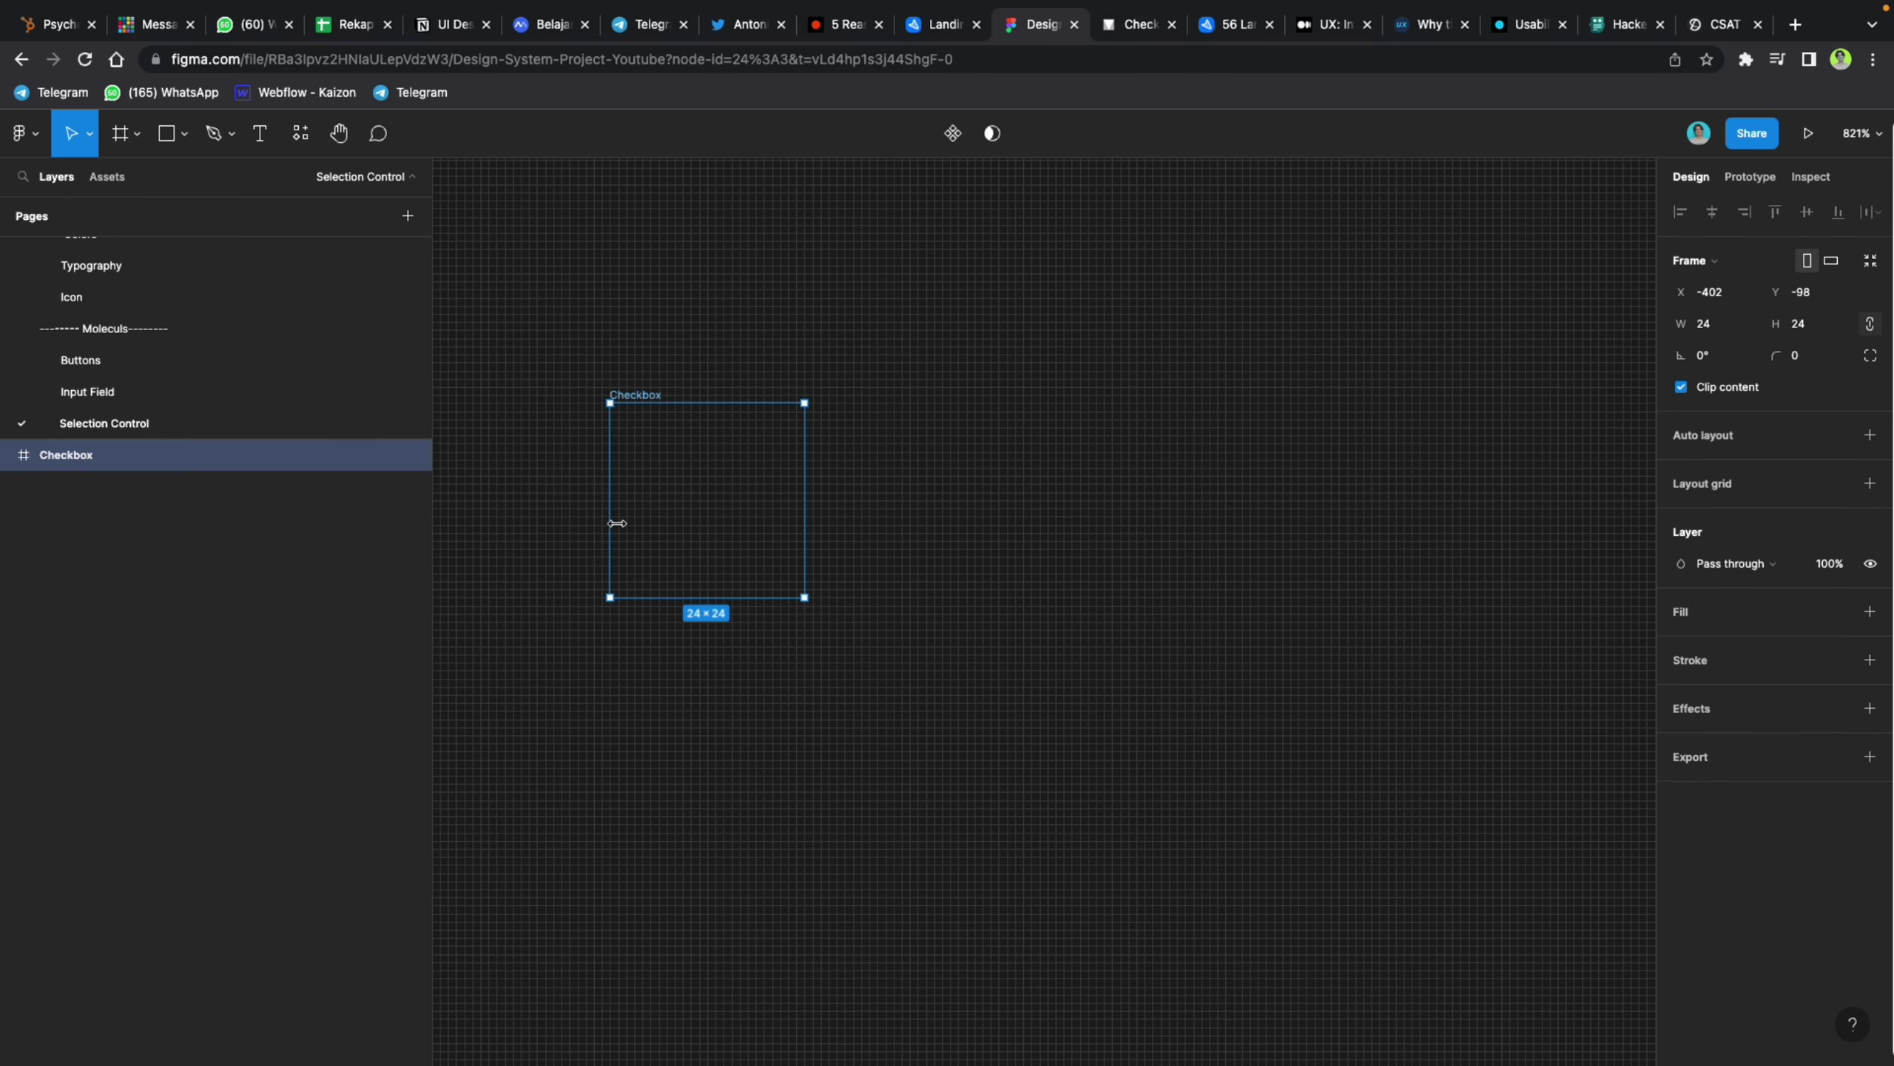
Step: Draw a rectangle inside the Checkbox frame, size it to 18 × 18 and centre it at X 3, Y 3
key("r")
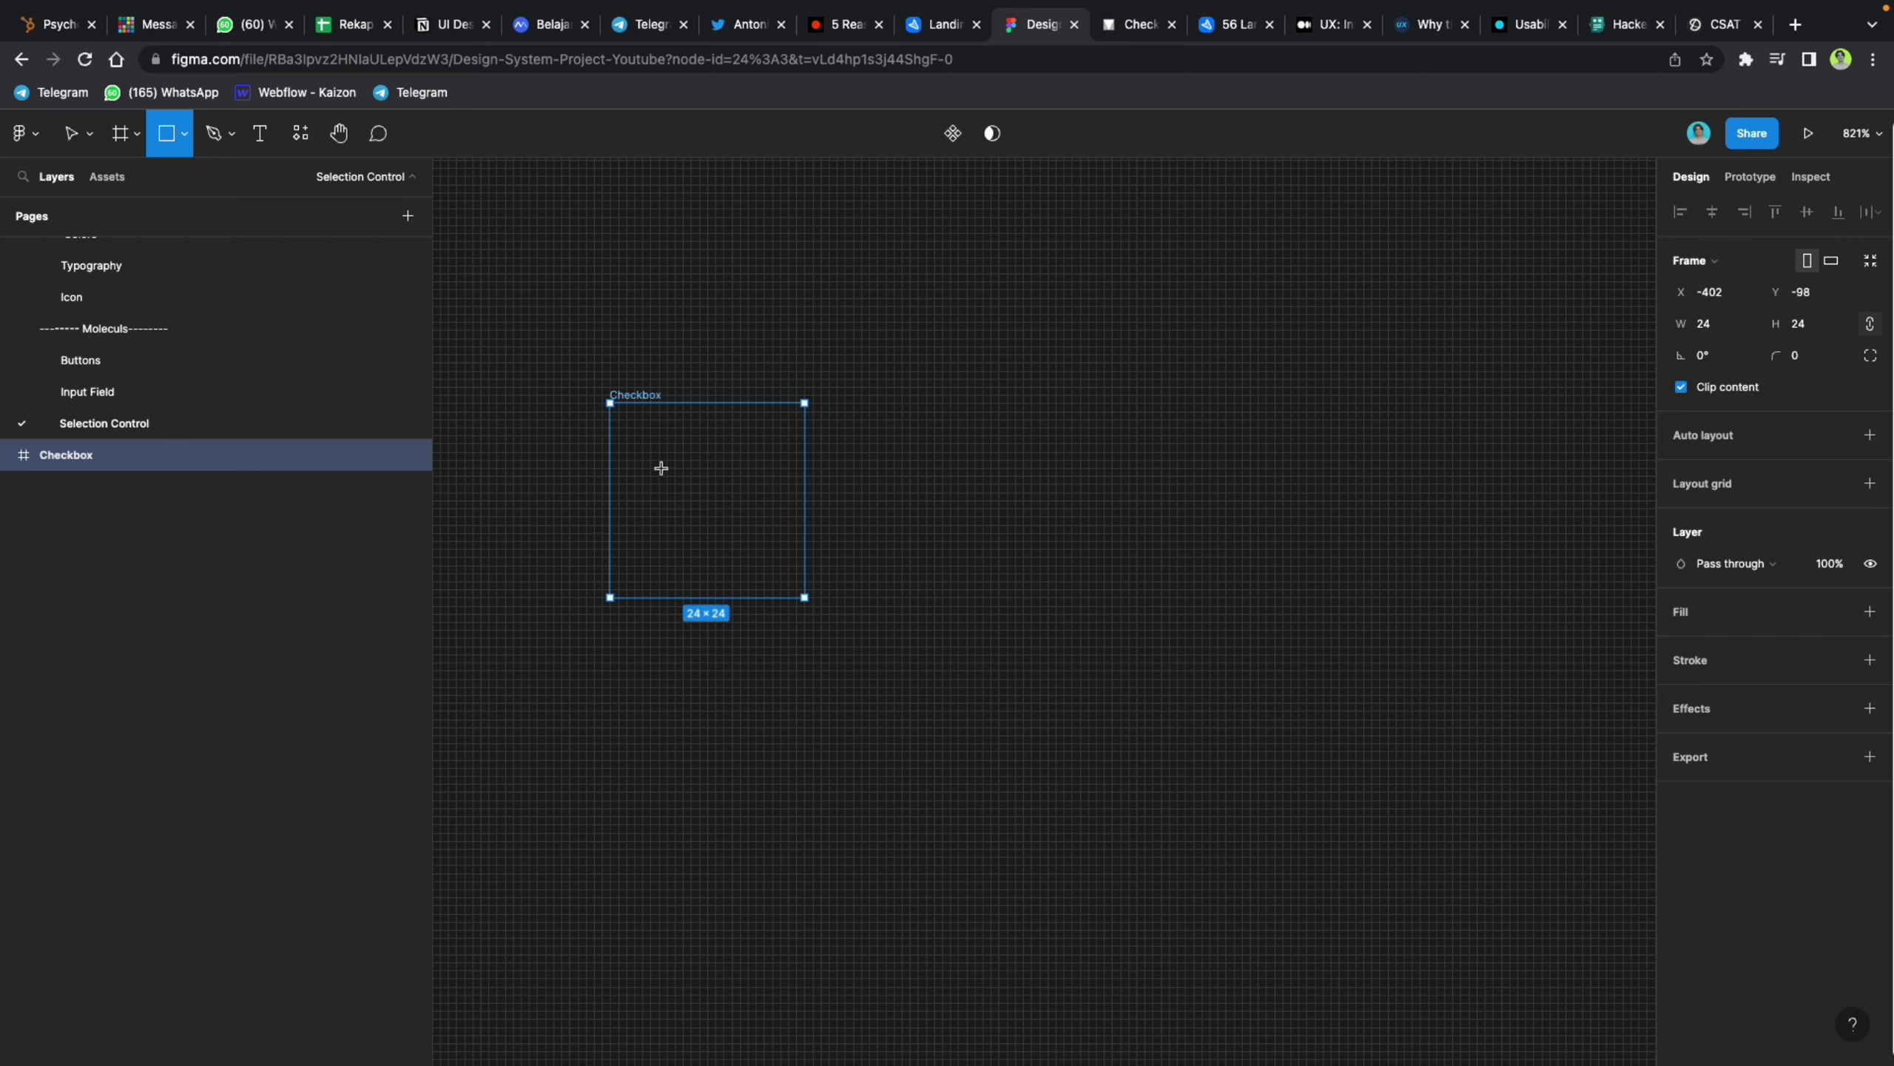
left_click_drag(659, 451, 748, 539)
left_click(1832, 293)
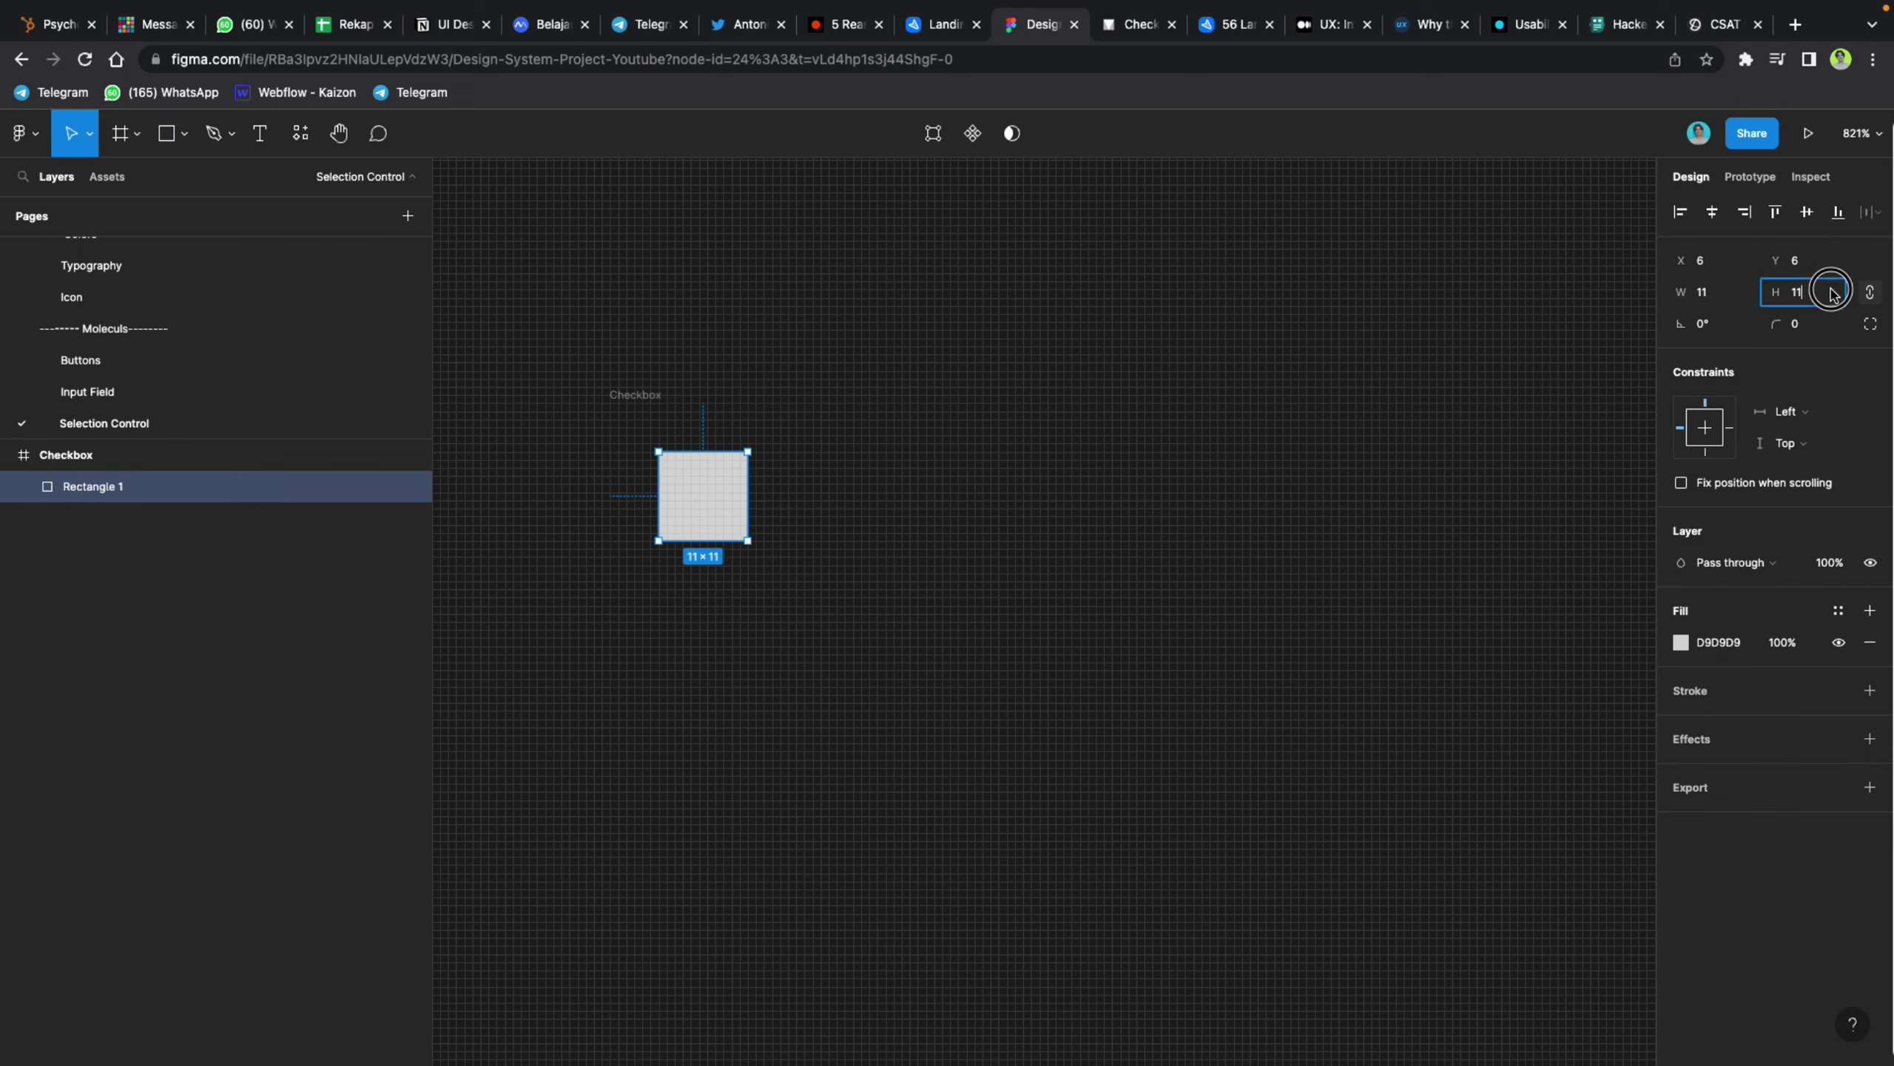
key("Return")
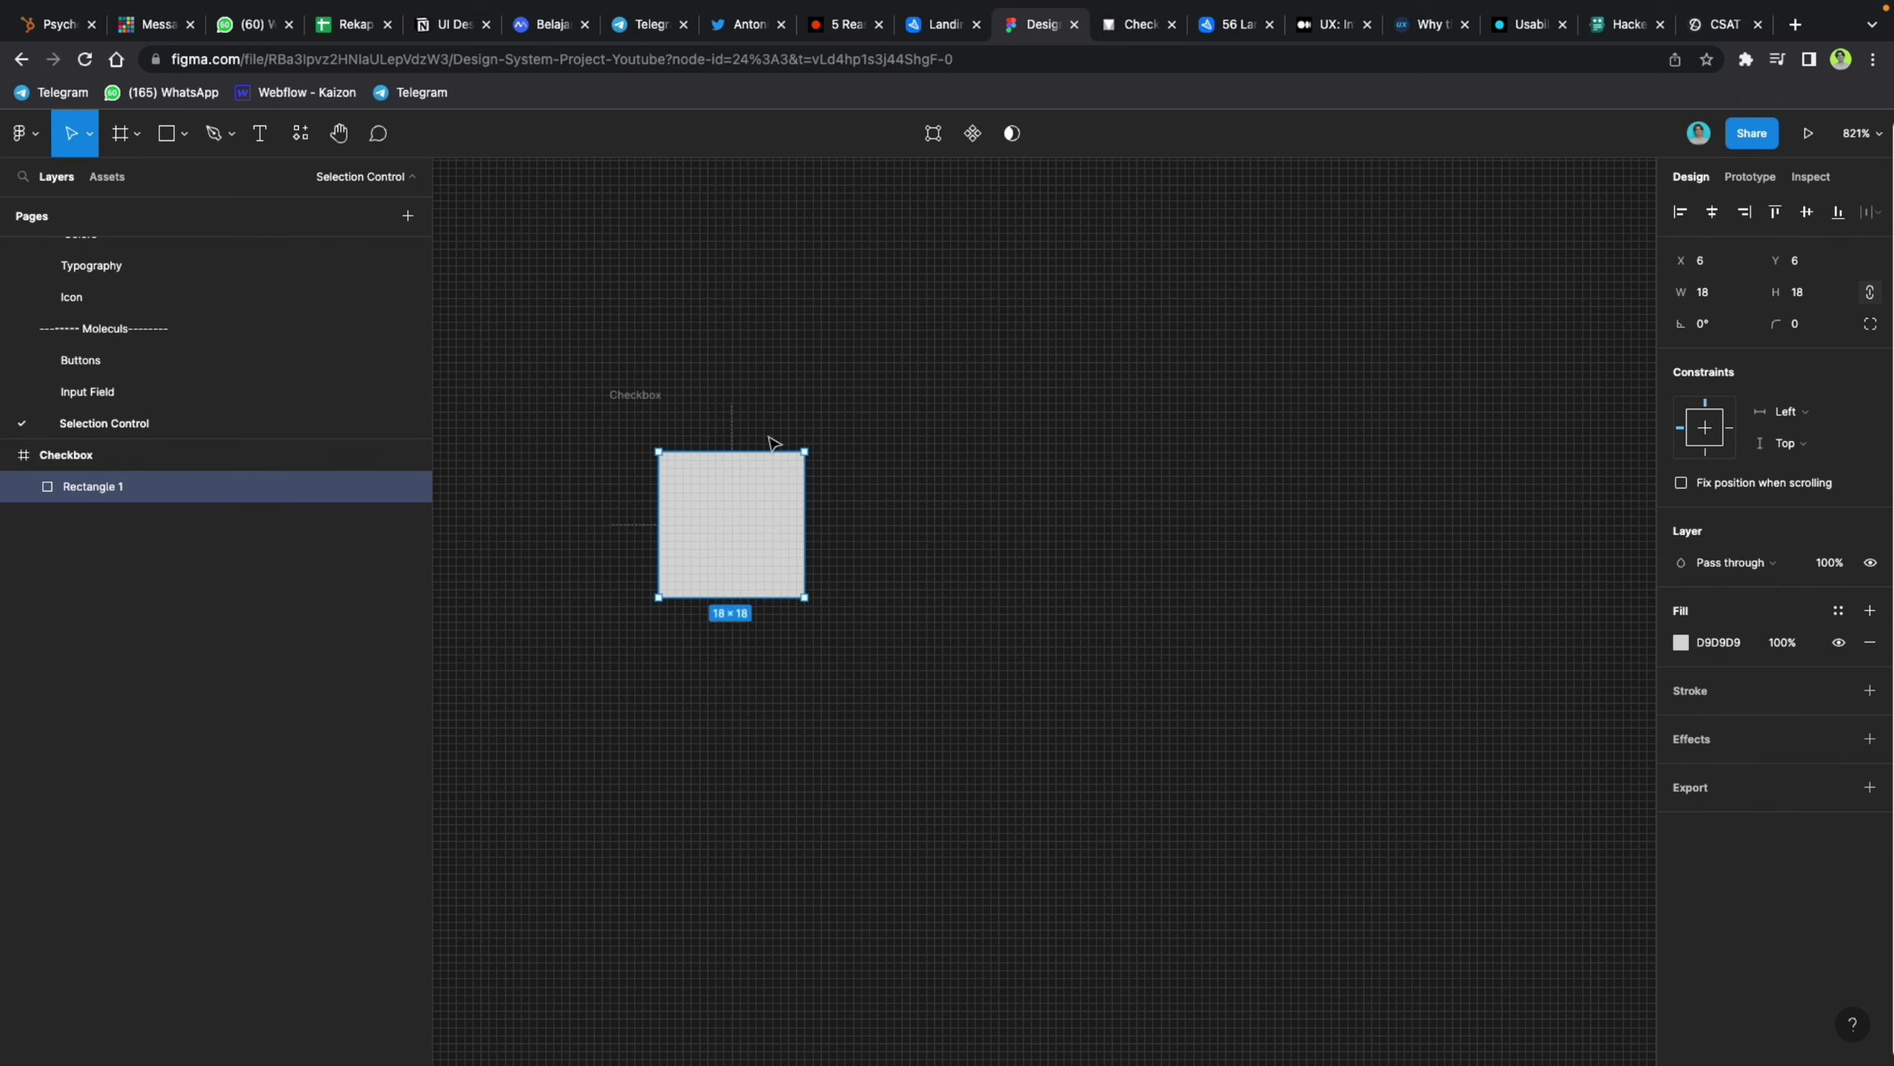
left_click_drag(745, 527, 699, 470)
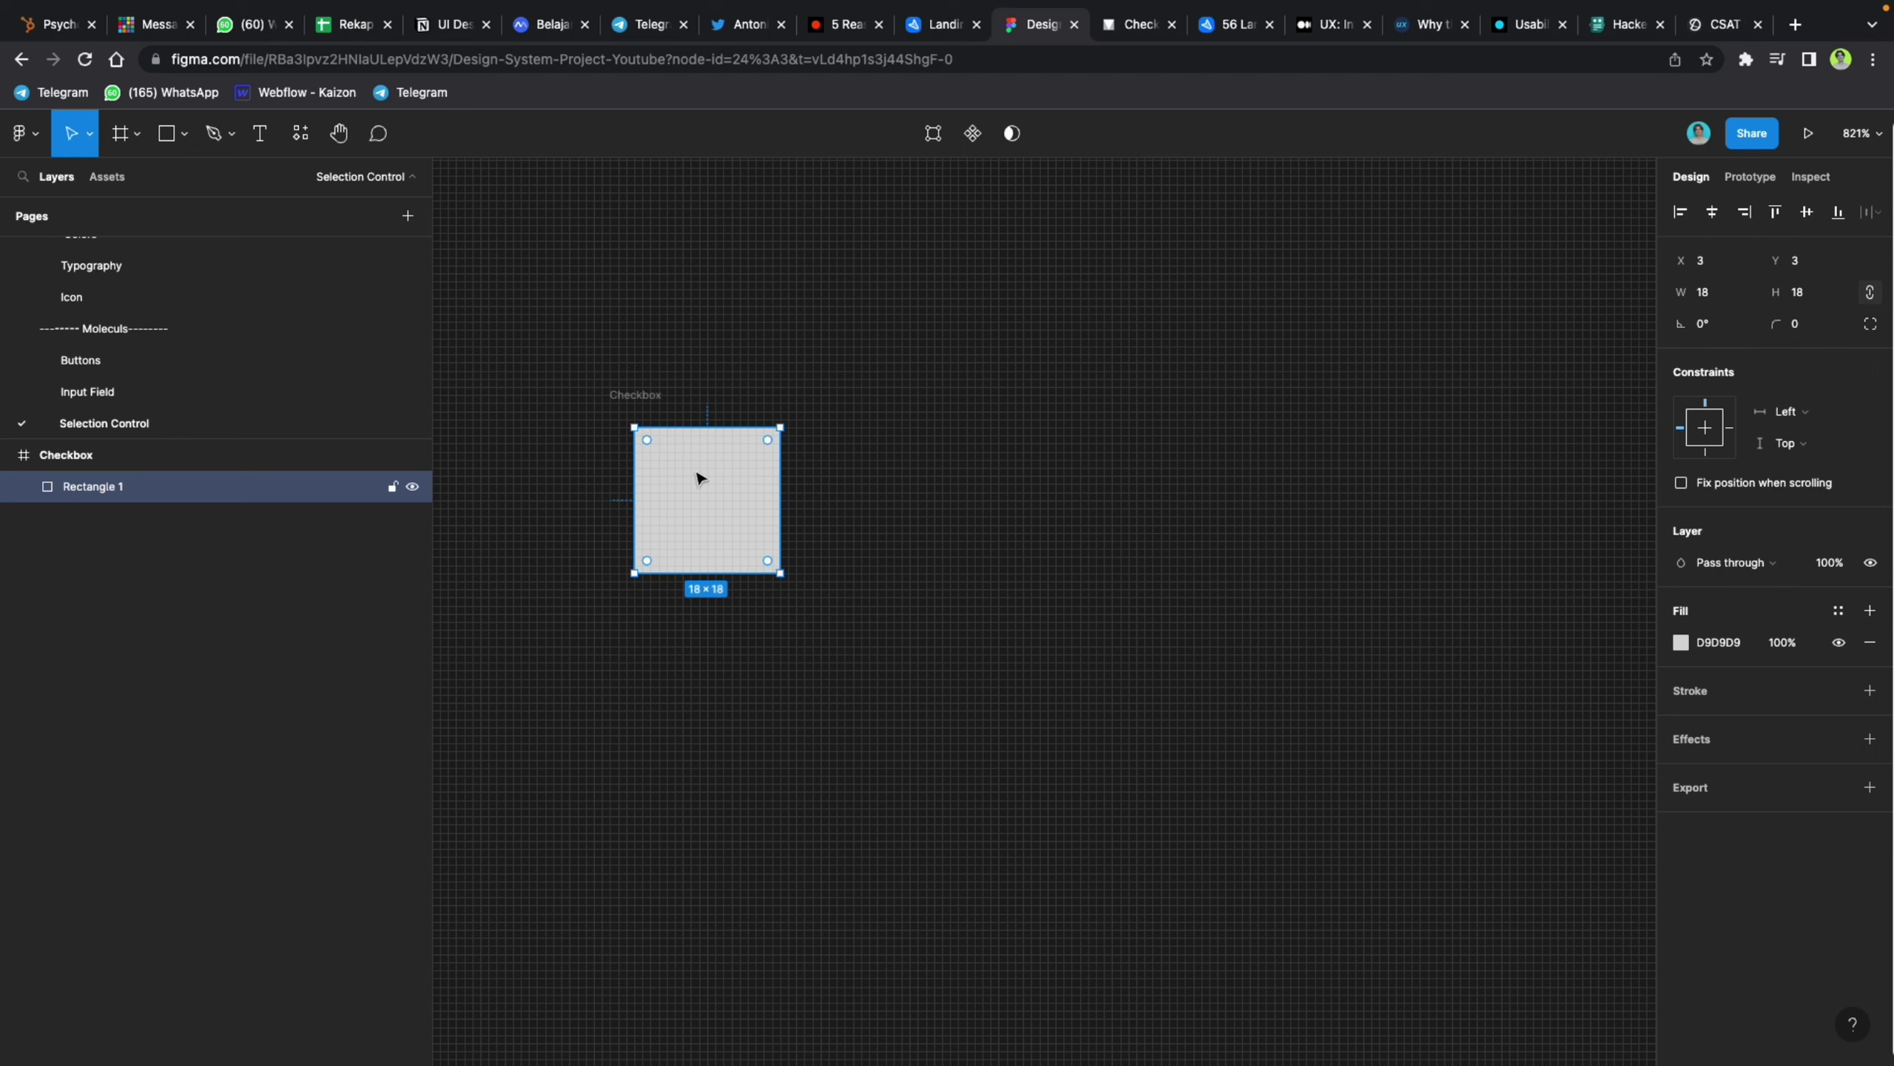
Step: Switch to the Material Design checkboxes page and examine its usage principles and example checkboxes
left_click(1145, 34)
scroll(781, 470, "up", 15)
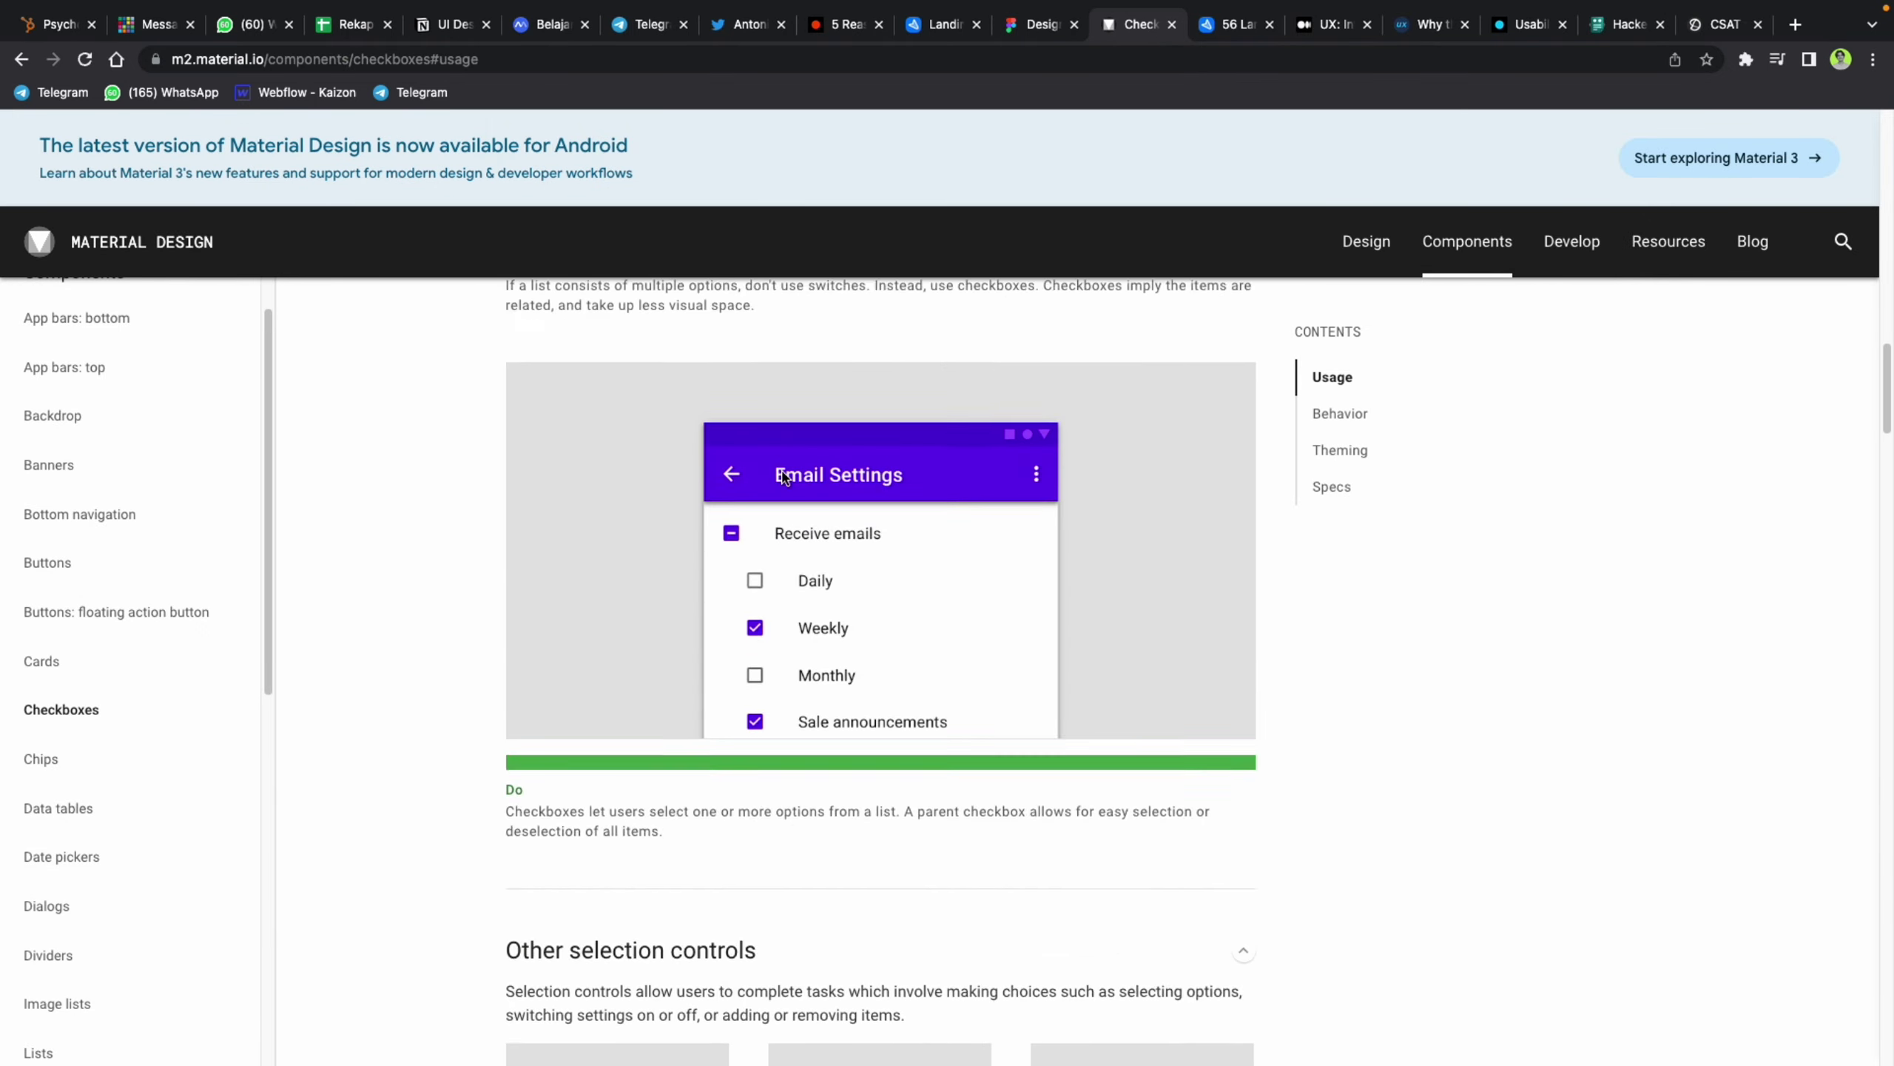
scroll(783, 476, "up", 10)
scroll(783, 476, "down", 8)
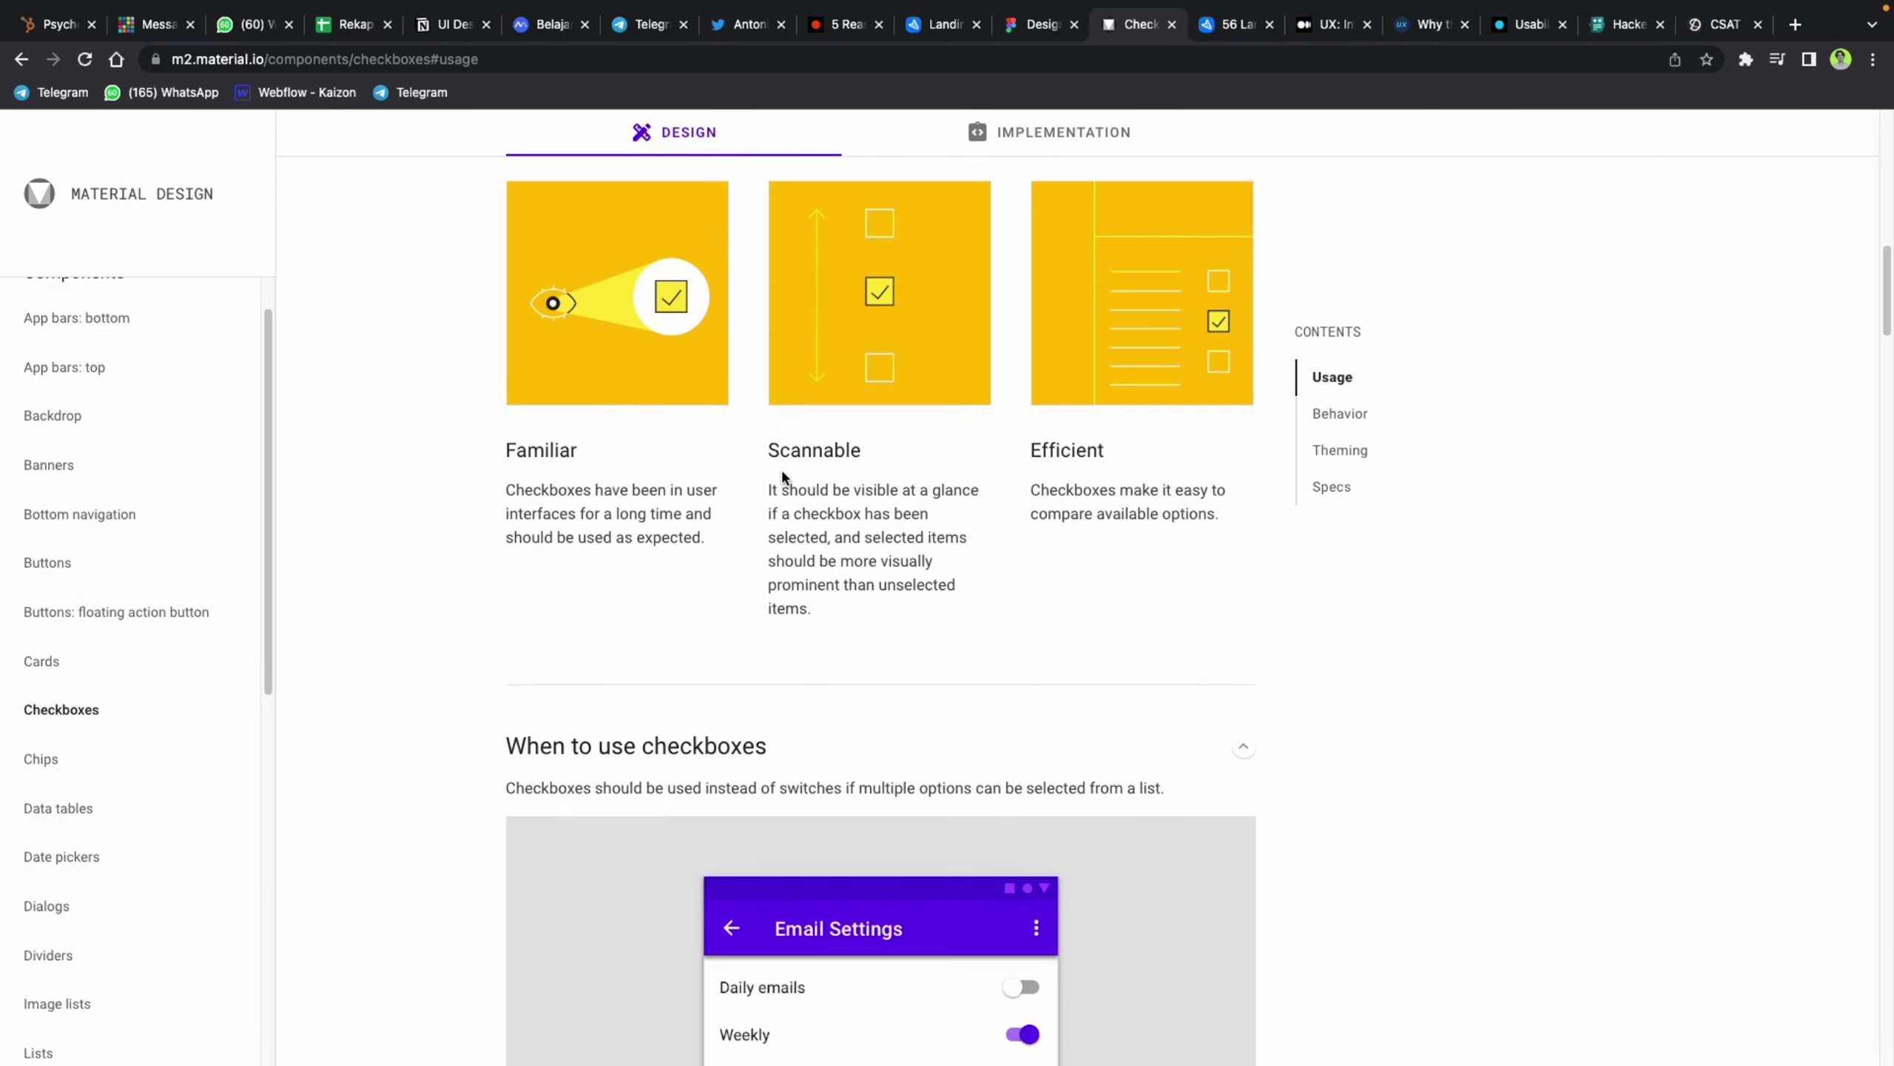
scroll(782, 476, "down", 6)
scroll(781, 476, "up", 9)
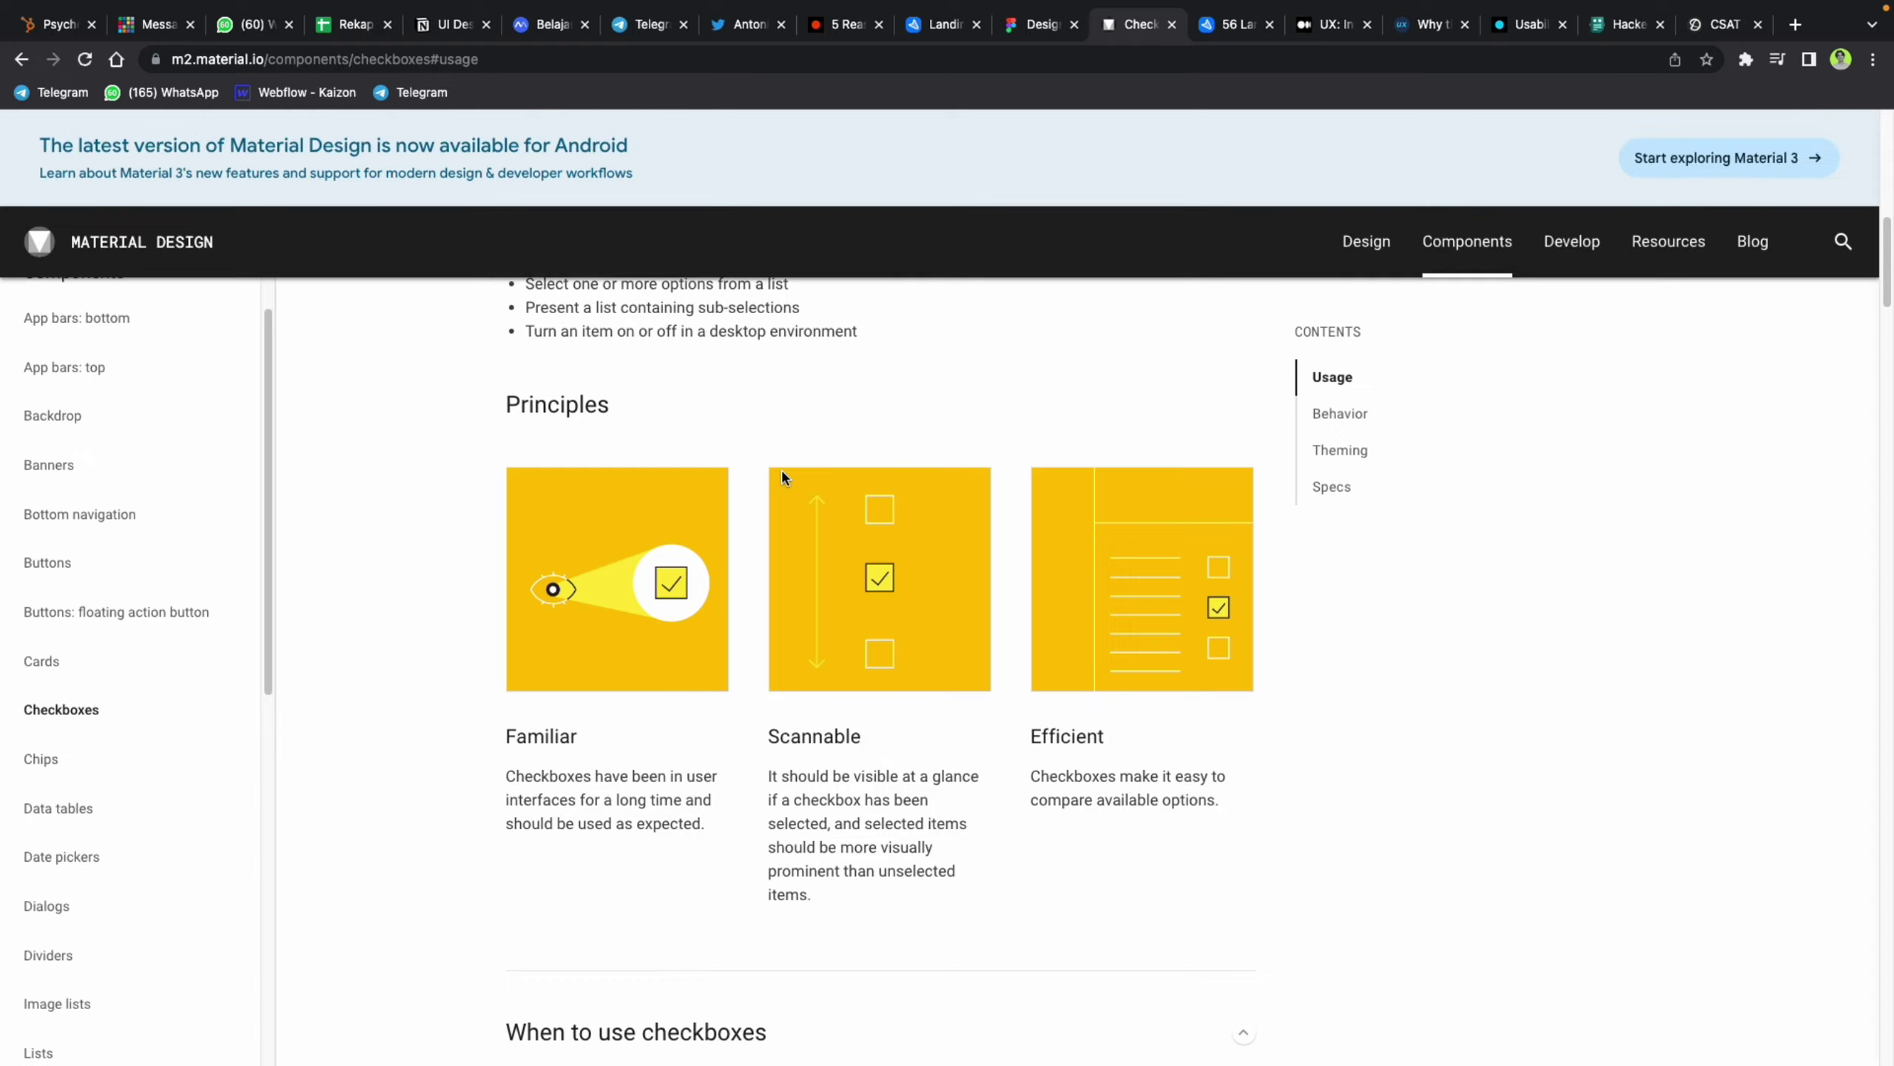
scroll(781, 469, "up", 10)
scroll(782, 469, "down", 7)
scroll(781, 468, "up", 8)
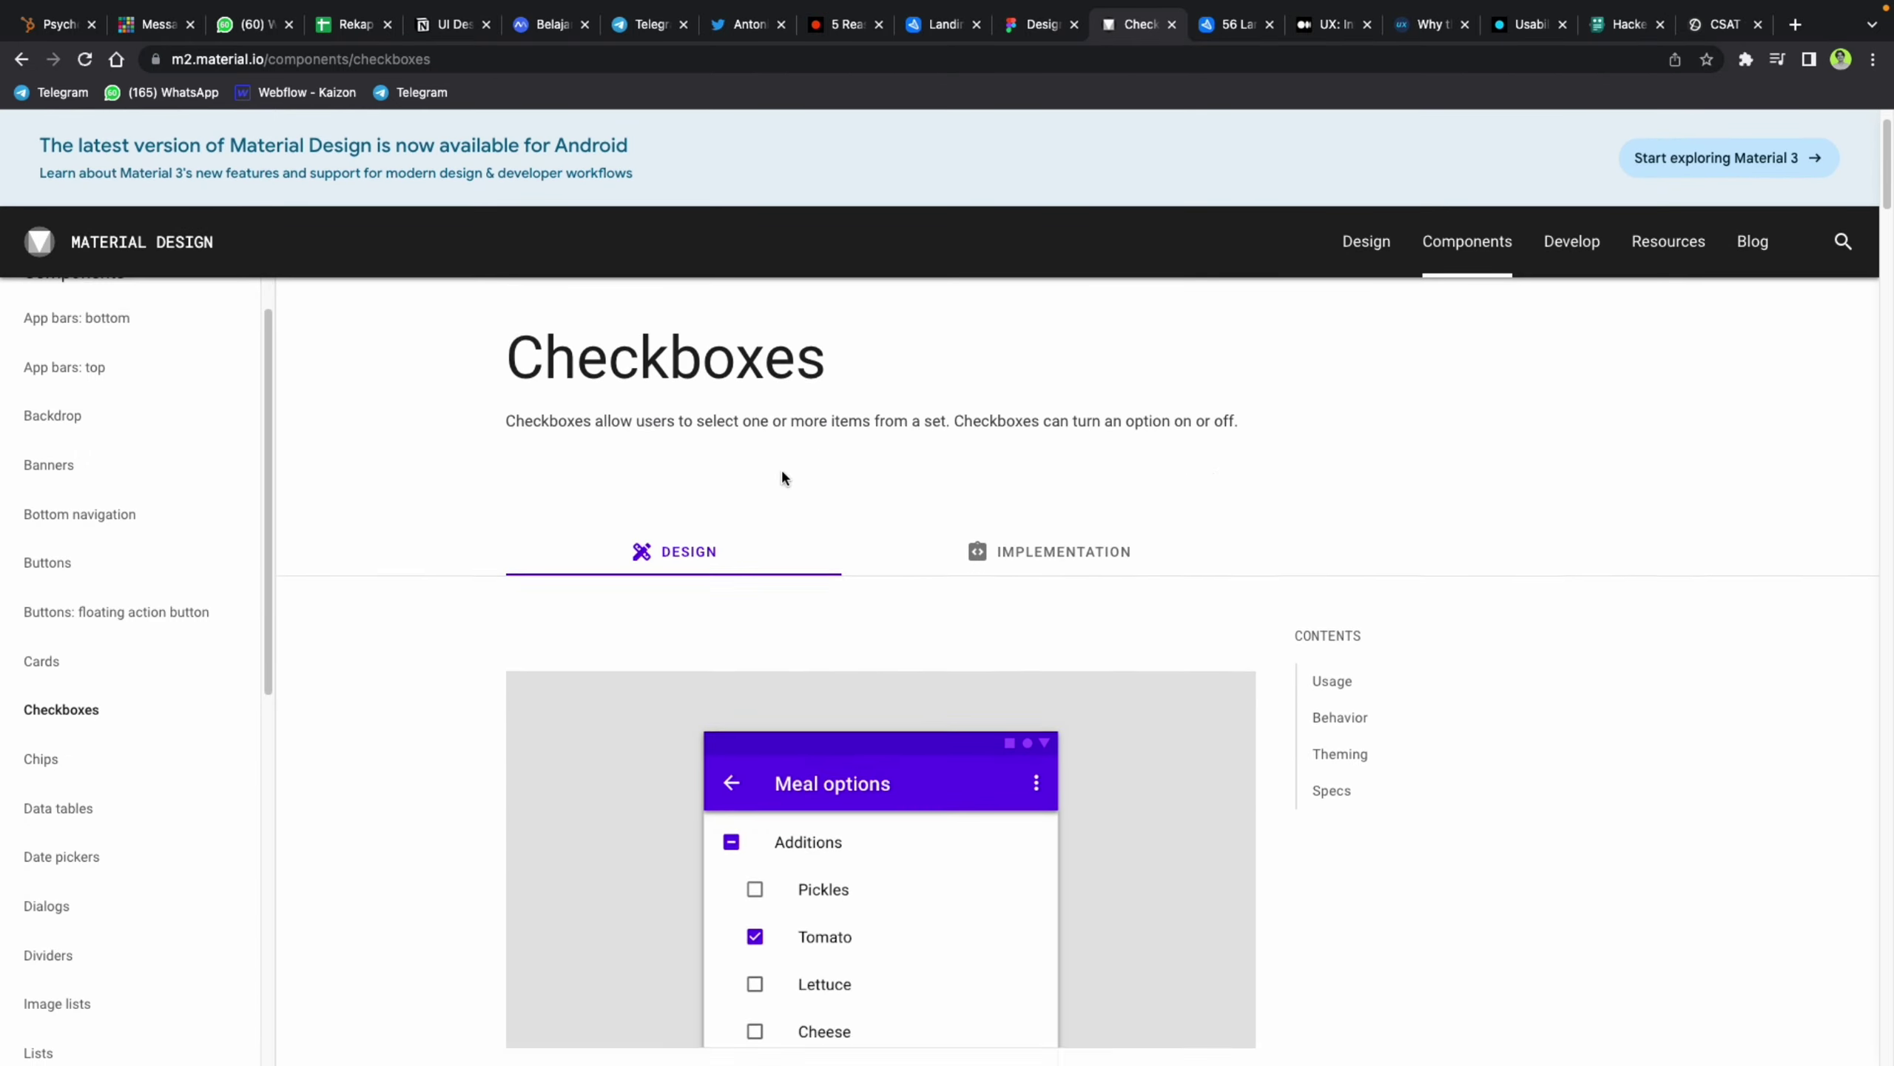
scroll(782, 467, "down", 10)
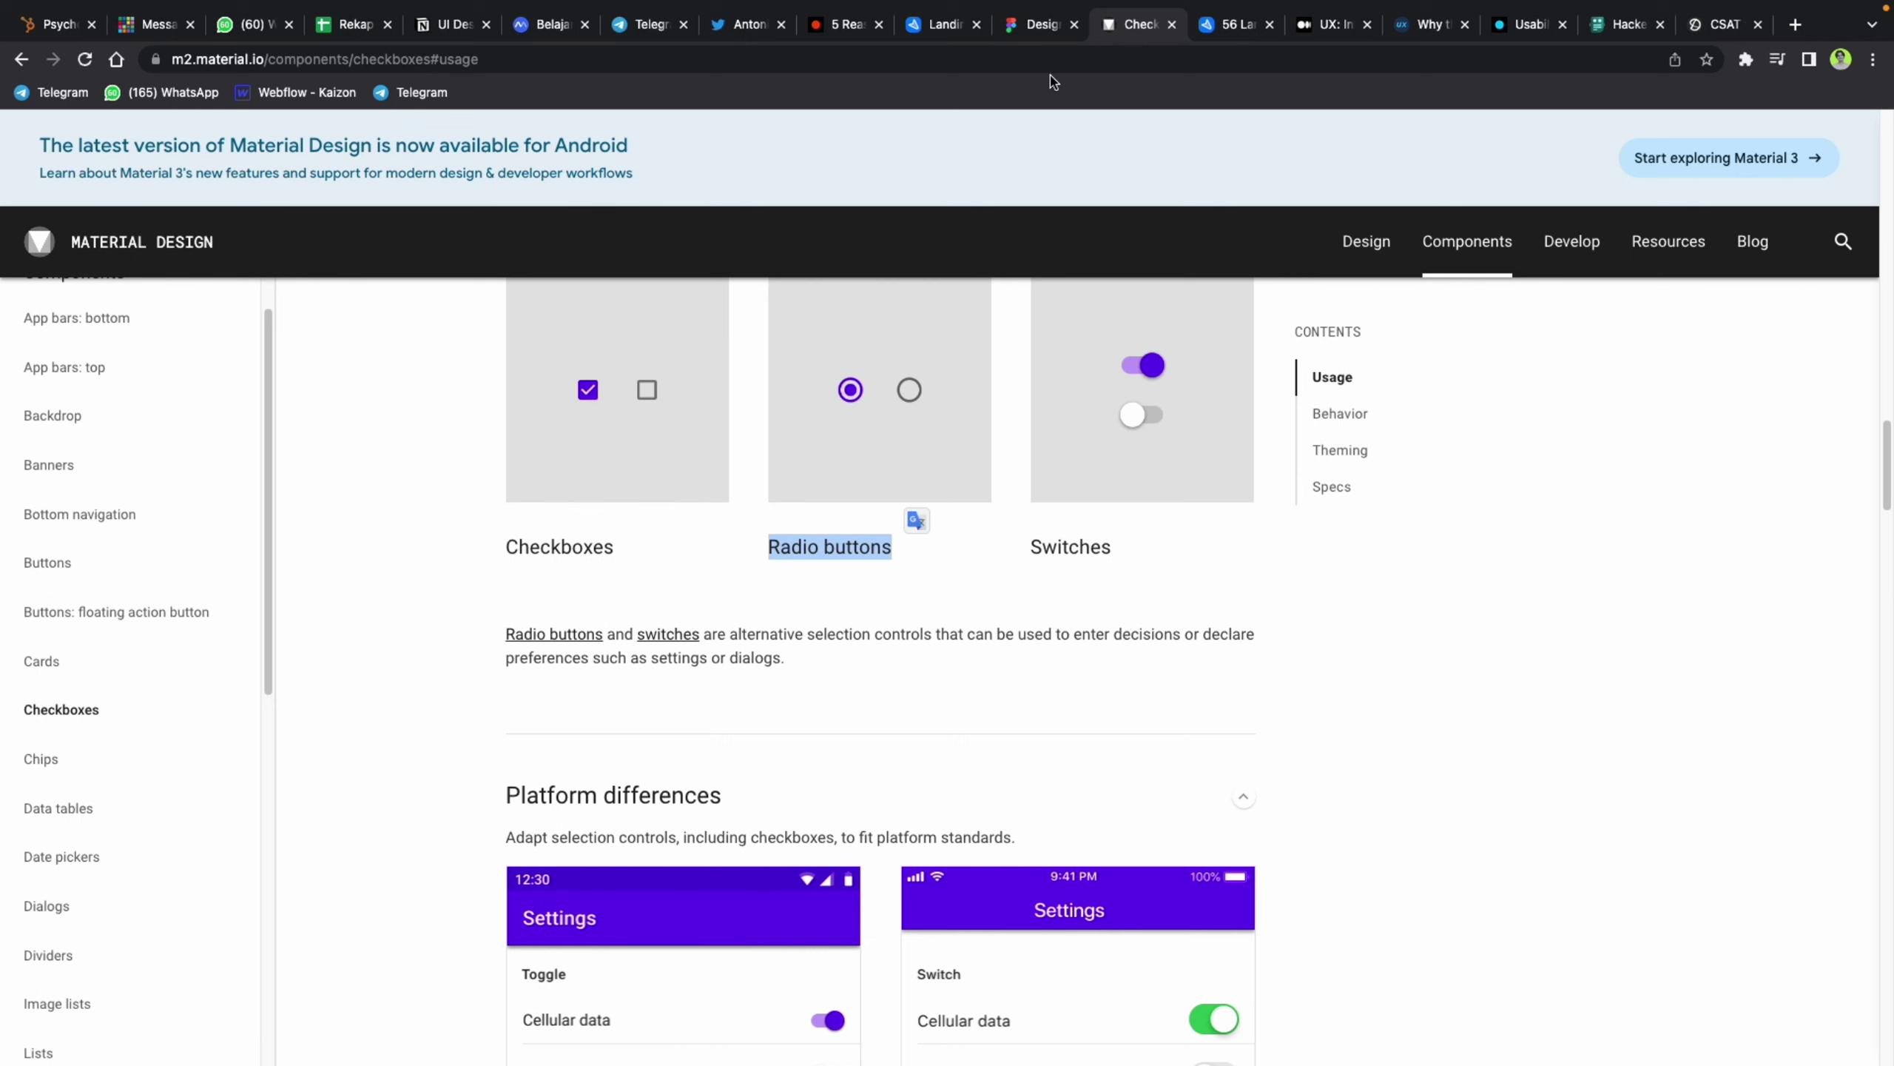
Step: Return to the Figma file and give the 18 × 18 square a corner radius of 4 and the 50 - Primary colour style as fill
left_click(1037, 25)
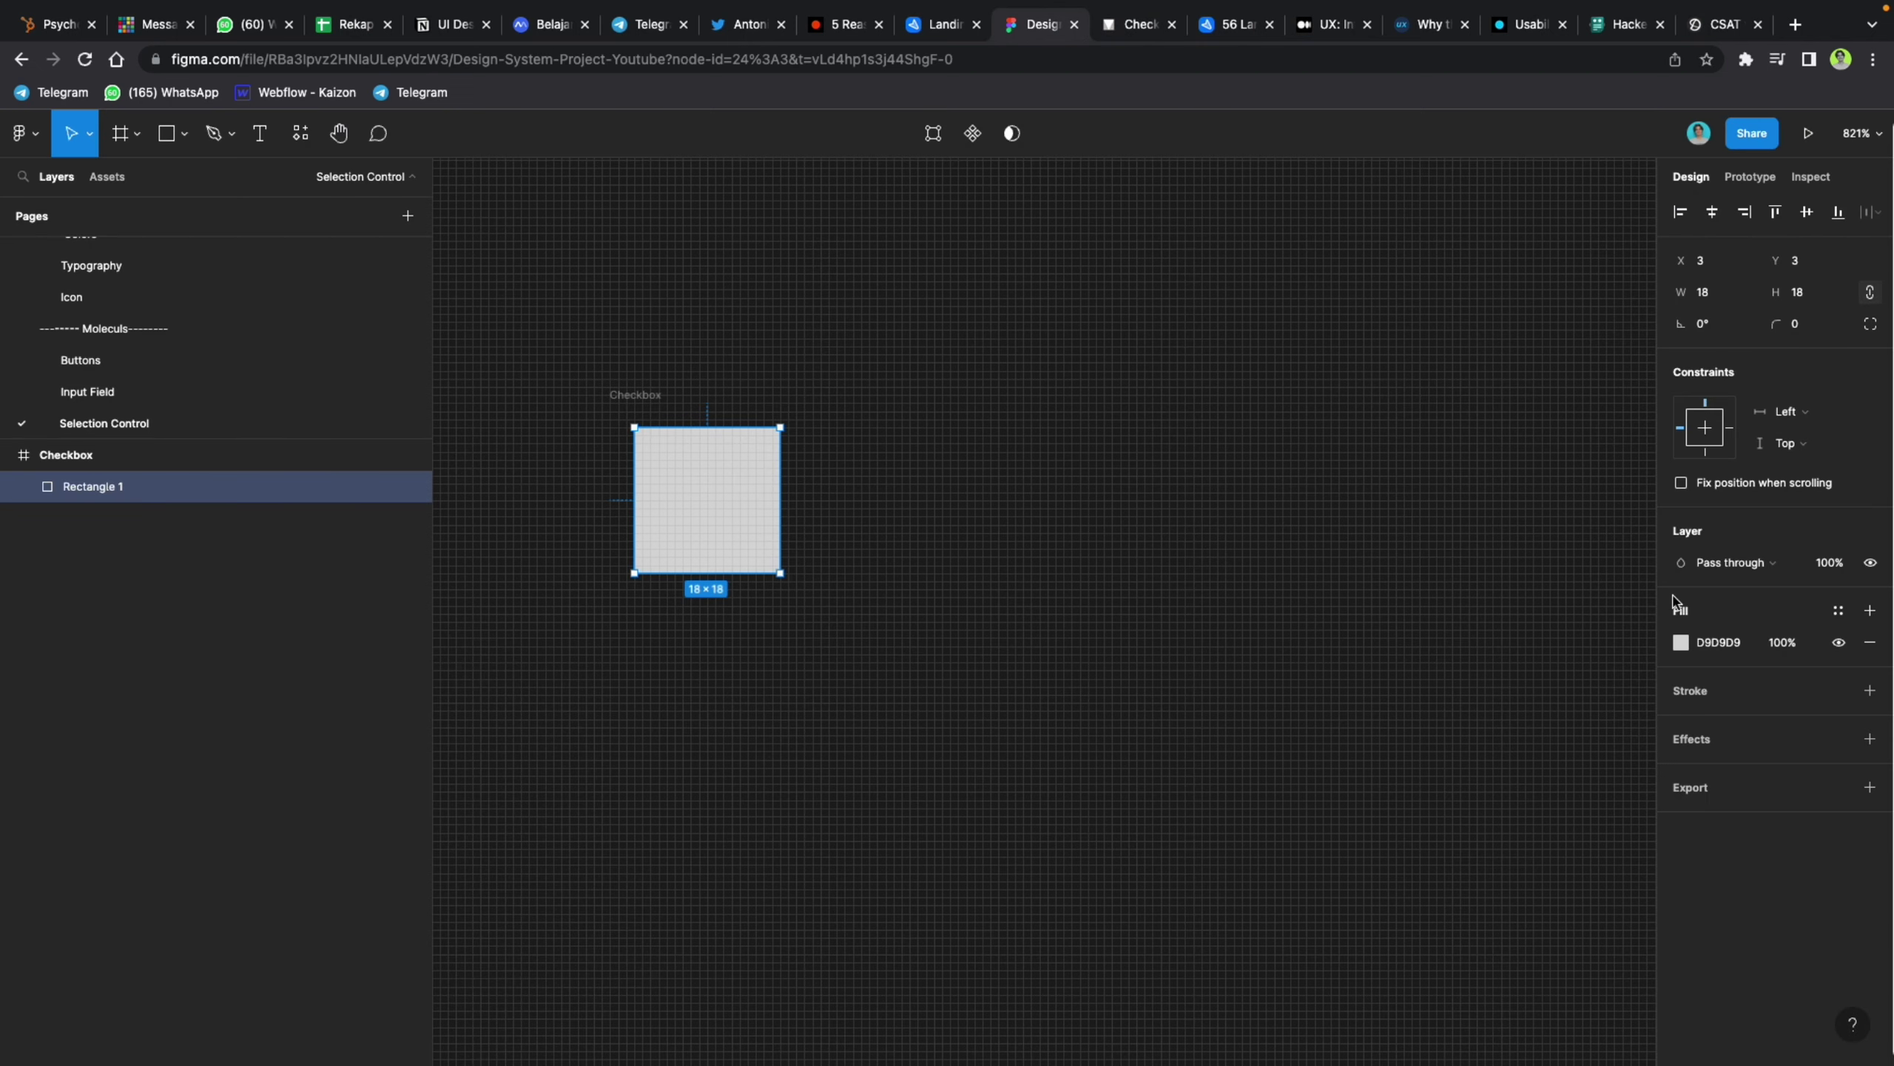
left_click(1813, 329)
key("Return")
left_click(1838, 610)
scroll(1808, 797, "down", 5)
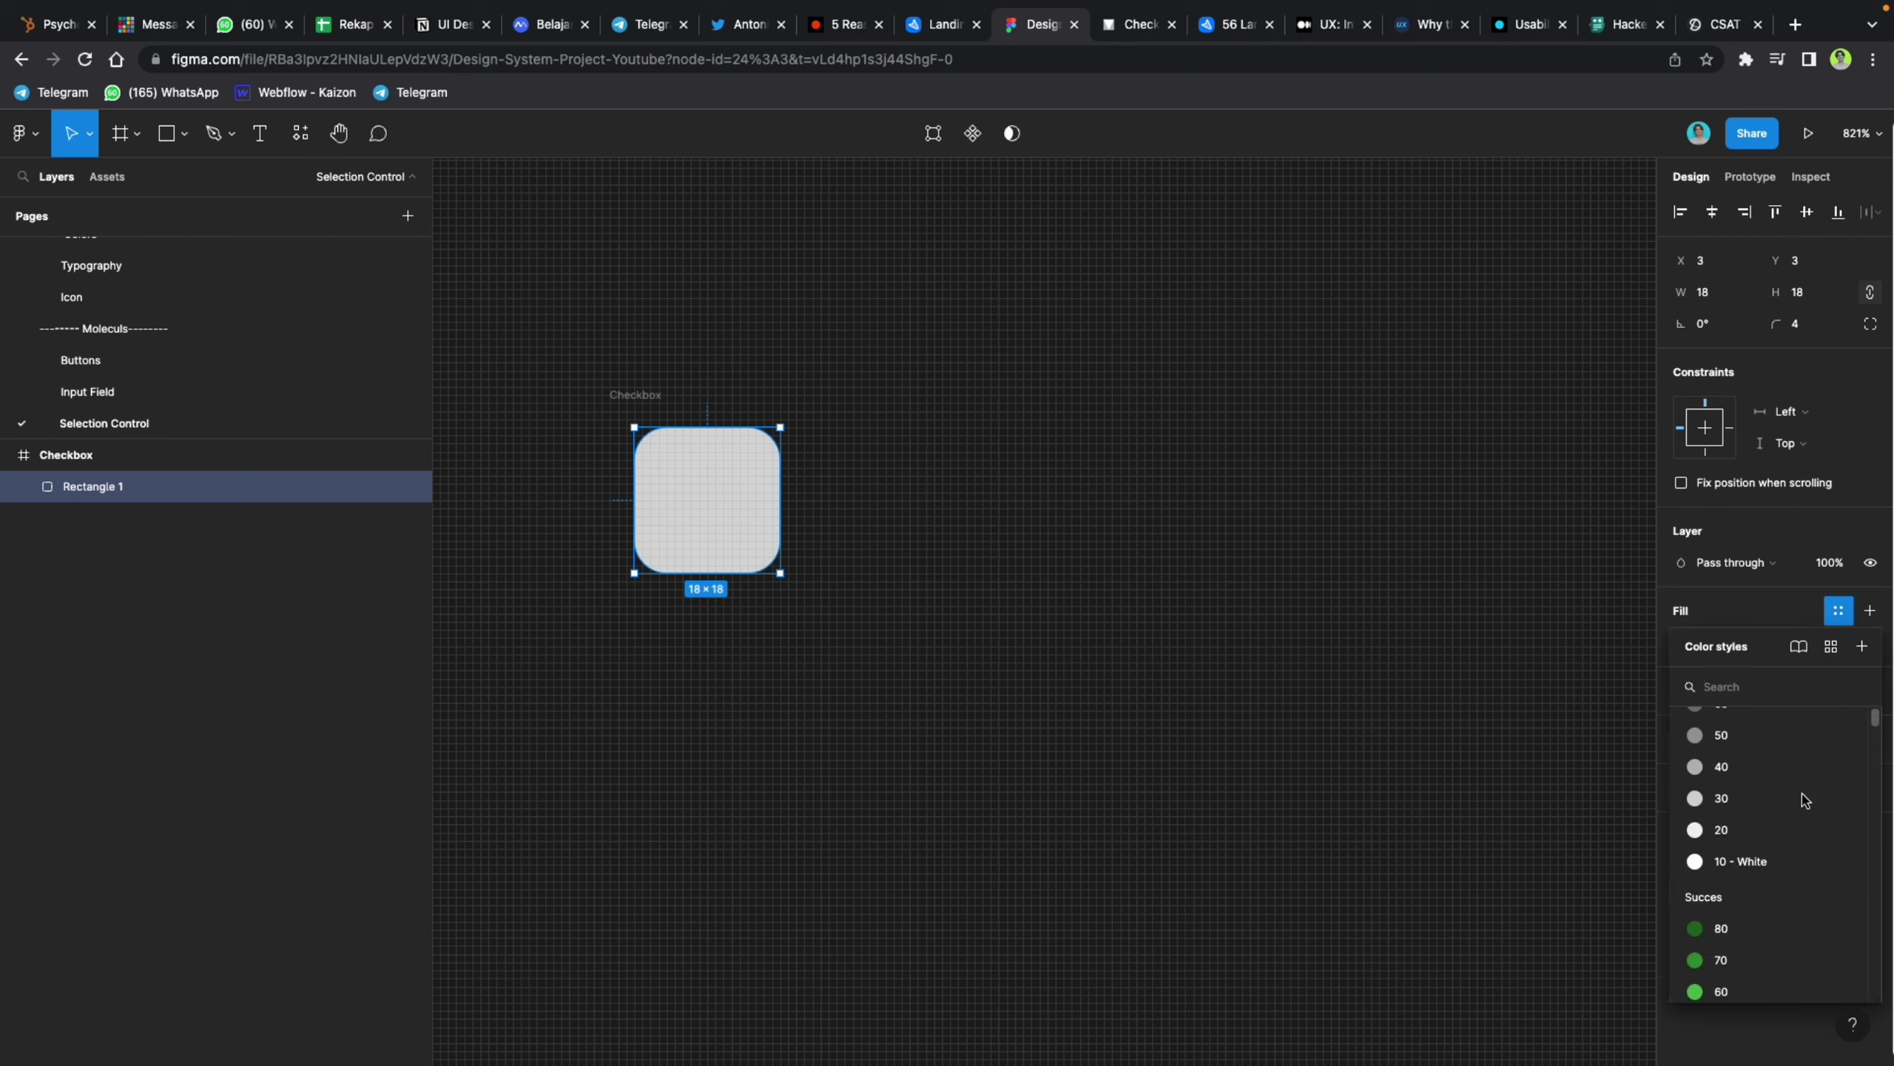
scroll(1805, 798, "down", 10)
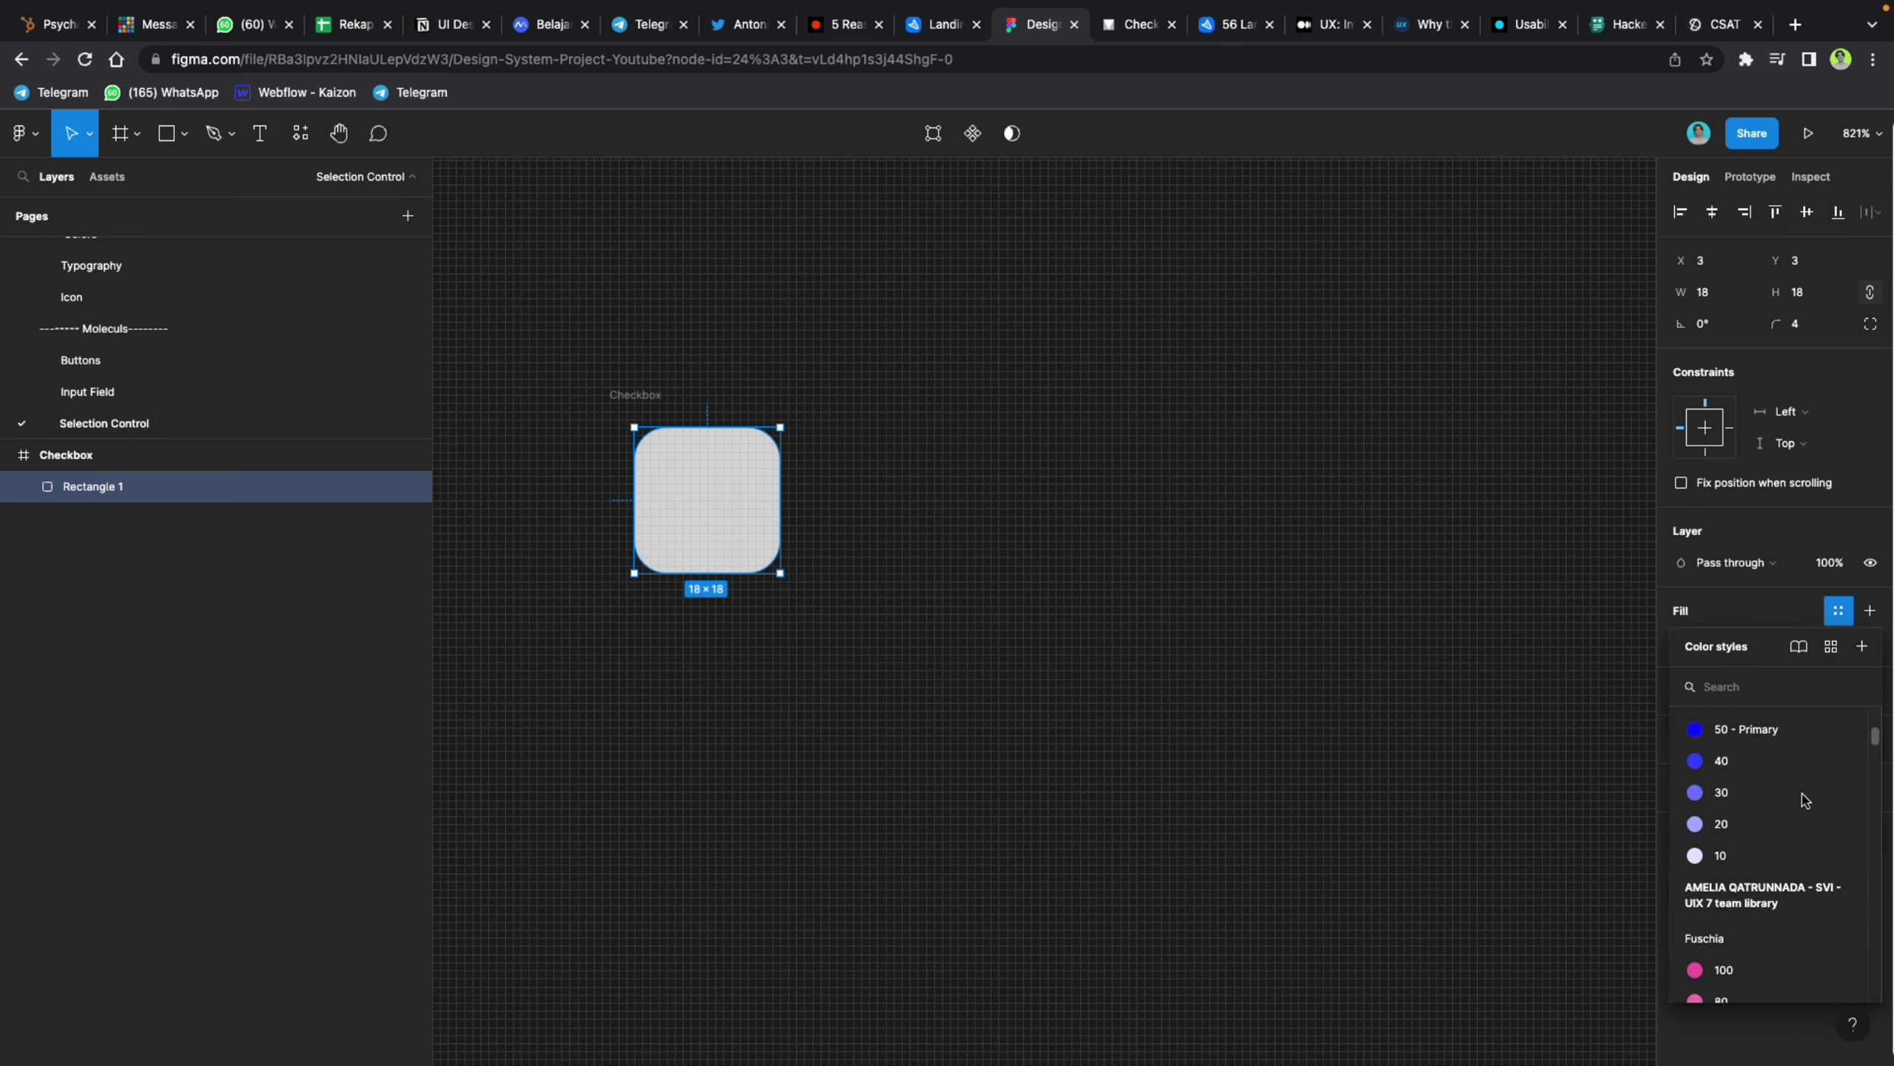
left_click(1764, 727)
left_click(850, 647)
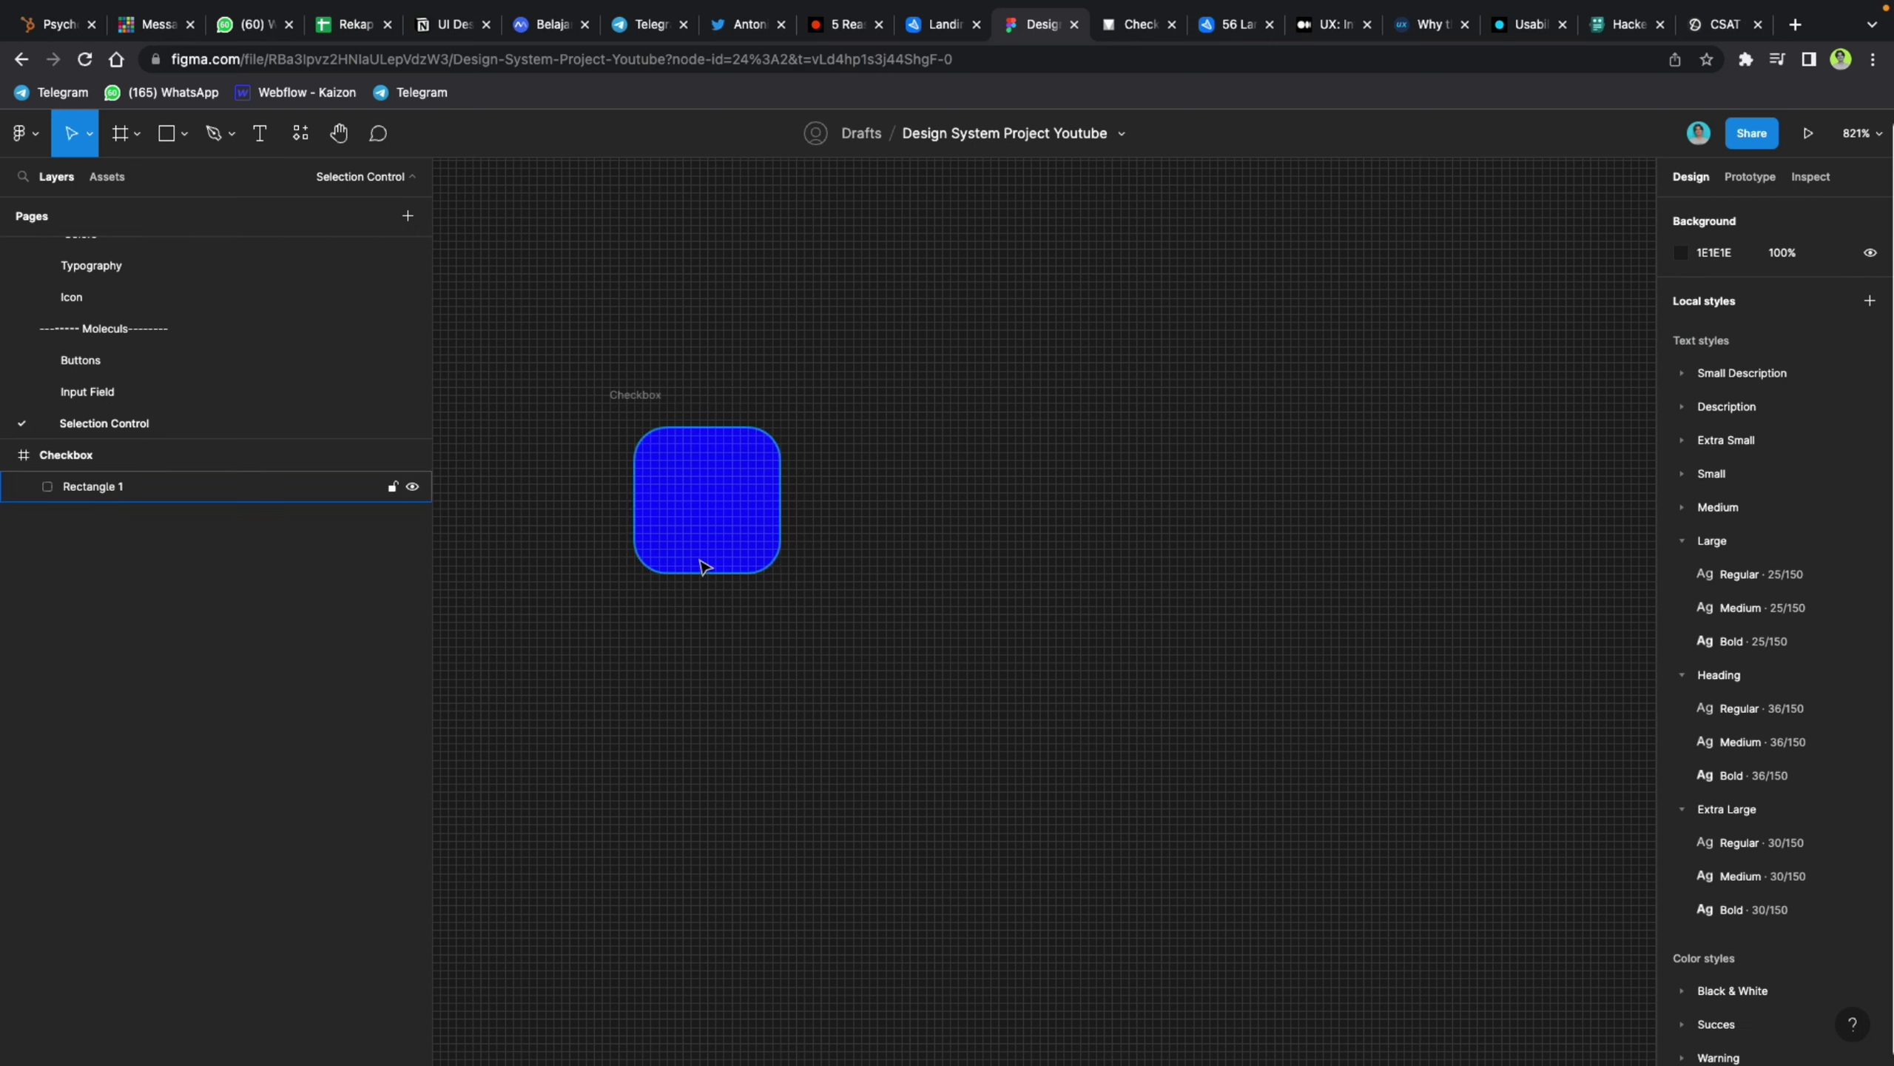
Step: Draw an open three-point checkmark path with the Pen tool on the blue square, about 11 × 7 in size
key("p")
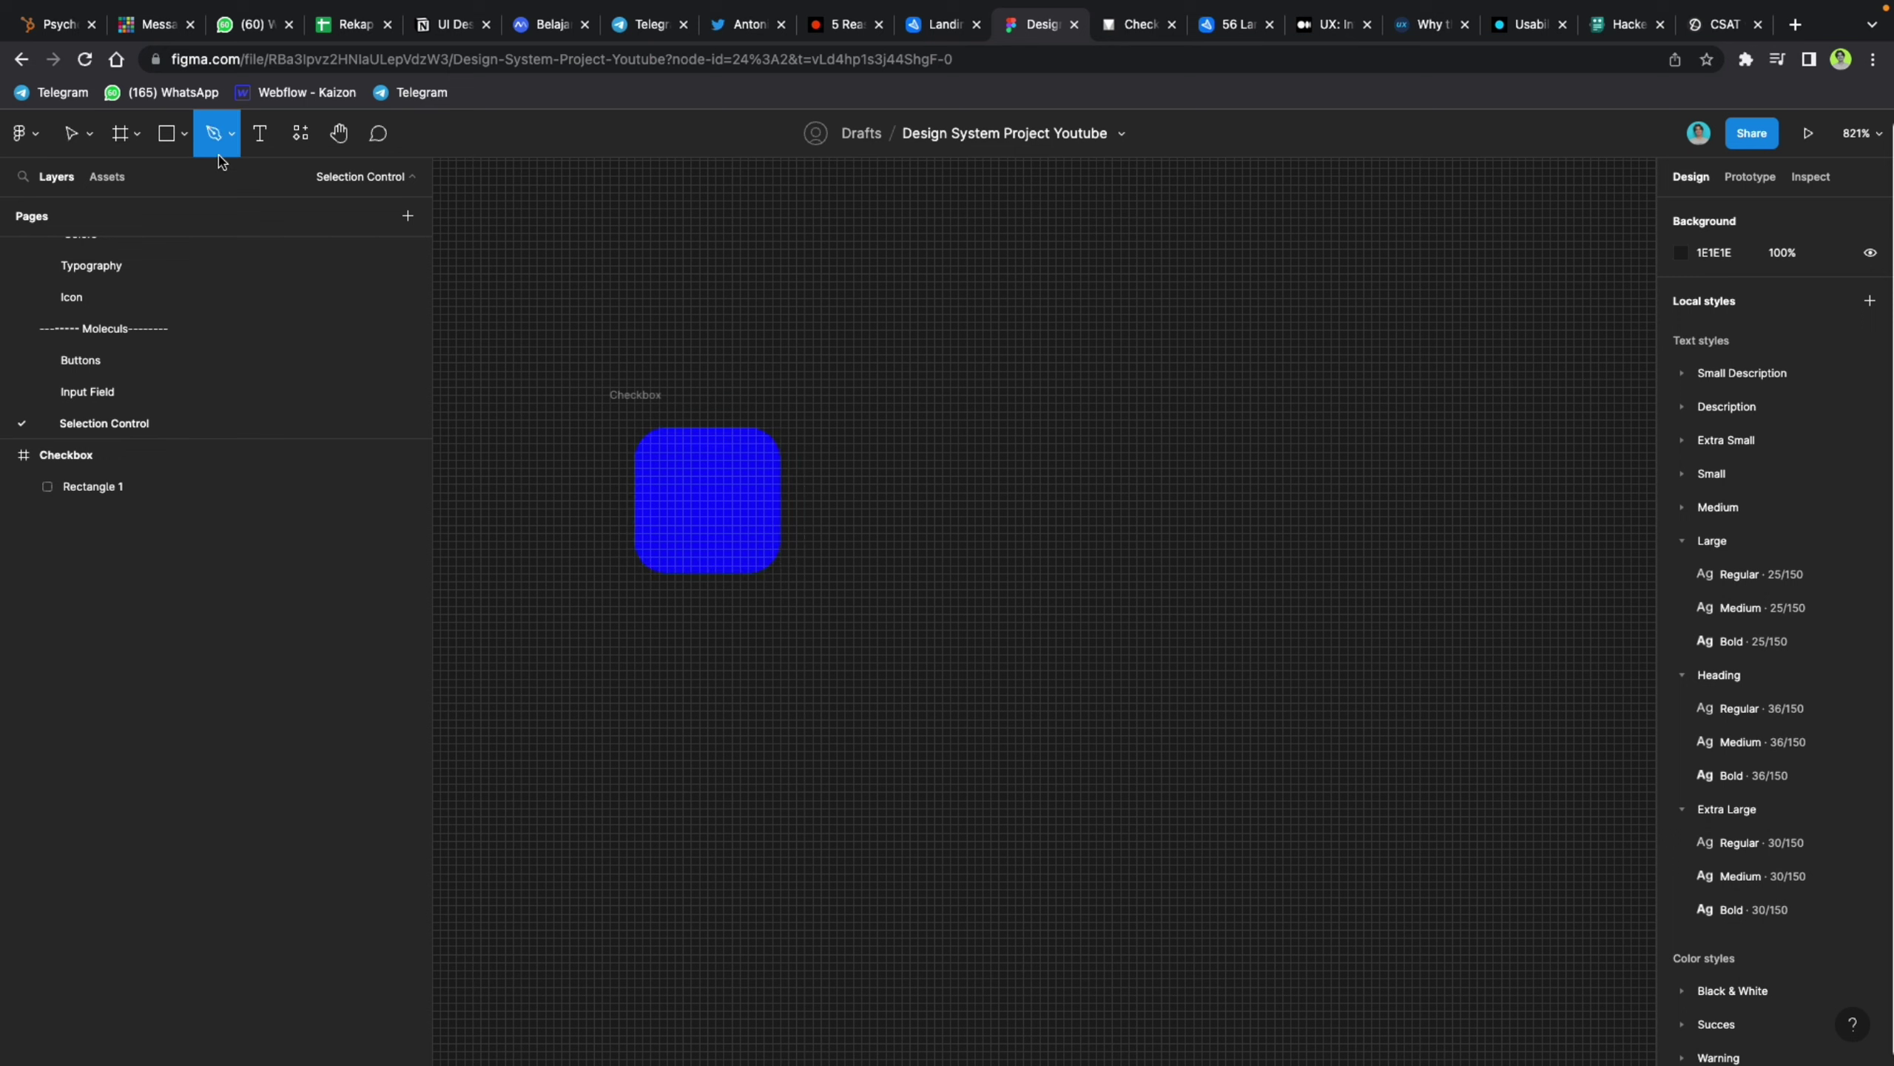
left_click(662, 504)
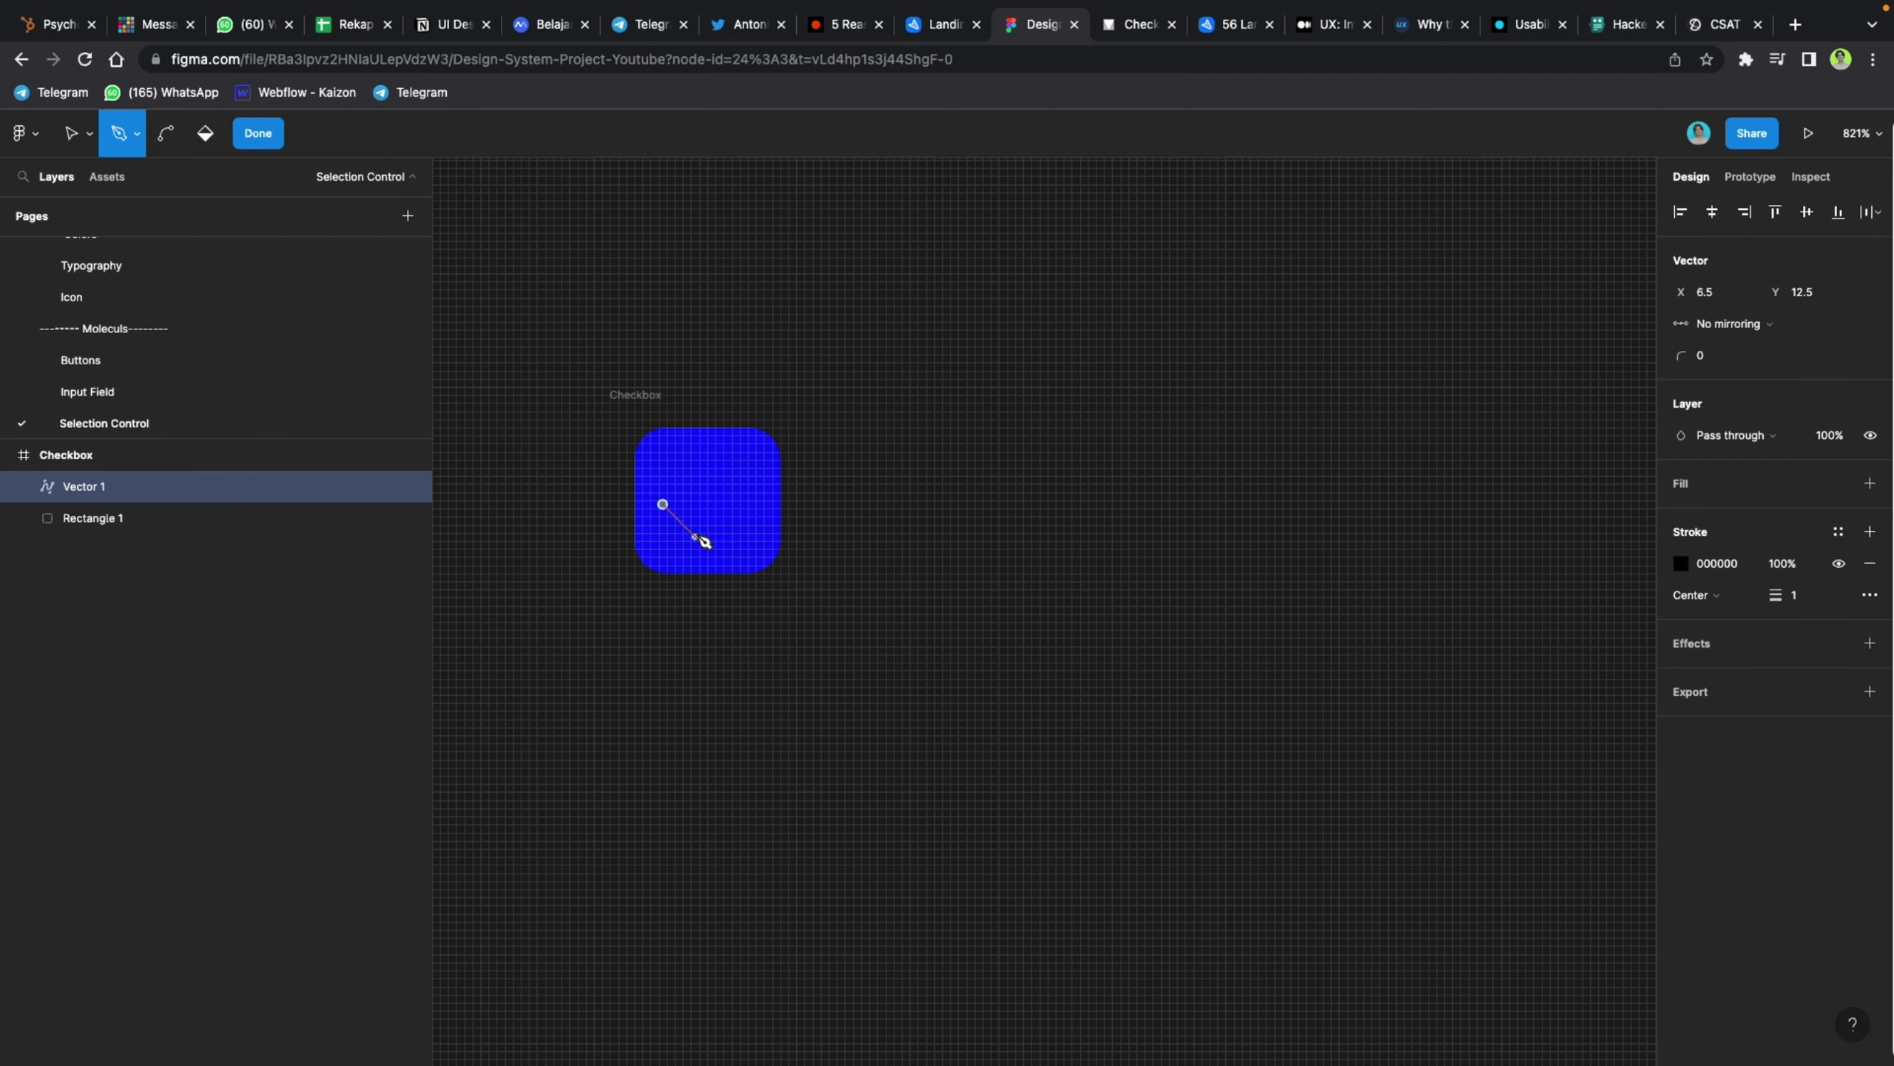
left_click(695, 537)
left_click(752, 480)
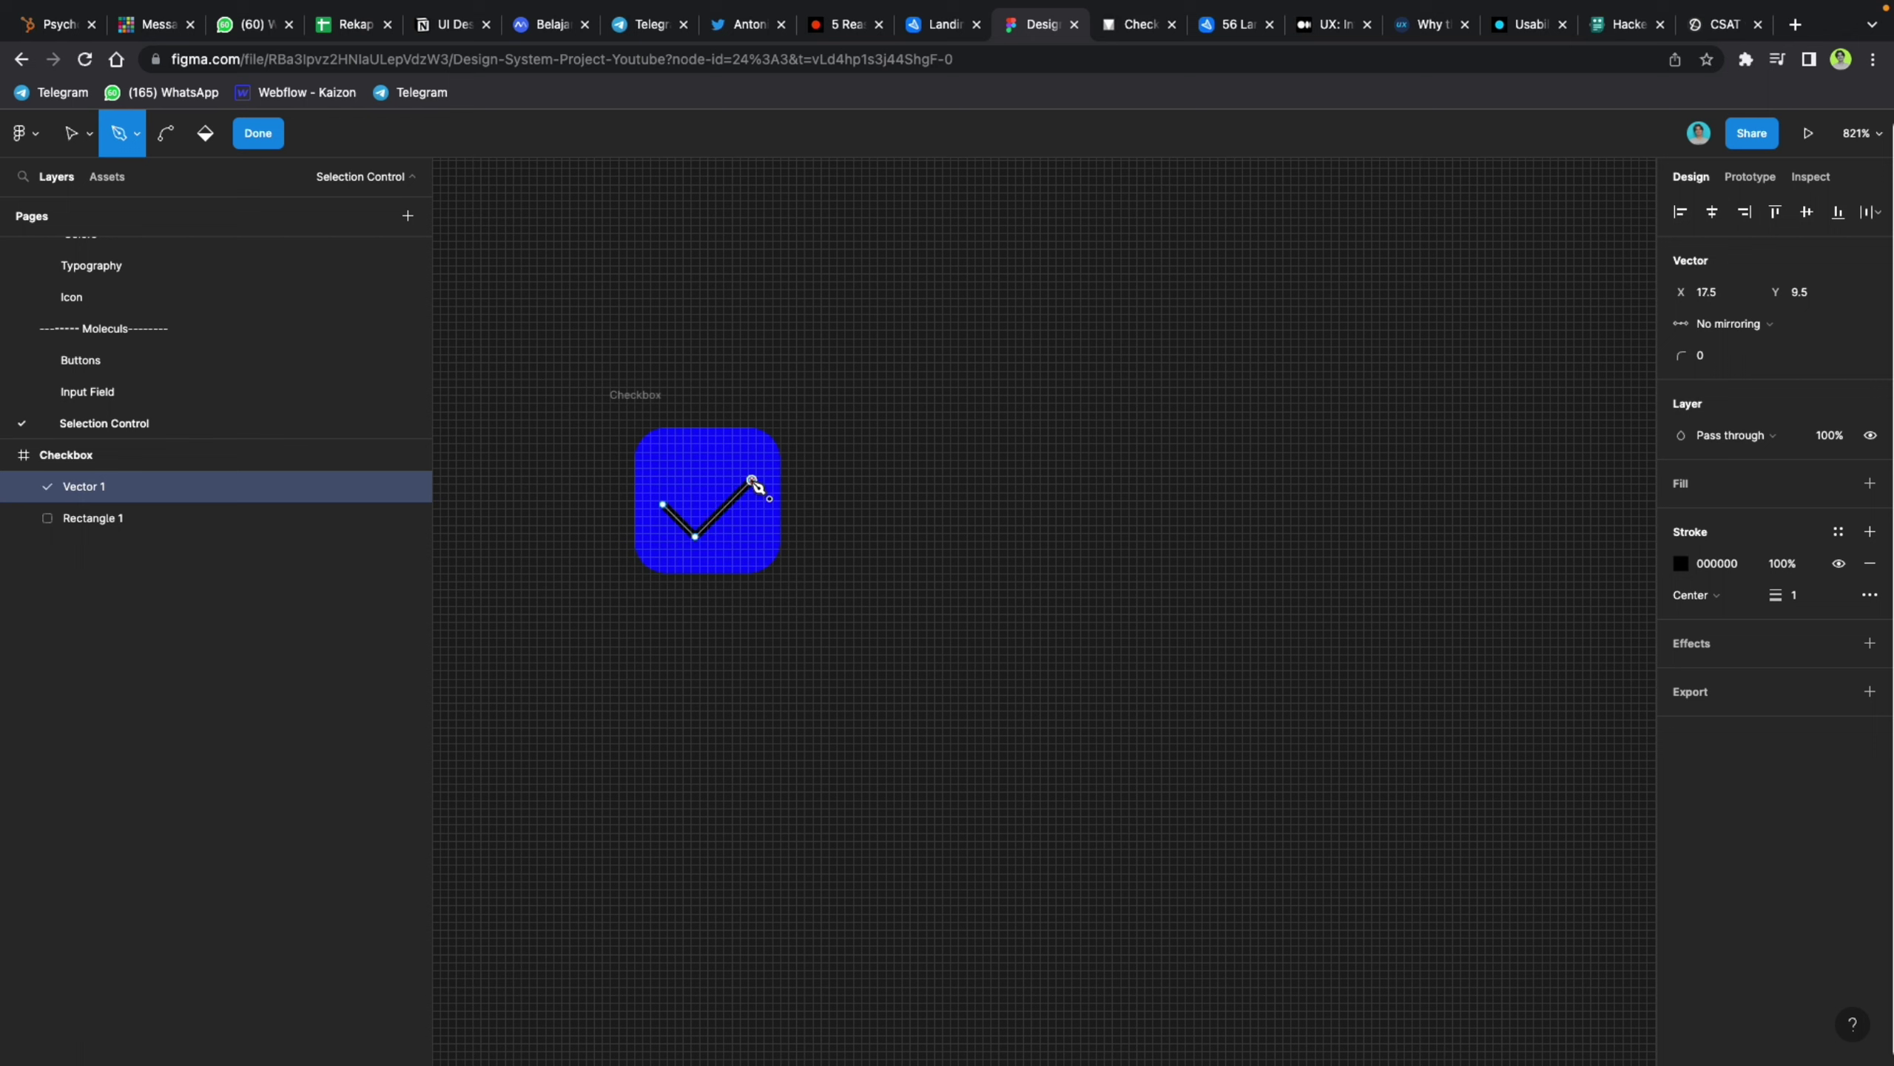
key("Escape")
Step: Set the checkmark's stroke weight to 2 with a solid style and give its ends Round caps
left_click(1808, 601)
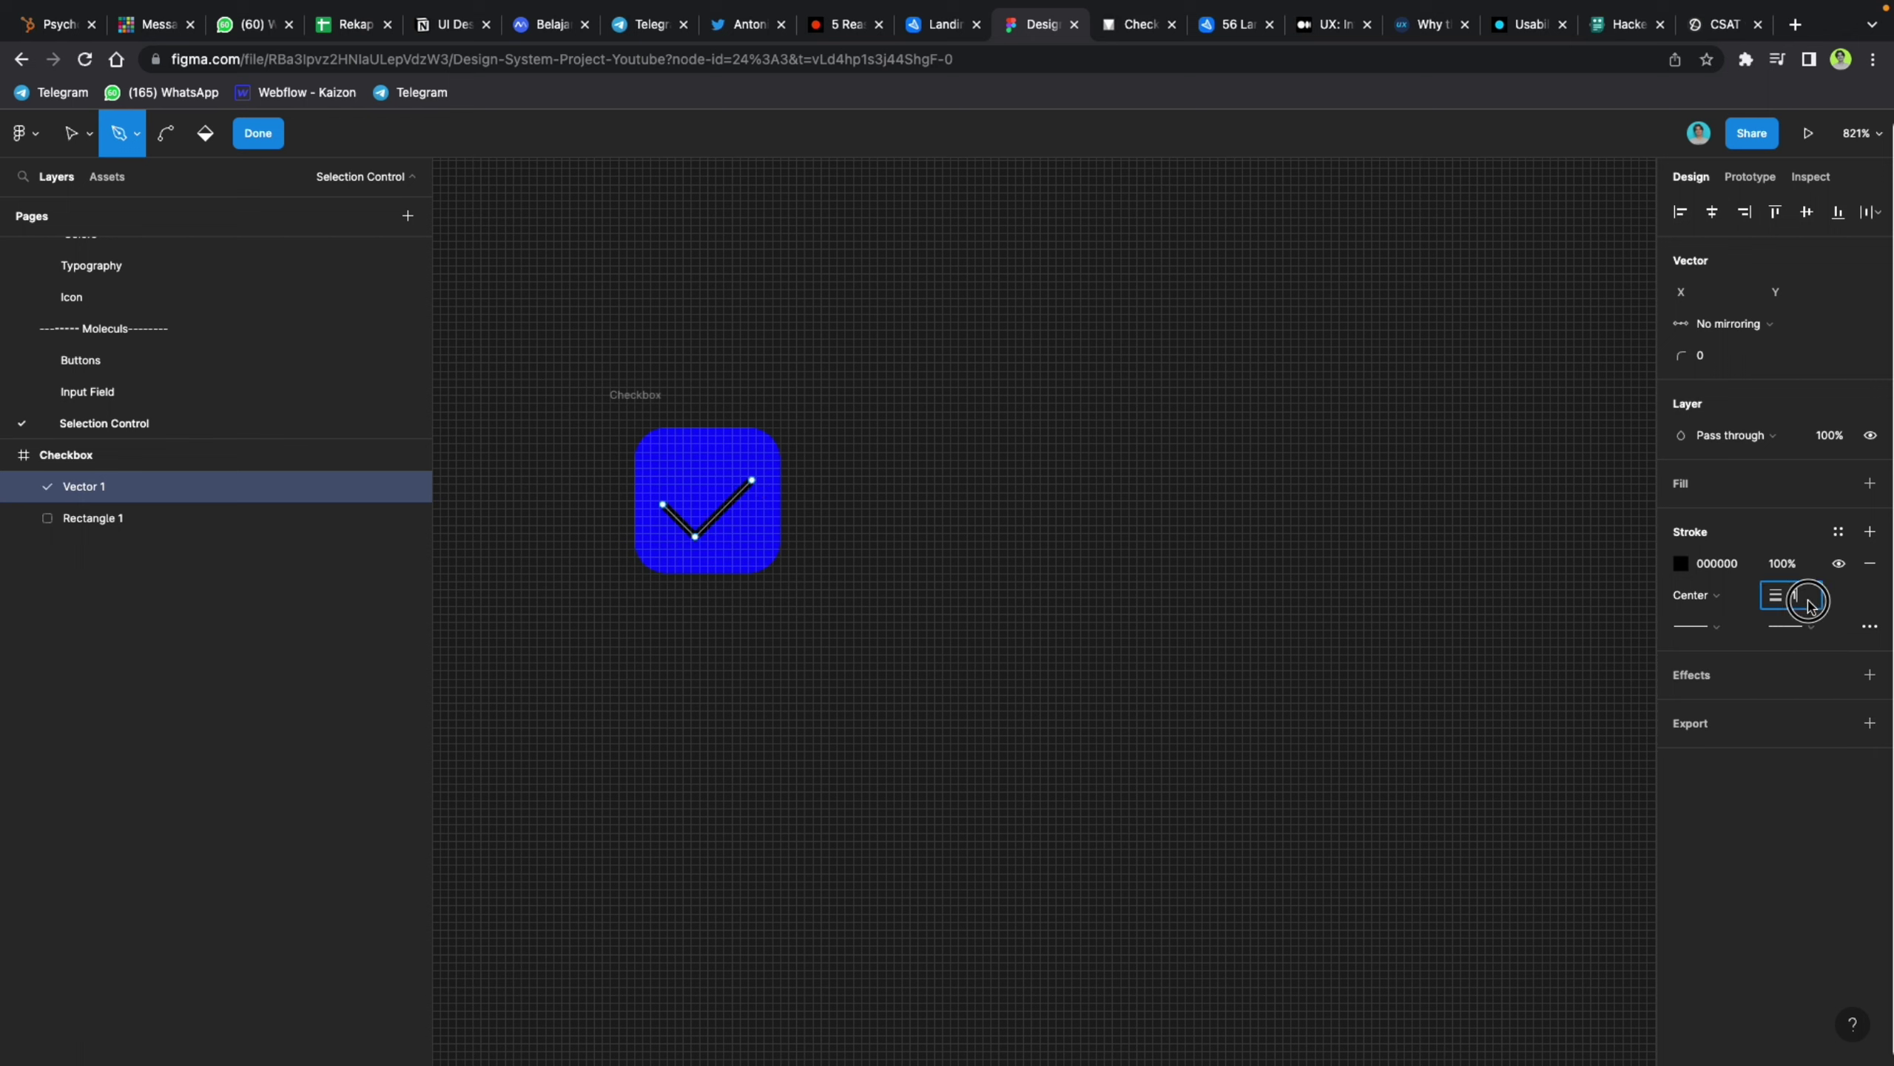
type("2")
key("Return")
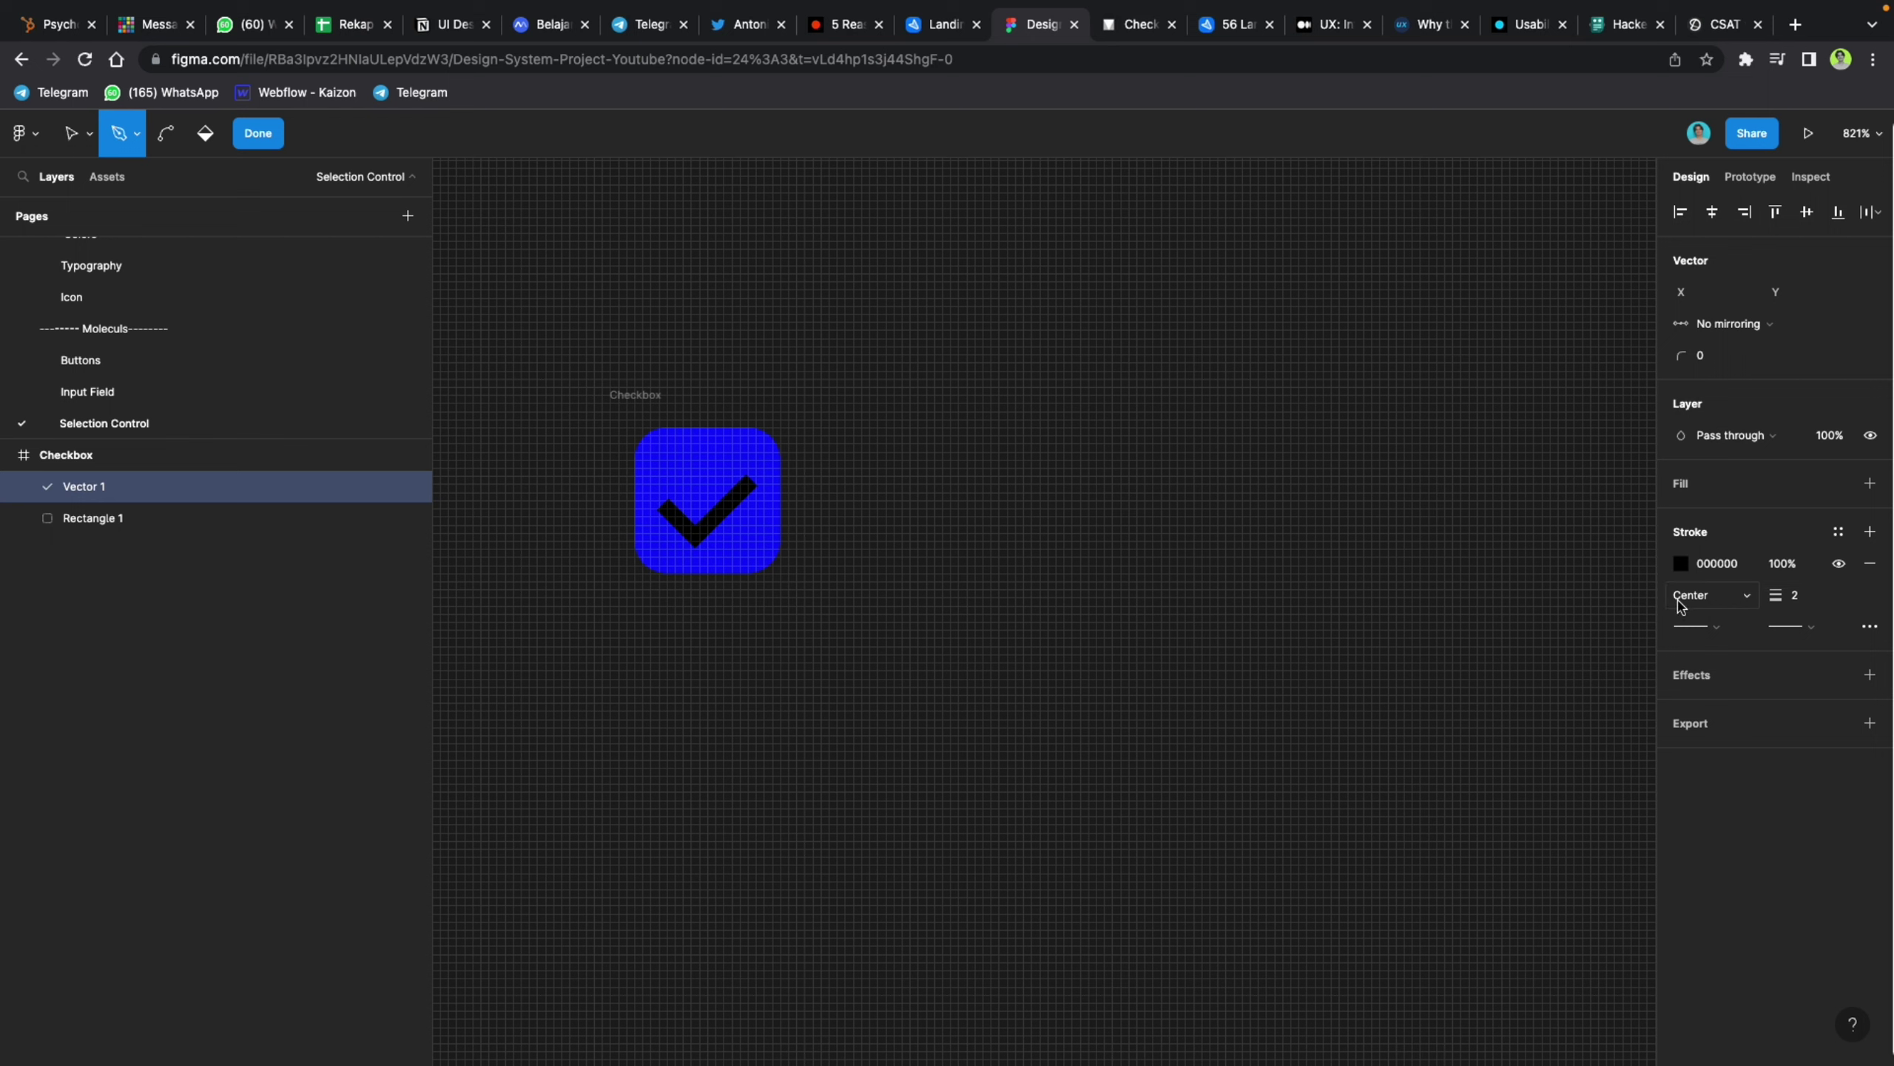
left_click(1870, 626)
left_click(1615, 675)
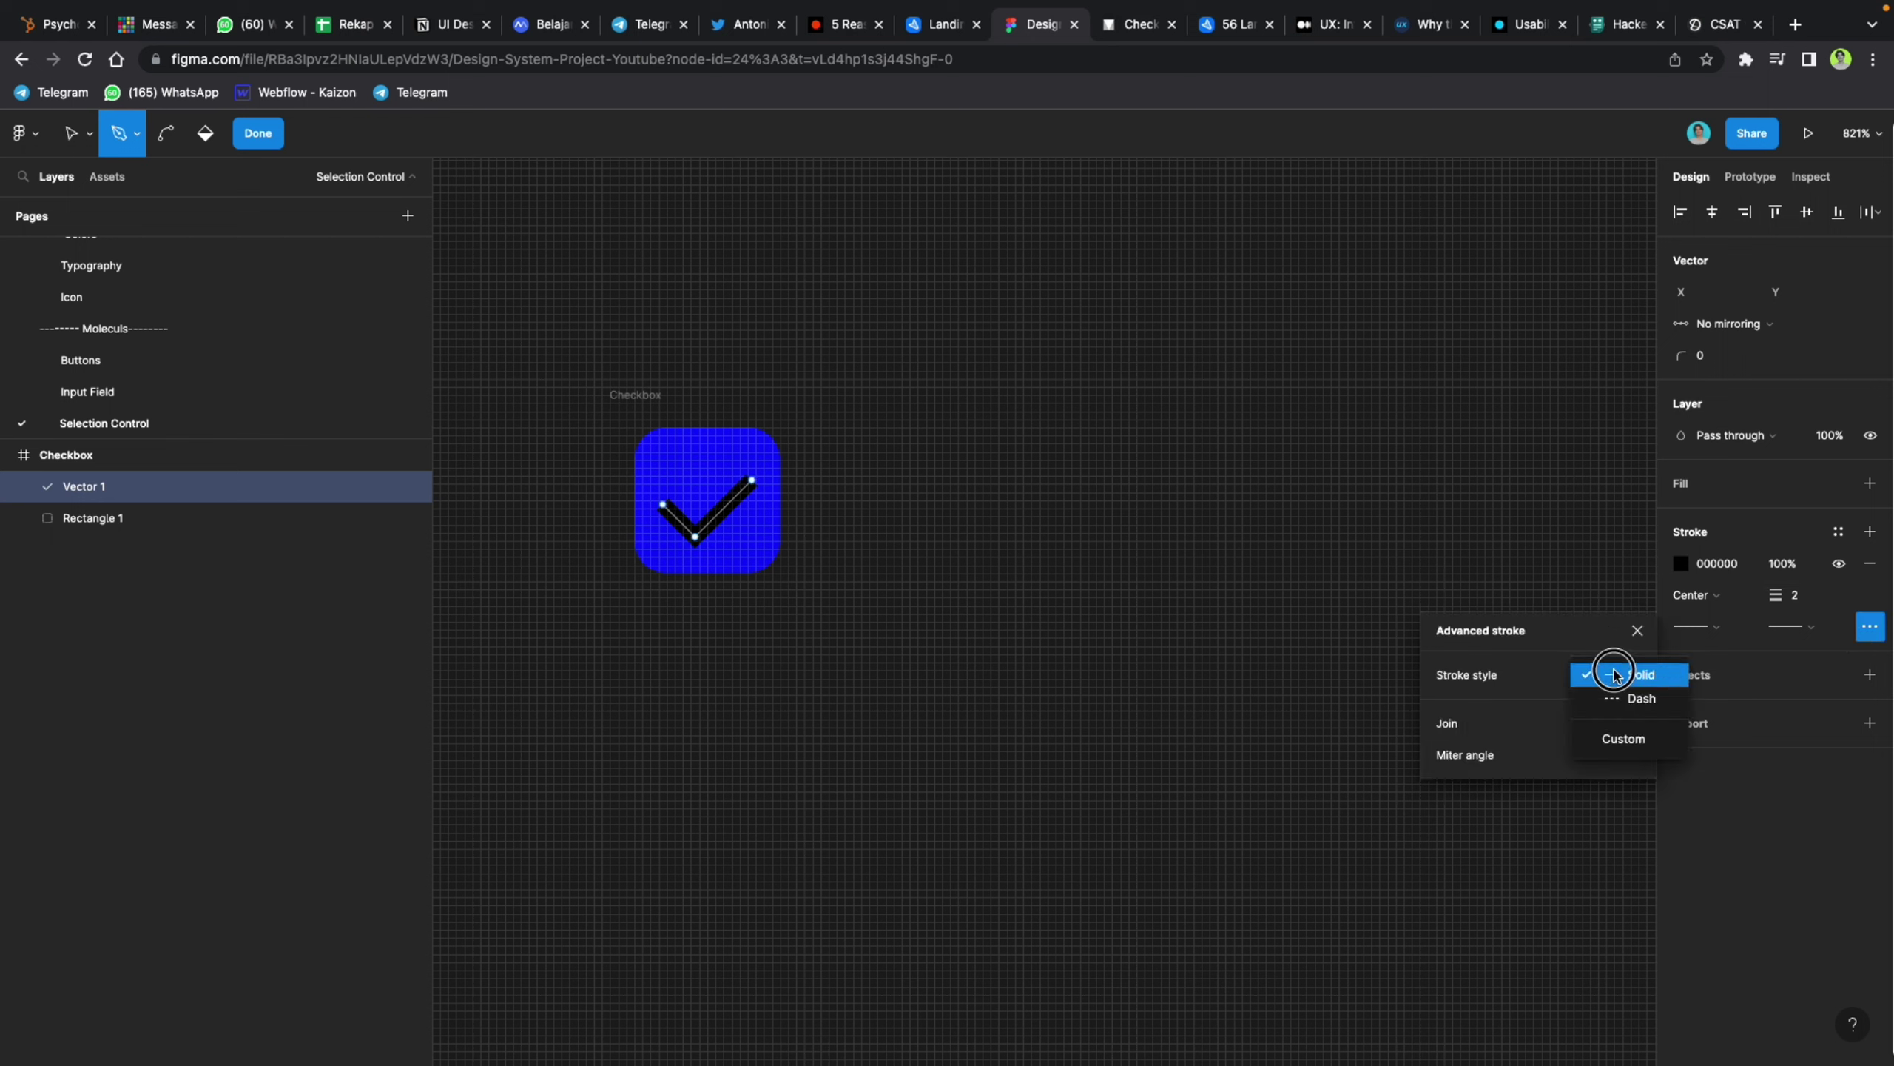
left_click(1615, 675)
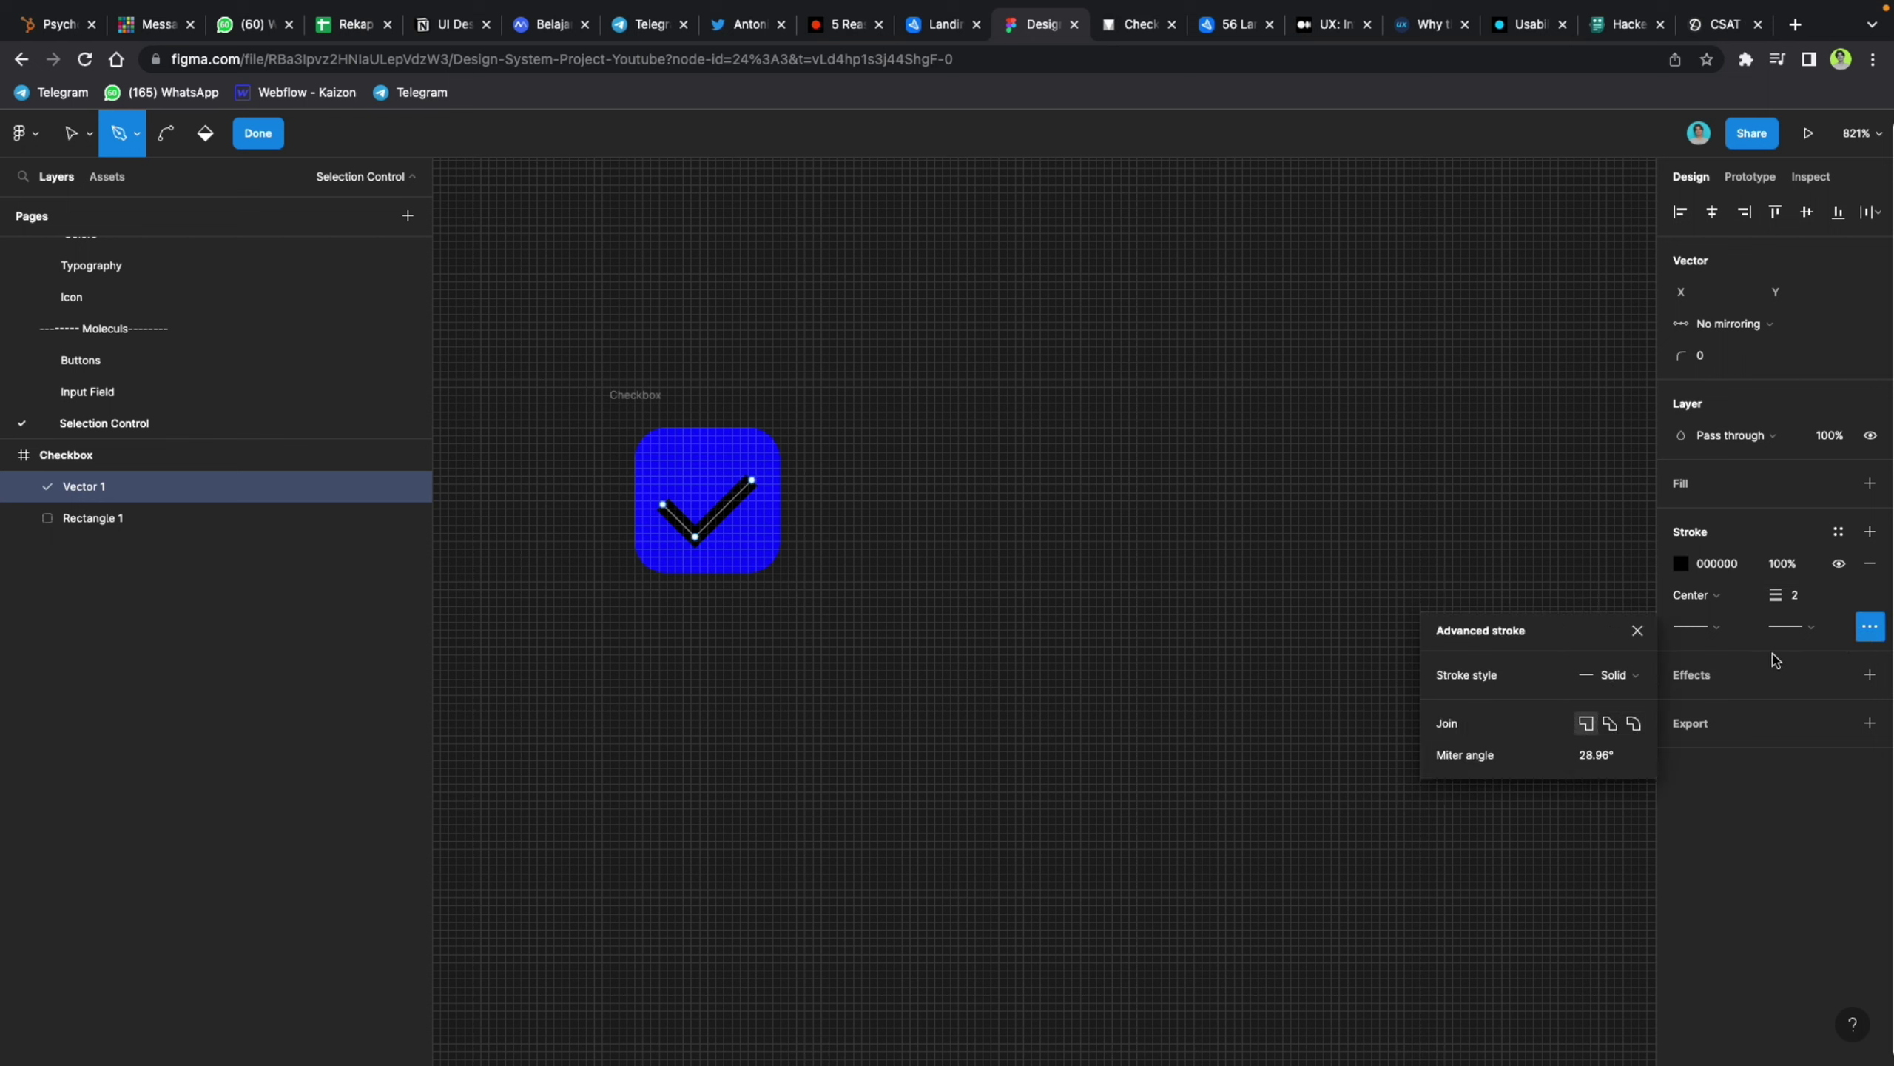
left_click(1803, 628)
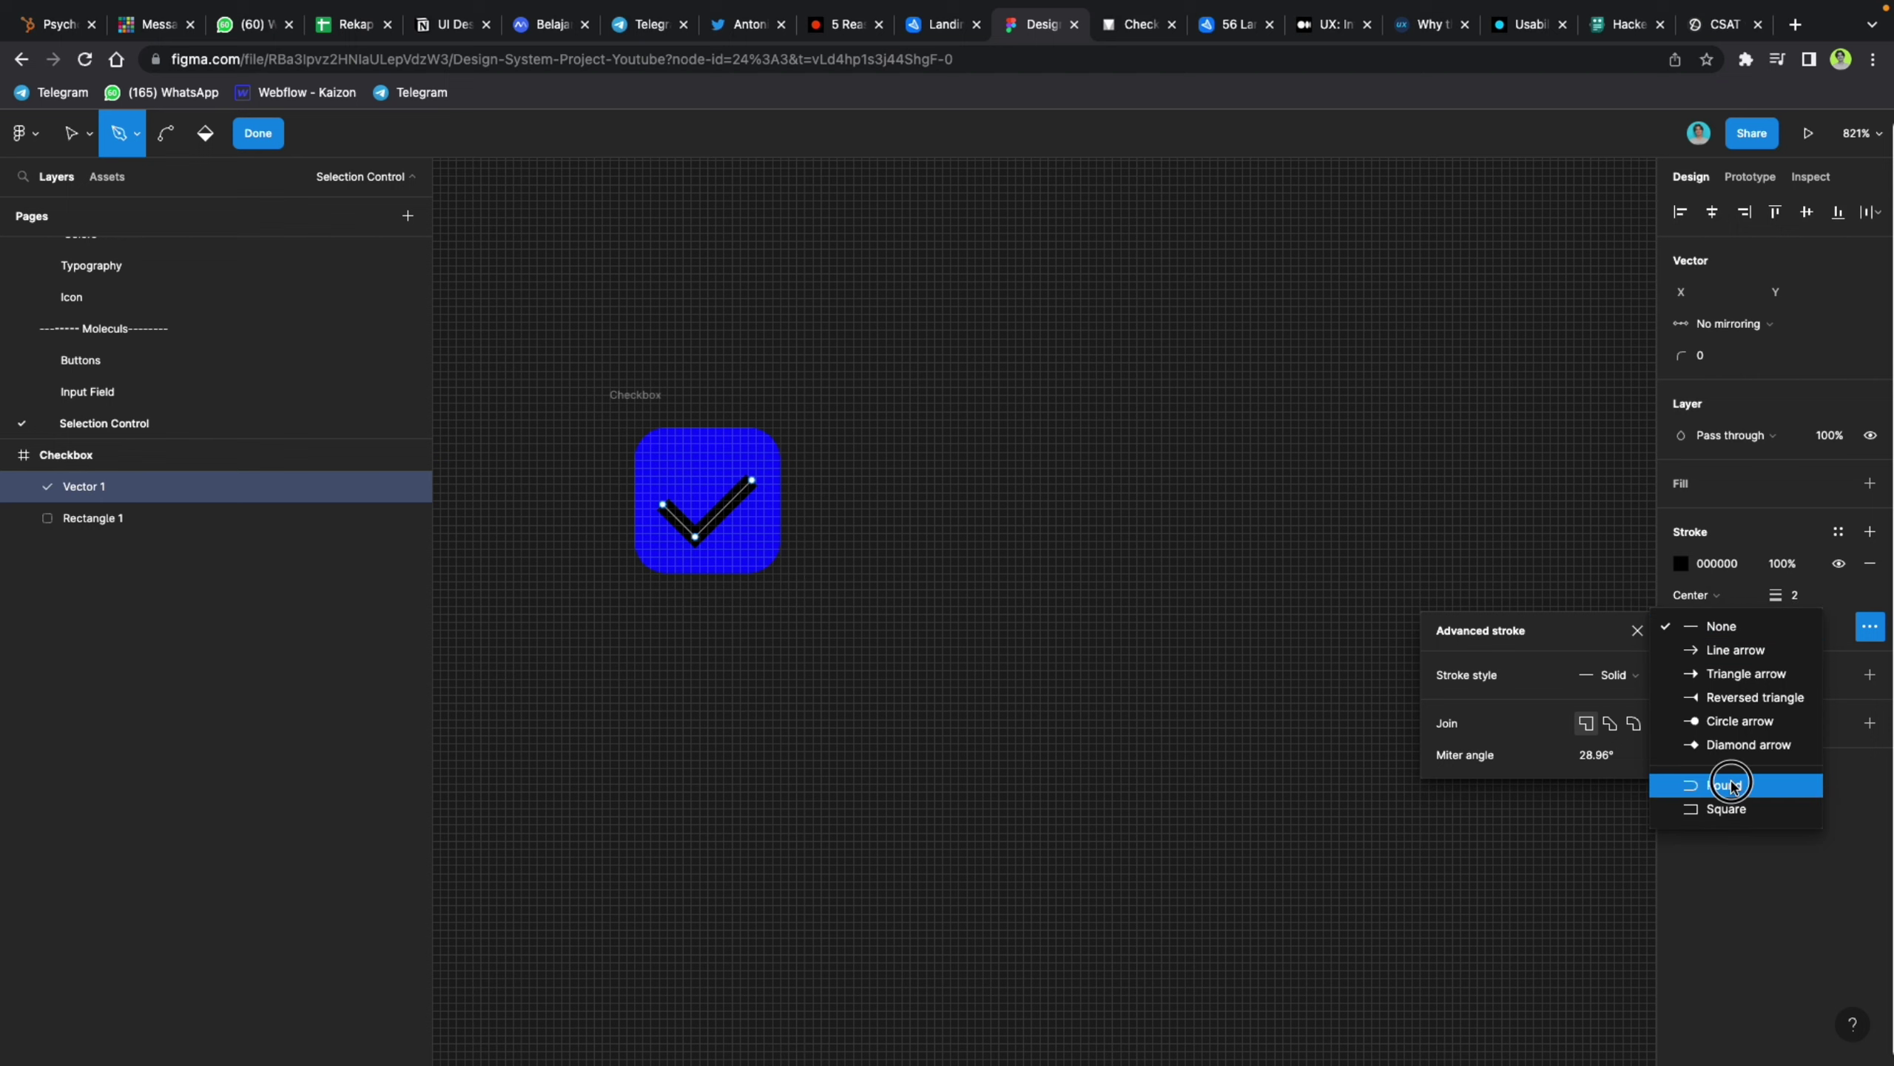
left_click(1725, 784)
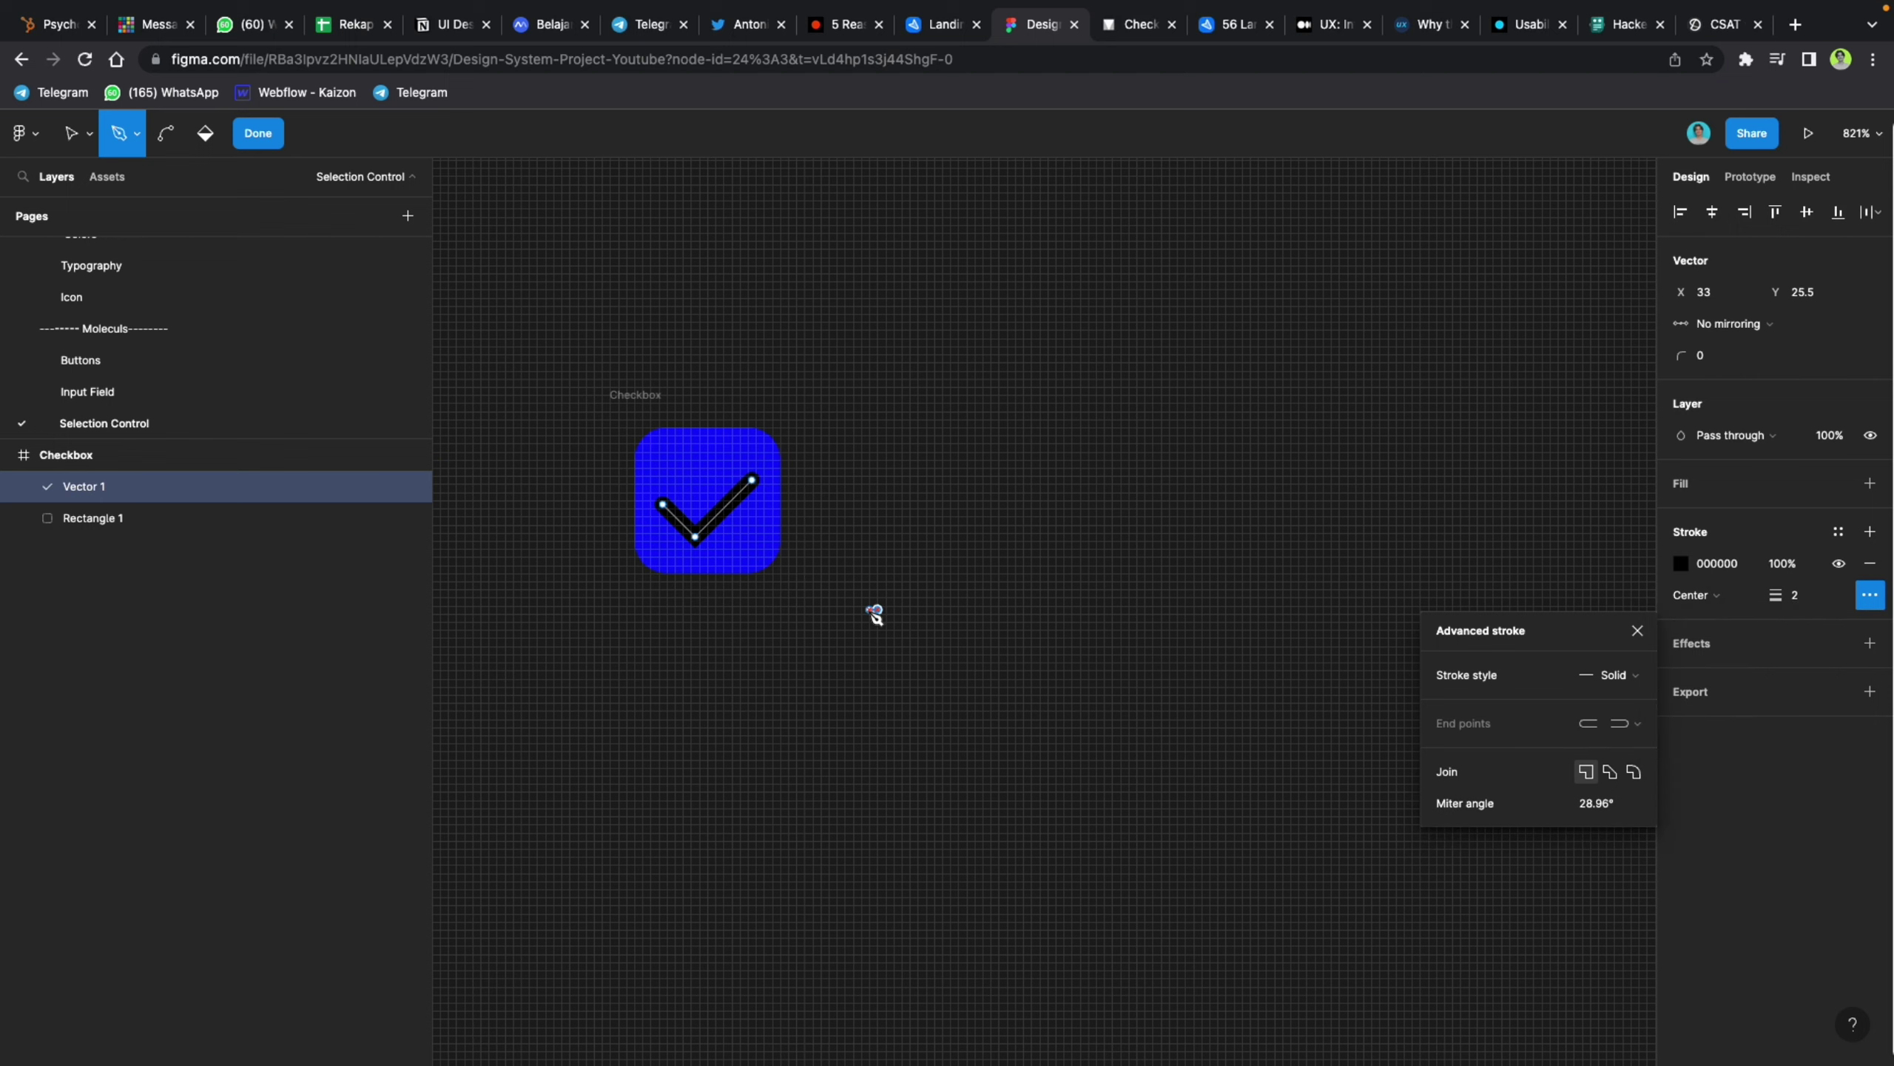
left_click(874, 617)
Step: Finish editing the path and move the checkmark to X 7, Y 8 inside the Checkbox frame
scroll(747, 512, "up", 5)
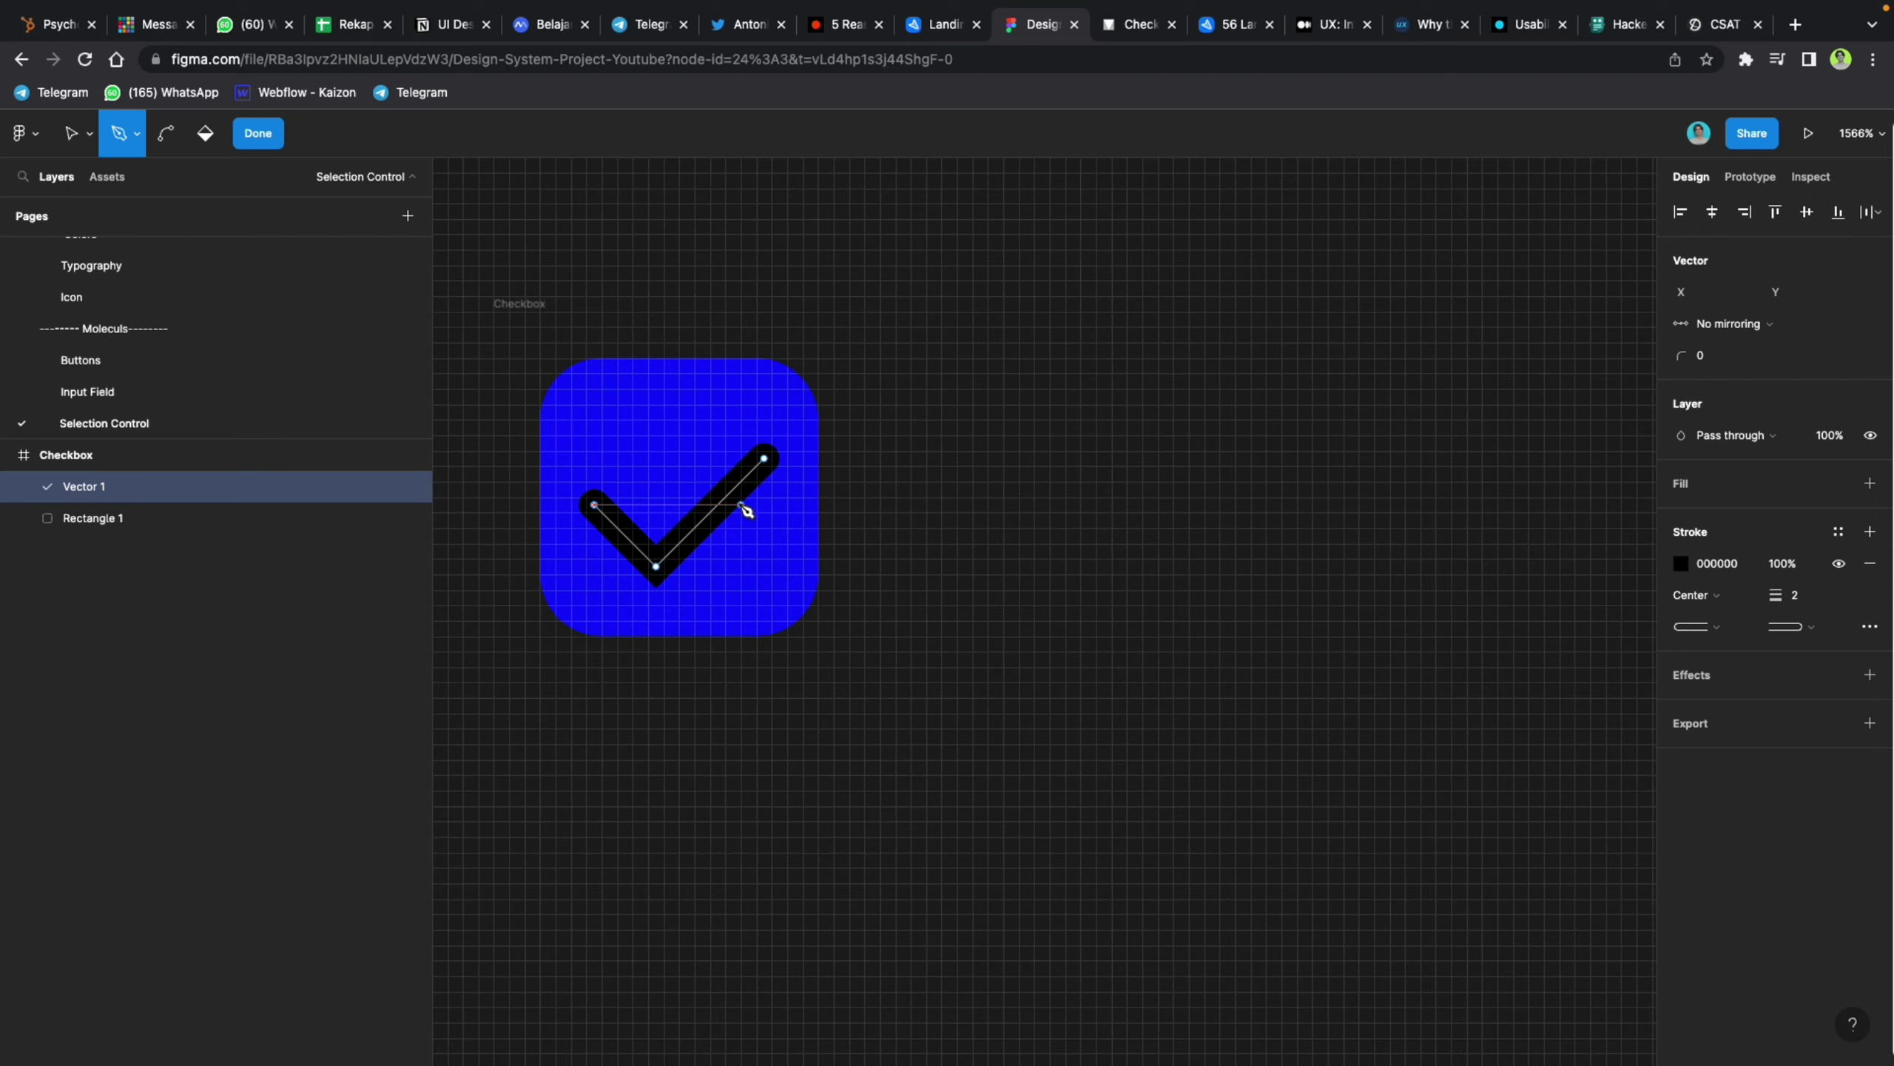
key("Escape")
left_click_drag(746, 512, 744, 491)
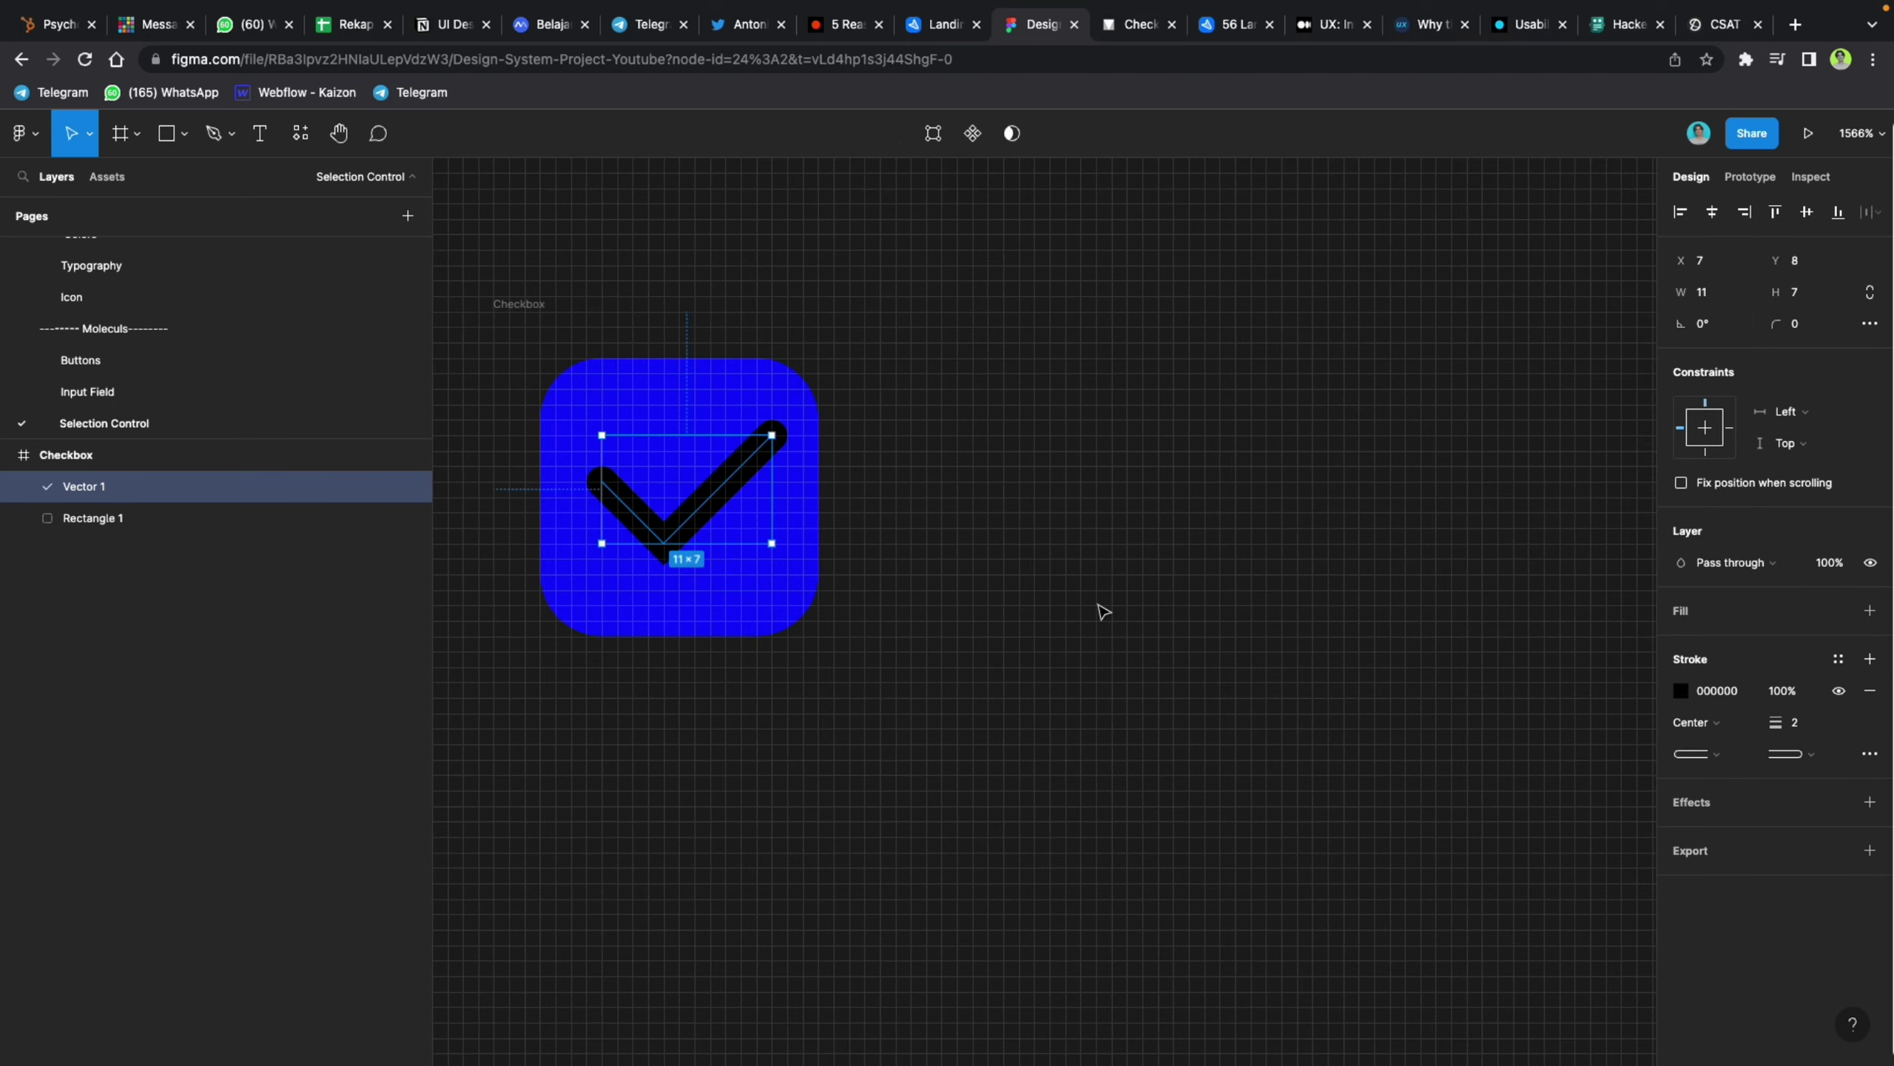
left_click(1099, 614)
scroll(1100, 613, "down", 5)
scroll(1094, 609, "right", 2)
Step: Reshape the checkmark by moving its two outer end points so the path is about 10.5 × 5.5
left_click(739, 597)
double_click(738, 541)
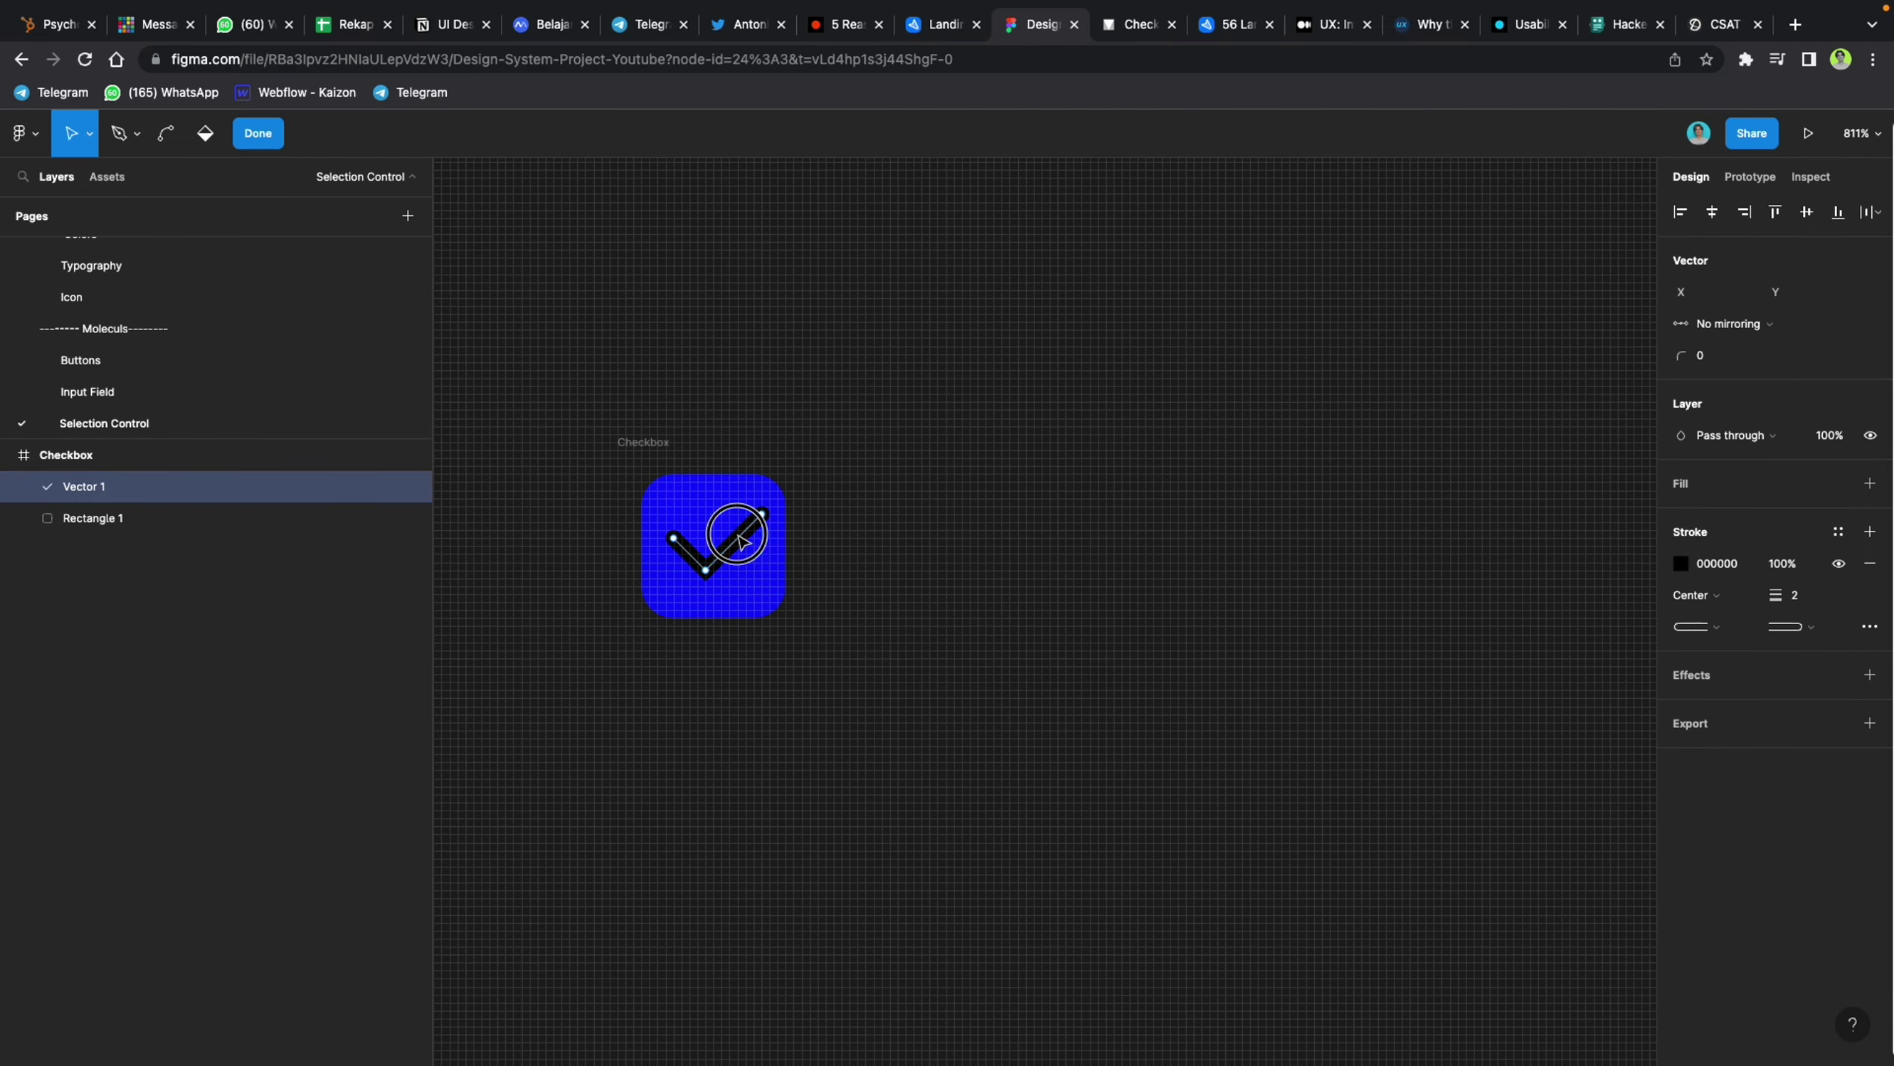
scroll(738, 537, "up", 5)
left_click_drag(791, 494, 786, 499)
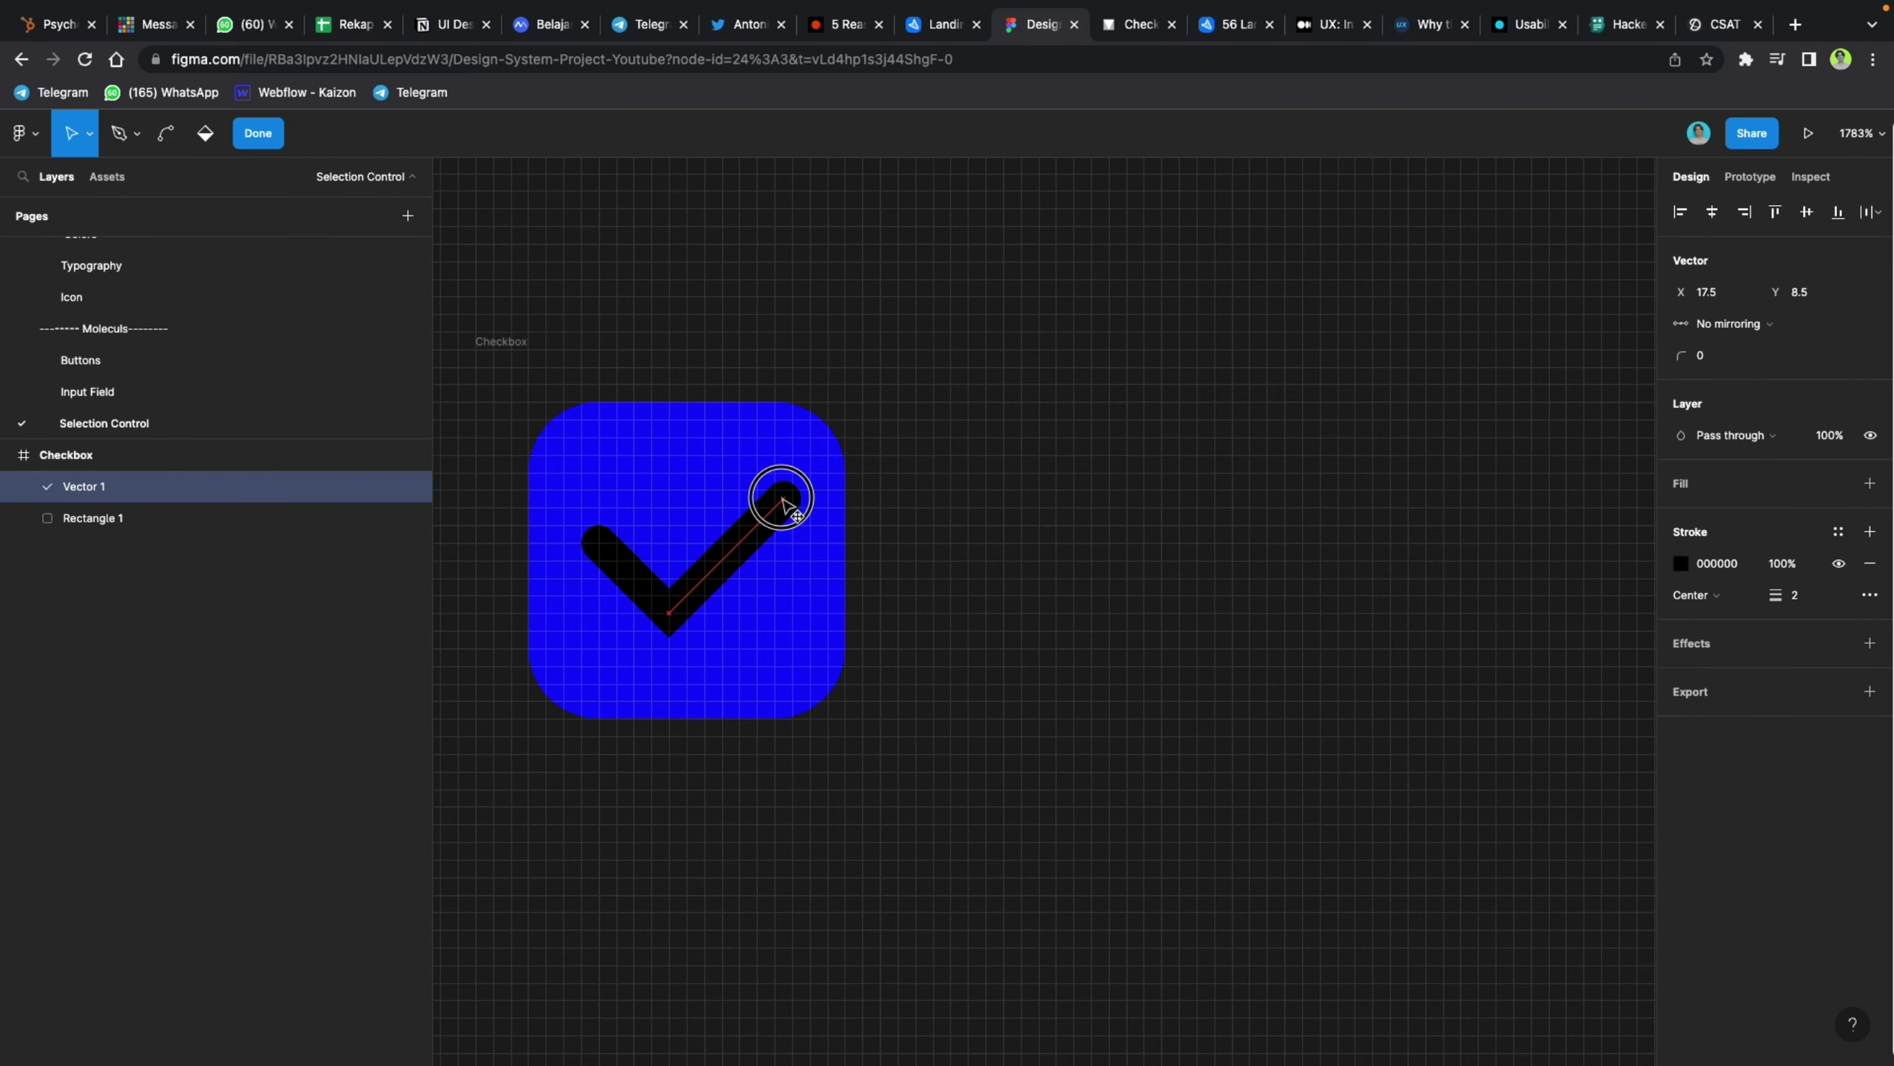
left_click(603, 553, "shift")
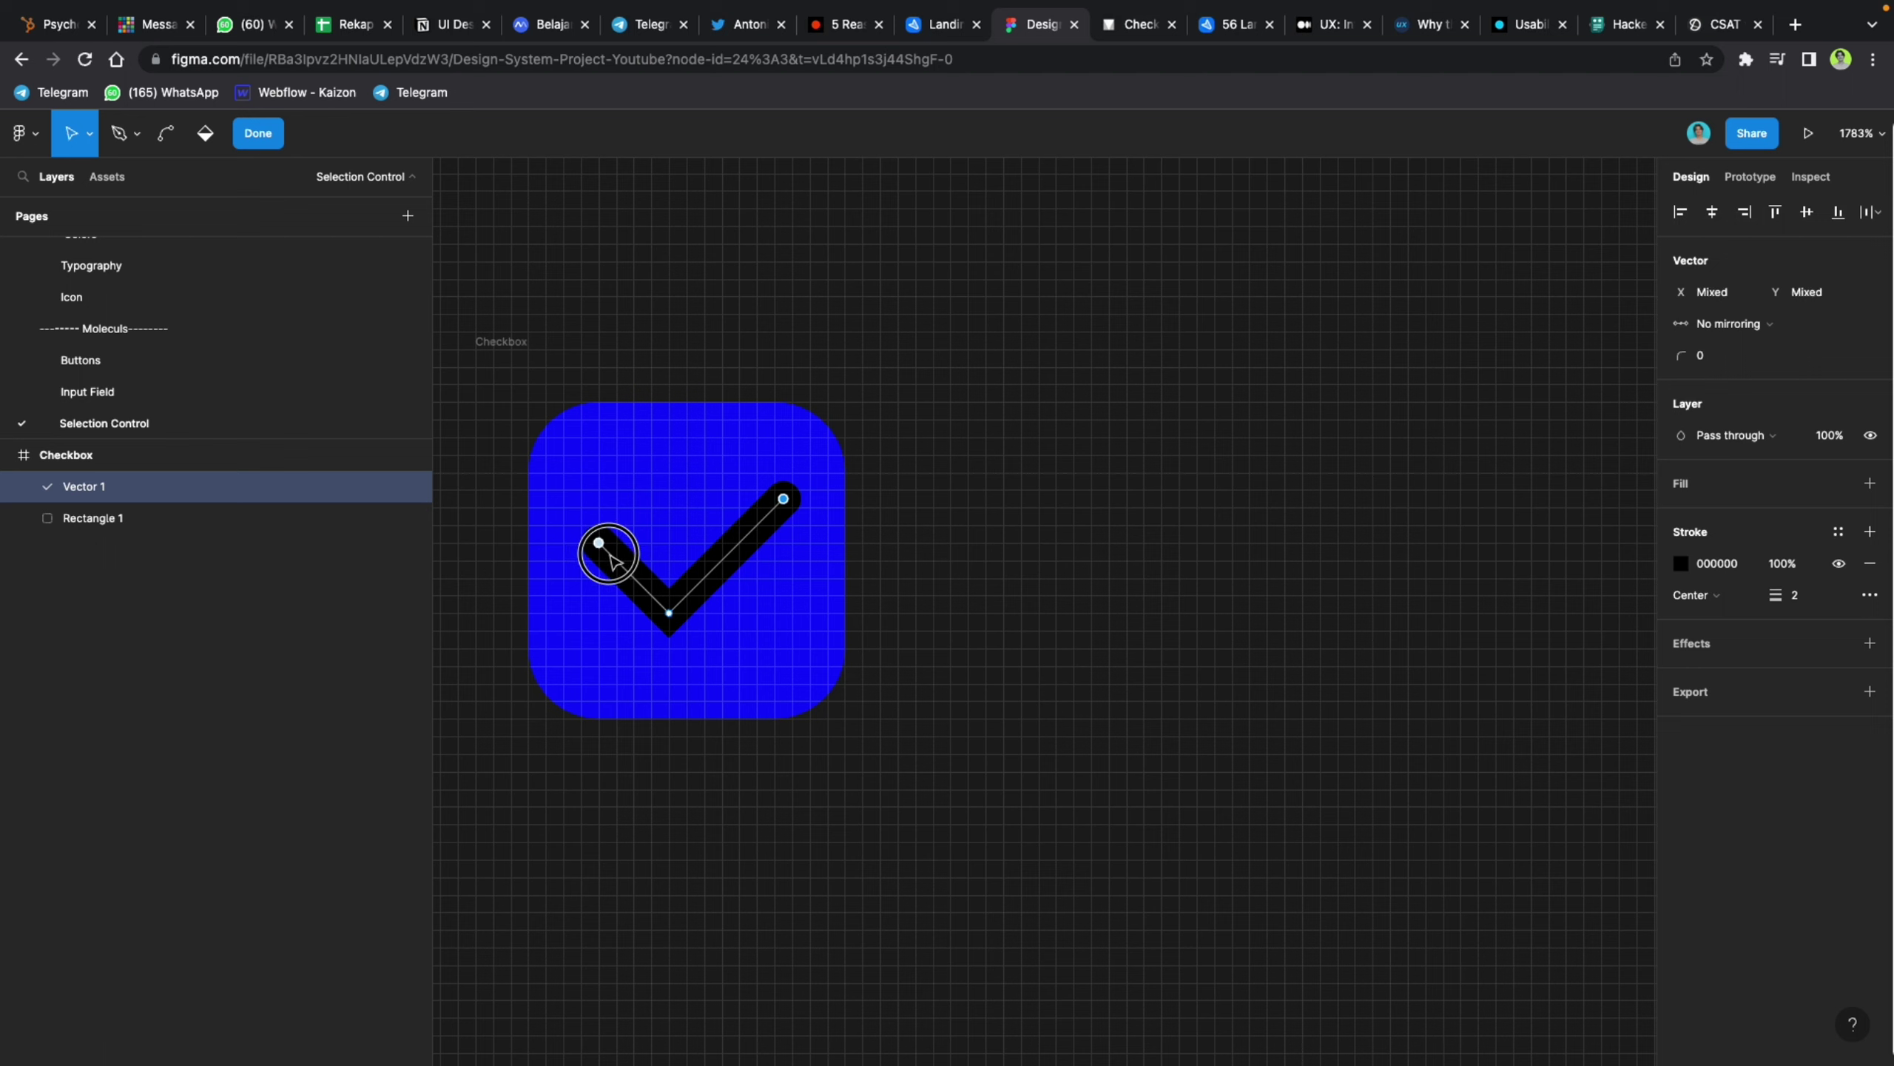
left_click_drag(602, 554, 617, 561)
left_click(977, 504)
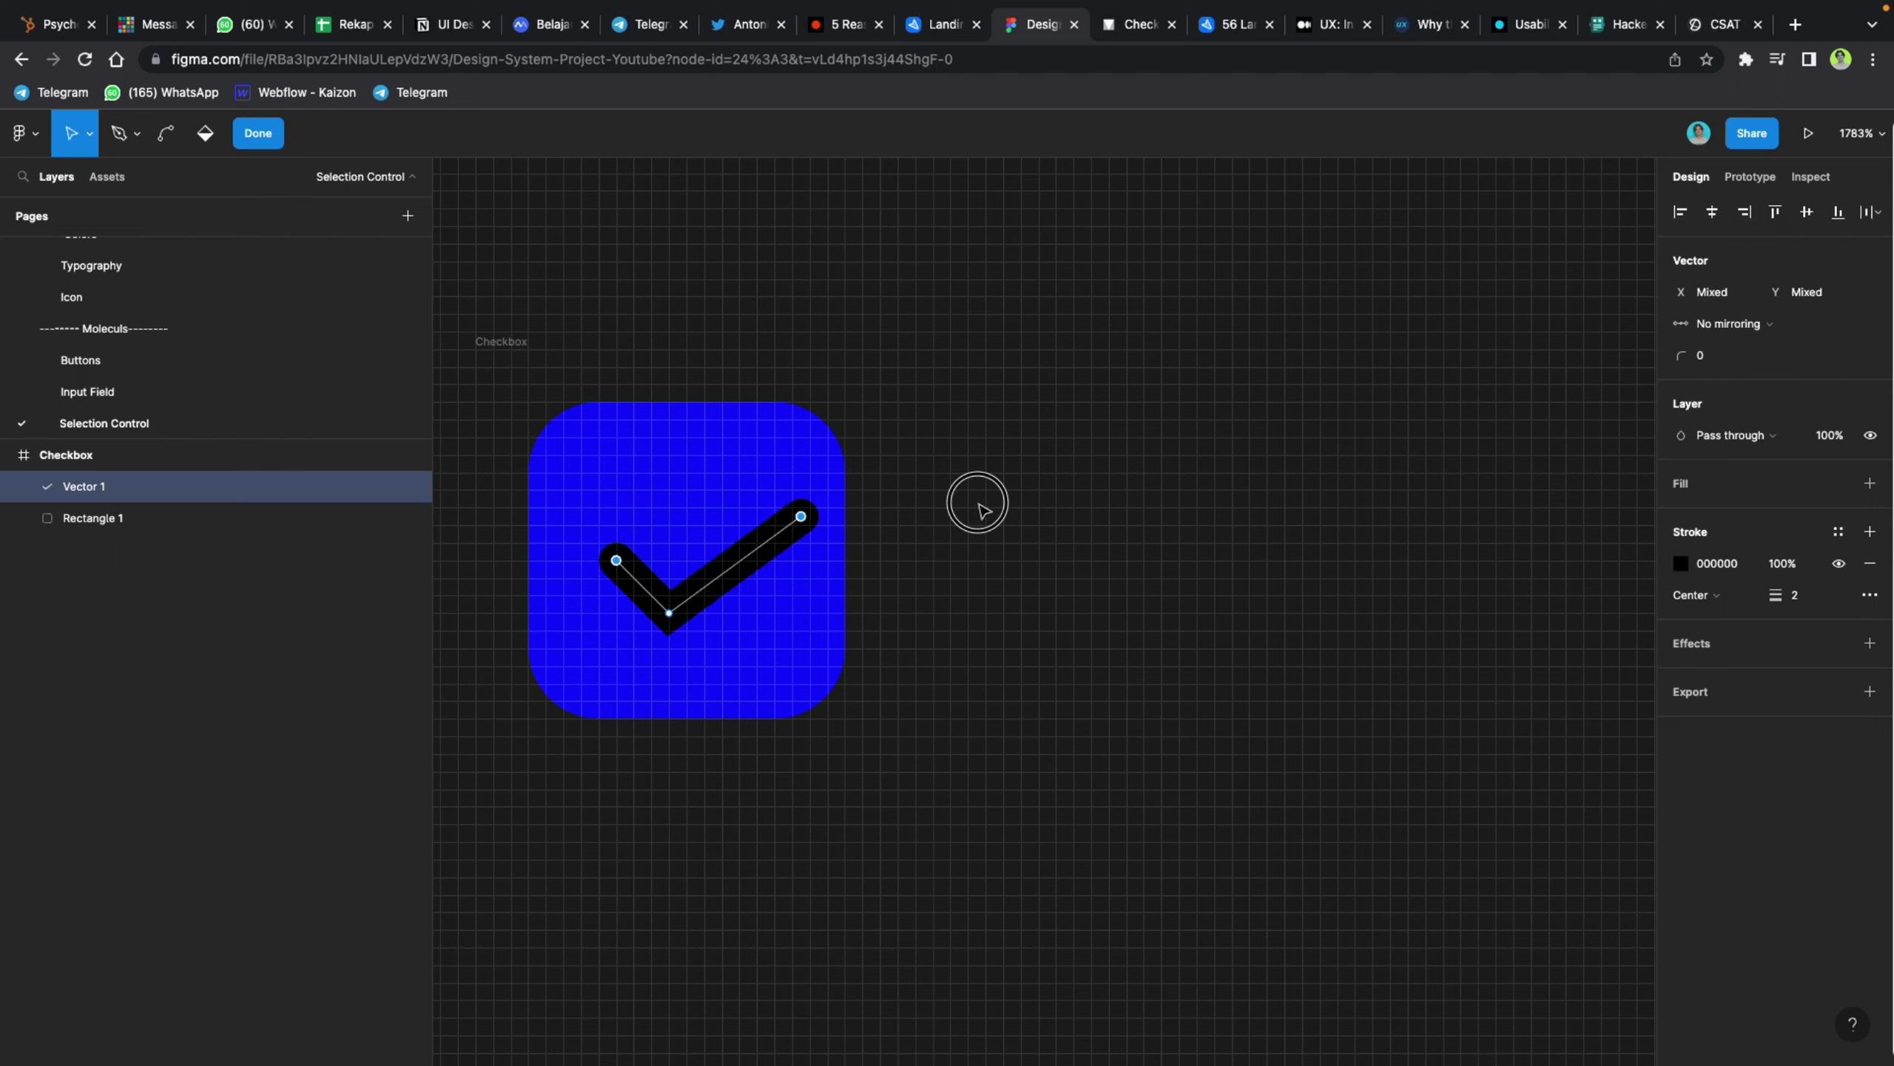
Step: Reposition the reshaped checkmark at X 7, Y 9 to balance it within the blue square
left_click_drag(736, 570, 723, 560)
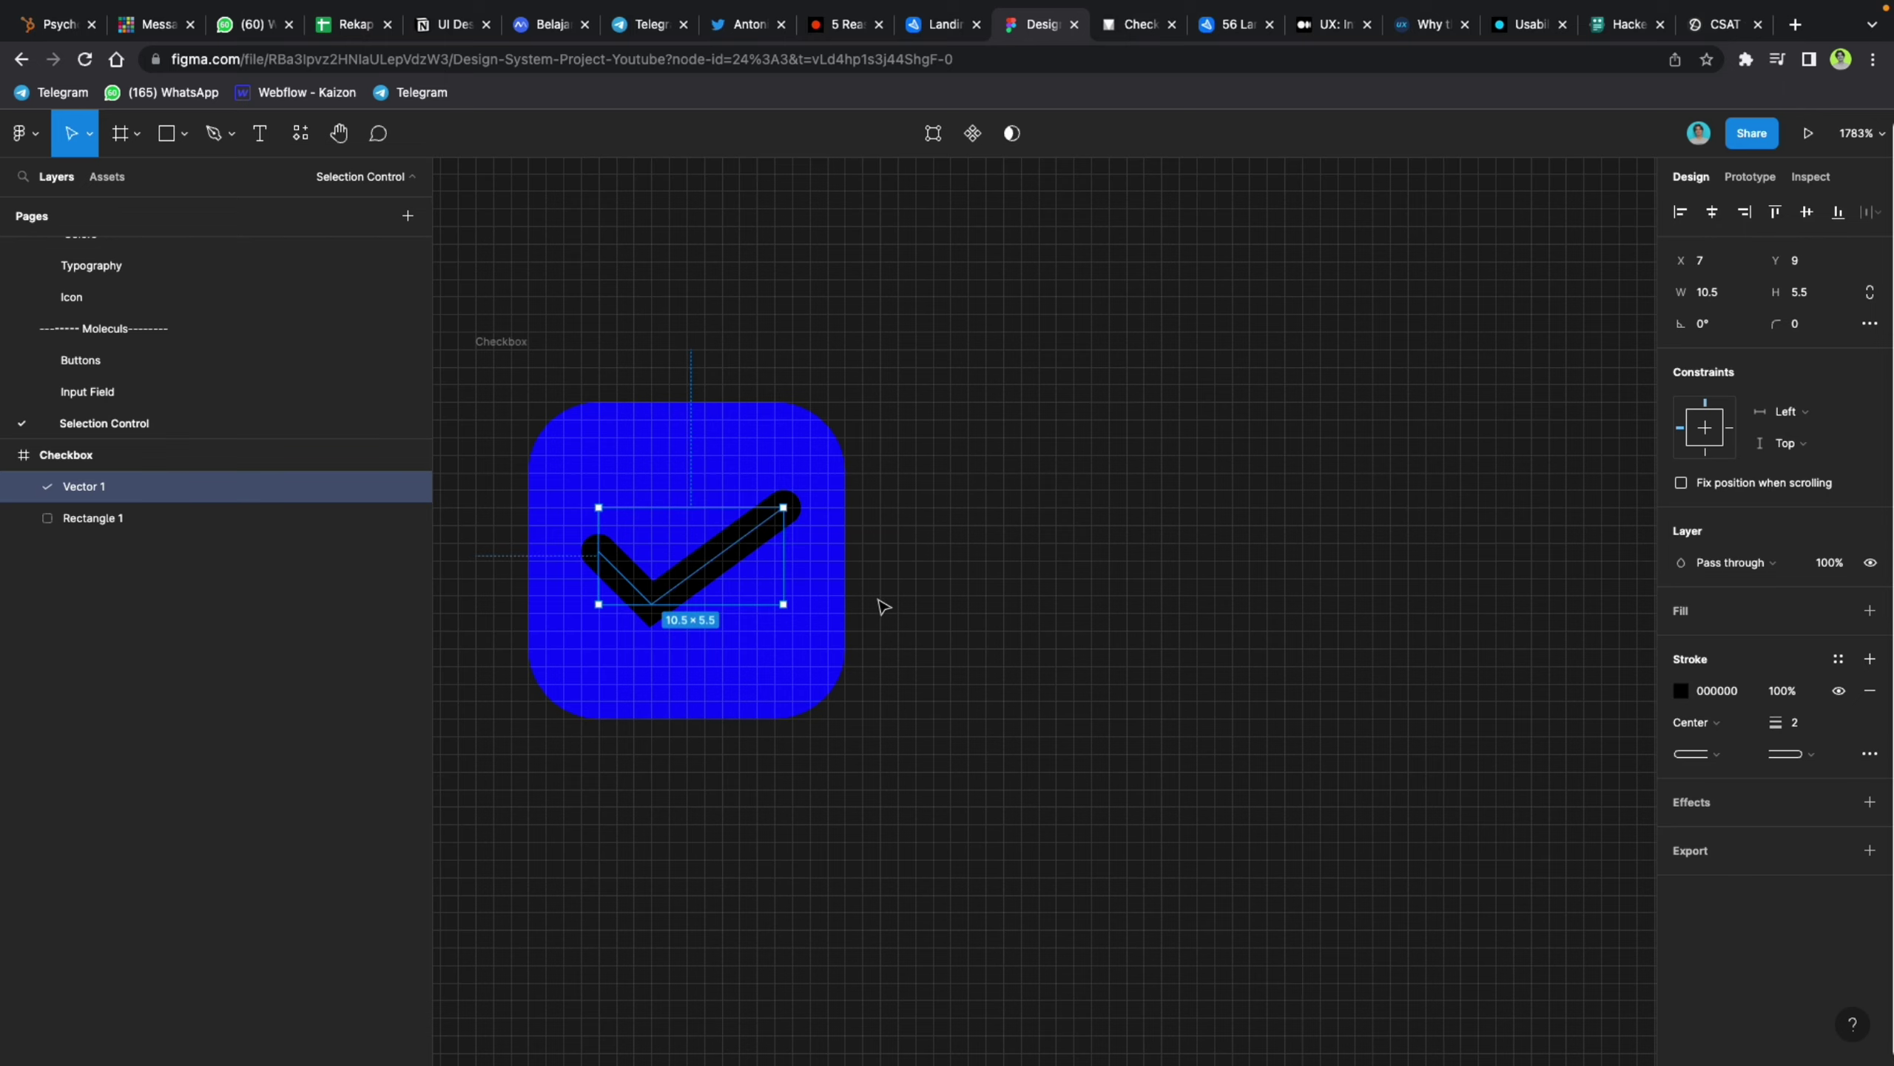
key("Right")
scroll(882, 606, "down", 5)
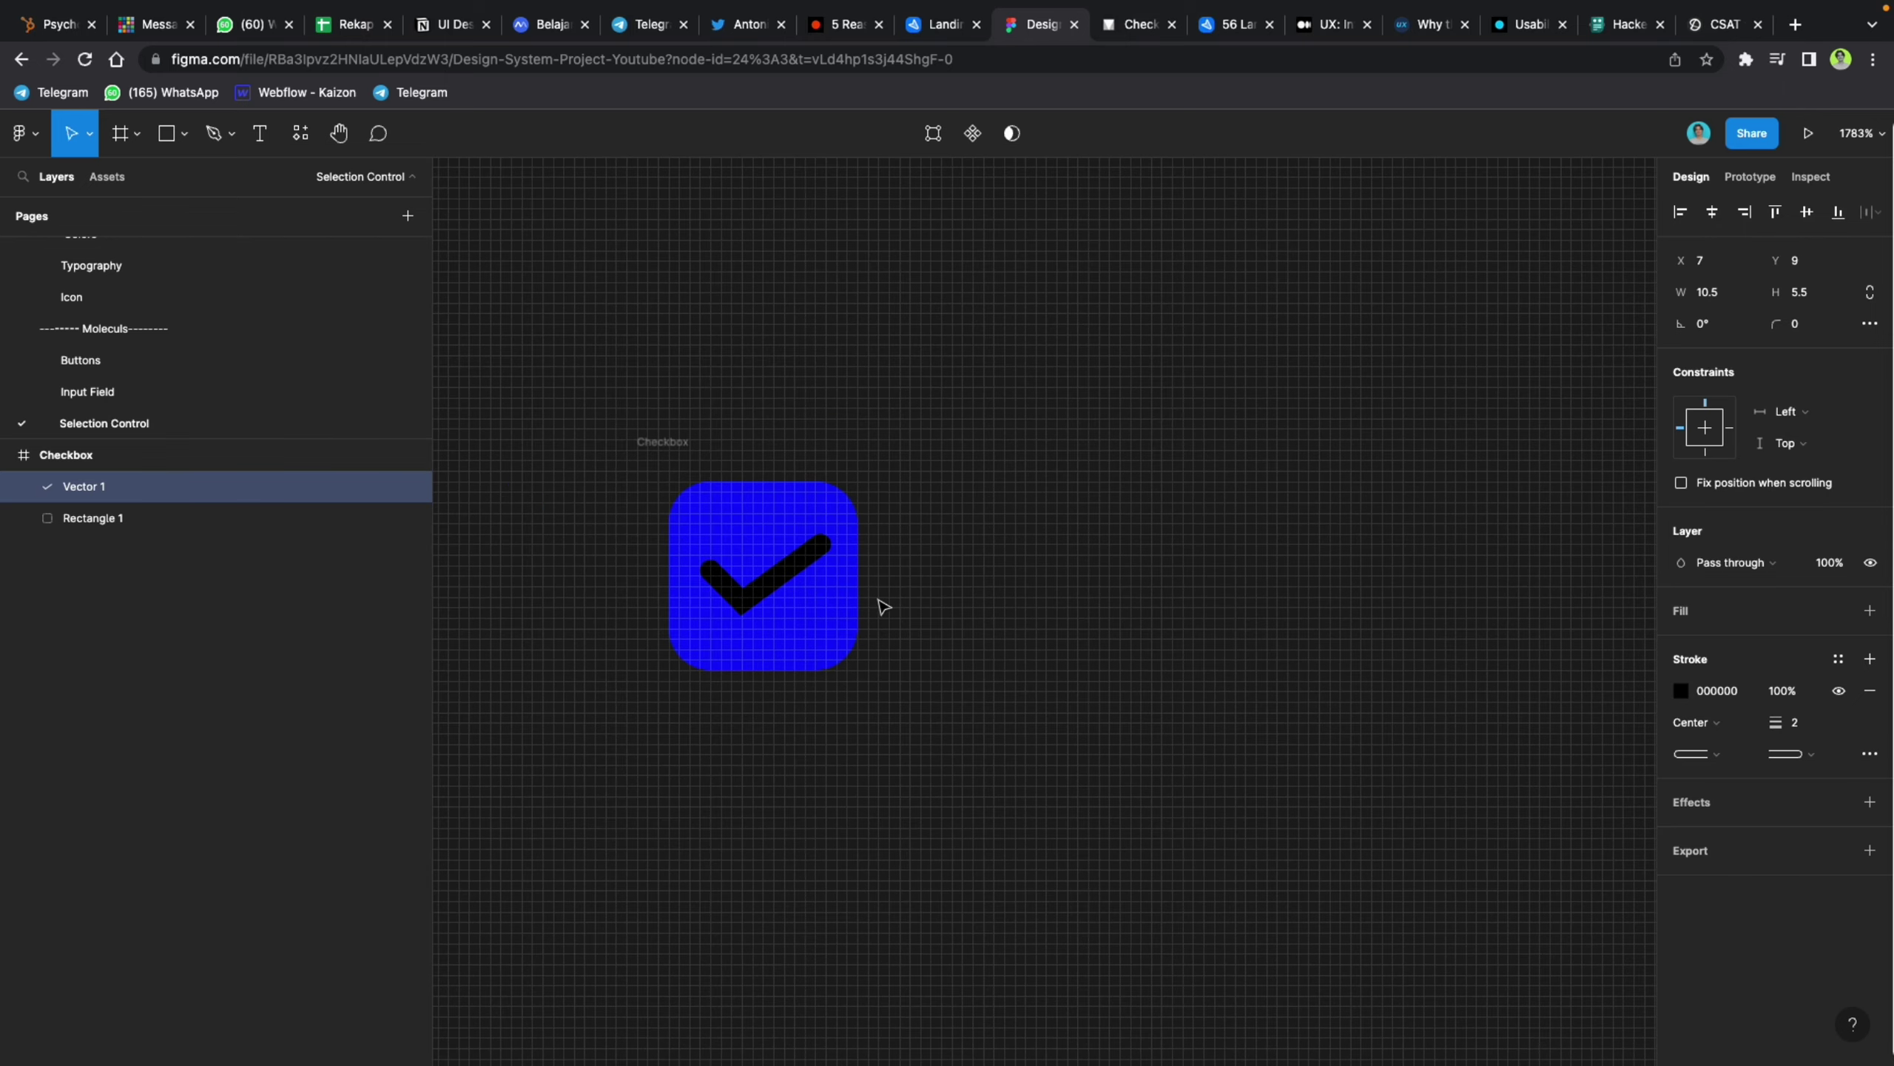
key("Left")
scroll(776, 567, "right", 2)
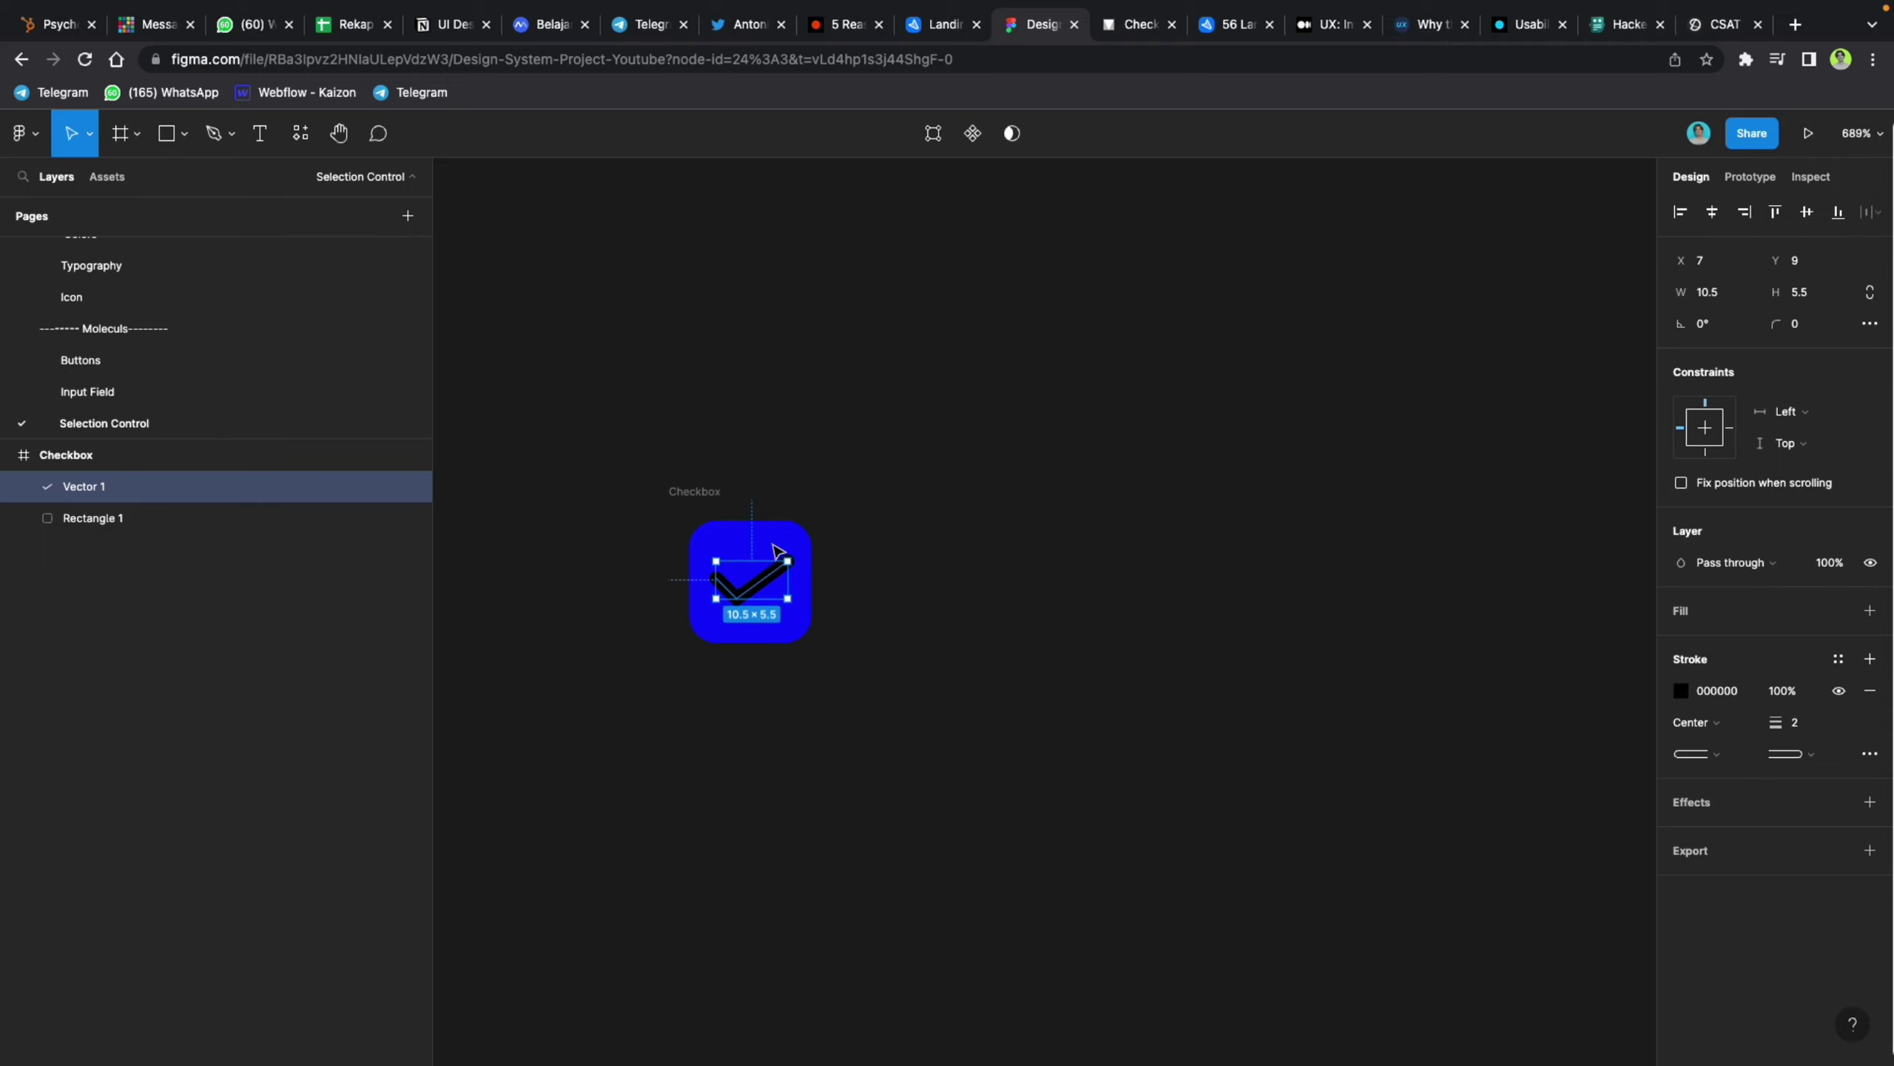
scroll(746, 526, "up", 3)
left_click(697, 534)
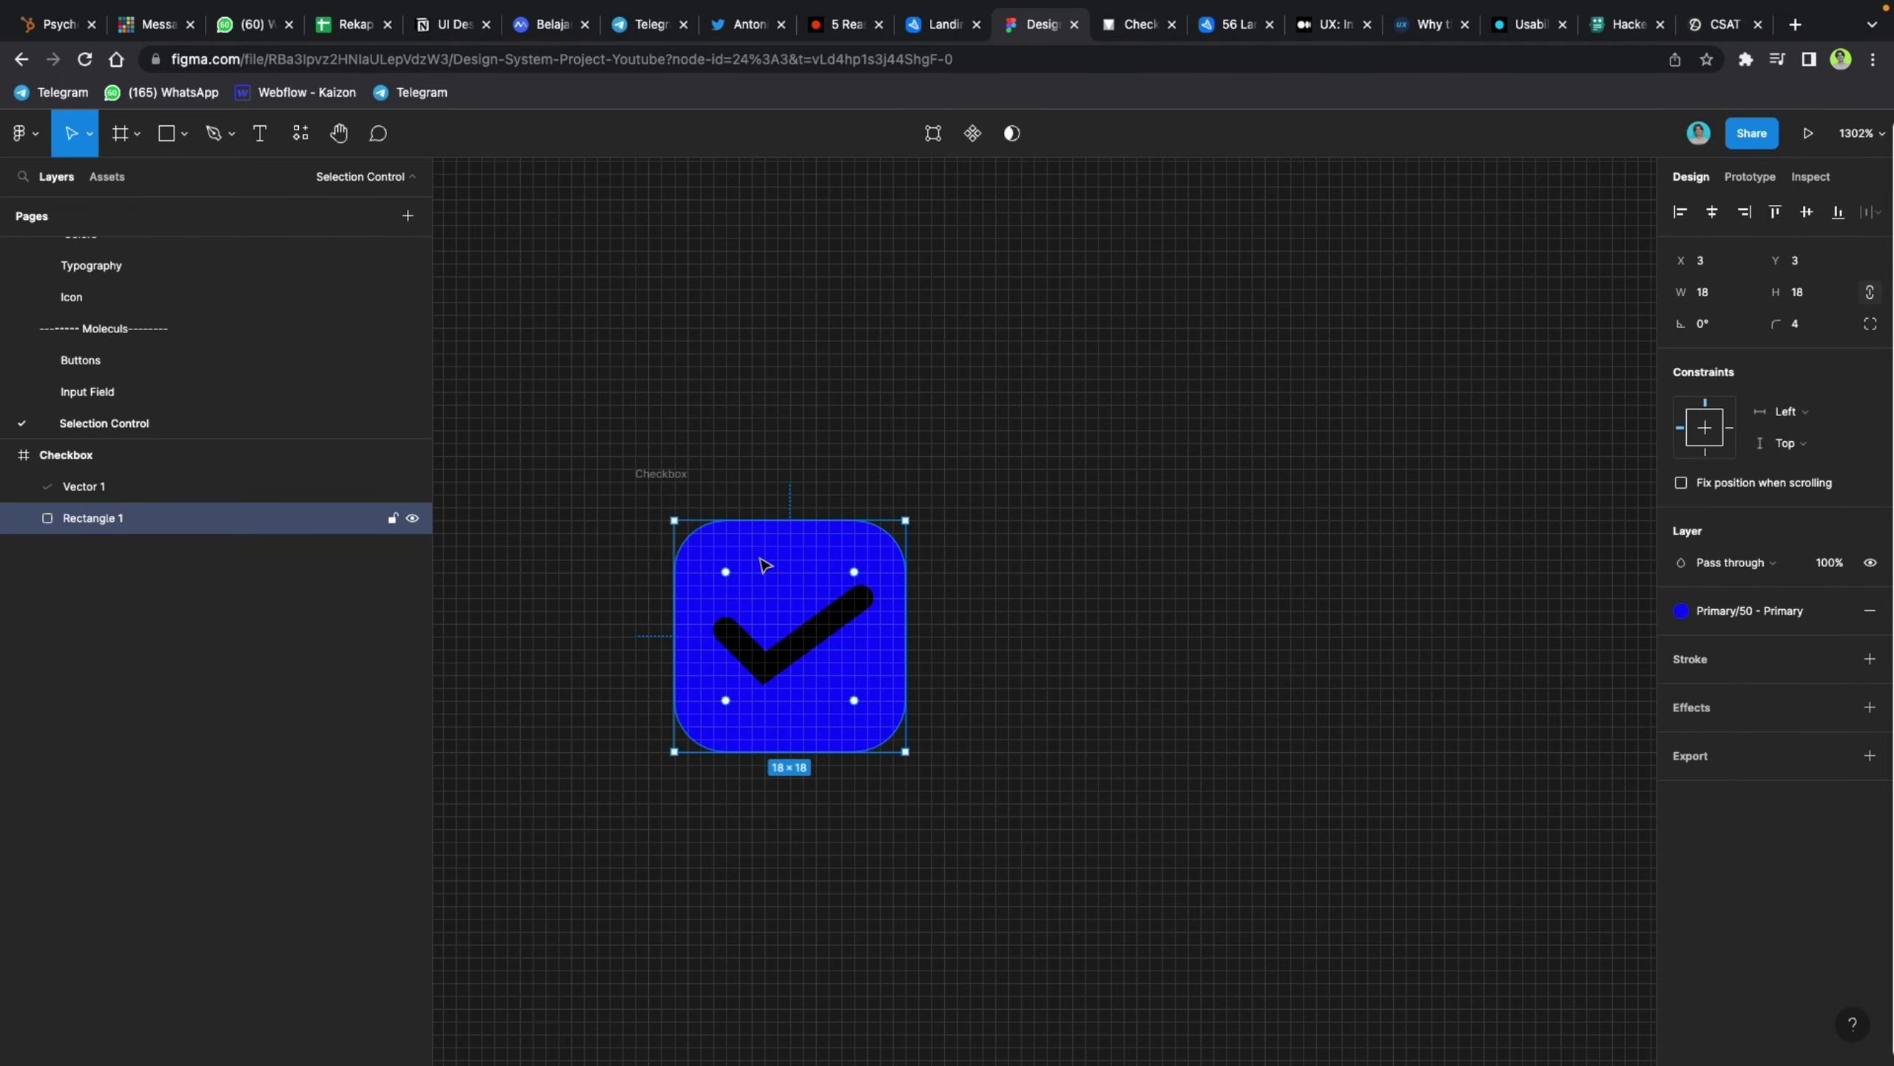
left_click(780, 630)
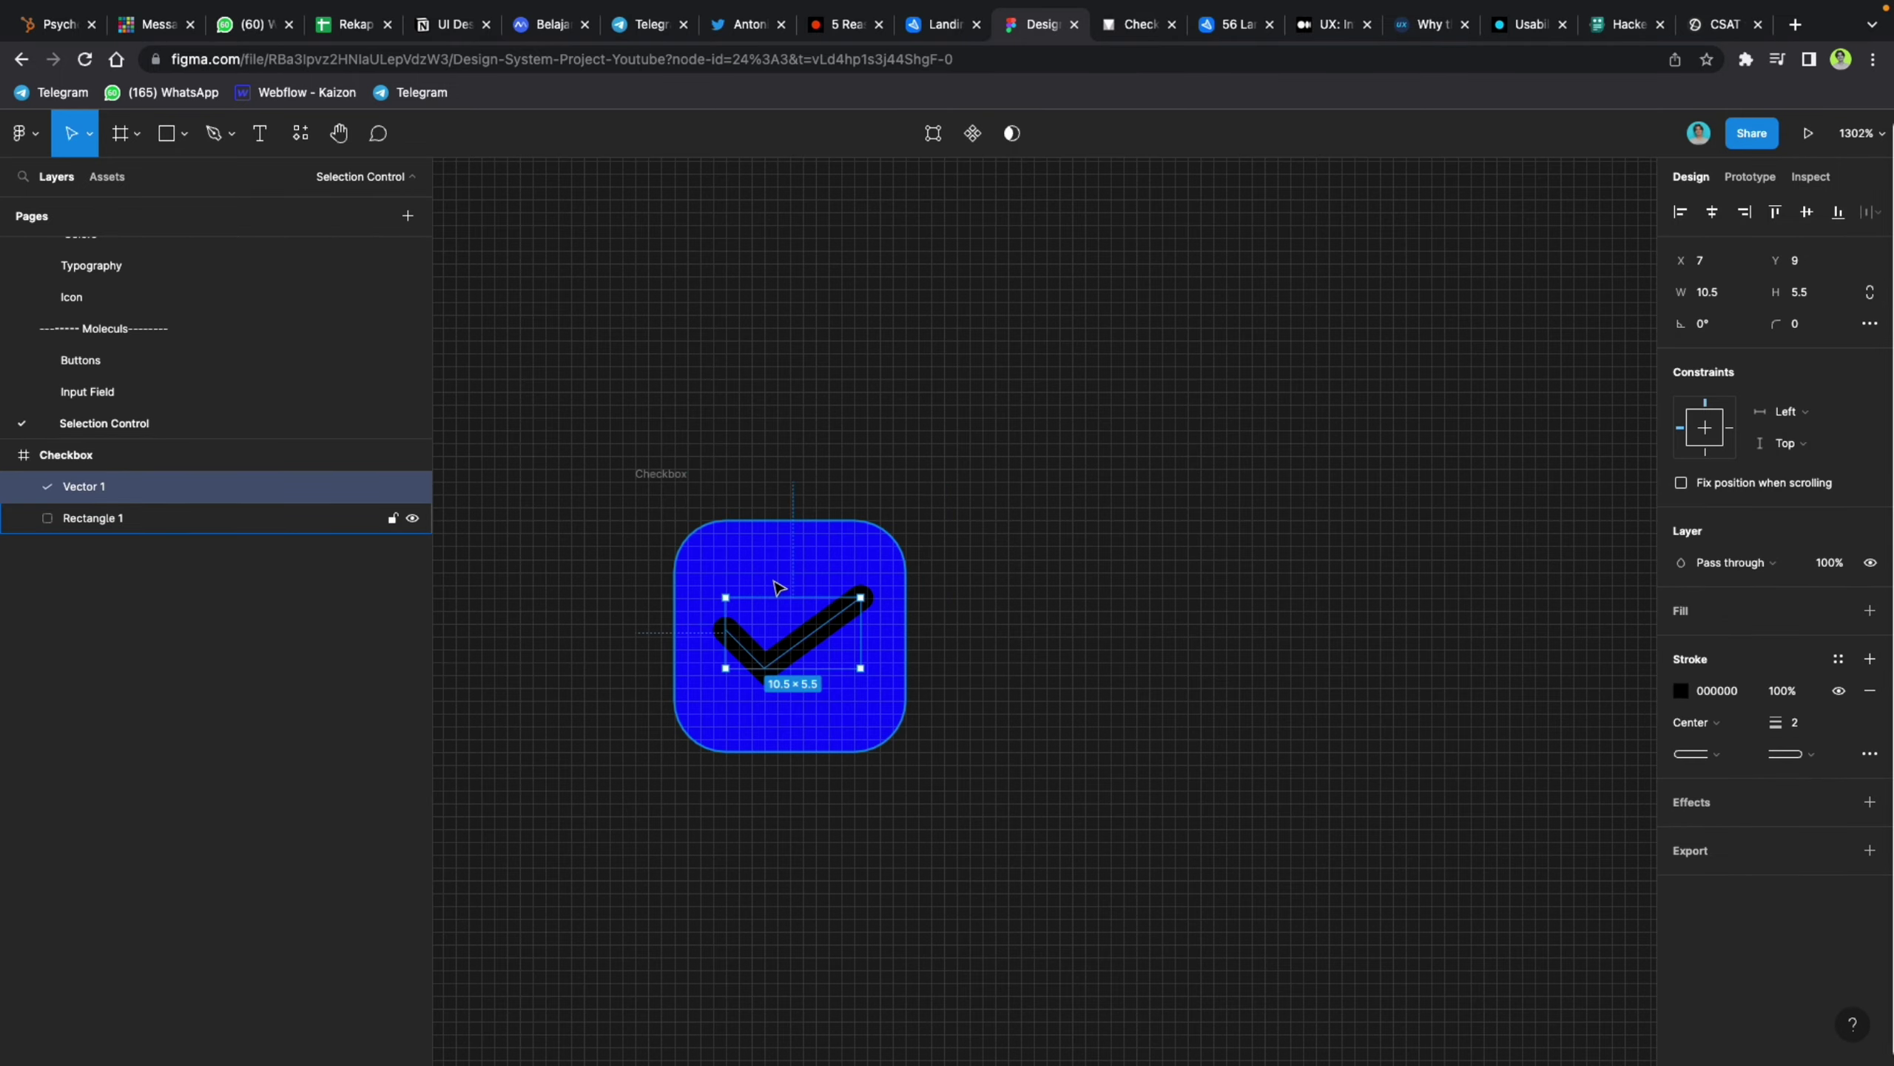
left_click(777, 590, "shift")
Step: Apply the Black & White 10 - White colour style to the checkmark's stroke
left_click(832, 630)
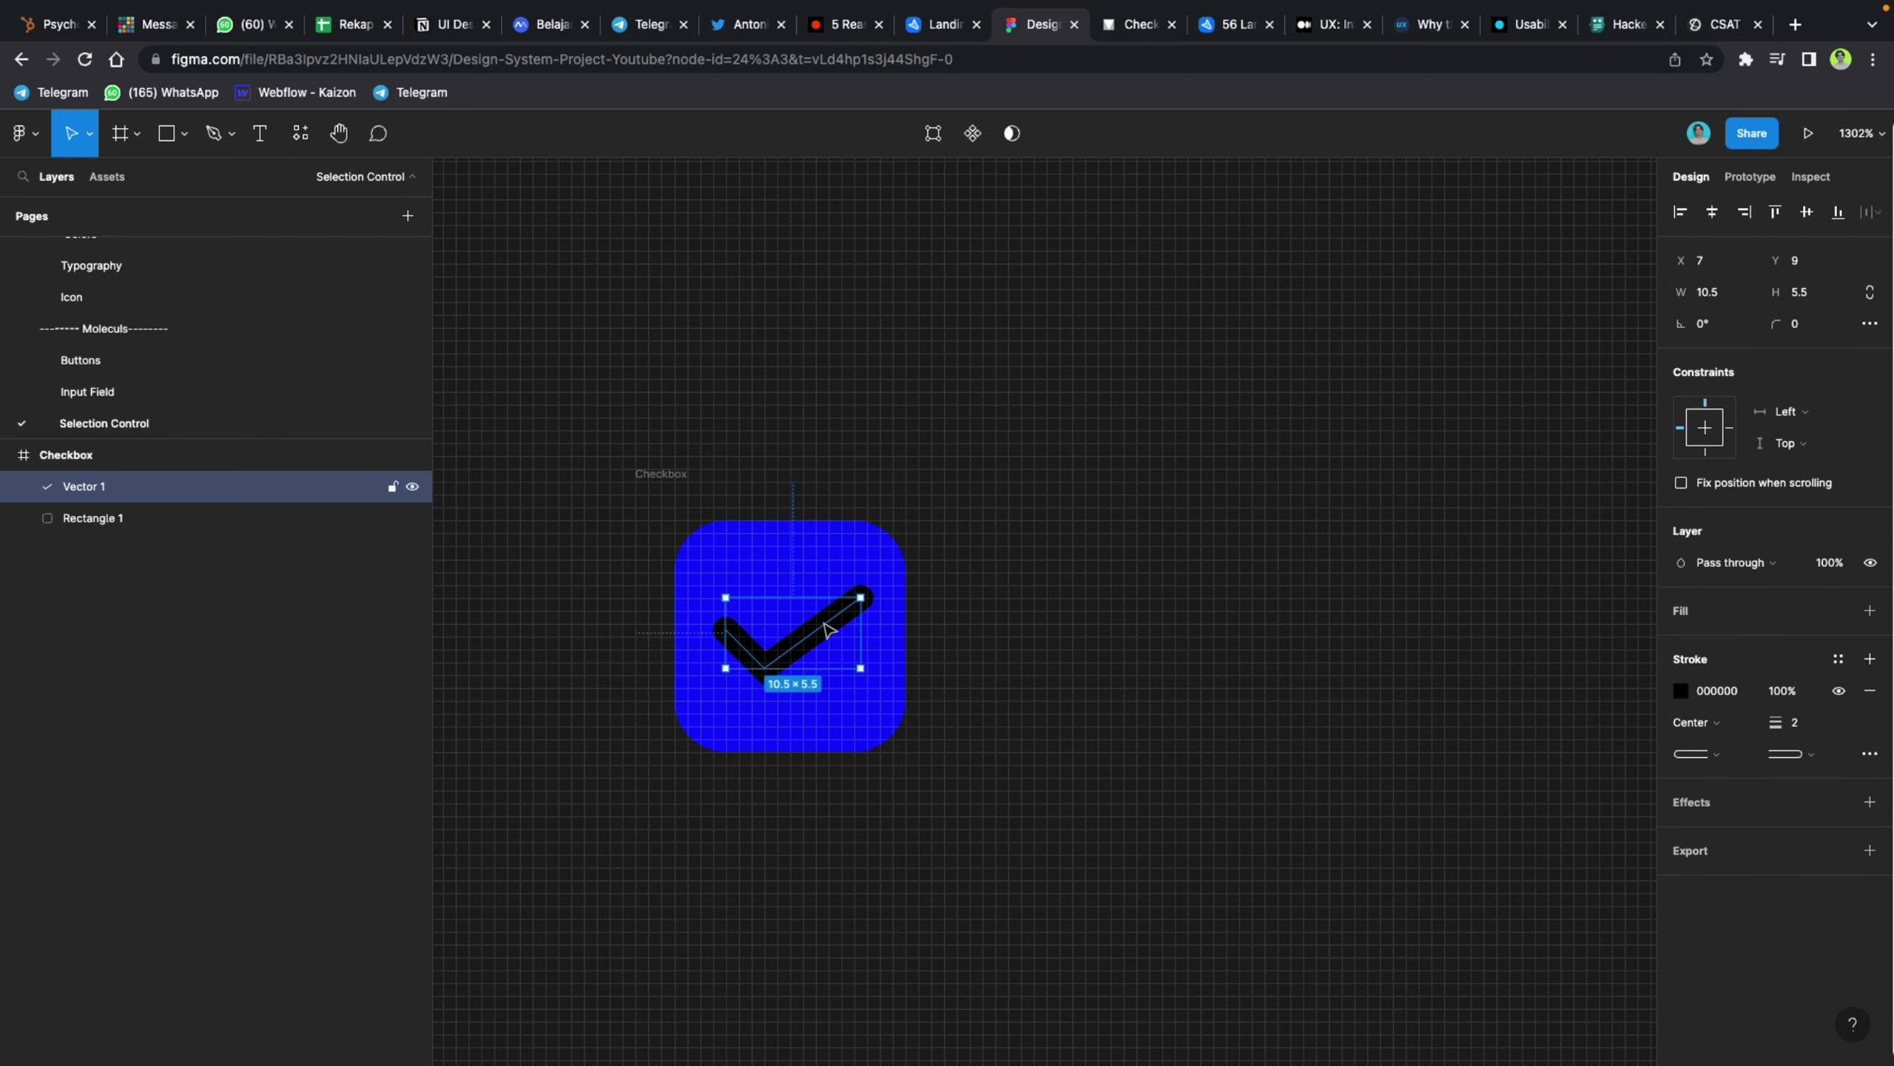
left_click(1839, 659)
type("whi")
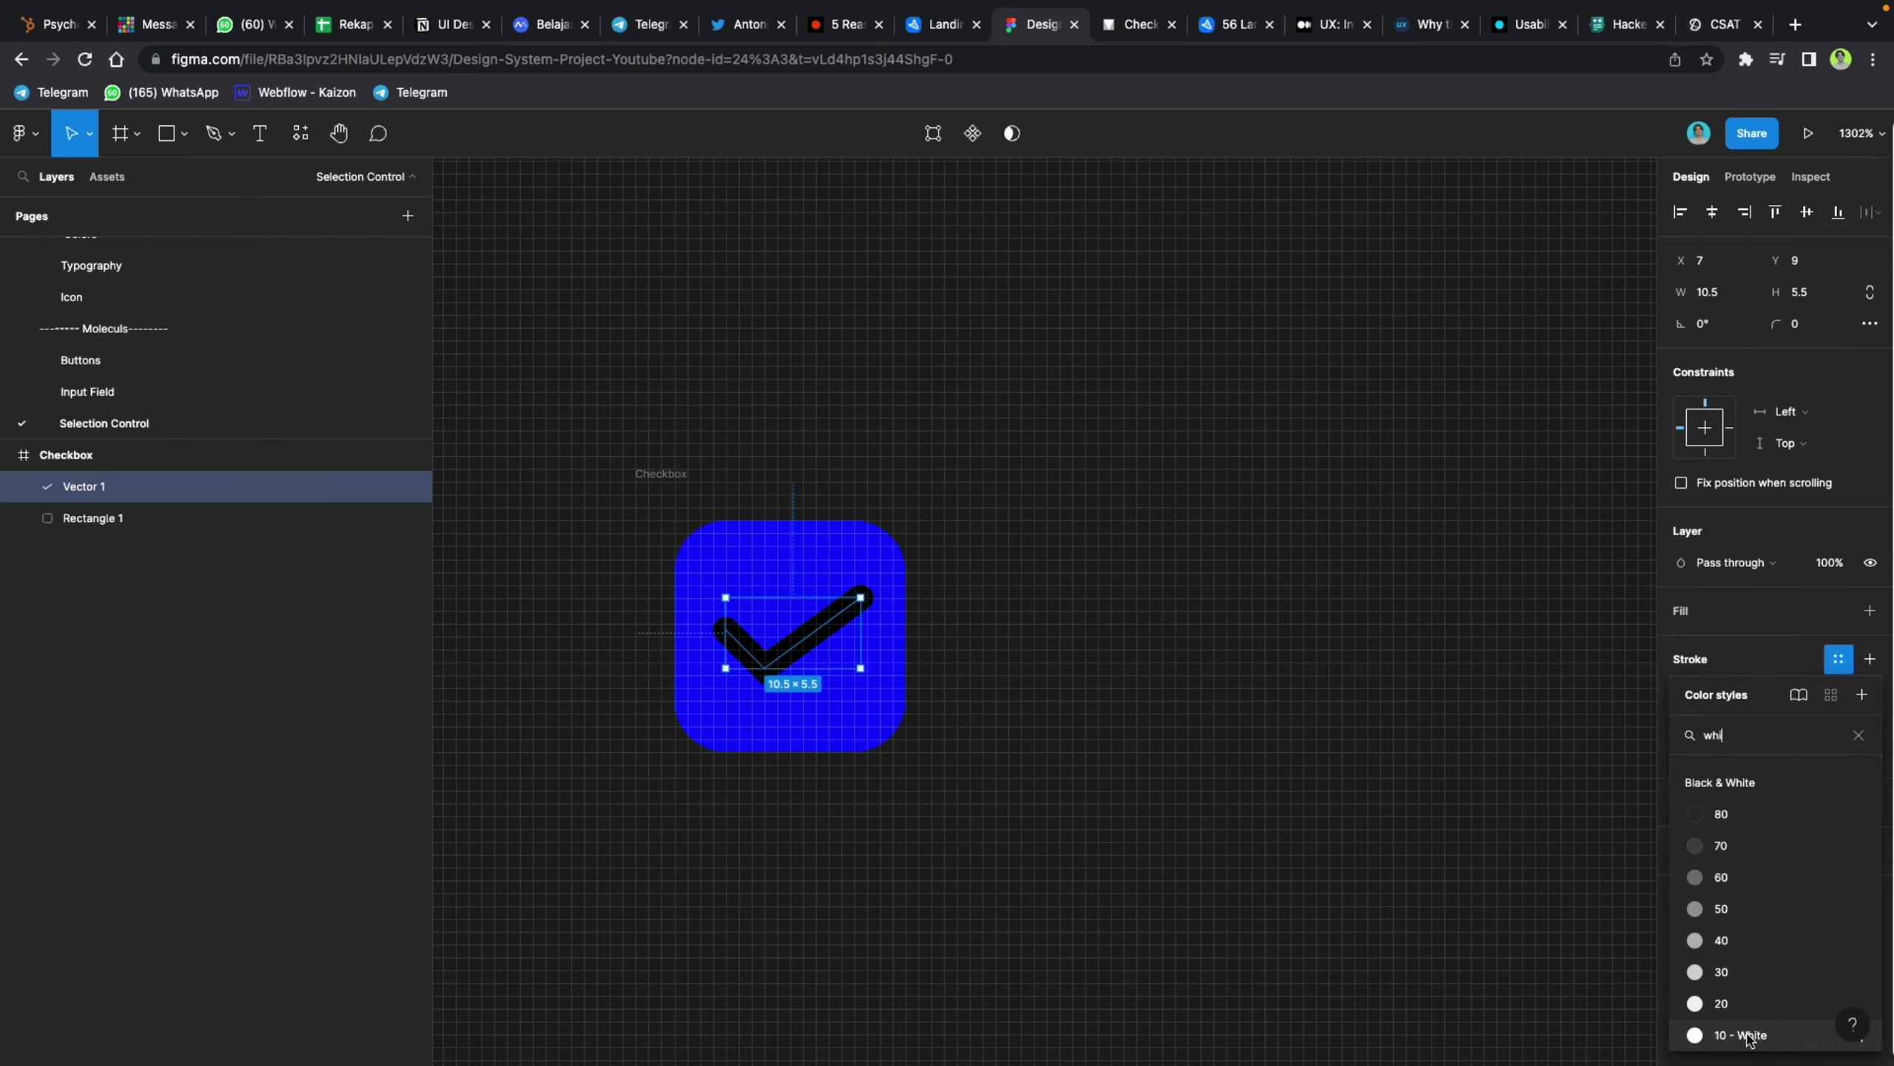
left_click(1745, 1034)
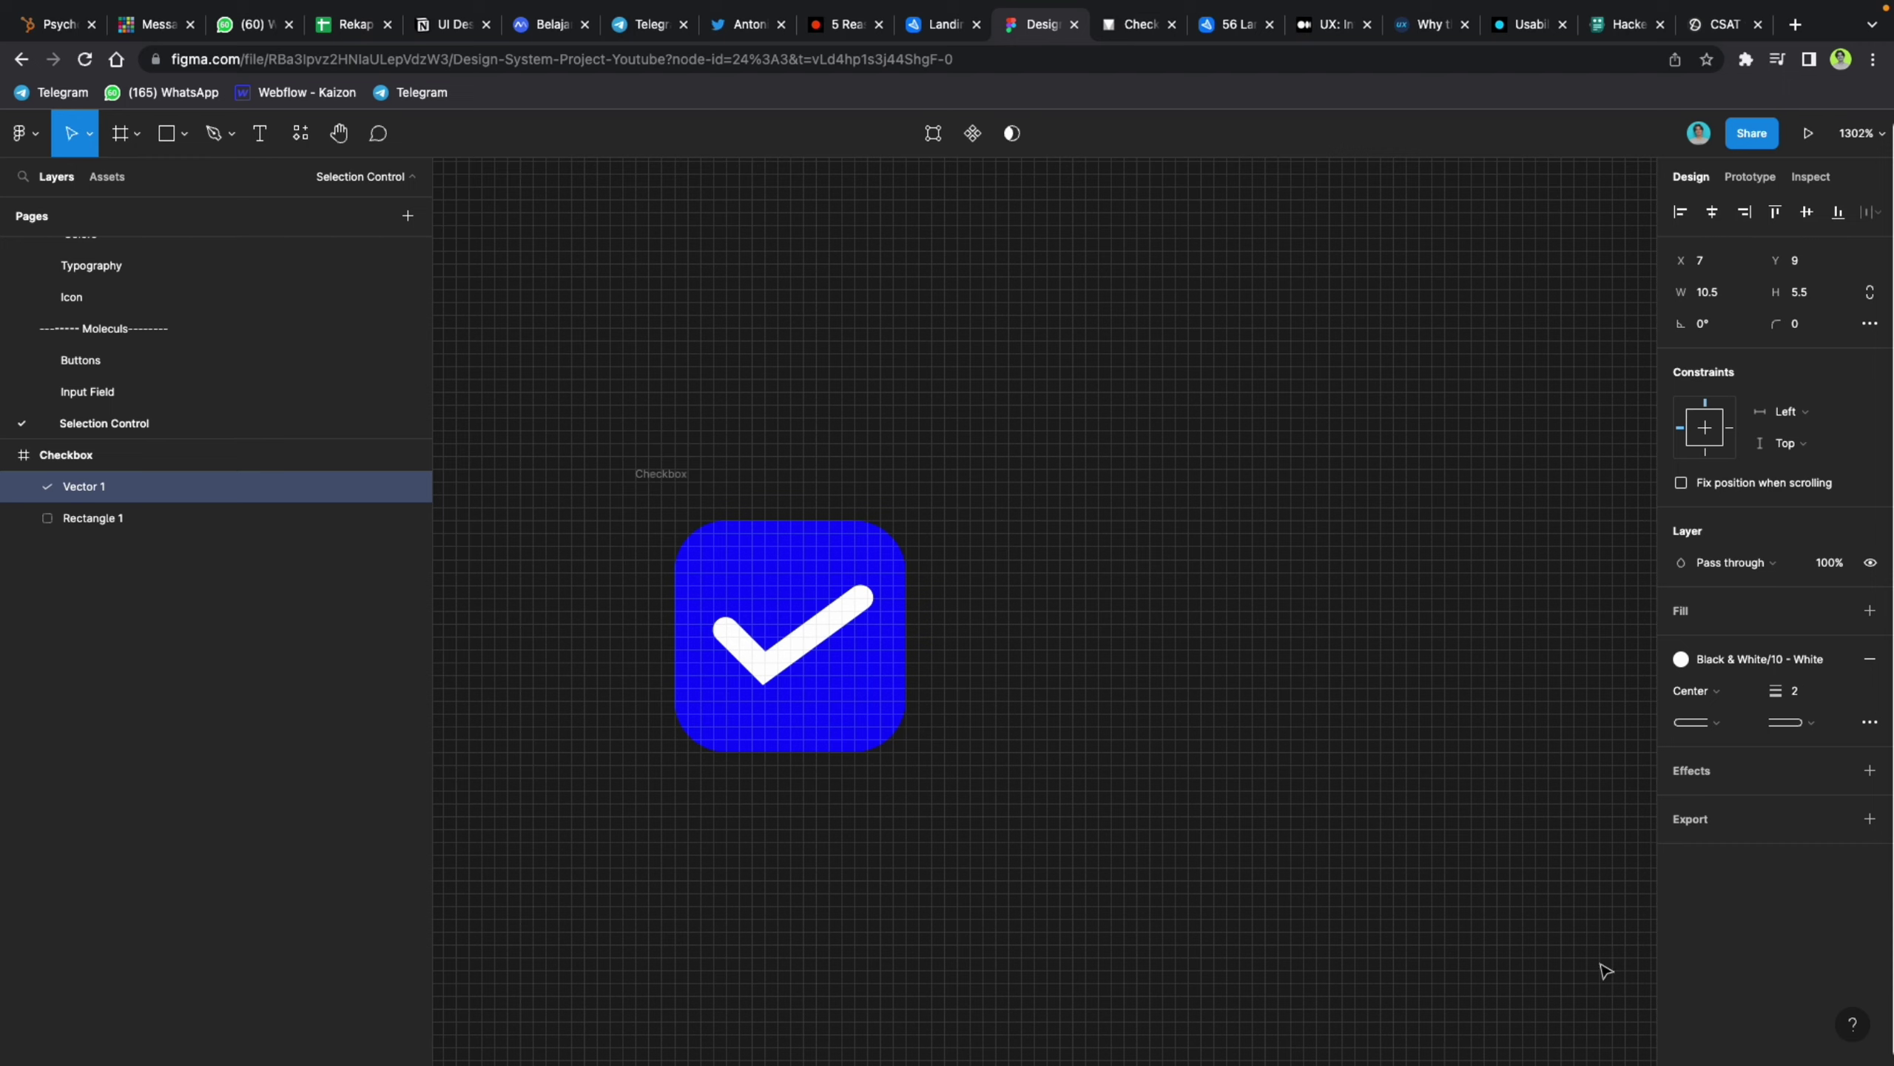
left_click(977, 704)
Step: Select the blue square and the white checkmark together
scroll(811, 634, "down", 3)
left_click(739, 563)
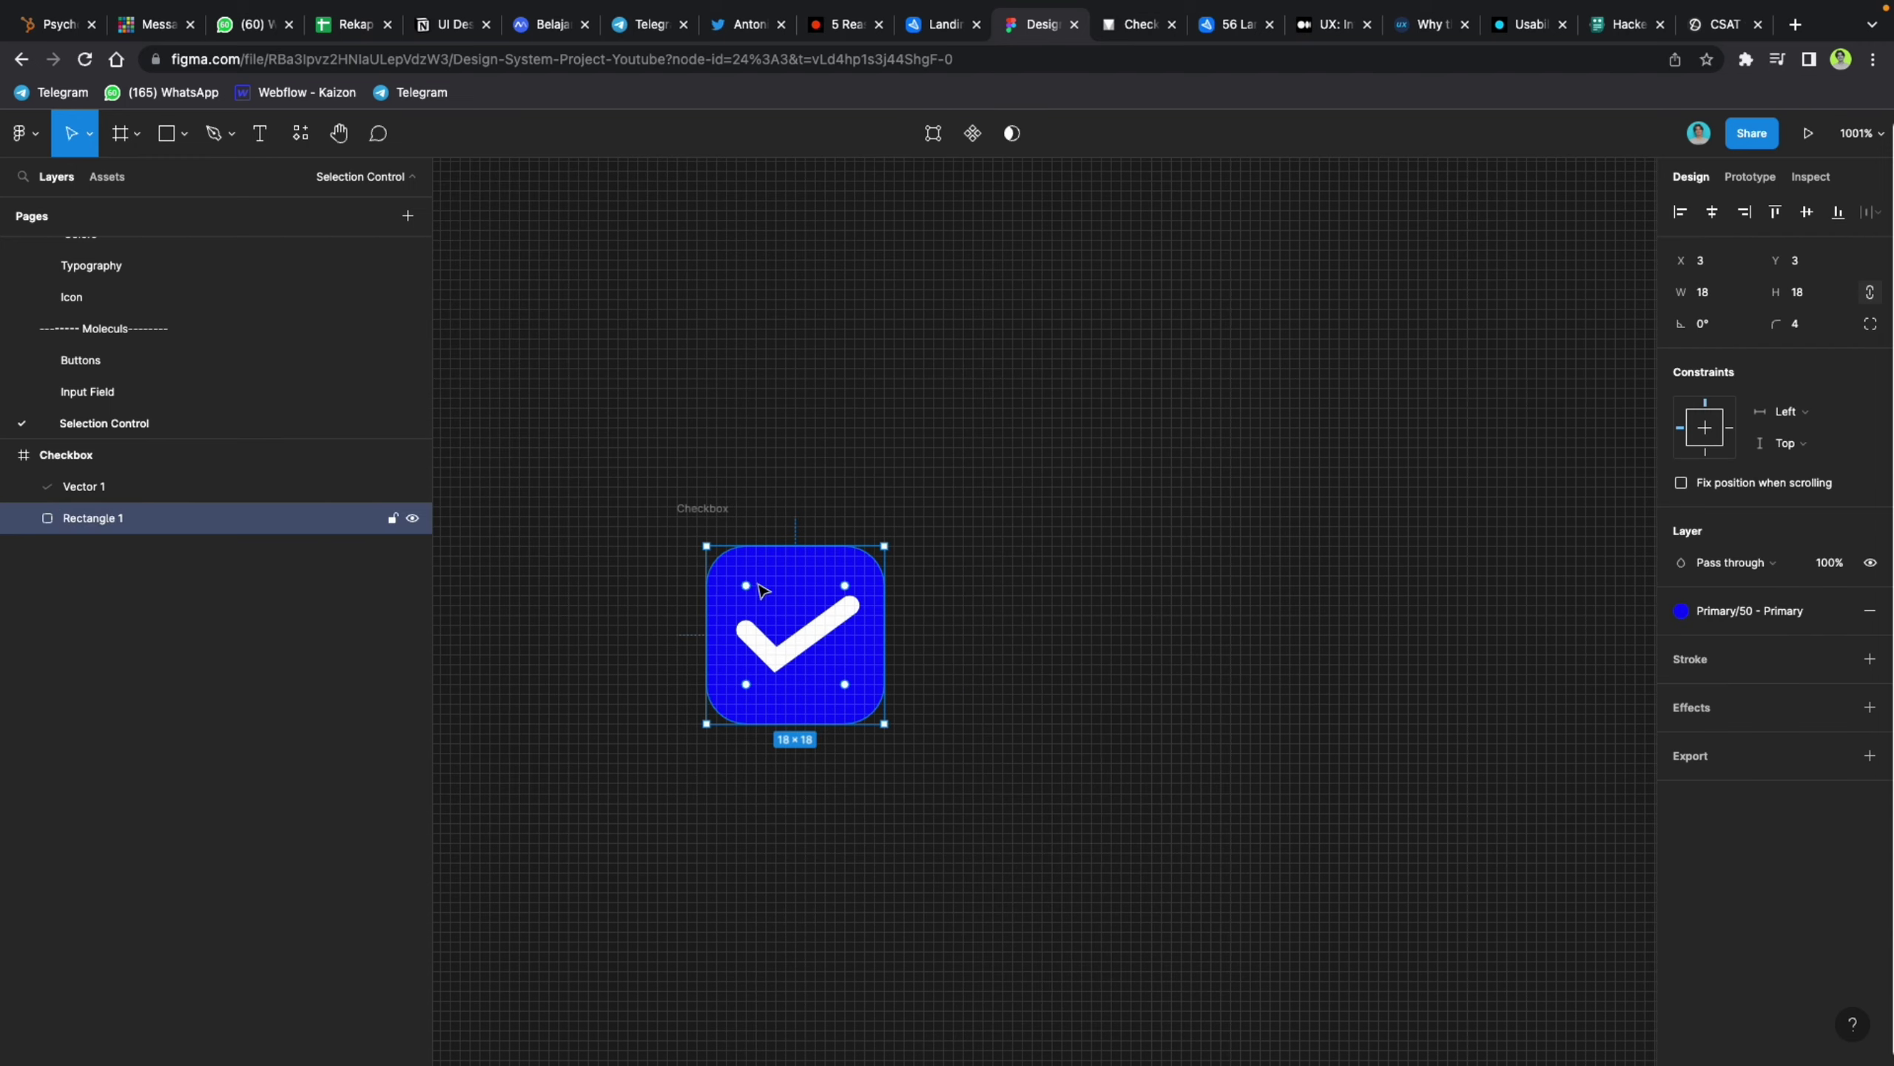
left_click(803, 640, "shift")
Step: Try the Union, Subtract, Exclude and Intersect operations on the square and checkmark, undoing each one
left_click(1012, 132)
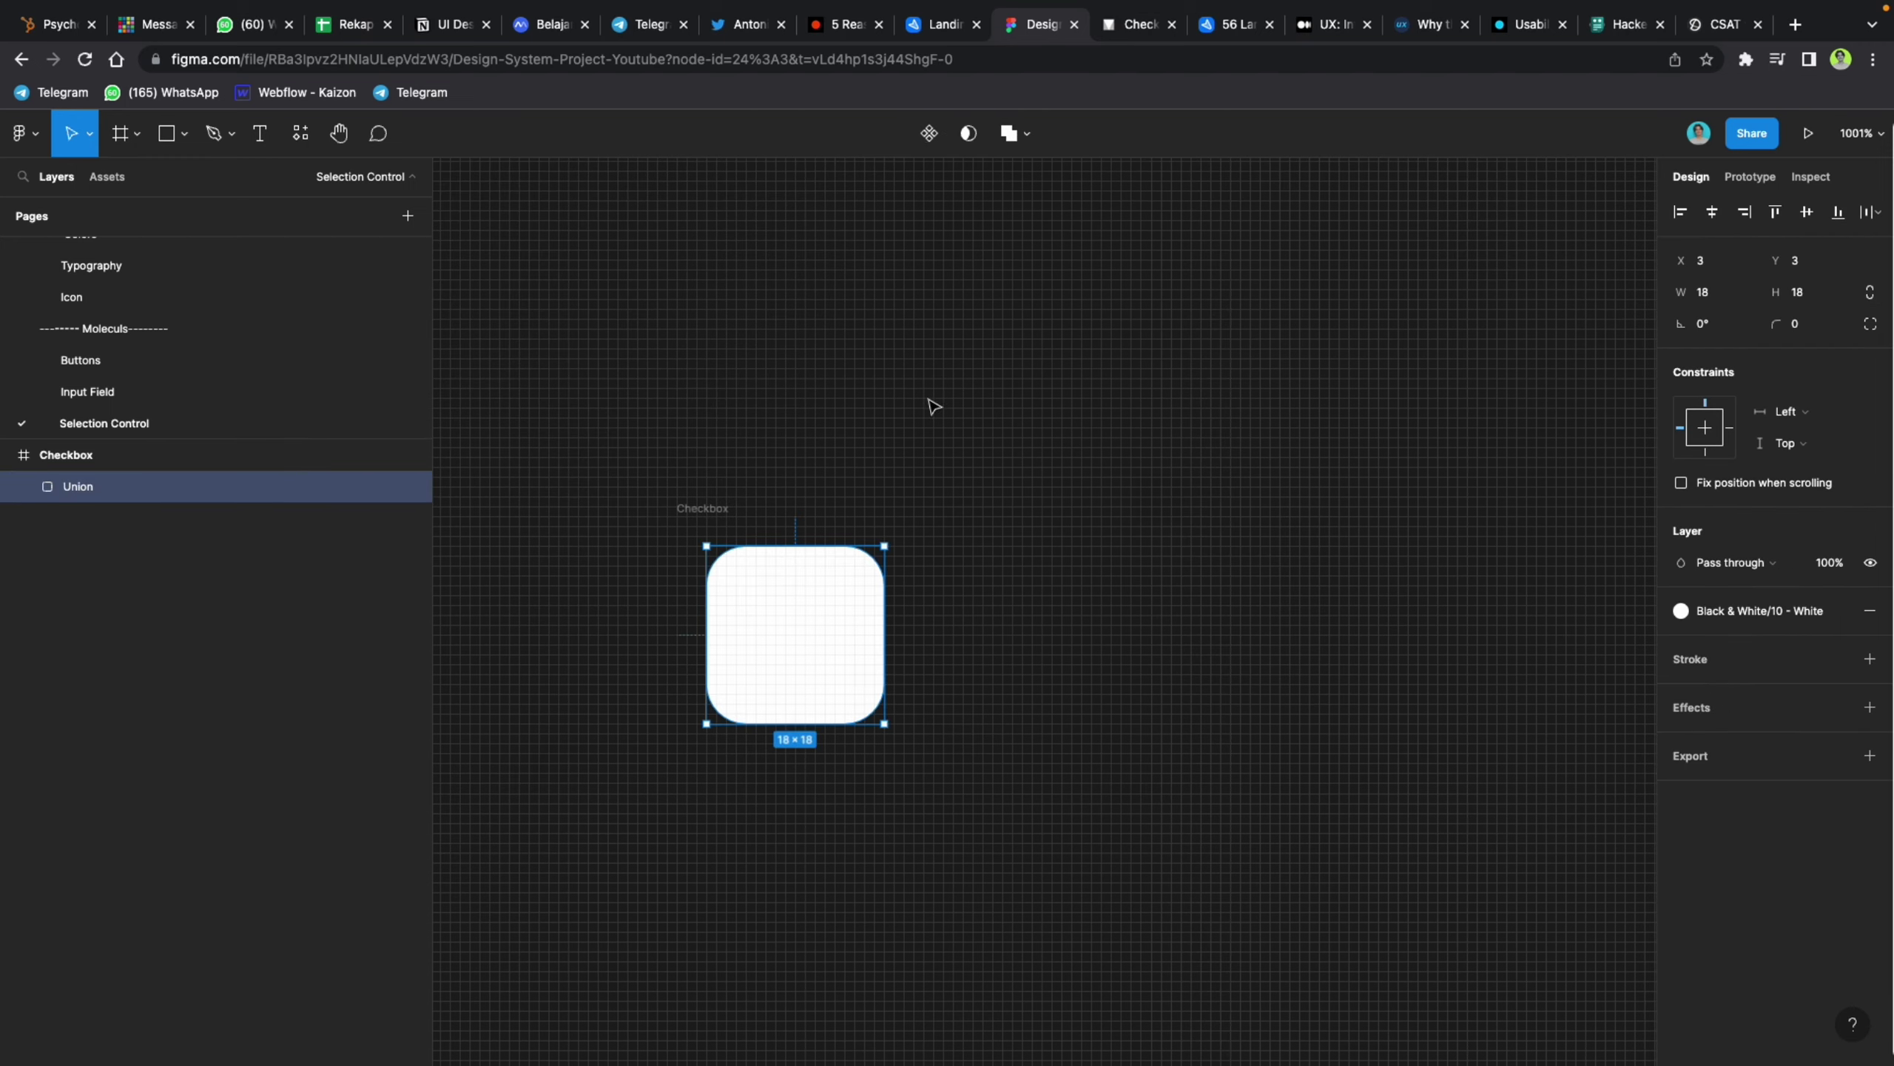
key("ctrl+z")
left_click(1028, 136)
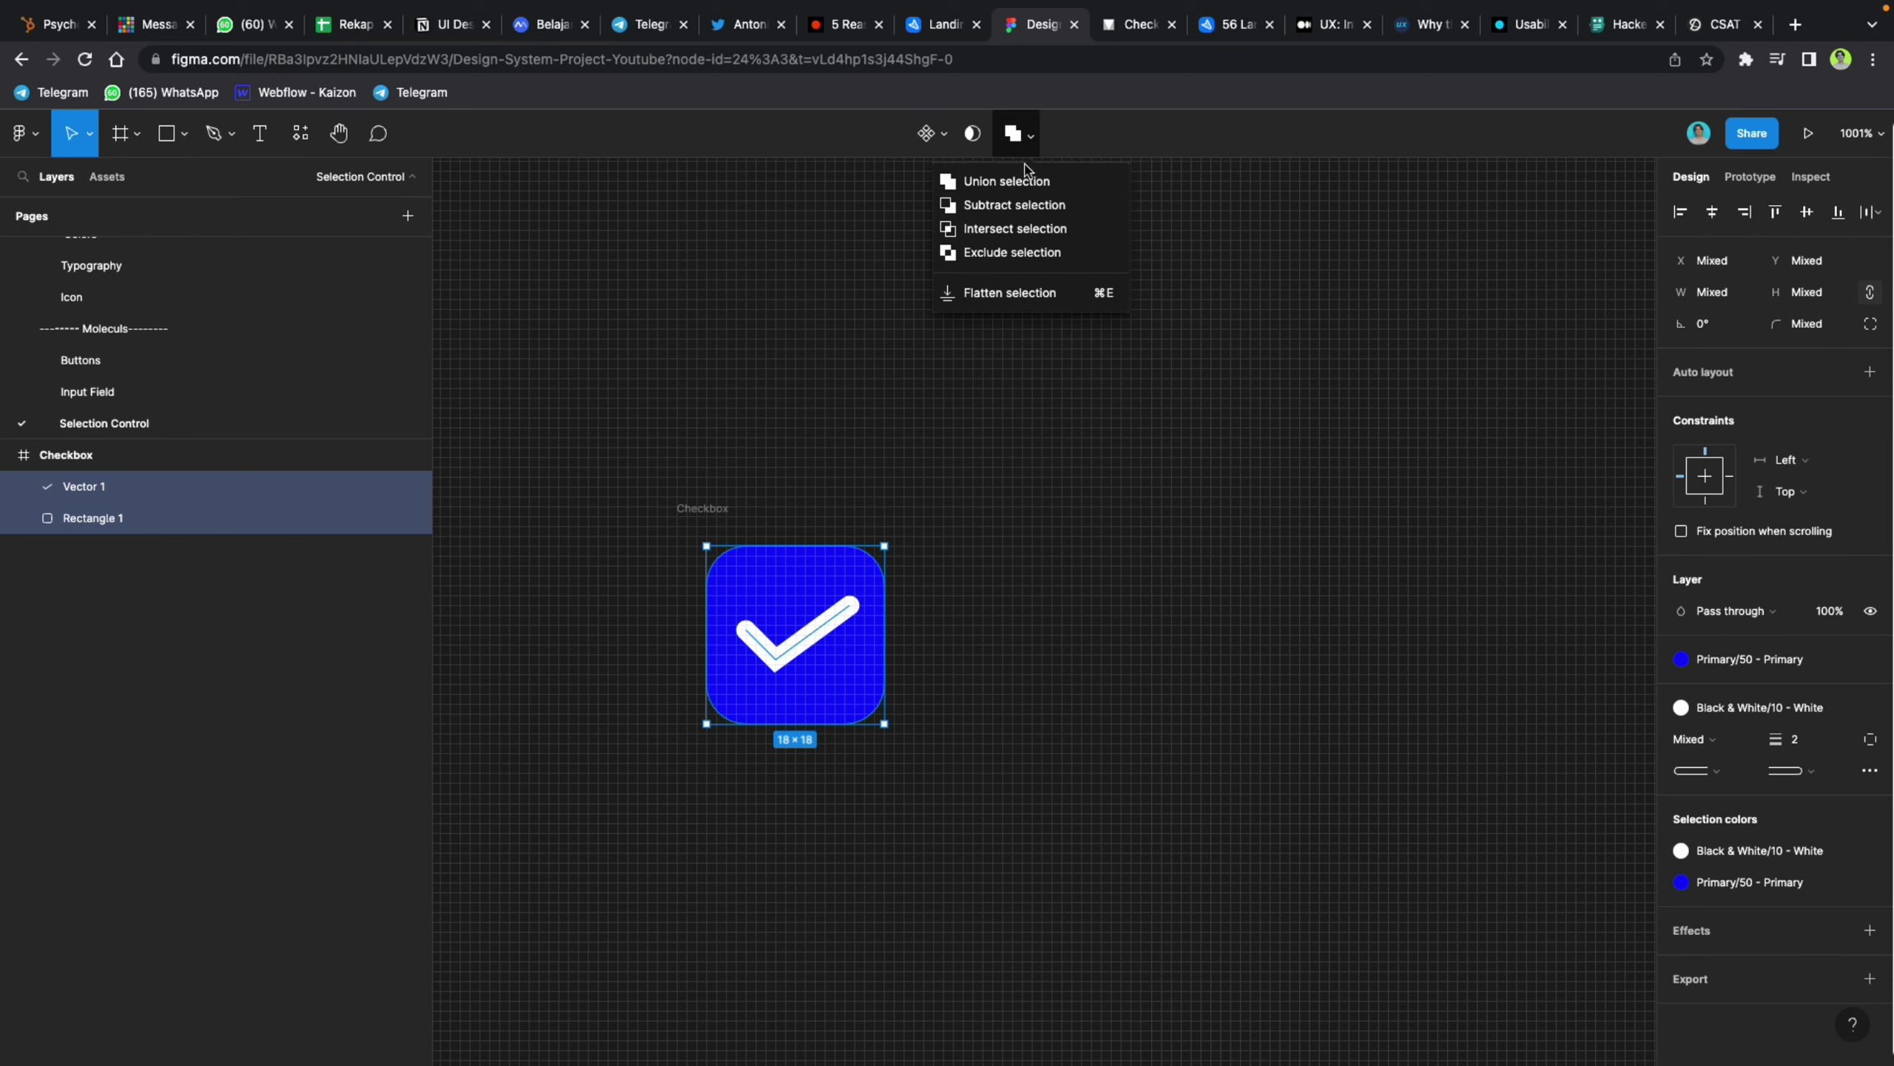
left_click(1016, 205)
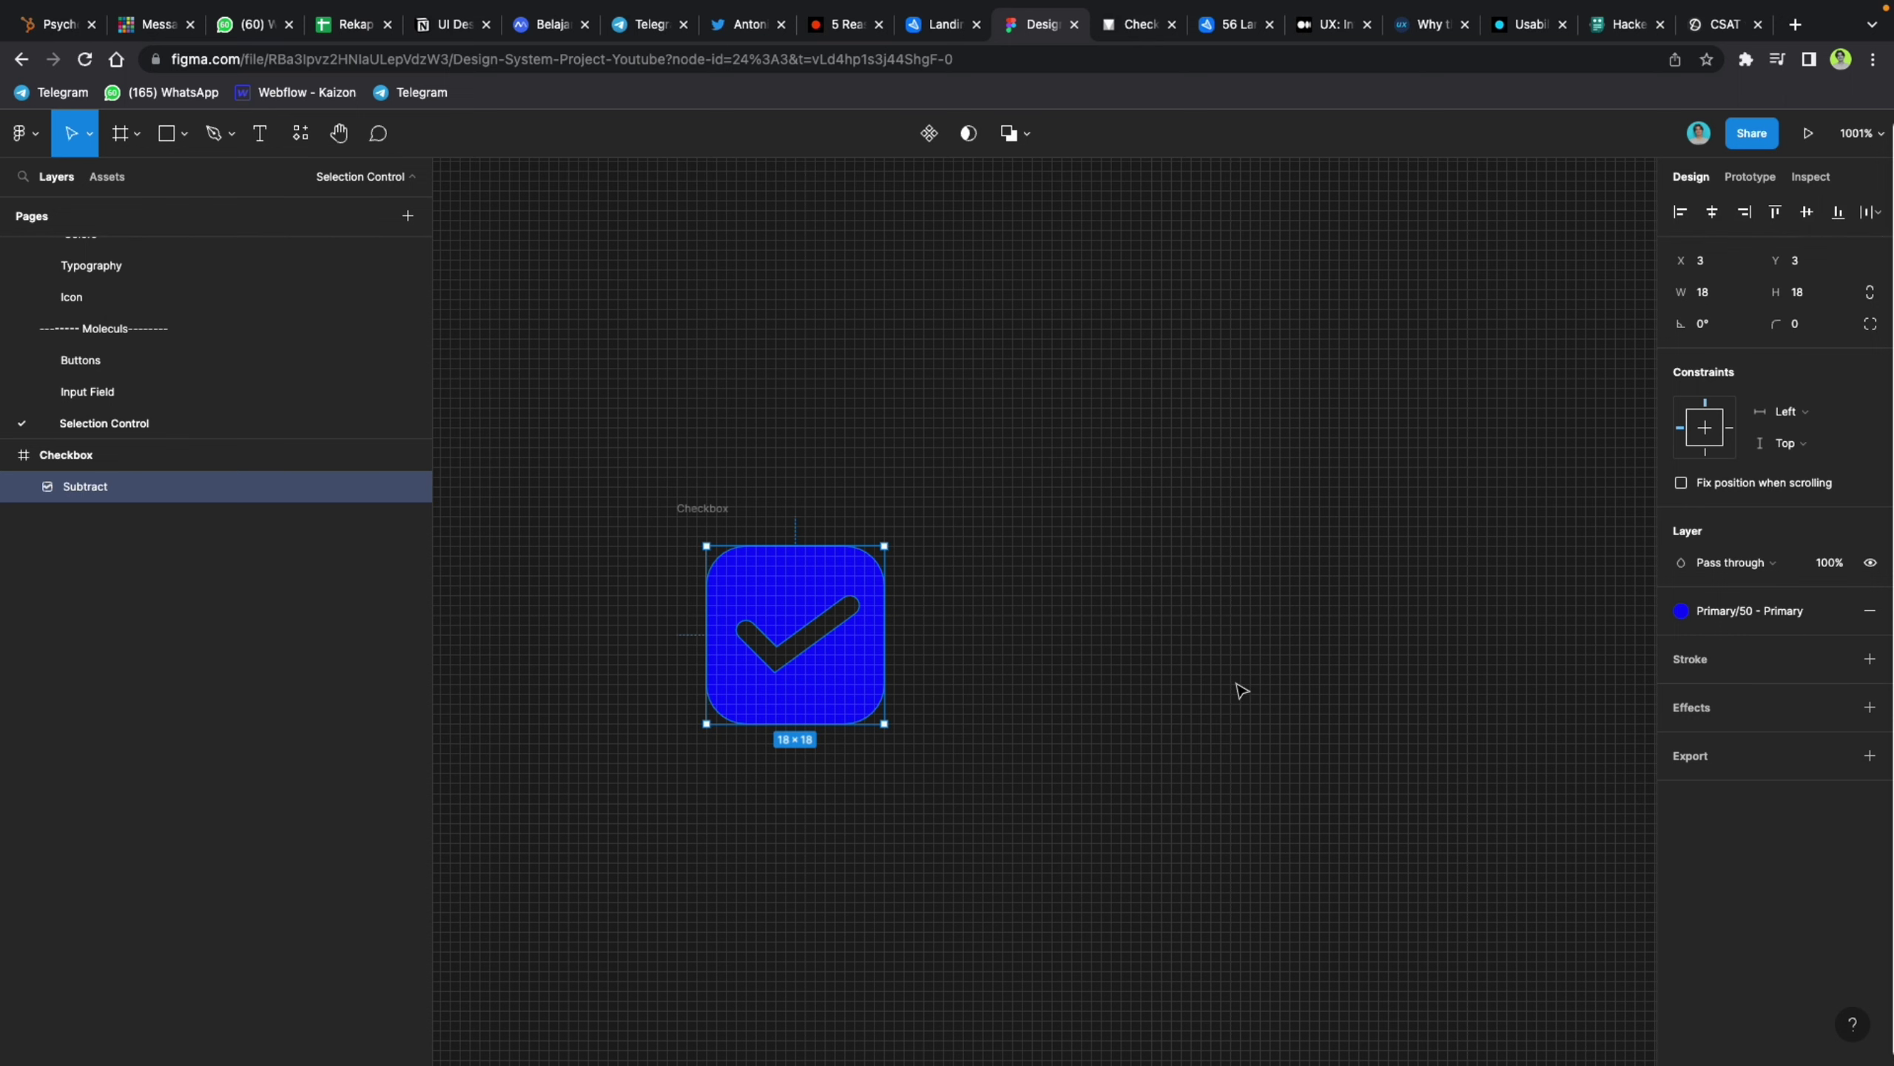
key("ctrl+z")
left_click(1029, 137)
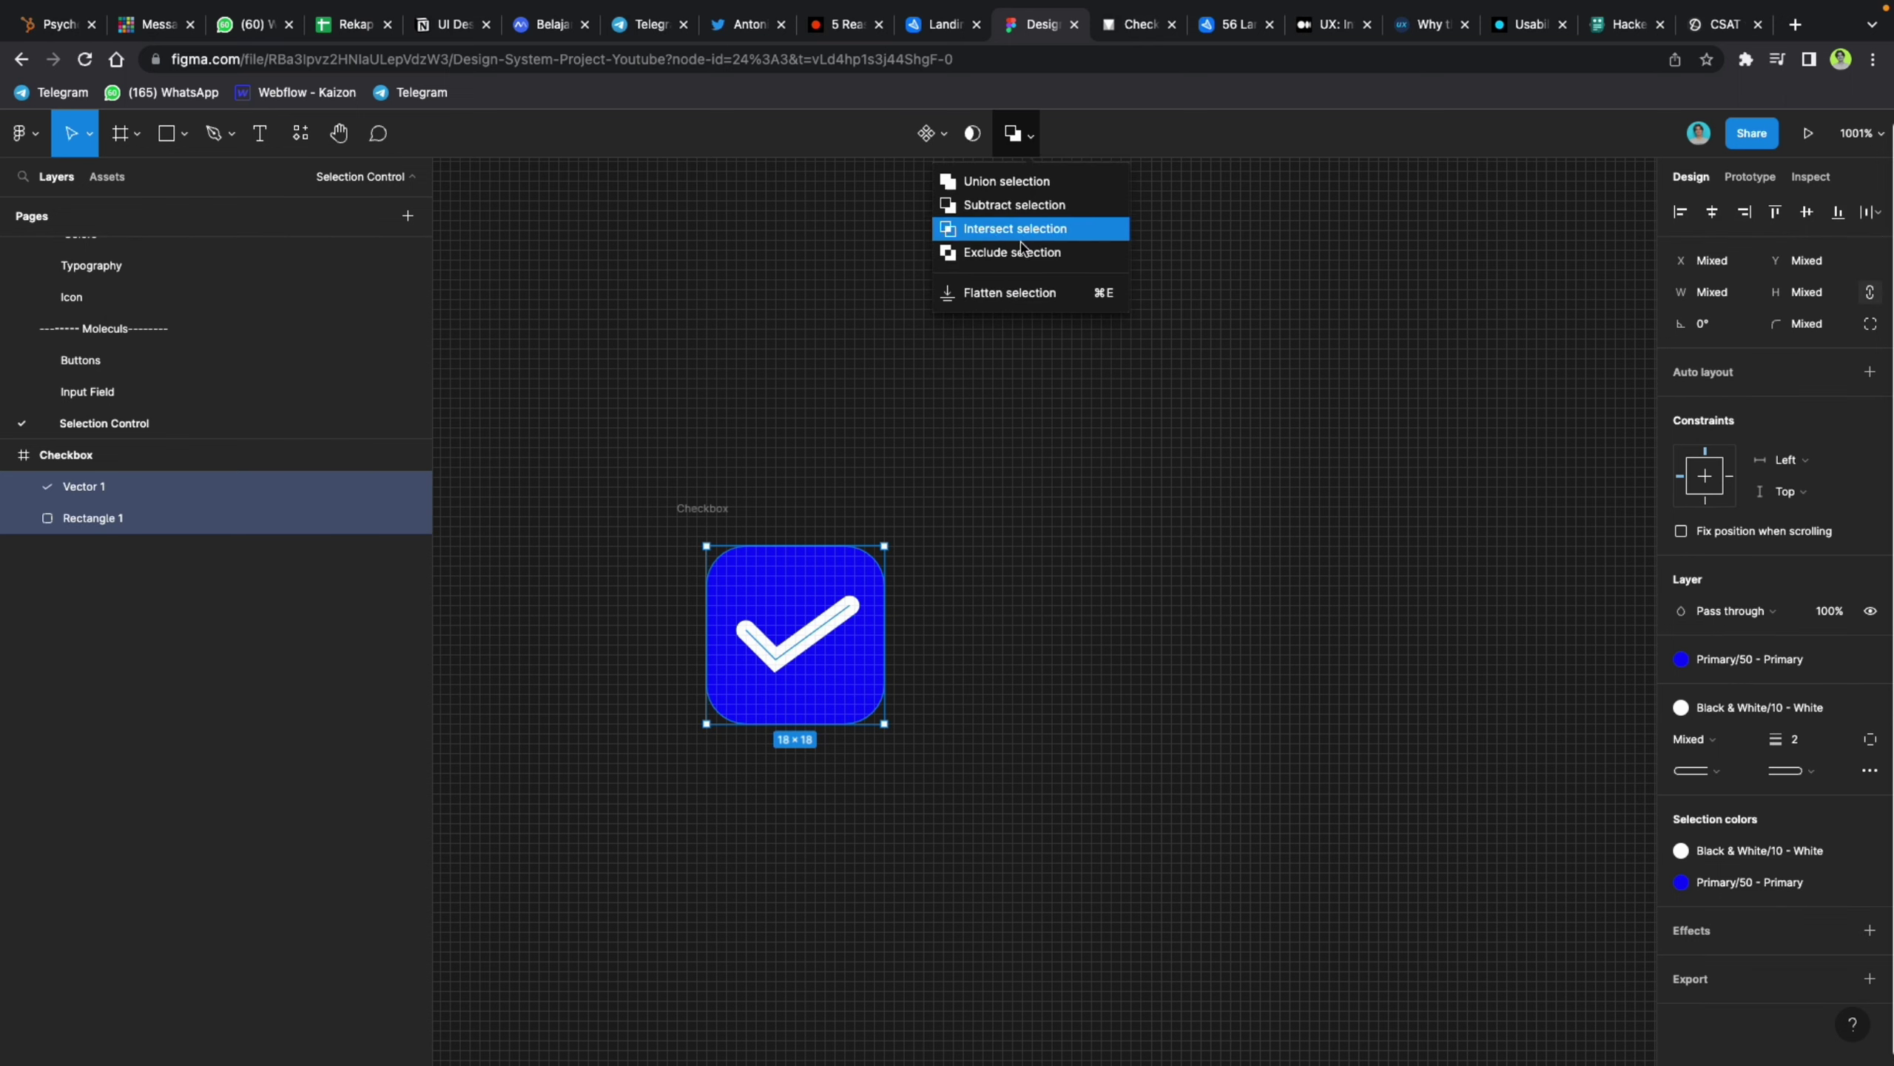
left_click(1022, 252)
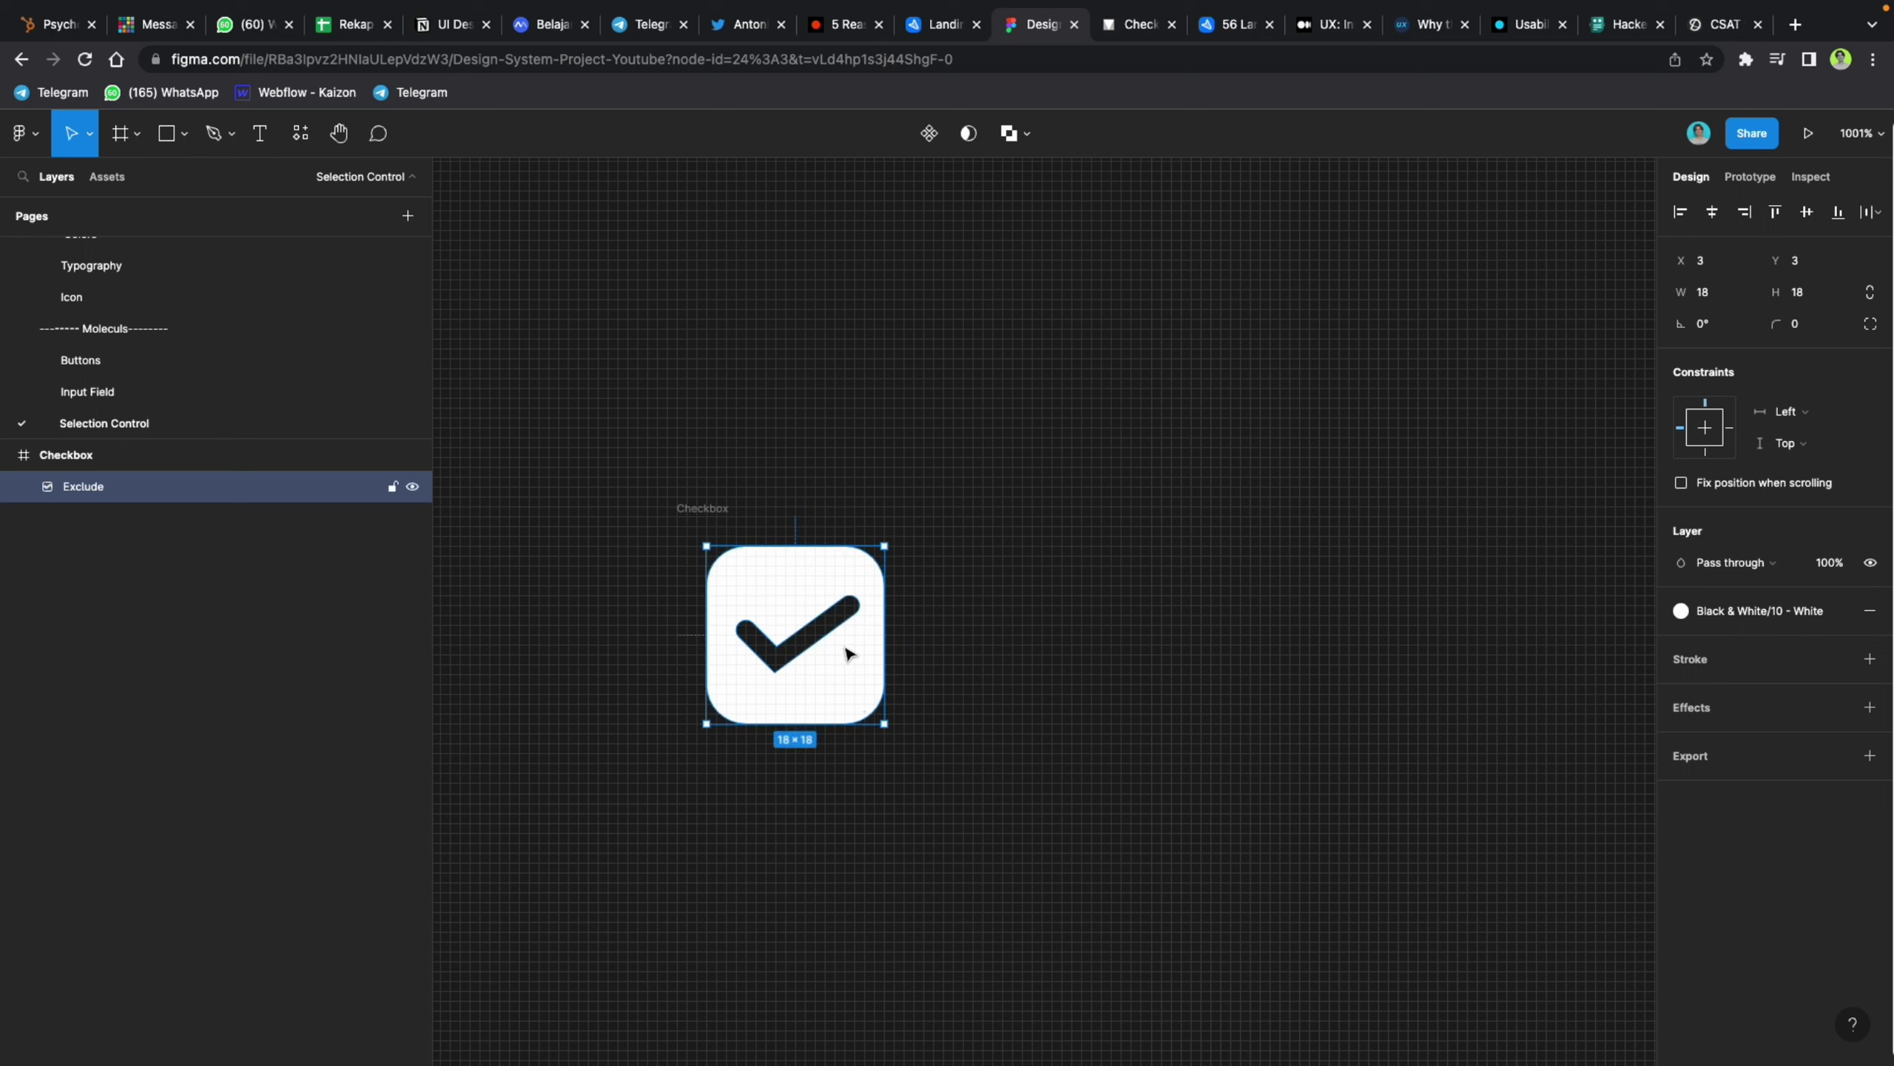
key("super+z")
left_click(1030, 136)
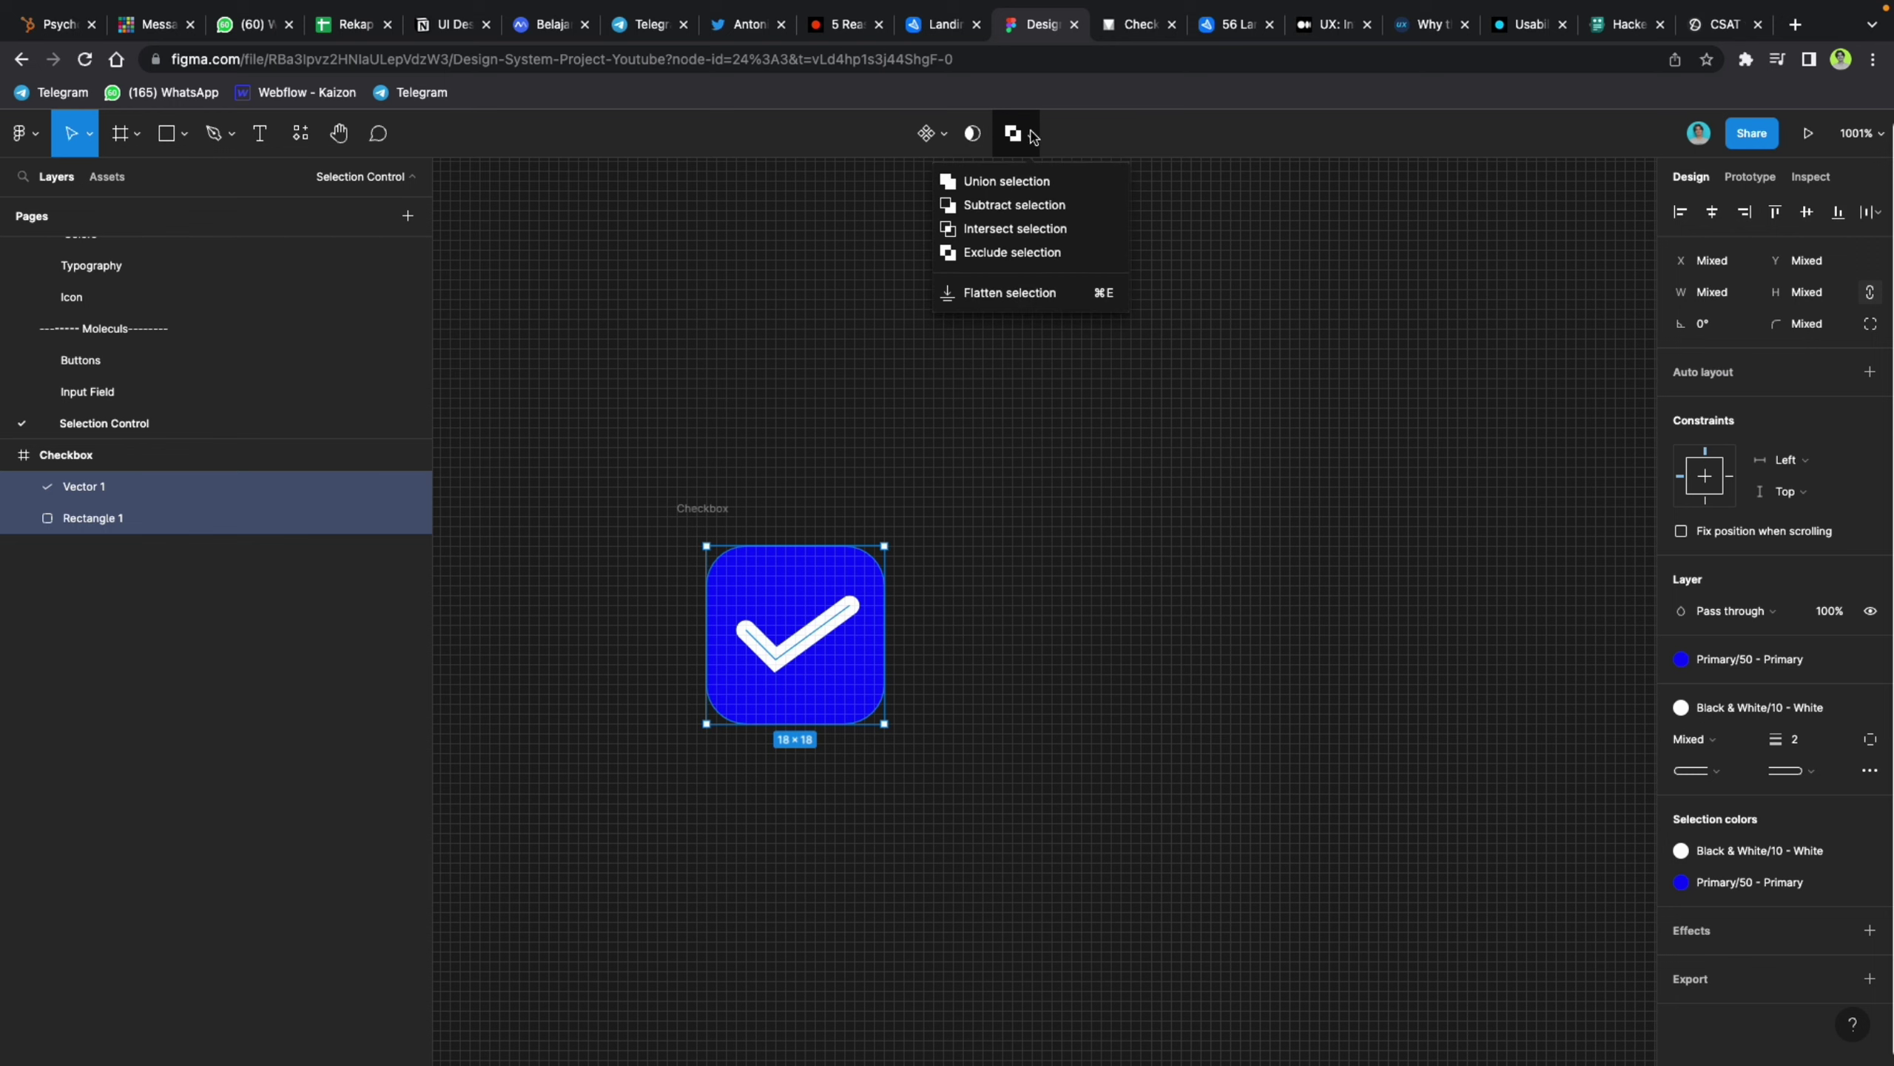
left_click(1021, 236)
key("super+z")
Step: Subtract the checkmark from the blue square with the Subtract selection operation
left_click(1032, 149)
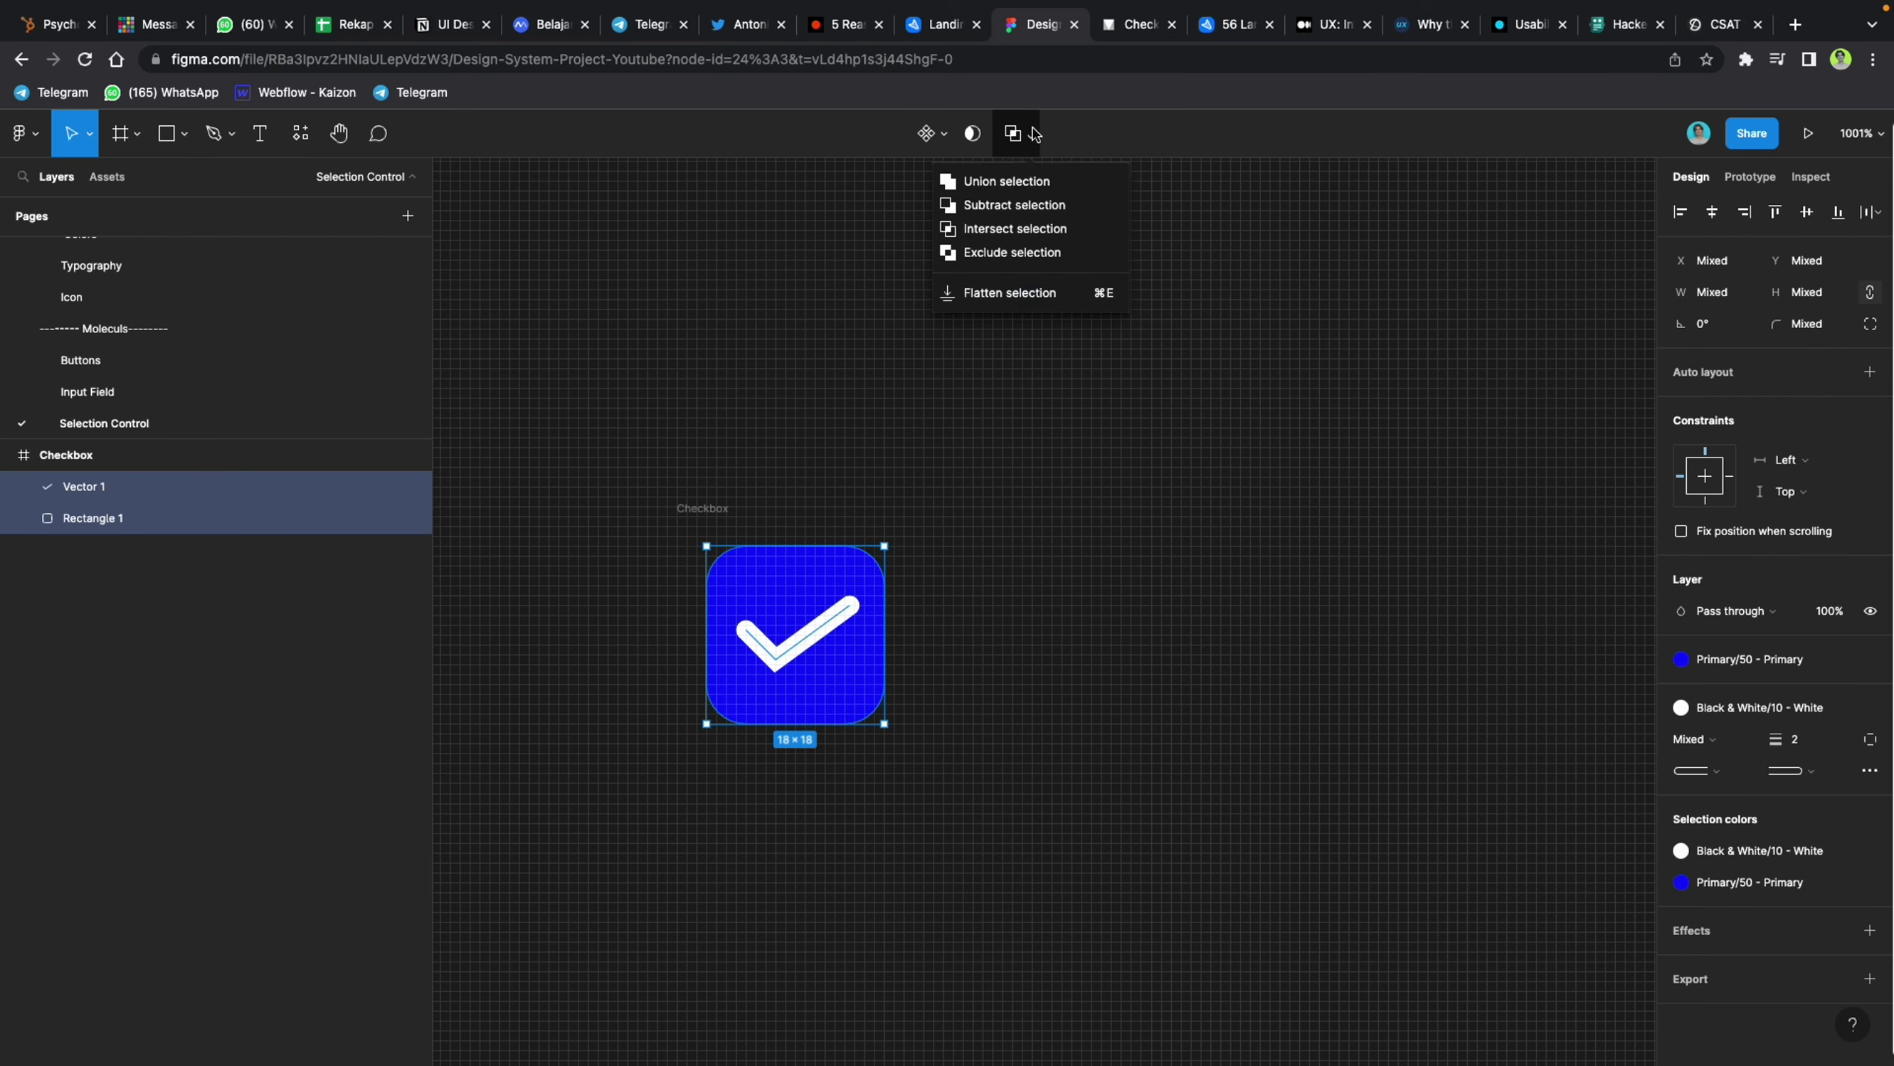
left_click(1005, 207)
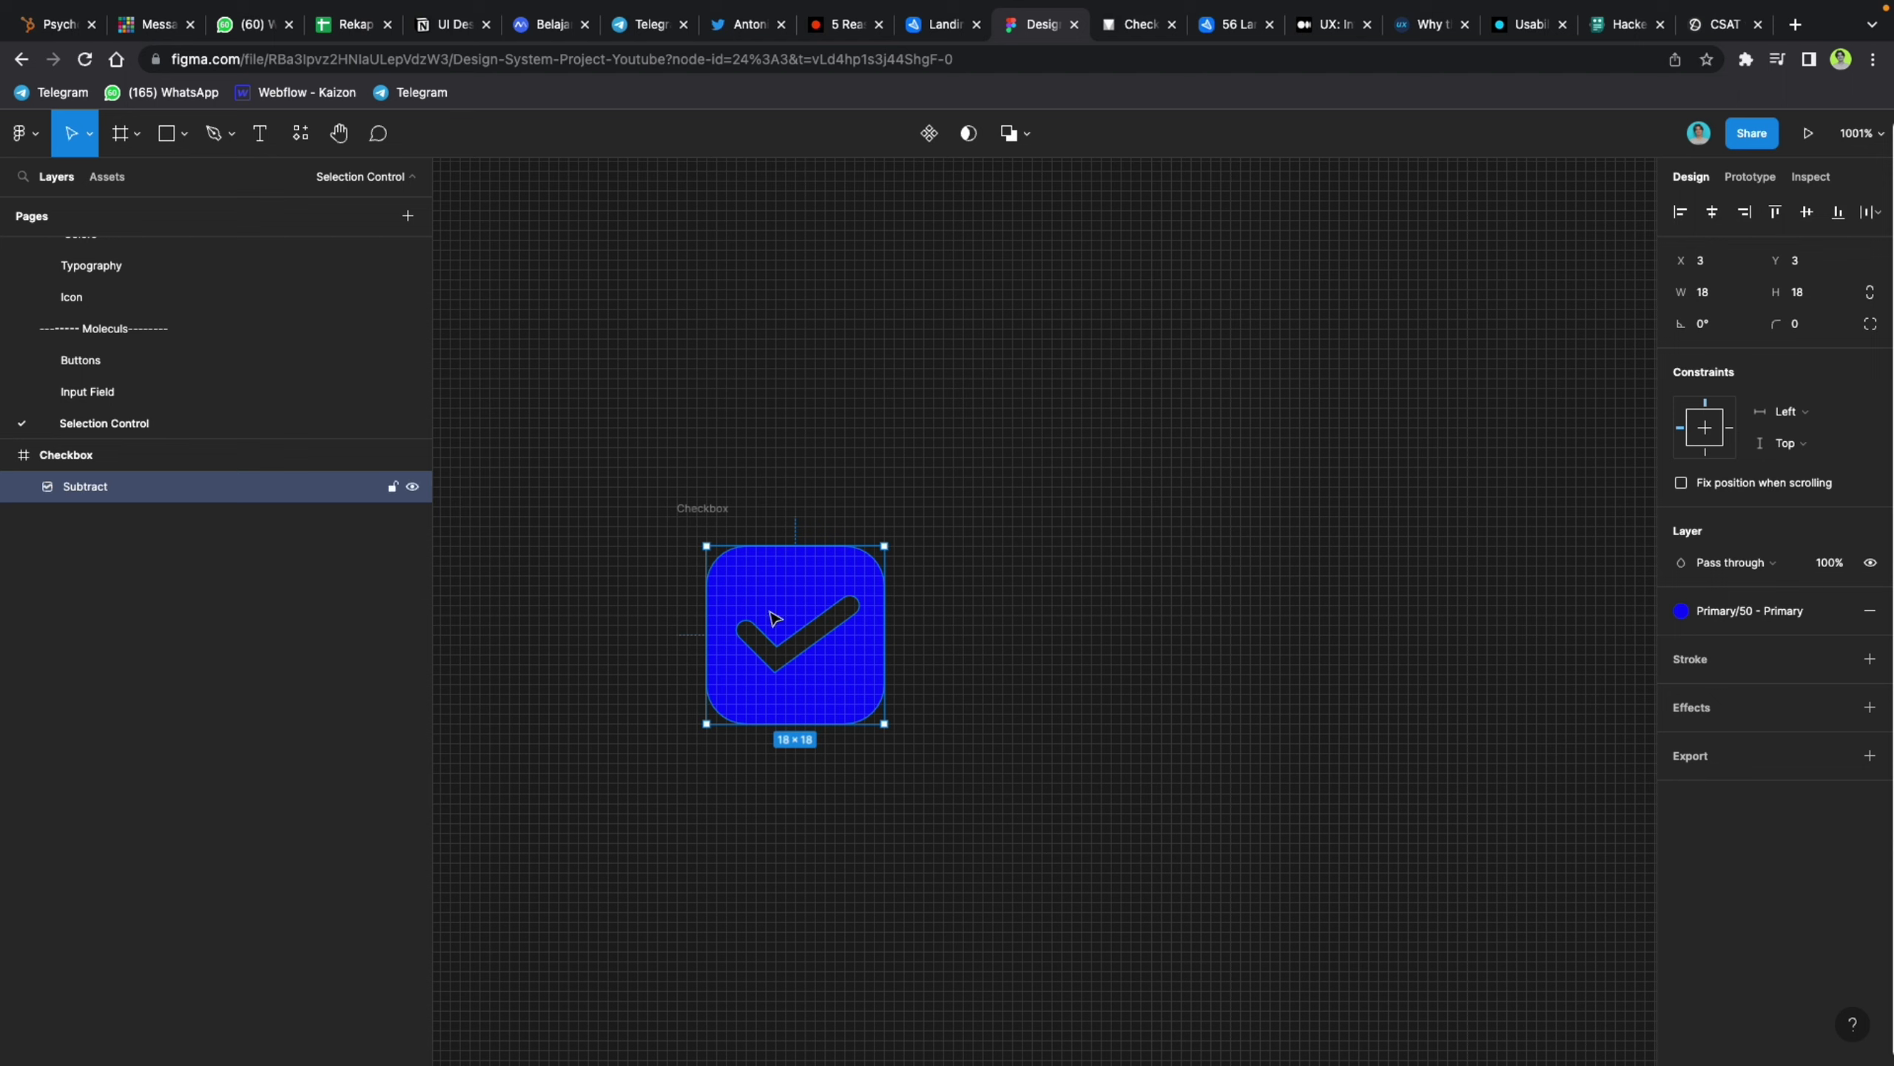
left_click(772, 481)
left_click(717, 521)
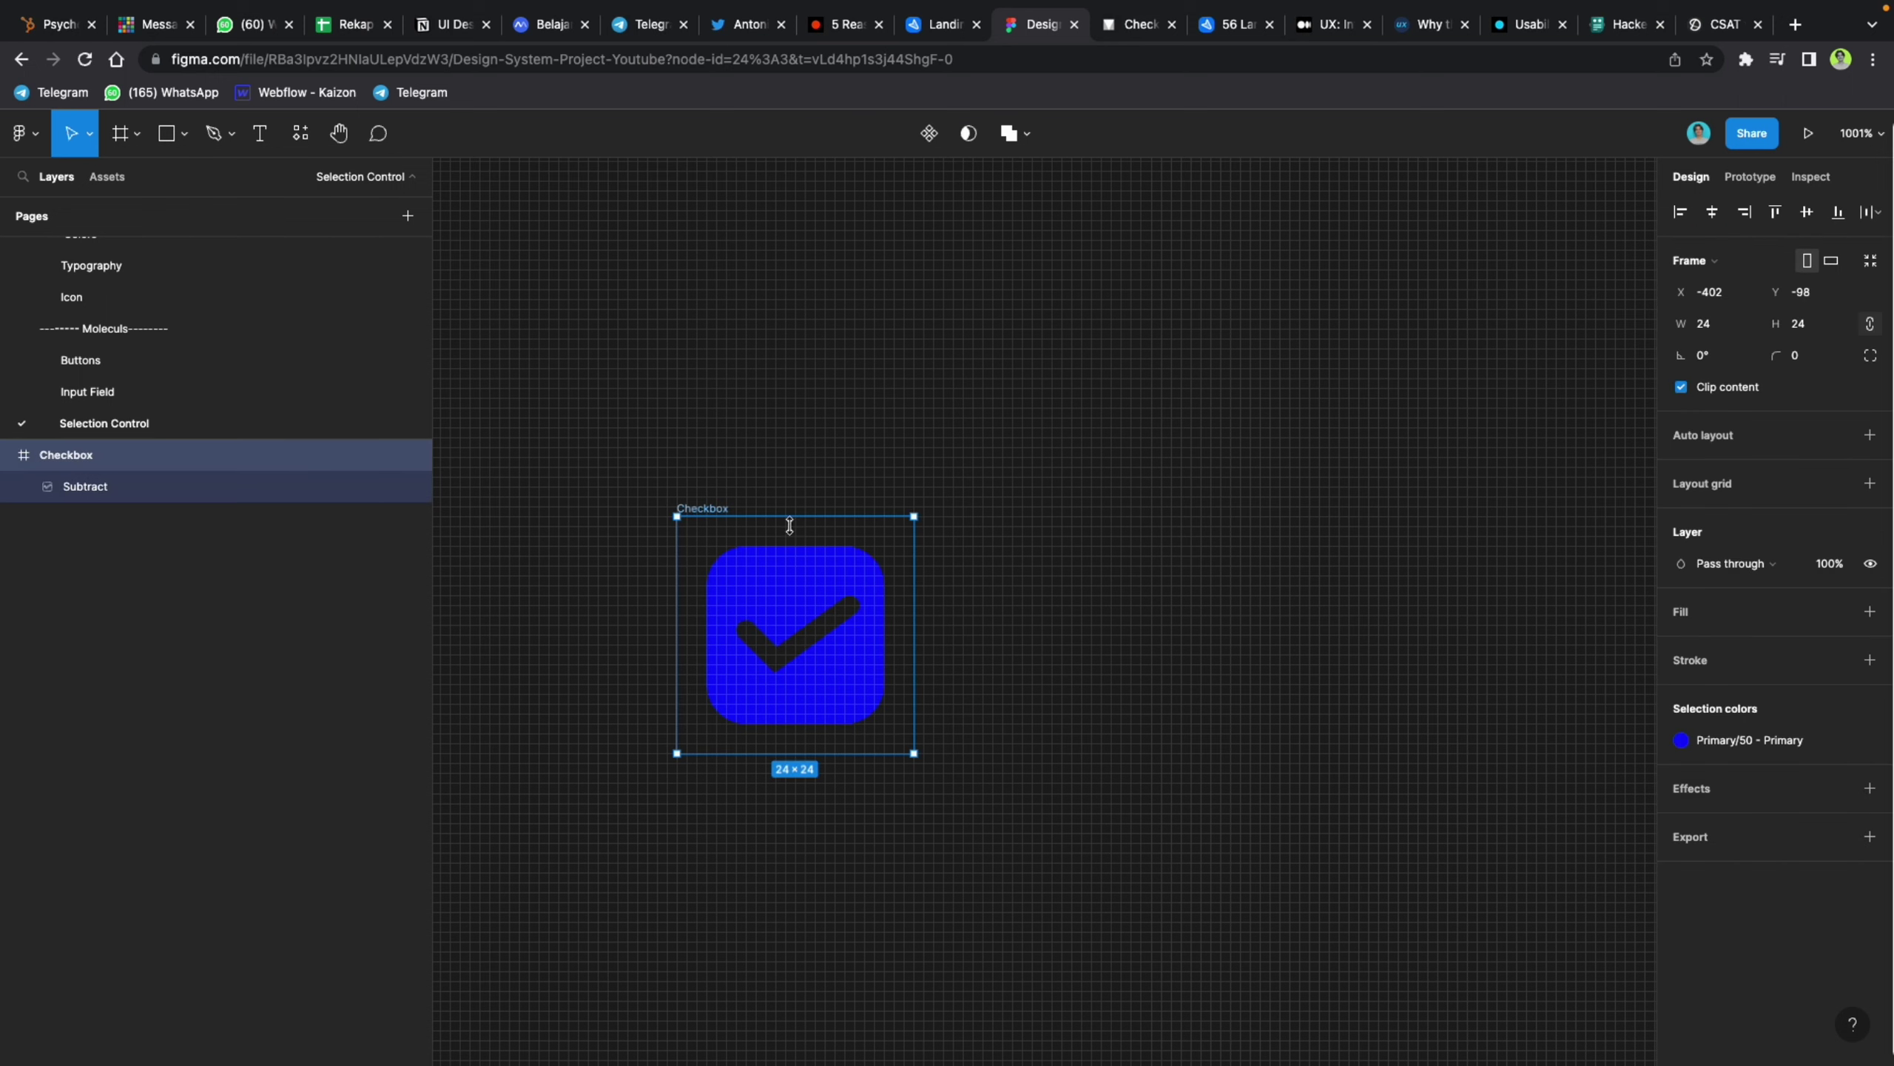
left_click(784, 612)
left_click(710, 525)
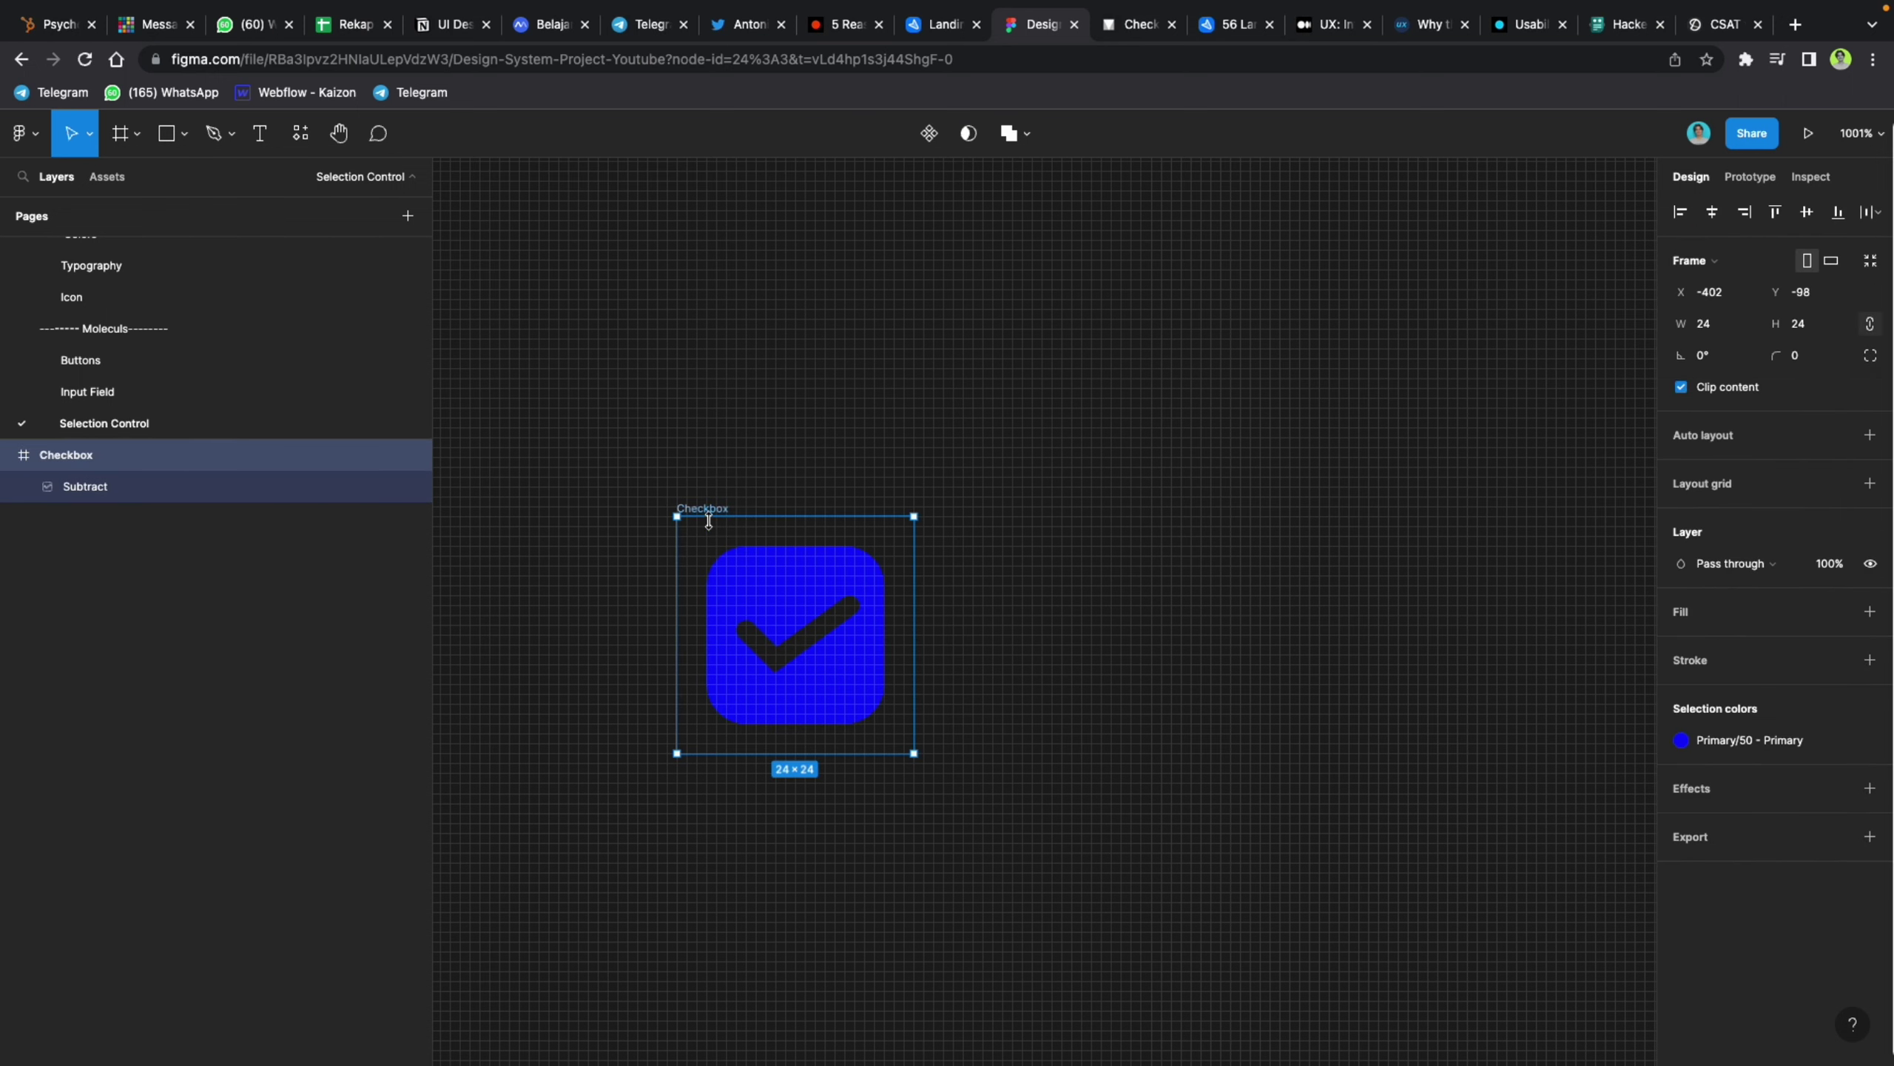
left_click(774, 616)
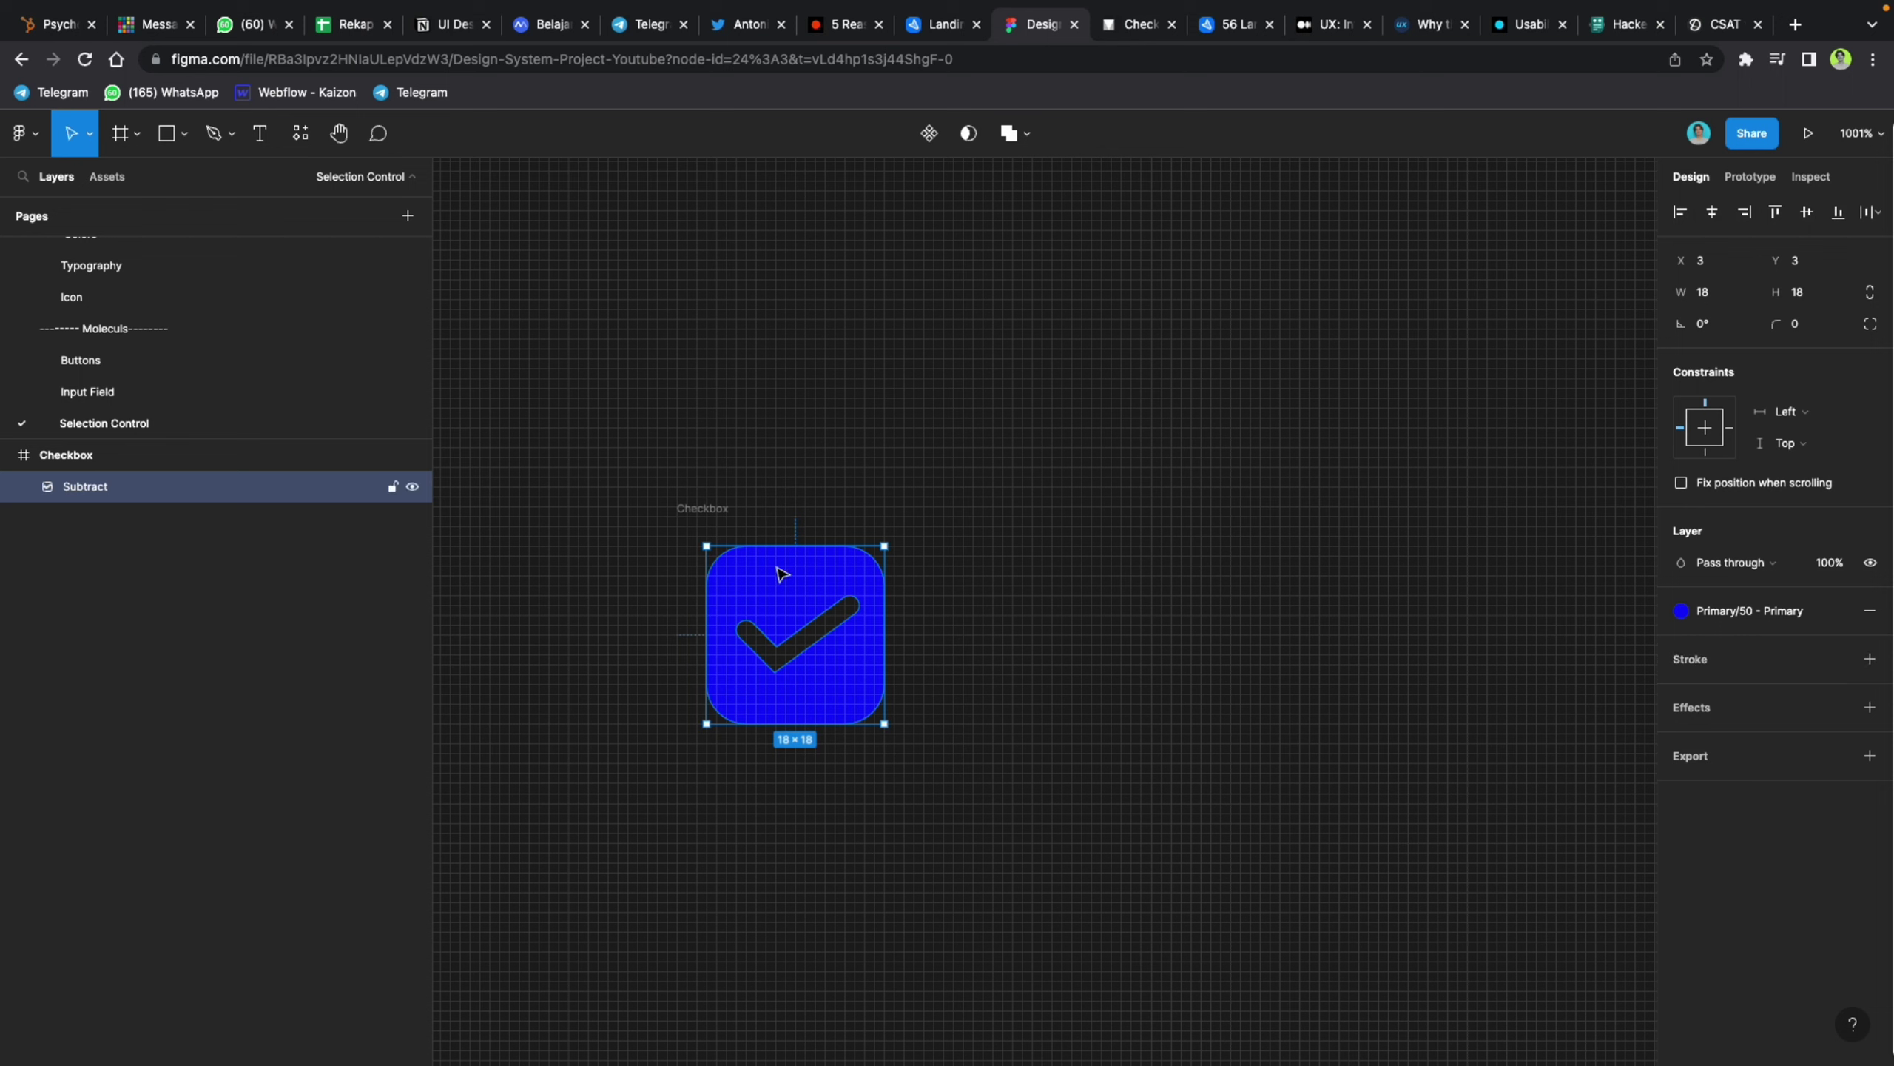
Step: Add a white FFFFFF fill to the Checkbox frame behind the blue cut-out square
left_click(710, 509)
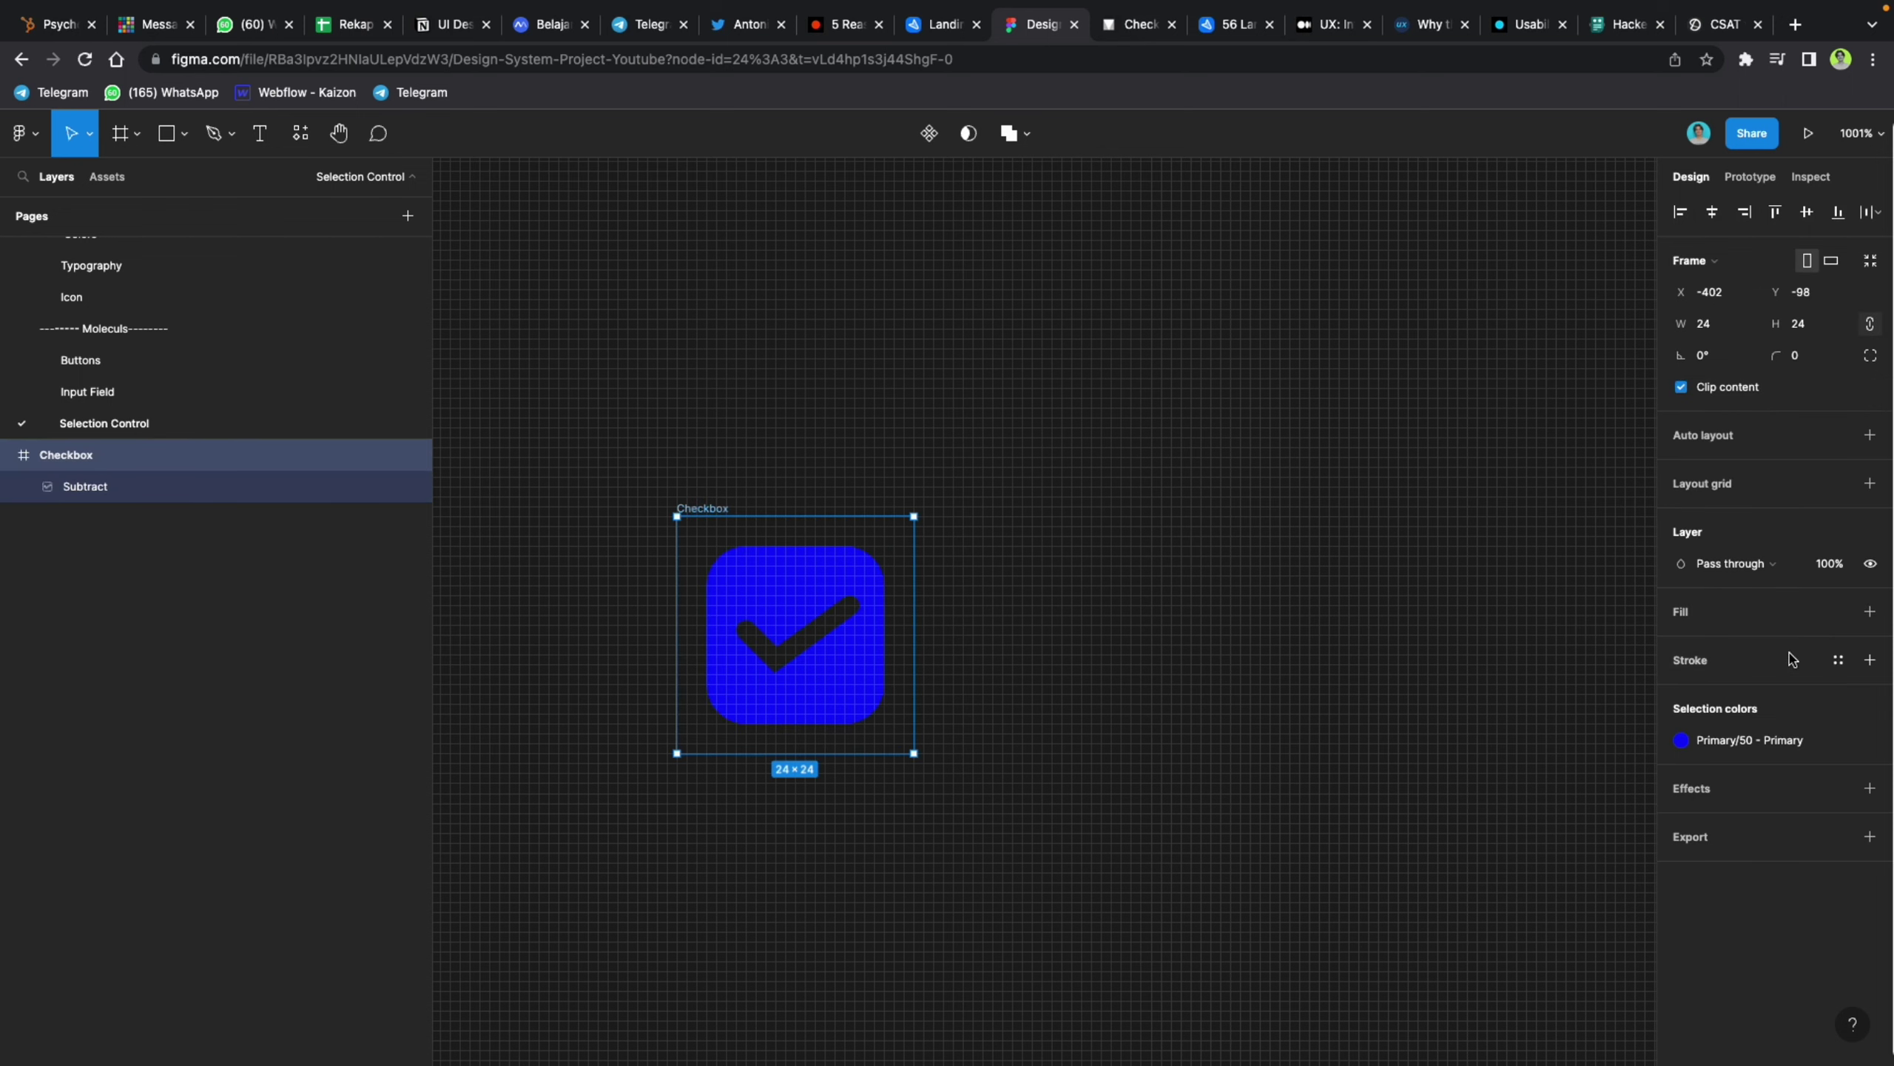
left_click(1870, 612)
left_click(1107, 703)
scroll(833, 662, "down", 5)
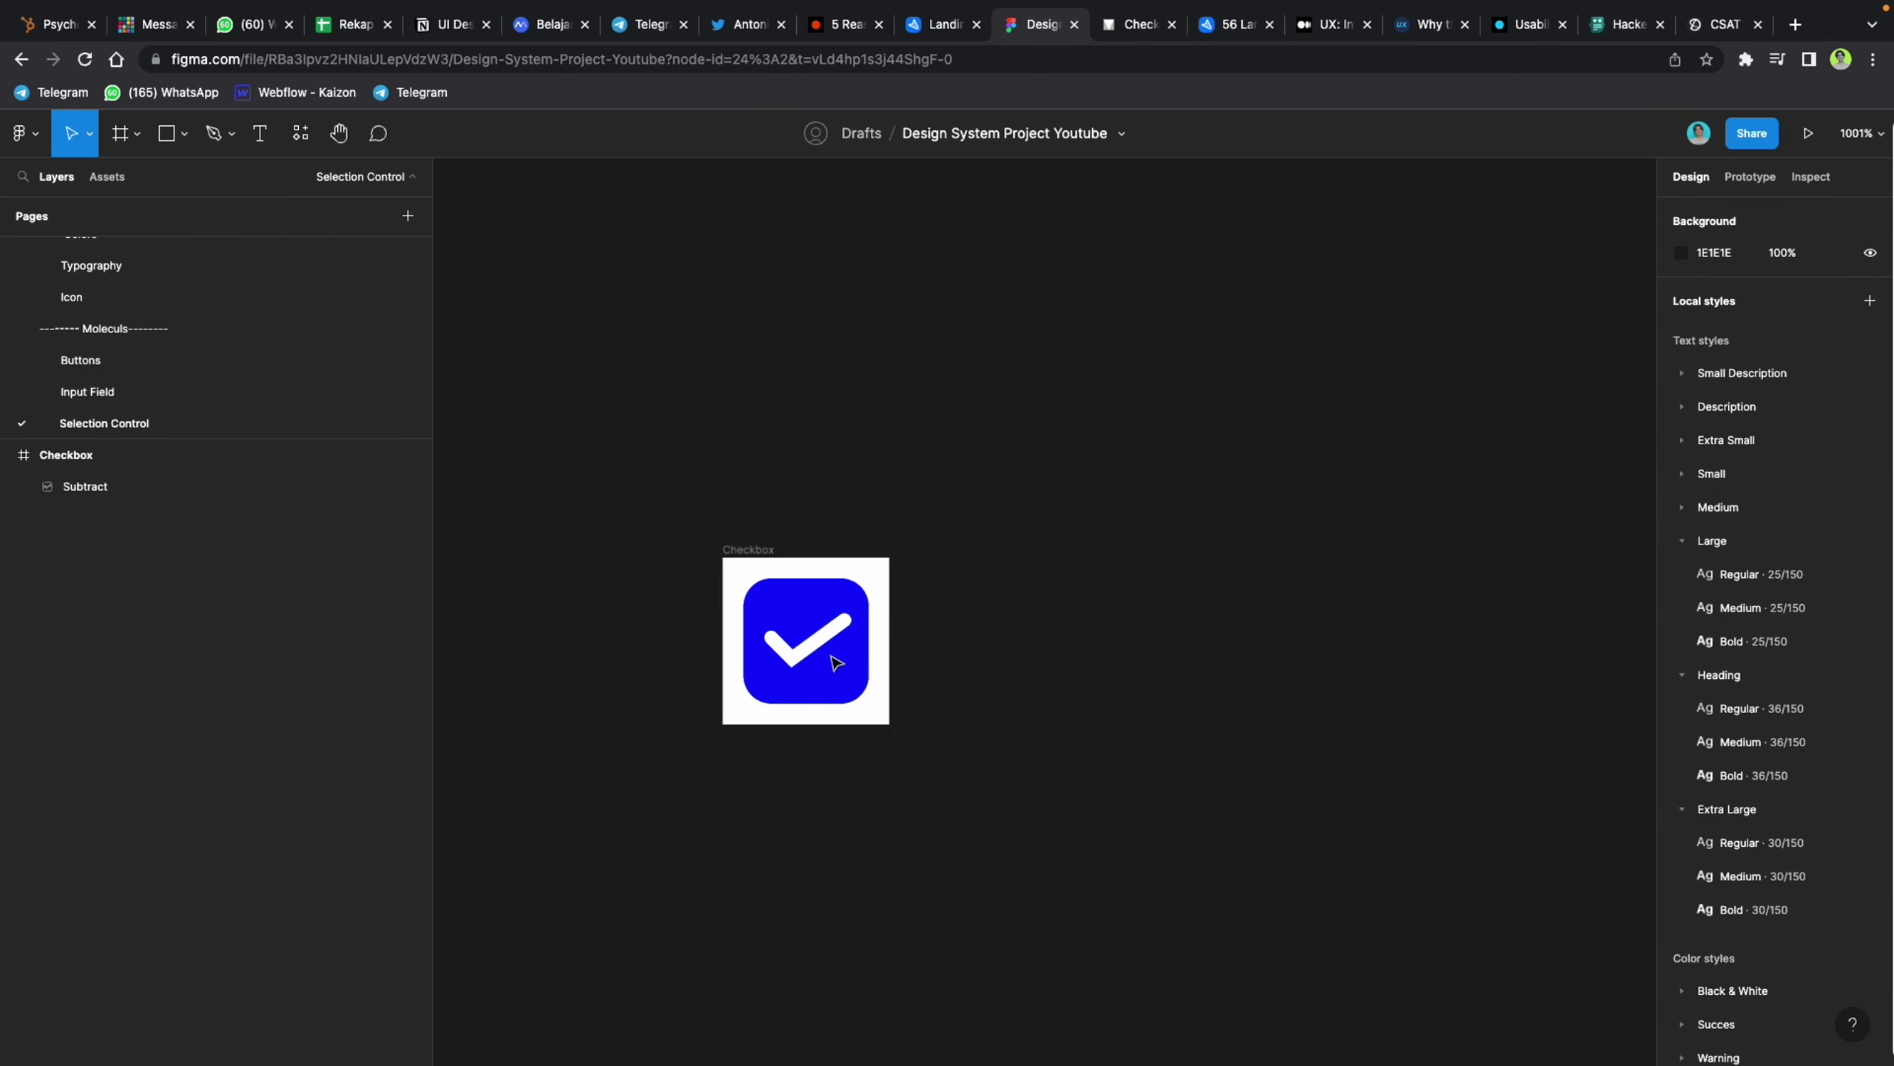
scroll(837, 661, "right", 2)
scroll(748, 643, "up", 5)
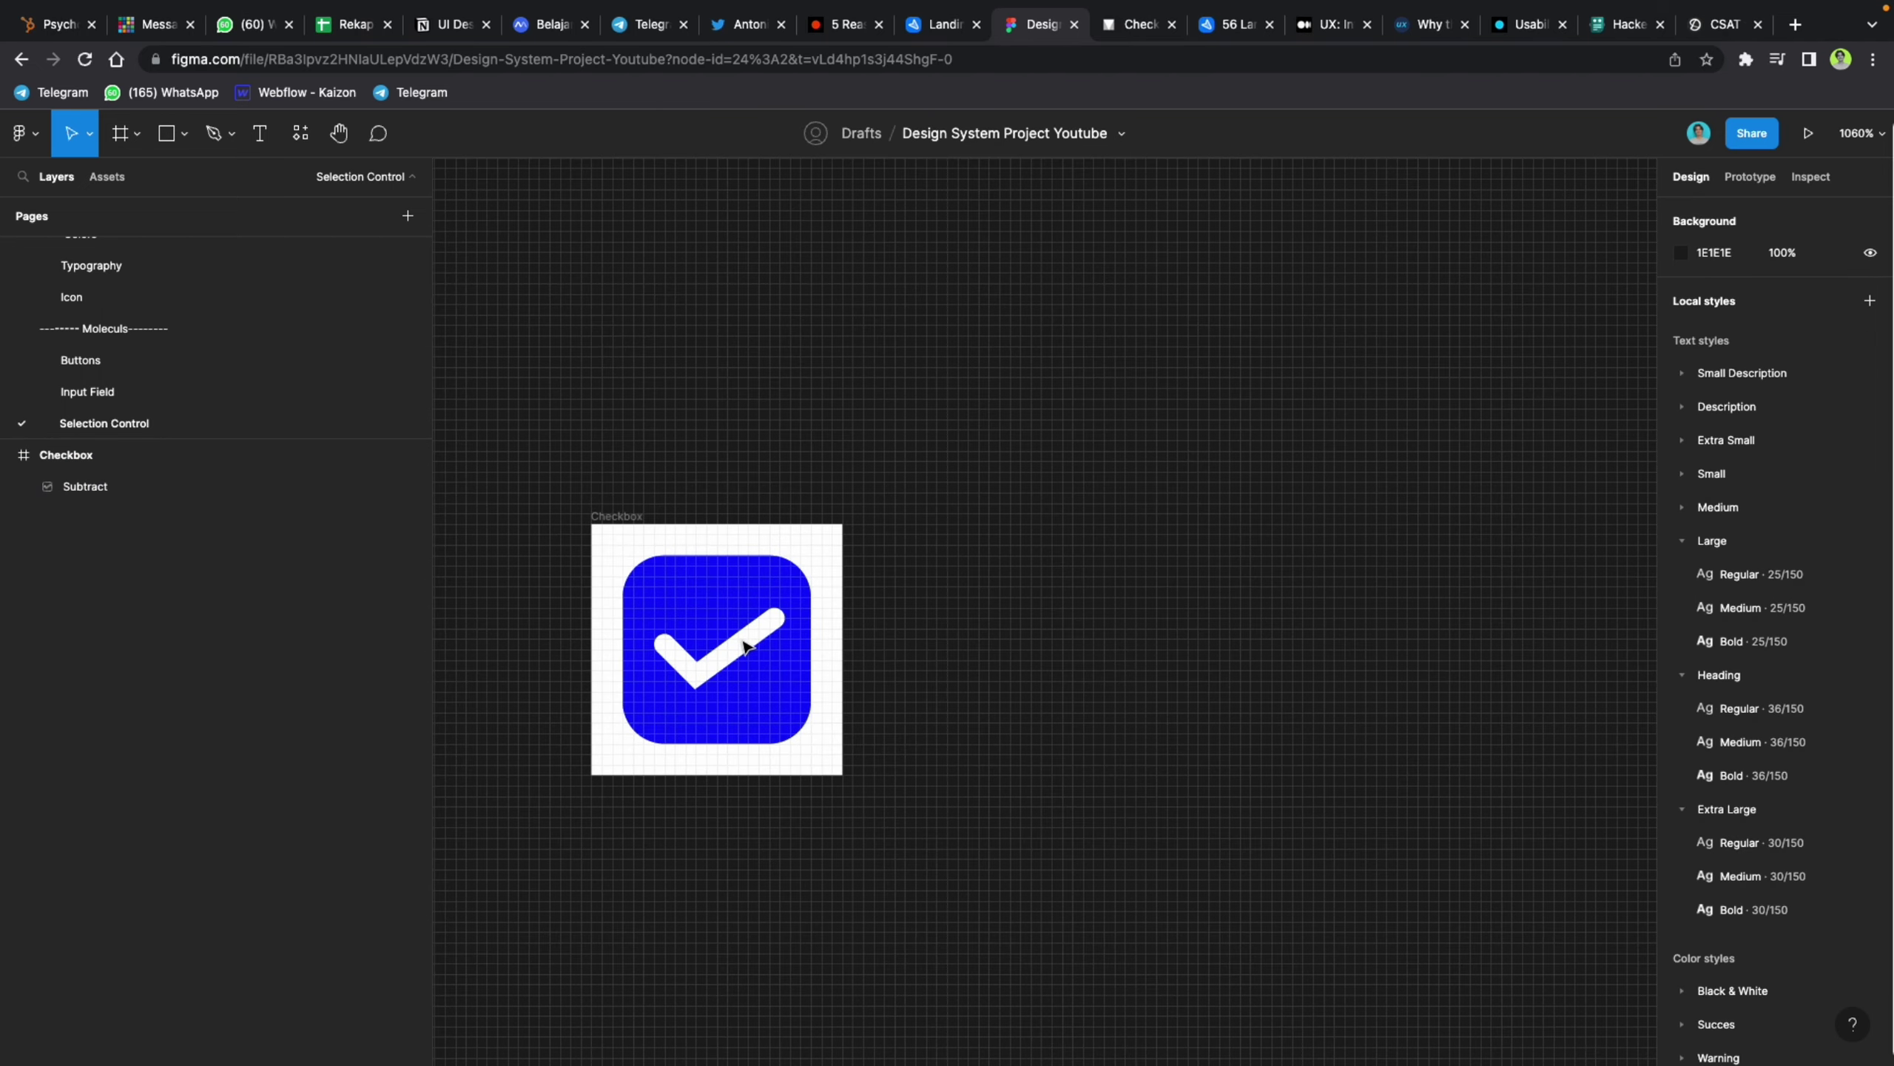
left_click(623, 517)
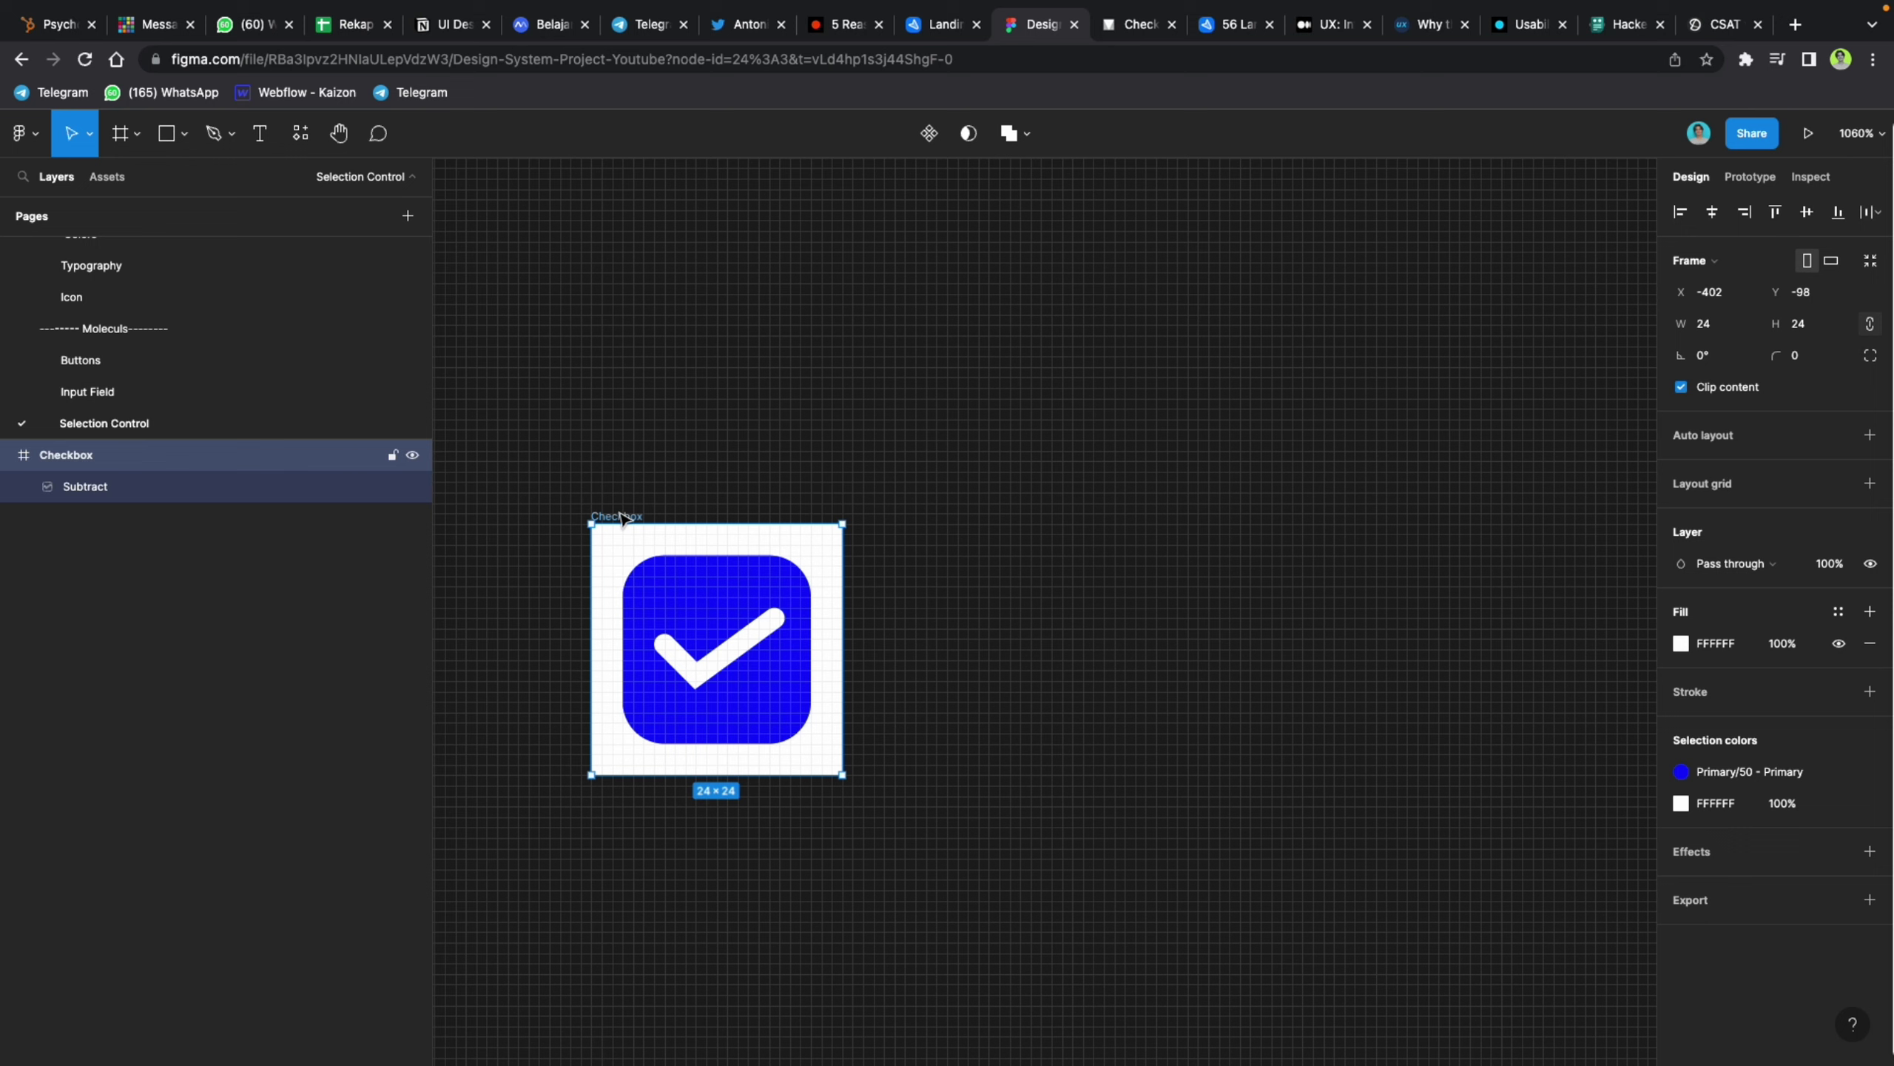
left_click(811, 491)
left_click(640, 518)
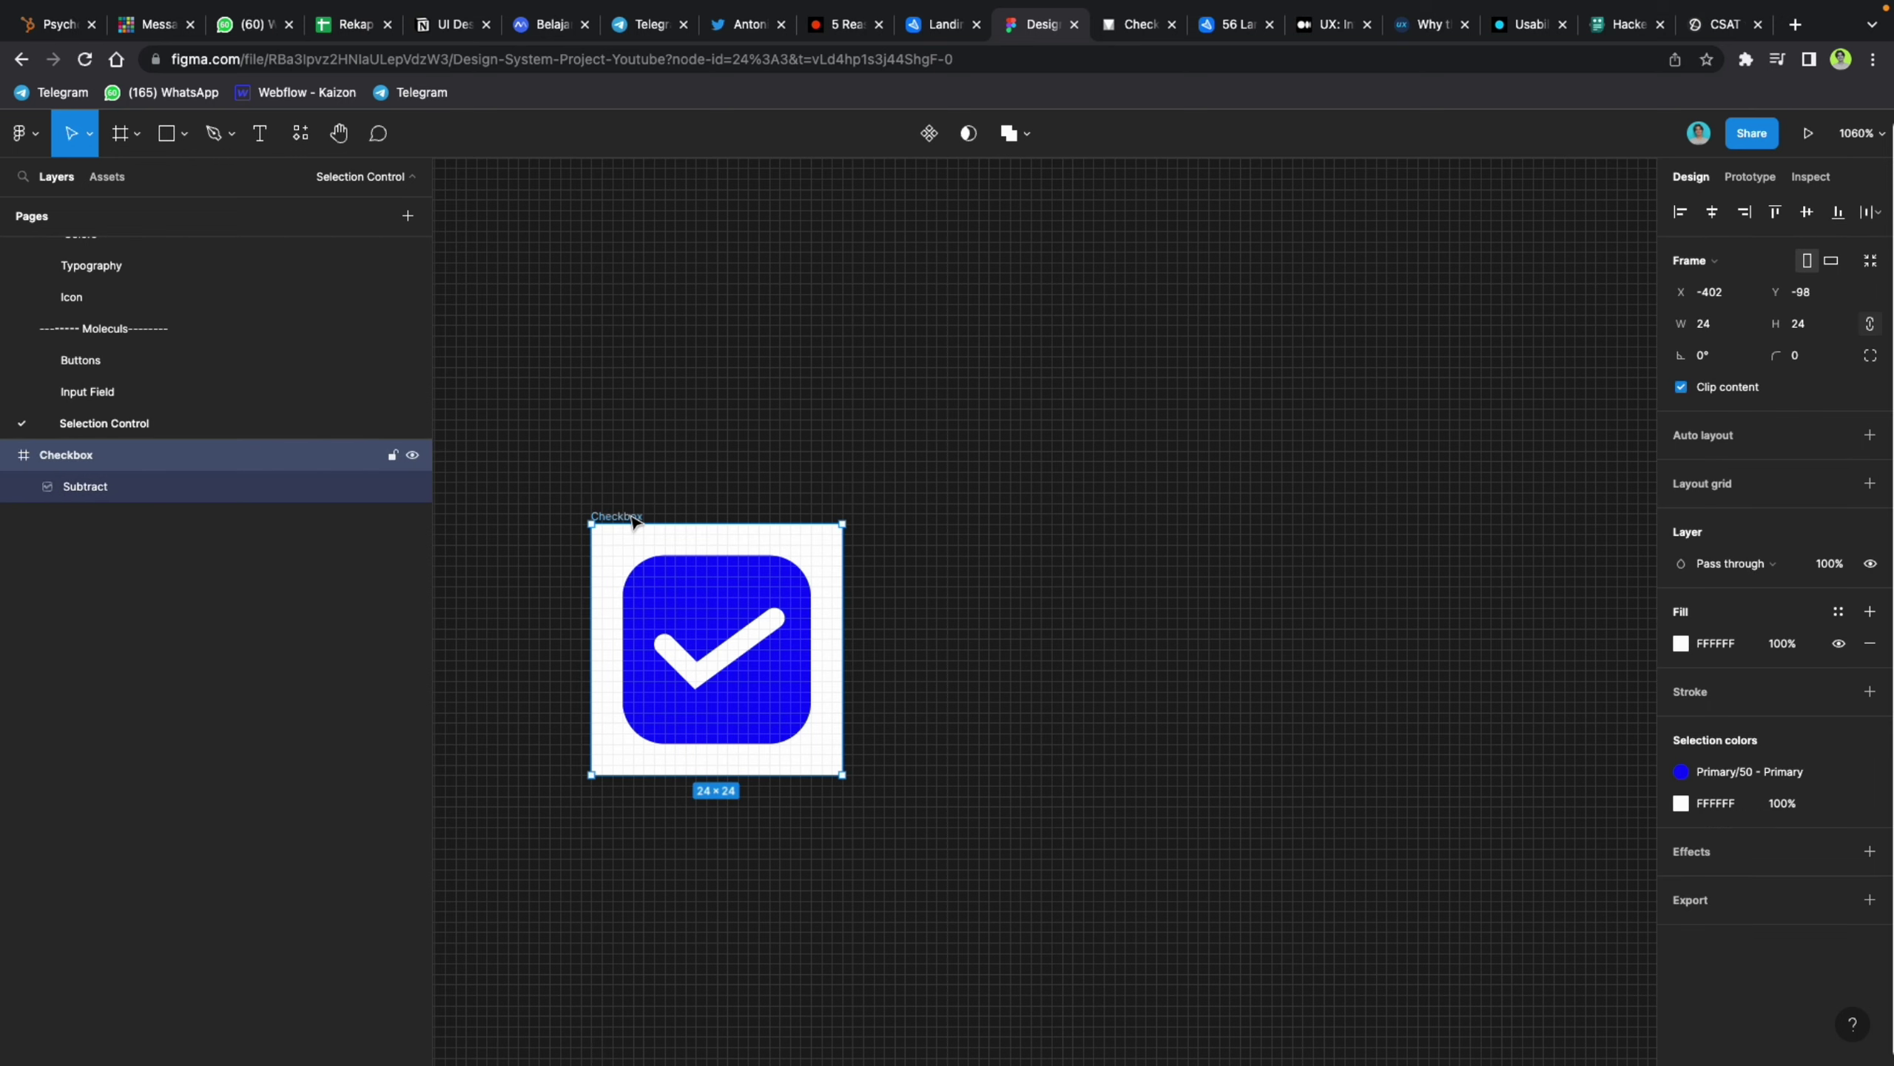
left_click(883, 643)
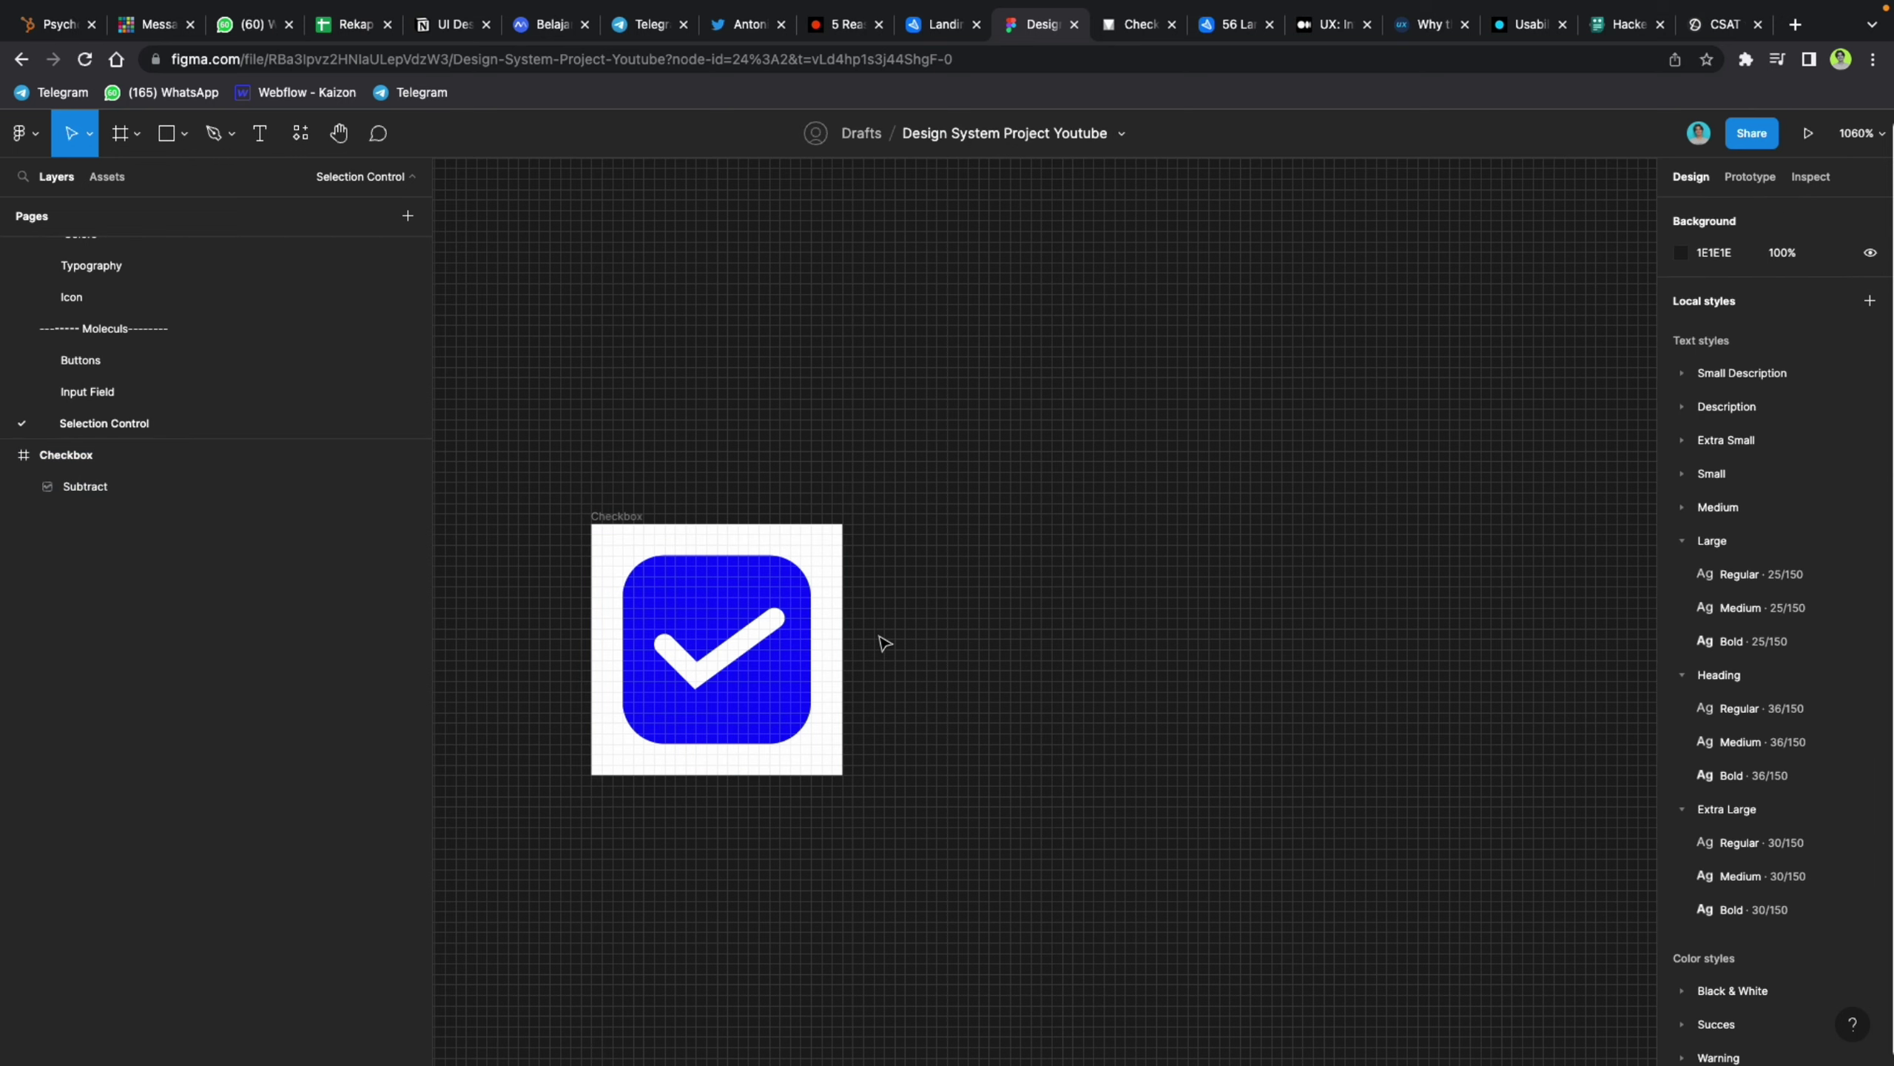
left_click(605, 516)
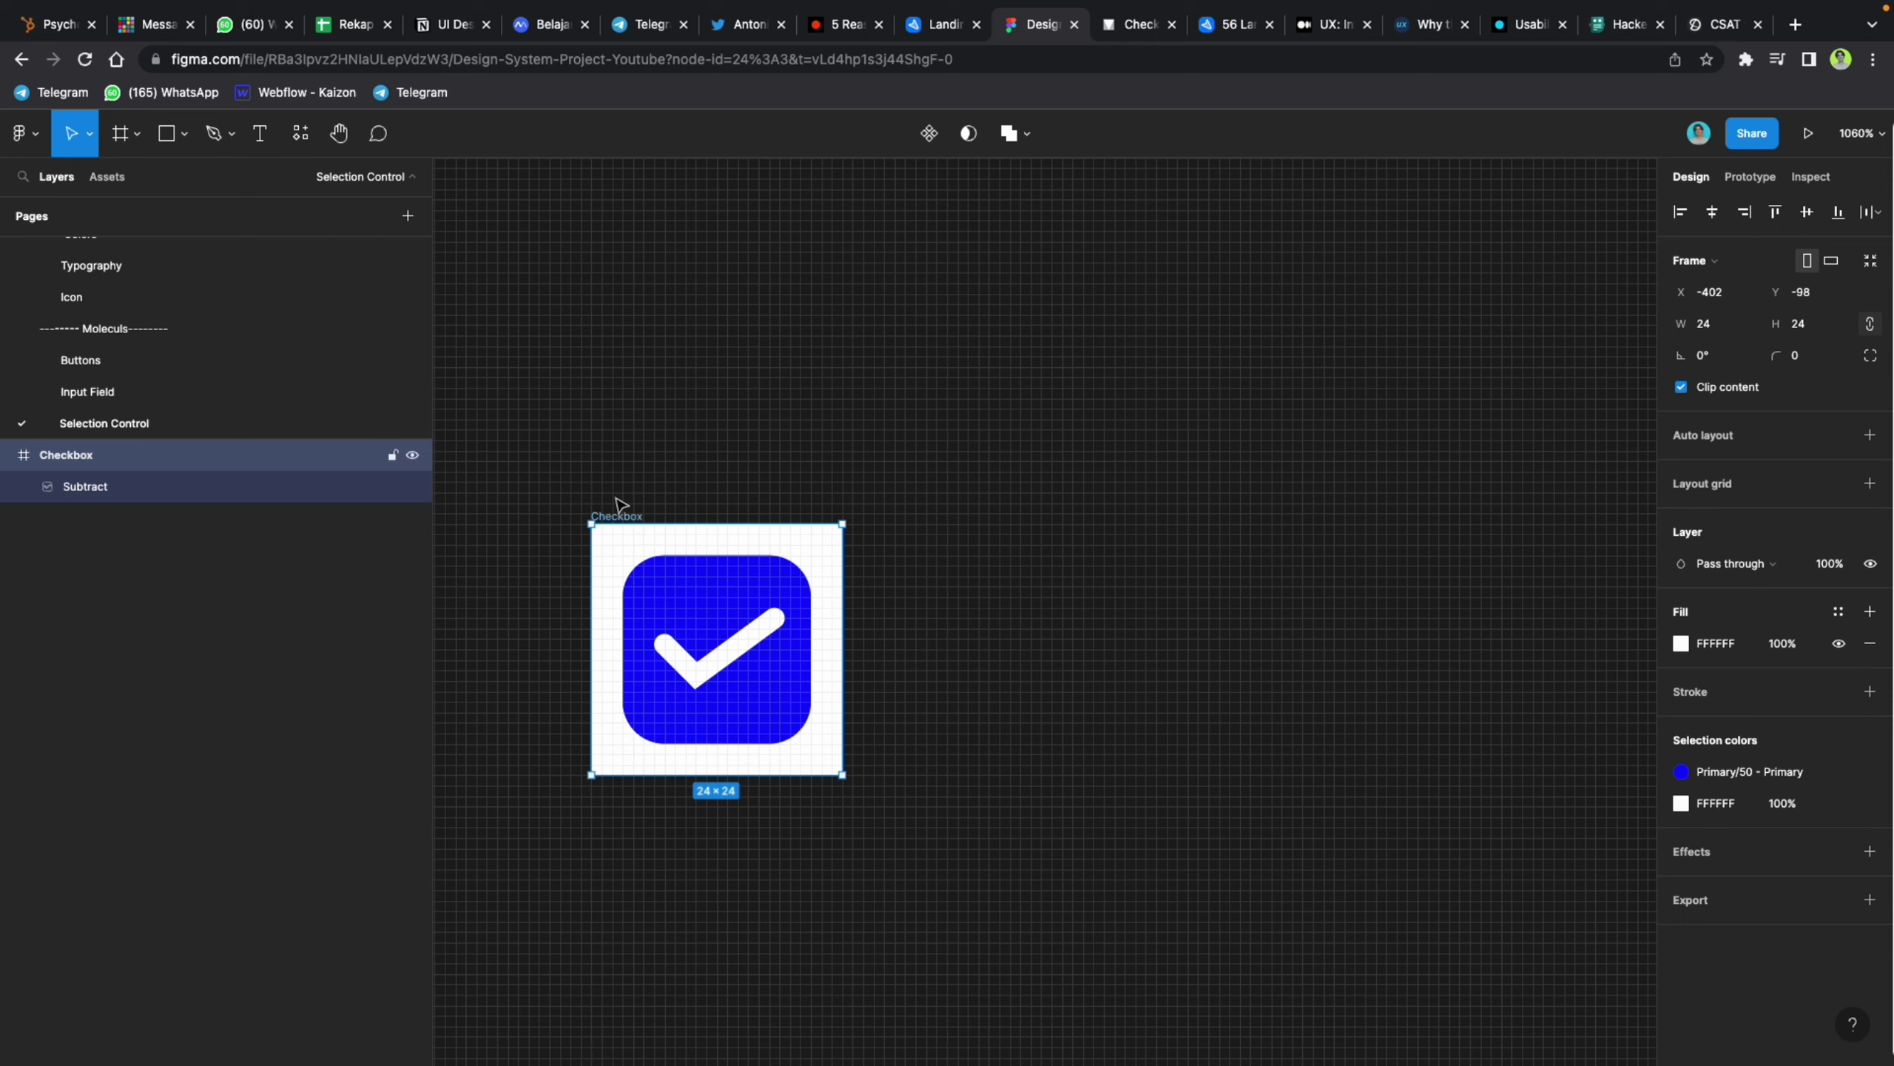
Step: Rename the Subtract layer inside the Checkbox frame to Check
double_click(217, 487)
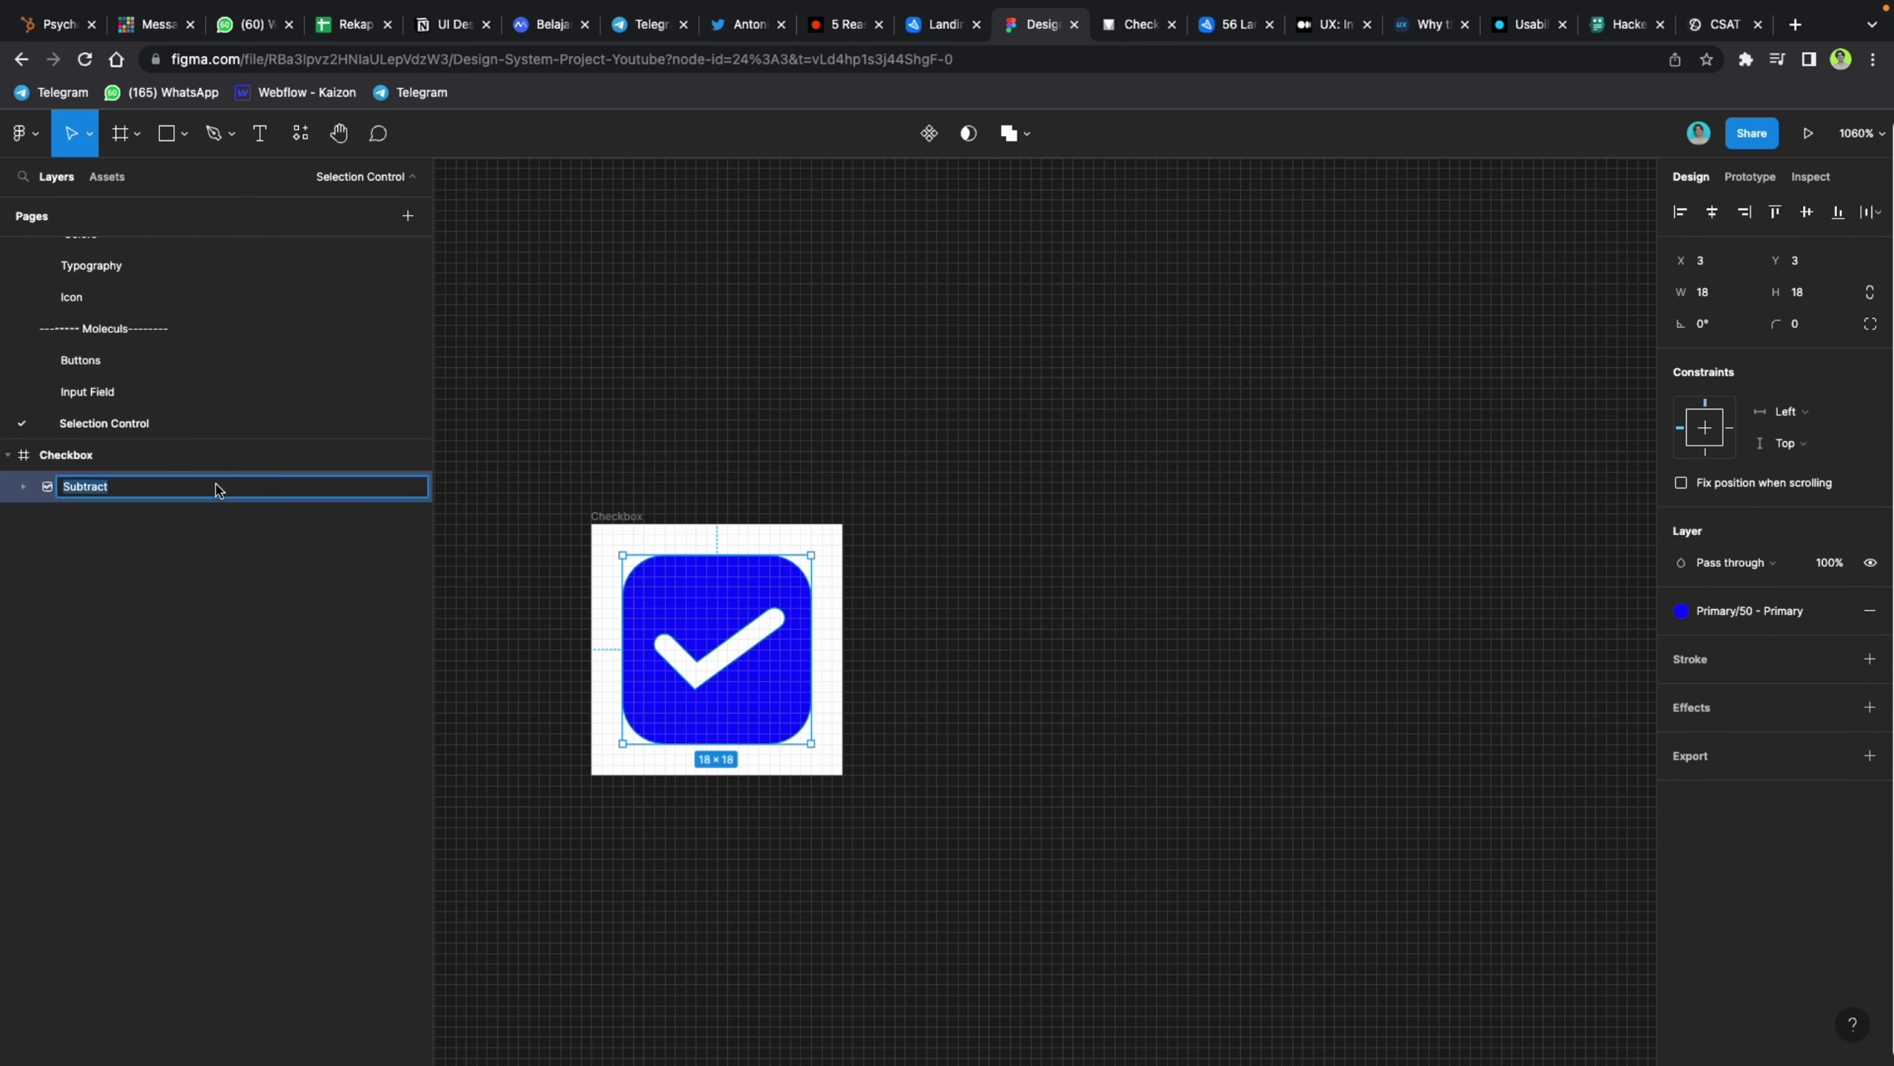
type("Check")
left_click(850, 296)
Step: Duplicate the Checkbox frame, place the copy about 3 px to the right of the original, and select the copy's Check shape
left_click(632, 522)
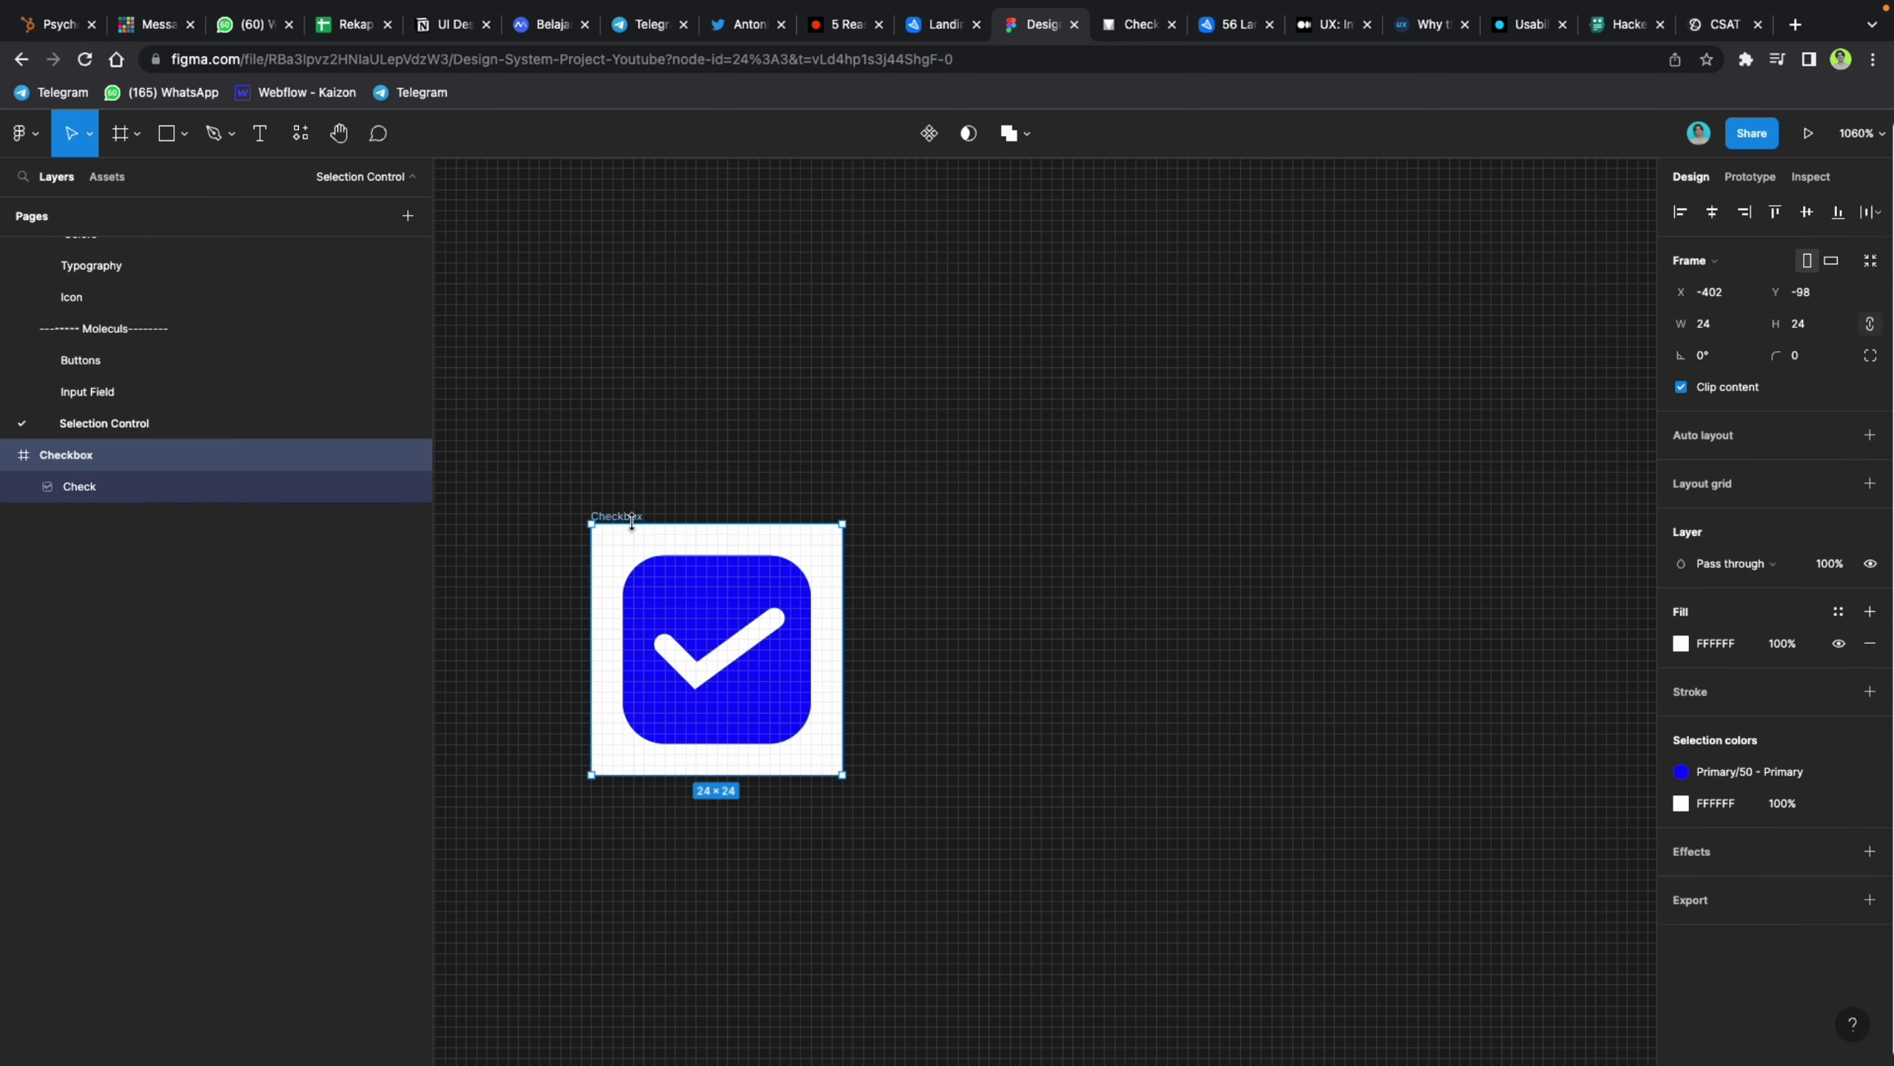
key("super+d")
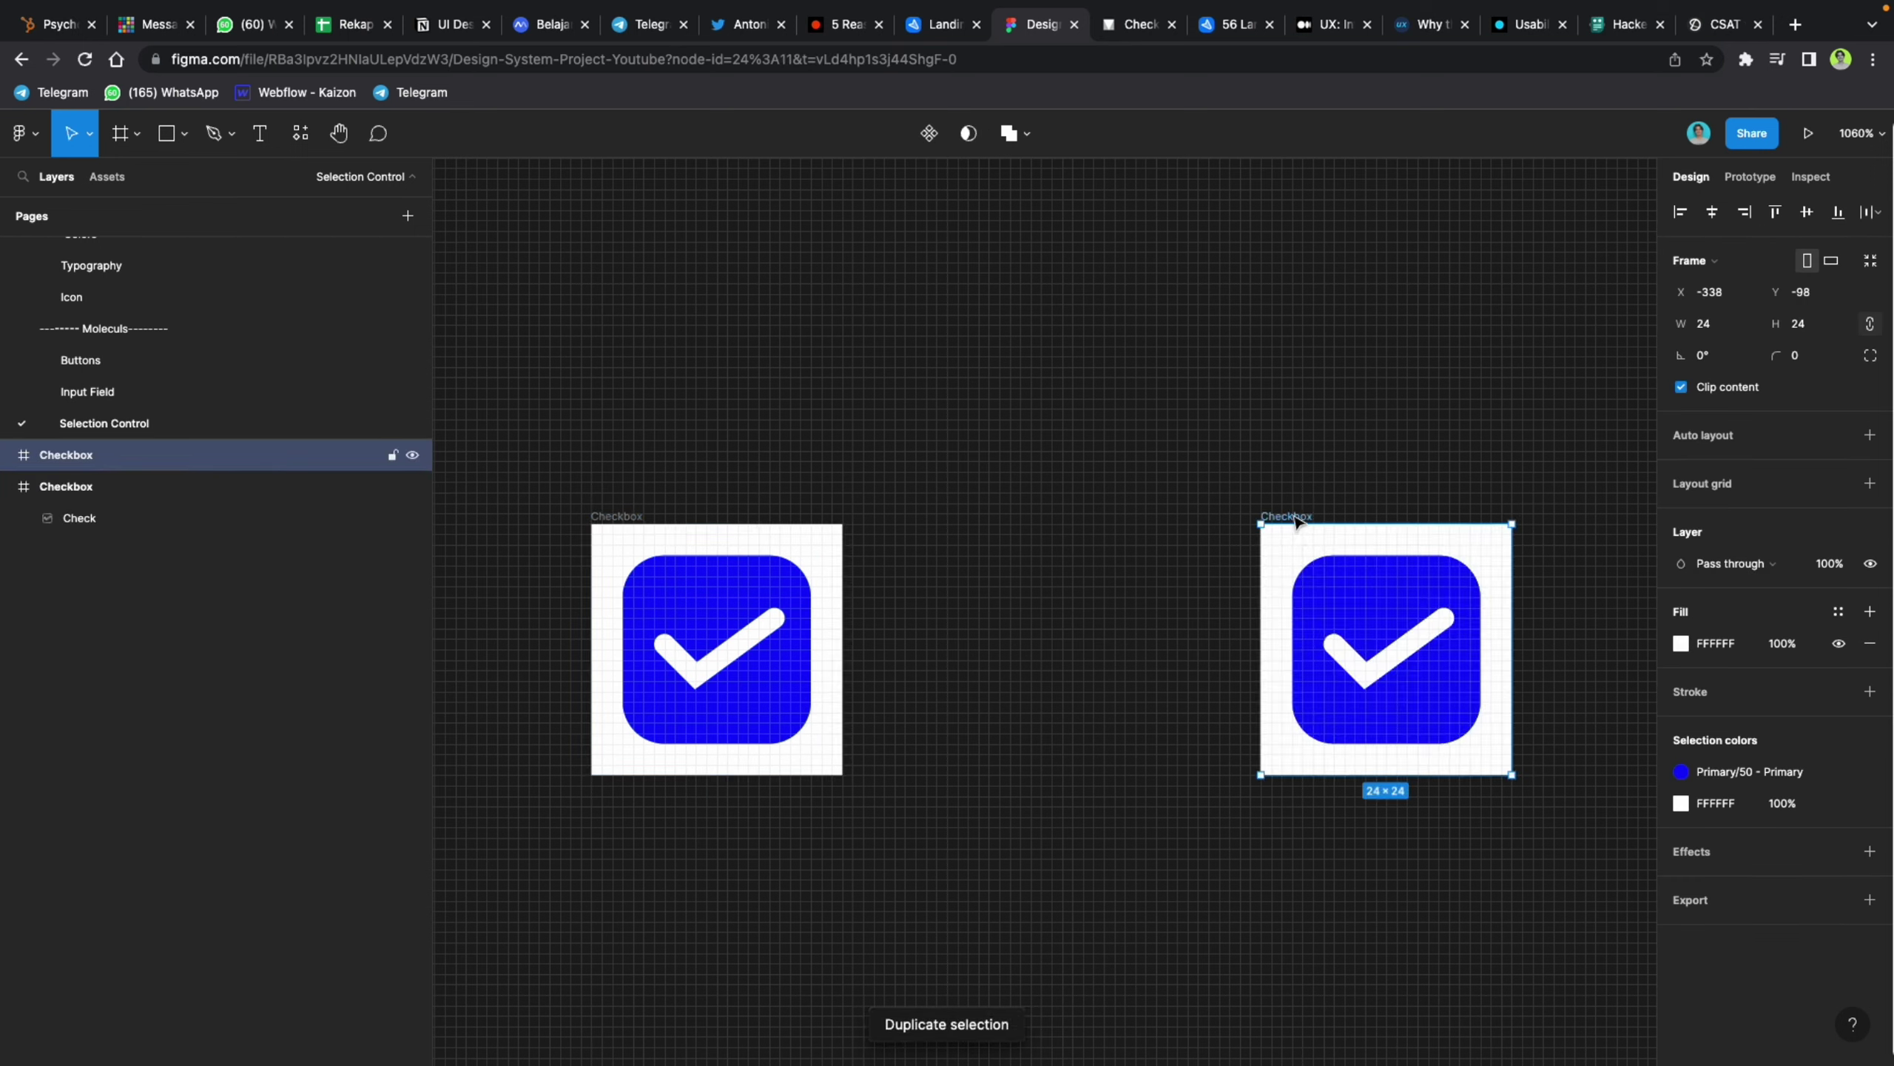
left_click_drag(1297, 516, 899, 513)
left_click(1016, 612)
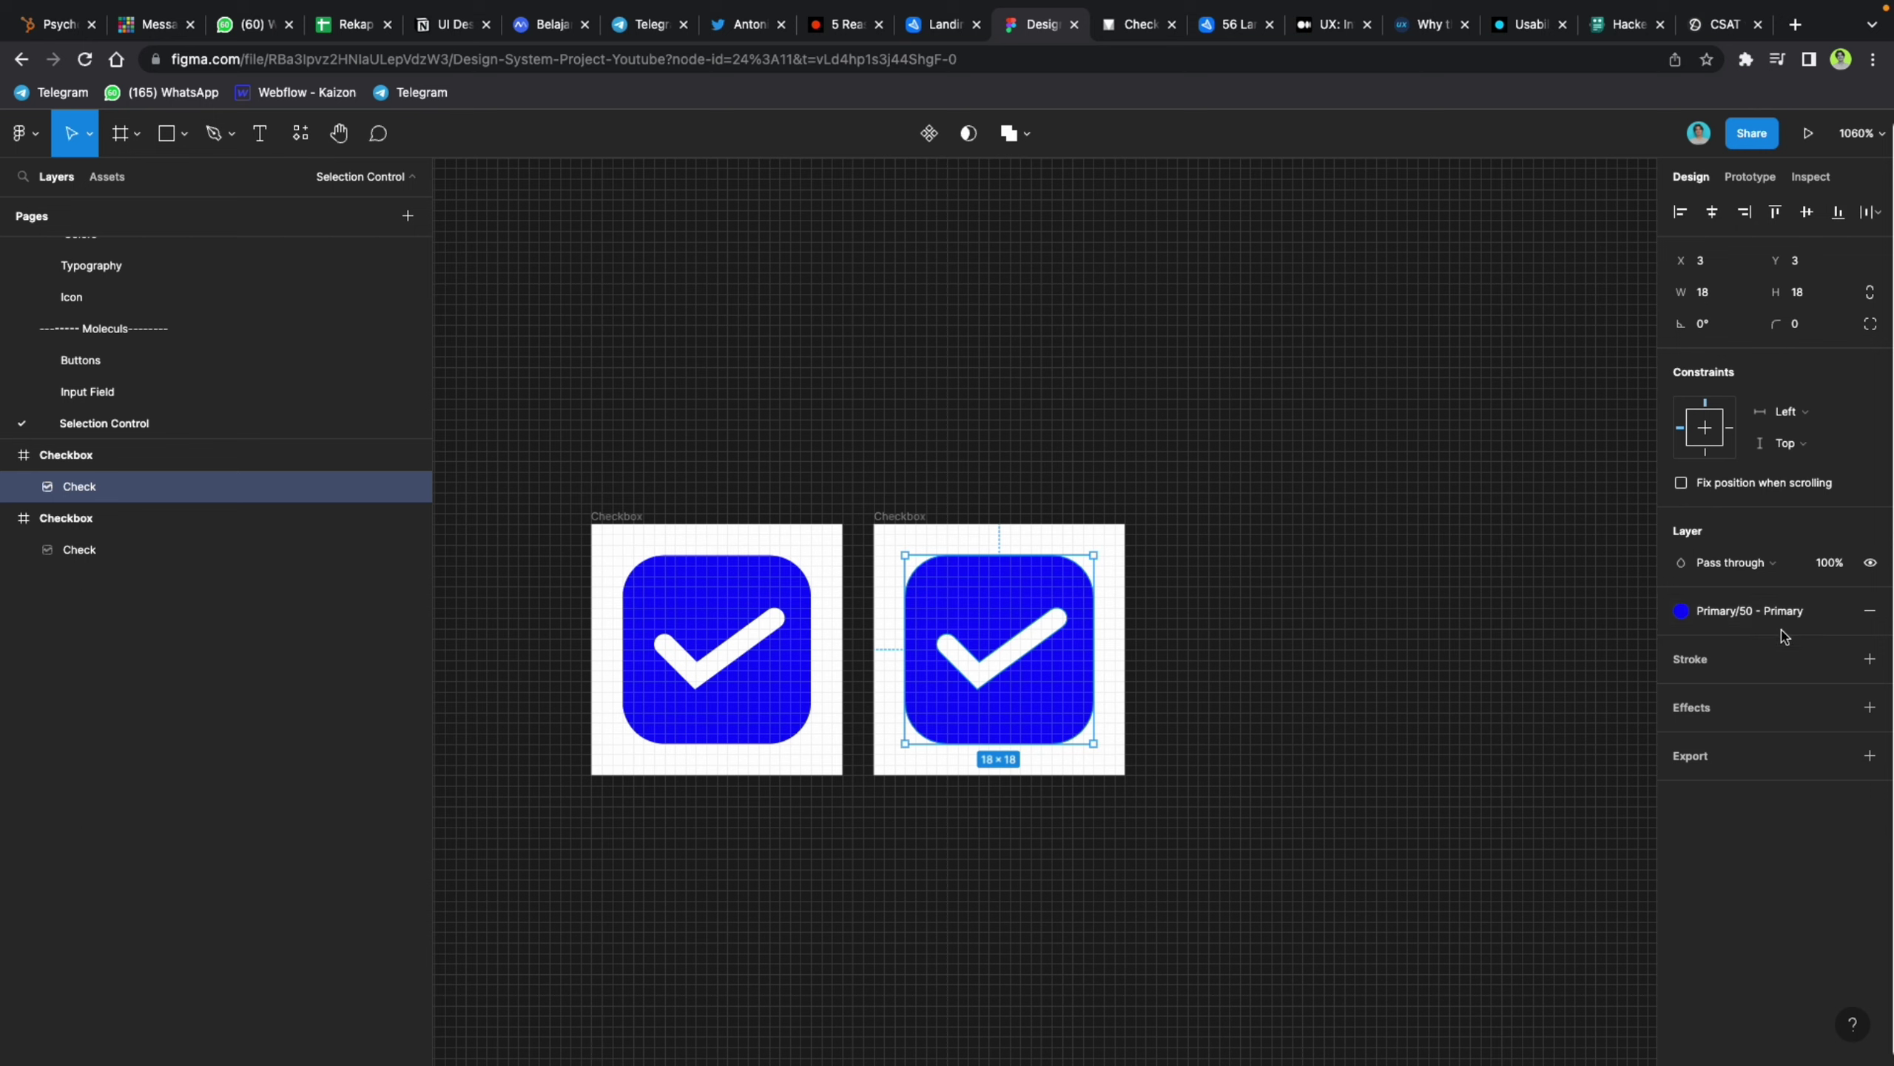
Step: Try replacing the fill with a stroke on the copy's subtracted Check shape, undoing both changes
left_click(1869, 612)
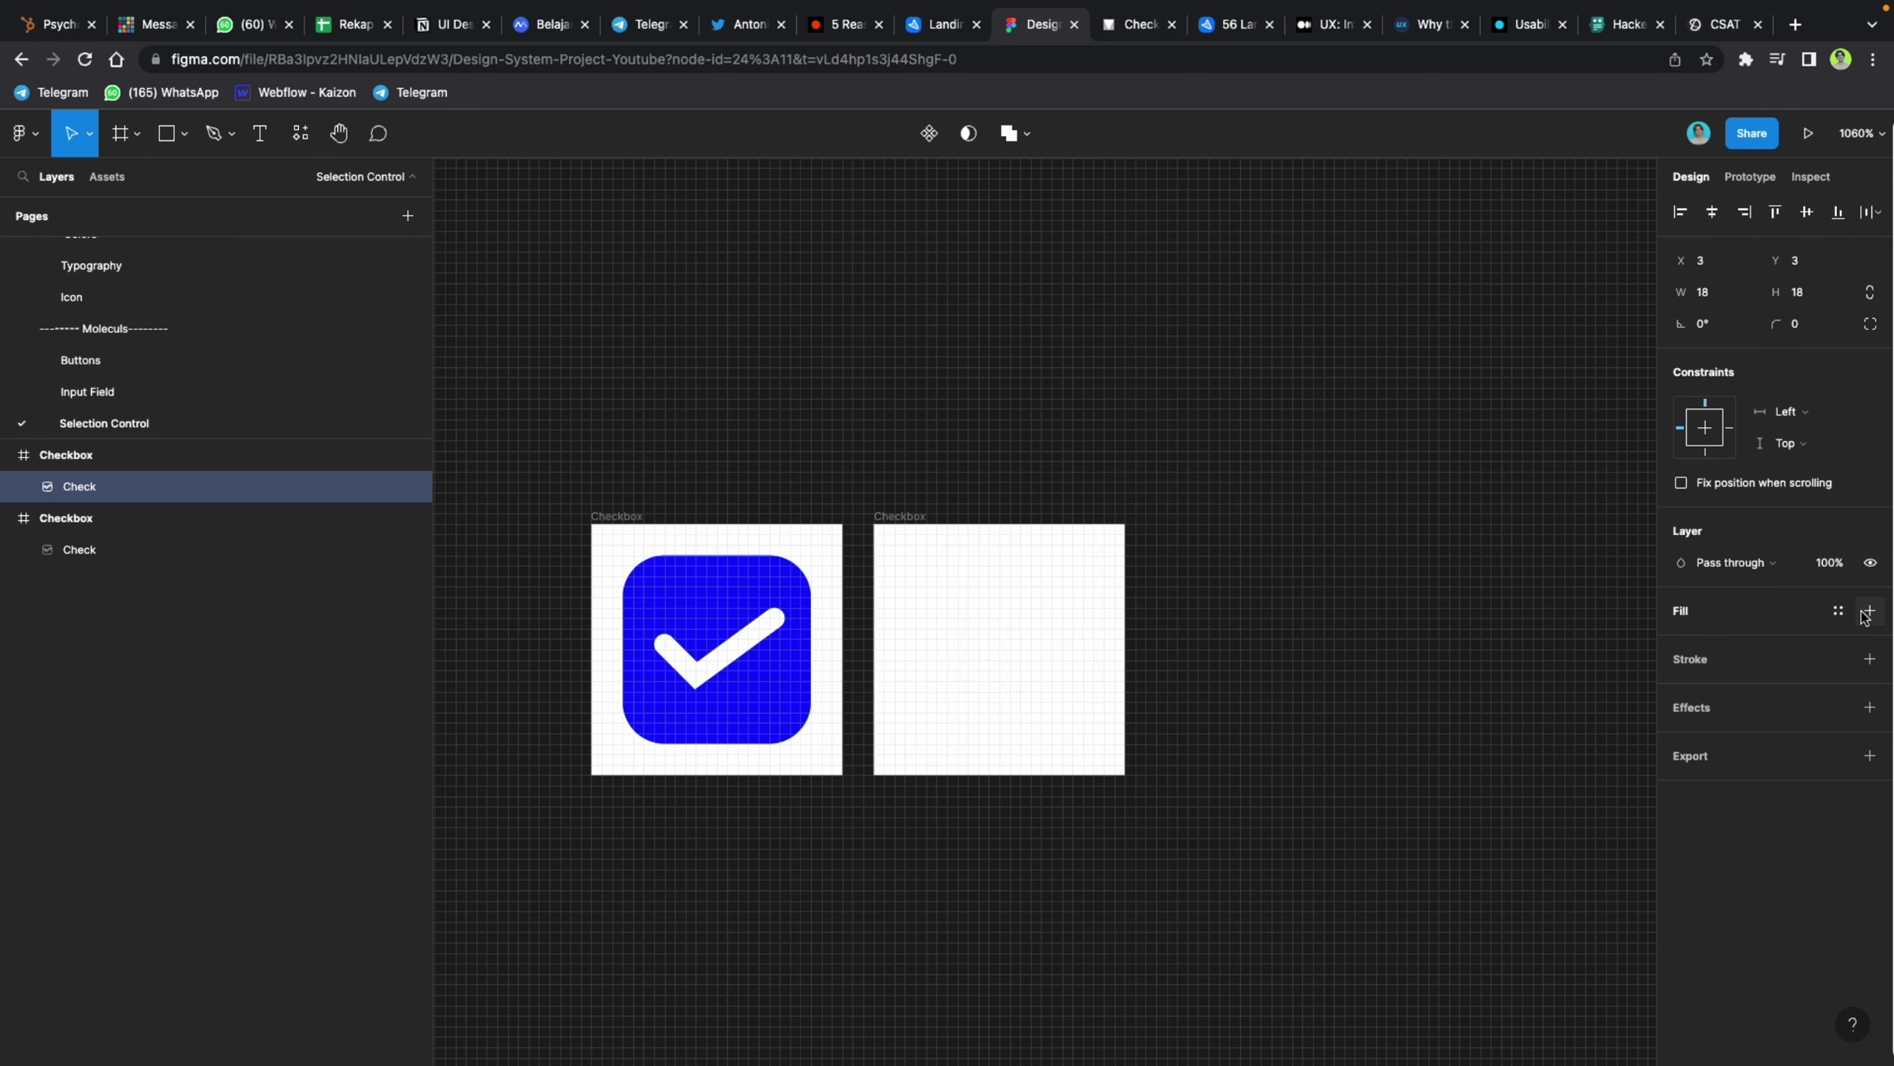
left_click(1871, 658)
key("ctrl+z")
key("ctrl+z")
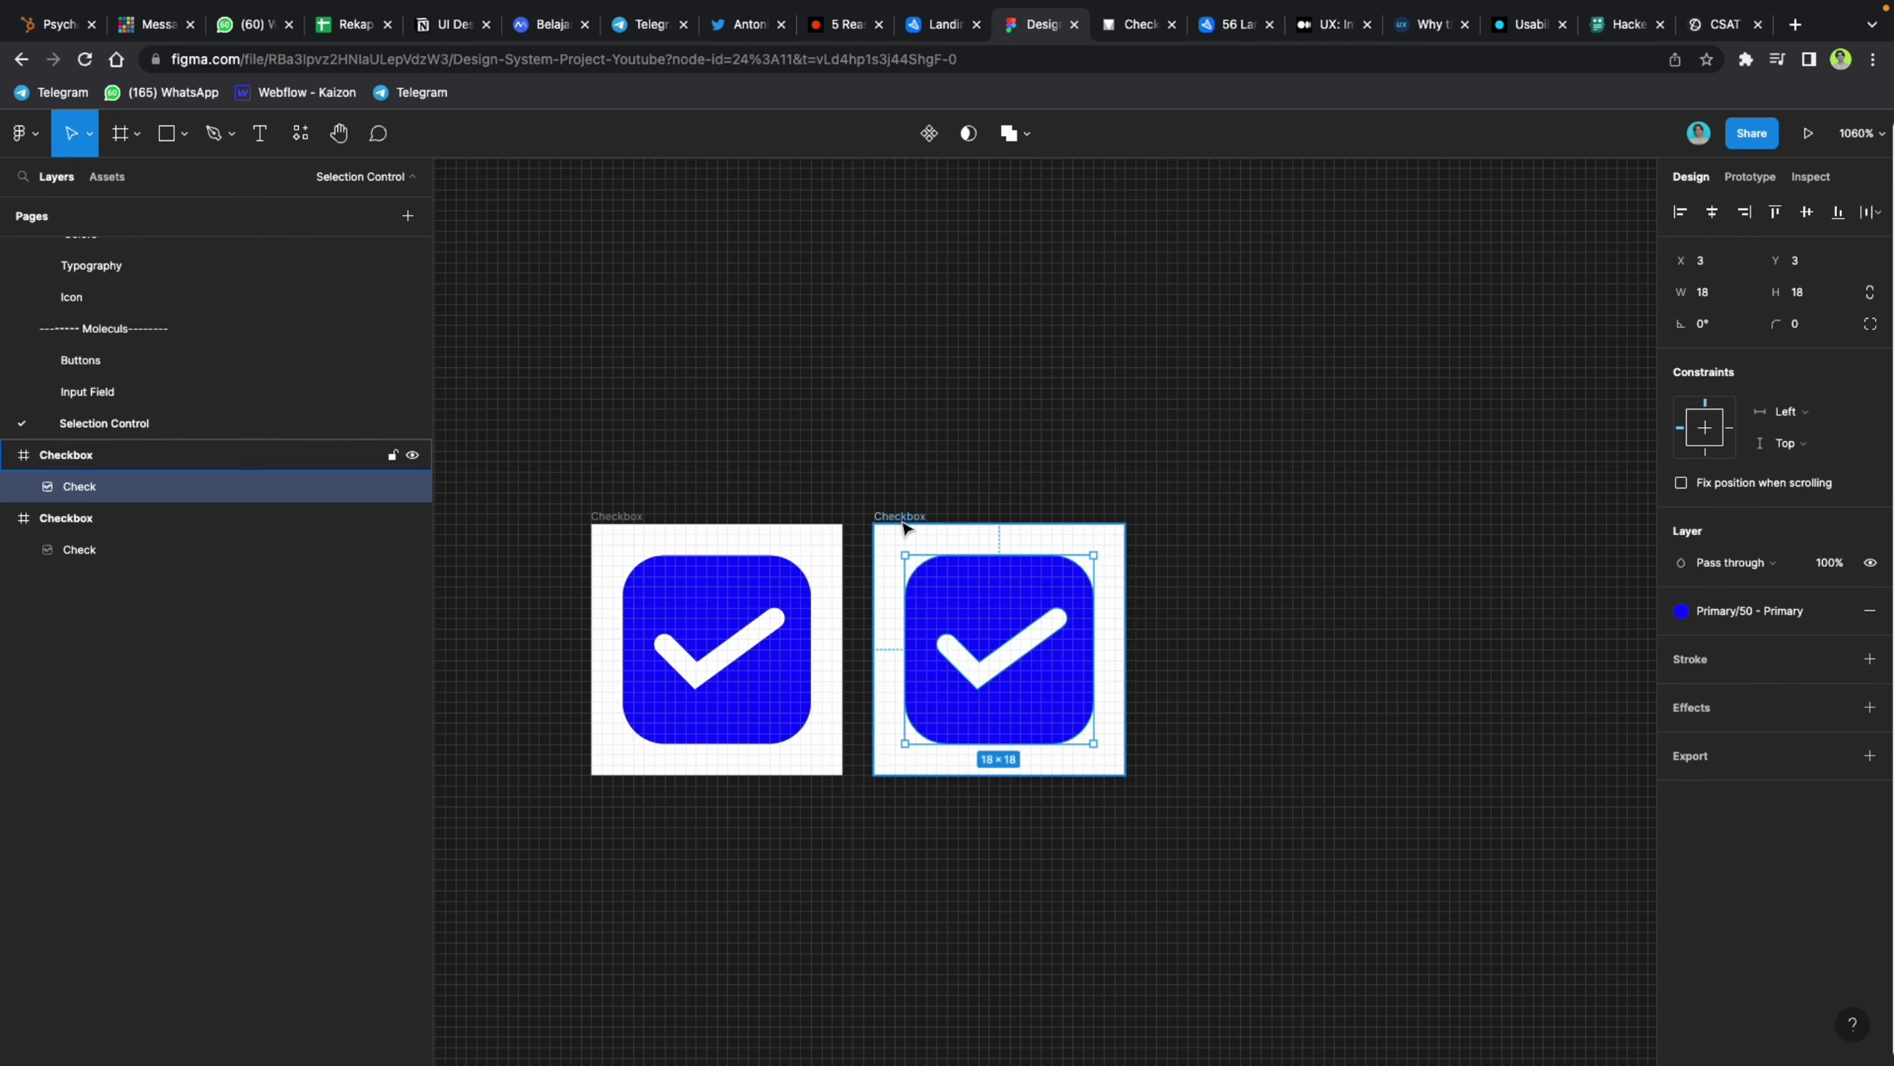
Step: Convert the copy's Check shape to a Union selection and replace its fill with an inside stroke
left_click(1008, 132)
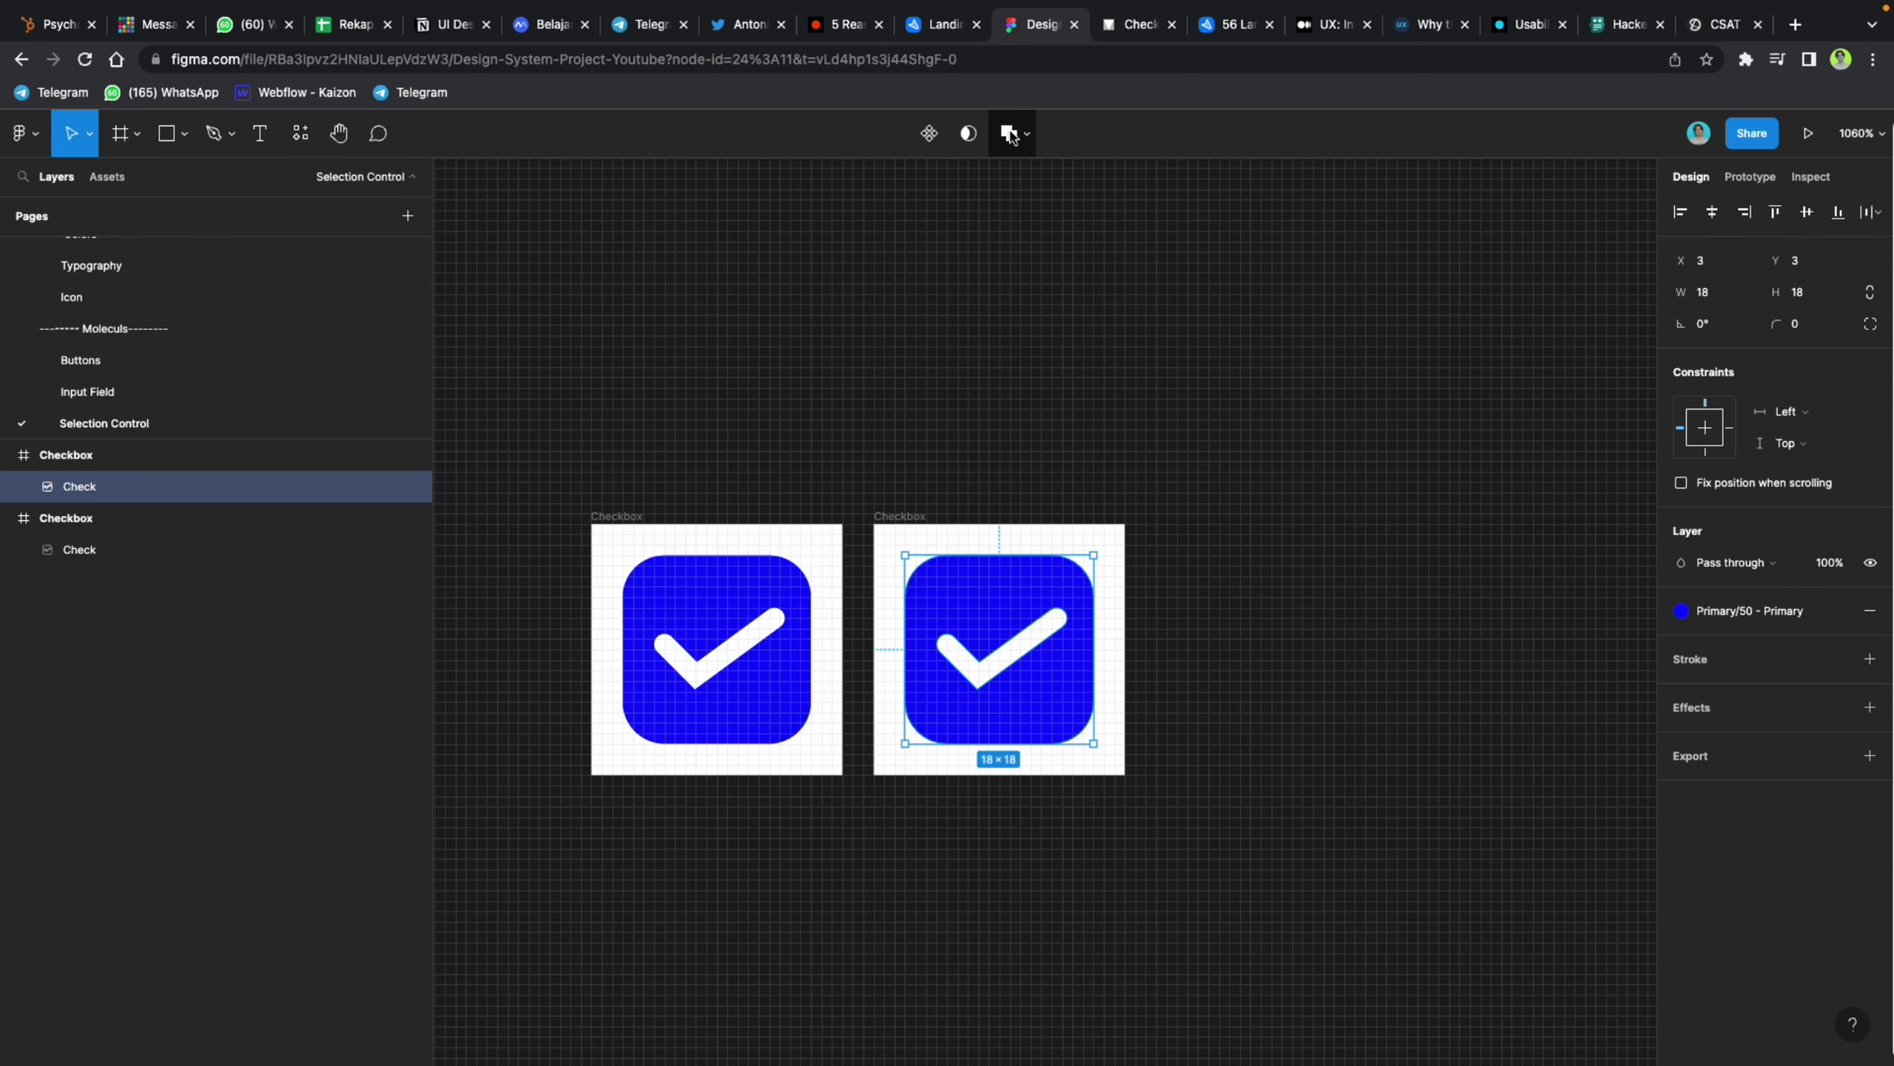
left_click(1870, 658)
left_click(1870, 610)
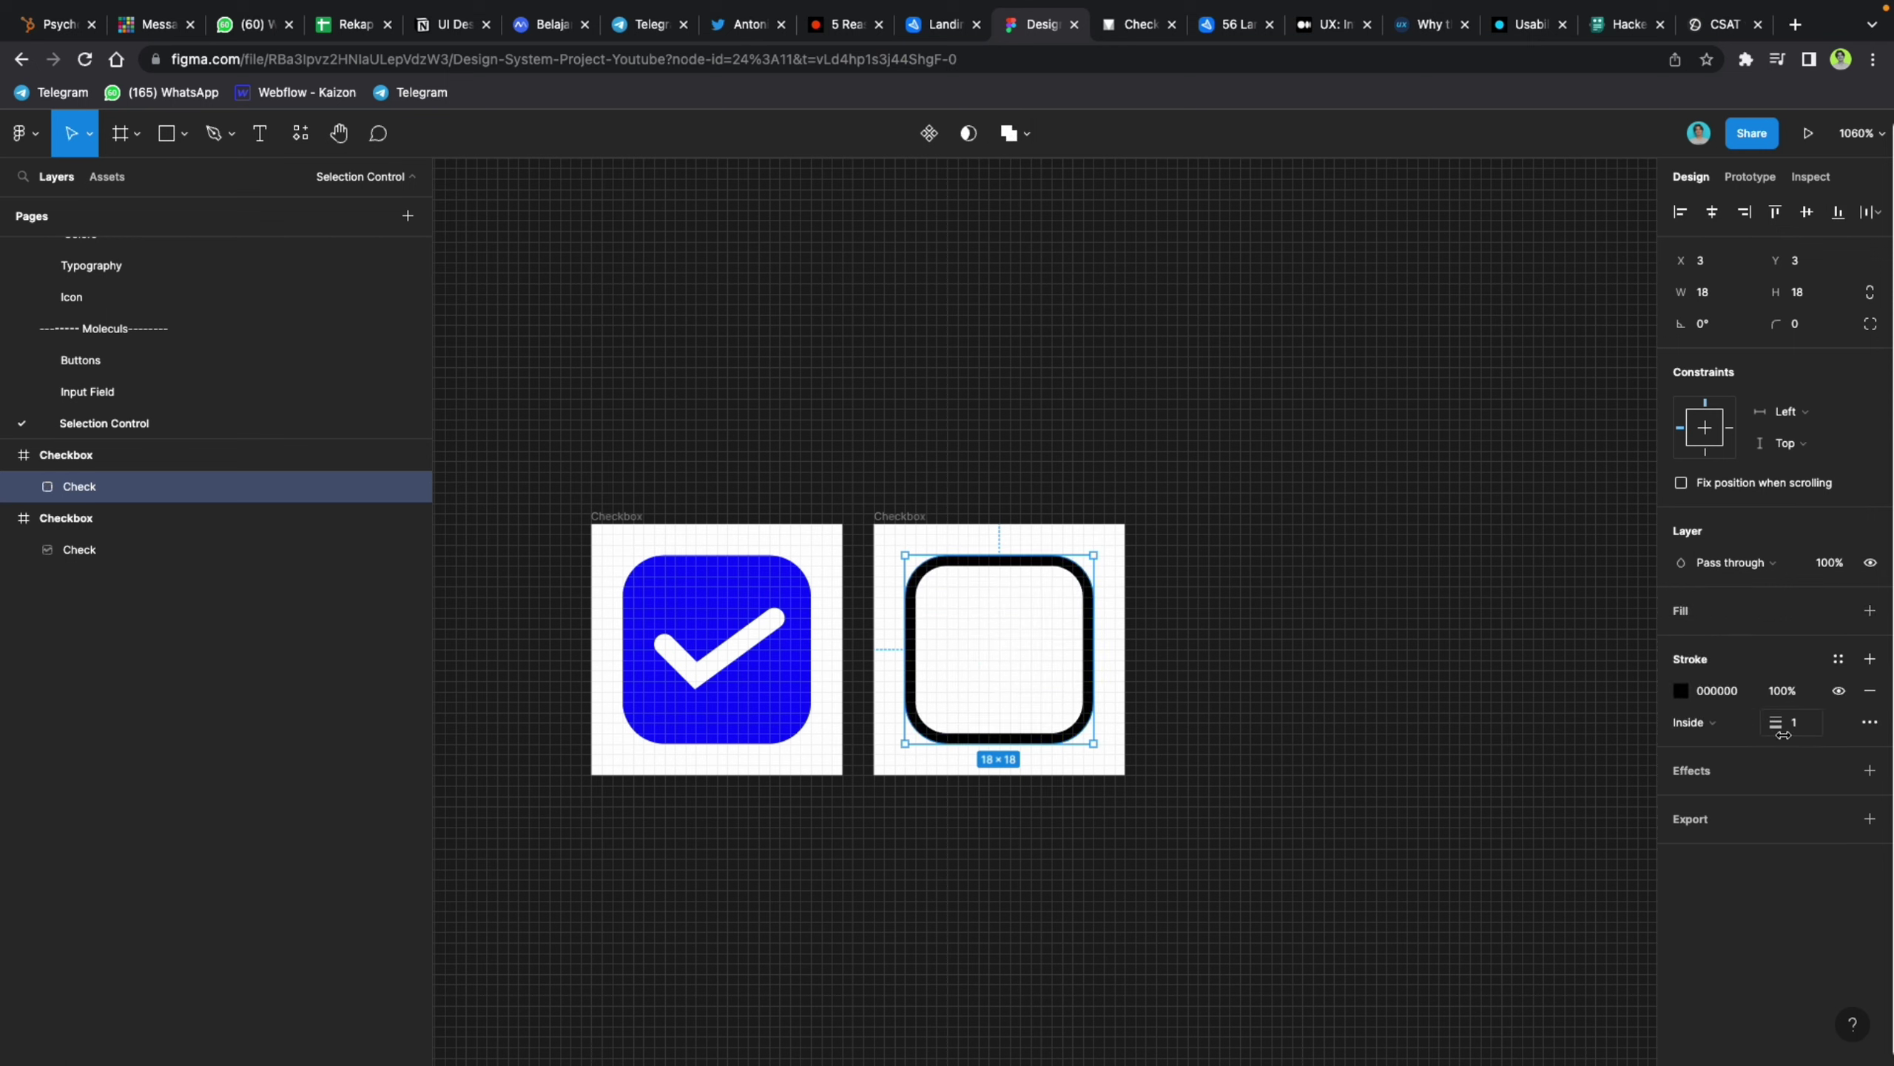
Step: Set the empty checkbox's stroke weight to 2 and apply the Black & White/40 colour style to it
left_click(1817, 730)
key("Return")
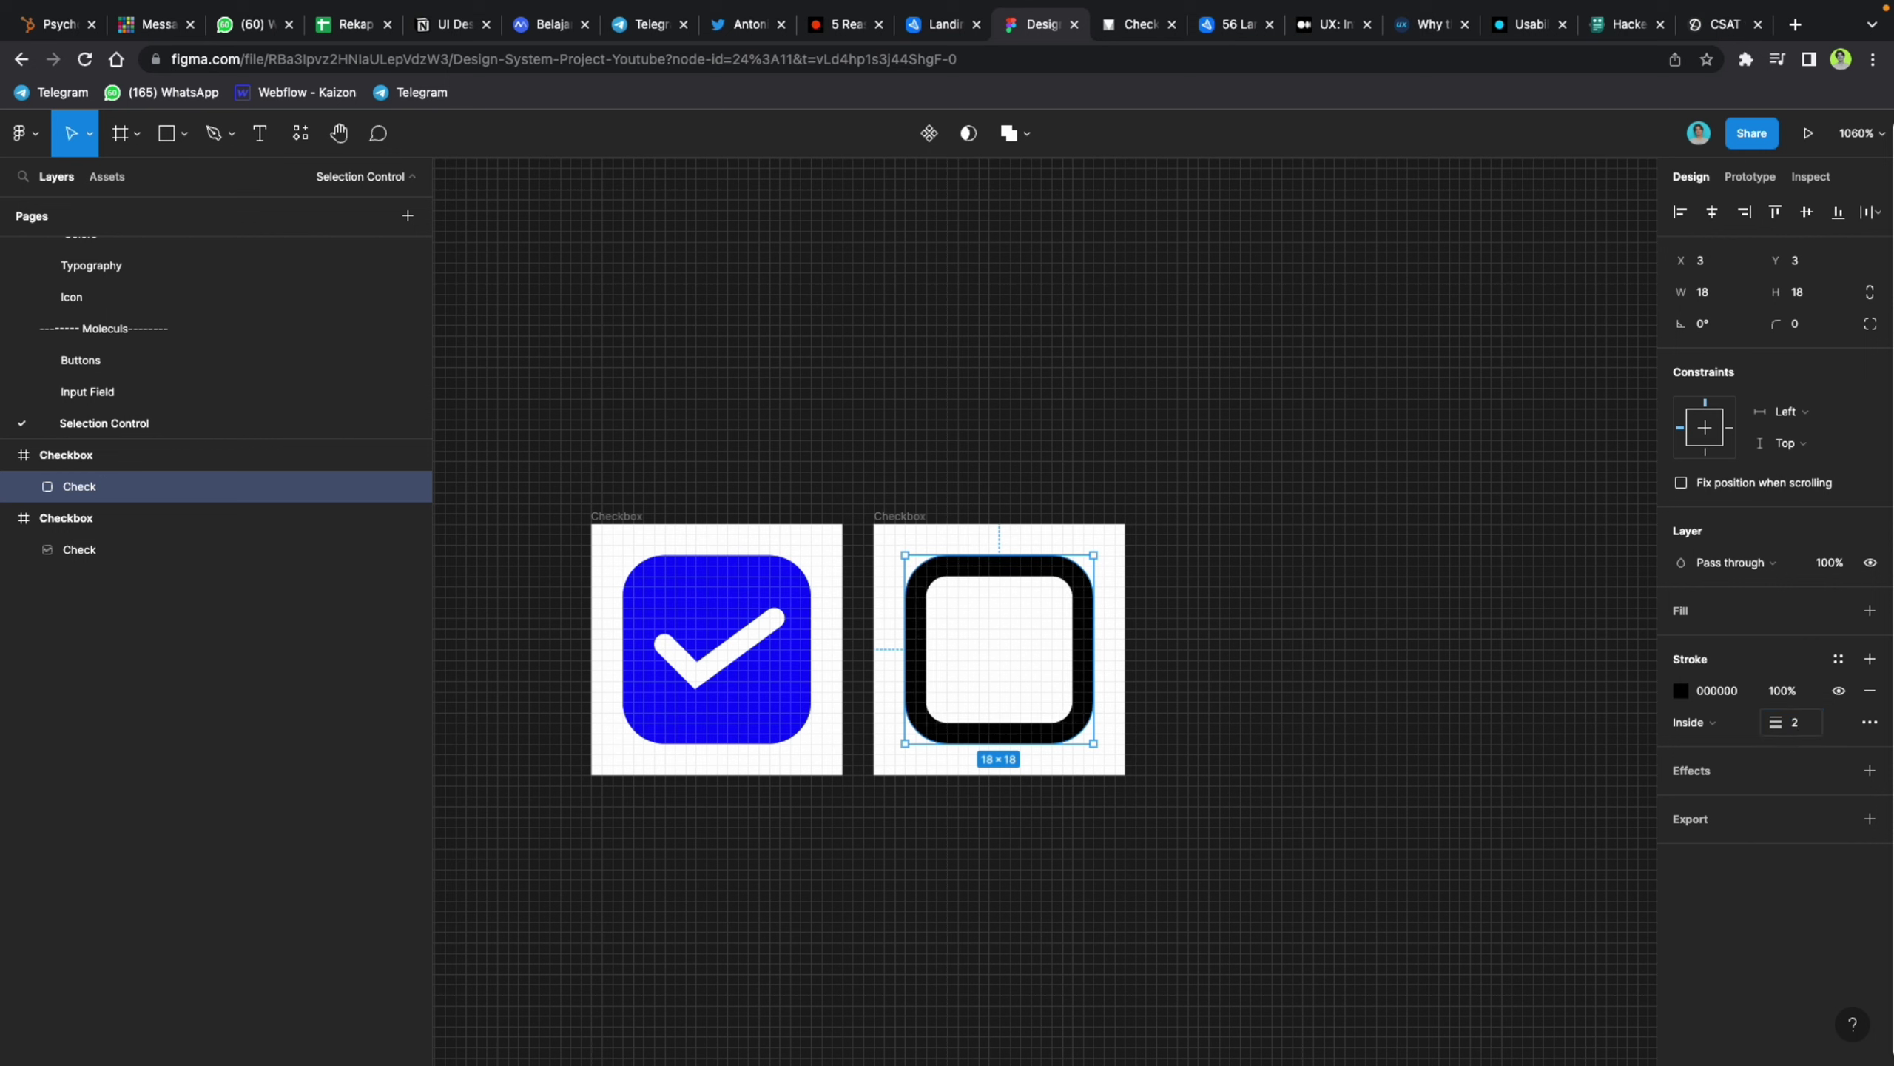
left_click(1838, 658)
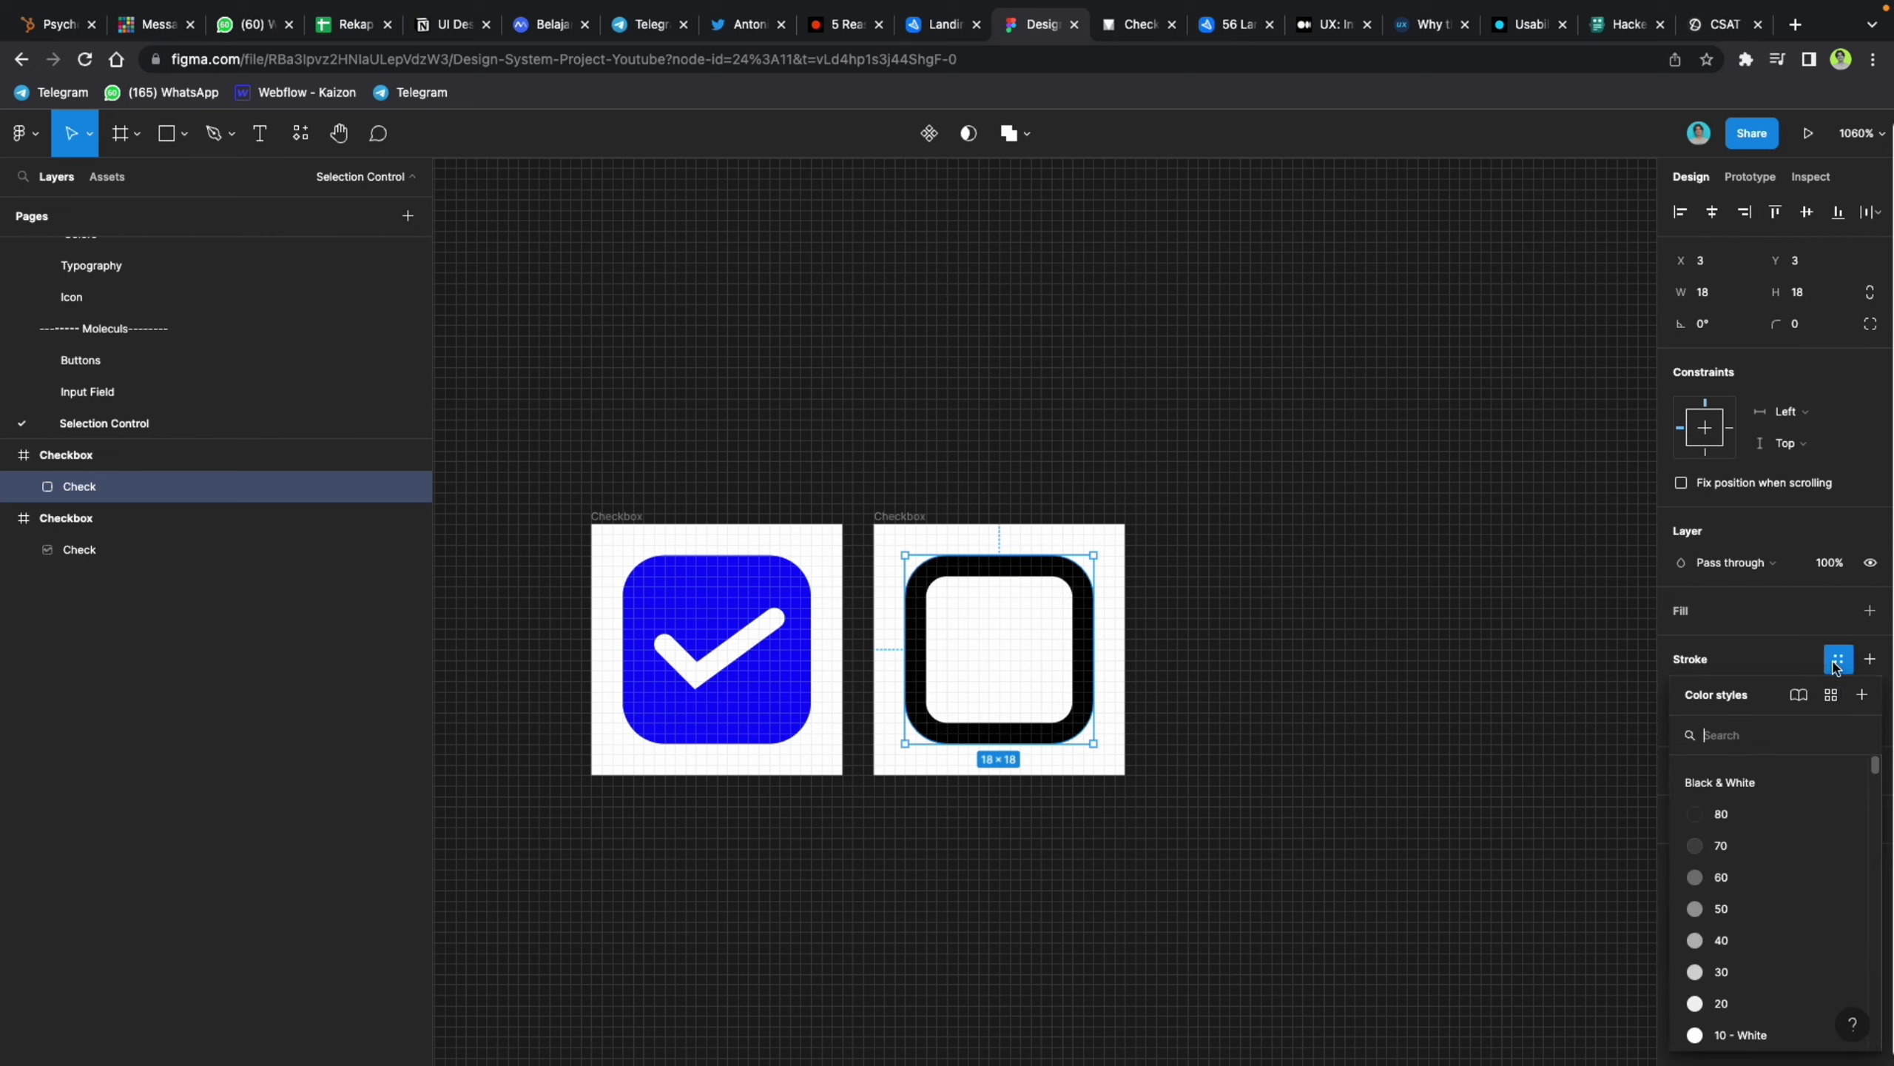
scroll(1775, 881, "down", 1)
left_click(1740, 899)
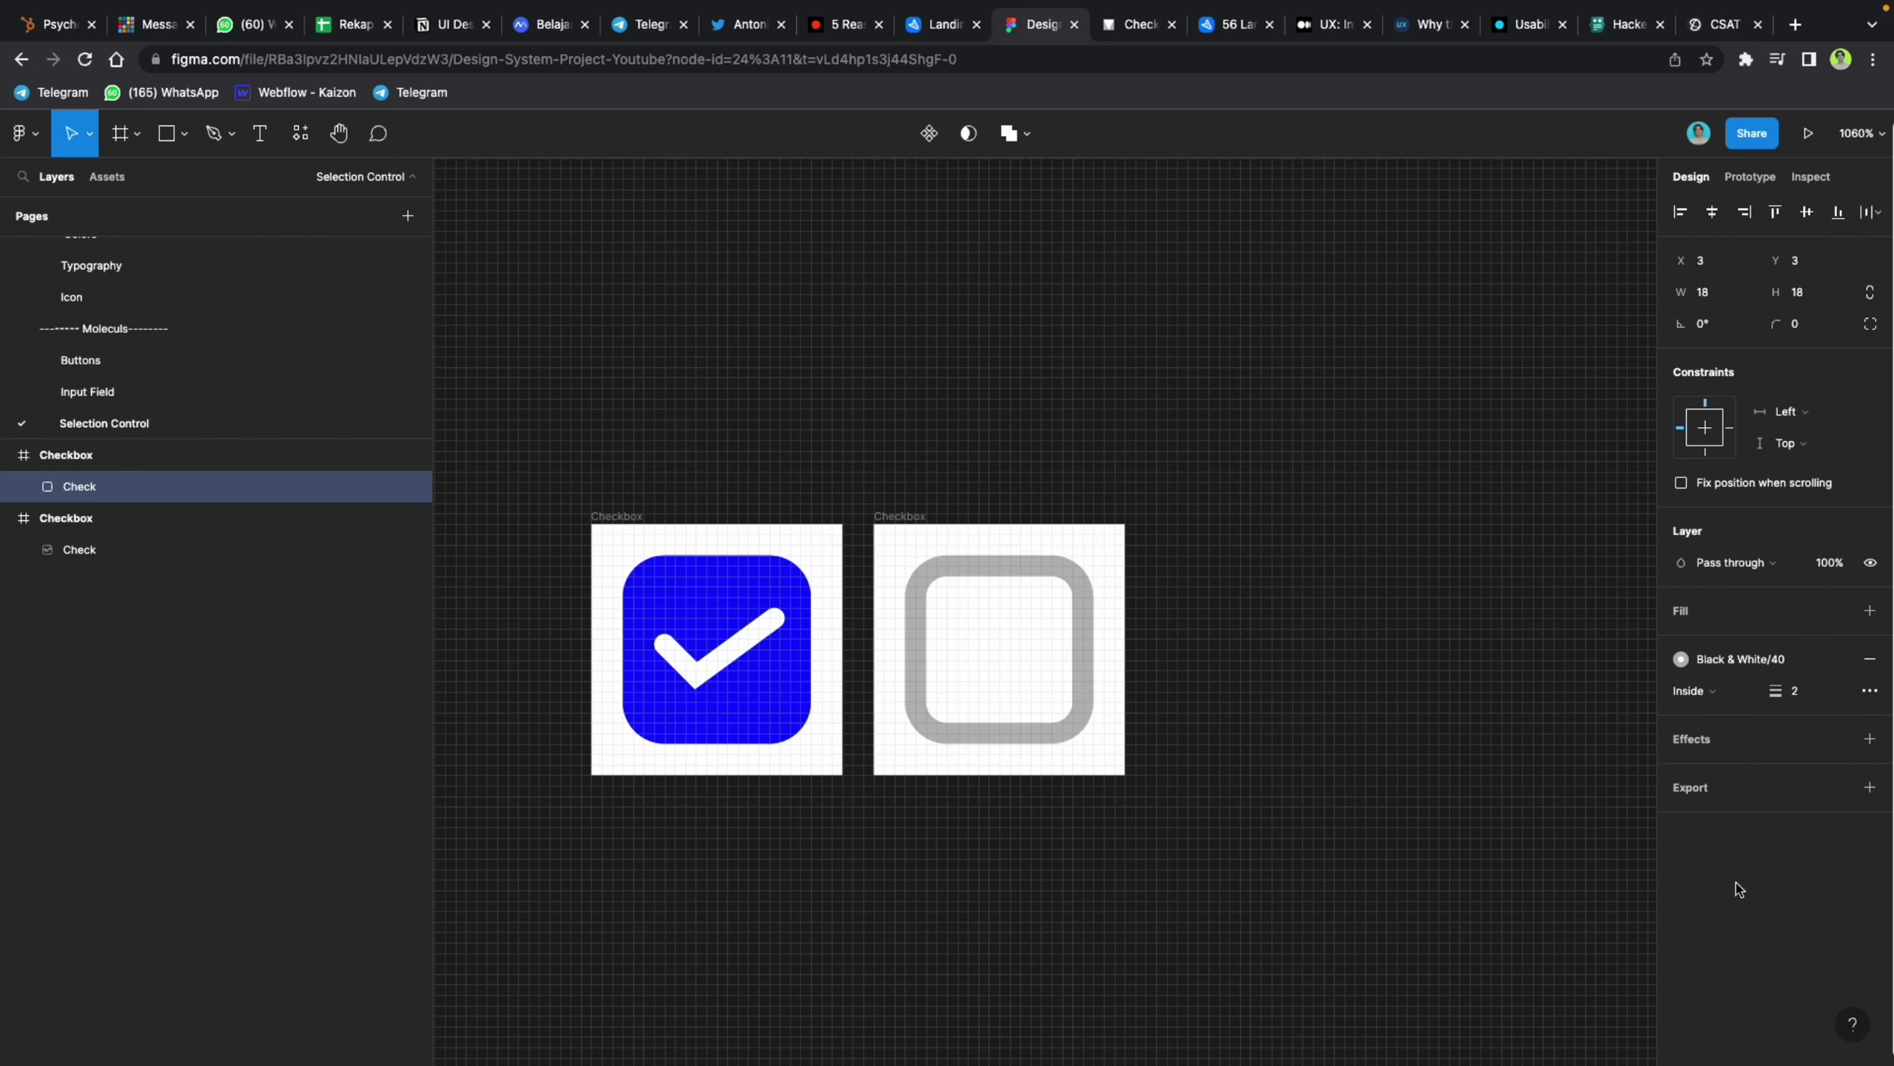
left_click(1261, 740)
scroll(1261, 741, "down", 5)
scroll(828, 672, "right", 3)
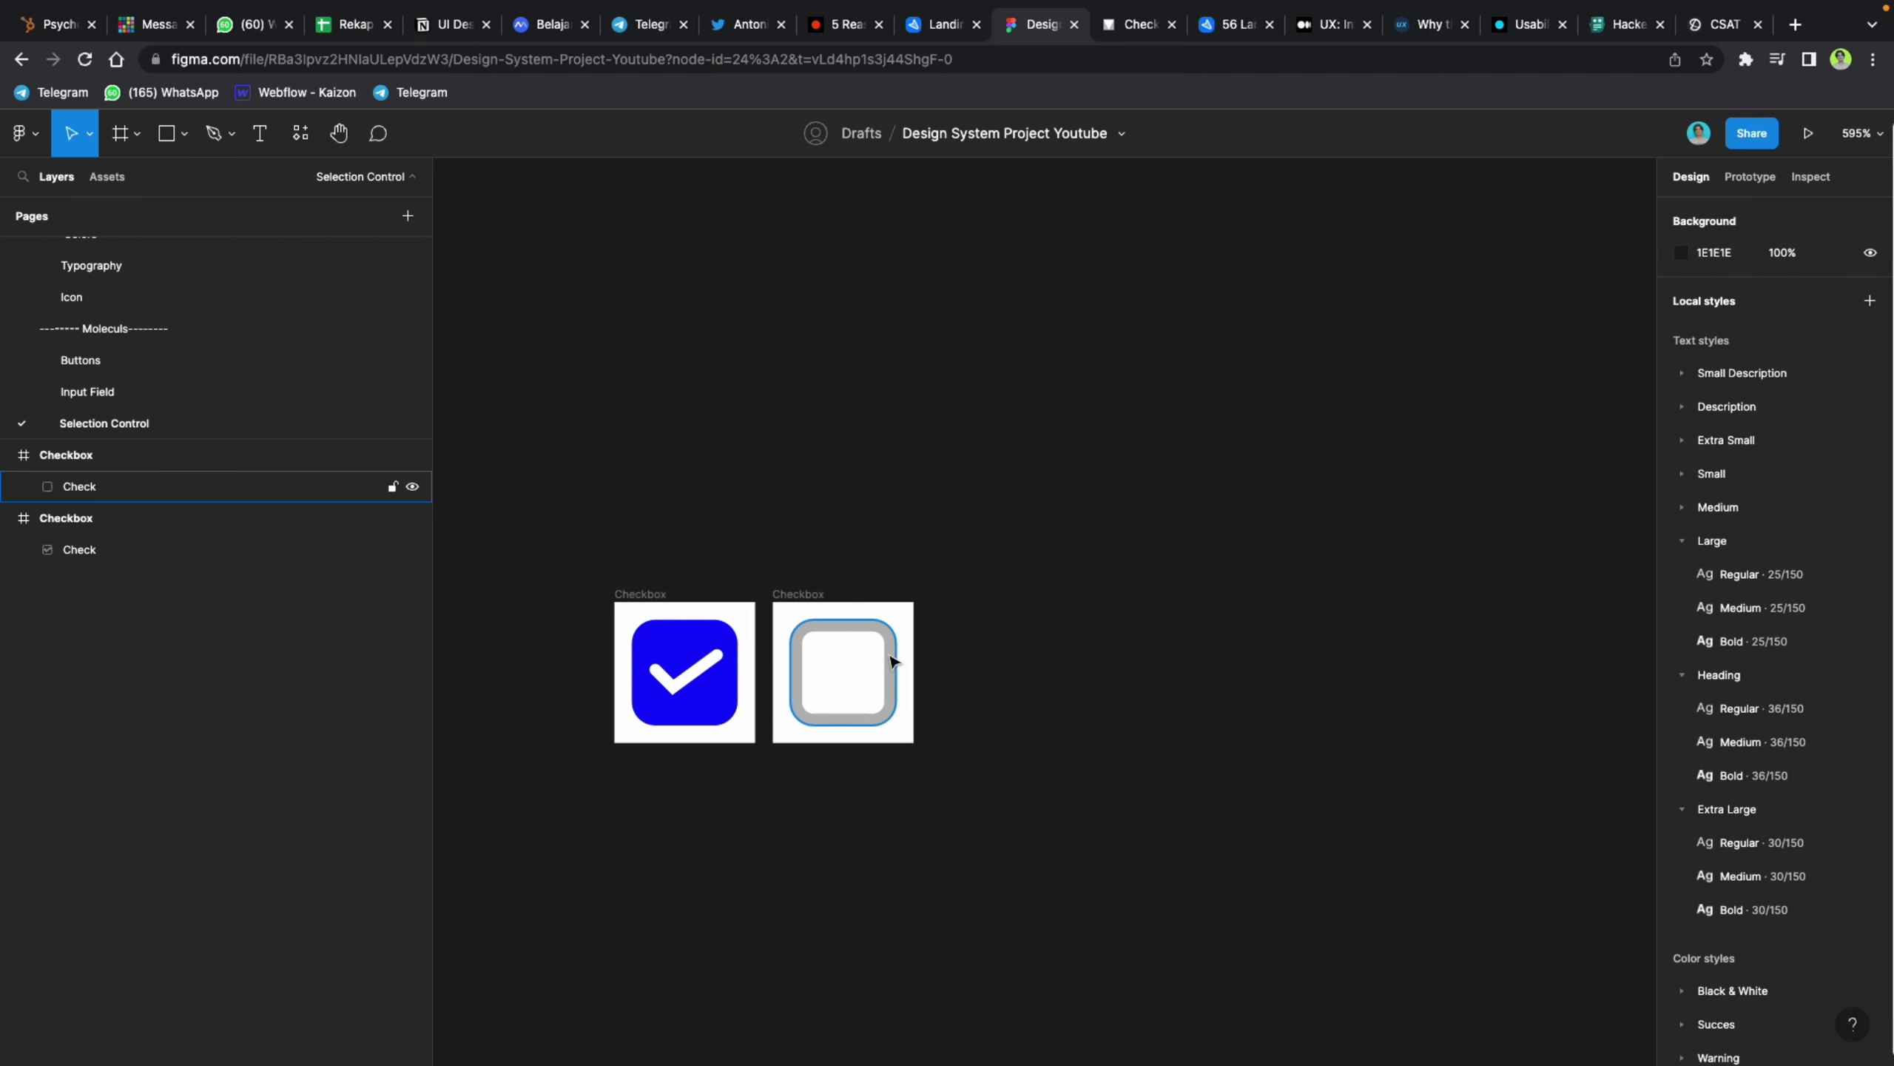
scroll(642, 598, "up", 1)
left_click(638, 592)
scroll(637, 592, "up", 1)
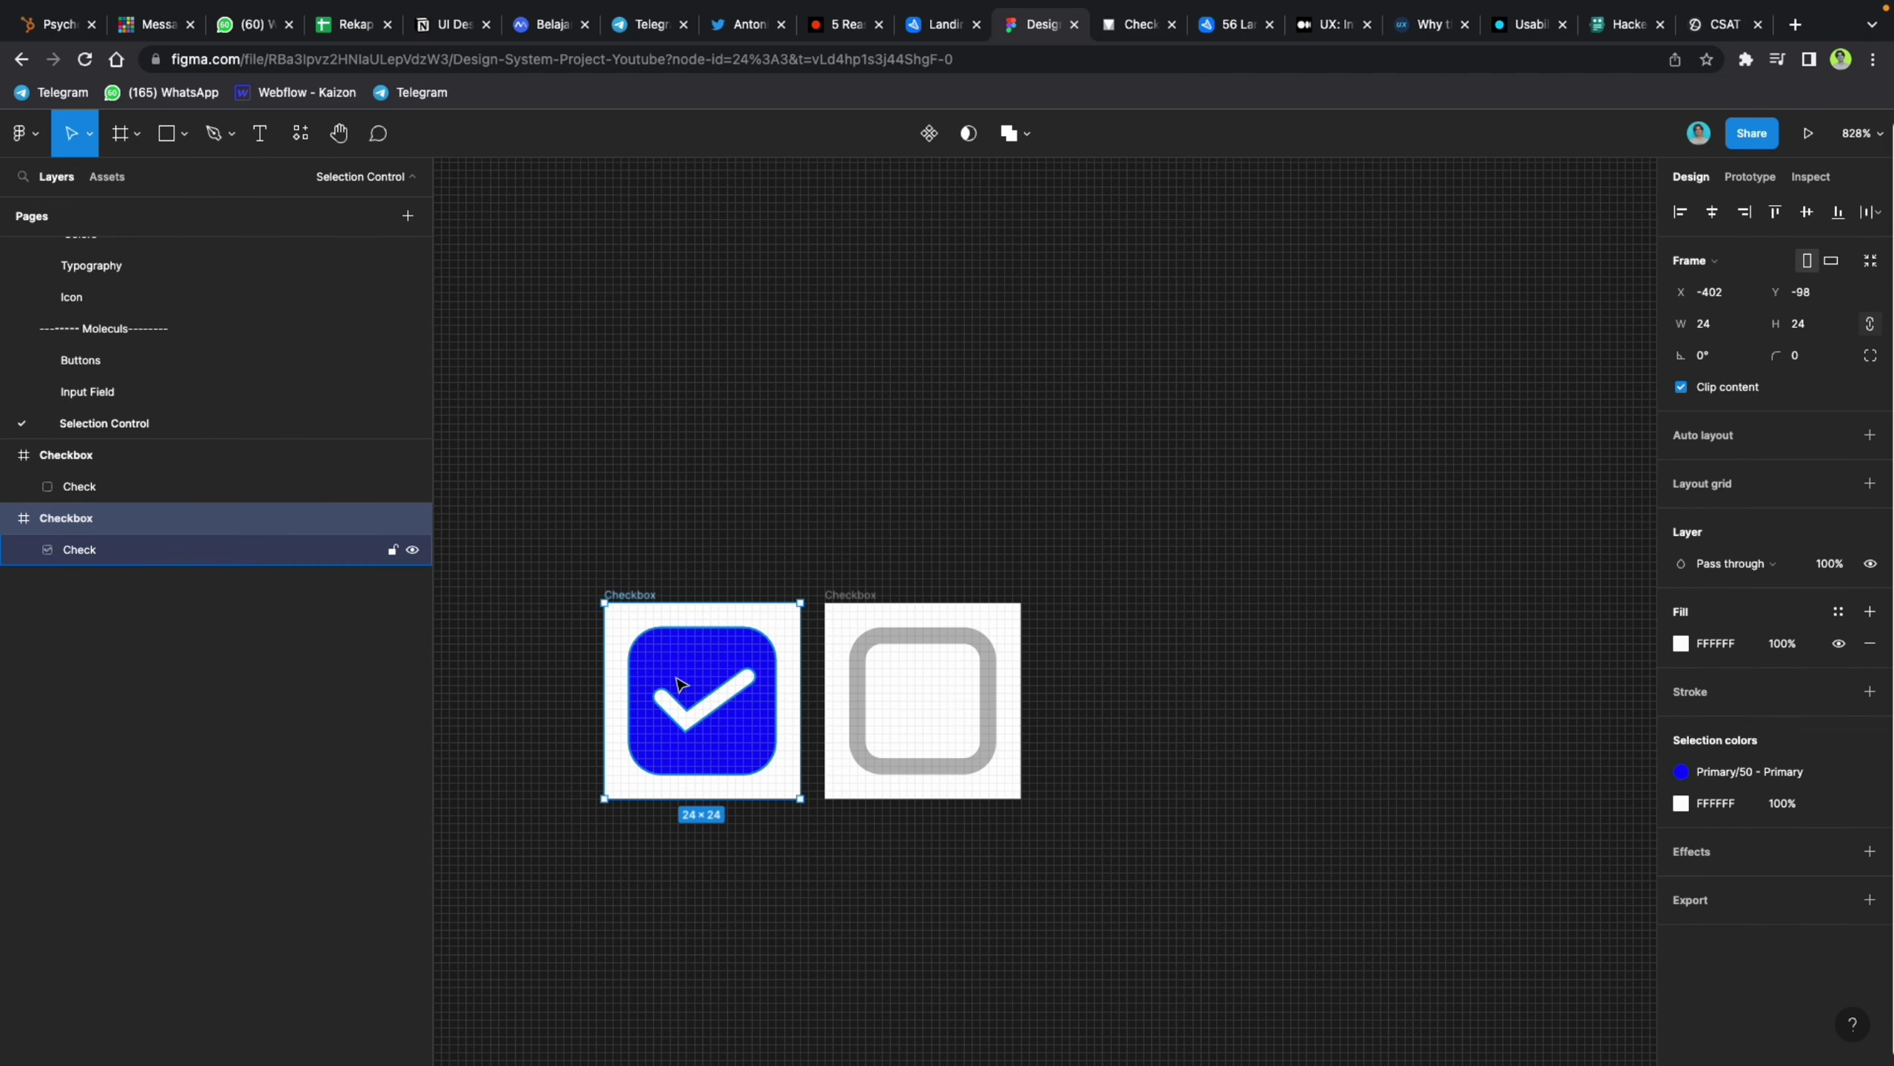
left_click(684, 685)
left_click(857, 667)
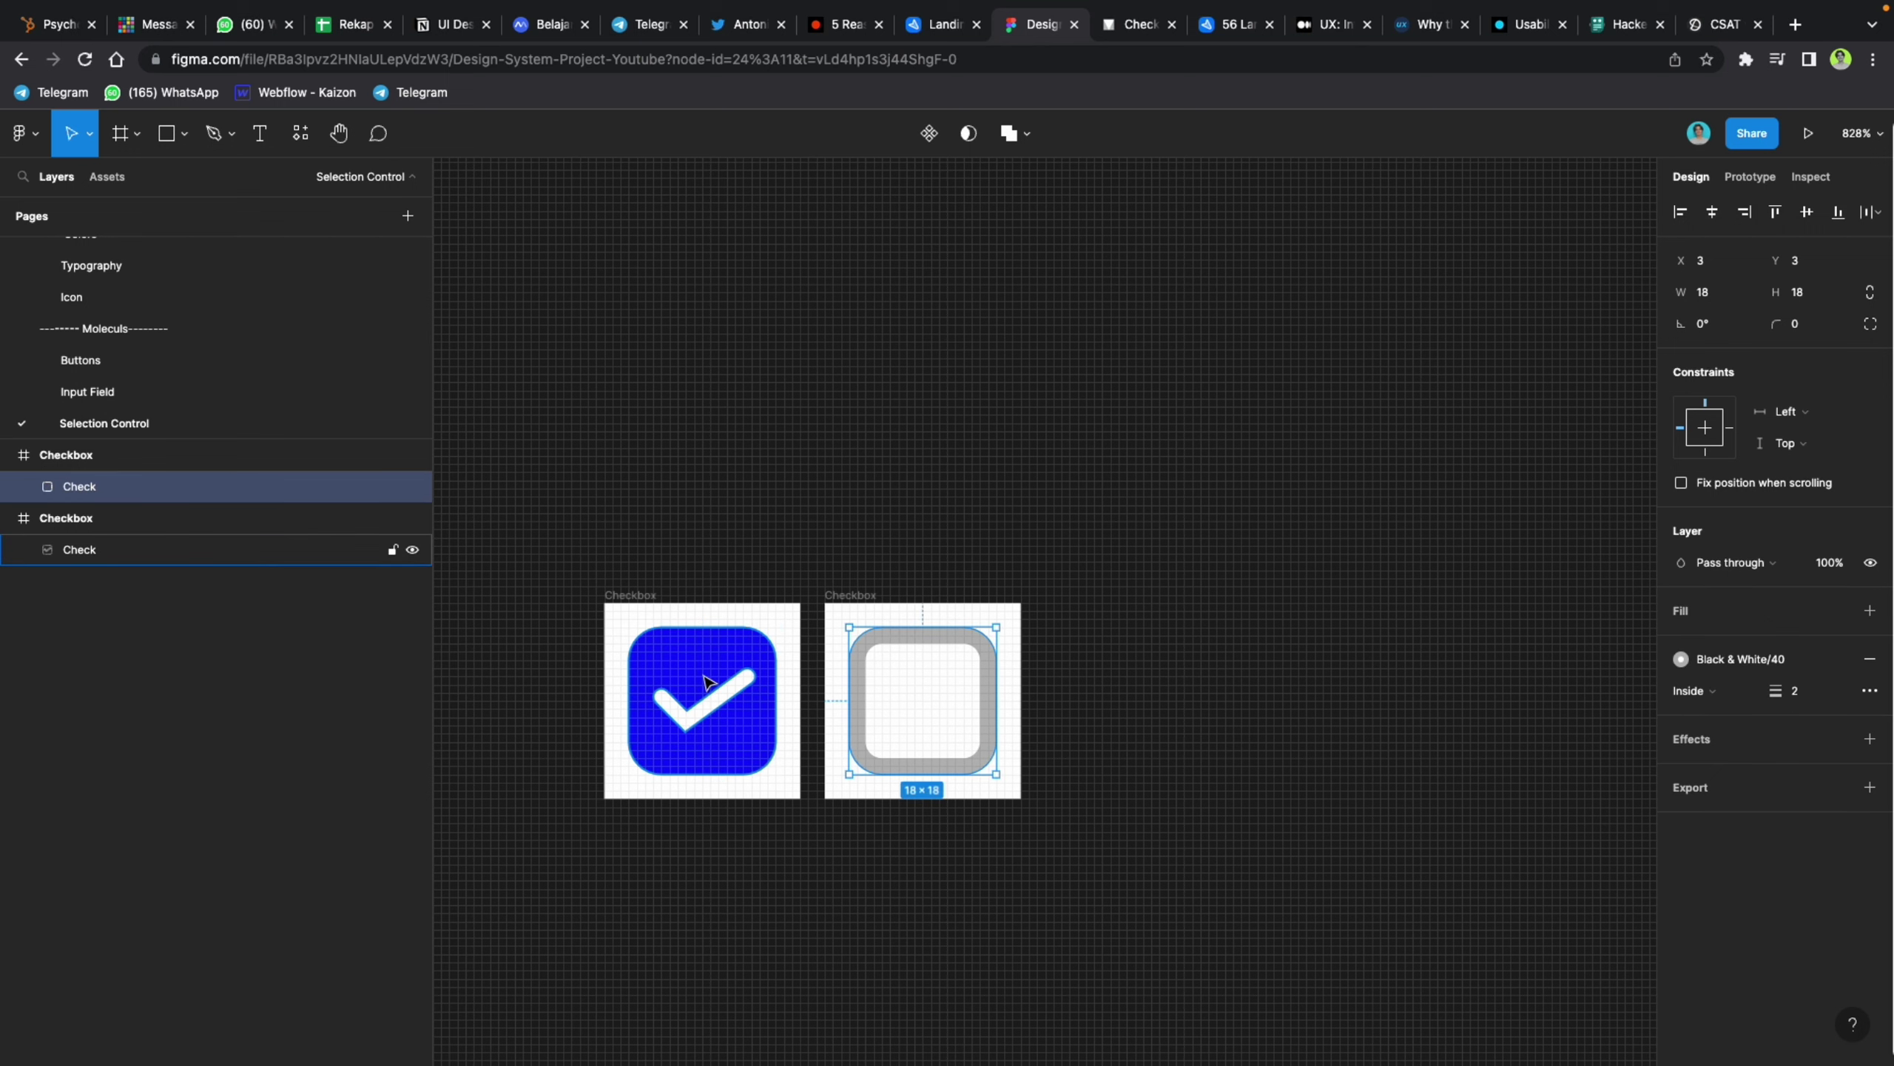
left_click(695, 668)
Step: Select the checked and the unchecked Checkbox frames together
left_click(617, 595)
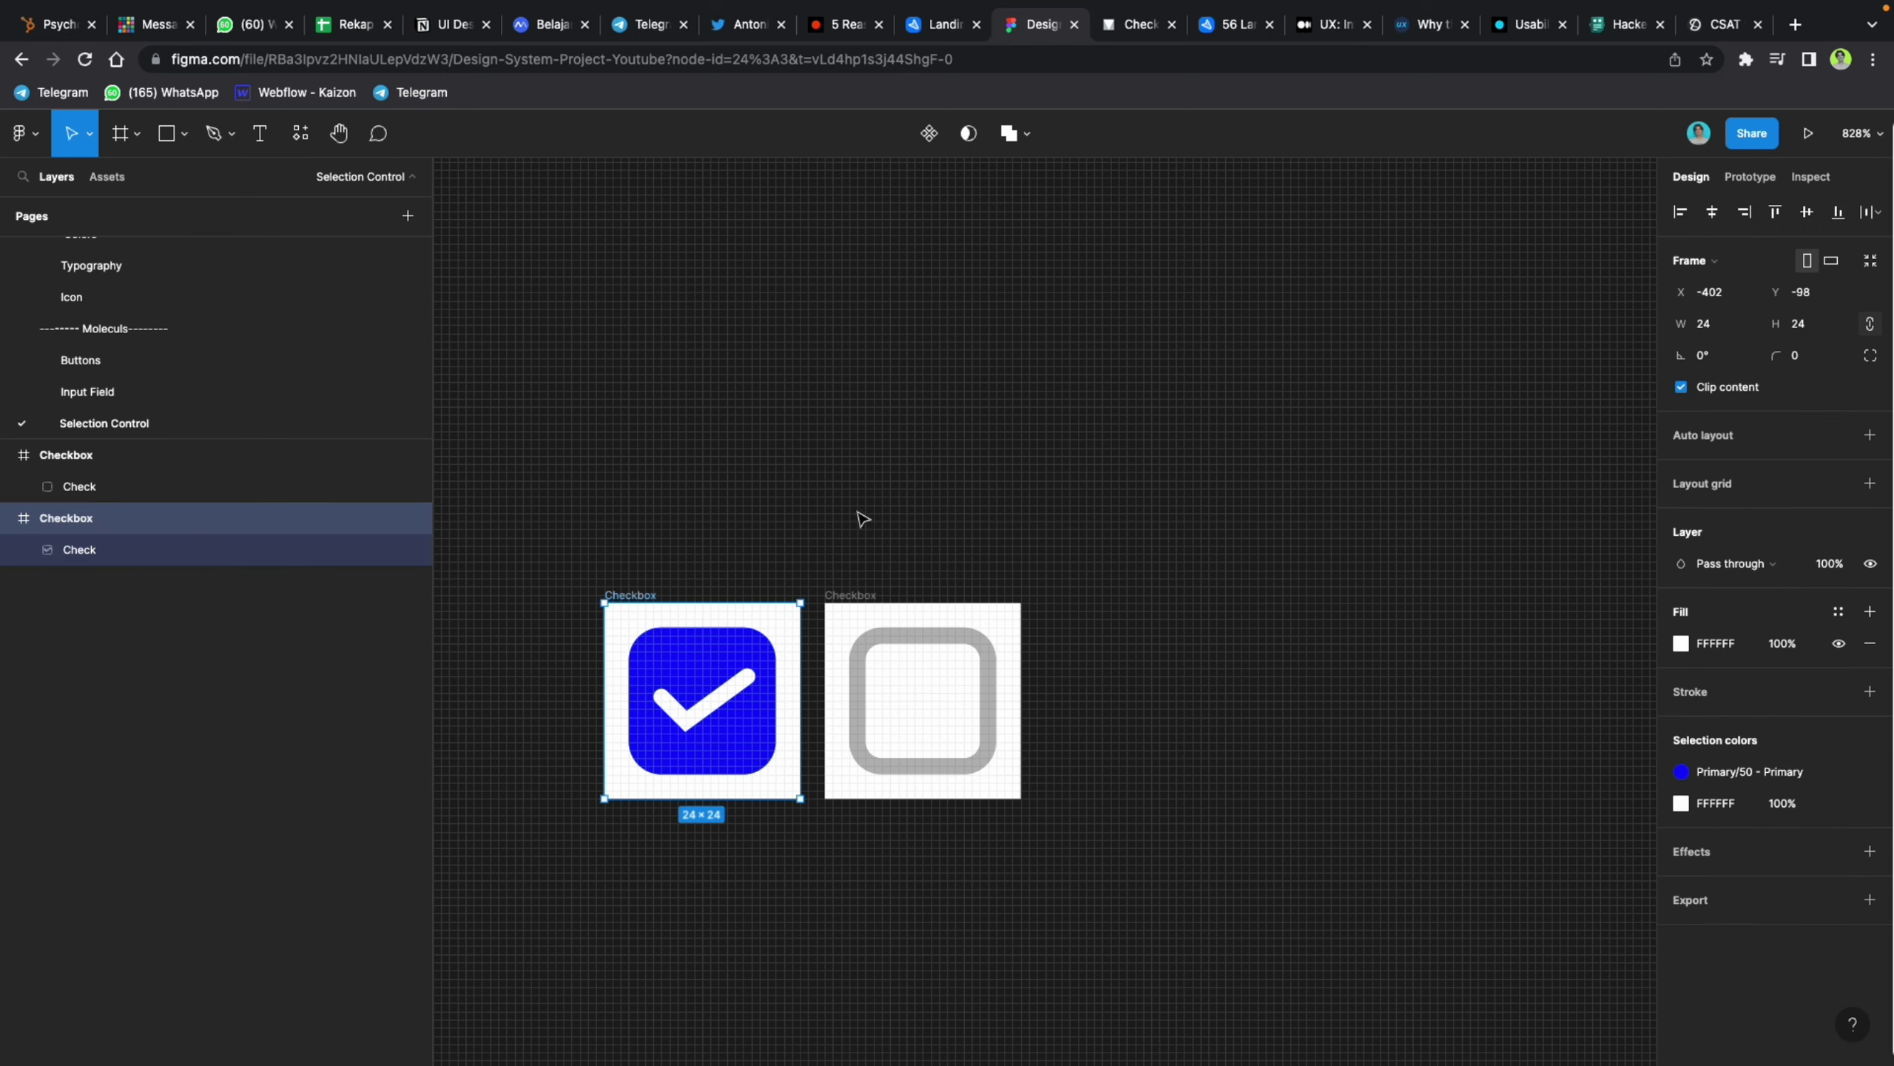
left_click(850, 598, "shift")
left_click(869, 396)
left_click(636, 596)
left_click(846, 595, "shift")
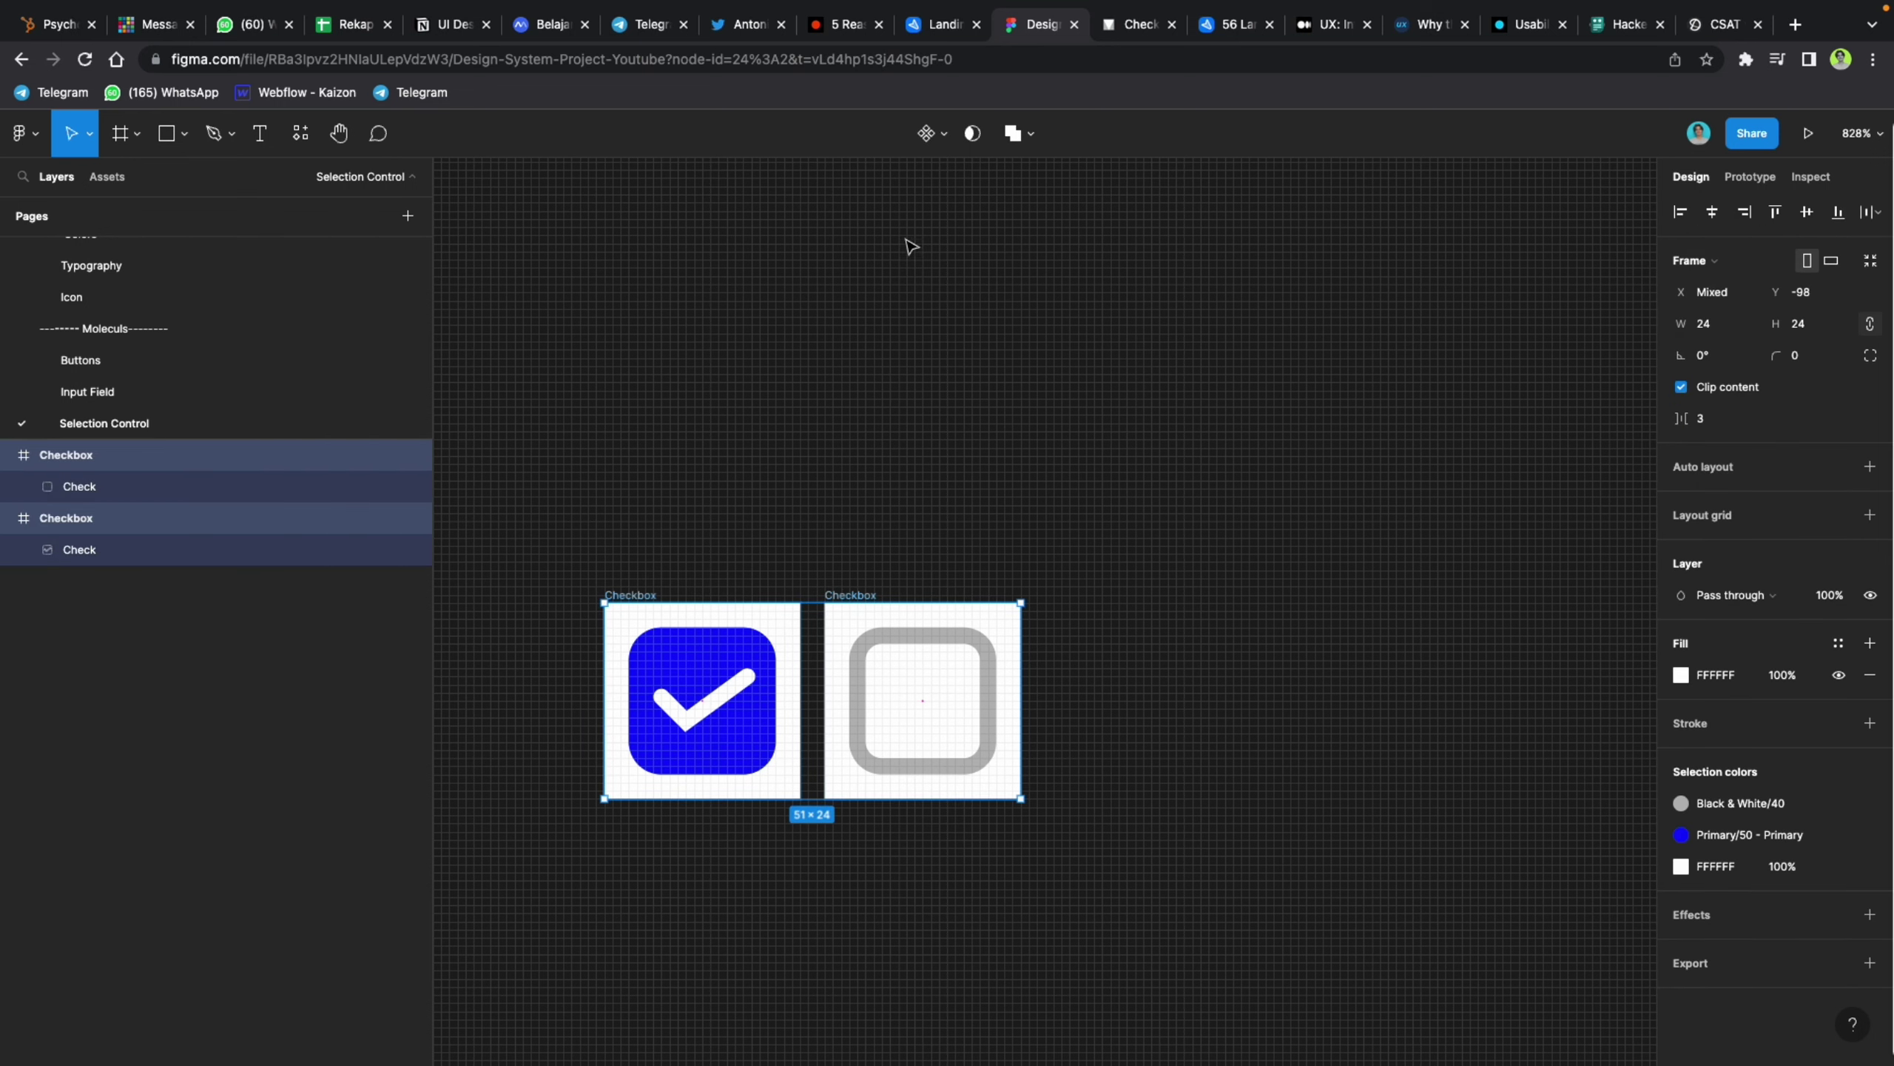
Step: Try the Create multiple components command on the two selected frames, undoing it
left_click(944, 138)
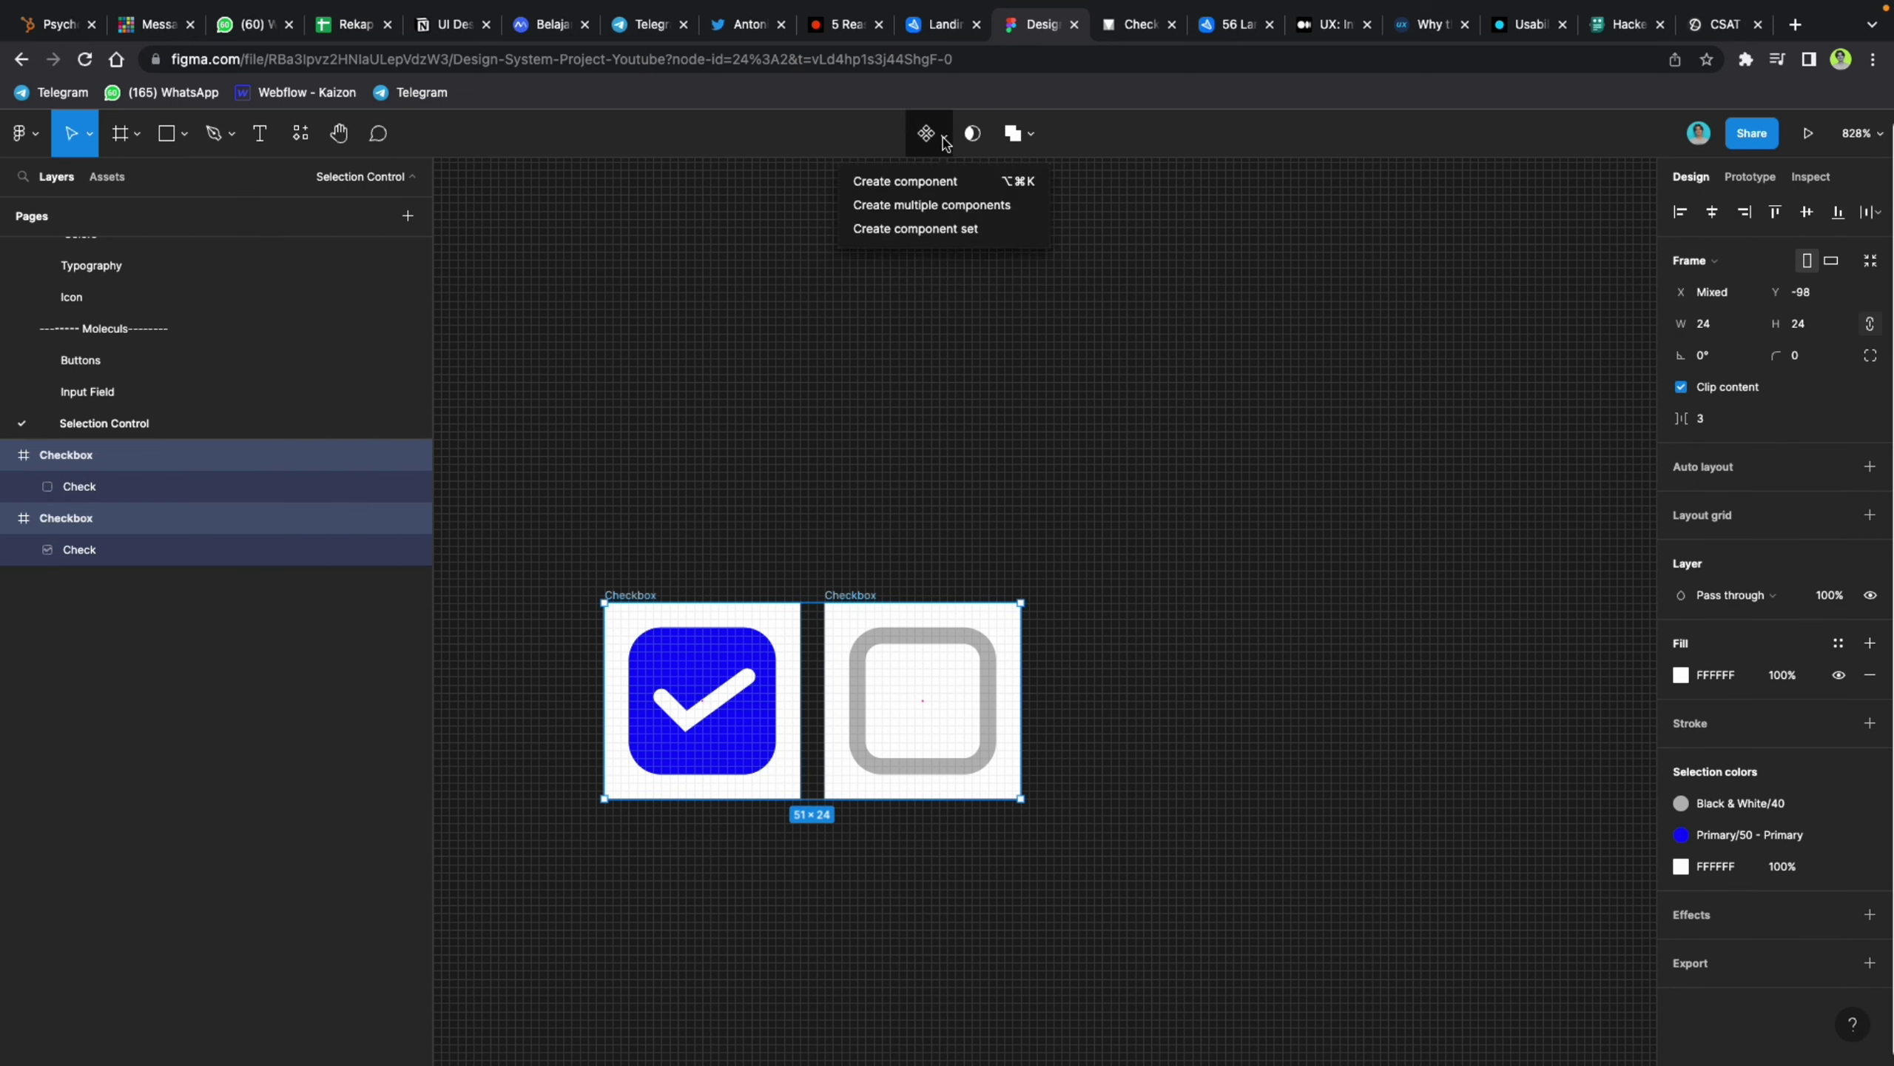
left_click(925, 205)
key("super+z")
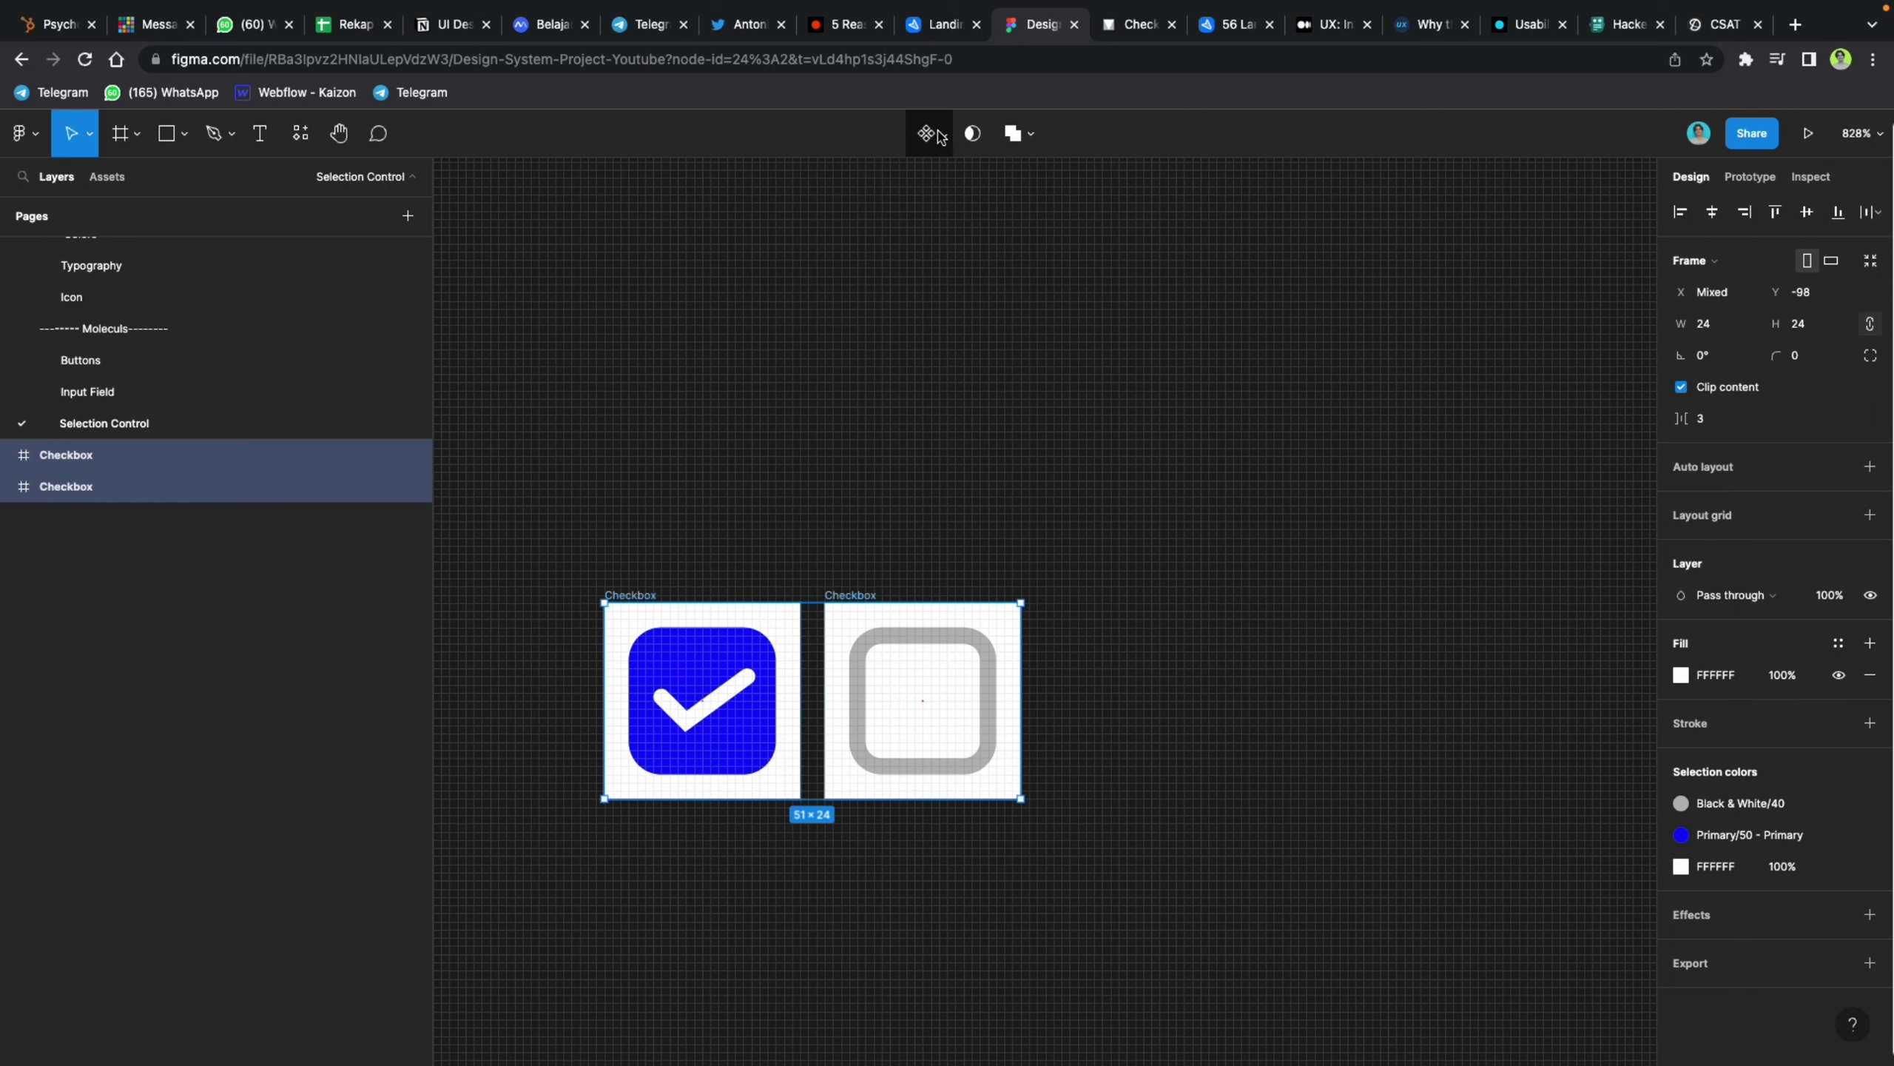
Step: Combine the two selected Checkbox frames into a component set
left_click(929, 134)
left_click(920, 235)
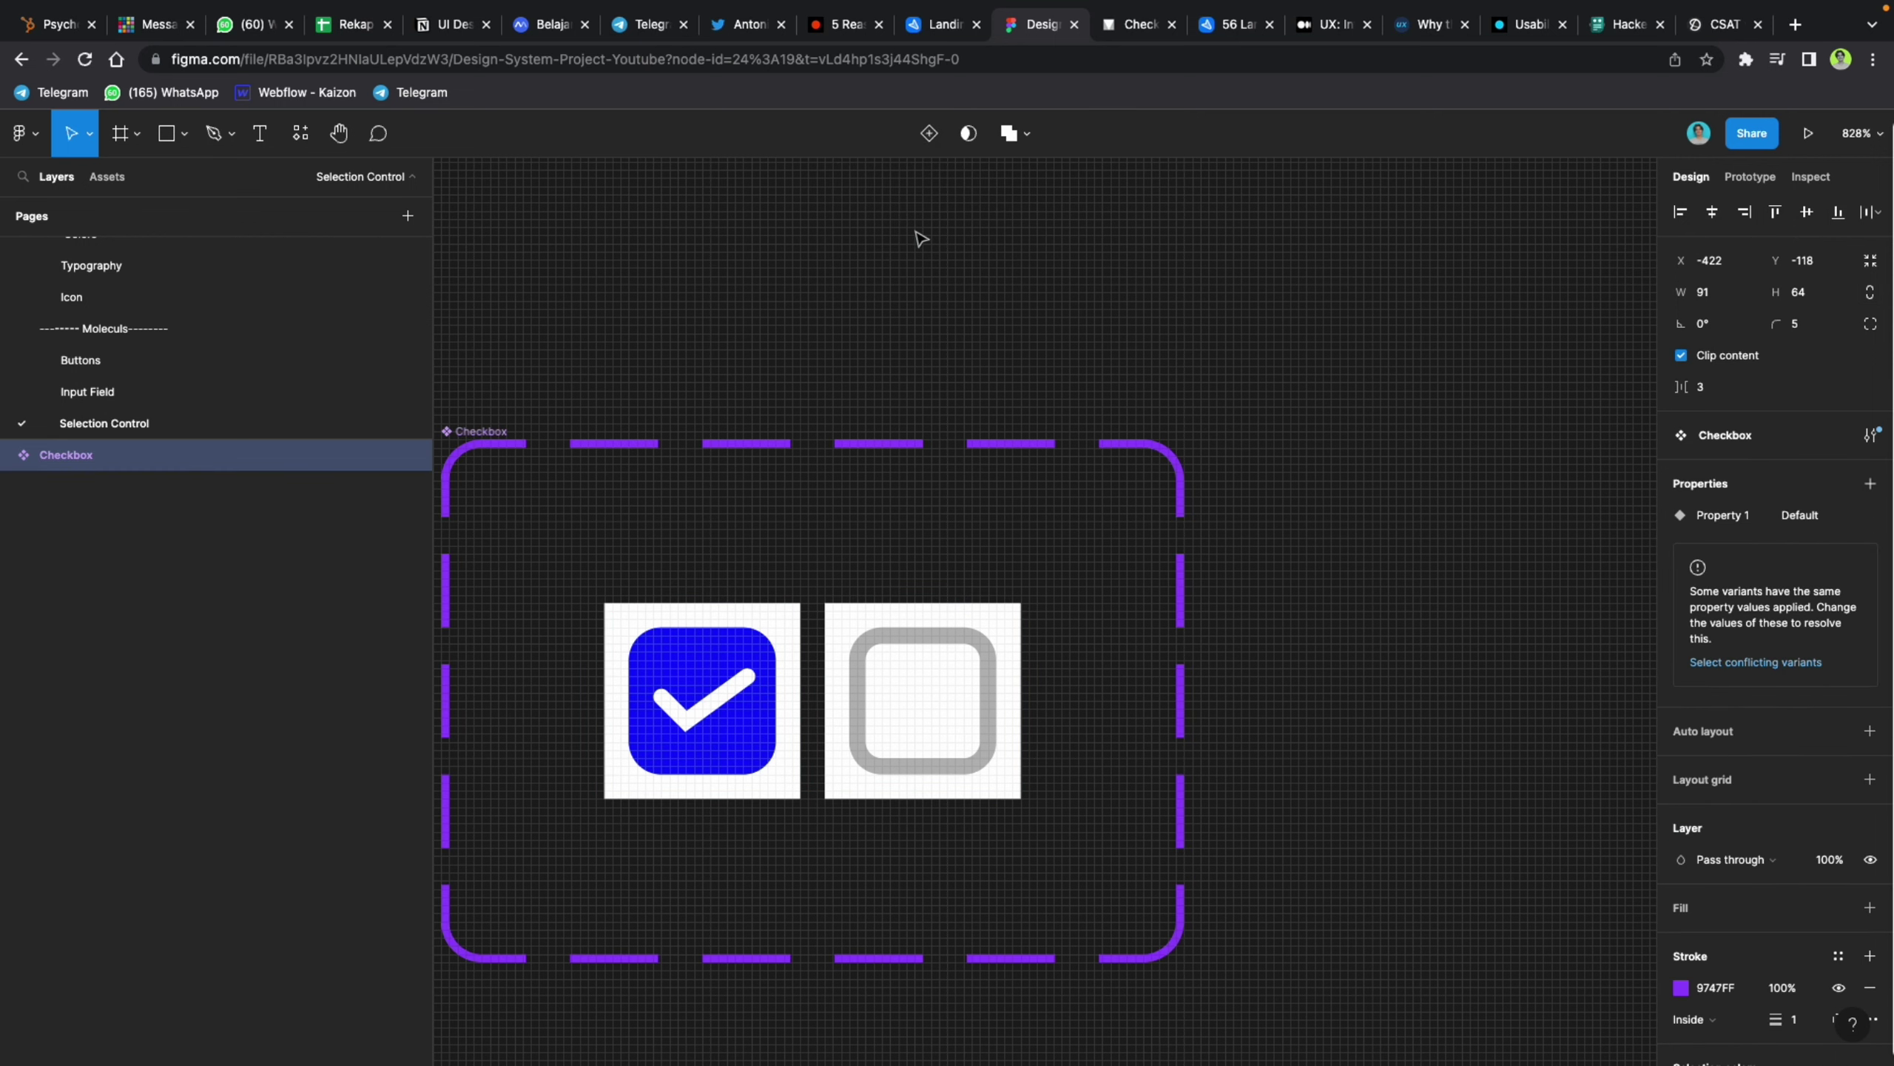
scroll(749, 411, "left", 1)
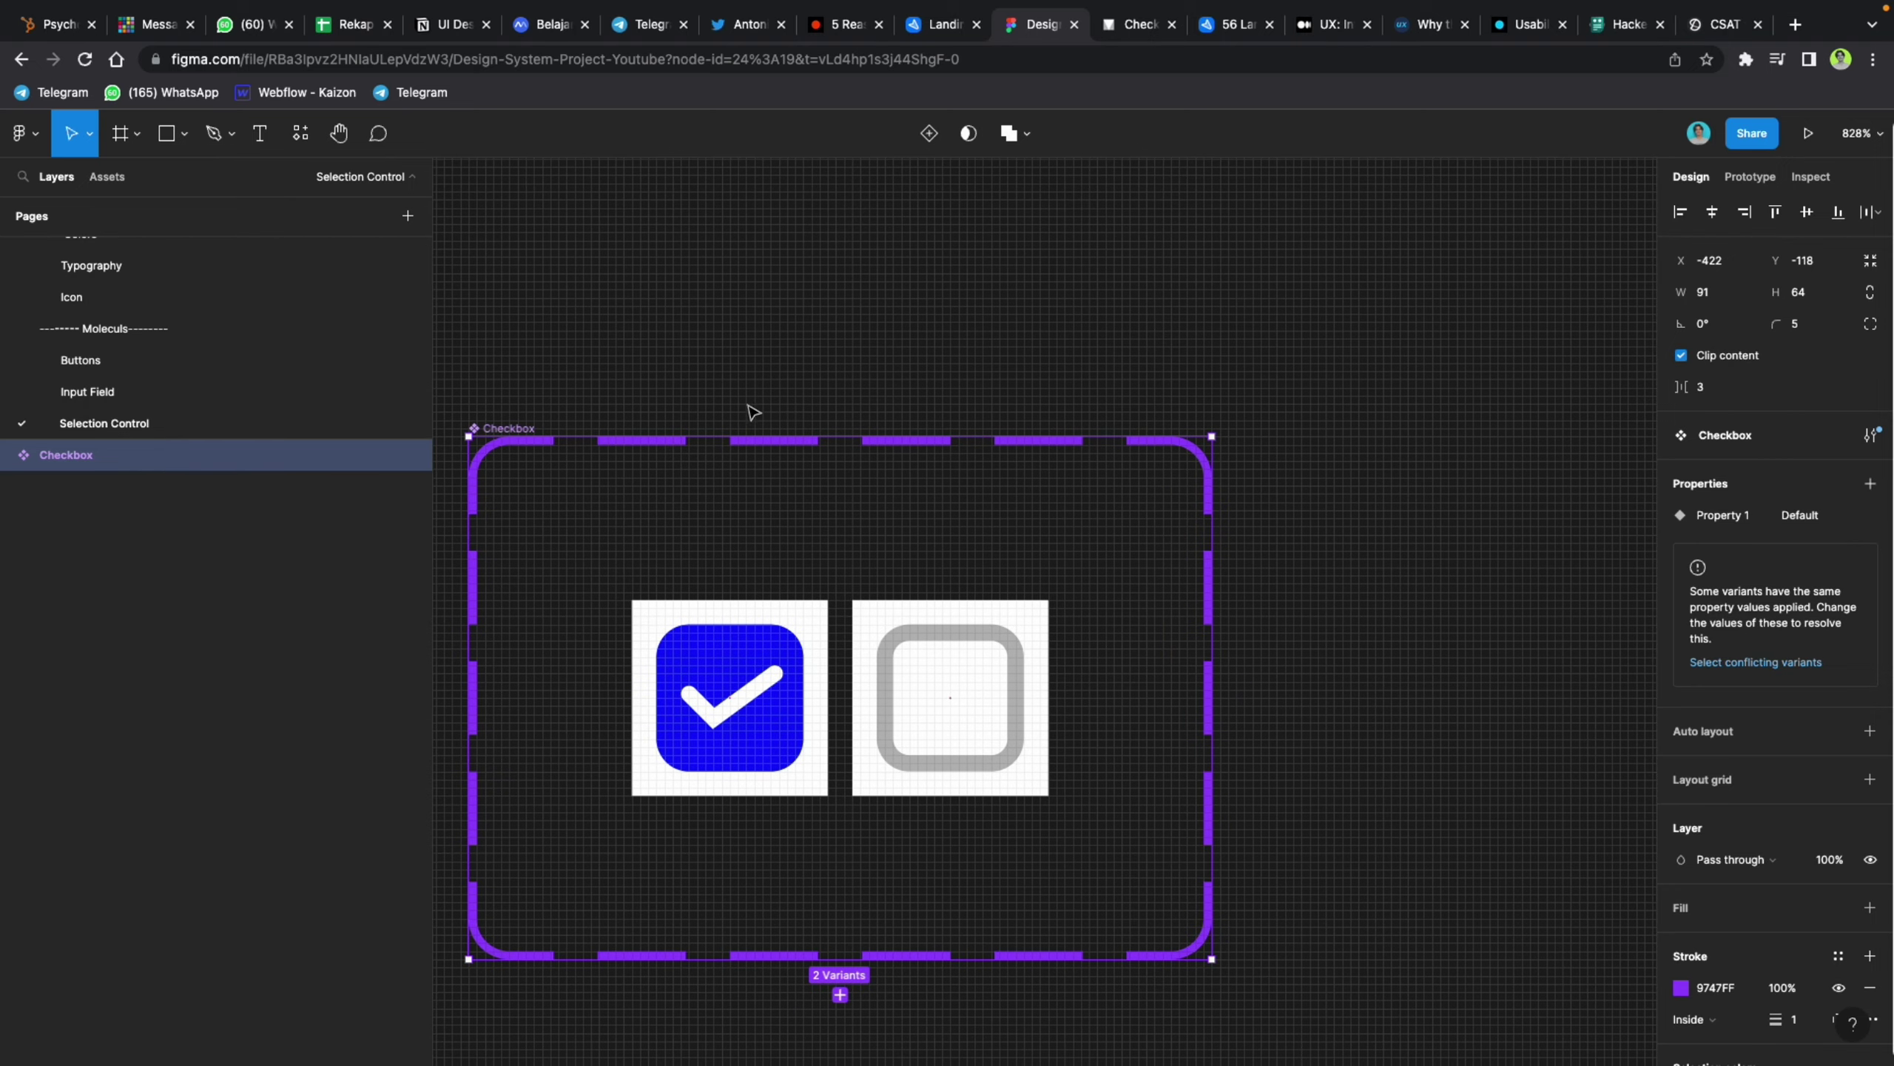
Step: Remove the white FFFFFF fill from both the checked and unchecked variants
left_click(749, 705)
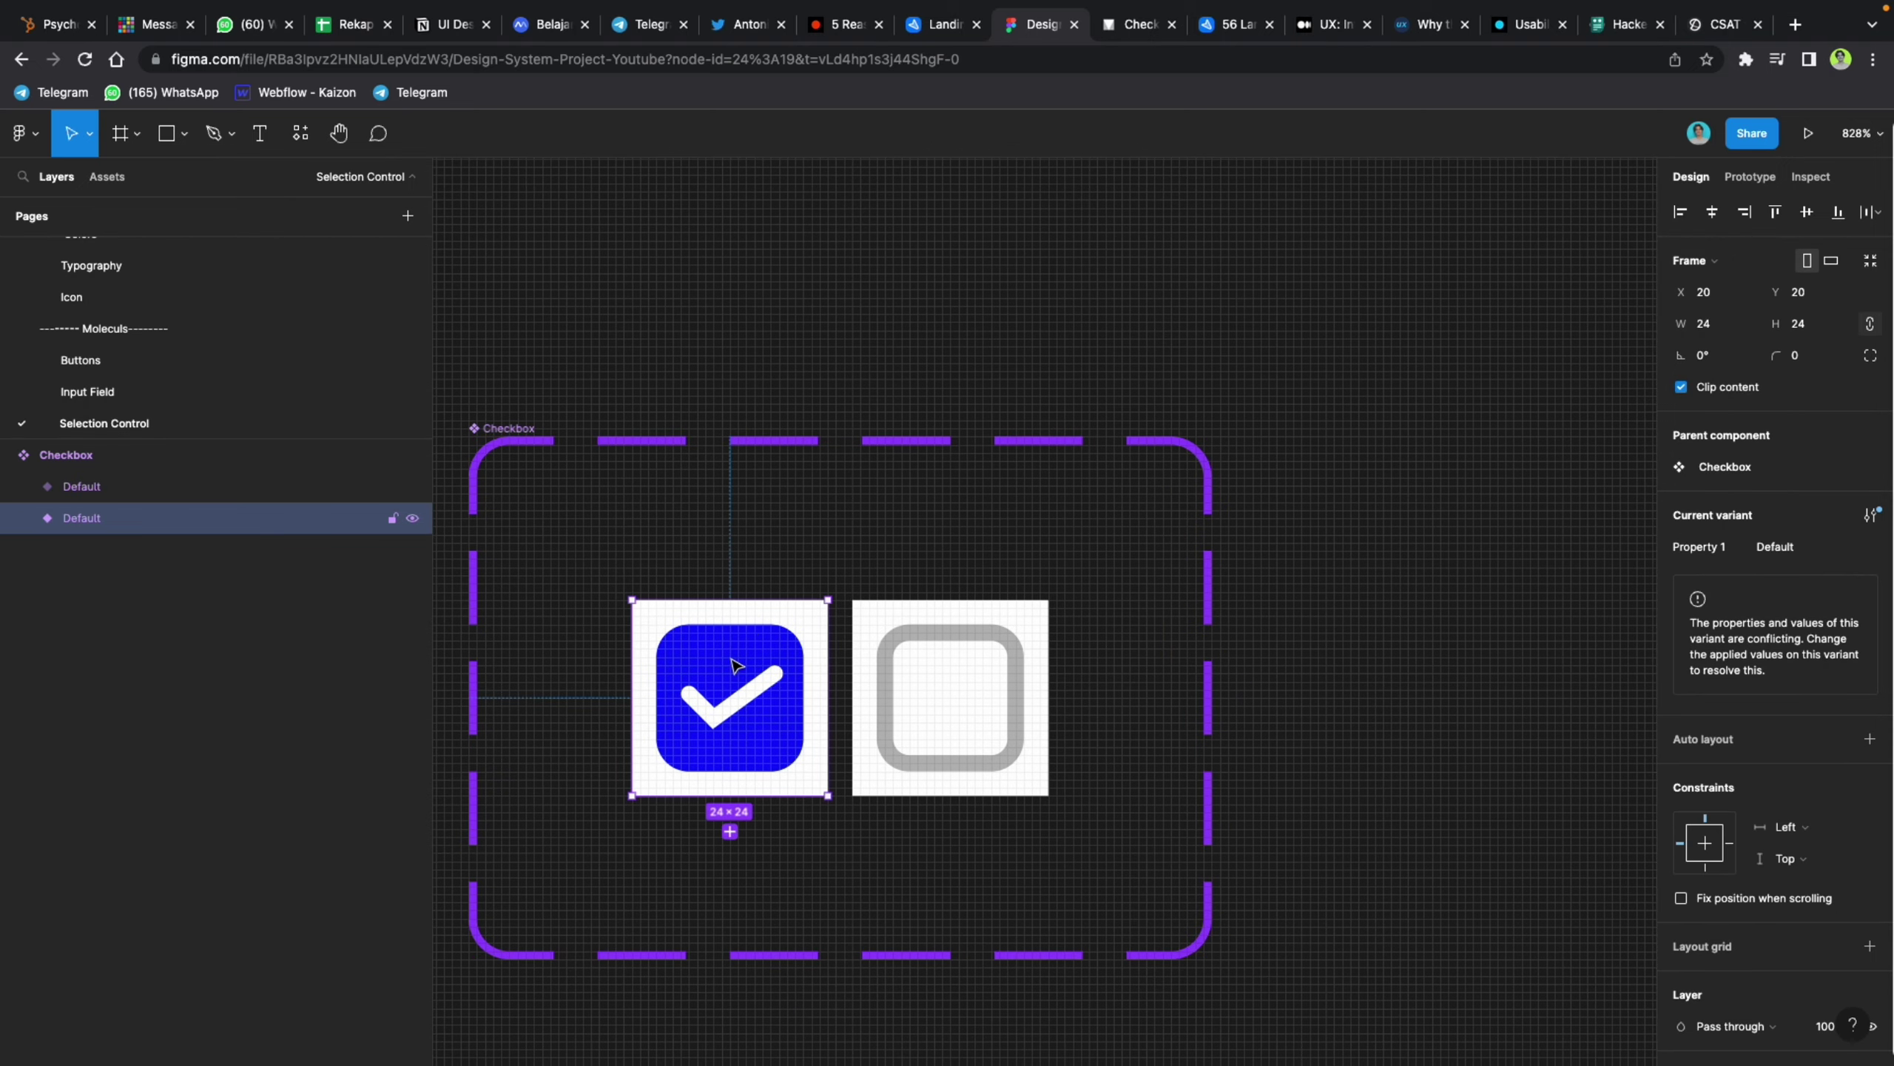
left_click(927, 618, "shift")
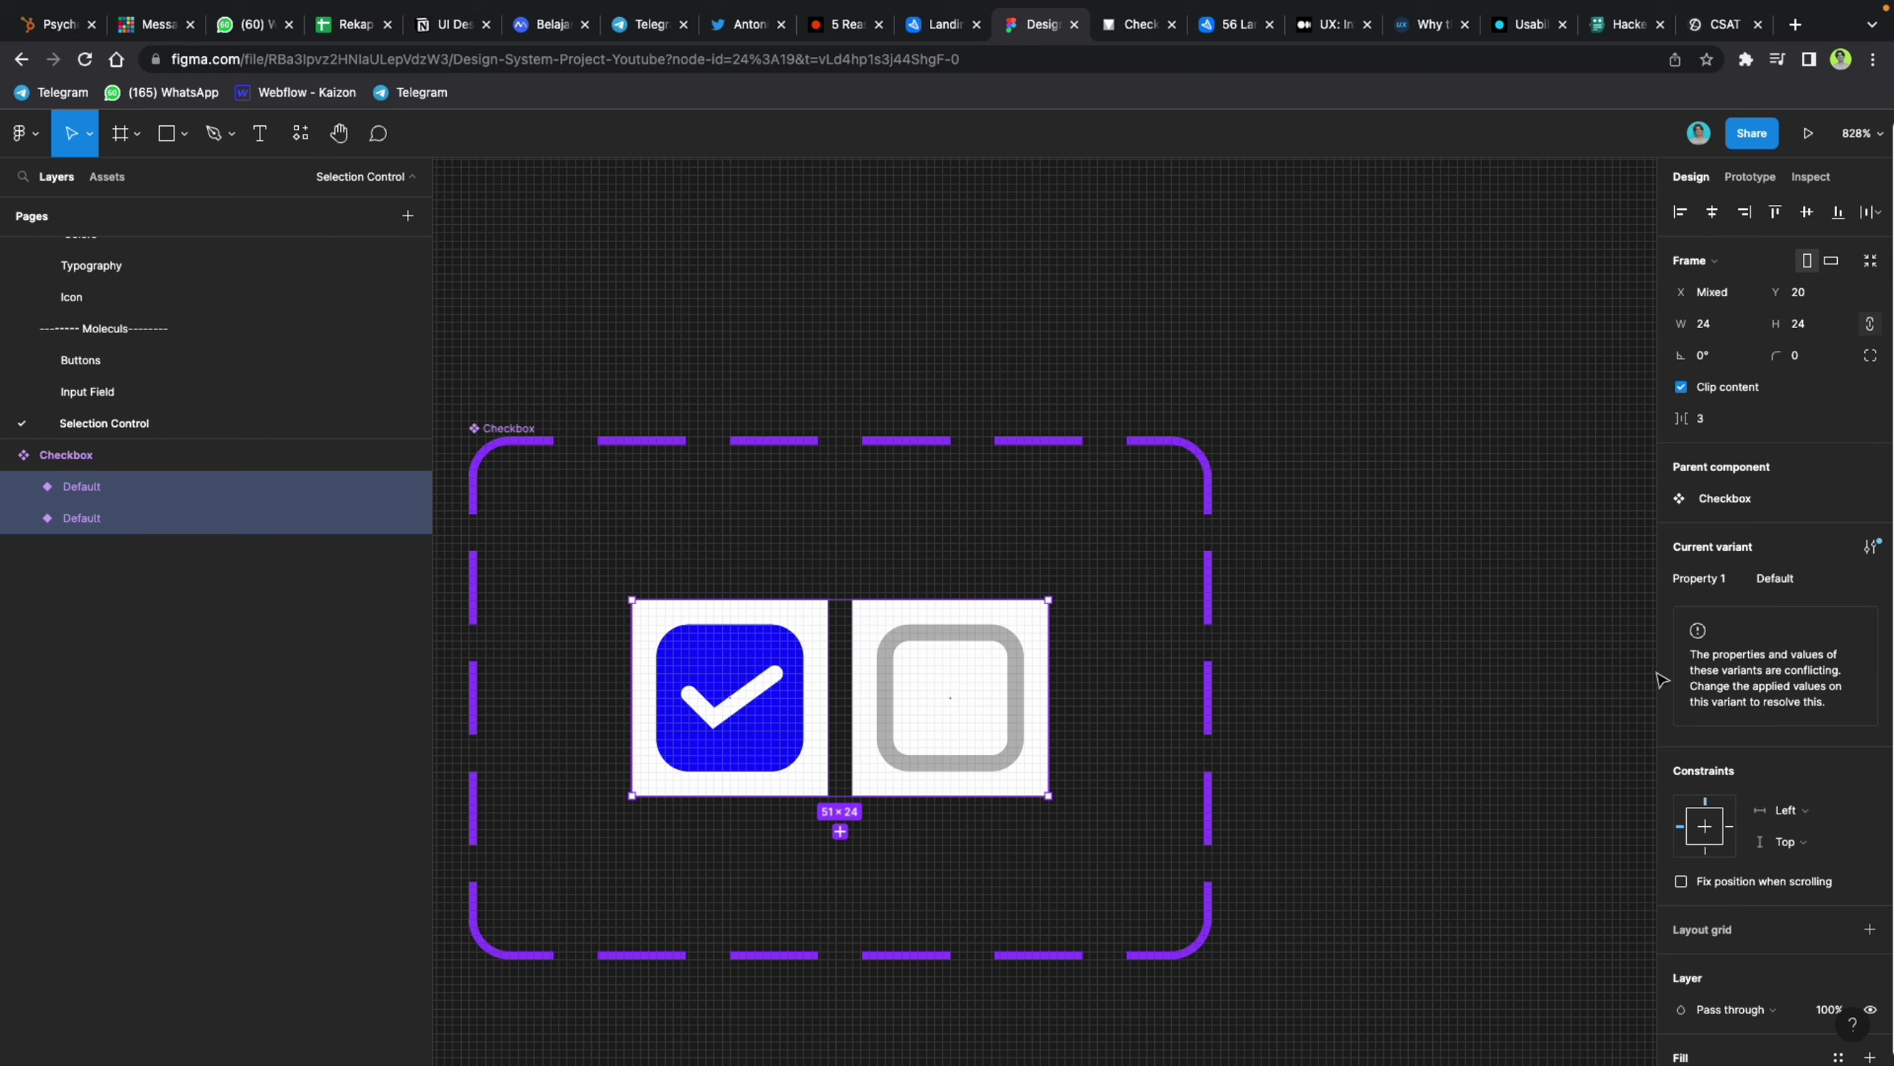
scroll(1788, 727, "down", 3)
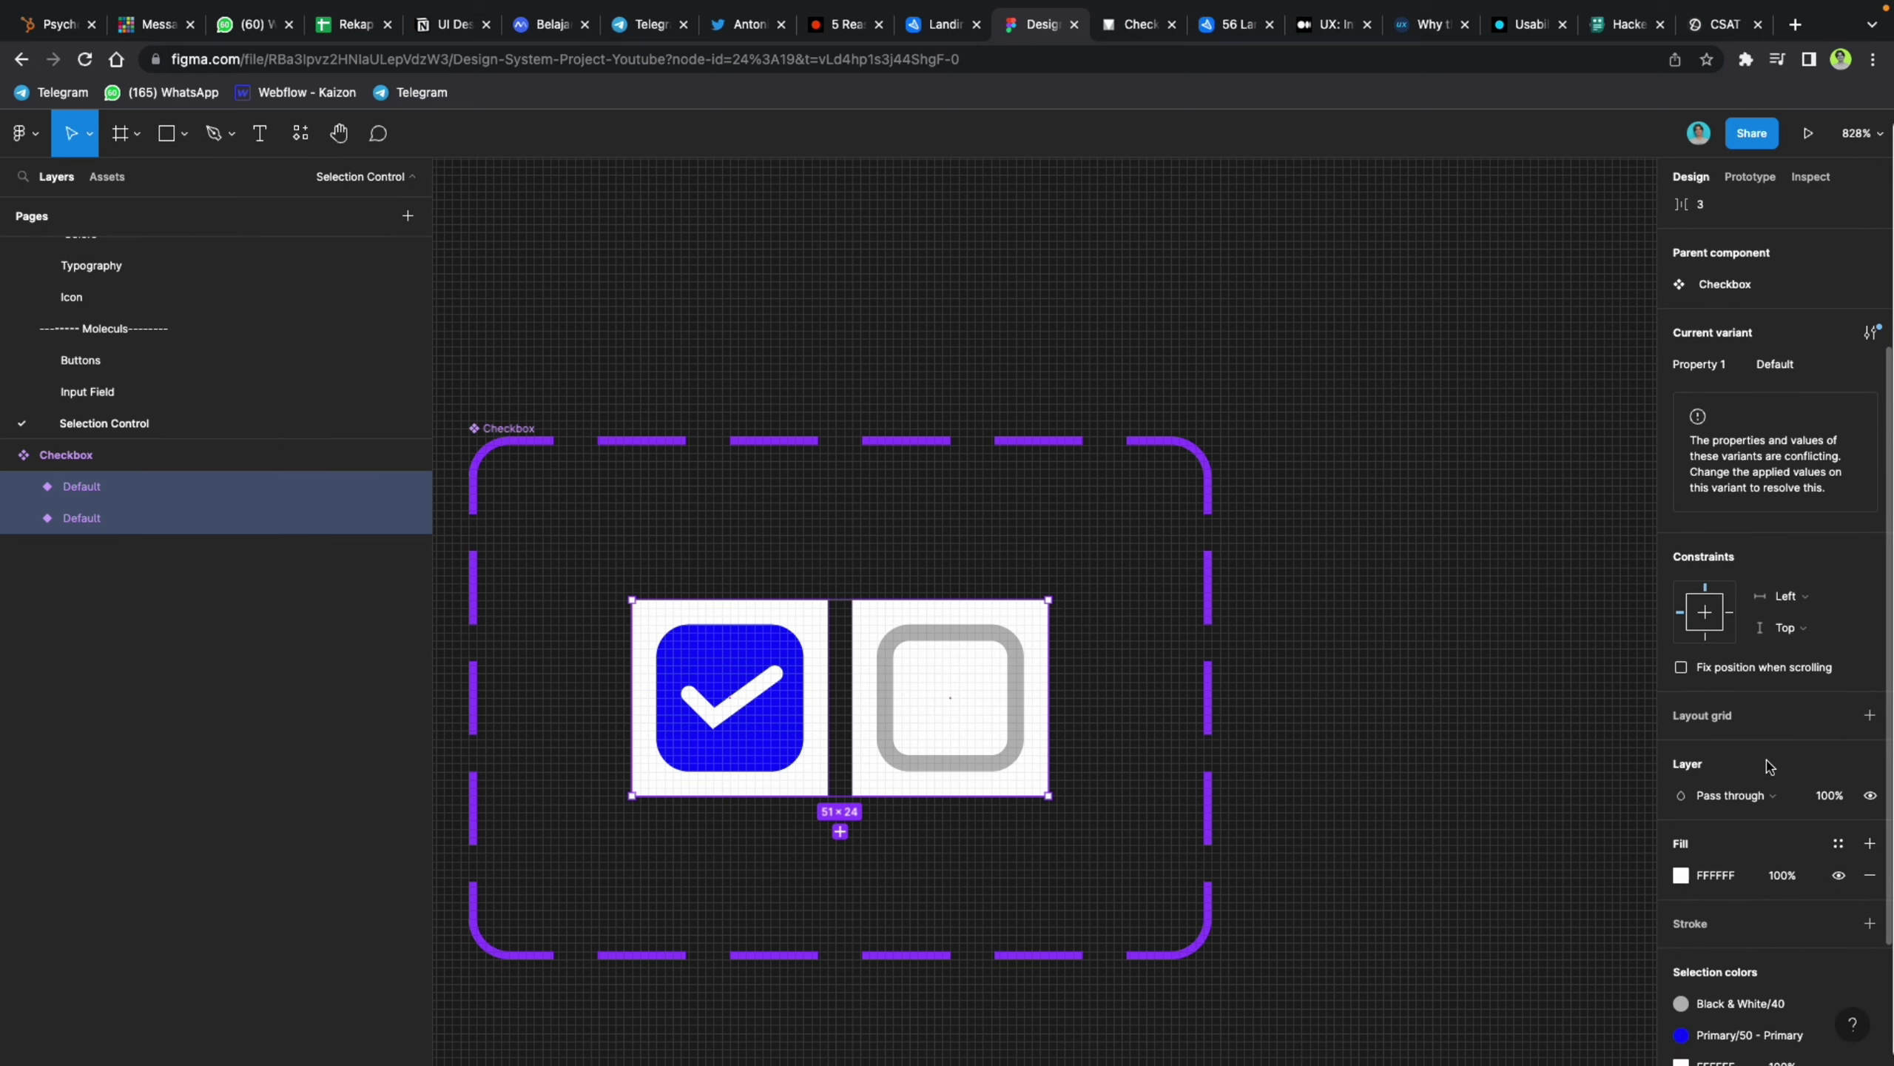
left_click(1870, 874)
Step: Add a white FFFFFF fill to the Checkbox component set
left_click(509, 428)
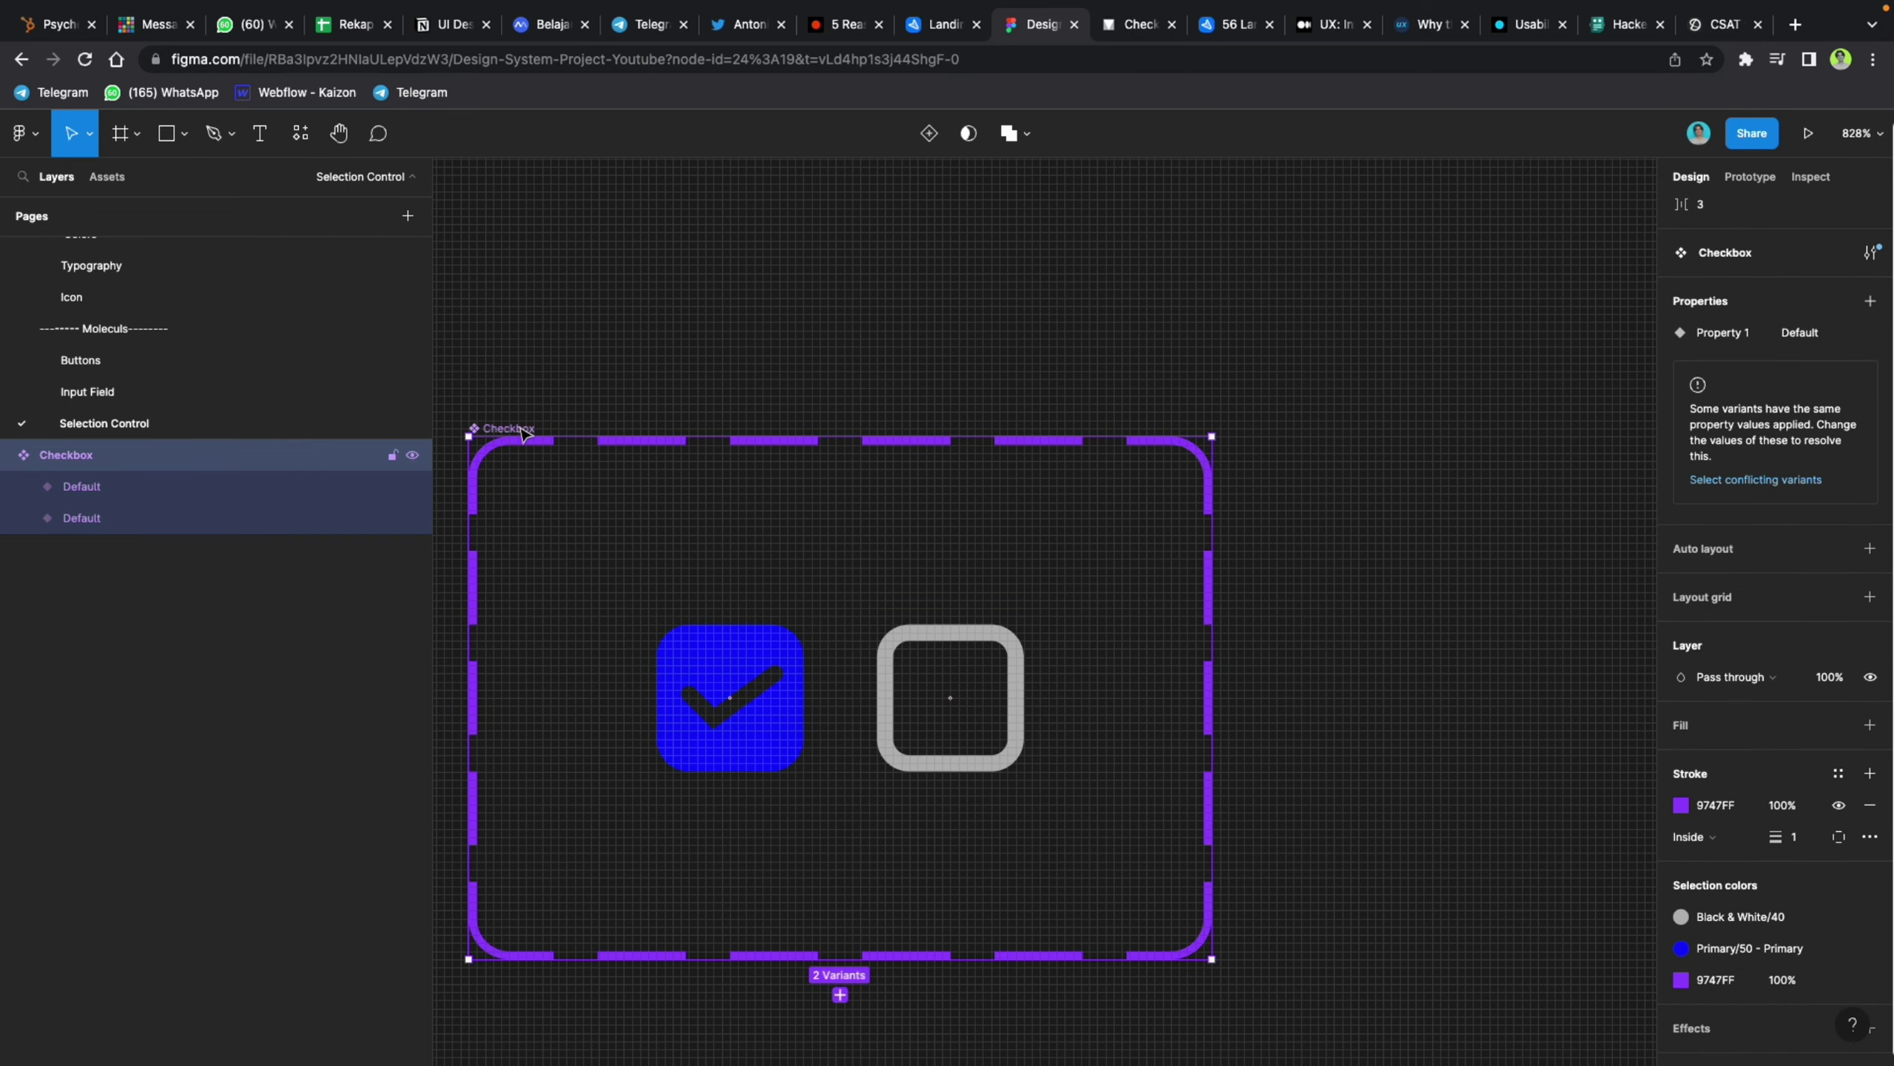
left_click(1871, 725)
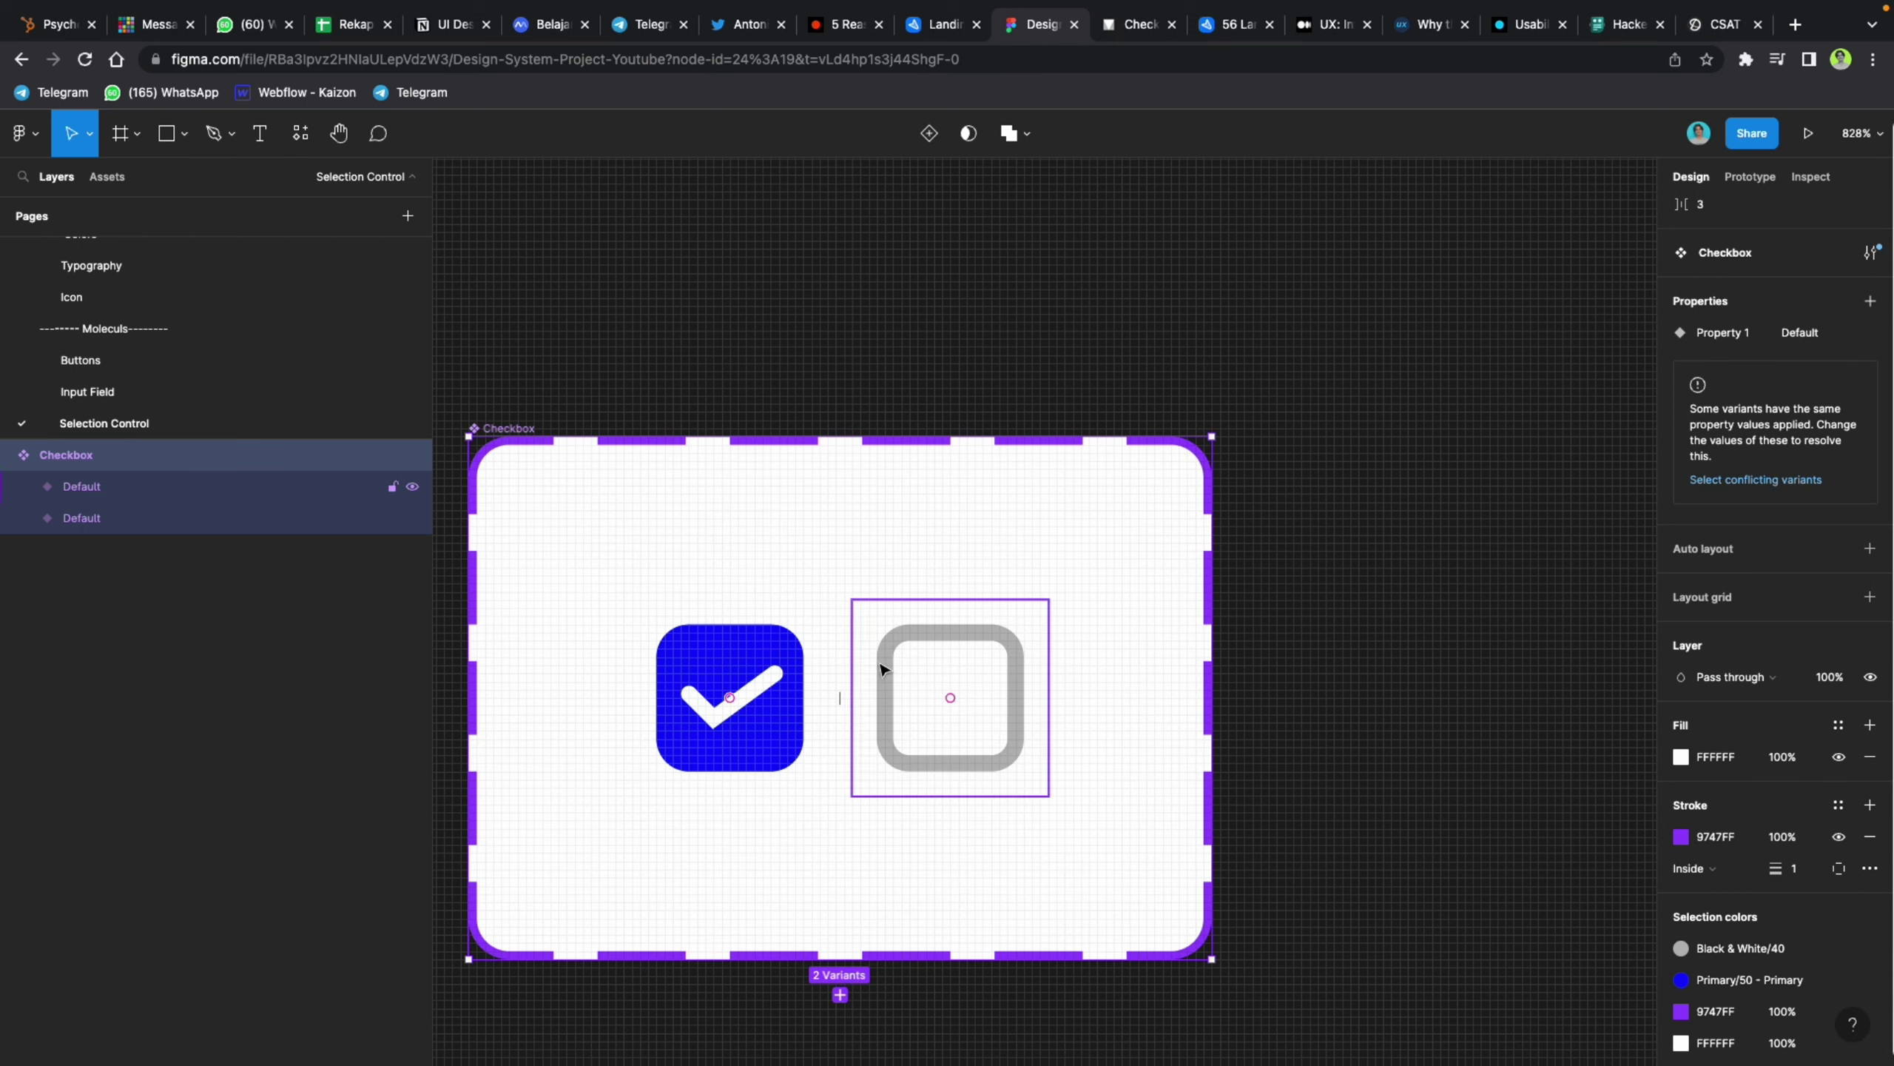
Step: Set the checked variant's Property 1 value to True
left_click(717, 695)
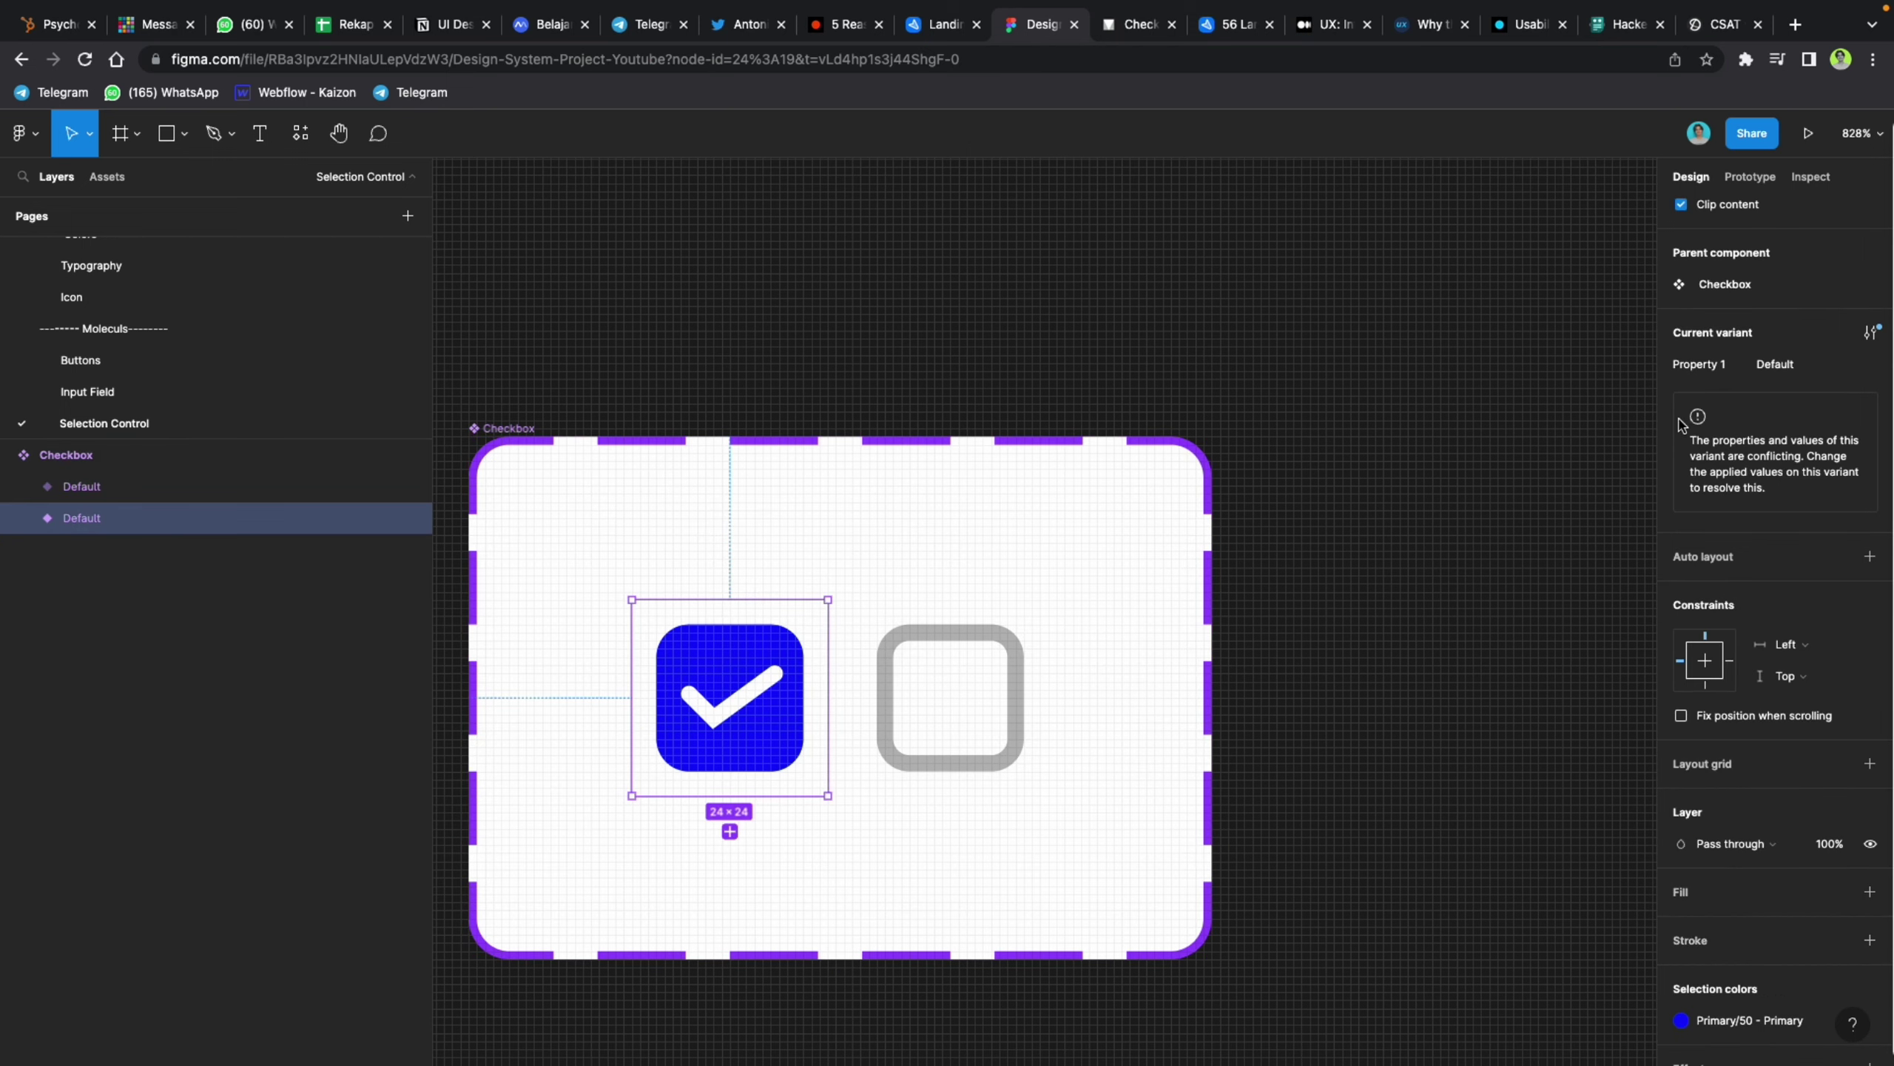
left_click(1799, 365)
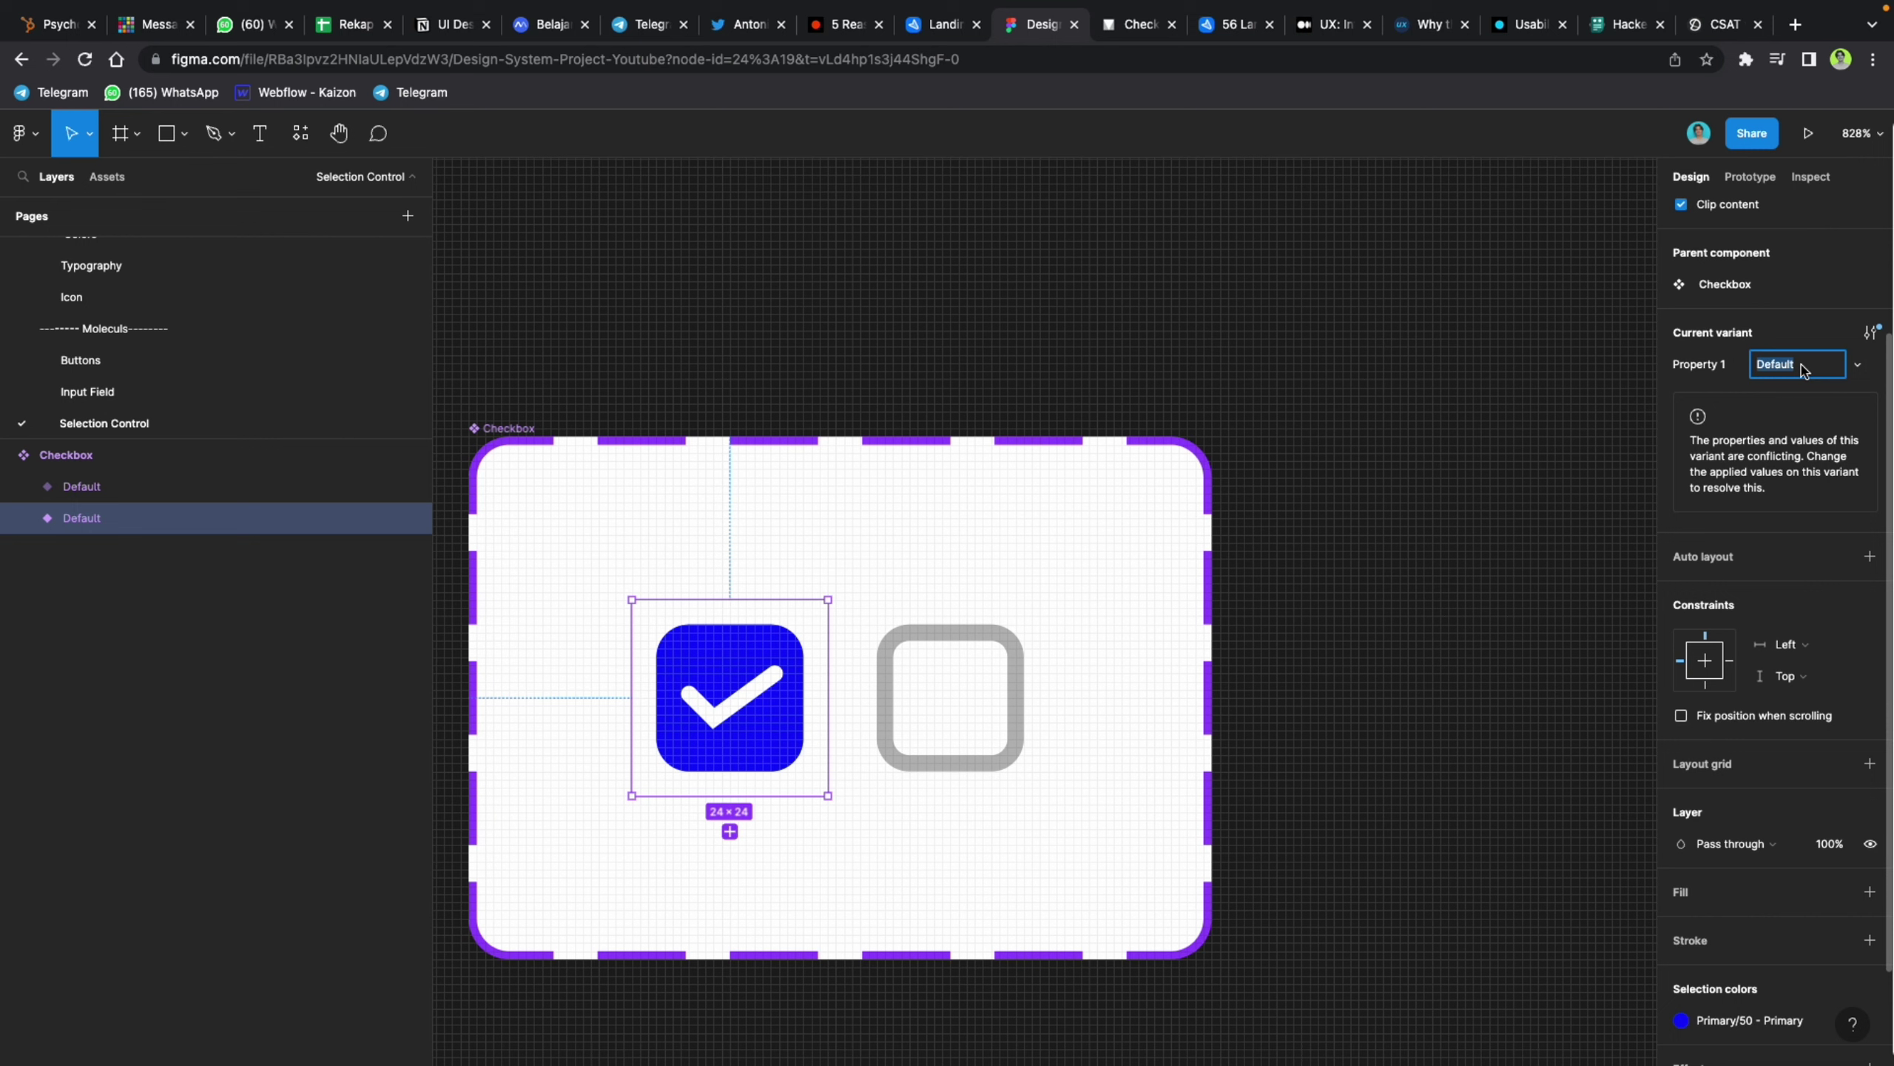
type("True")
key("Return")
Step: Set the unchecked variant's Property 1 value to False
left_click(990, 663)
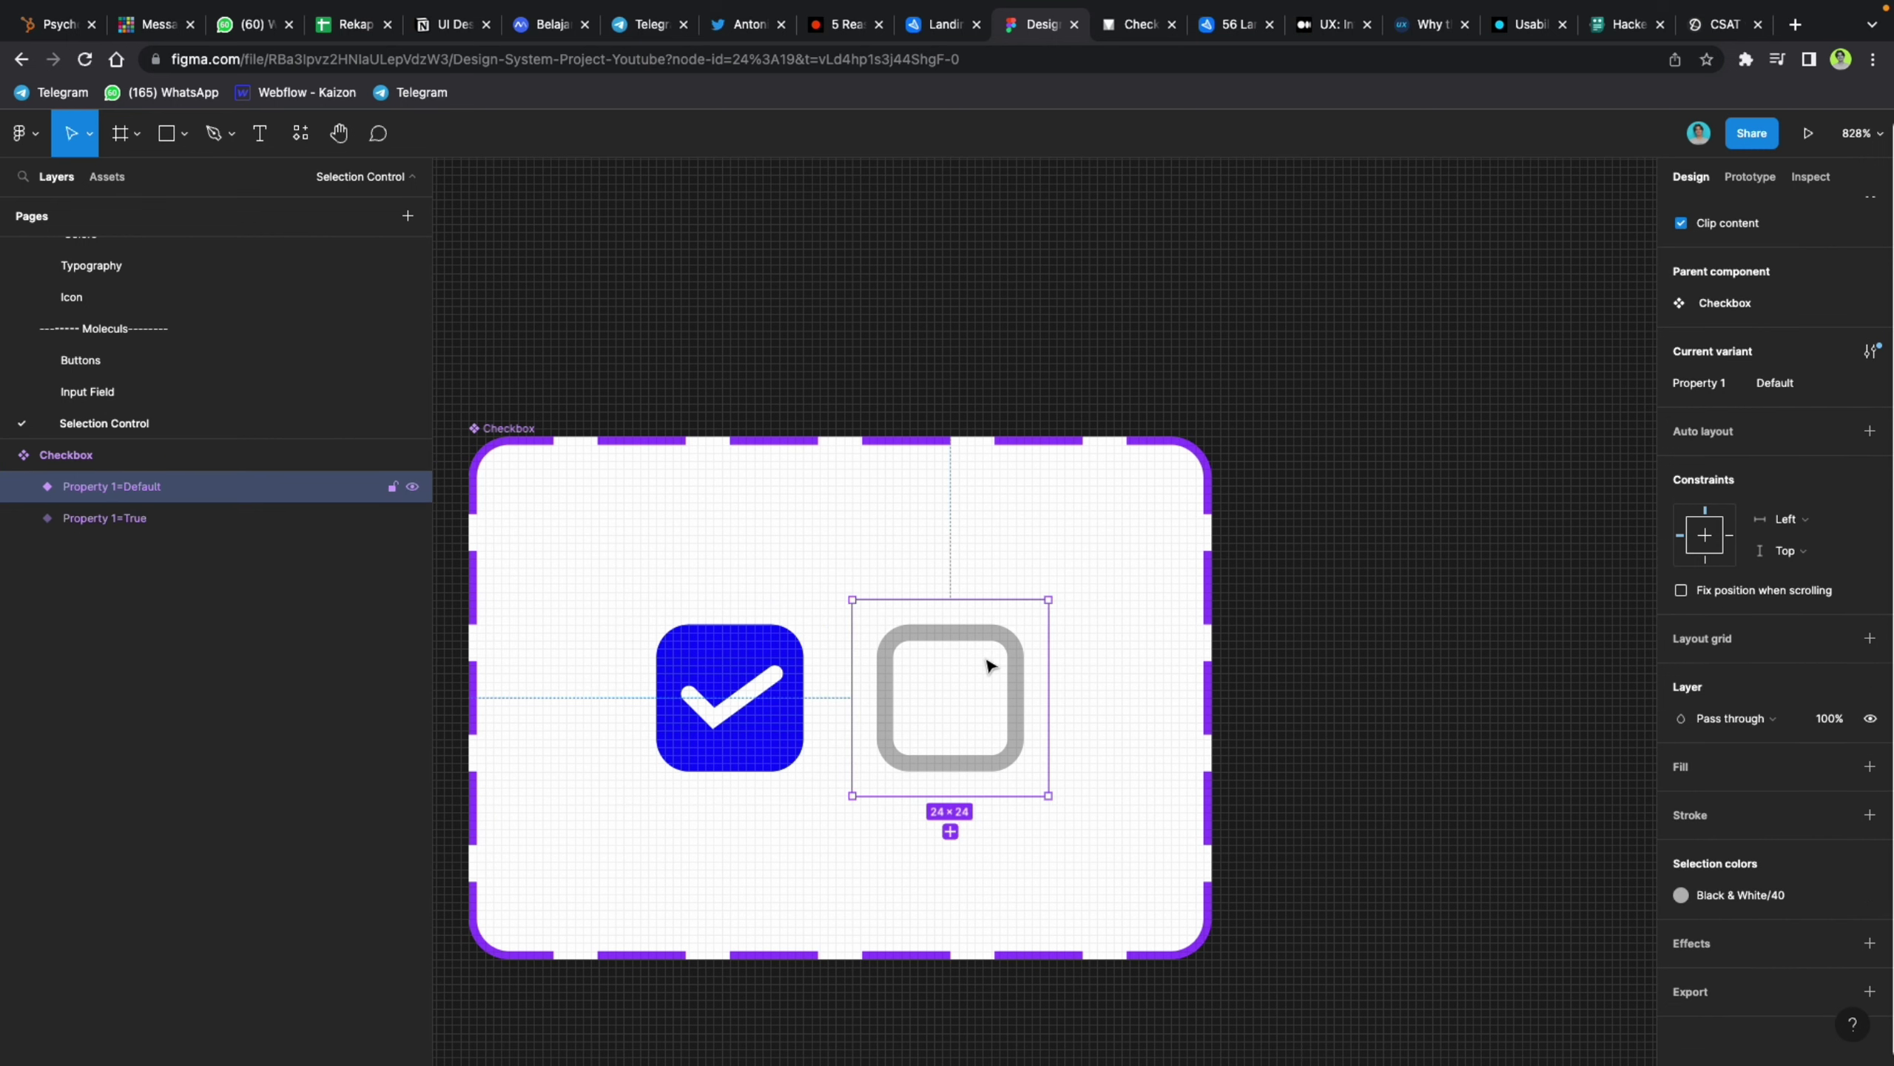
left_click(1790, 382)
type("Fa")
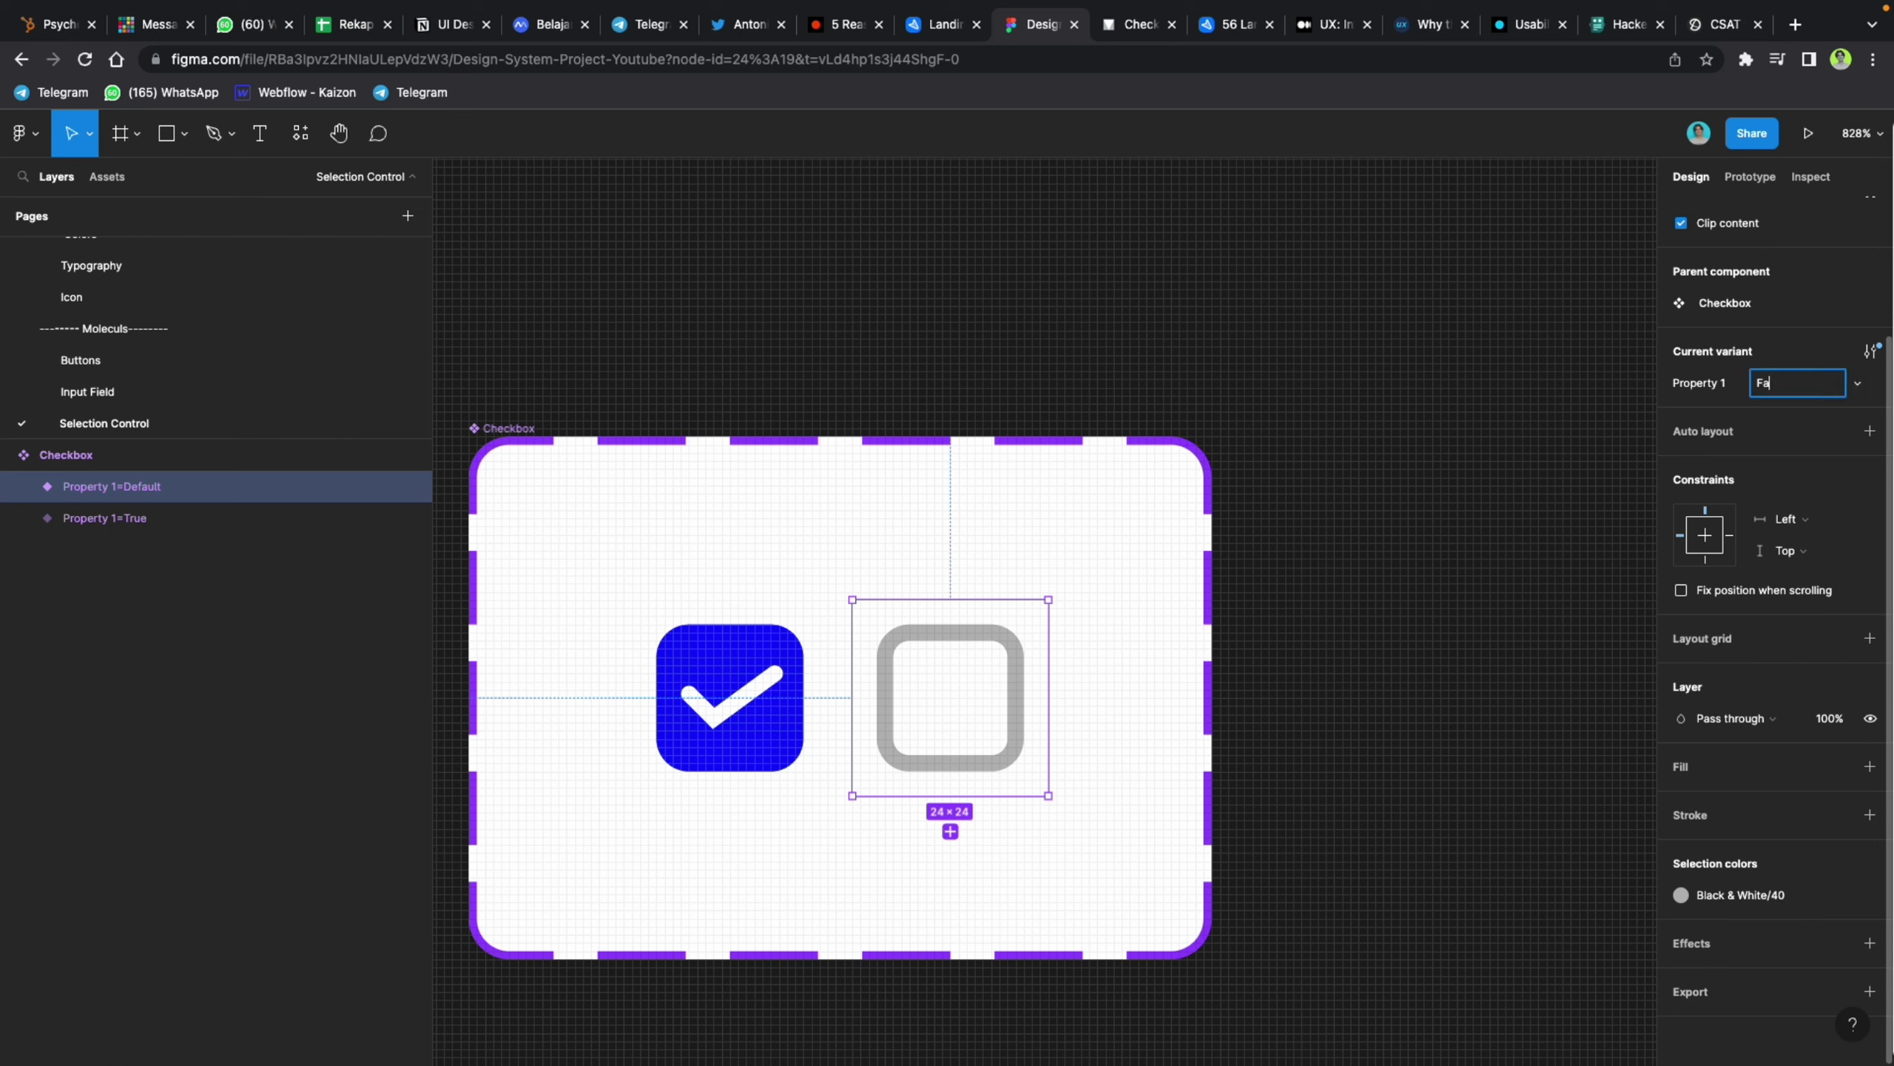
type("lse")
key("Return")
left_click(949, 255)
Step: Place an instance of the Checkbox component from the local Selection Control assets above the component set
left_click(108, 176)
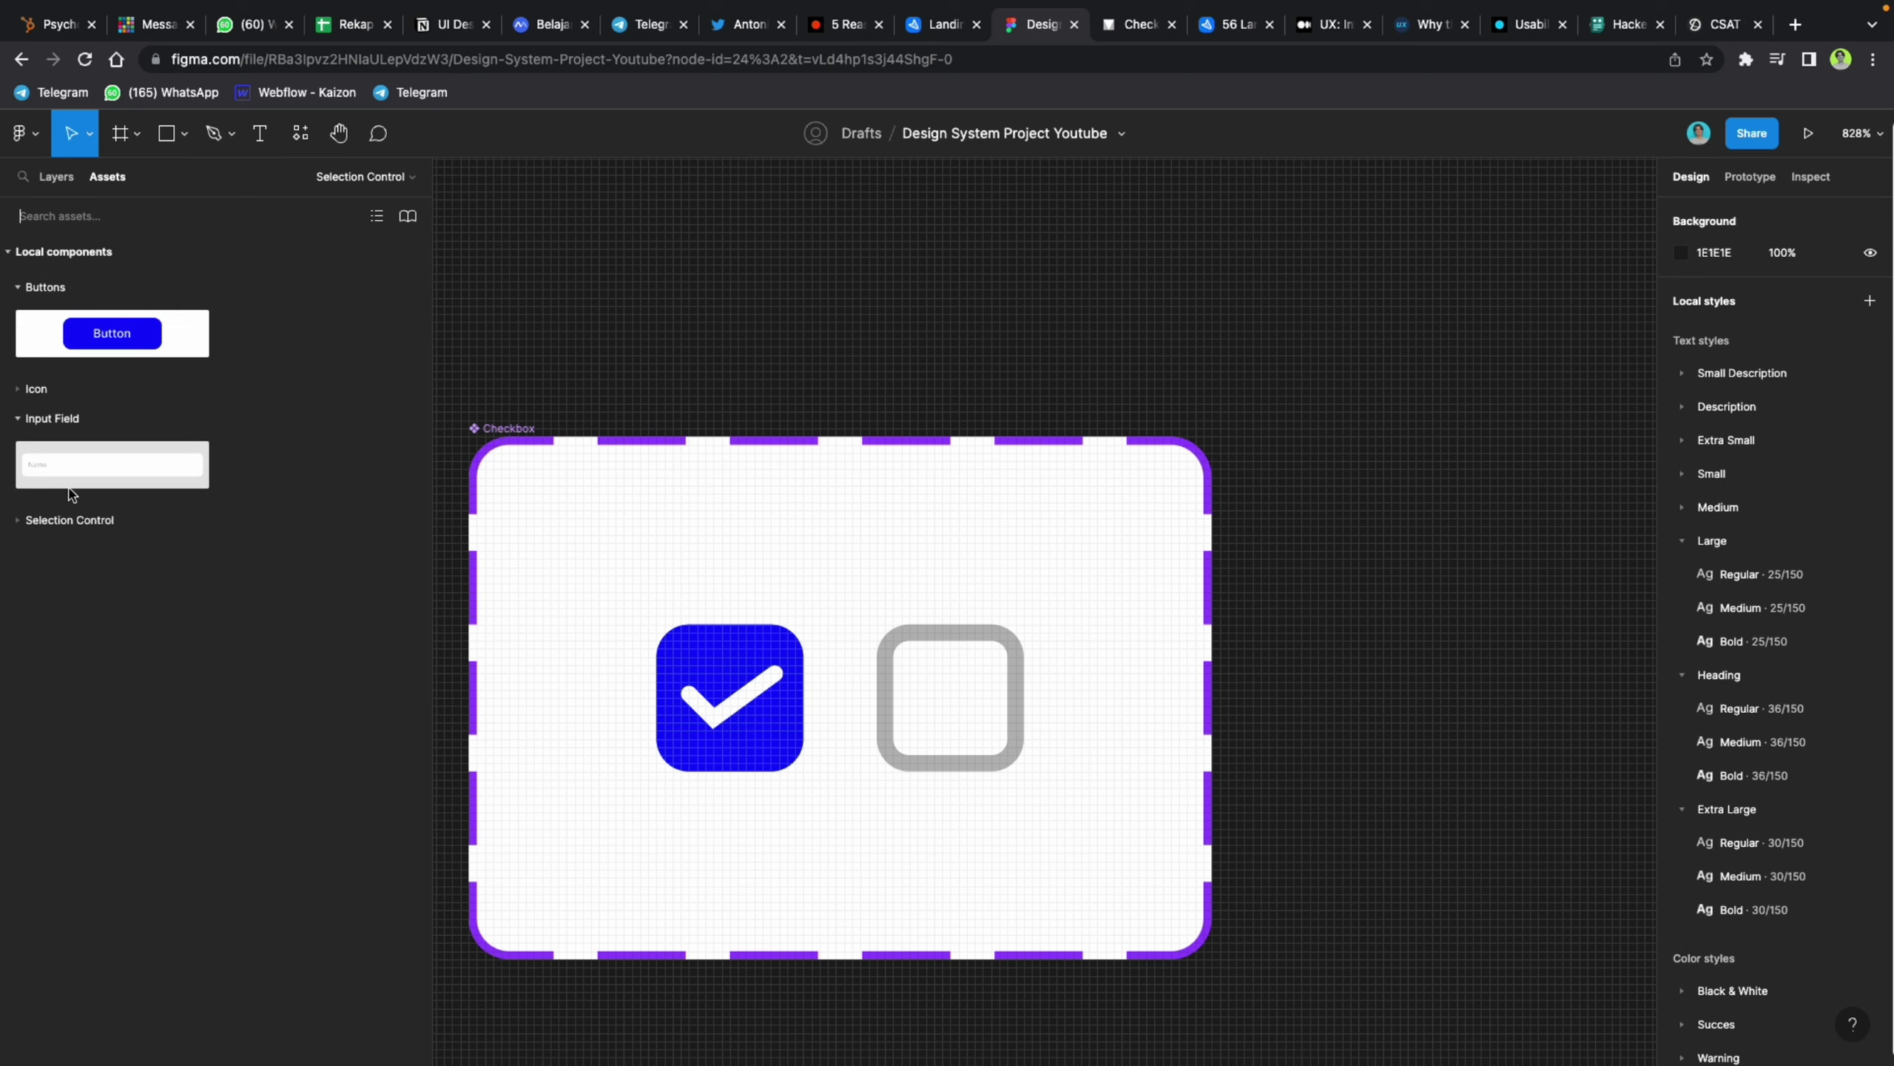
left_click(22, 532)
left_click_drag(32, 559, 757, 321)
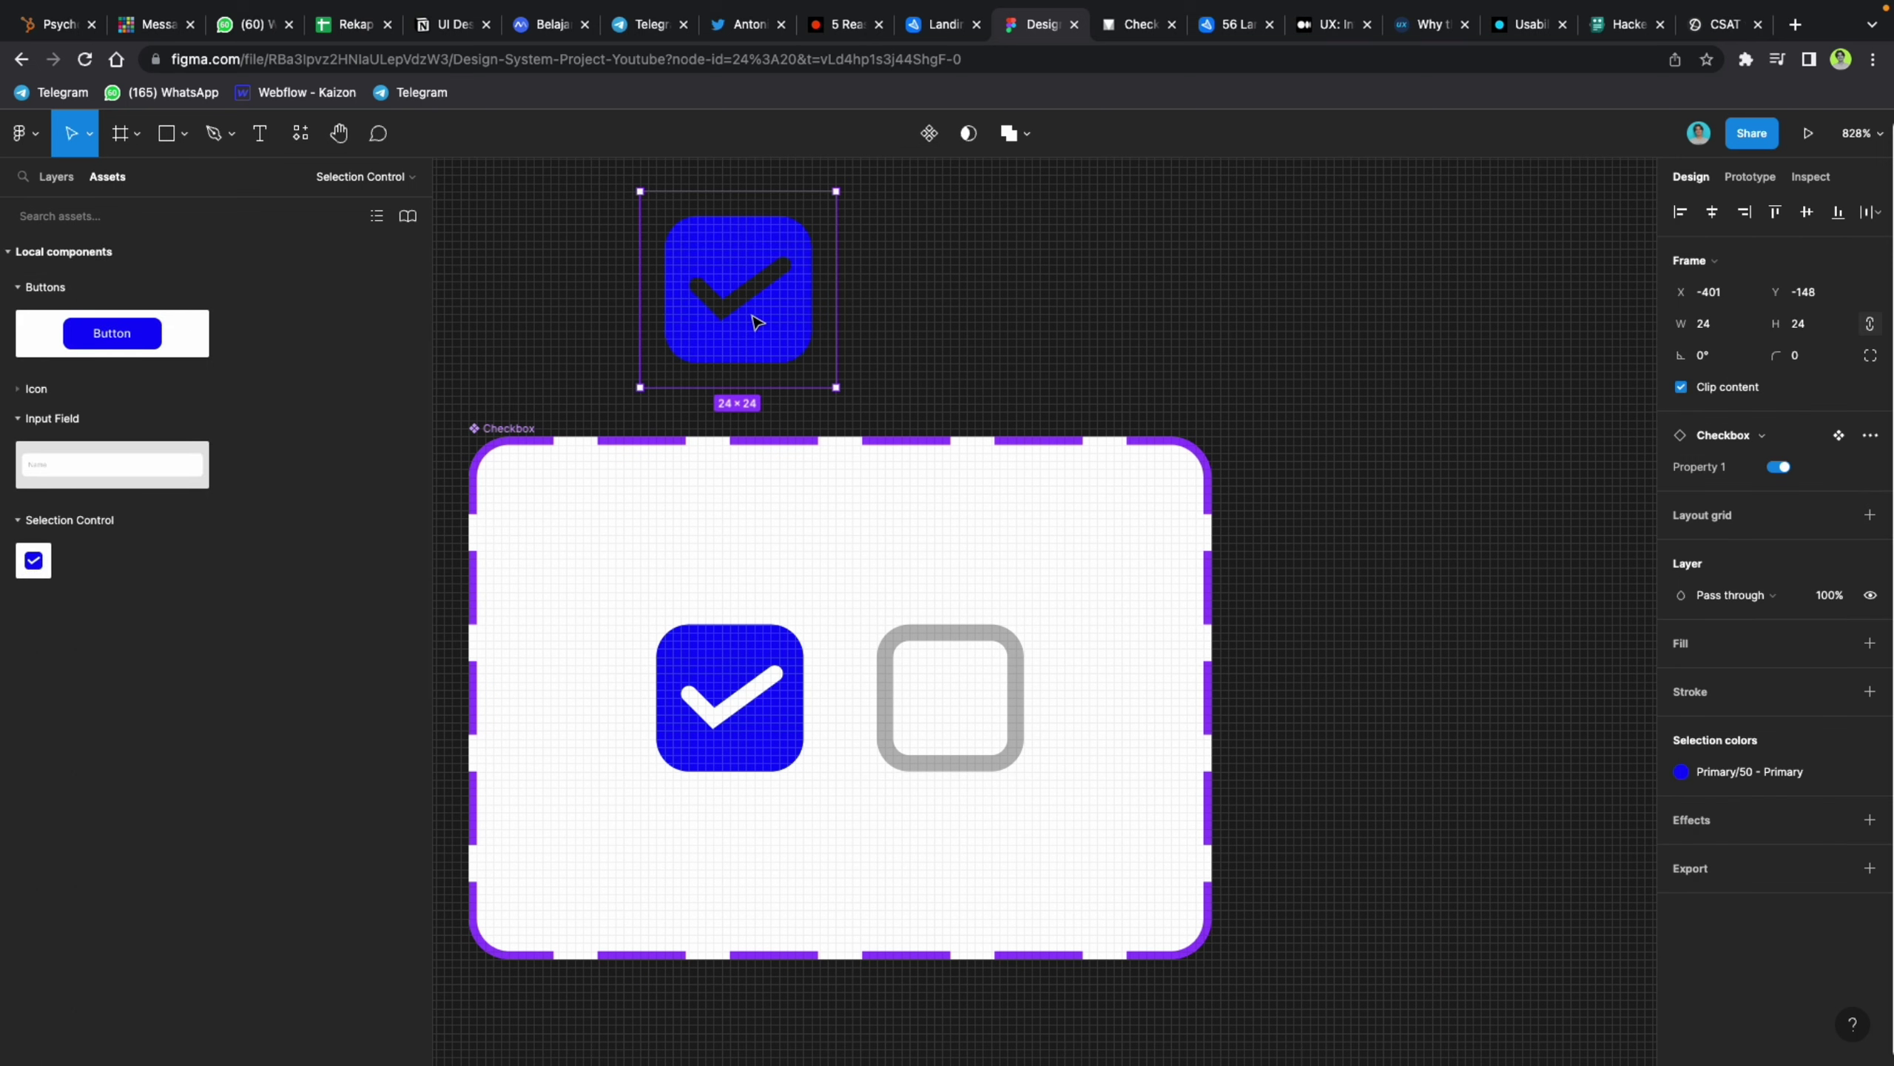
Step: Switch the Checkbox instance's Property 1 on and off repeatedly to test both variants
left_click(1783, 471)
left_click(1784, 472)
left_click(1786, 473)
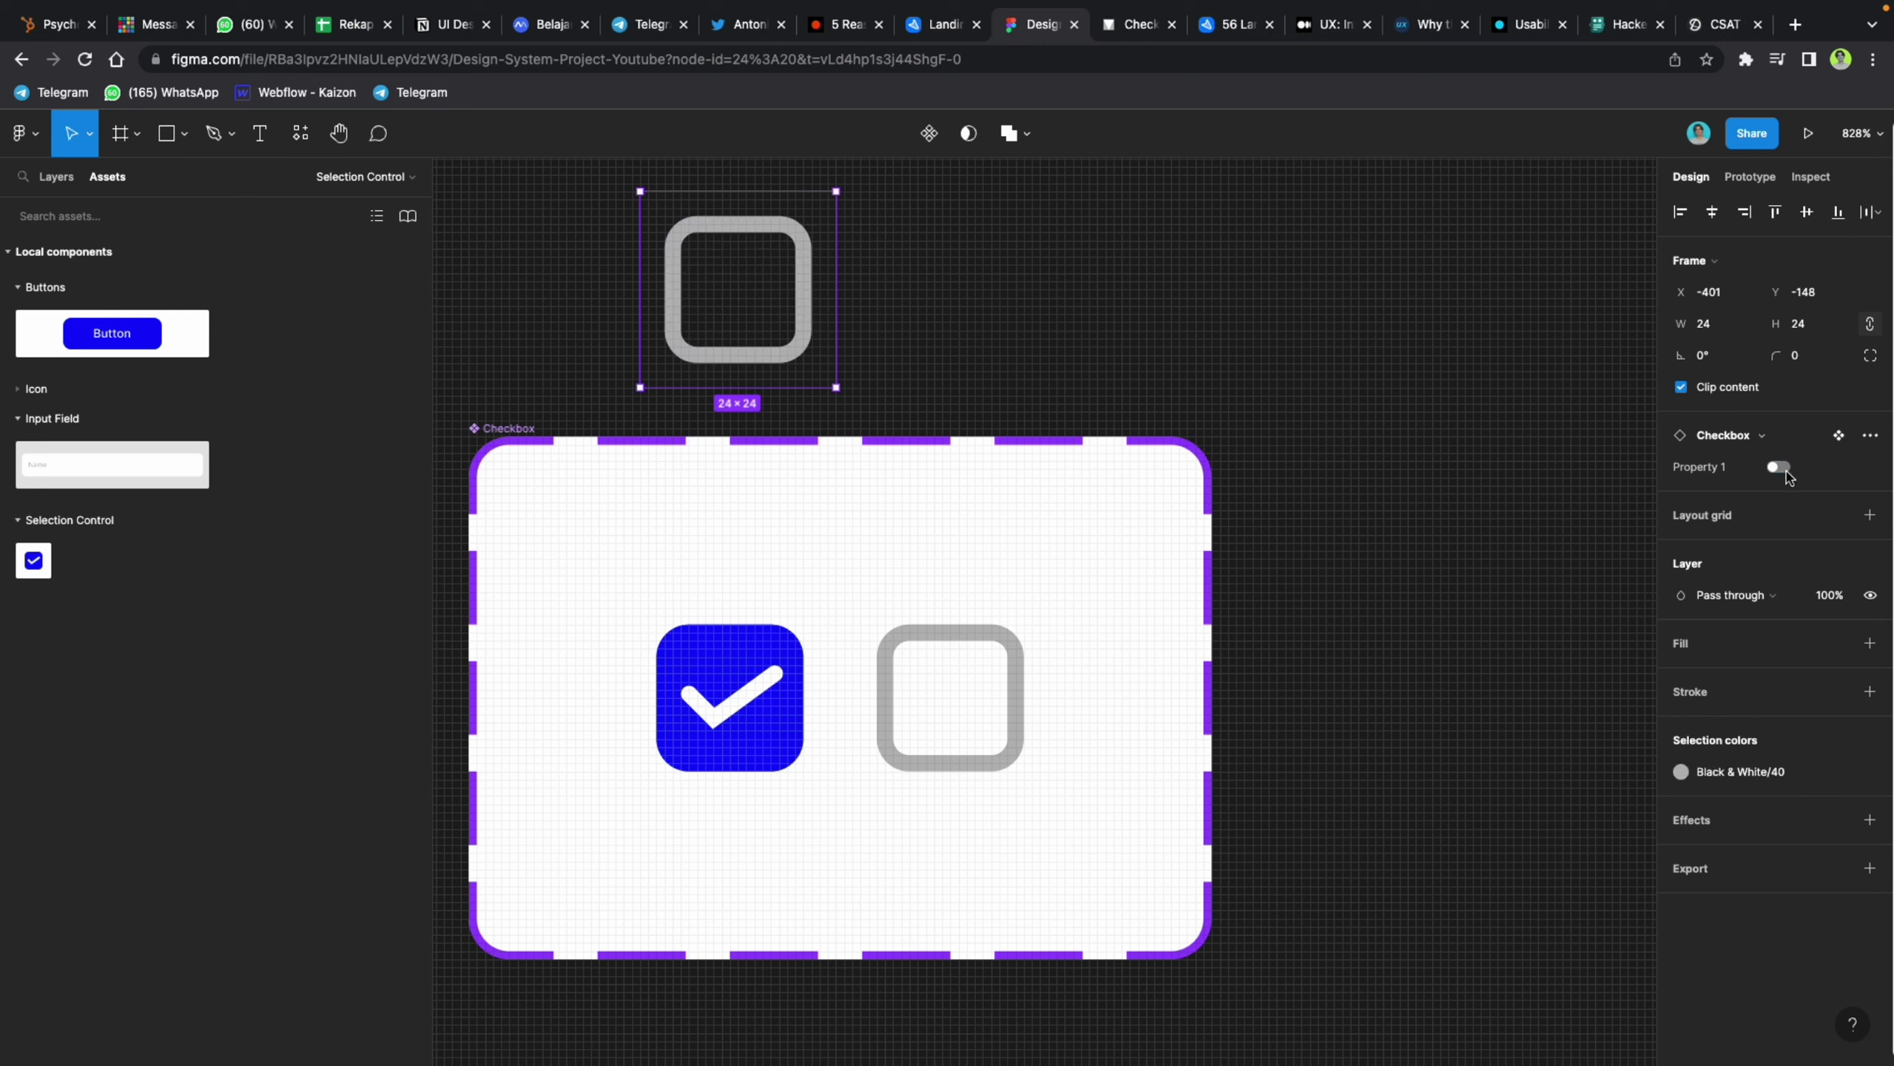
left_click(1786, 472)
left_click(1786, 473)
left_click(1787, 473)
left_click(1786, 473)
left_click(1782, 470)
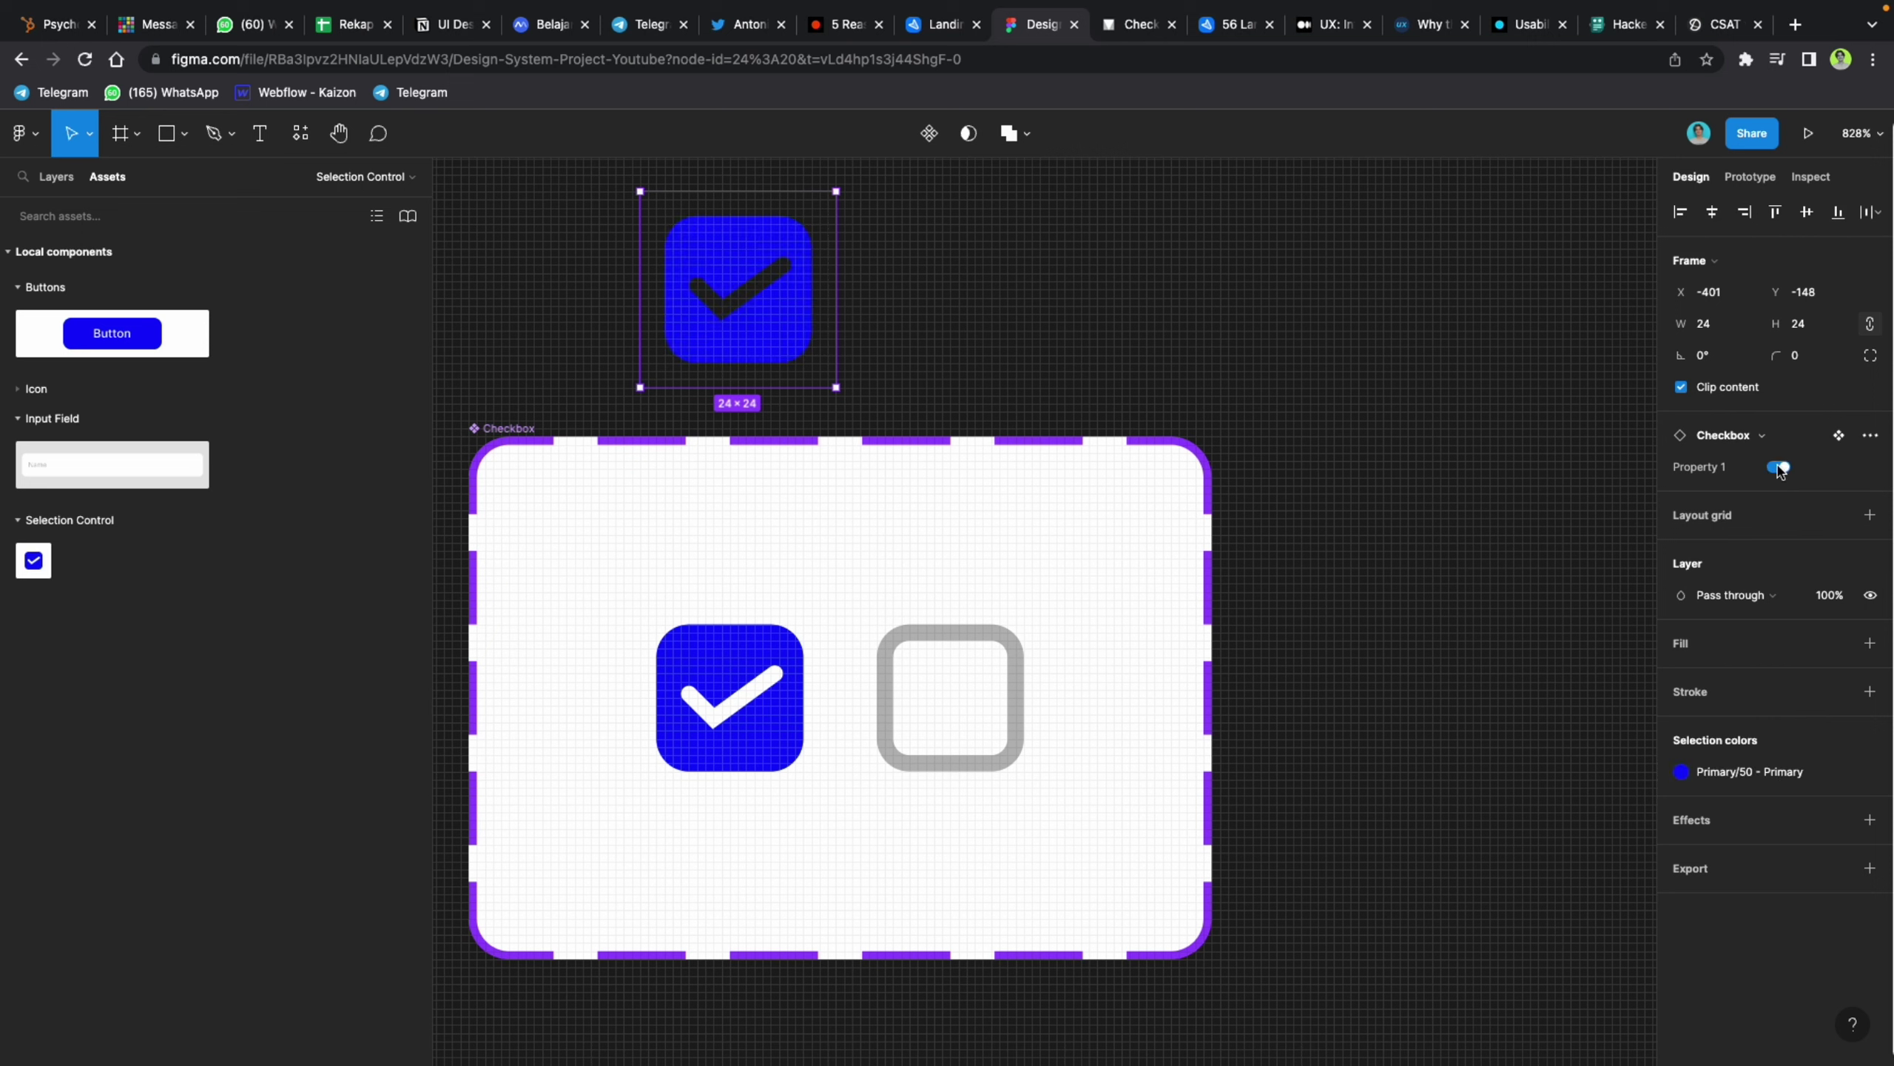
left_click(1781, 470)
left_click(1782, 470)
left_click(1781, 470)
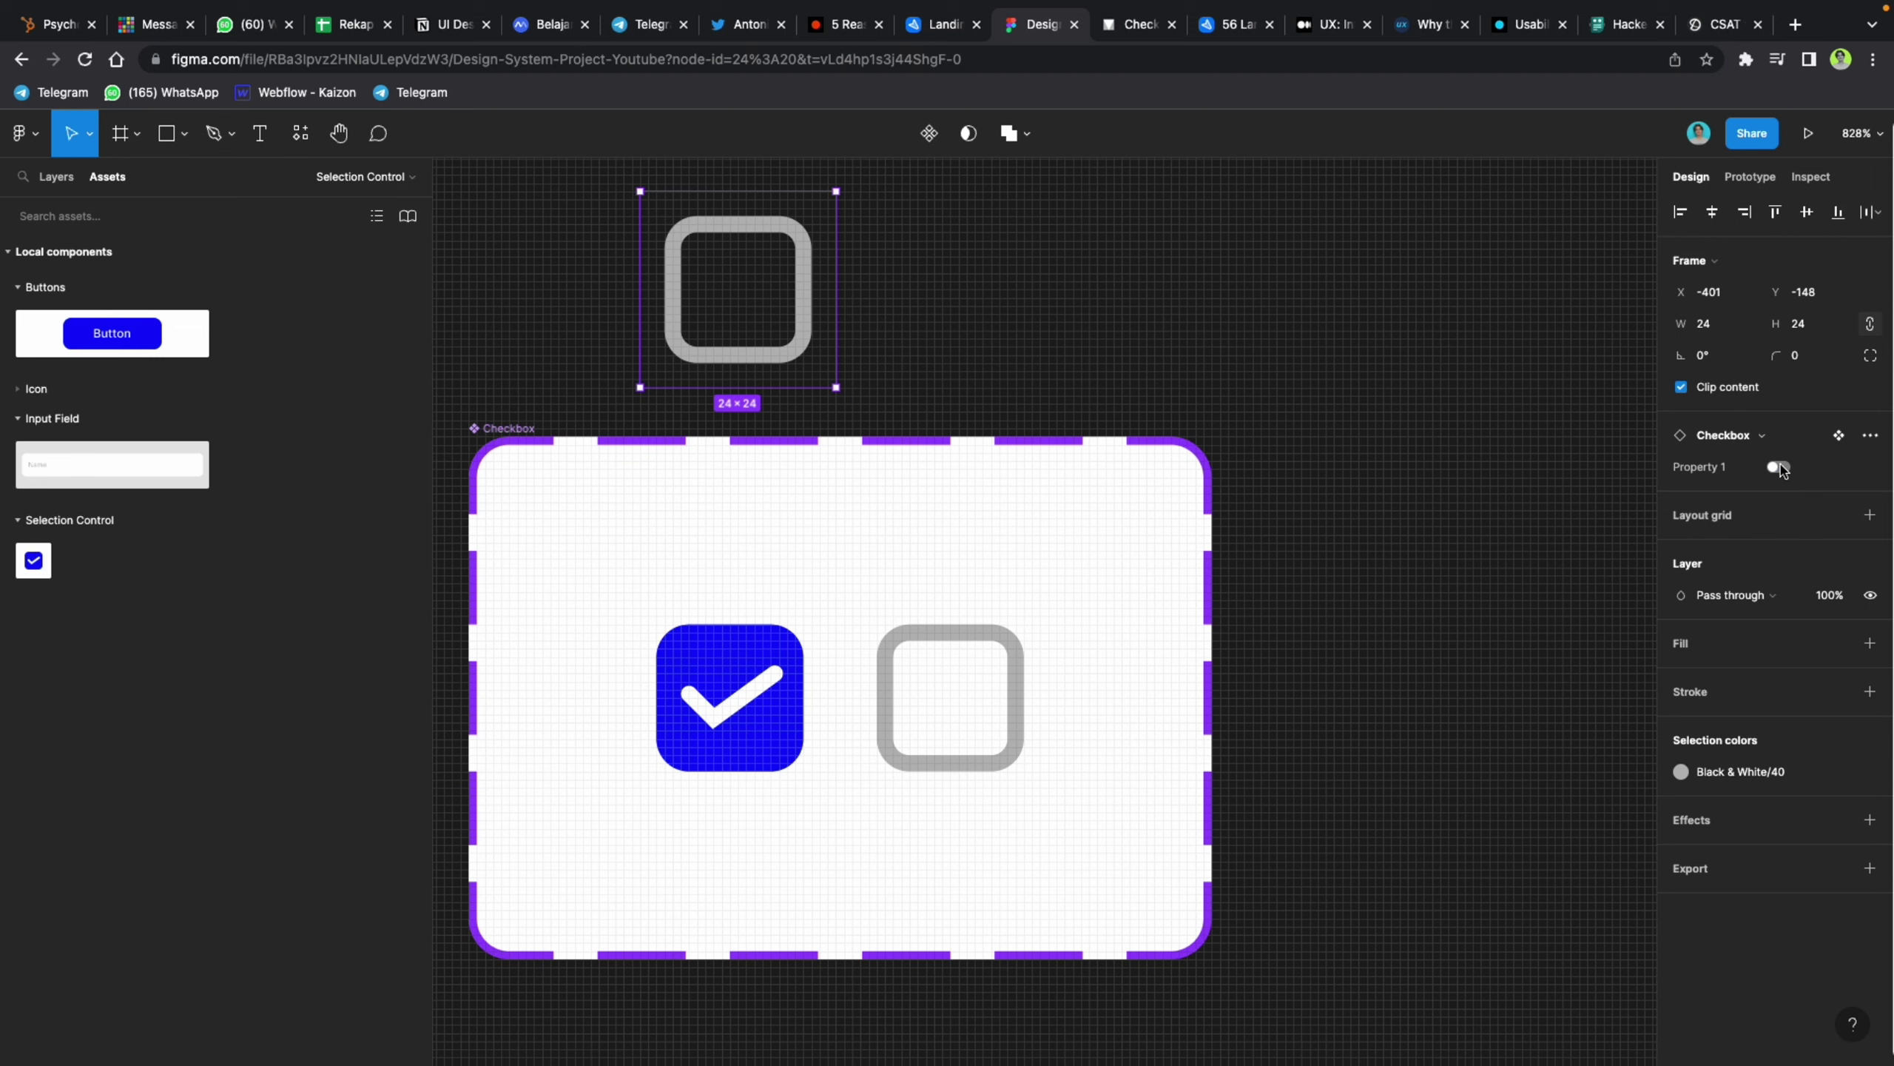
left_click(1781, 470)
left_click(1781, 470)
left_click(1781, 470)
left_click(1781, 470)
left_click(1782, 470)
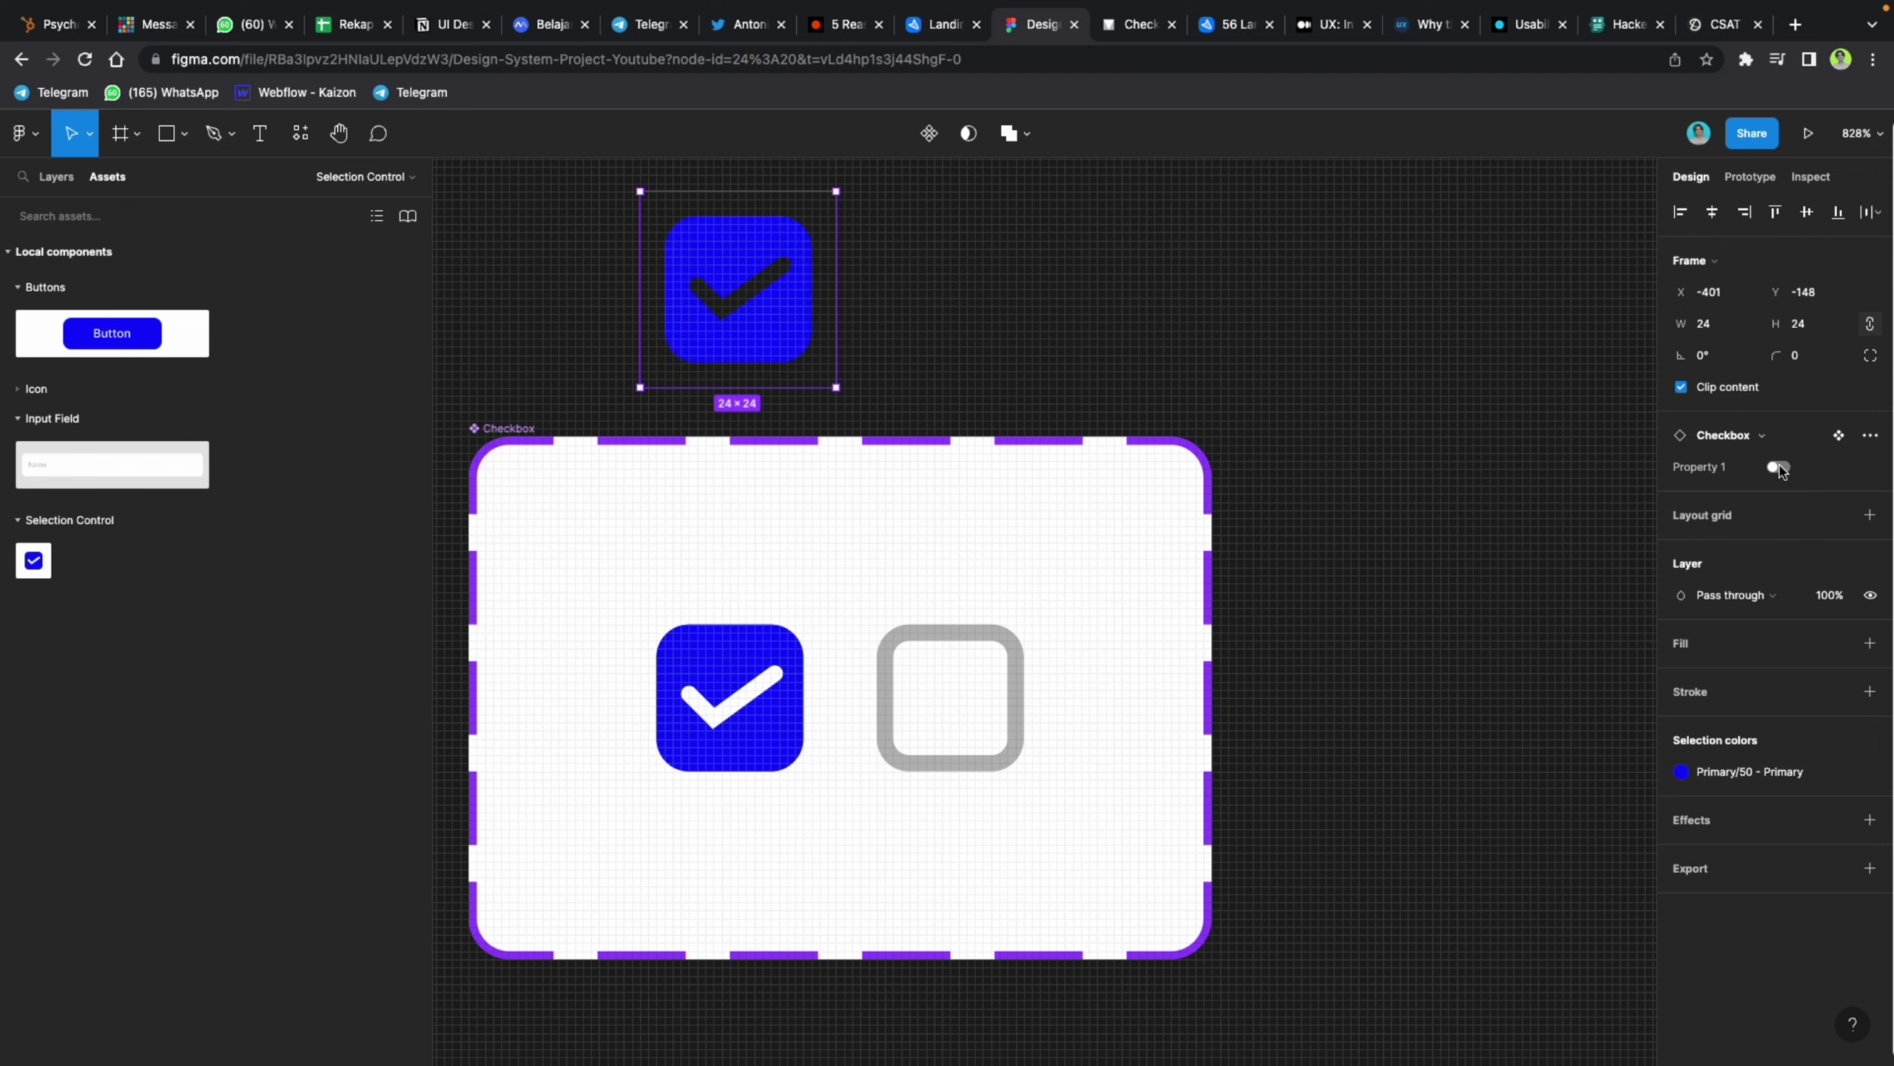
left_click(1781, 470)
left_click(1781, 470)
left_click(1781, 470)
Step: Delete the test Checkbox instance above the component set
left_click(1337, 359)
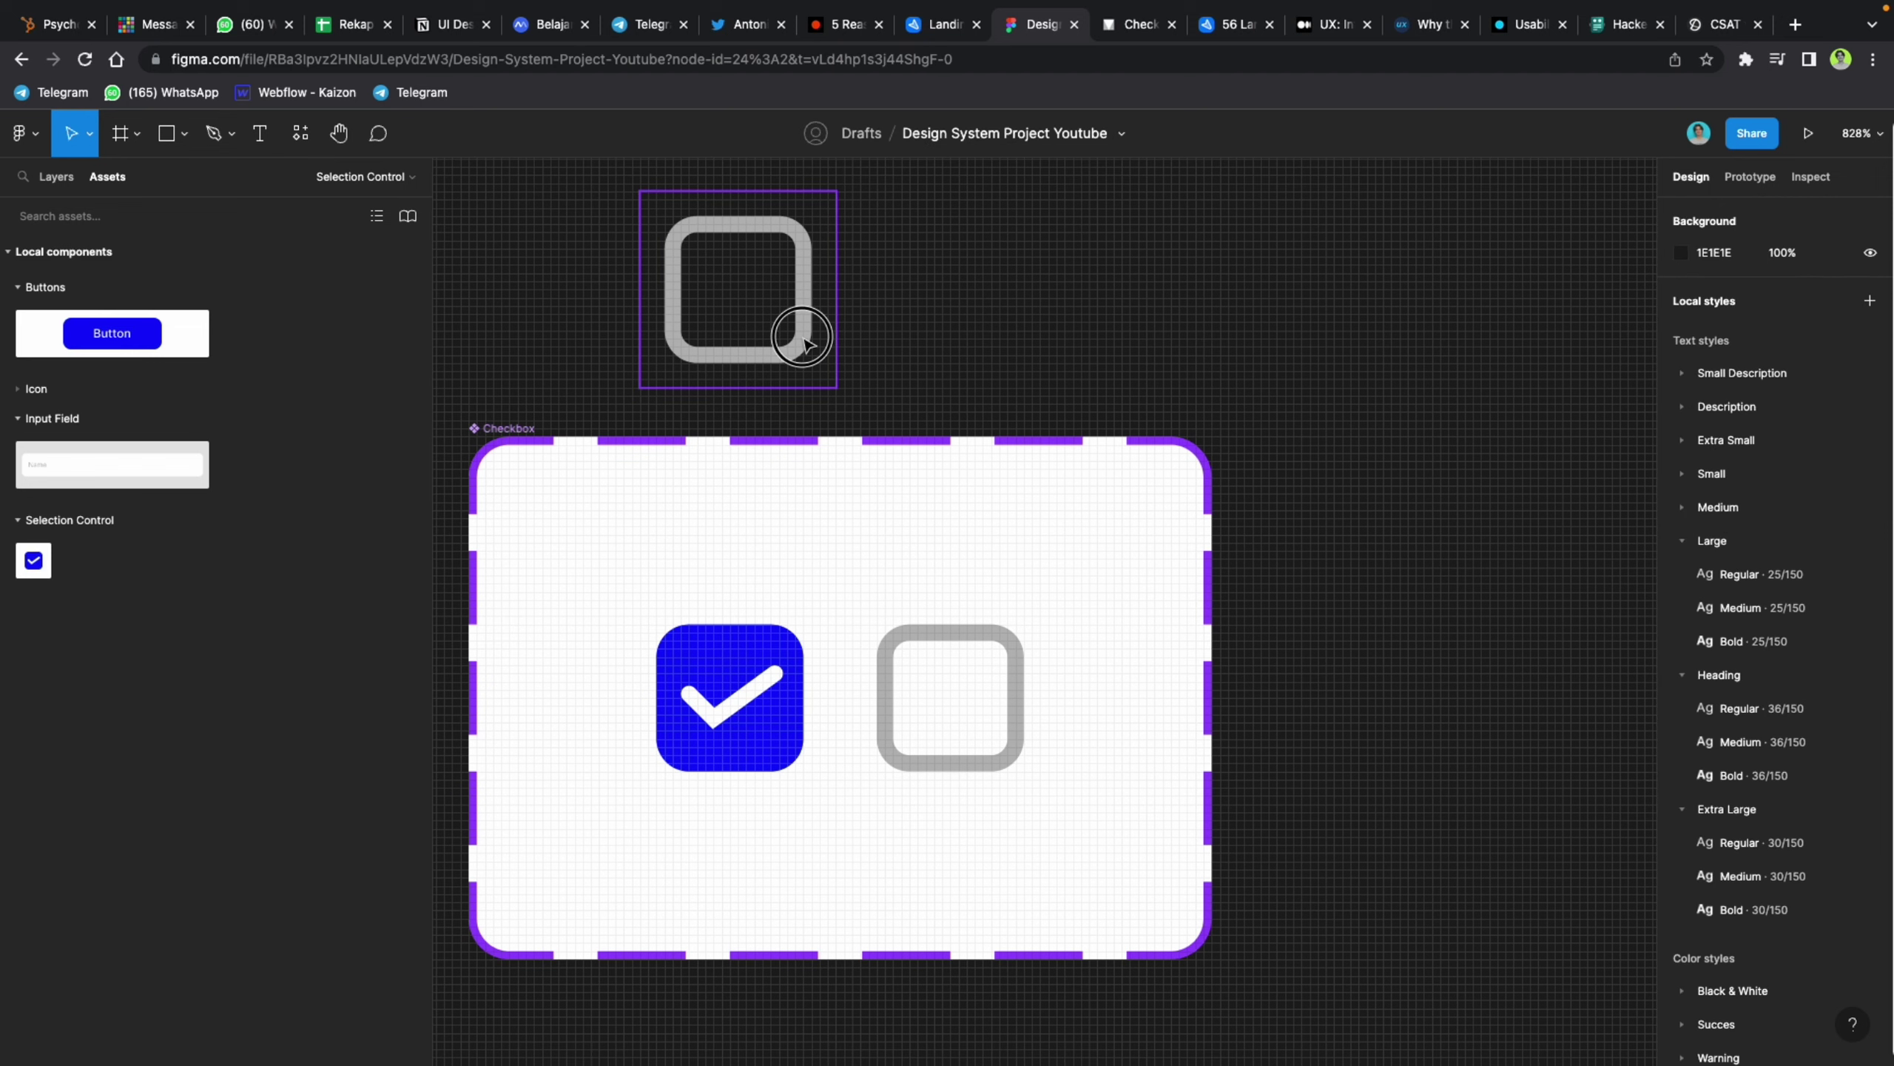
left_click(801, 340)
key("Delete")
Step: Rename the Checkbox component set's variant property Property 1 as State
left_click(515, 433)
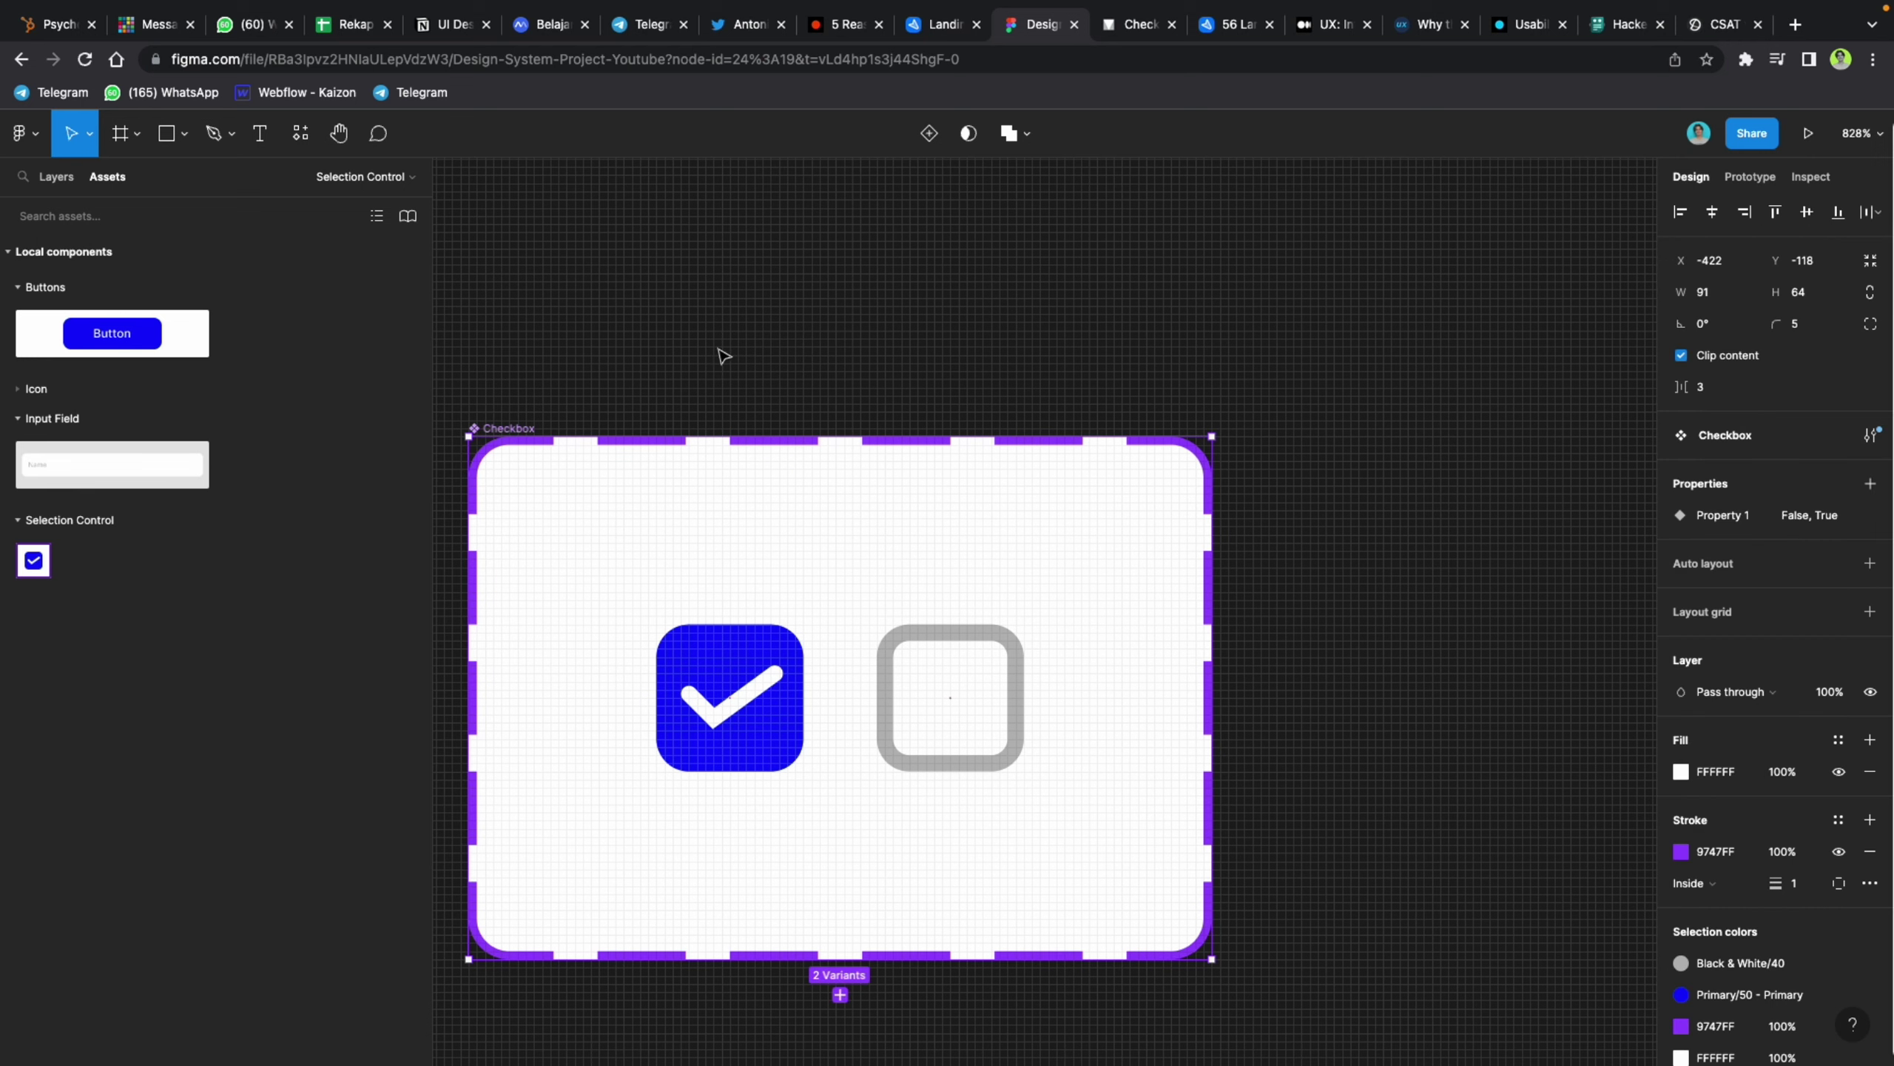
left_click(1839, 516)
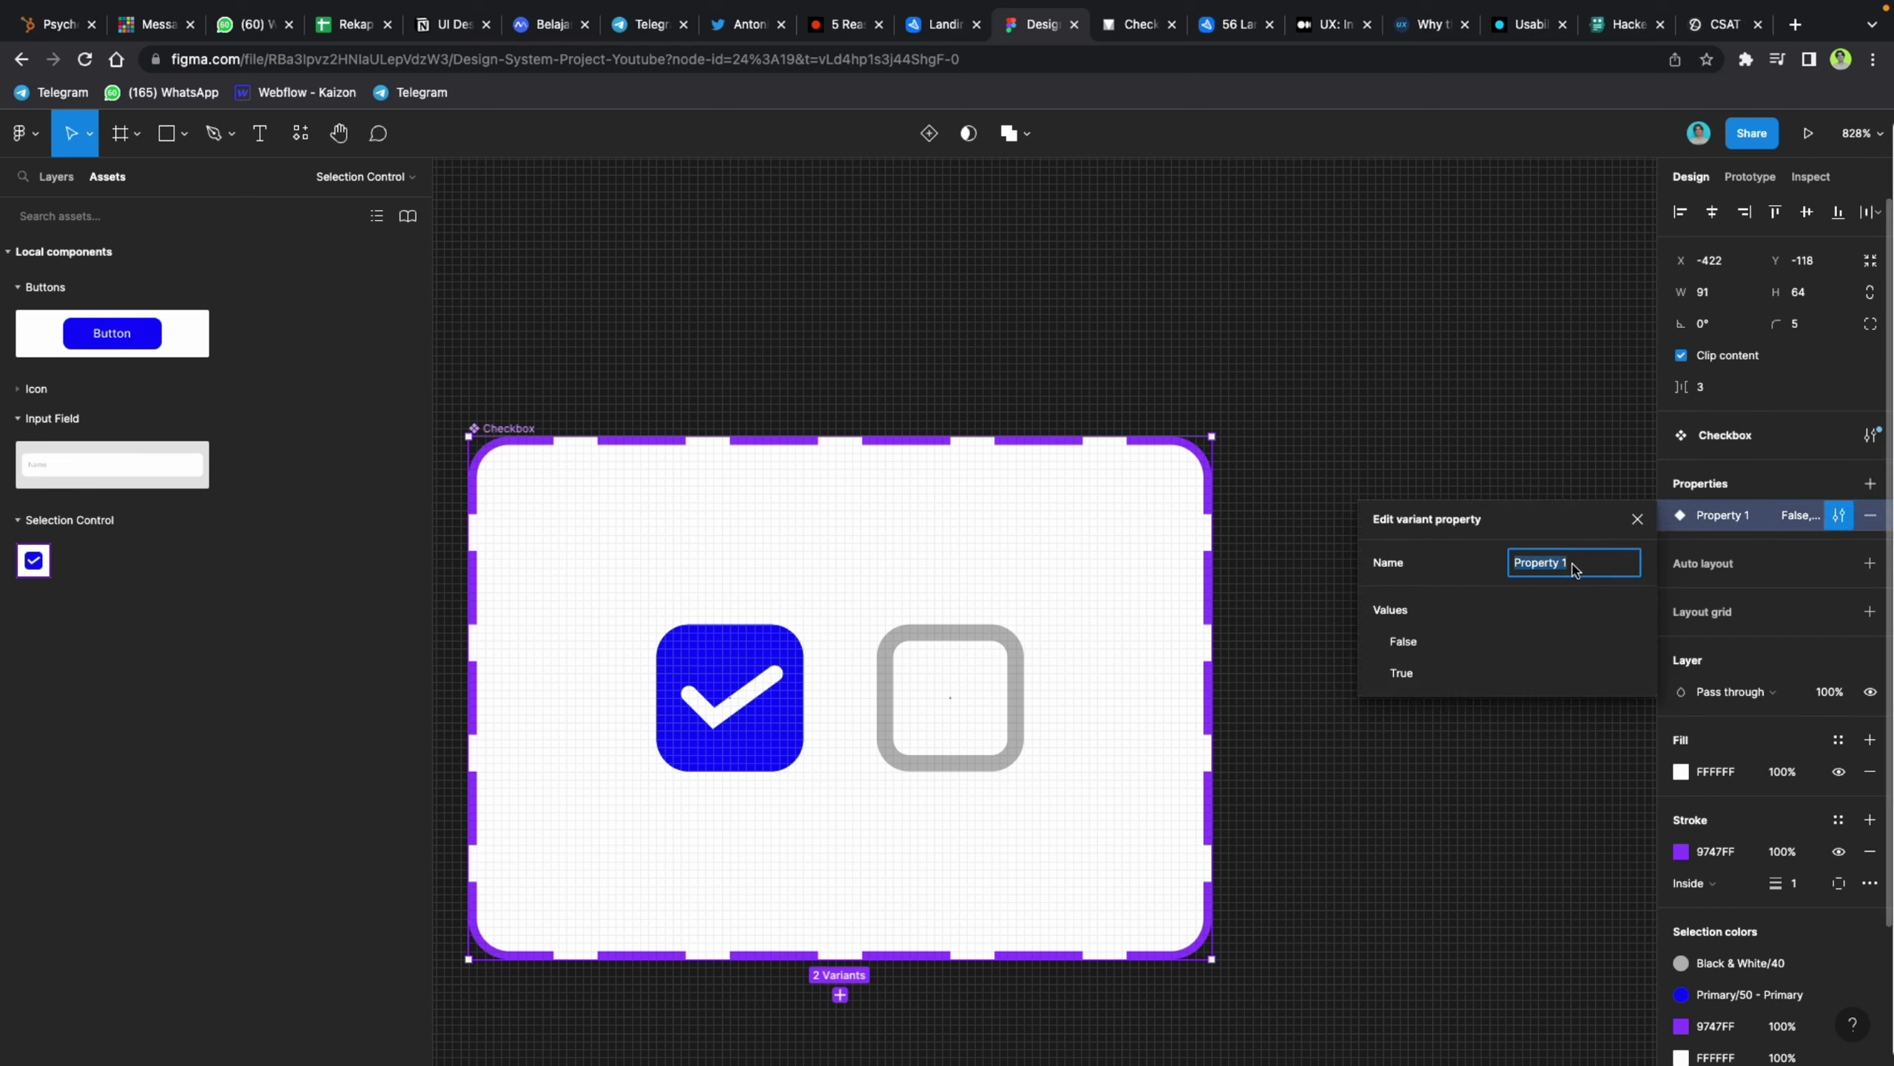
type("ST")
left_click(1259, 479)
Step: View the radio button example on the Material Design checkboxes page and return to the design file
scroll(1256, 478, "down", 5)
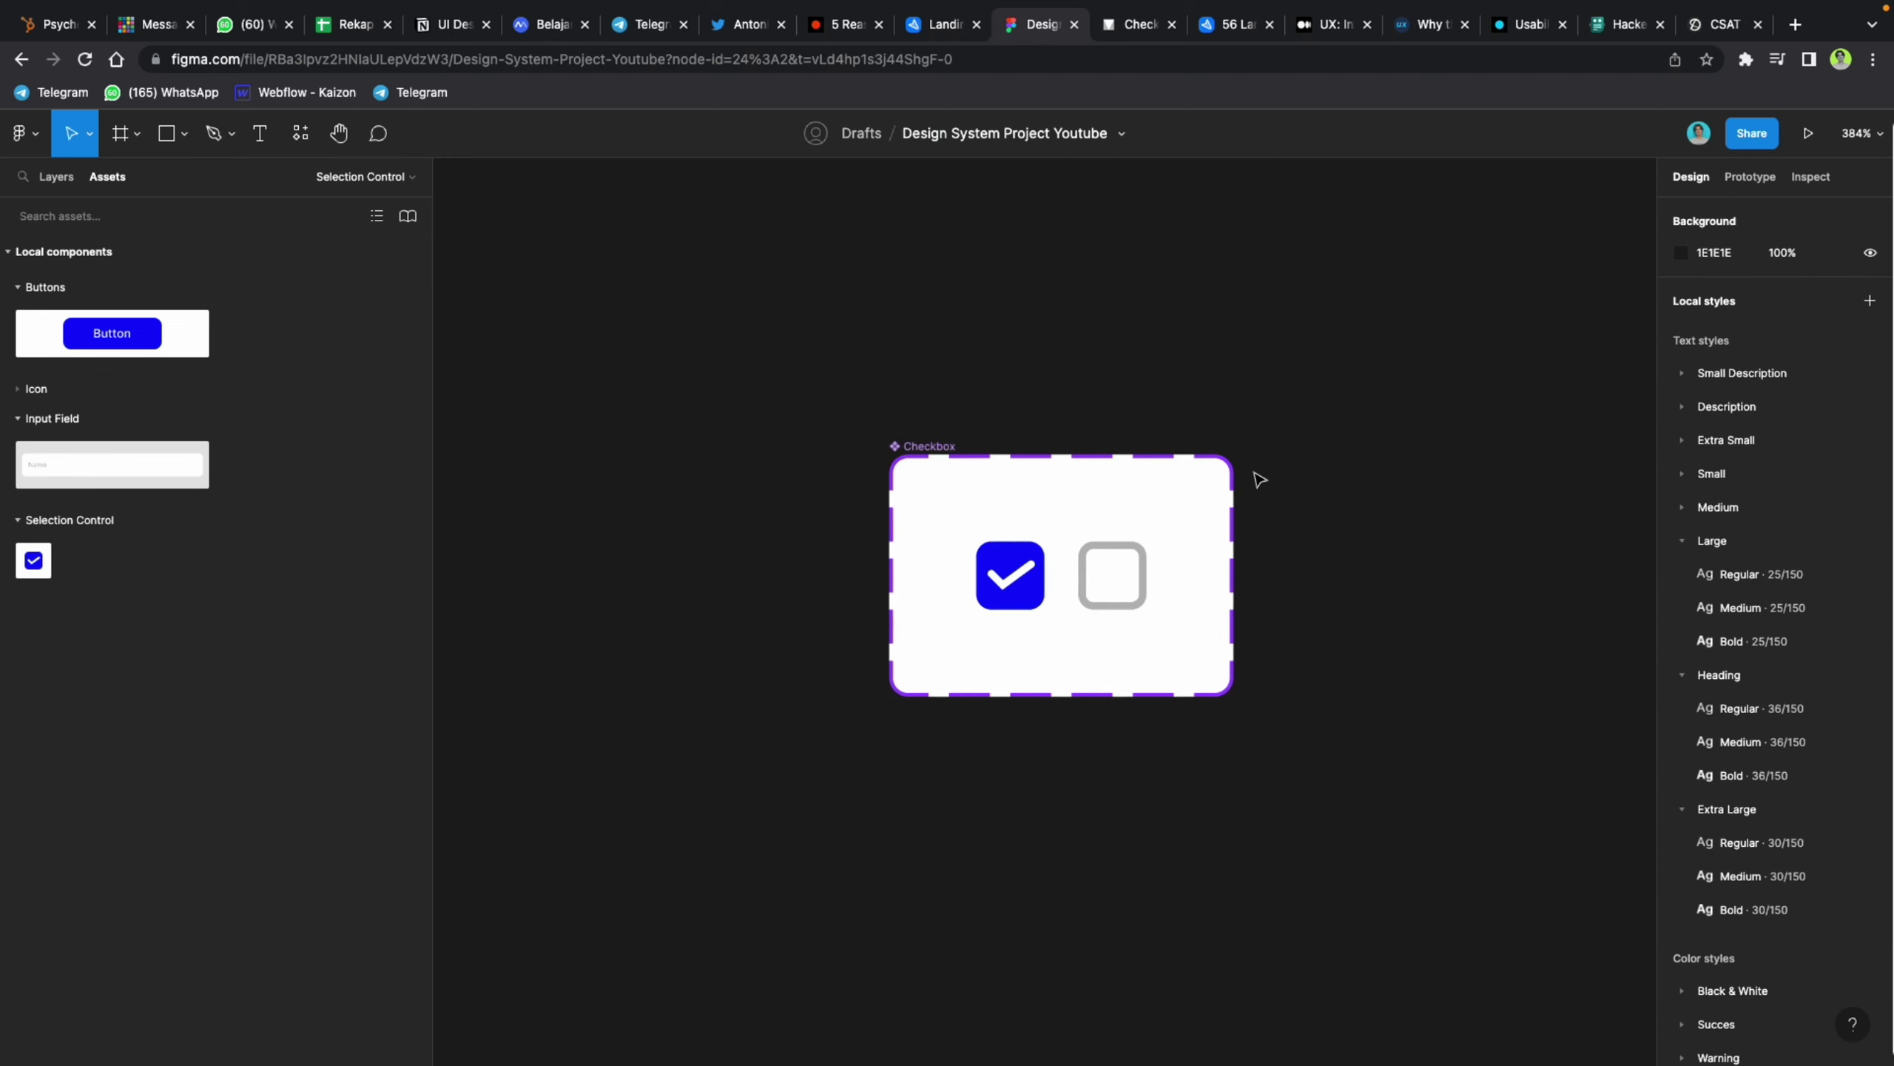
scroll(1026, 552, "right", 3)
scroll(735, 491, "up", 3)
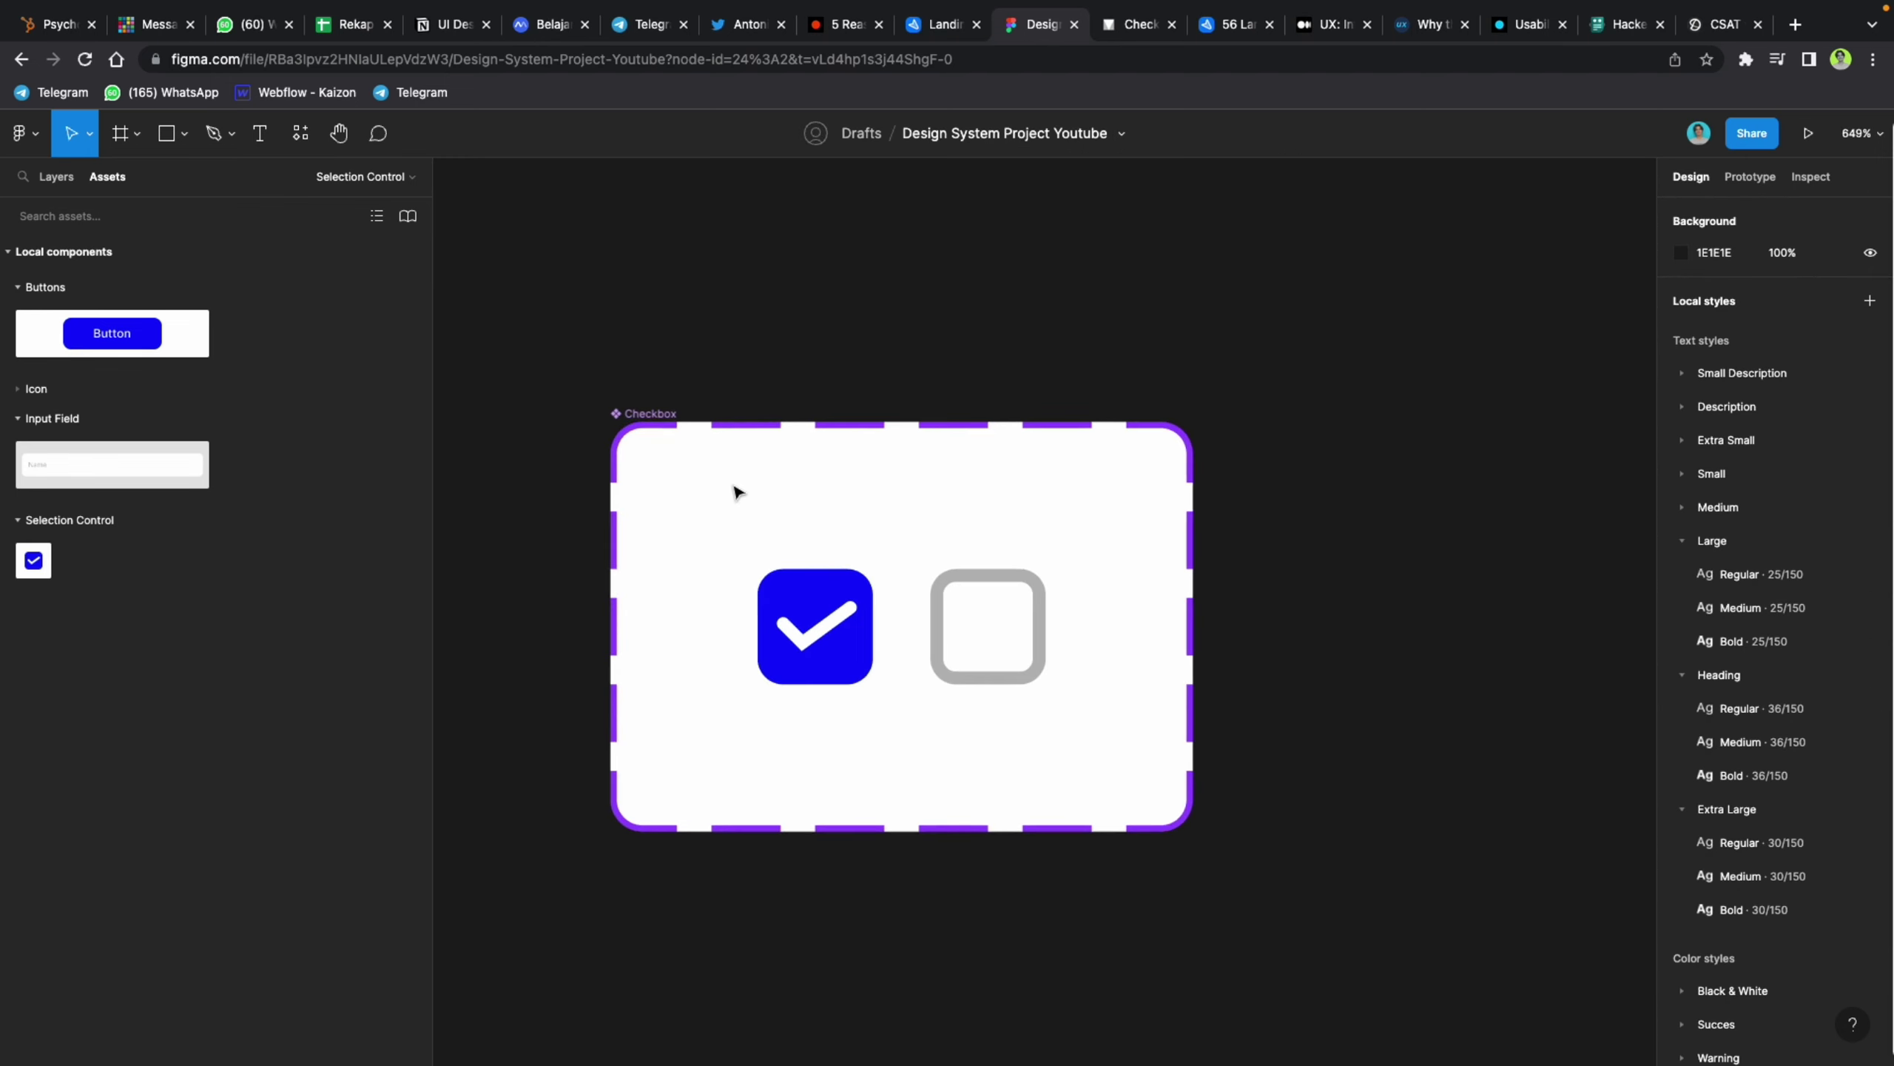
scroll(499, 526, "right", 2)
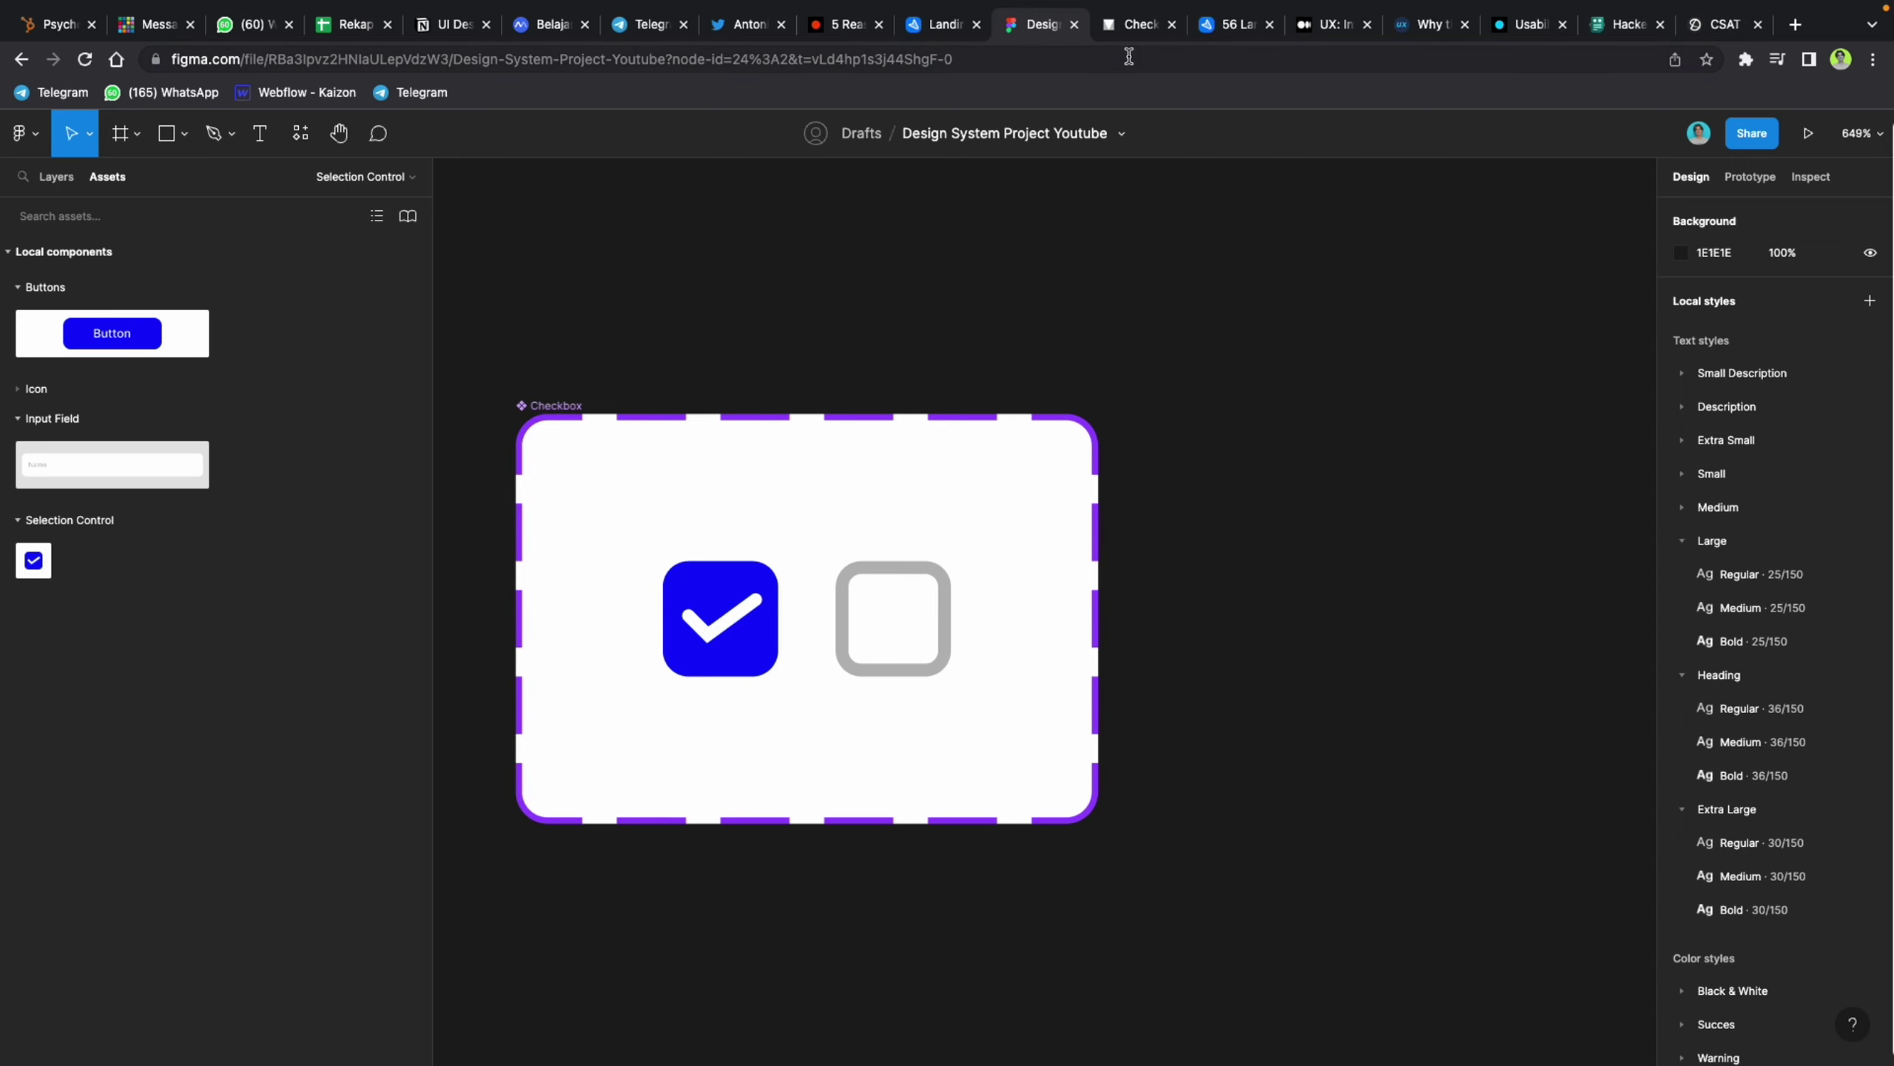
left_click(1137, 24)
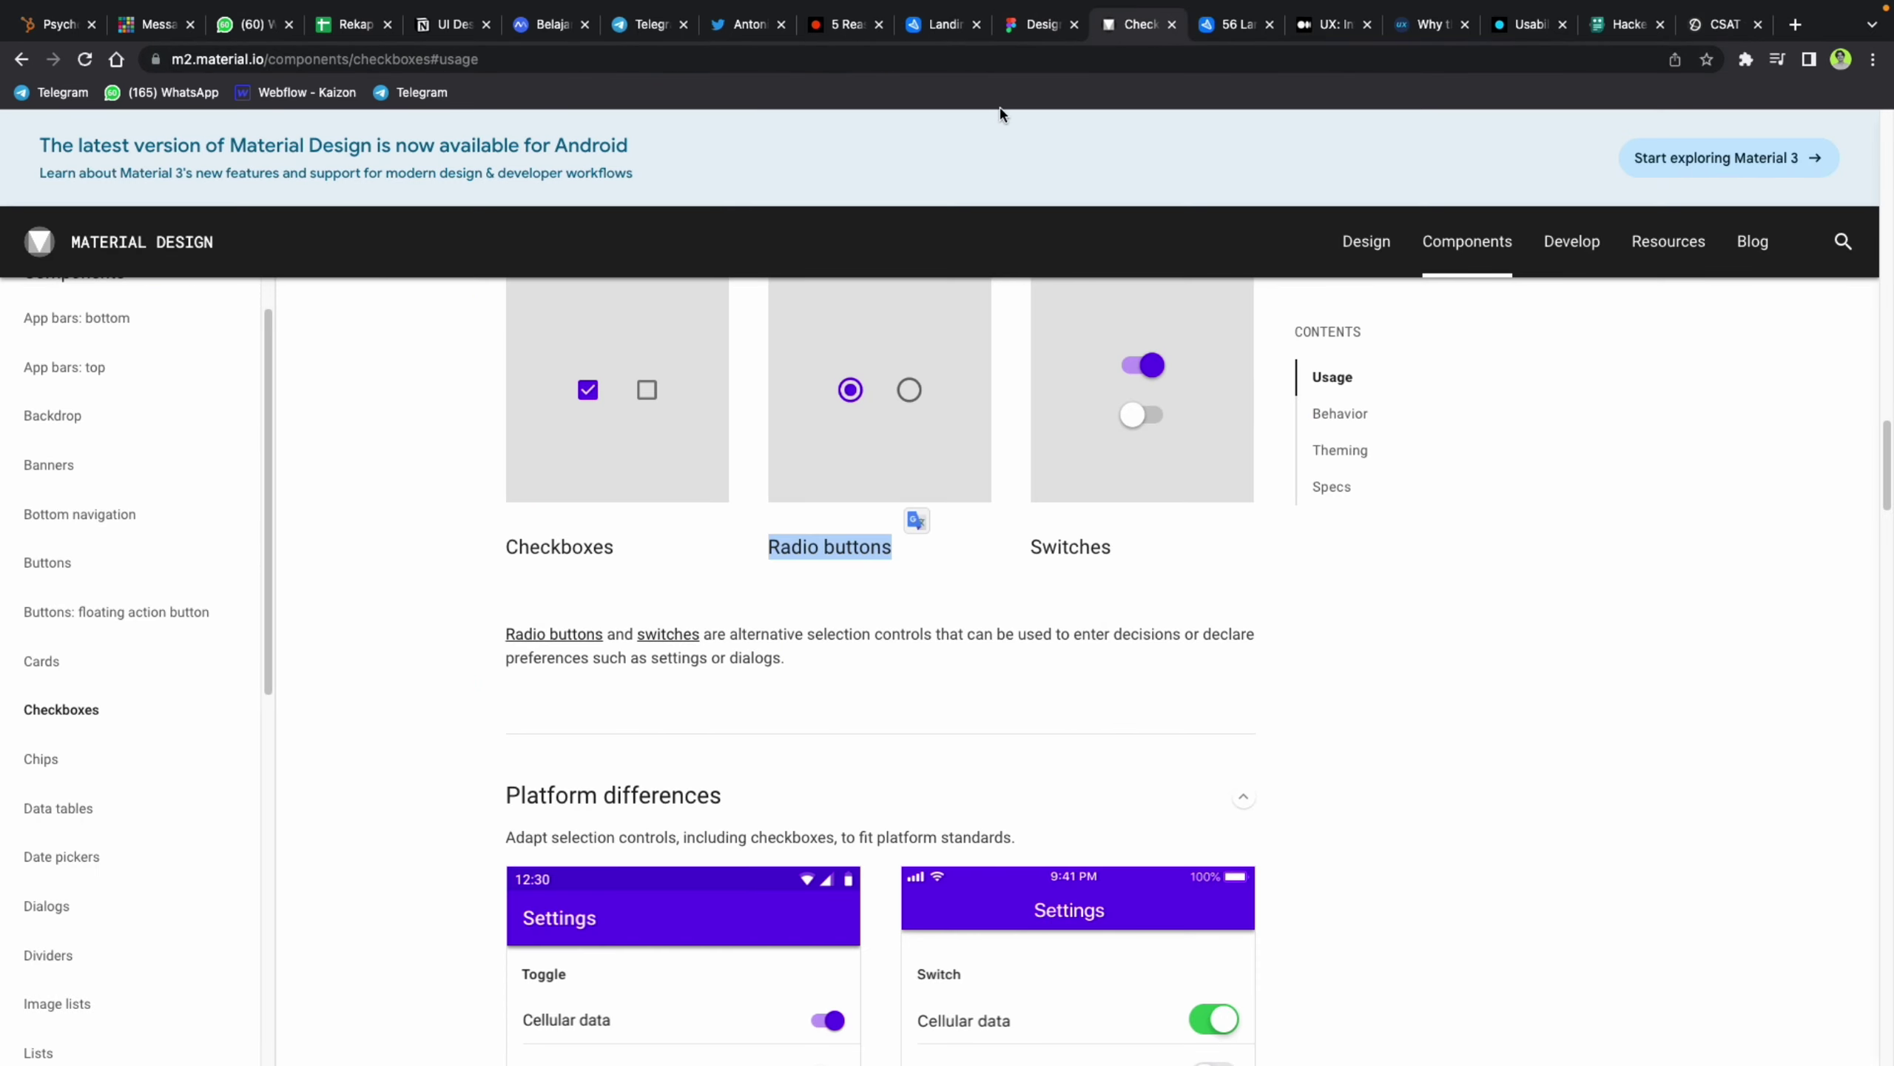
left_click(1029, 30)
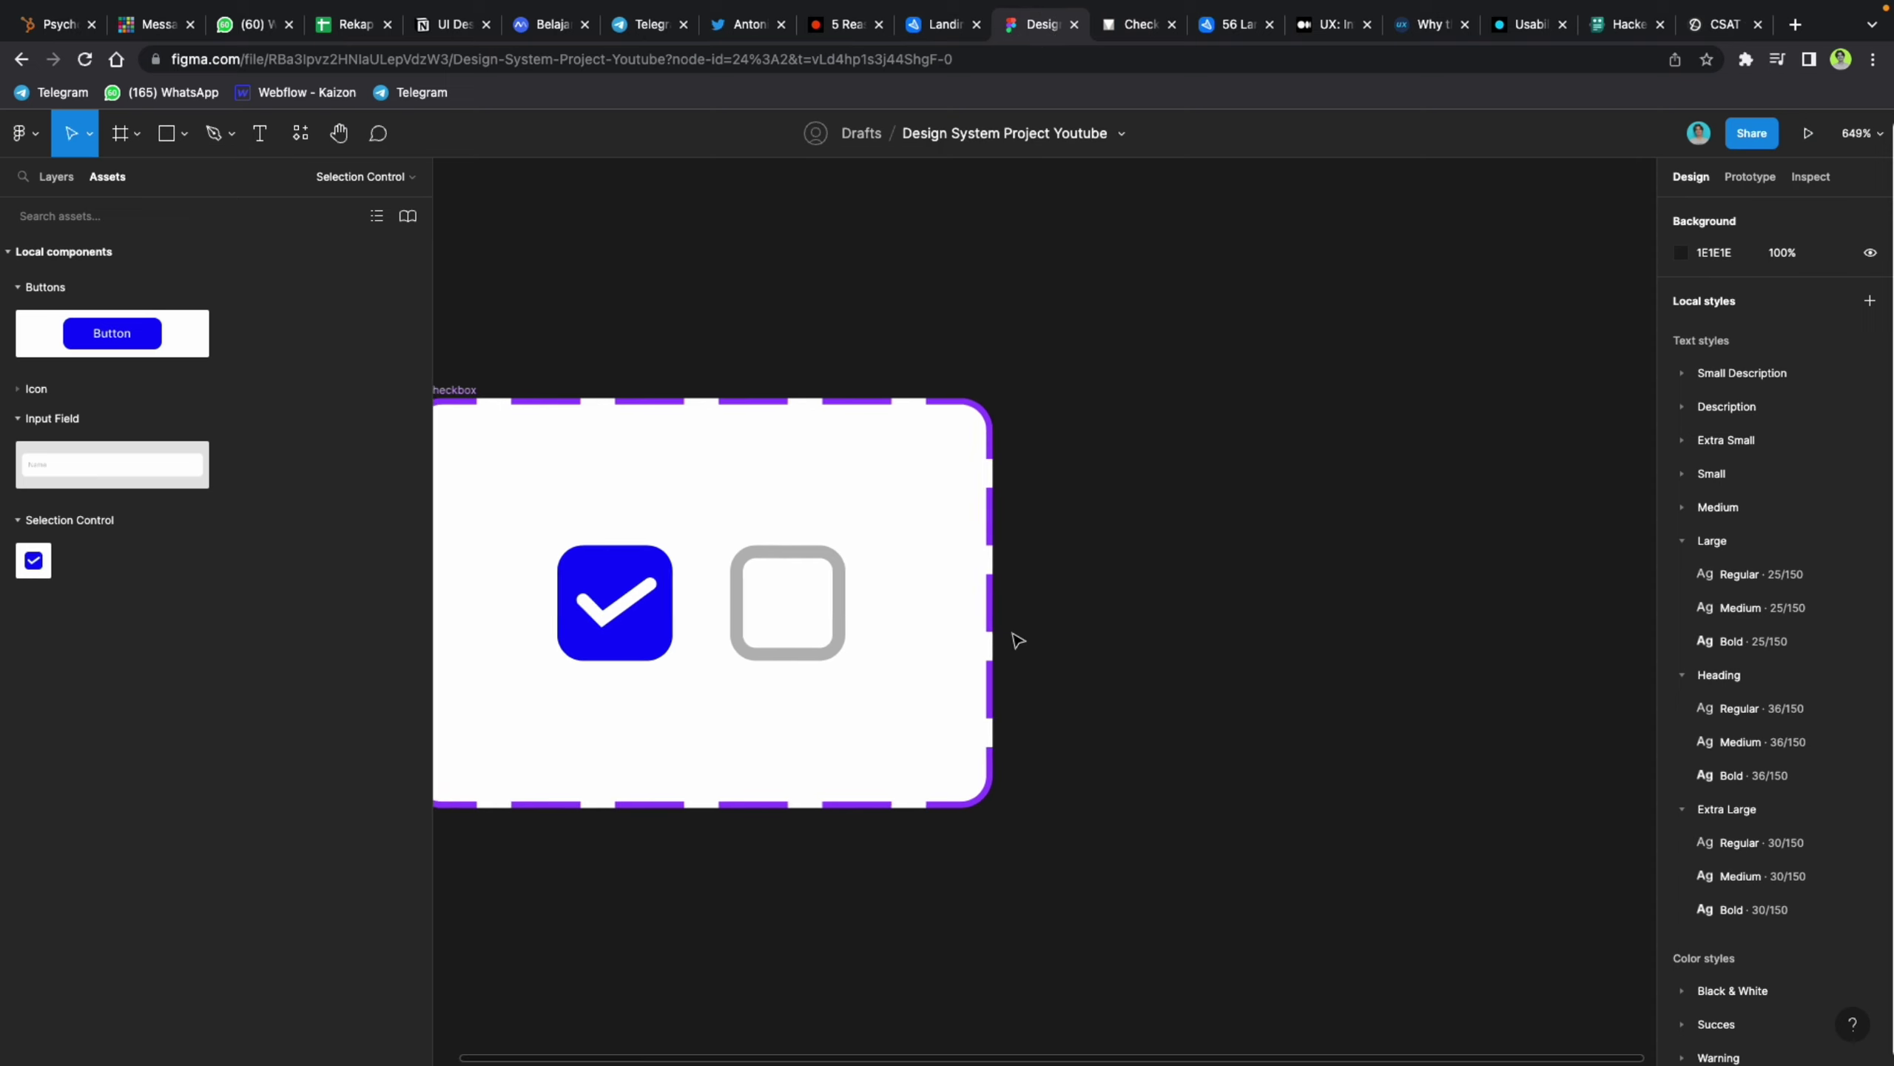
Step: Draw a square frame beside the Checkbox component set and set its size to 24 × 24
scroll(1018, 640, "right", 2)
key("f")
left_click_drag(1028, 532, 1149, 653)
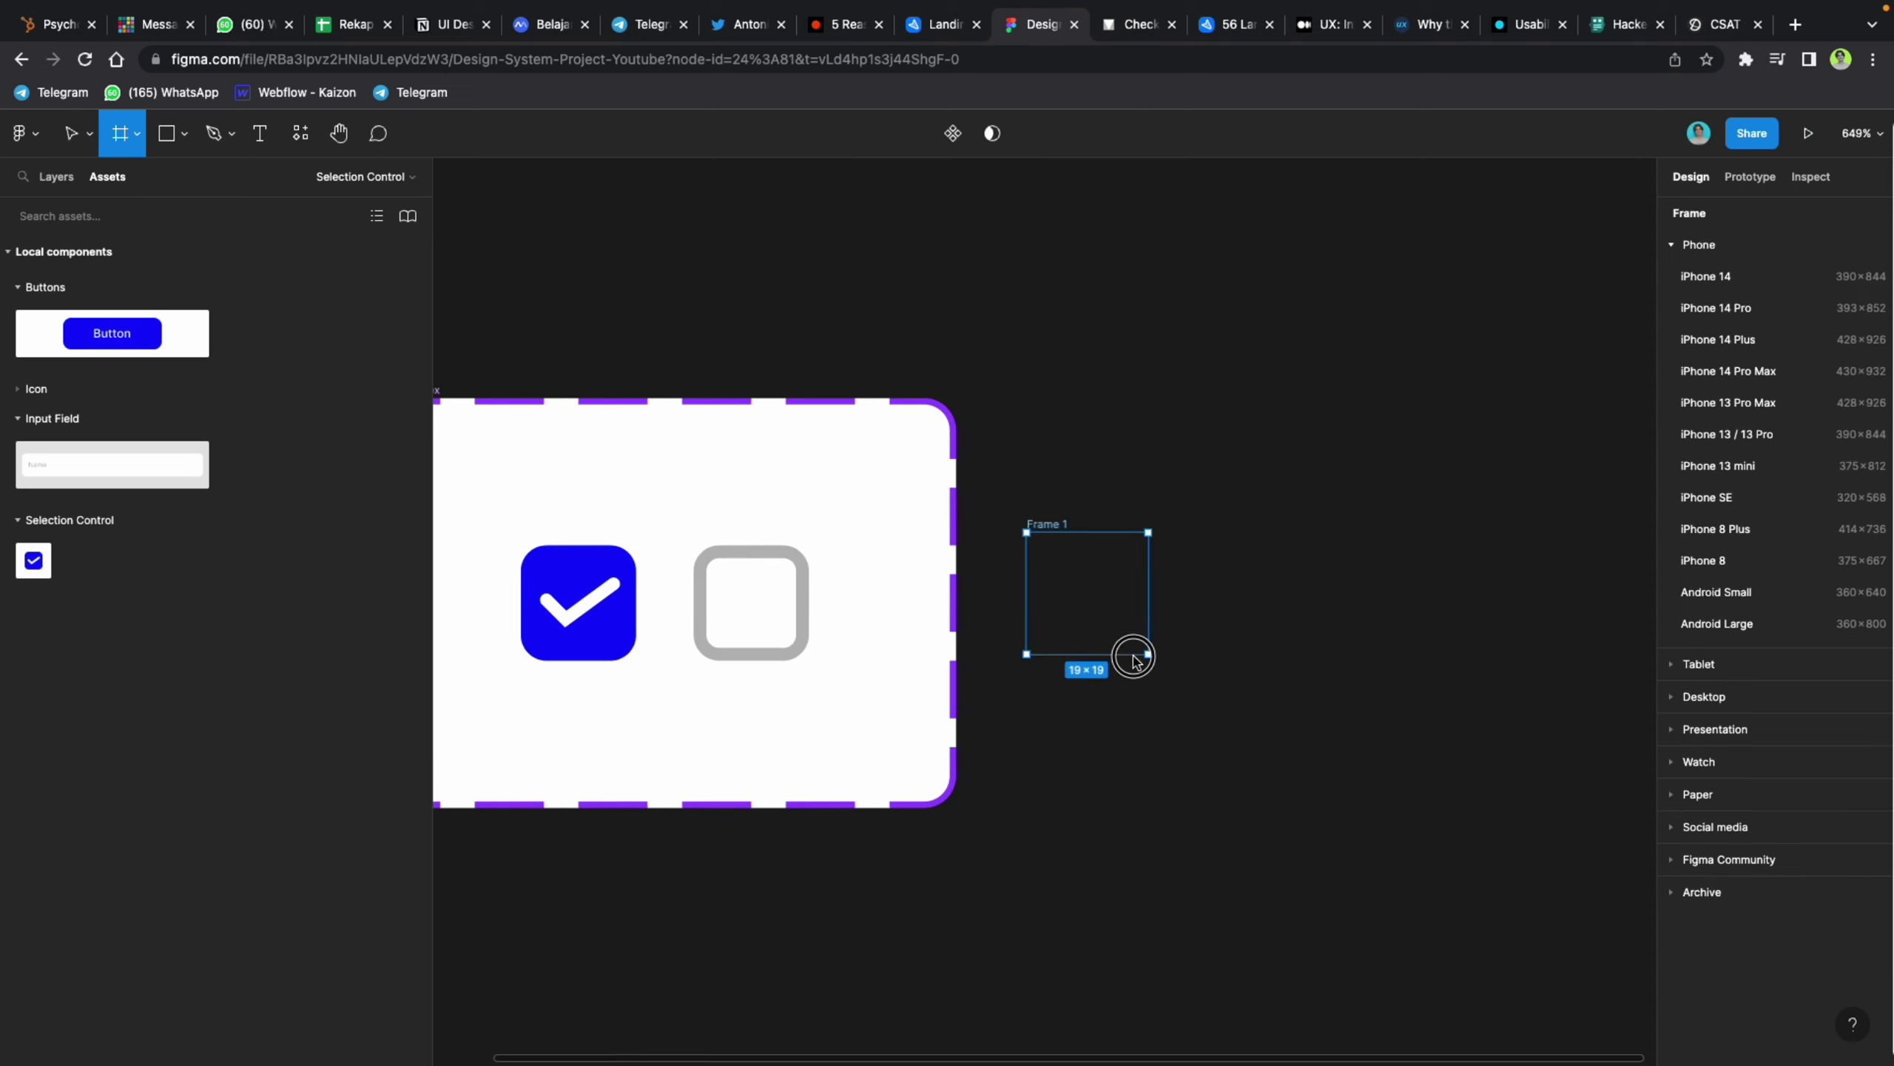
left_click(552, 606)
left_click(1110, 595)
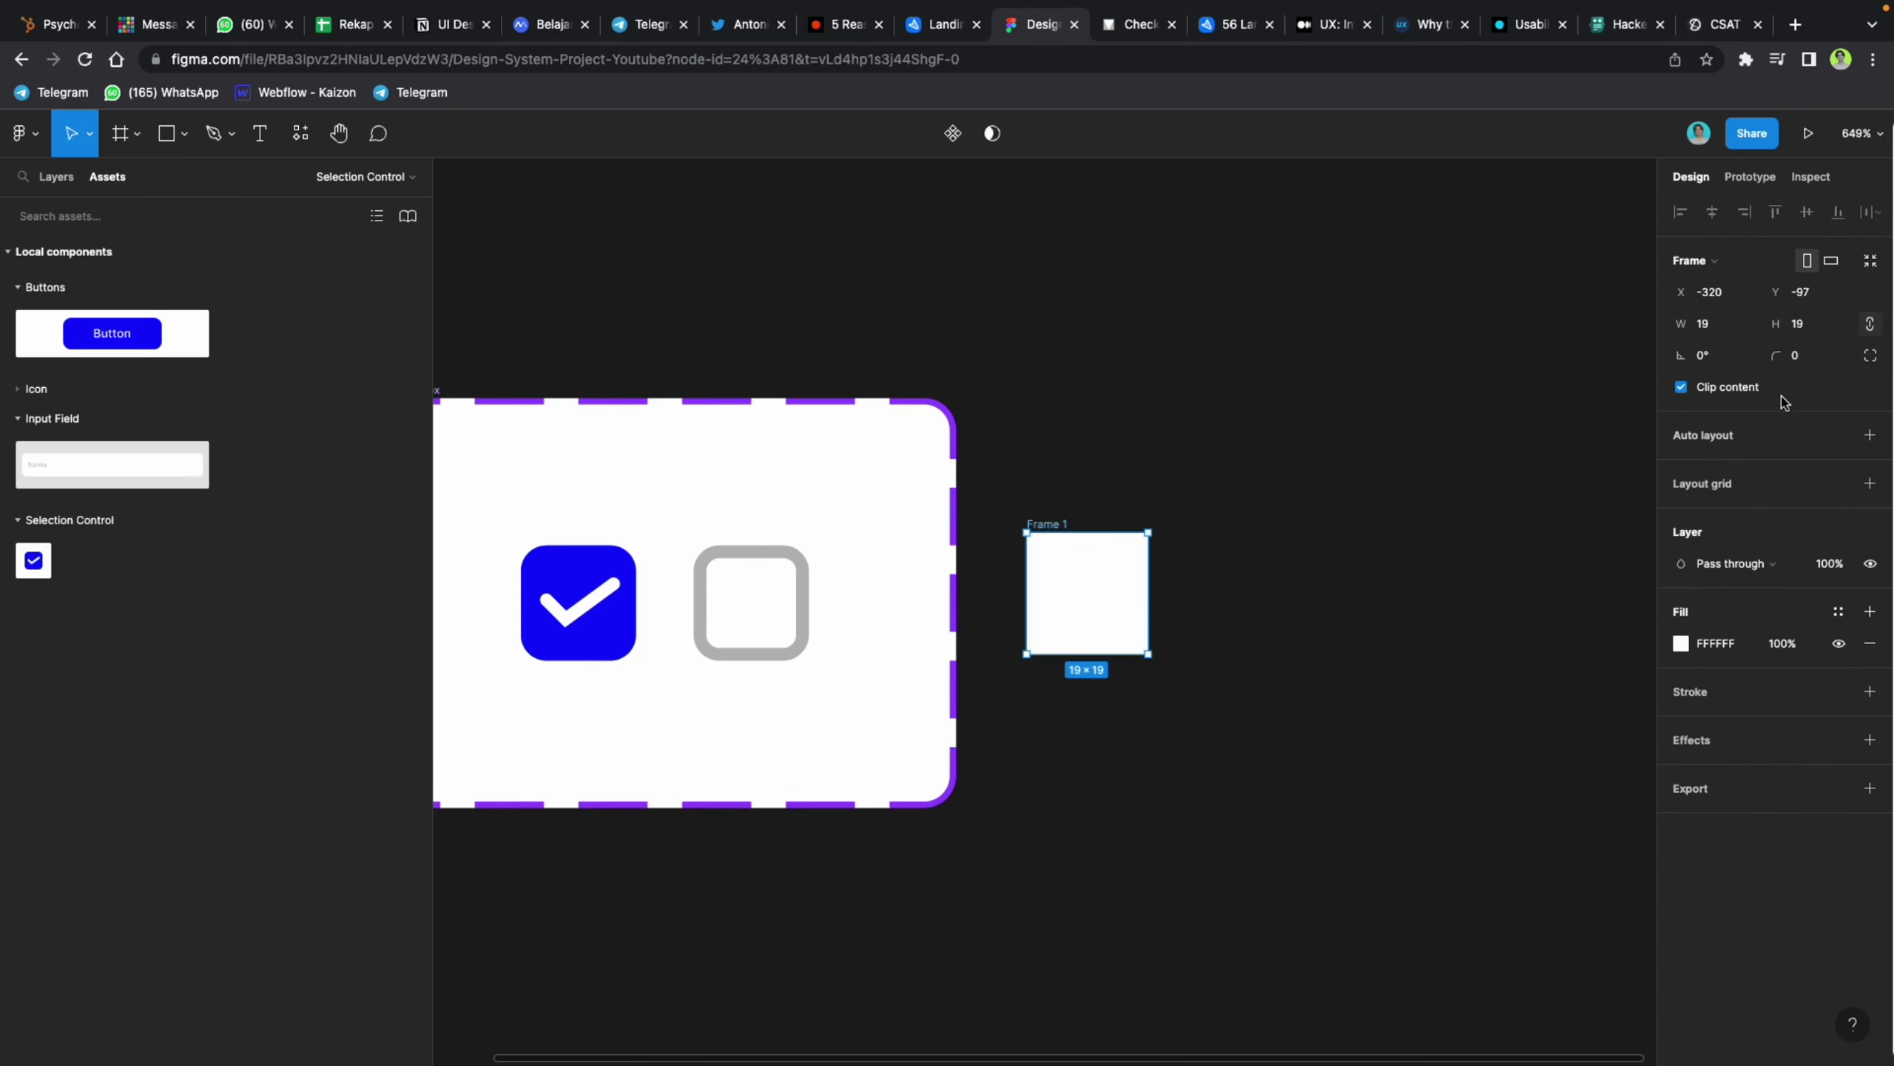
left_click(1829, 326)
type("24")
key("Return")
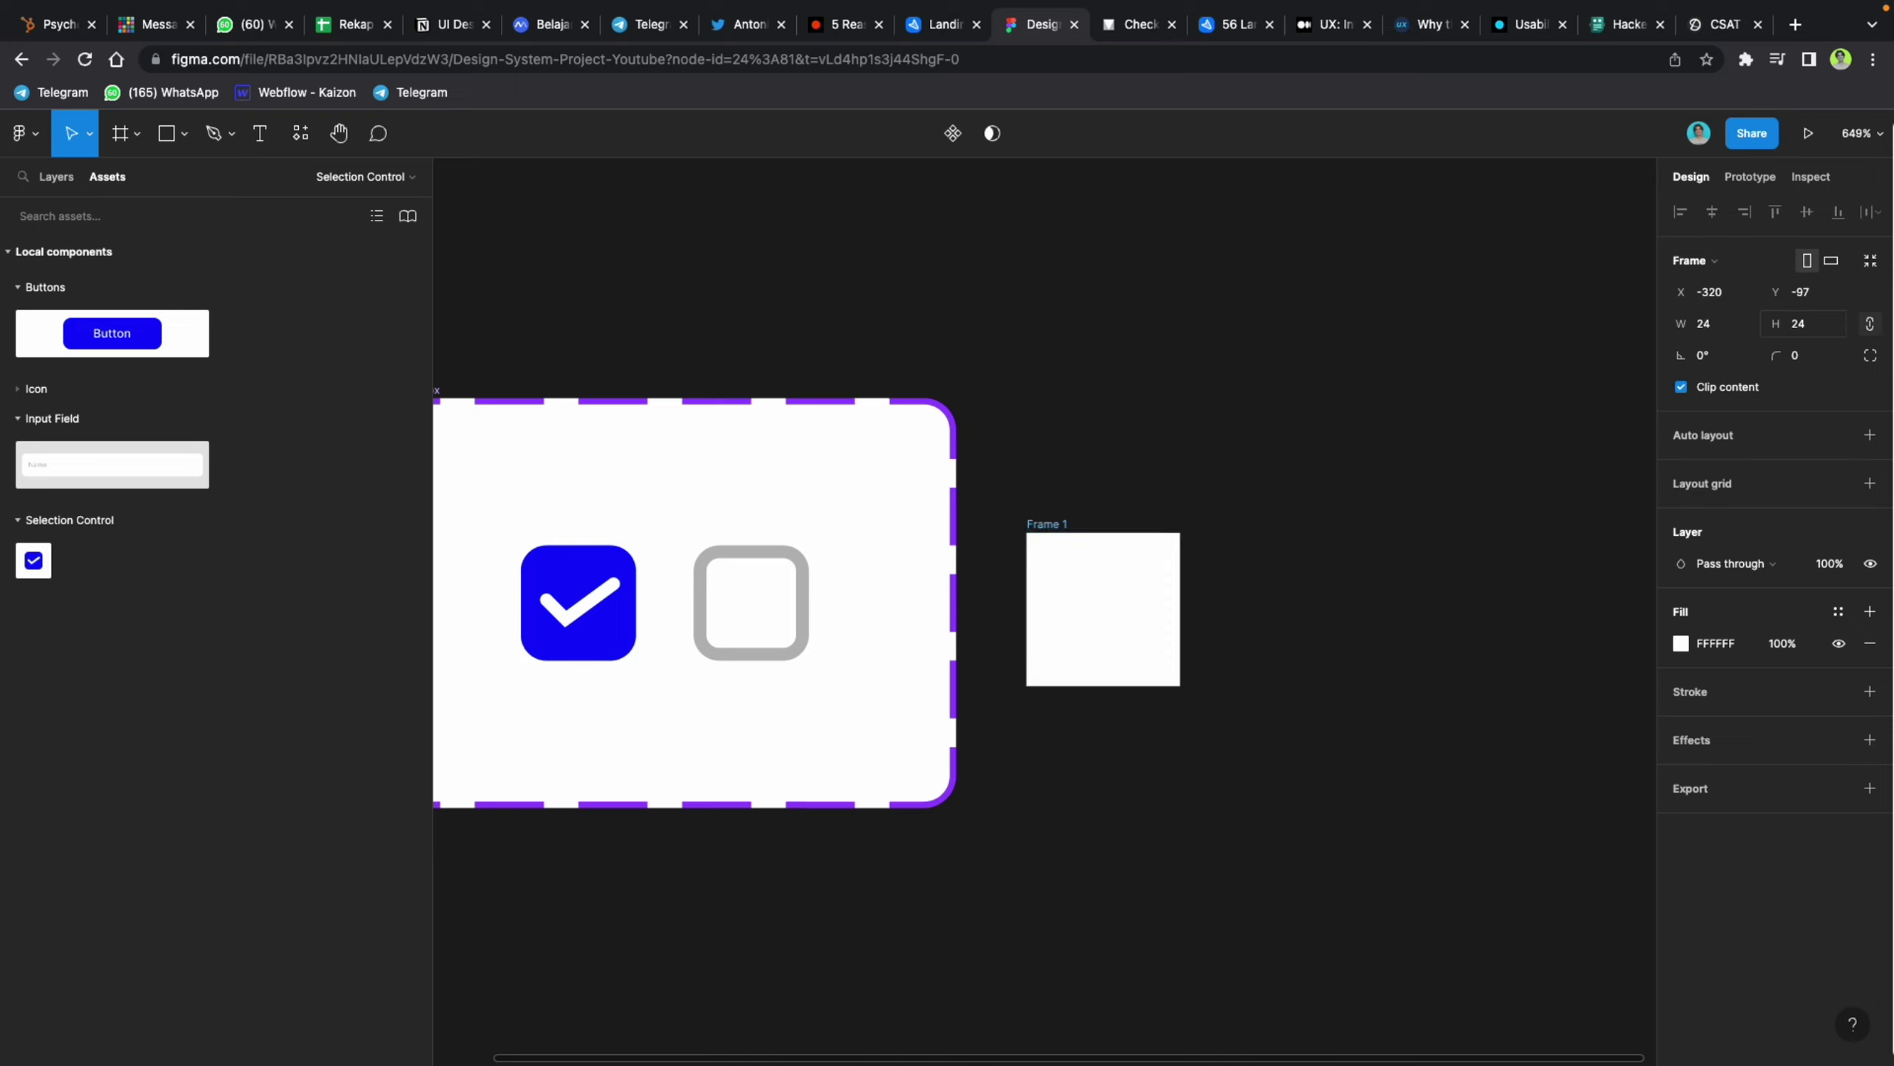
Step: Rename the new 24 × 24 frame as Radio Button
double_click(1050, 518)
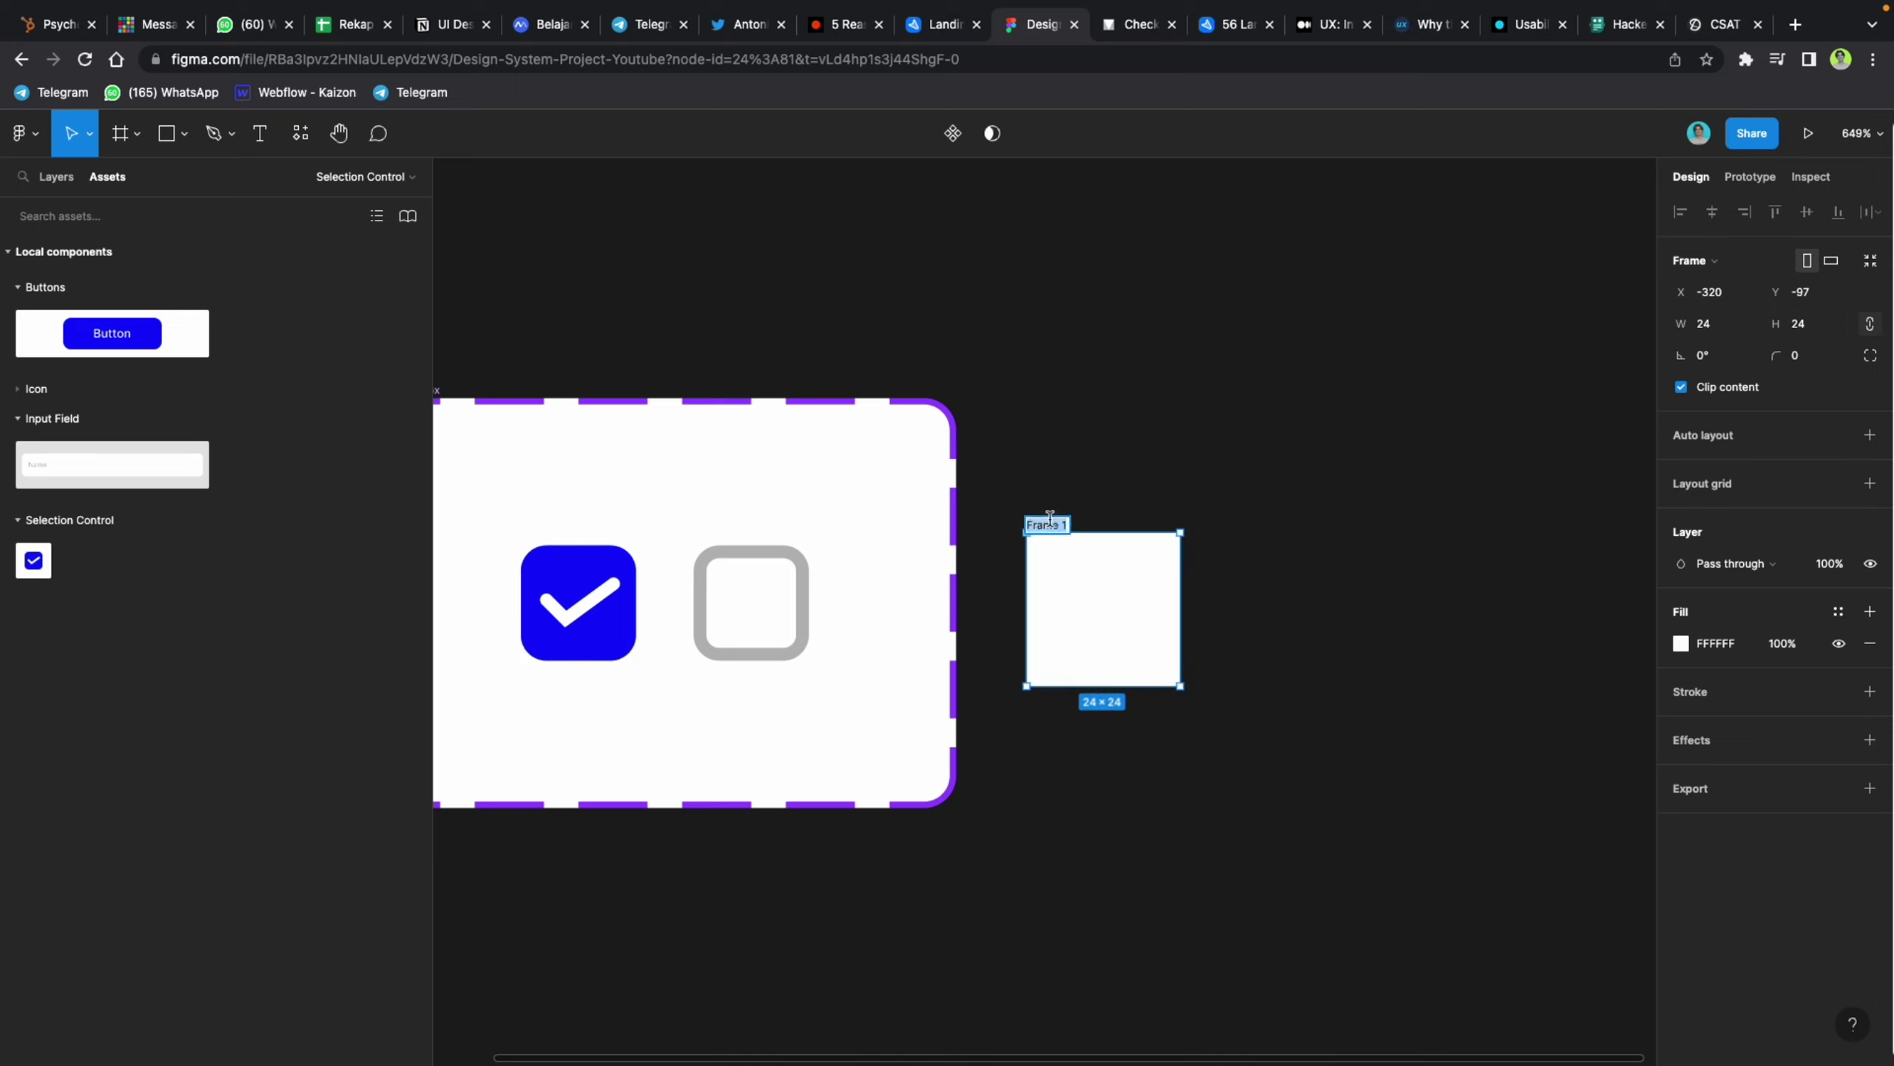
type("RAd")
key("BackSpace")
key("BackSpace")
left_click(1197, 495)
left_click(1082, 546)
left_click(596, 601)
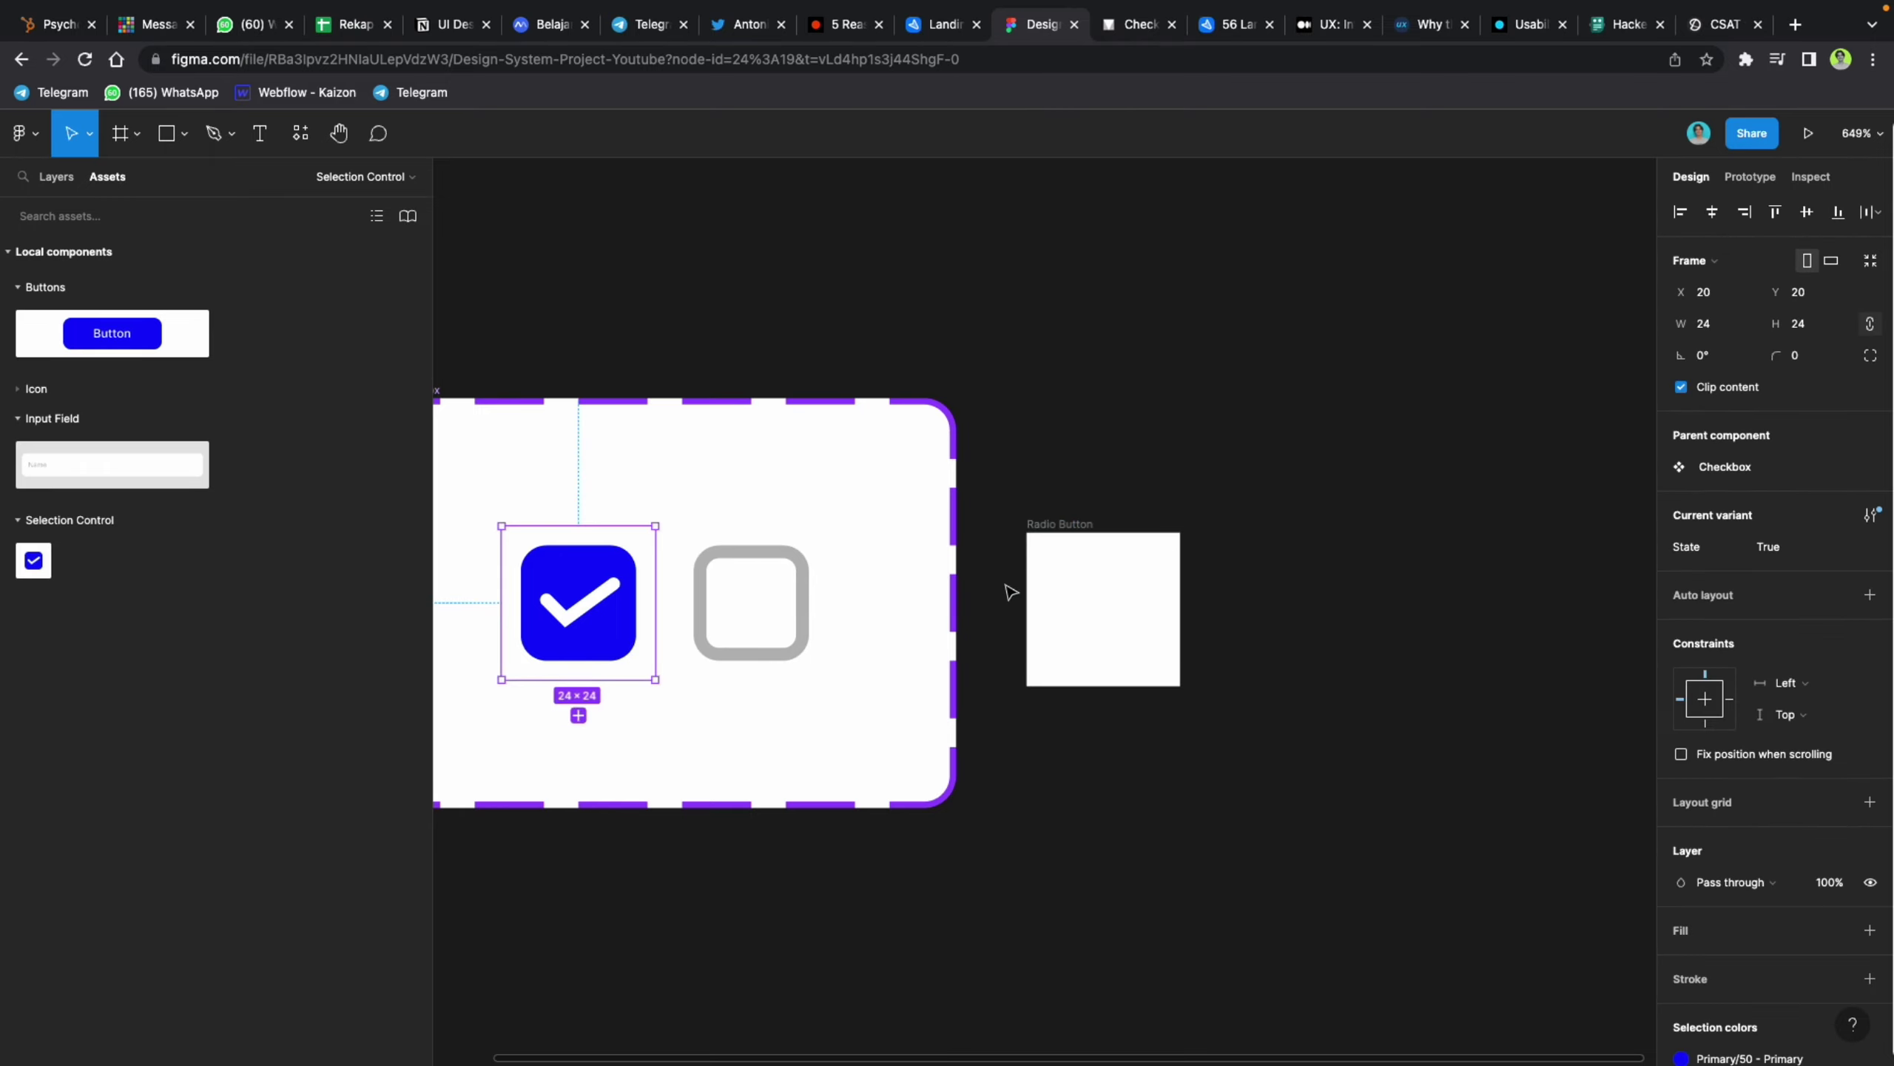
Step: Remove the white FFFFFF fill from the Radio Button frame
scroll(969, 579, "right", 5)
scroll(855, 567, "up", 5)
left_click(858, 565)
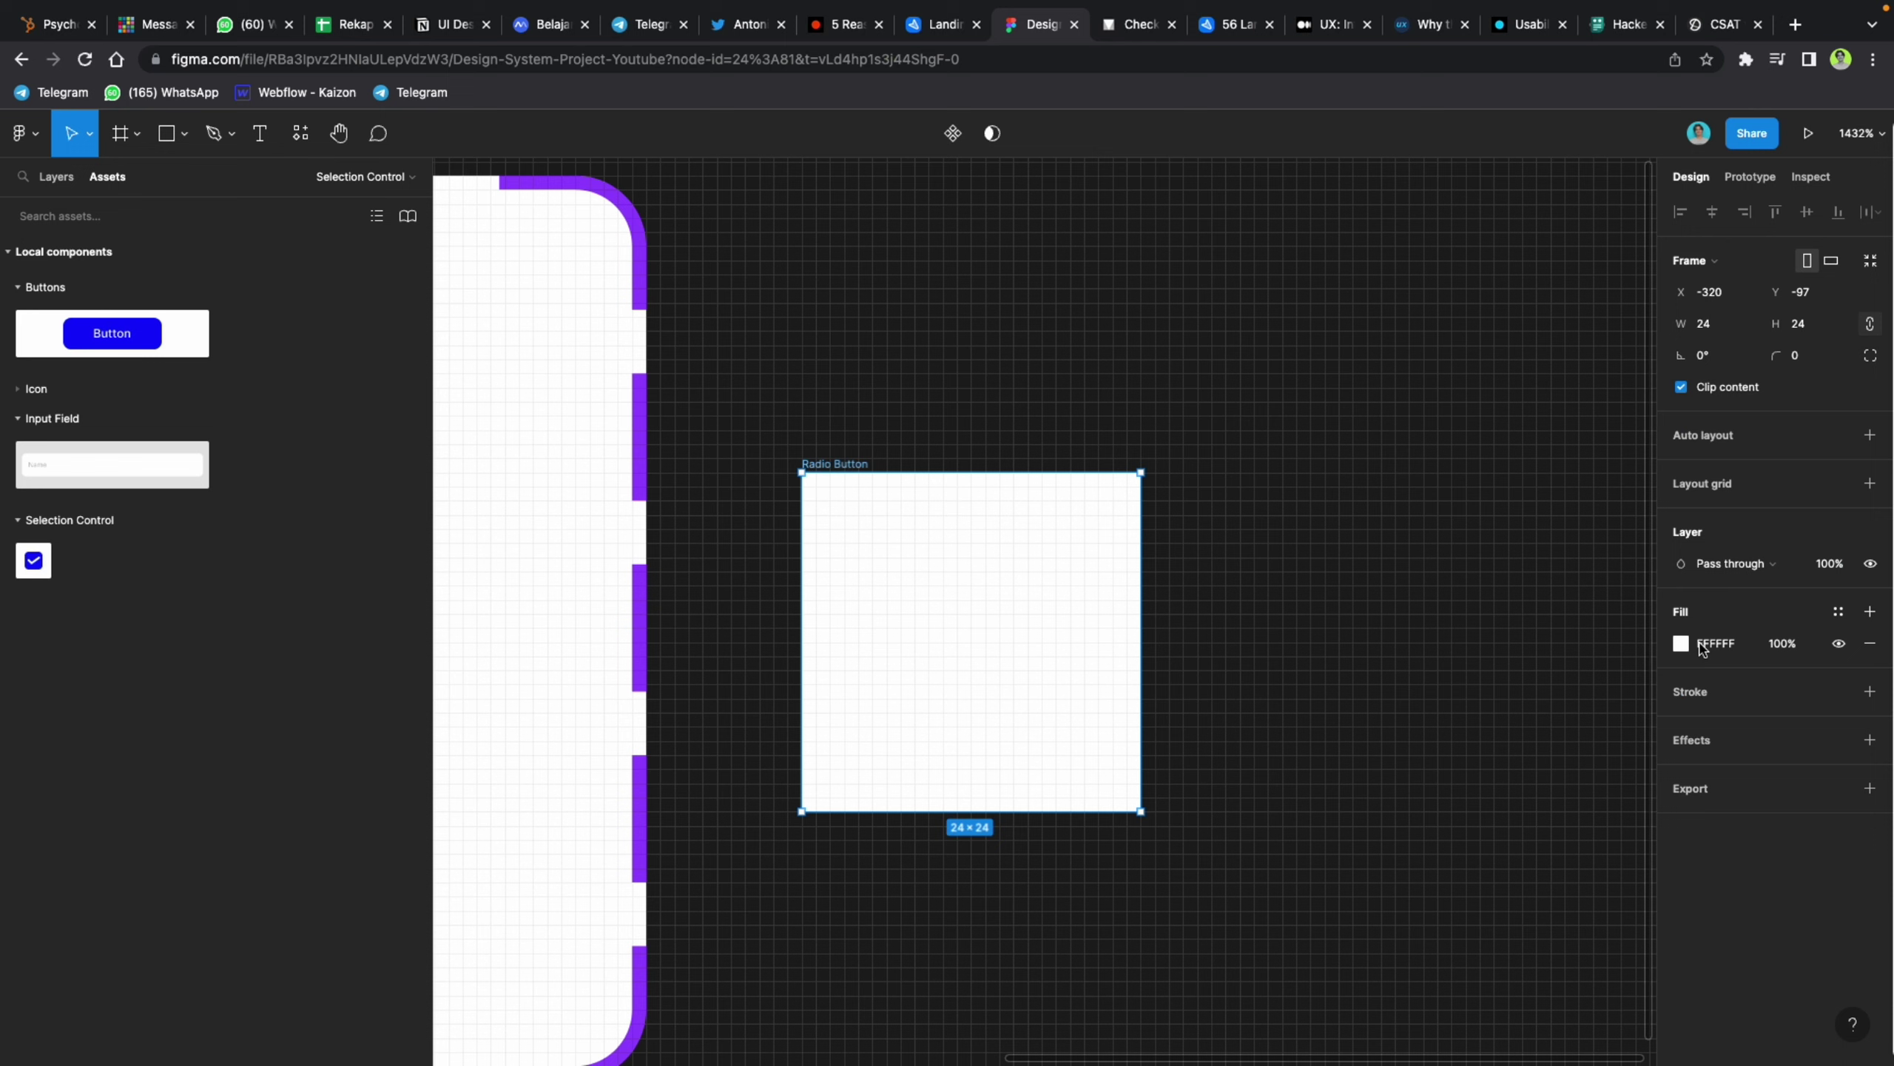
left_click(1863, 644)
left_click(1002, 389)
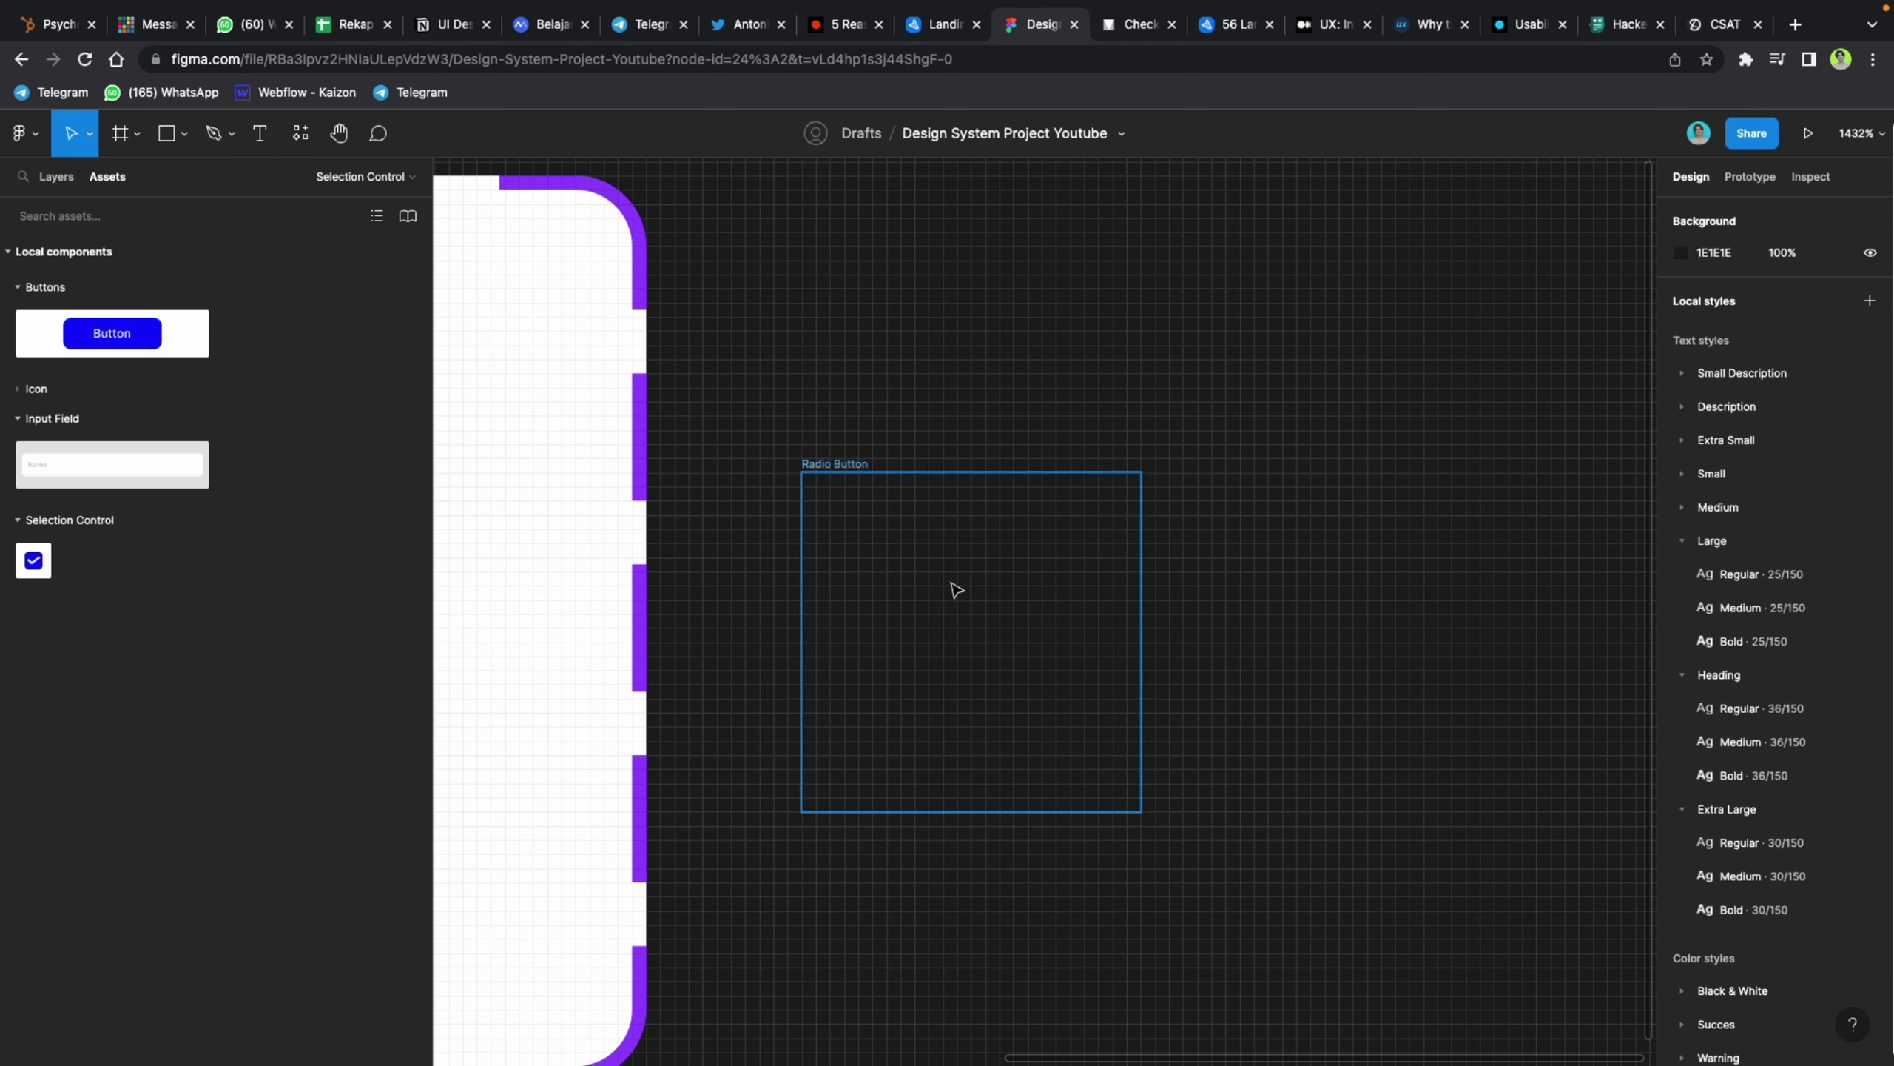
Step: Draw a circle inside the Radio Button frame and set its size to 18 × 18, matching the unchecked box
key("o")
left_click_drag(872, 557, 1014, 699)
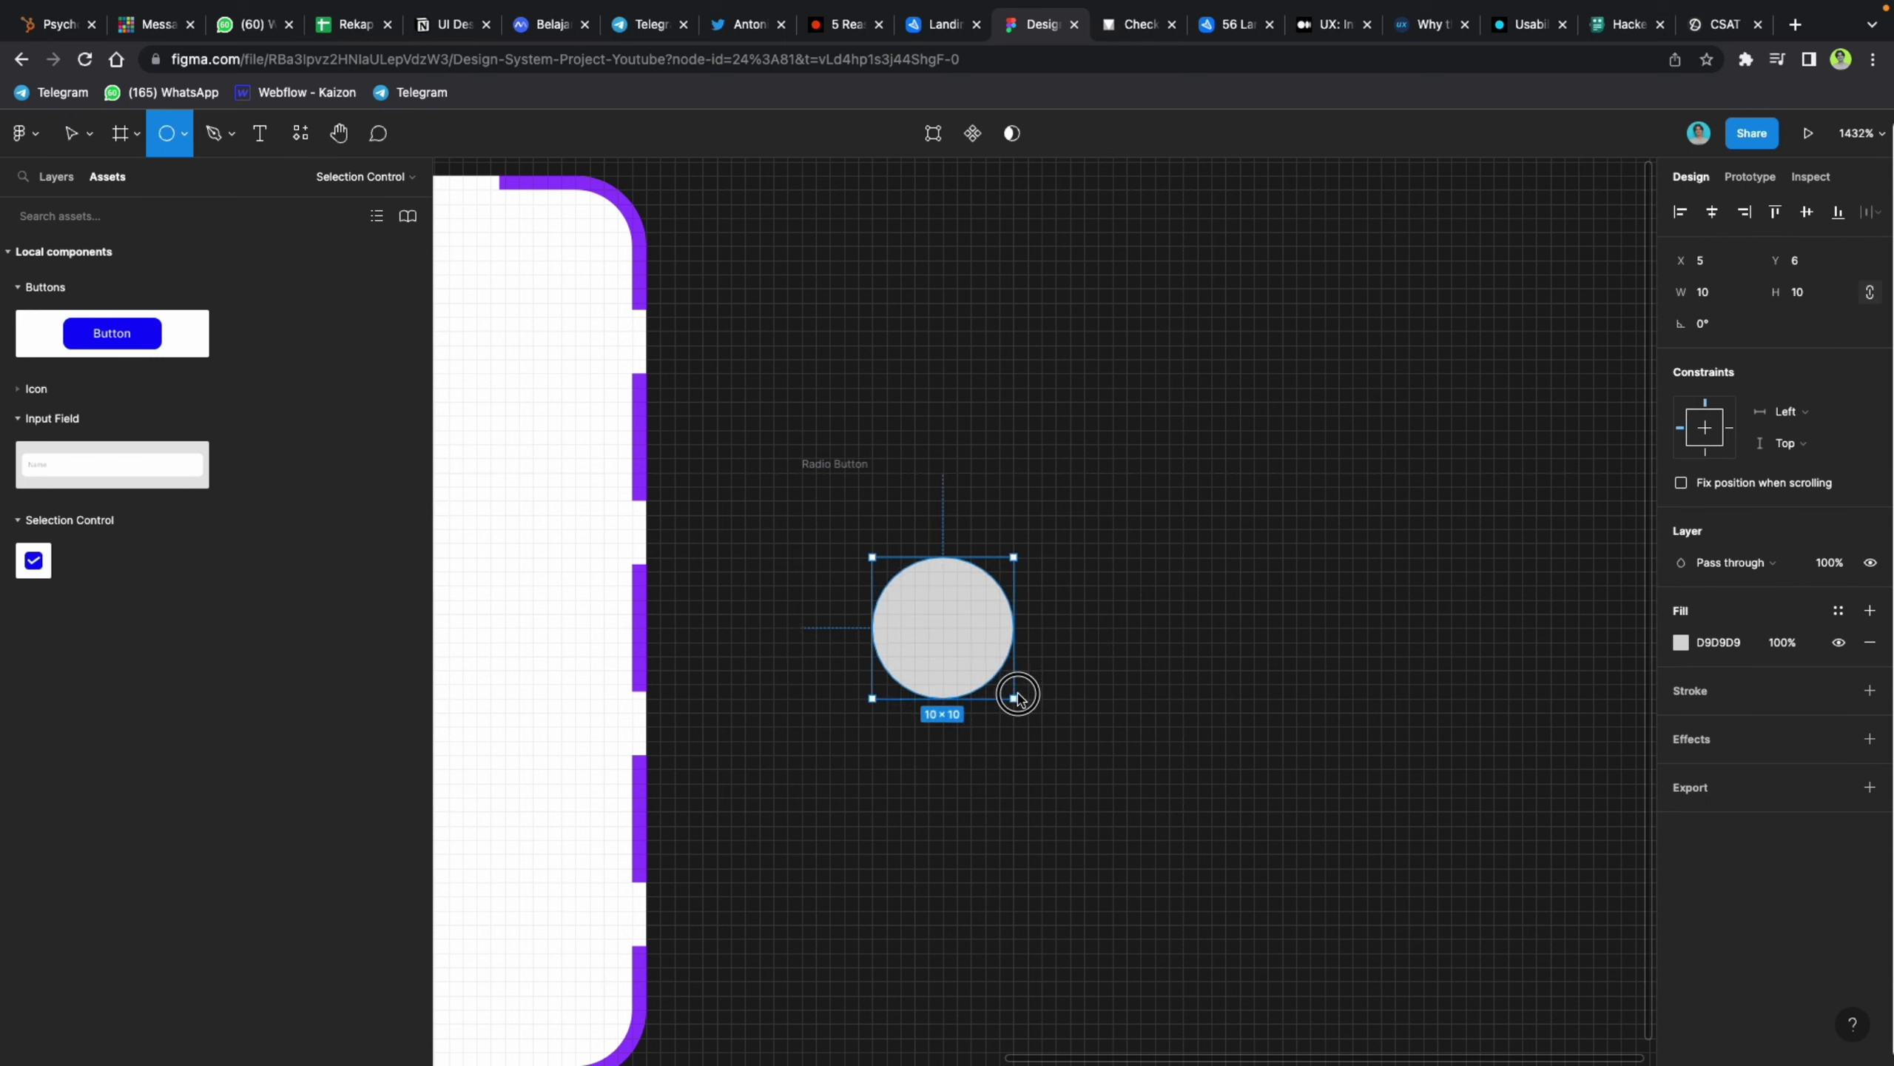
scroll(1127, 555, "left", 10)
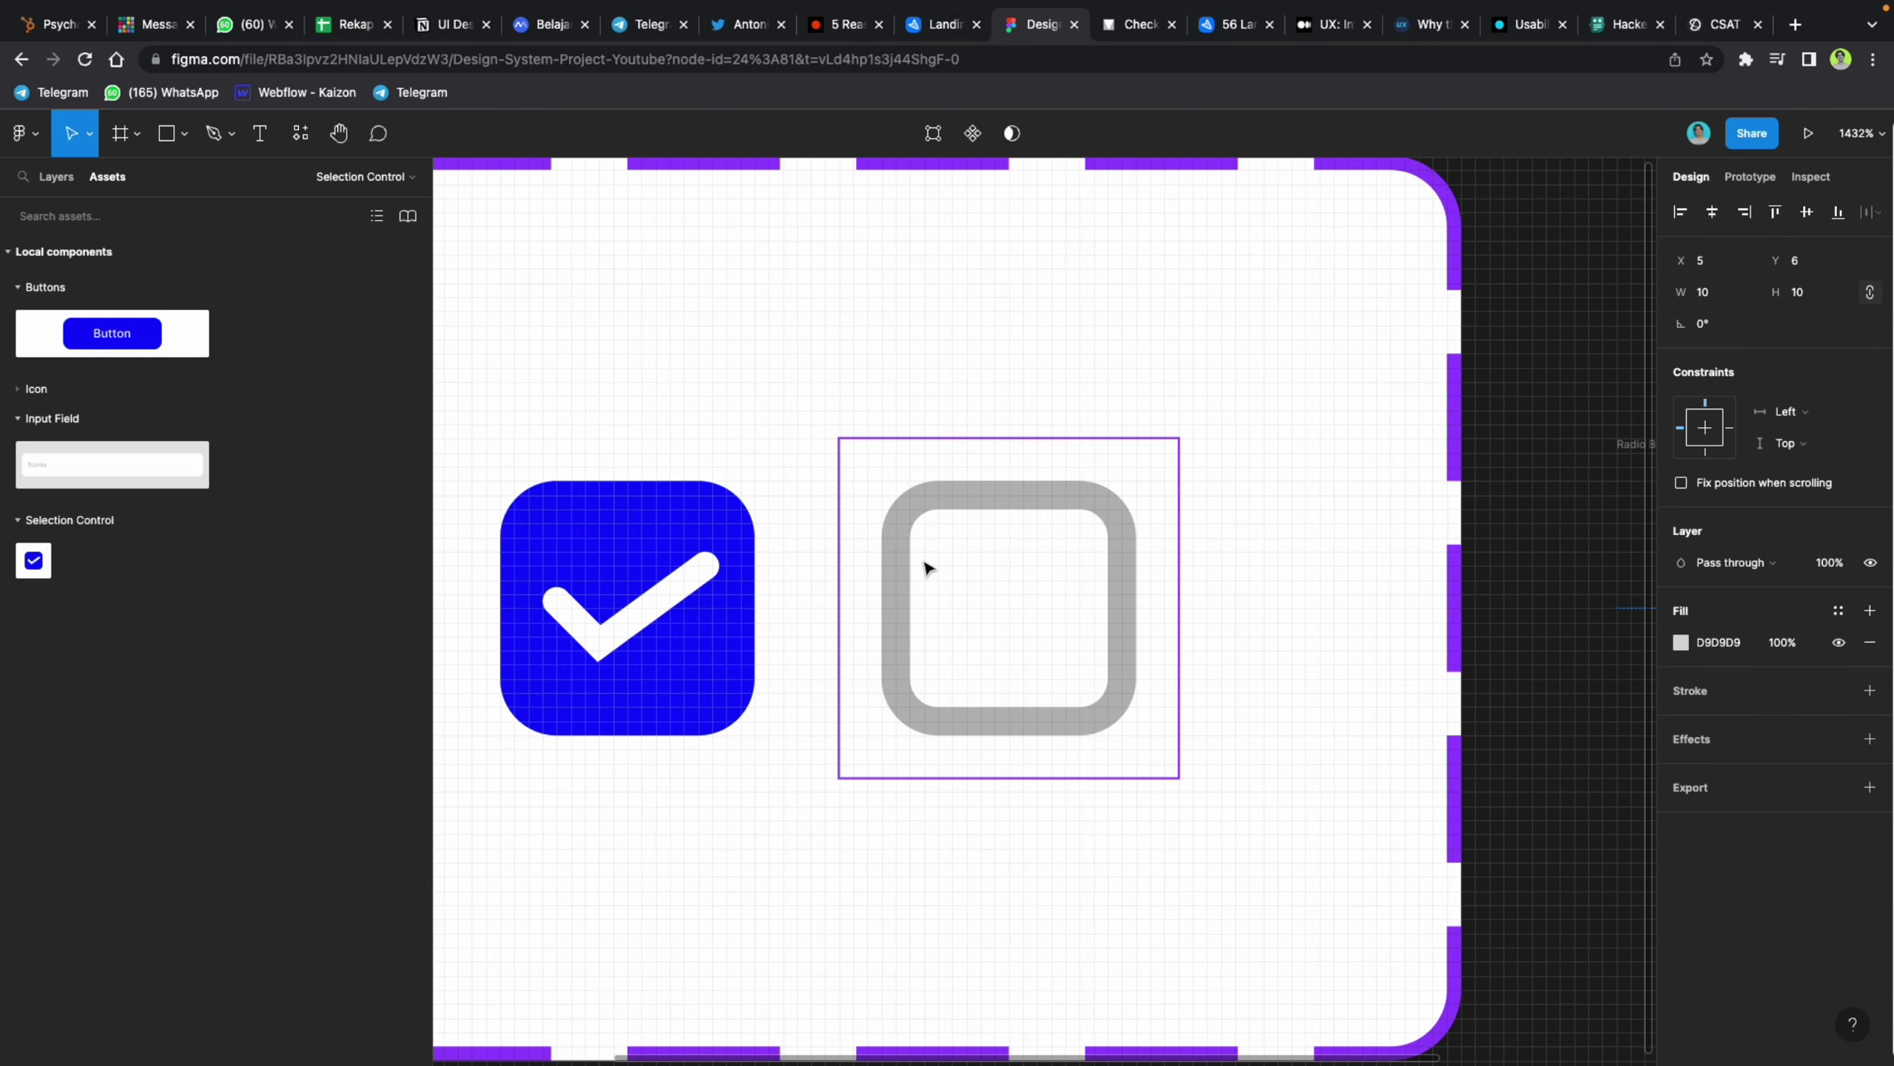
left_click(925, 566)
scroll(1015, 517, "right", 10)
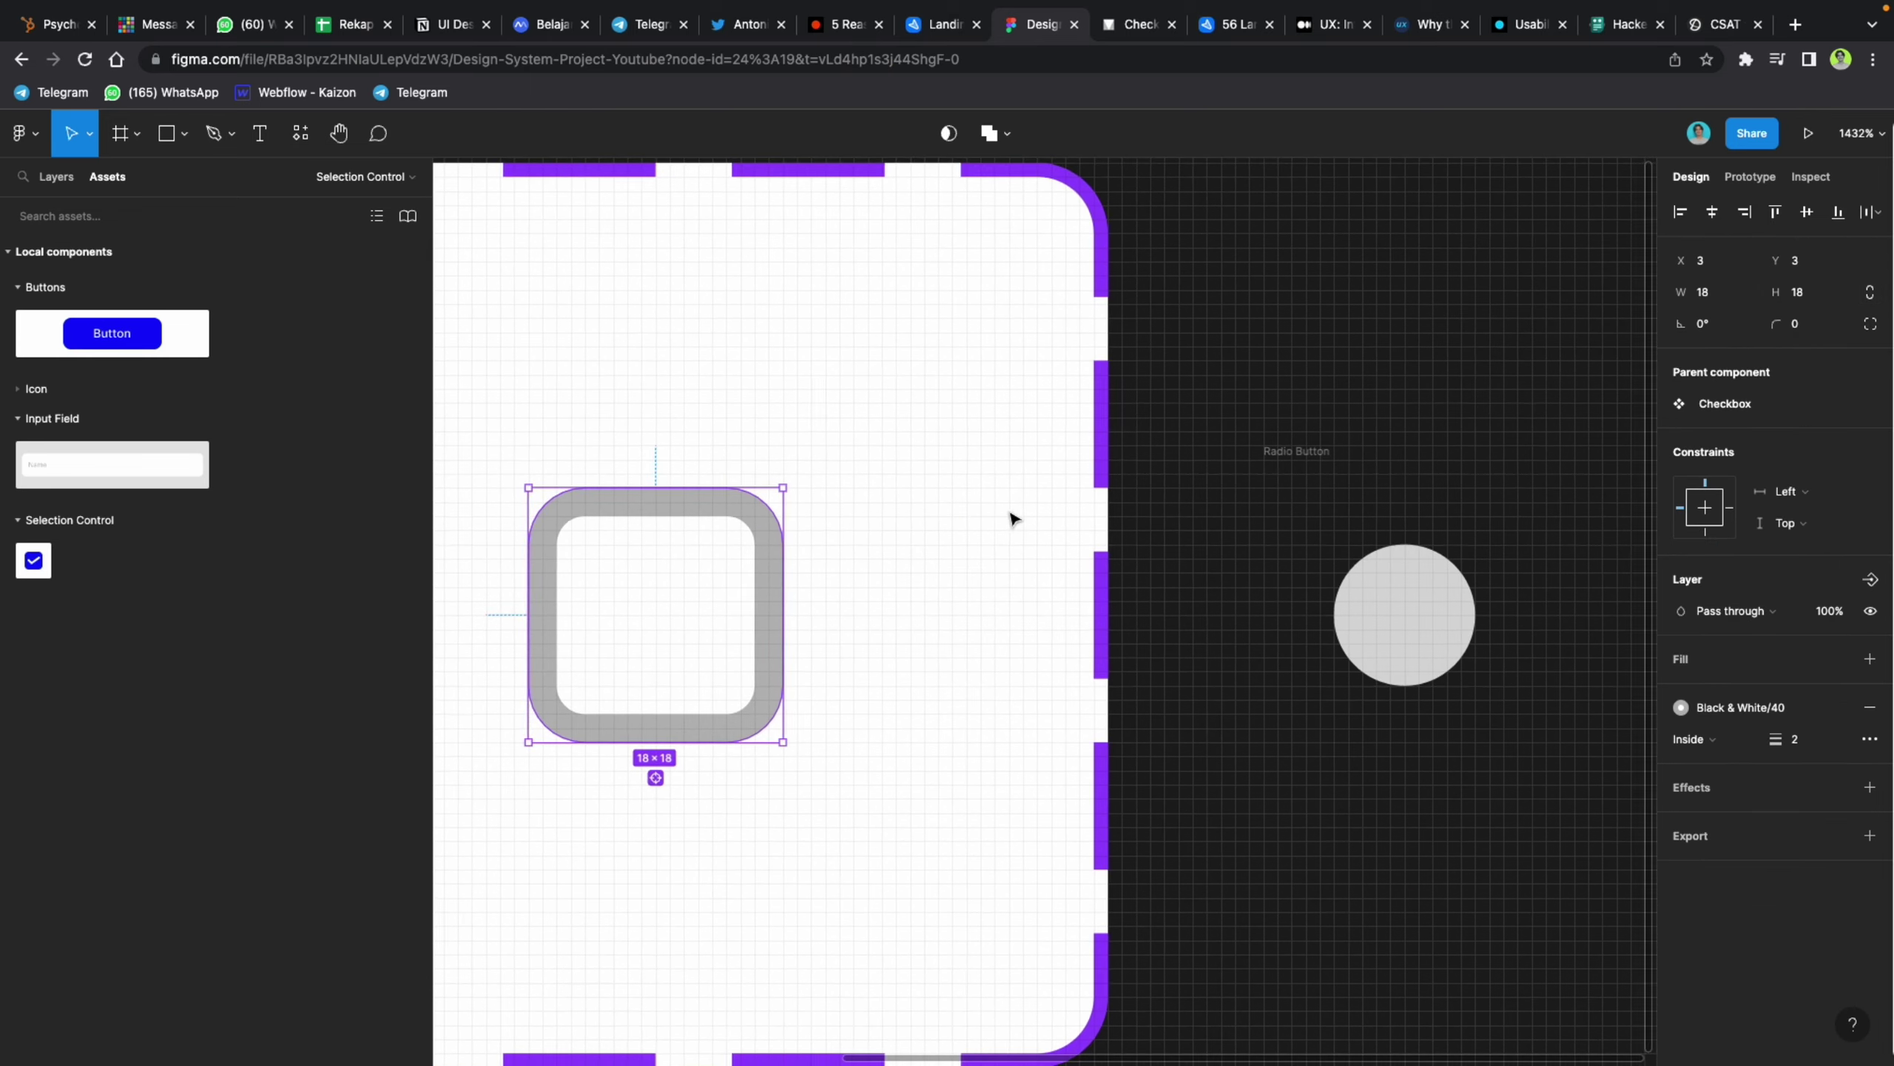
left_click(1020, 554)
left_click(1830, 298)
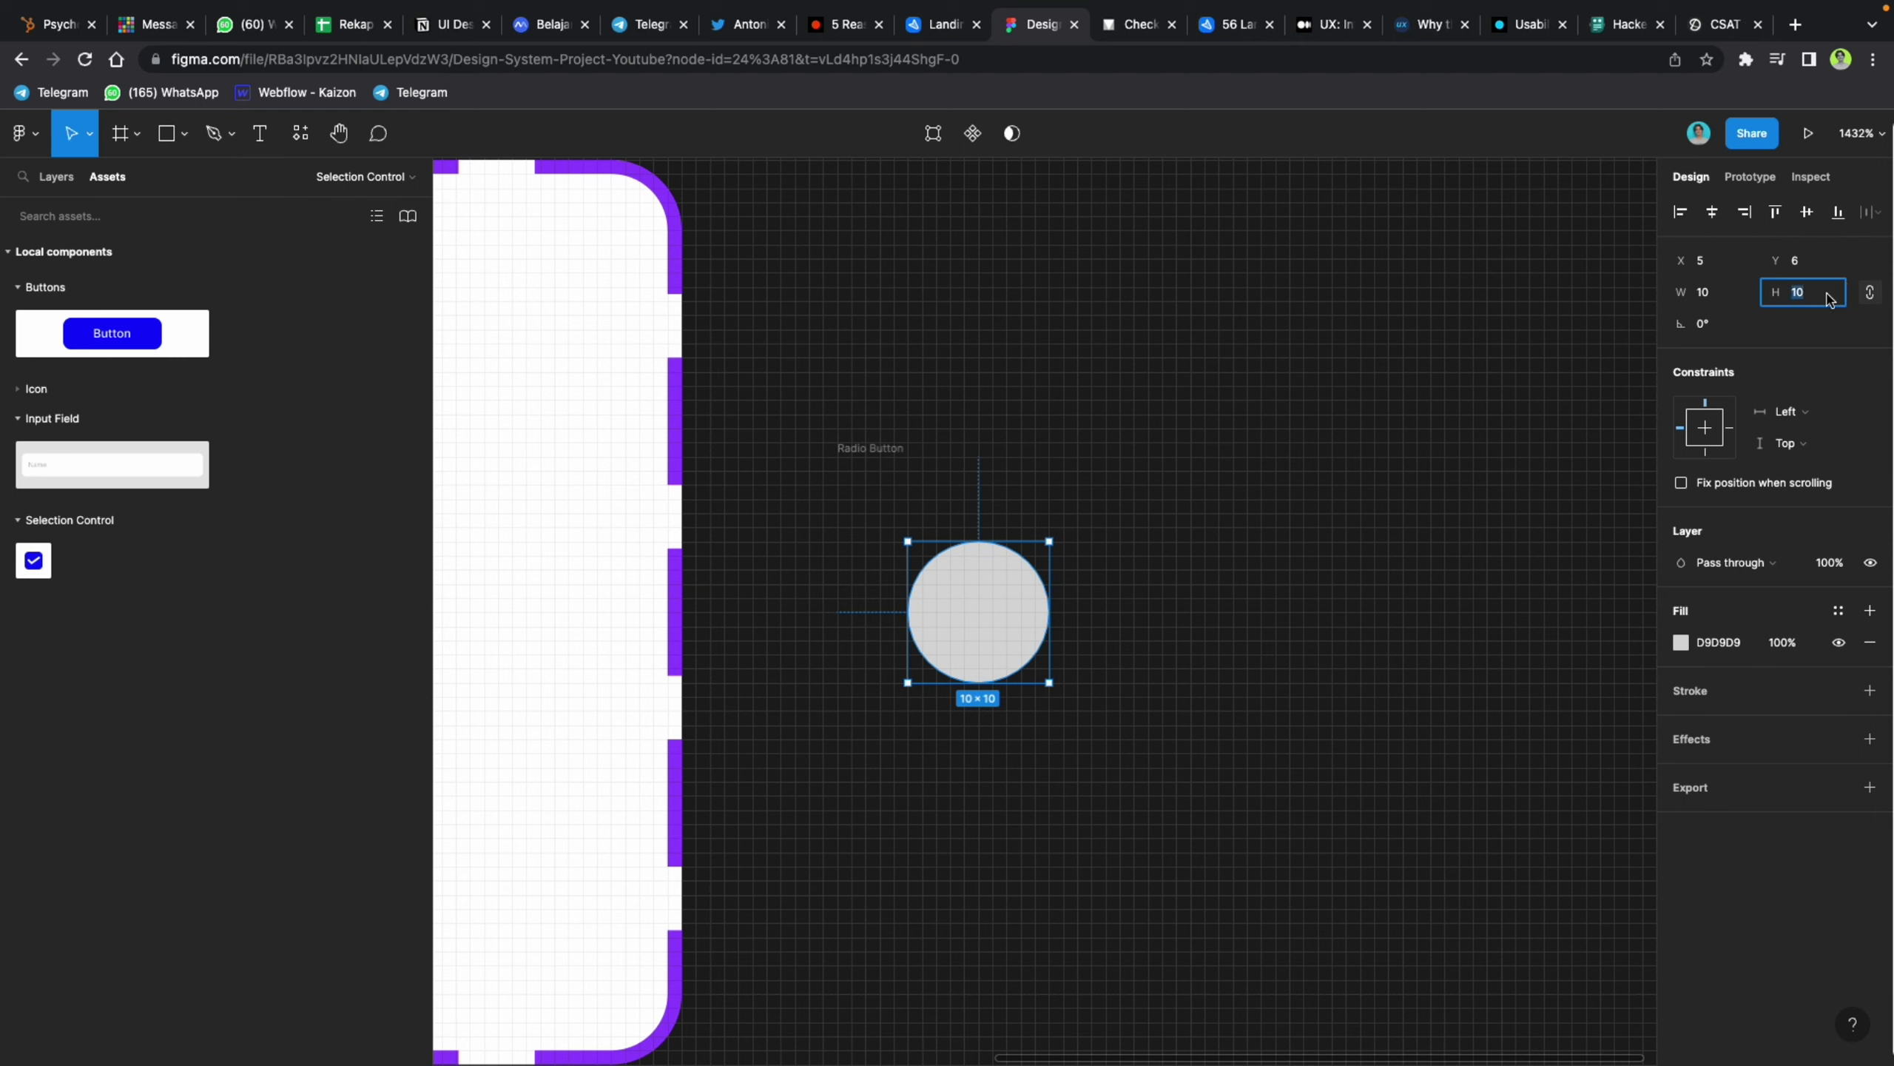
key("Return")
Step: Center the circle horizontally and vertically within the Radio Button frame
left_click_drag(1041, 631, 965, 586)
left_click(865, 446)
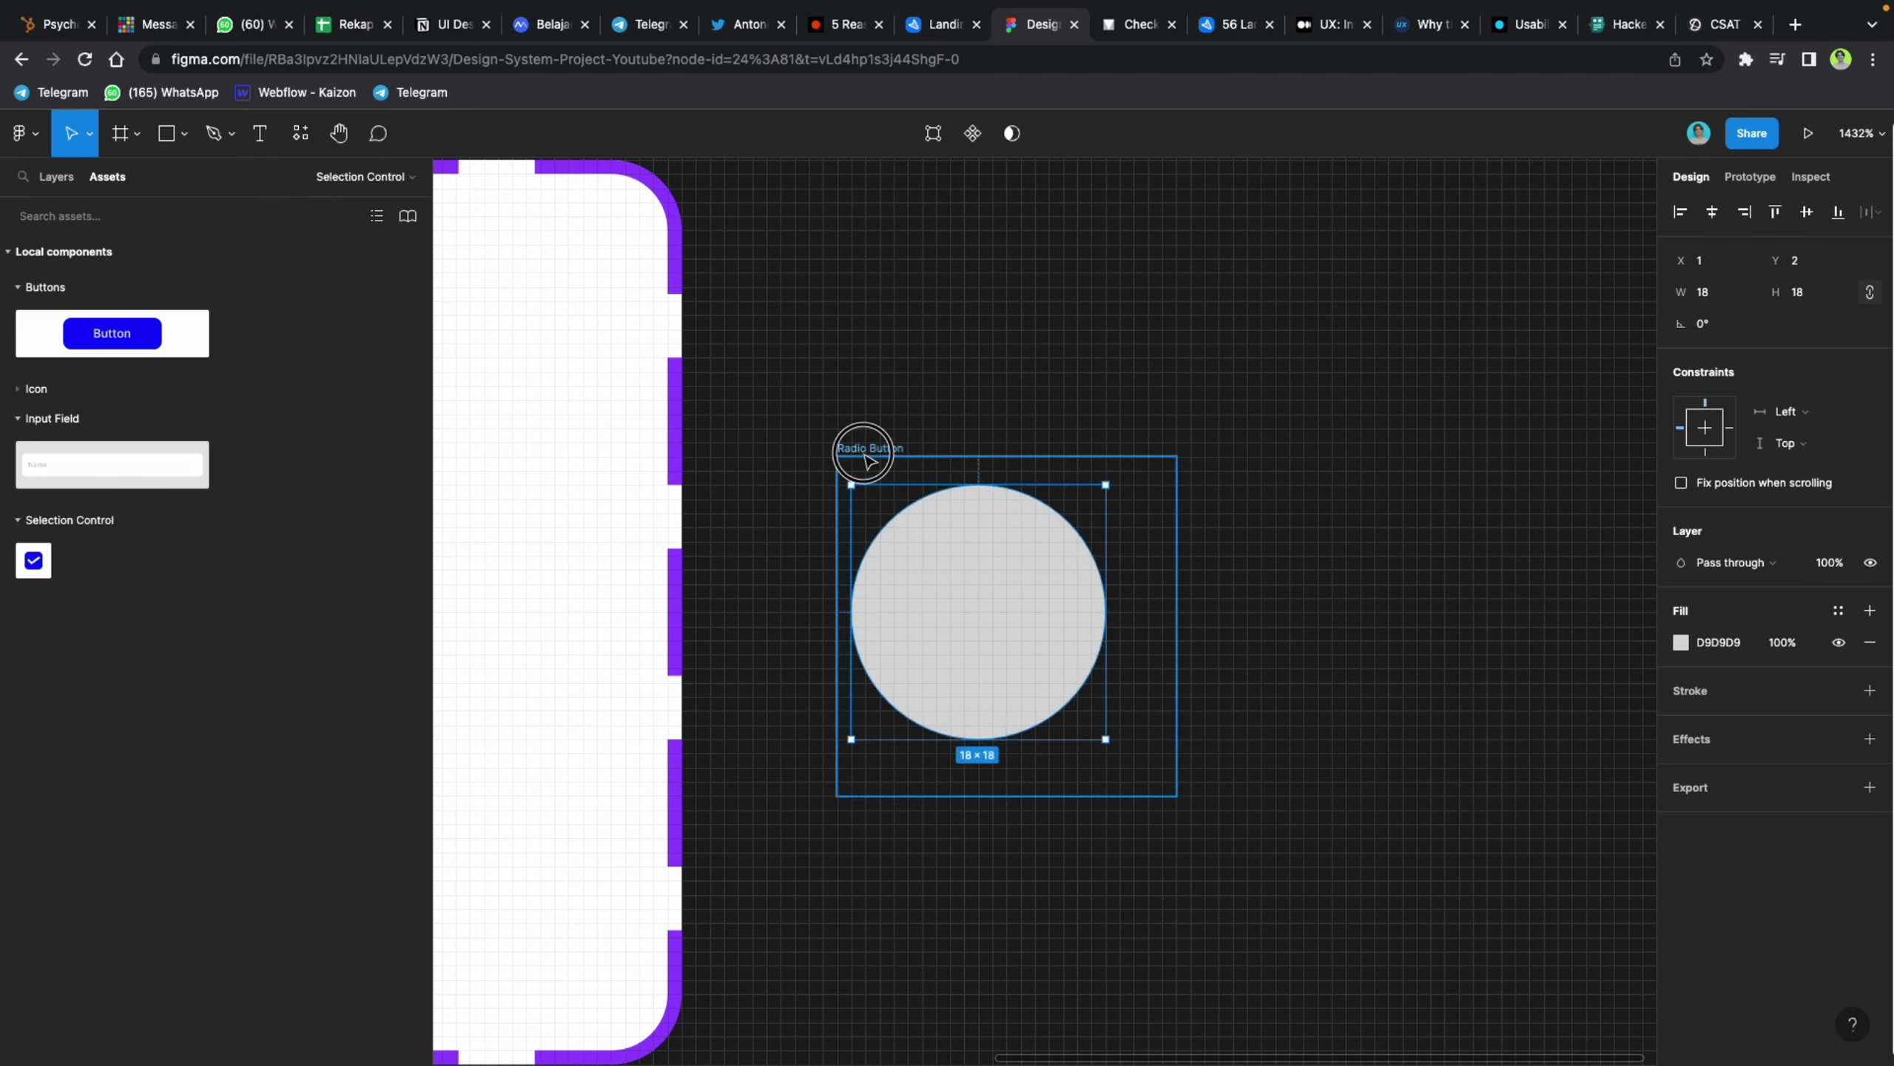
left_click(966, 572)
left_click(874, 446)
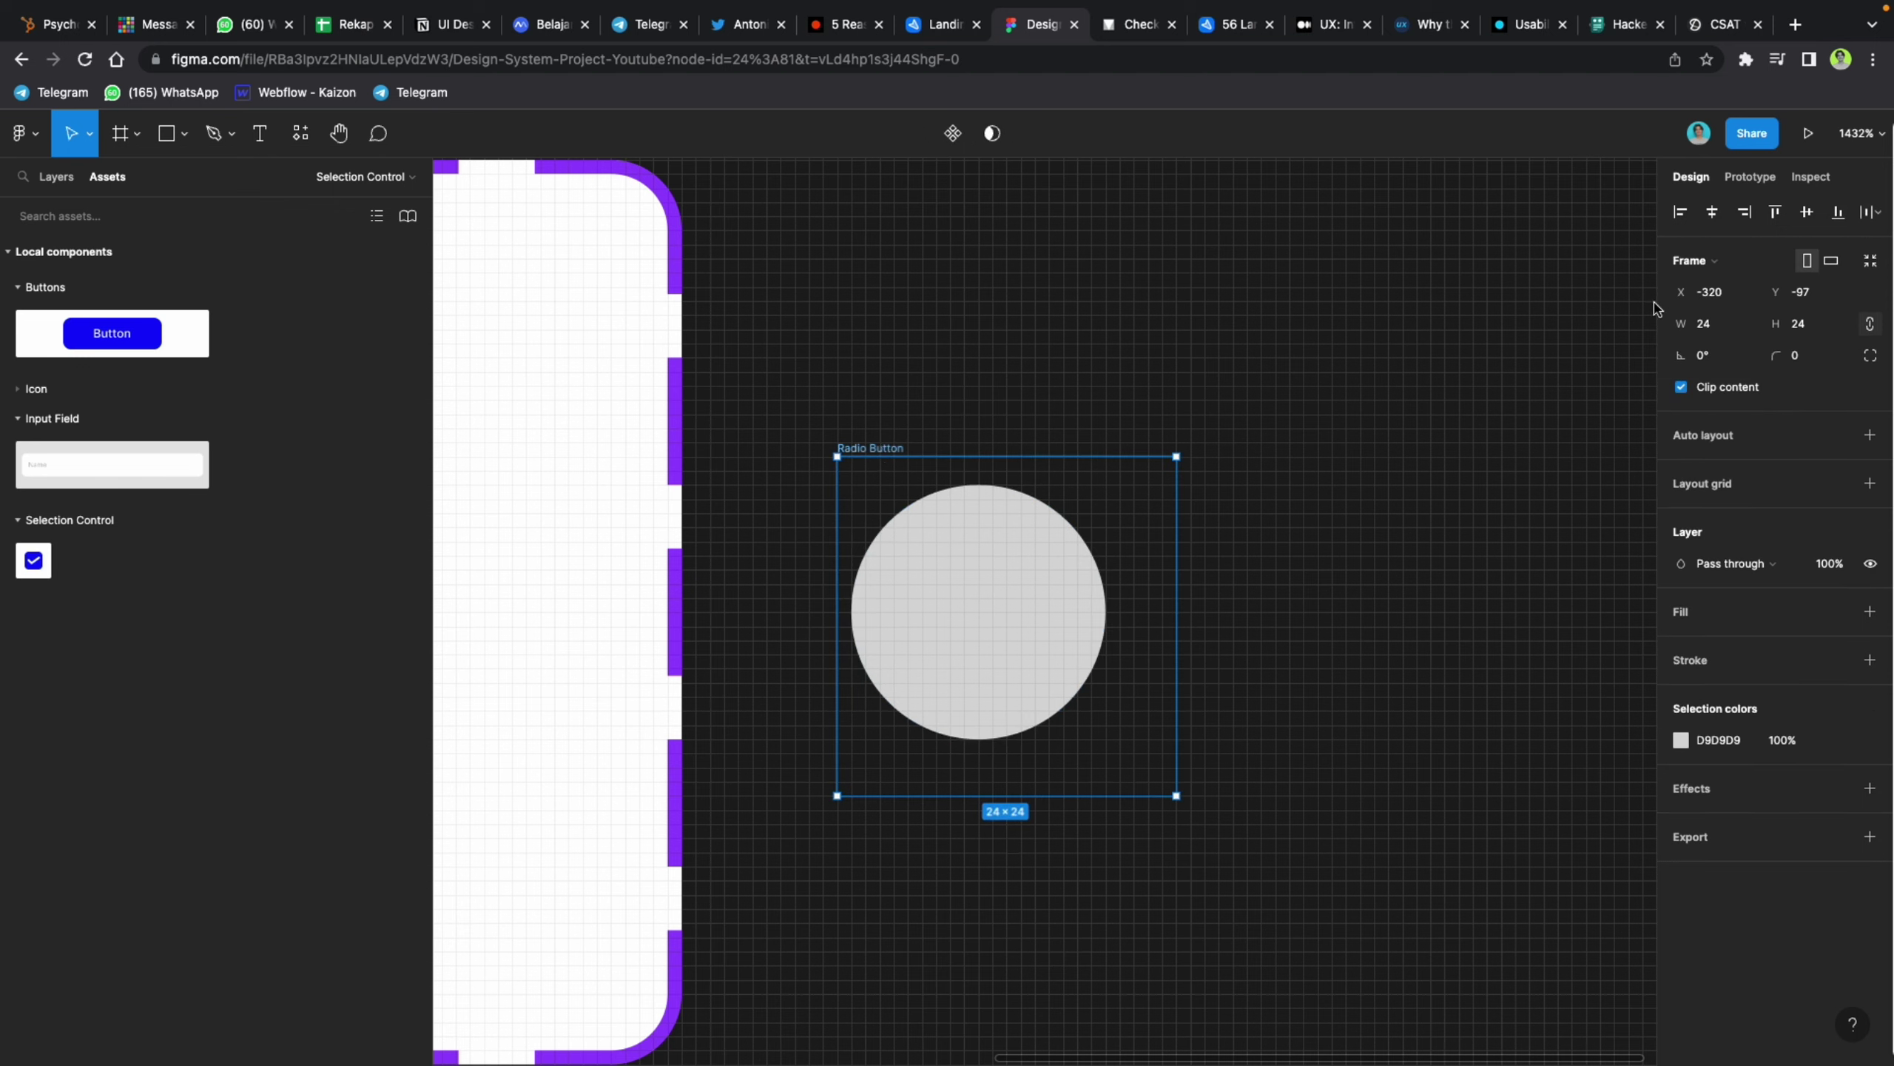
key("Return")
left_click(1713, 212)
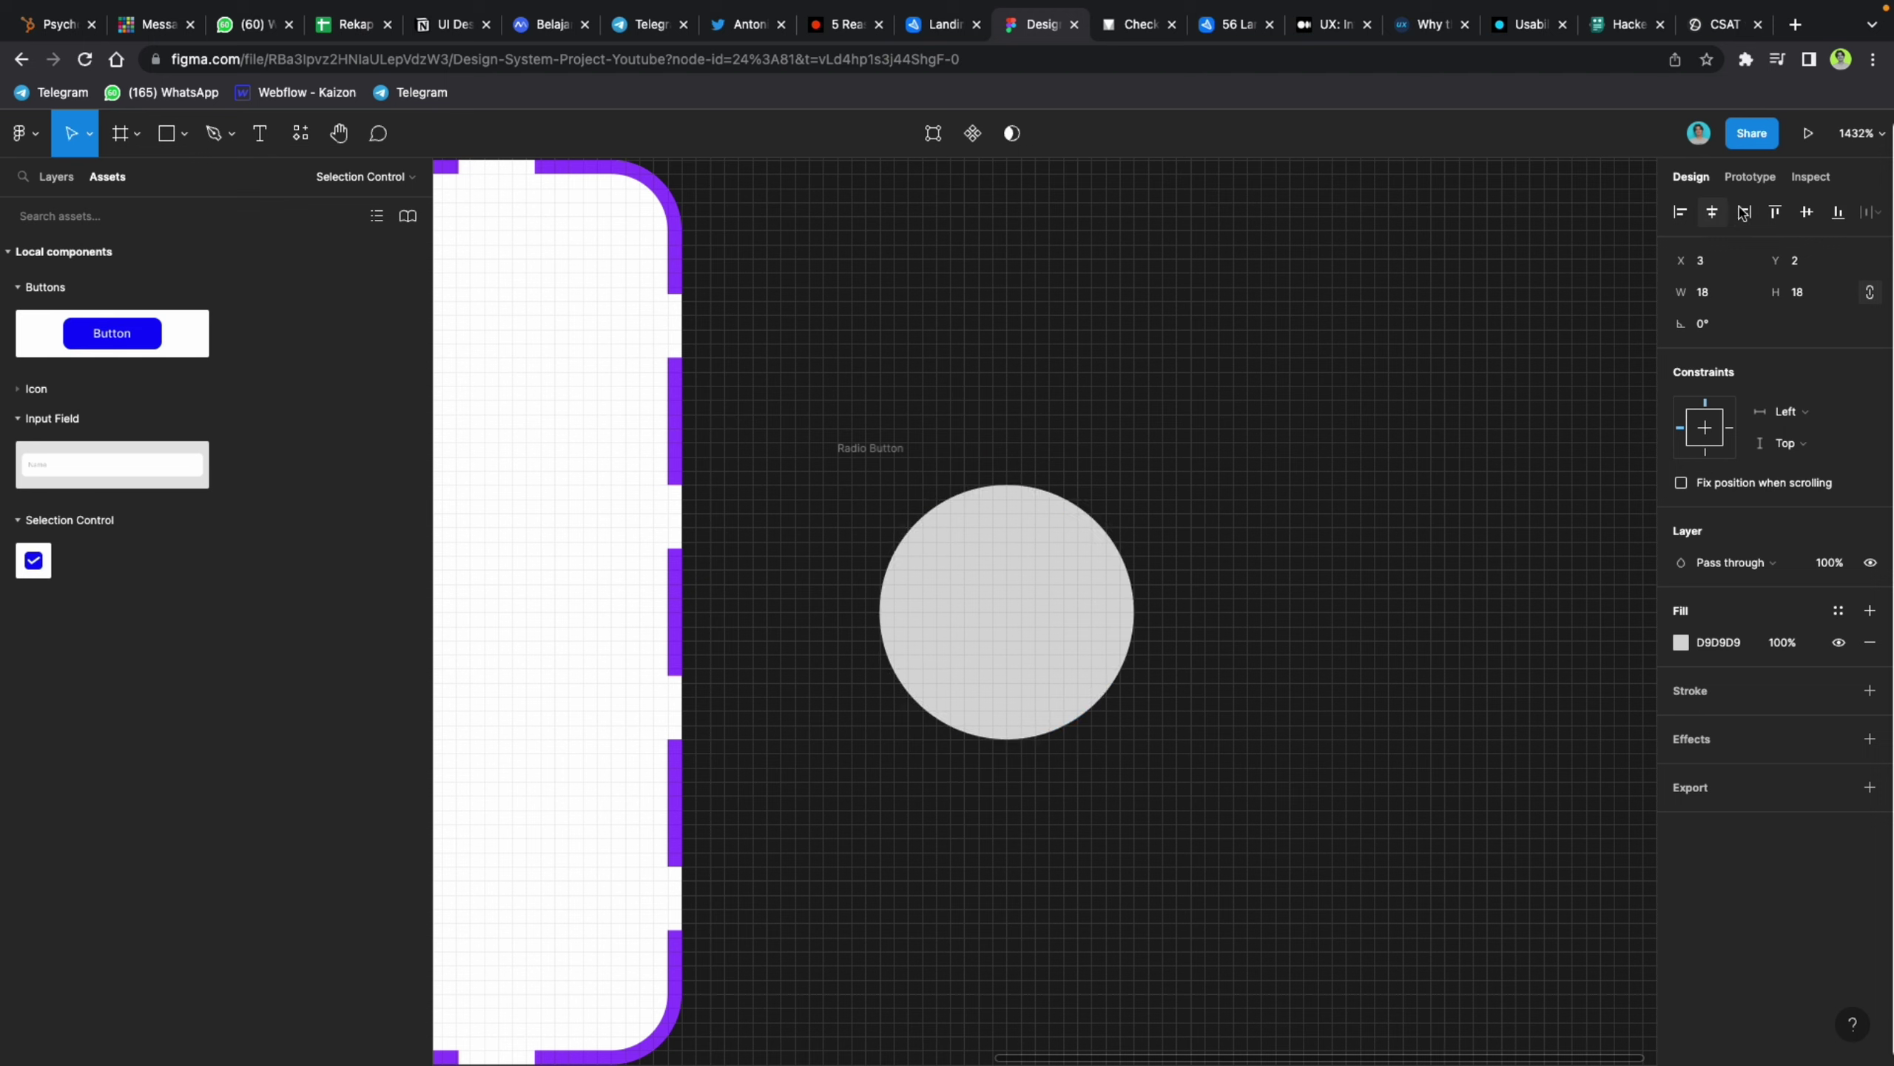
left_click(1807, 212)
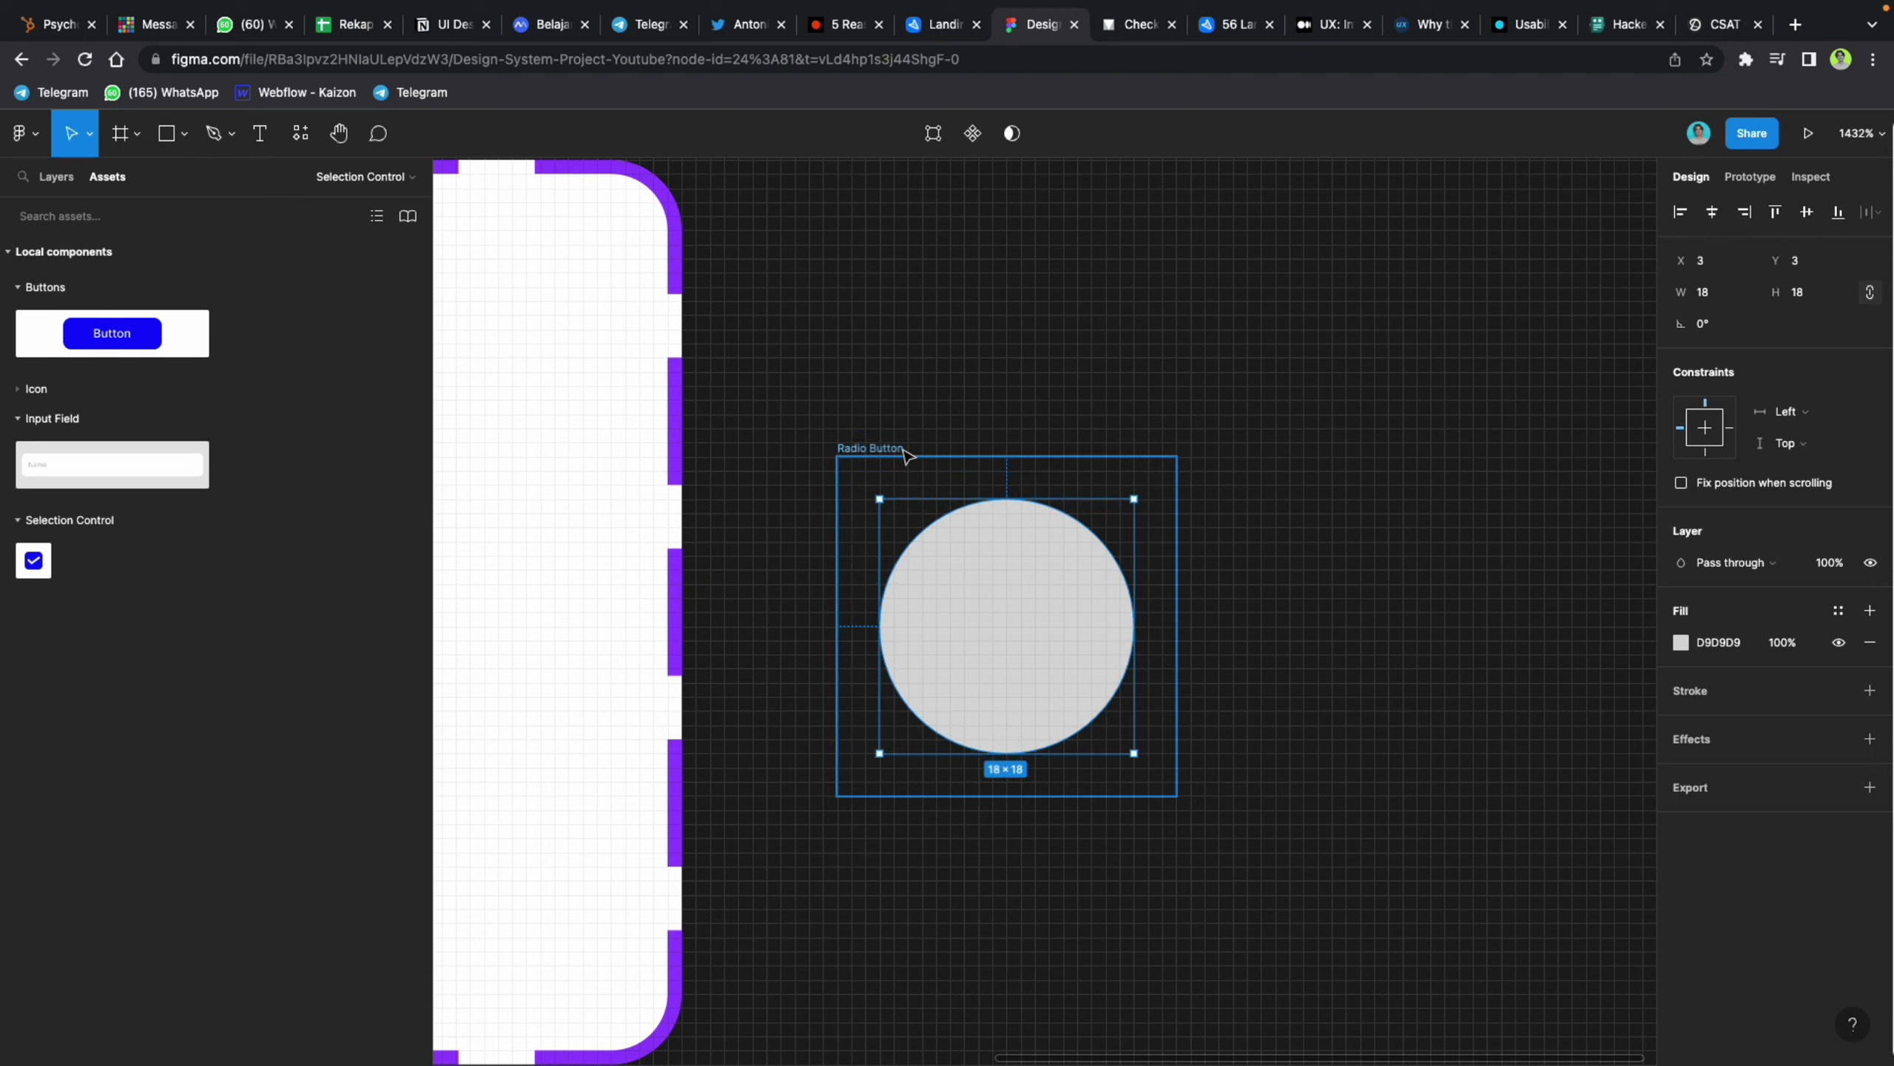
Step: Measure the circle's spacing to the Radio Button frame and review the Material Design radio button example
key("alt")
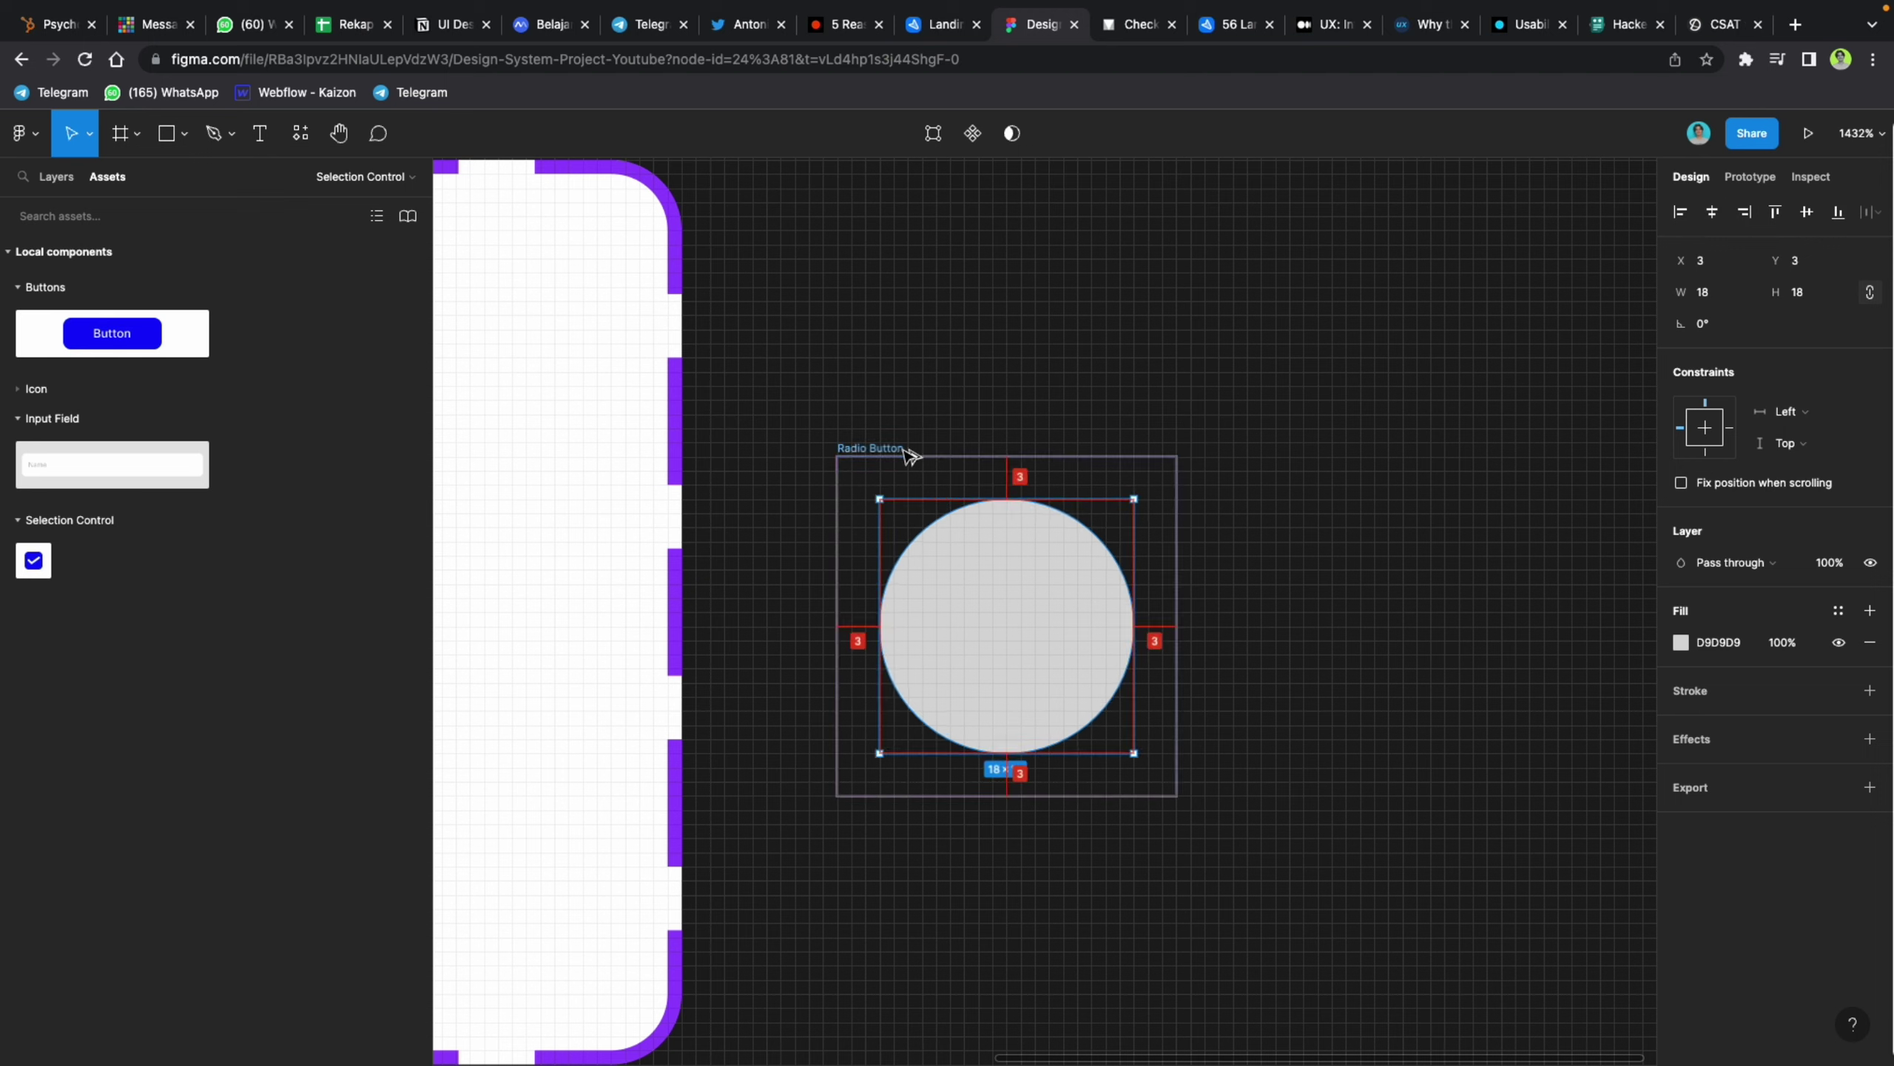
left_click(1132, 37)
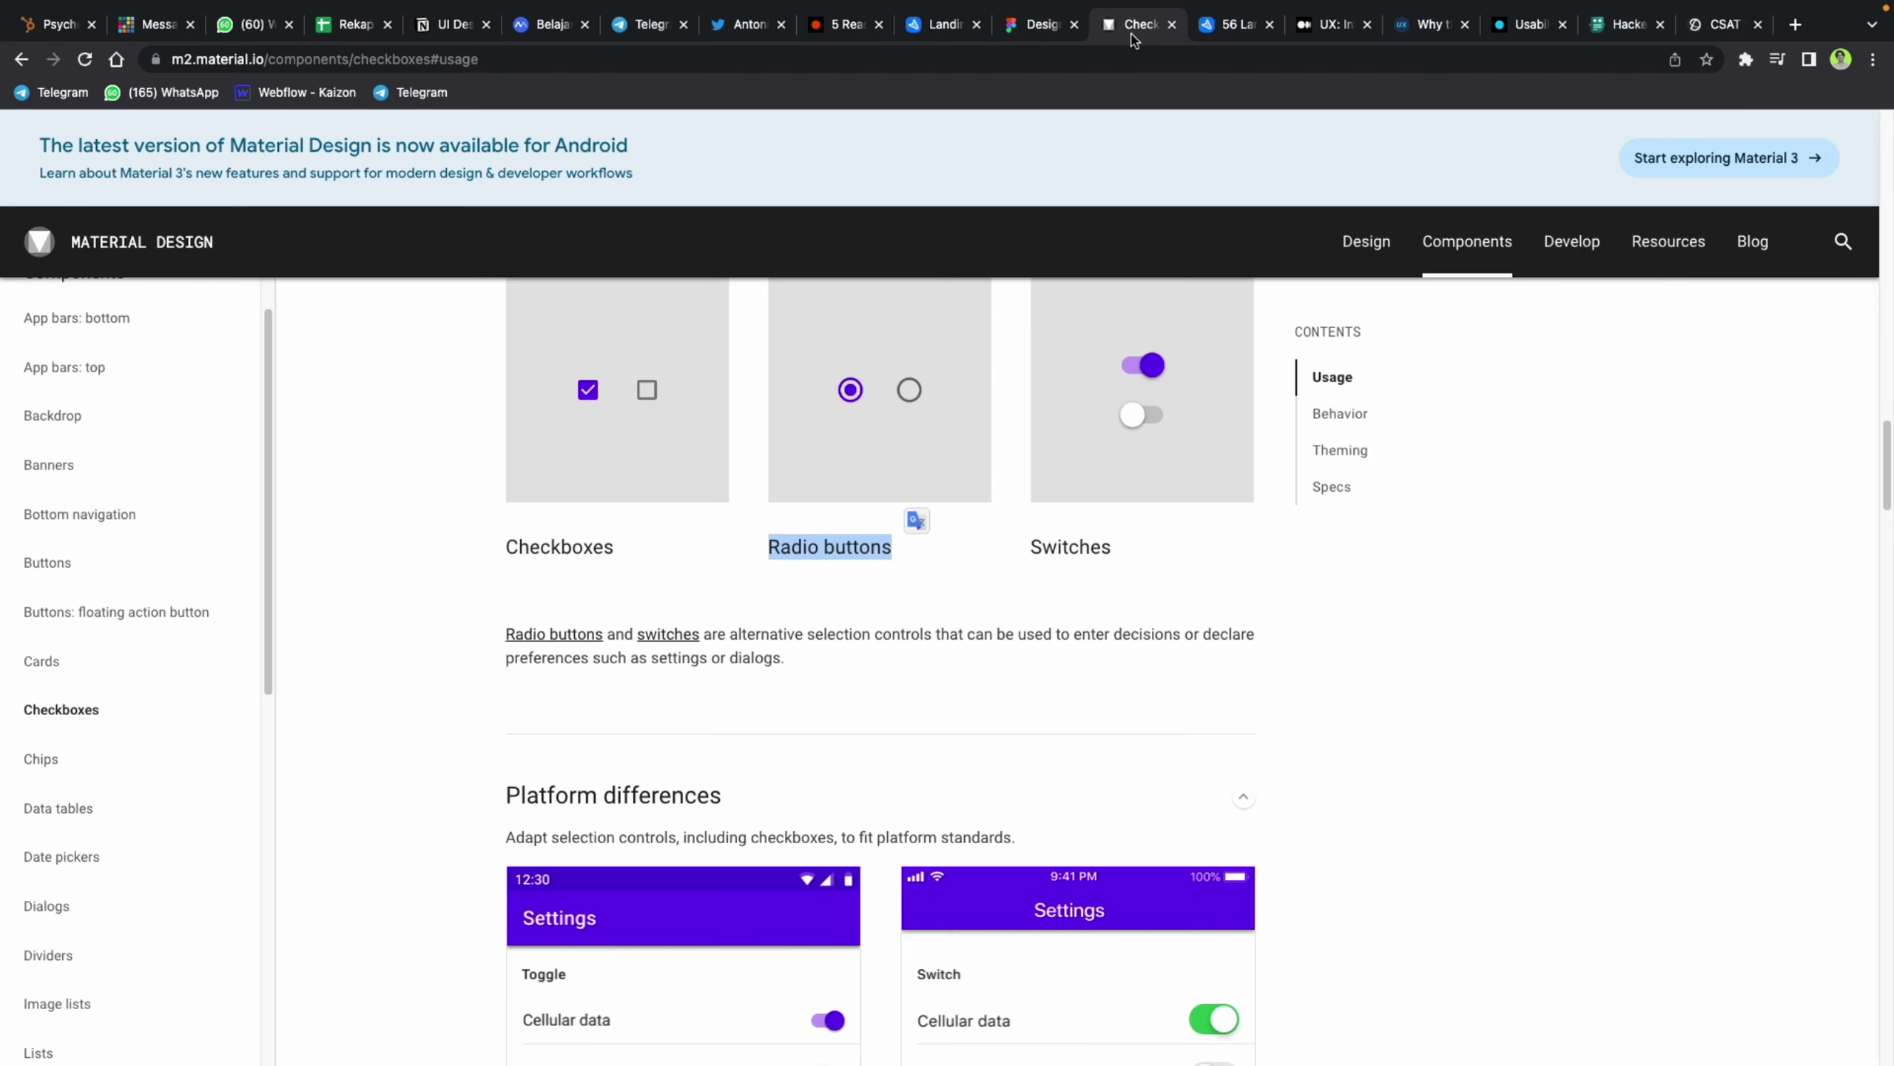
left_click(1033, 28)
Step: Duplicate the Radio Button frame beside the original and select the original frame's circle
left_click(890, 458)
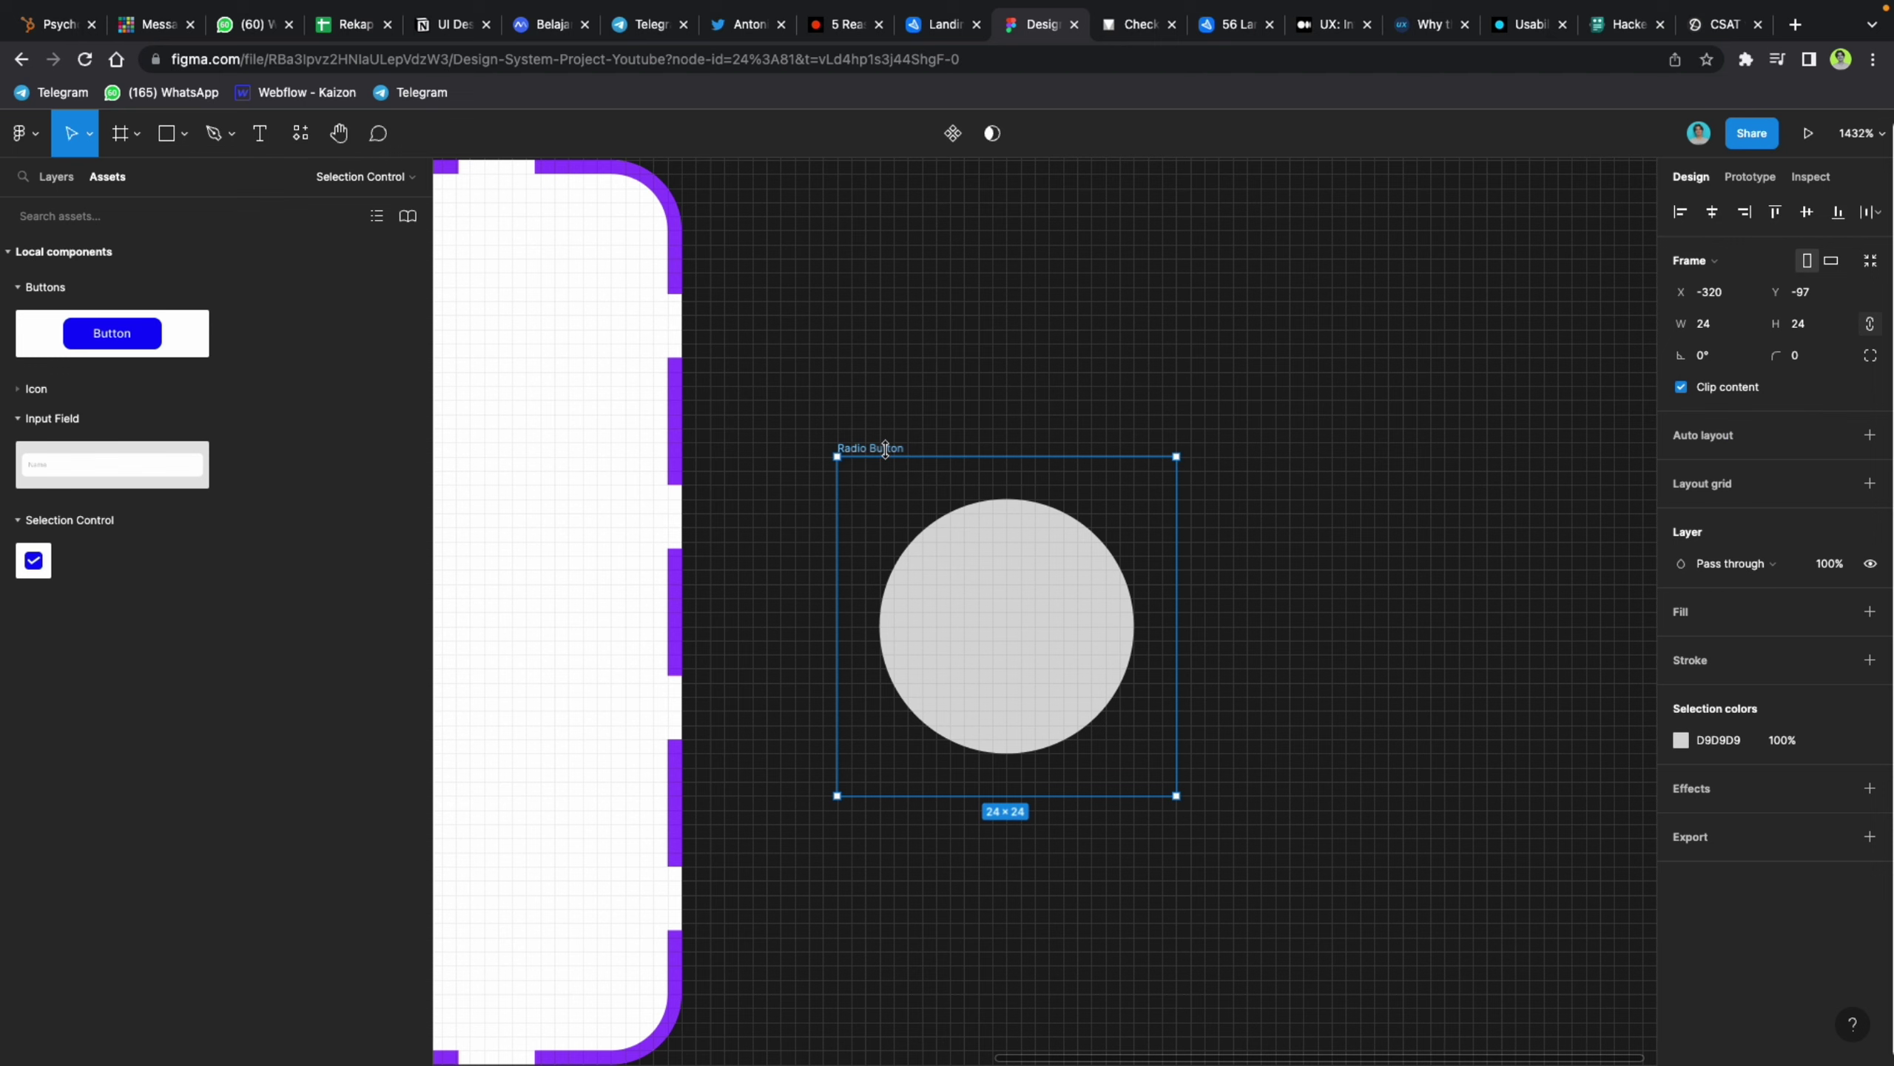
key("ctrl+d")
scroll(816, 537, "left", 5)
left_click(783, 605)
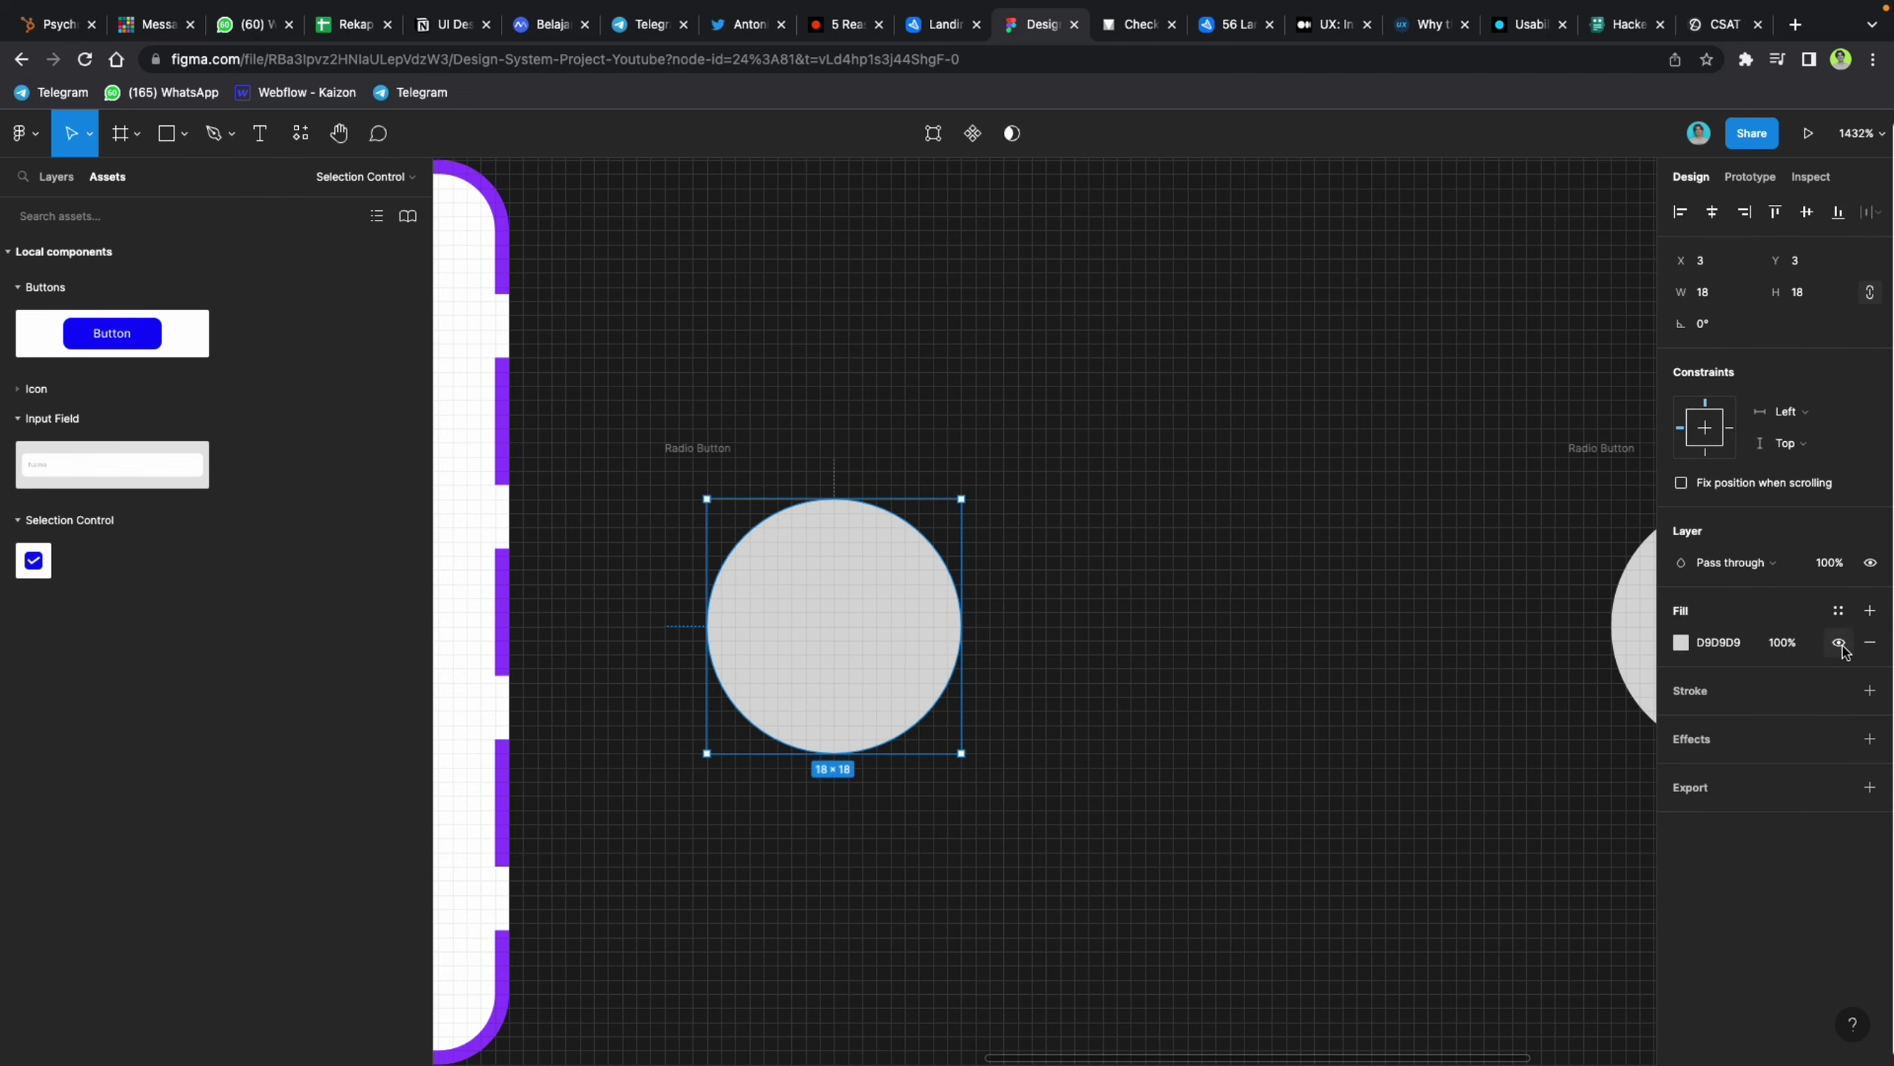
Step: Replace the original circle's fill with an inside 000000 stroke and set the stroke width to 2
left_click(1868, 643)
left_click(1870, 658)
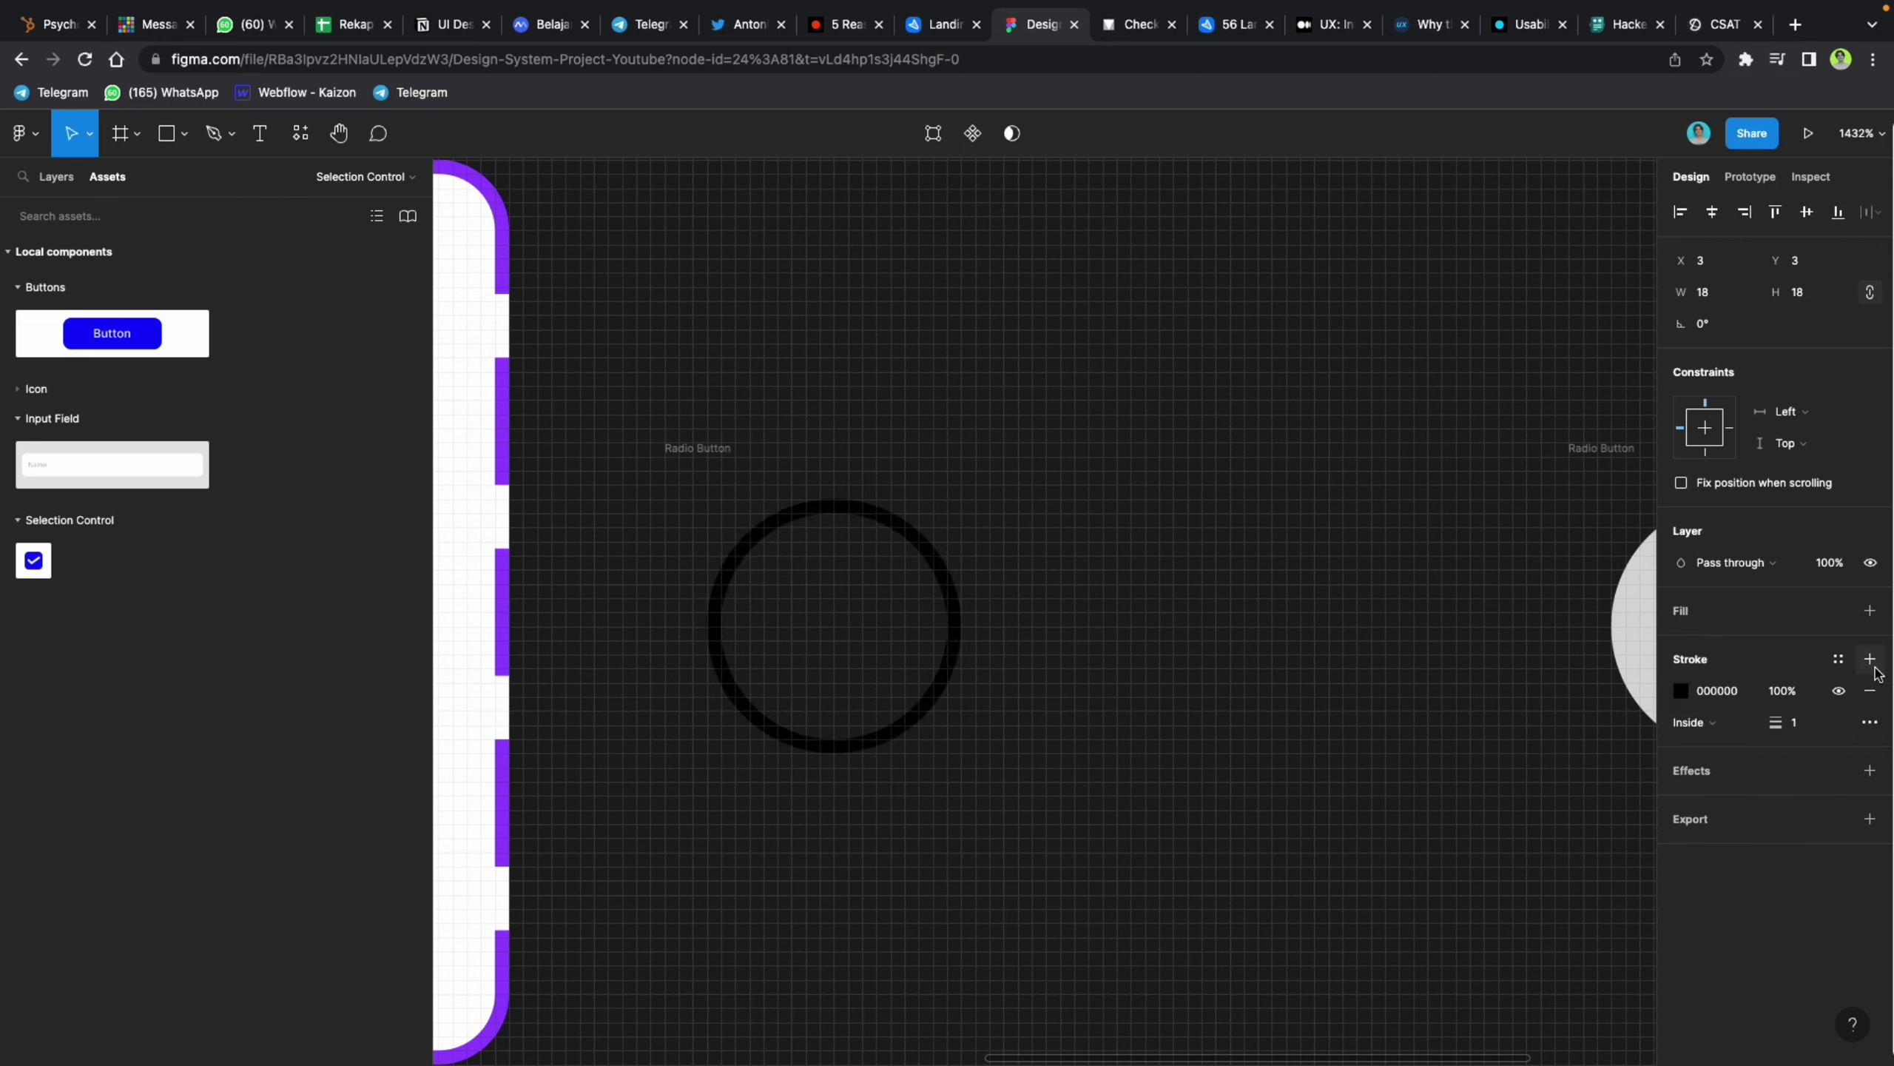
left_click(1816, 727)
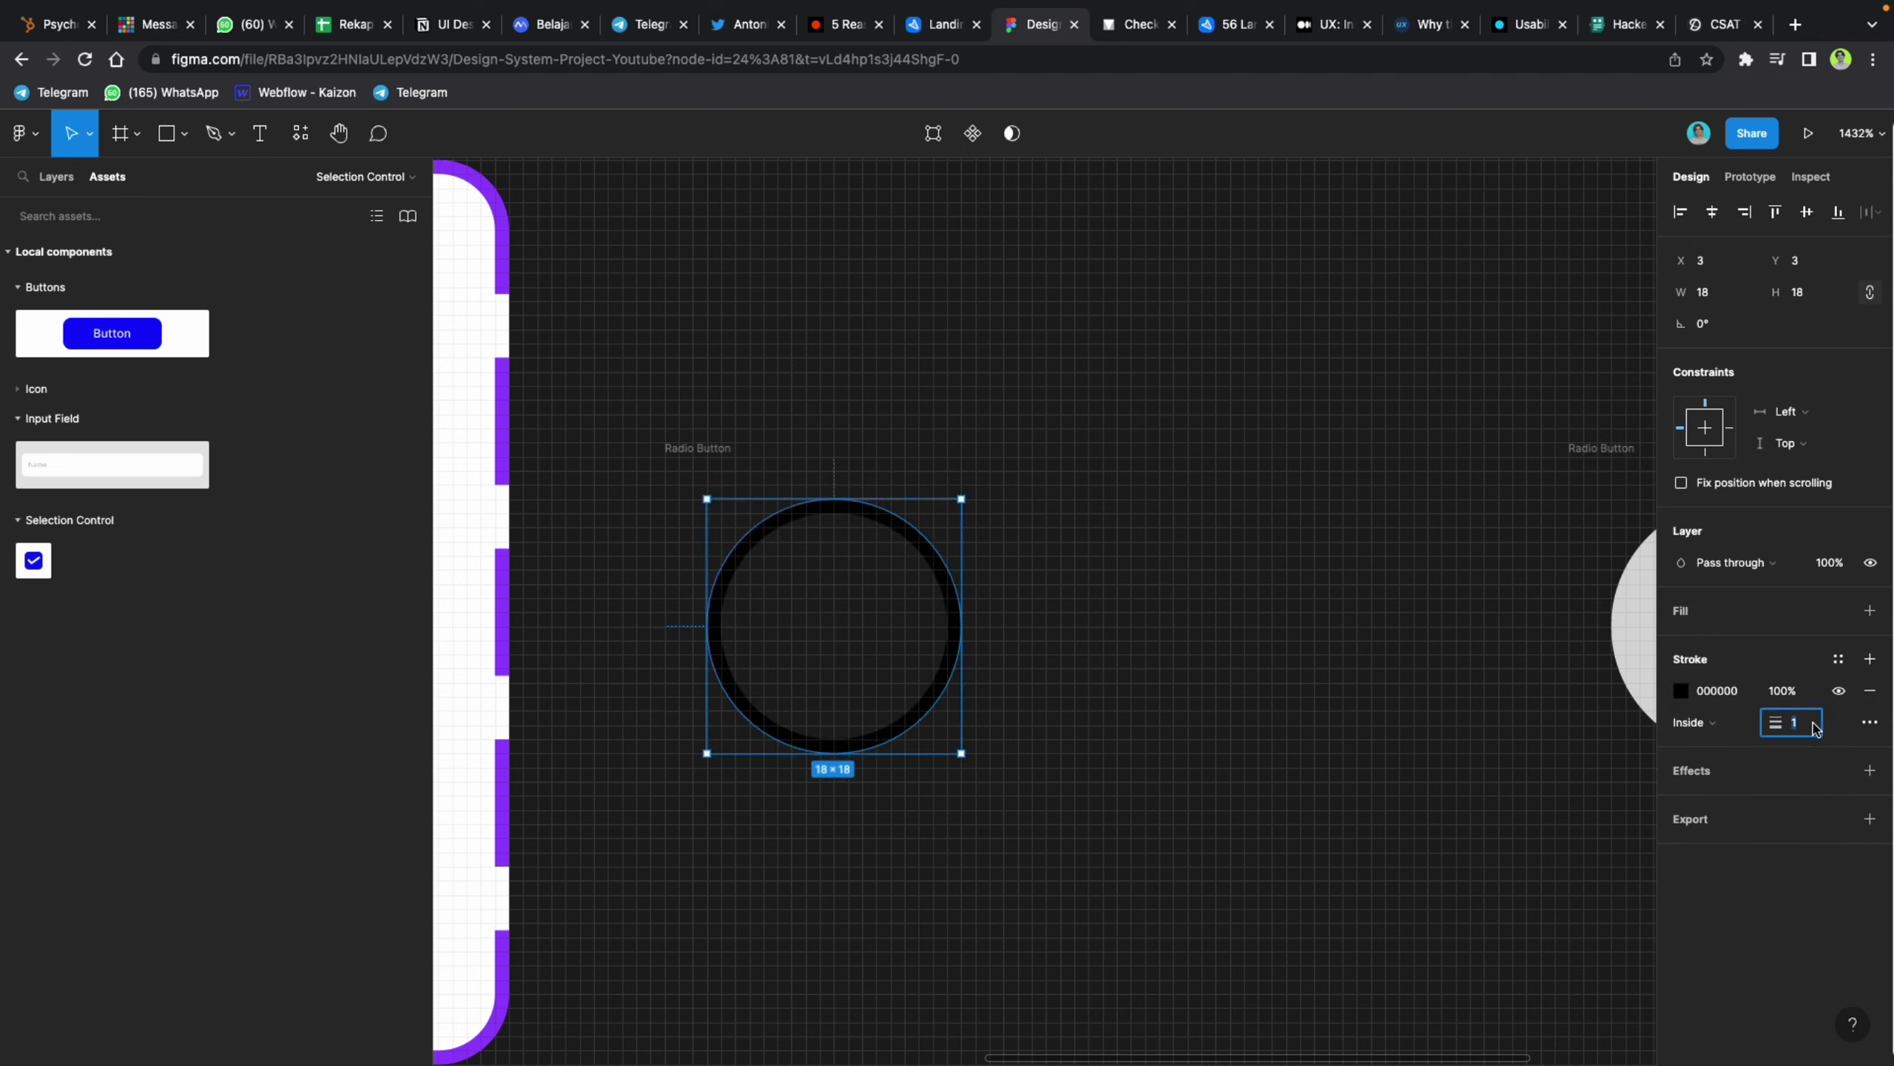
type("2")
key("Return")
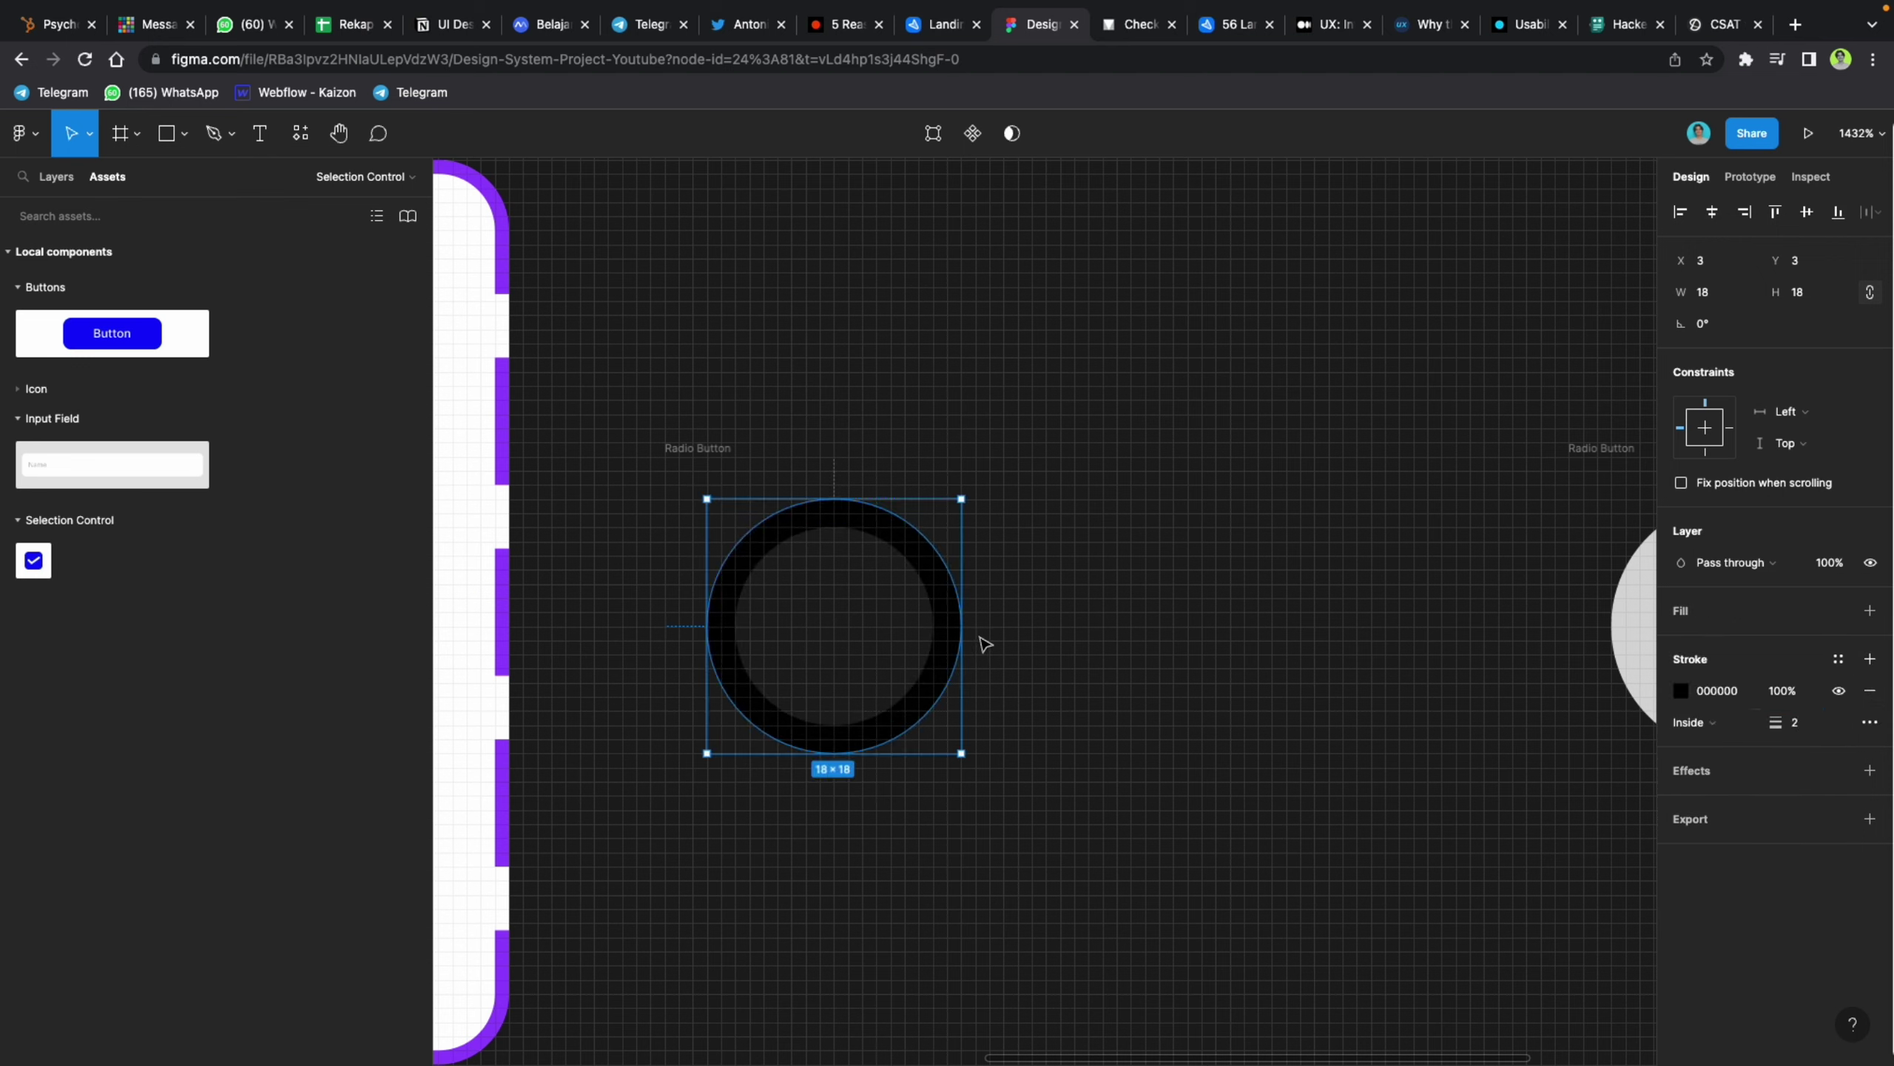
Step: Duplicate the ring, shrink the copy about its center to 10 × 10, and replace its stroke with a D9D9D9 fill
key("ctrl+d")
left_click_drag(961, 753, 847, 648)
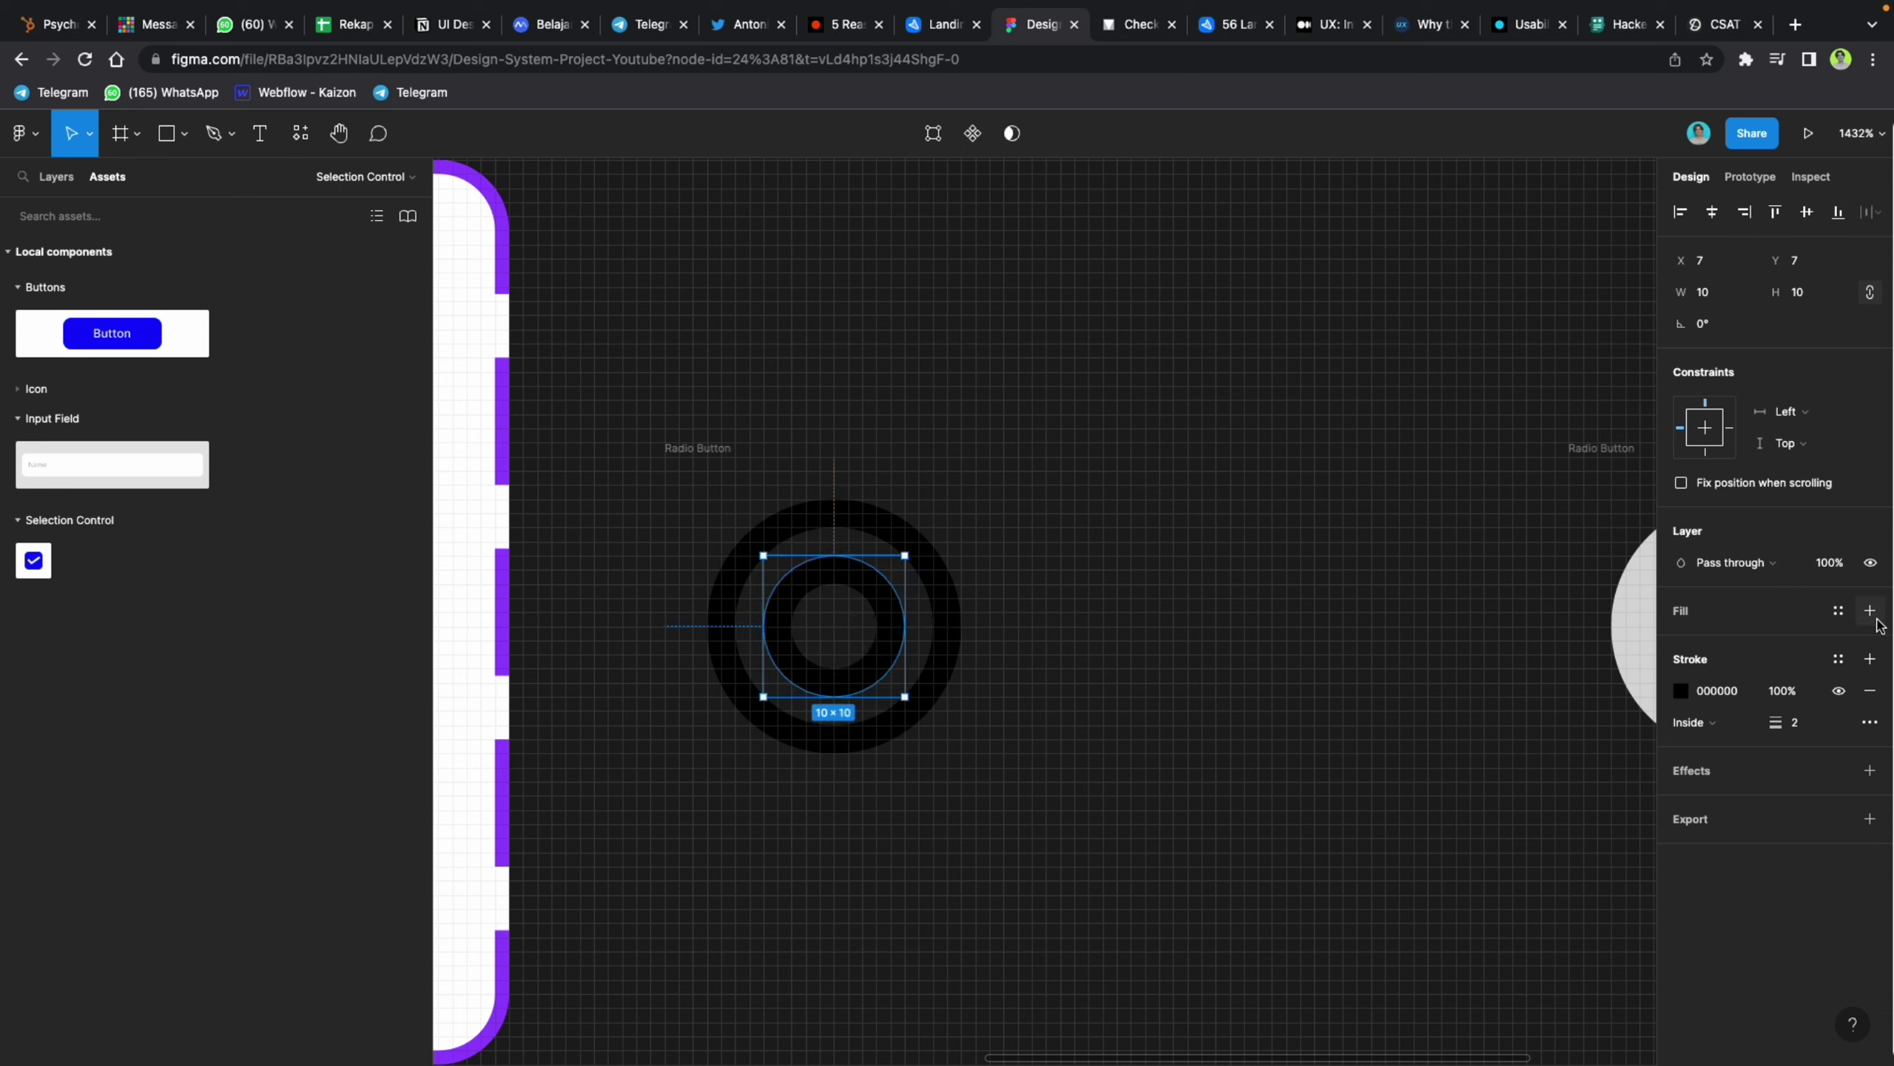
left_click(1870, 690)
left_click(1870, 611)
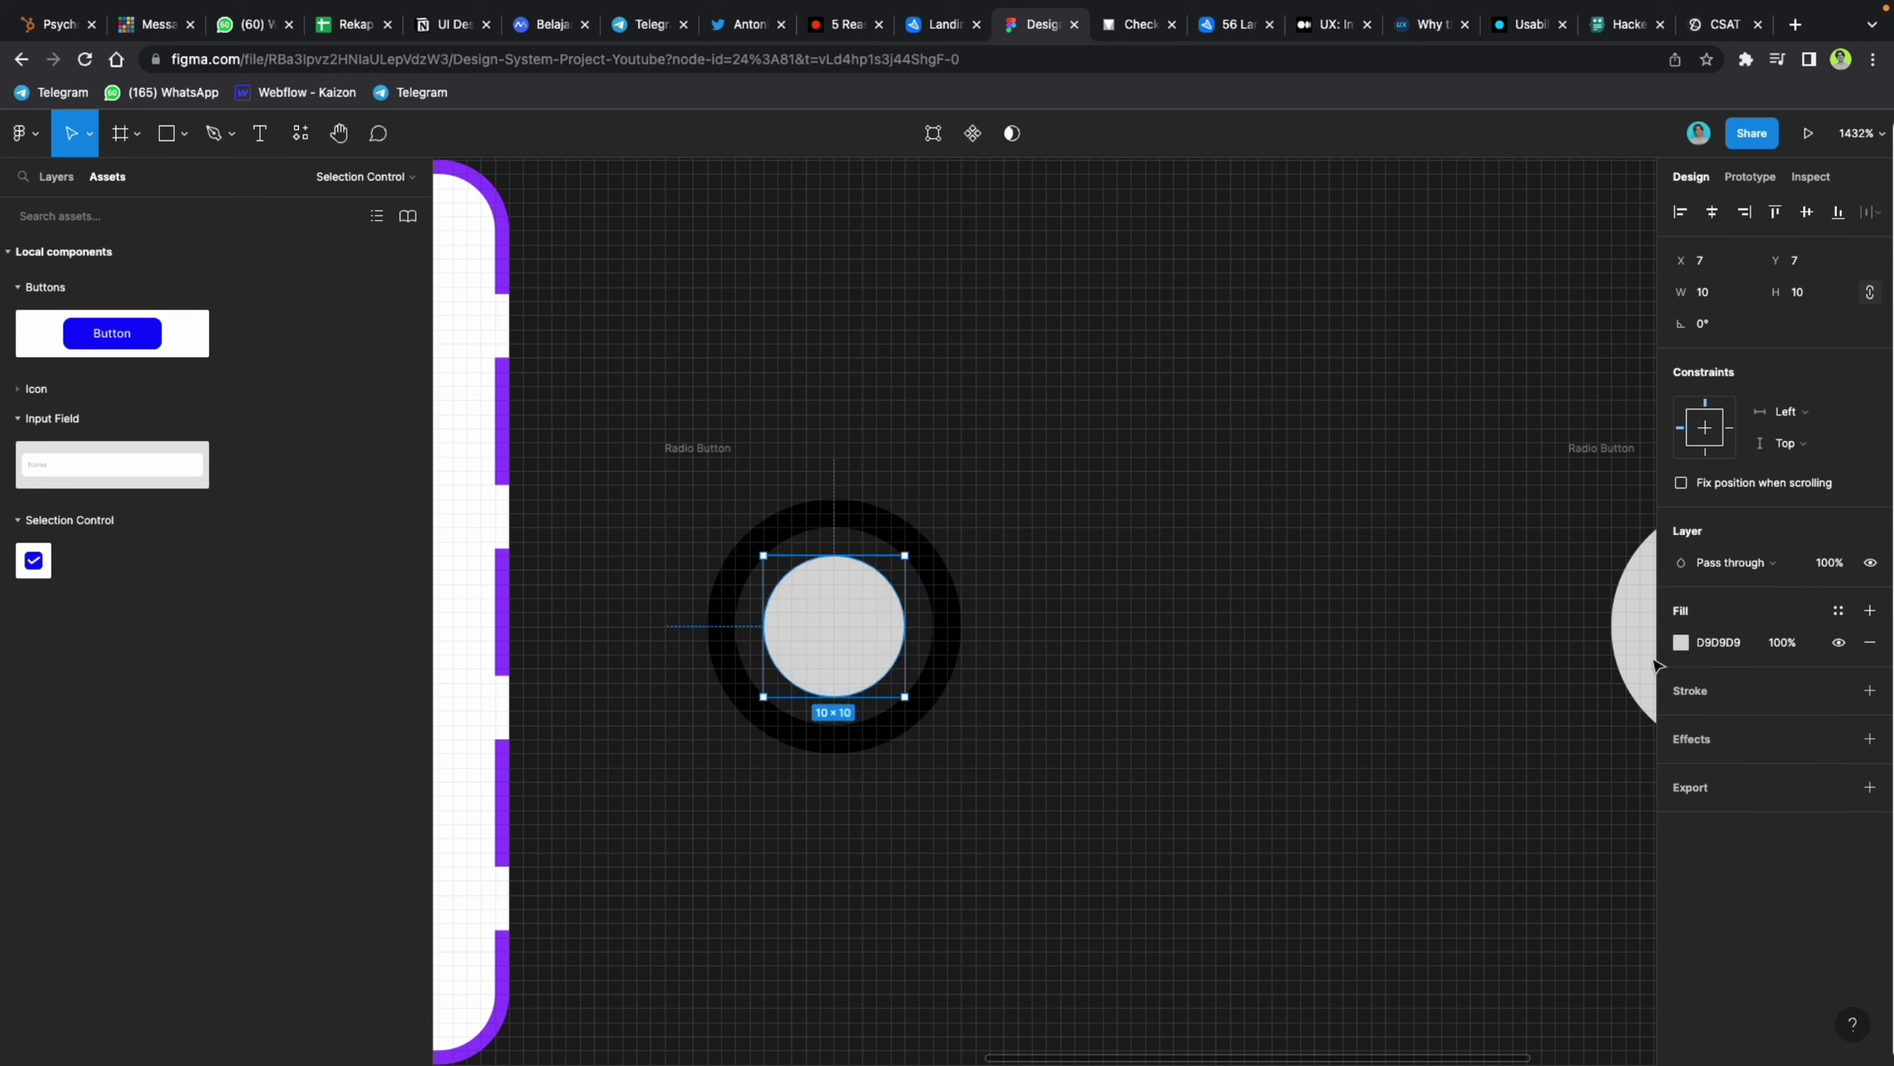
Step: Set the inner circle's size to 8 × 8 and center it within the outer ring
left_click(1812, 294)
key("Return")
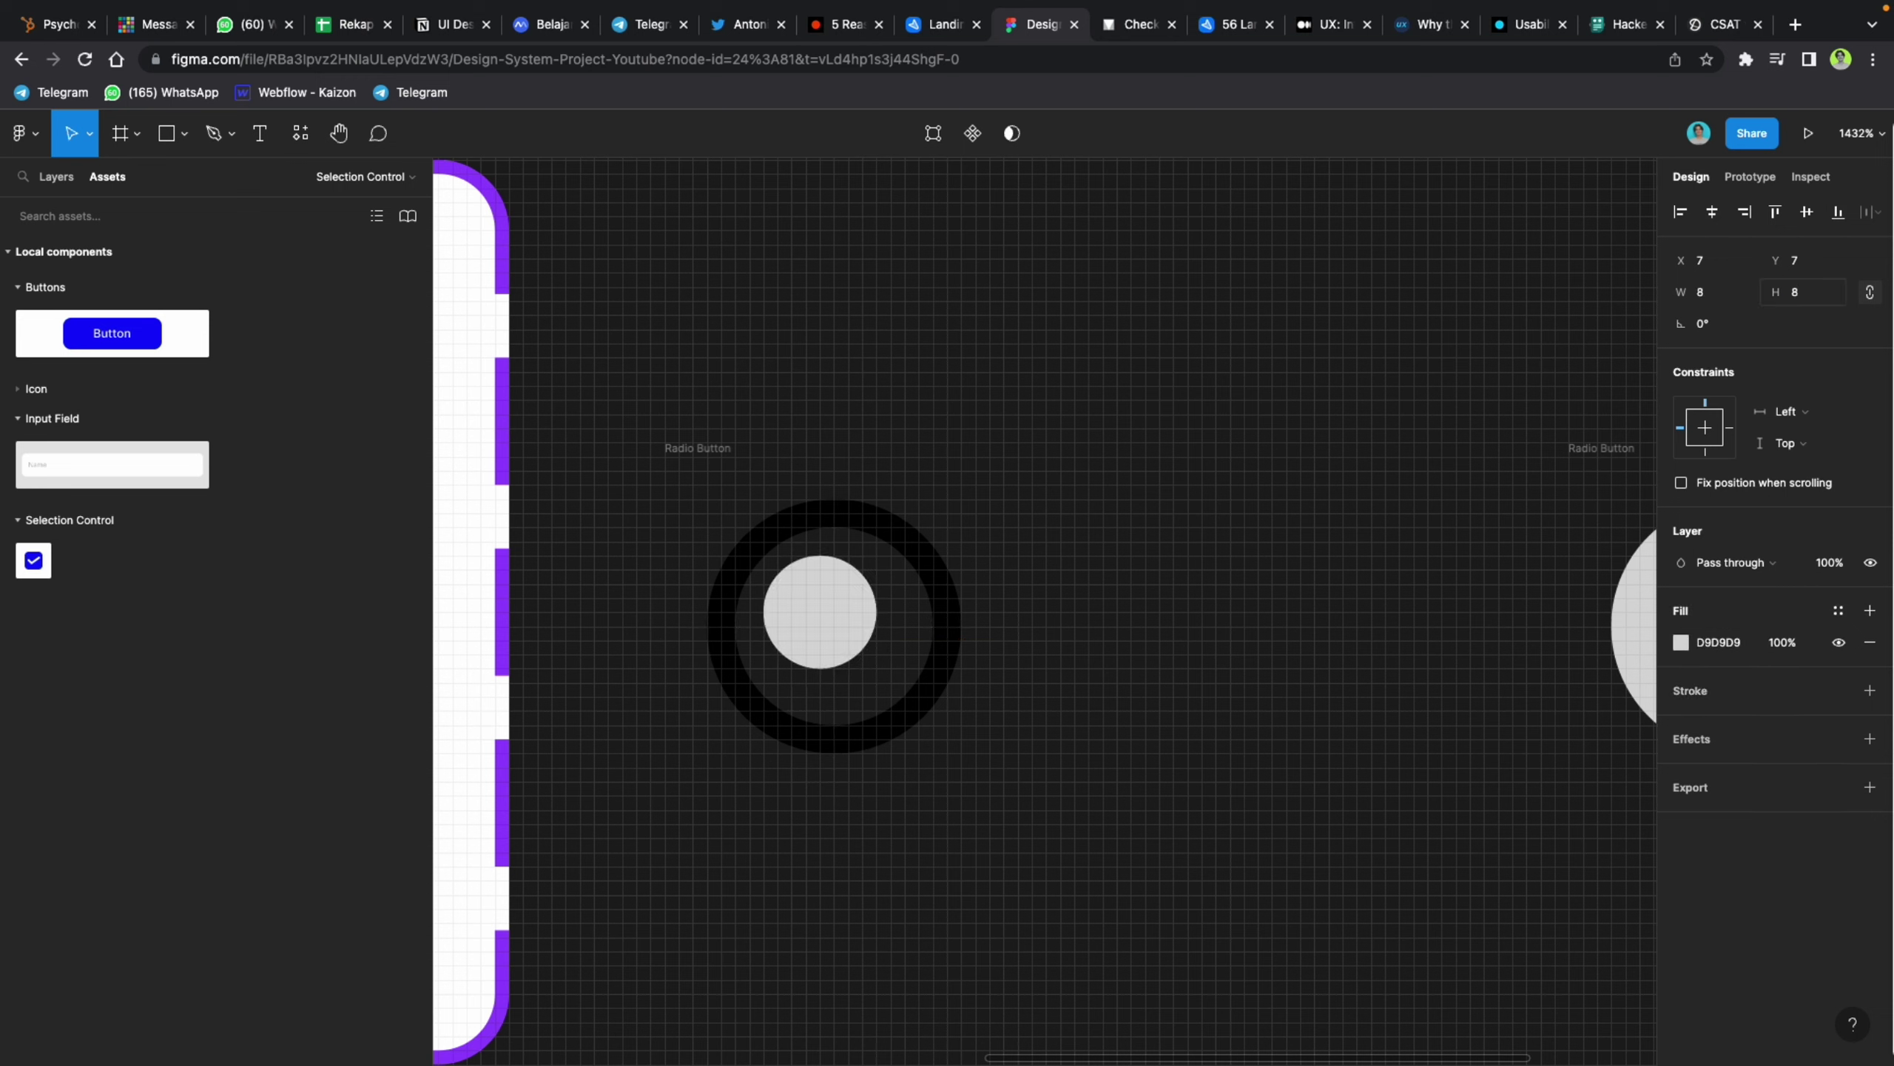
left_click_drag(830, 618, 841, 617)
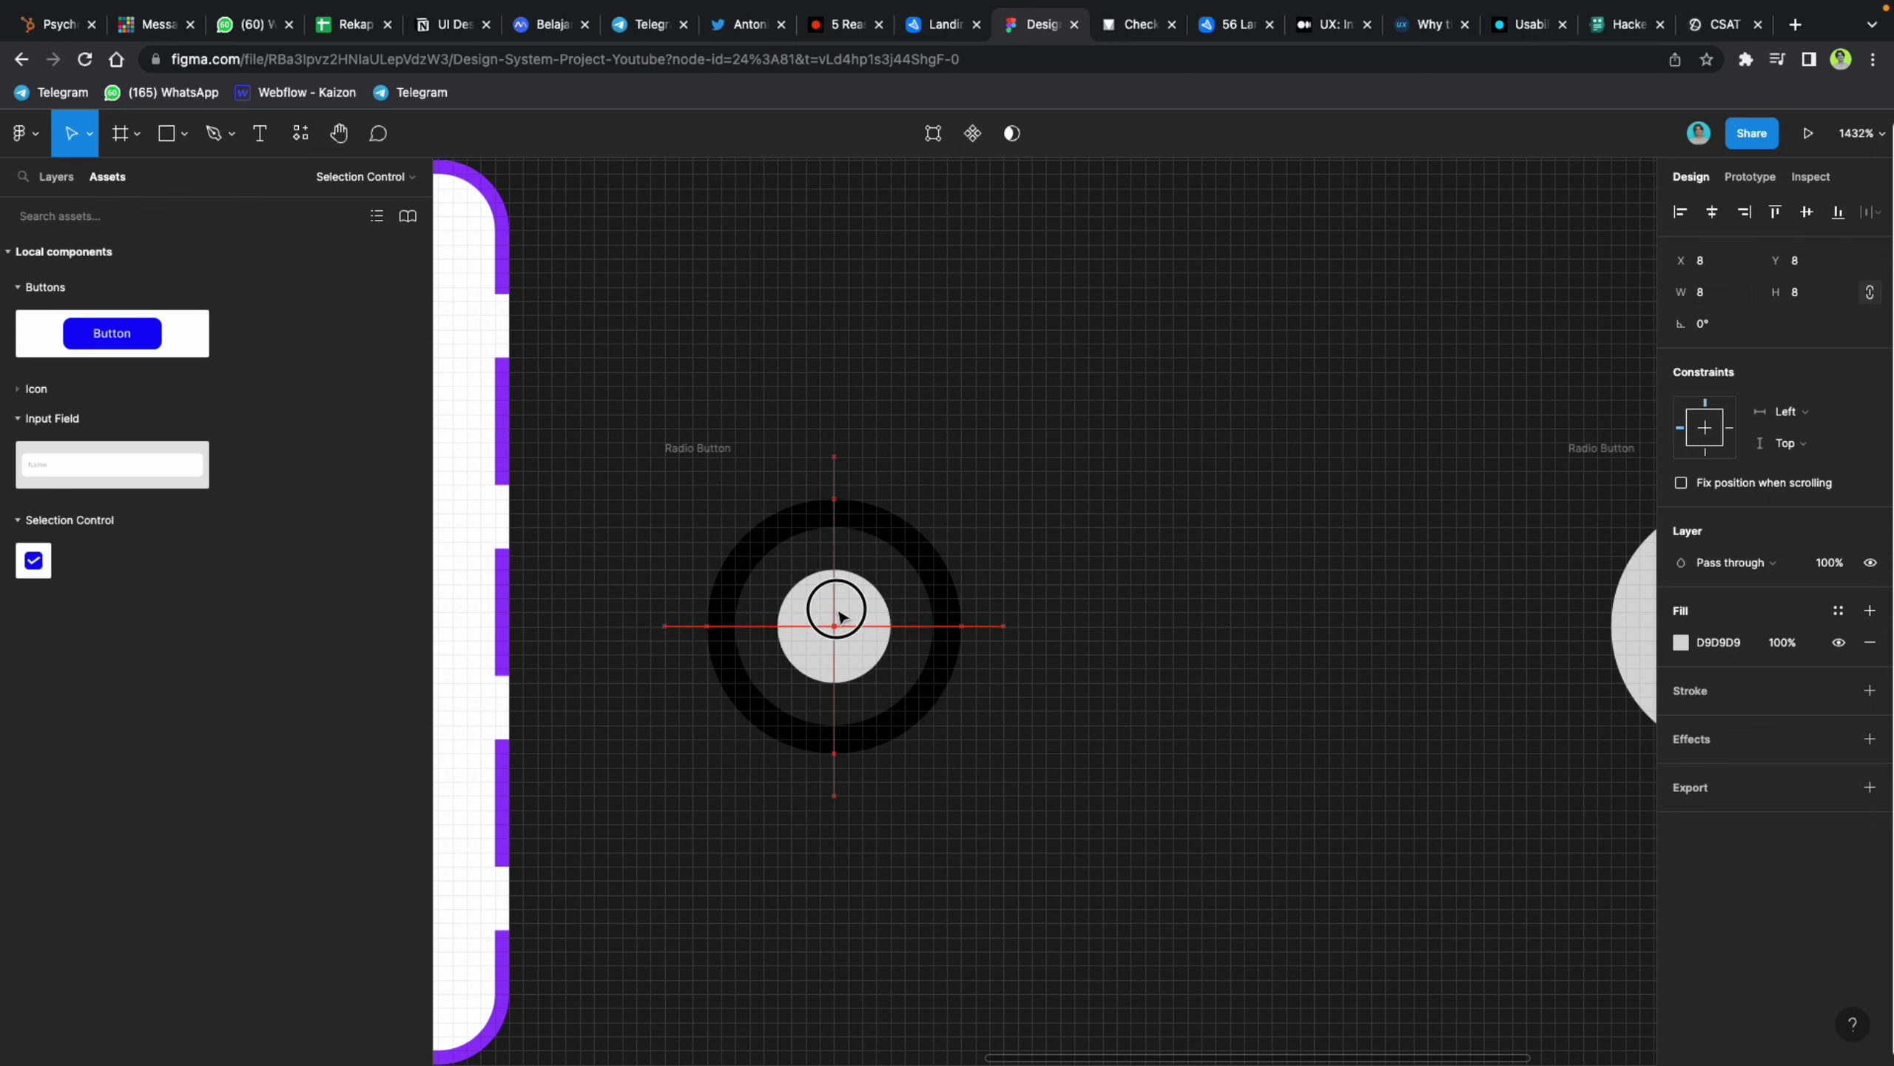
Step: Apply the Primary/50 - Primary color style to both the ring and the inner circle of the first Radio Button frame
left_click(698, 450)
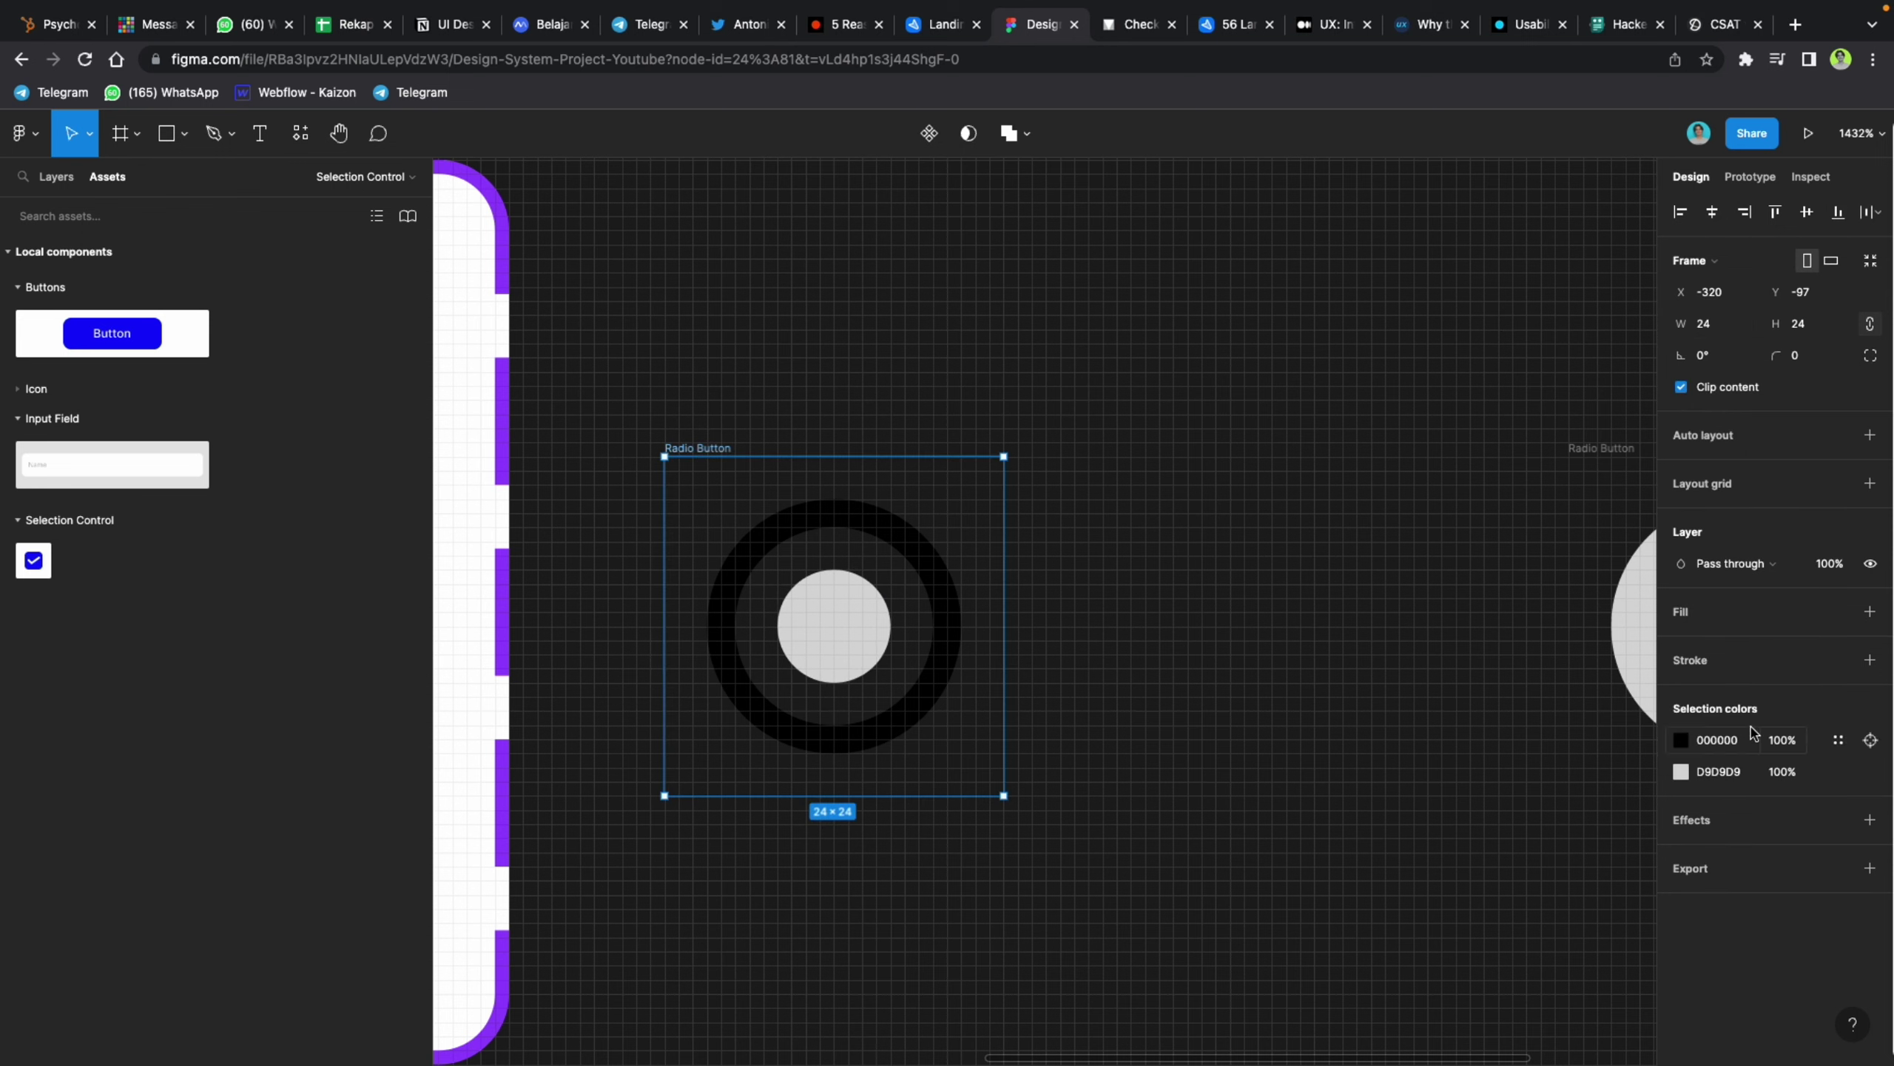
left_click(1839, 741)
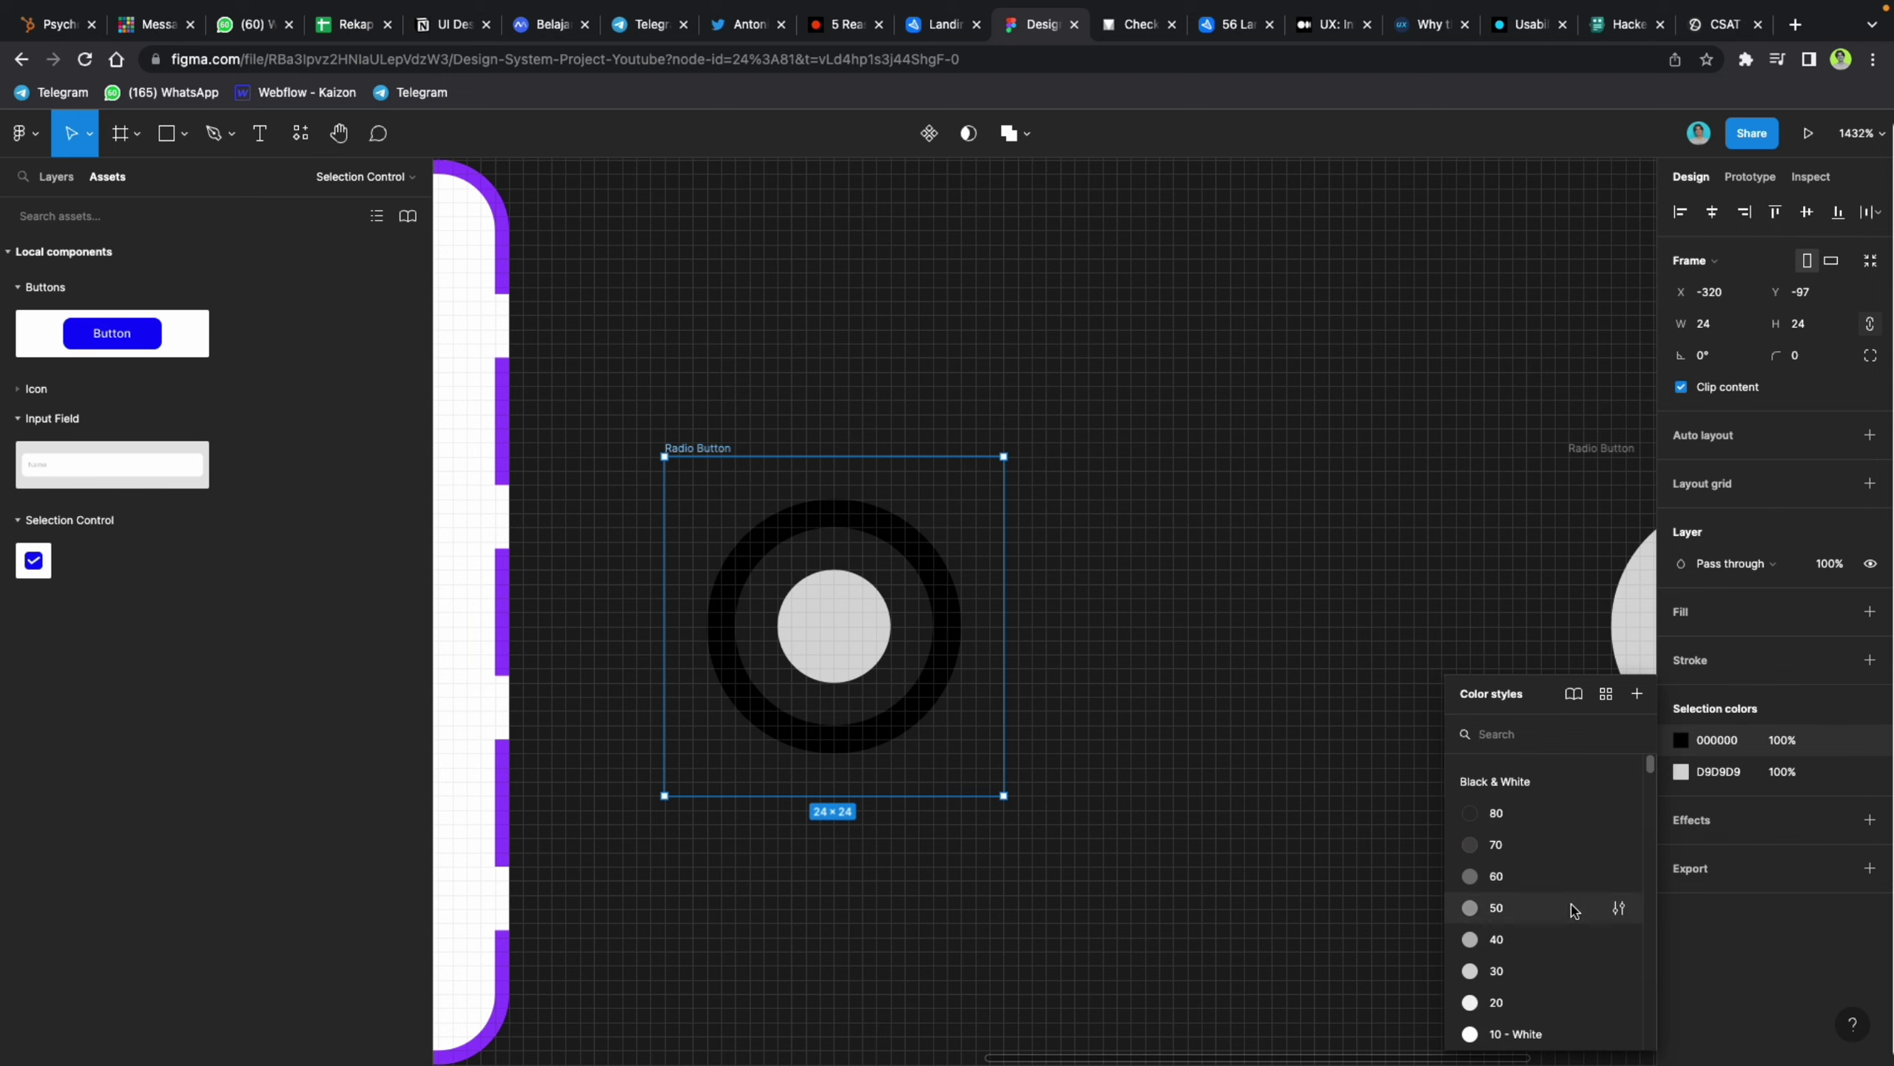
scroll(1571, 905, "down", 10)
scroll(1570, 906, "down", 10)
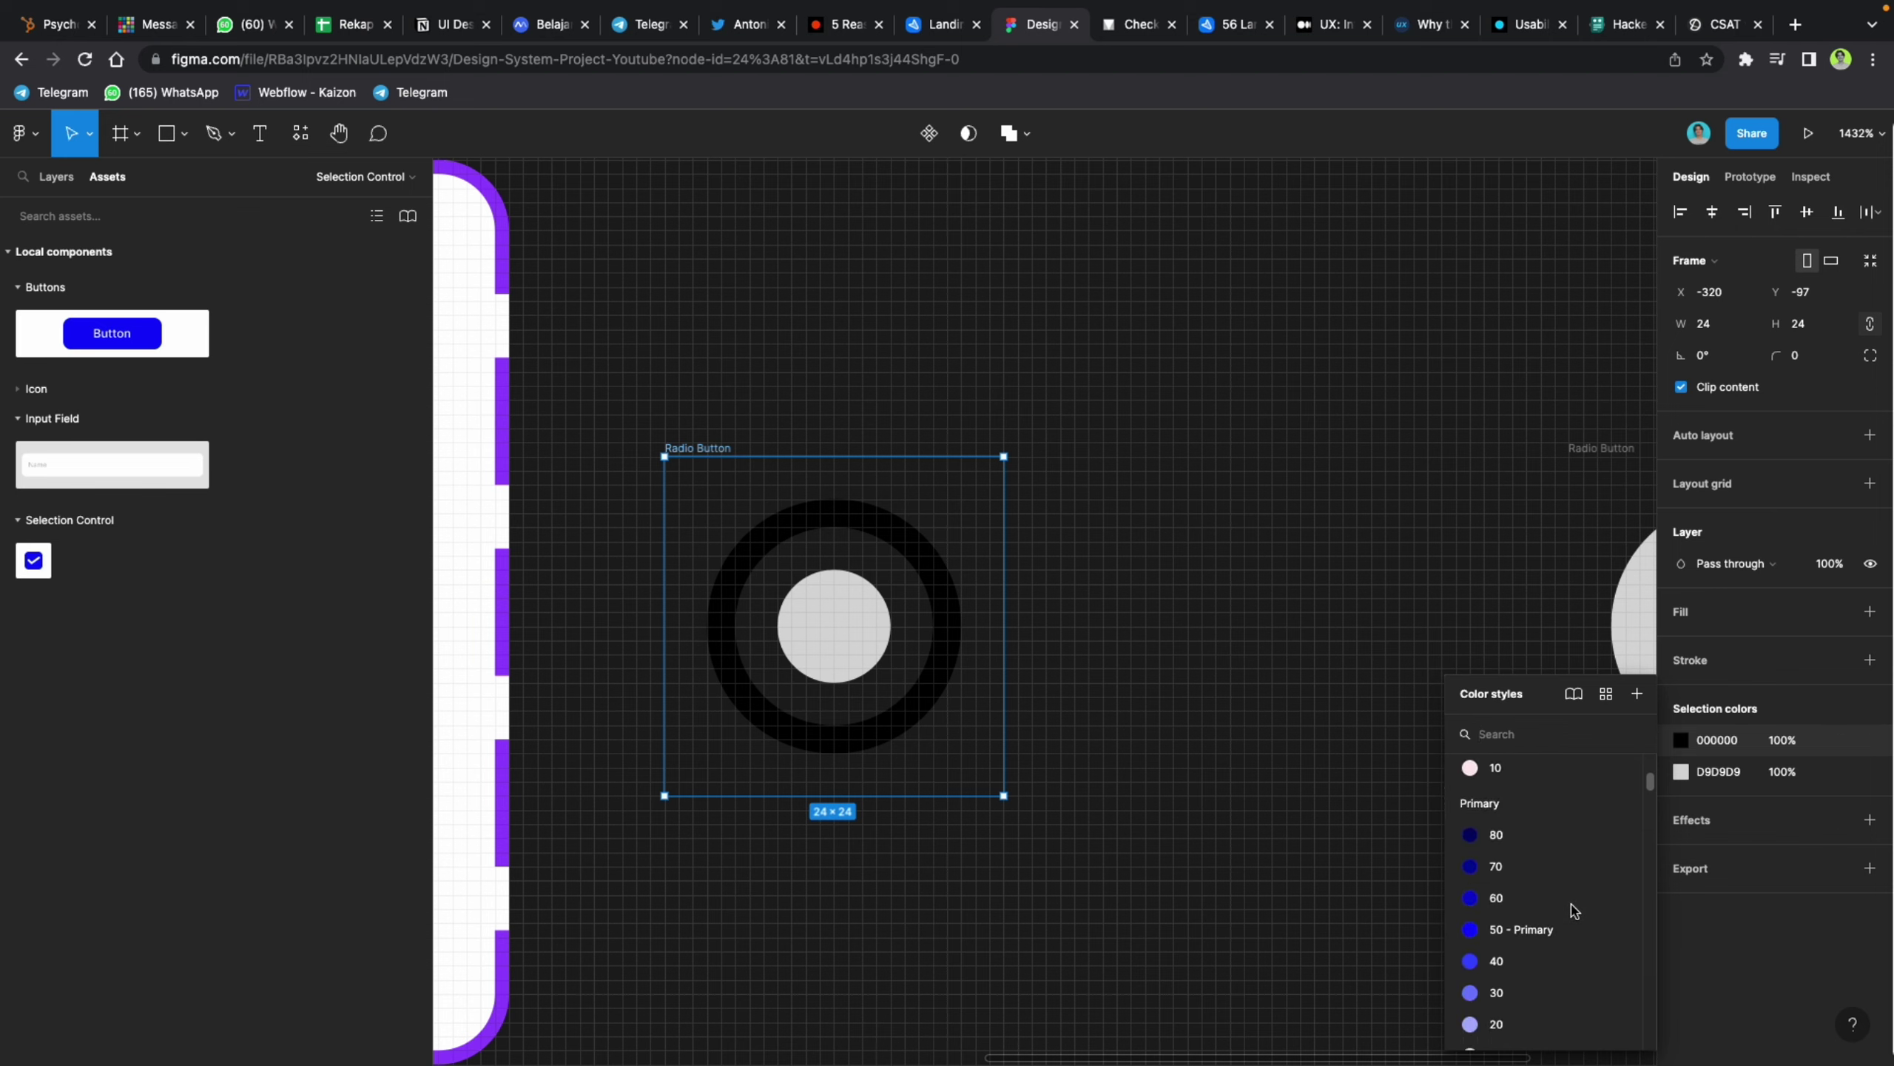
left_click(1557, 933)
left_click(1838, 774)
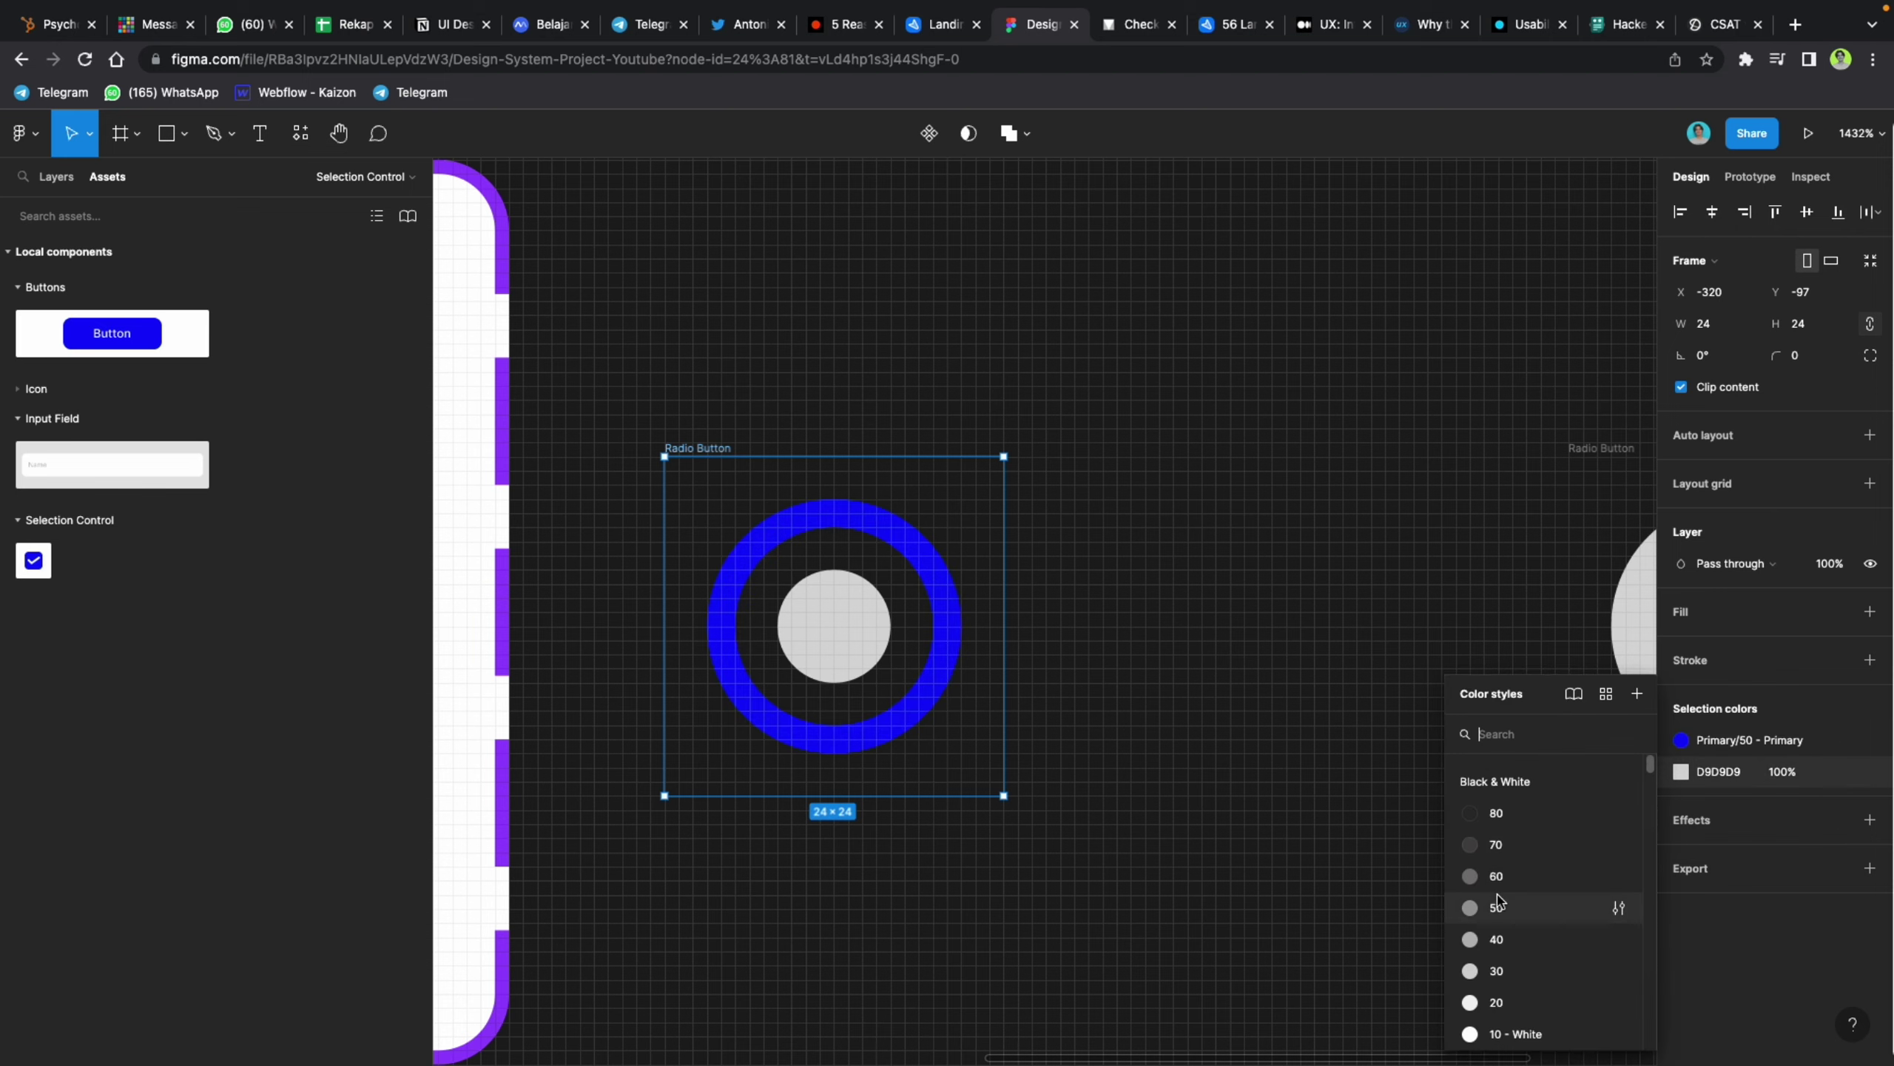
scroll(1515, 955, "down", 4)
scroll(1514, 955, "down", 10)
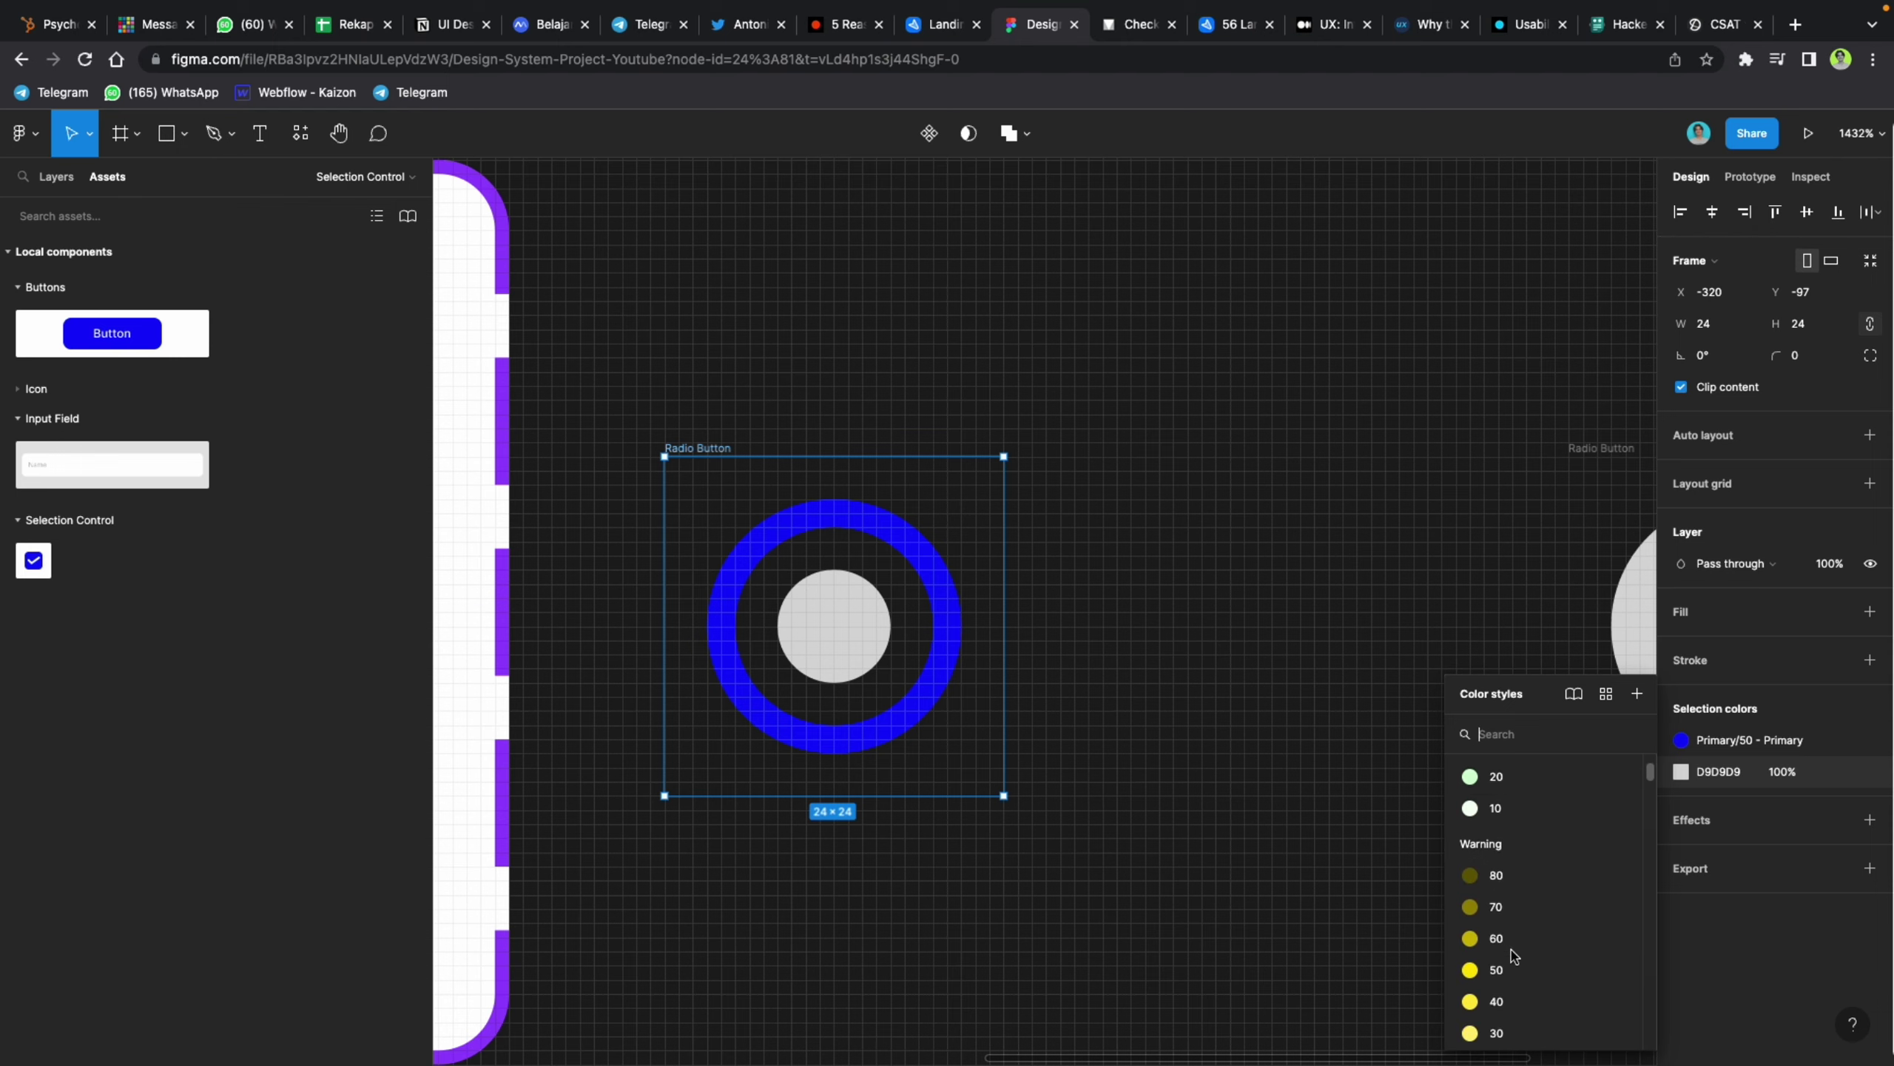
left_click(1522, 905)
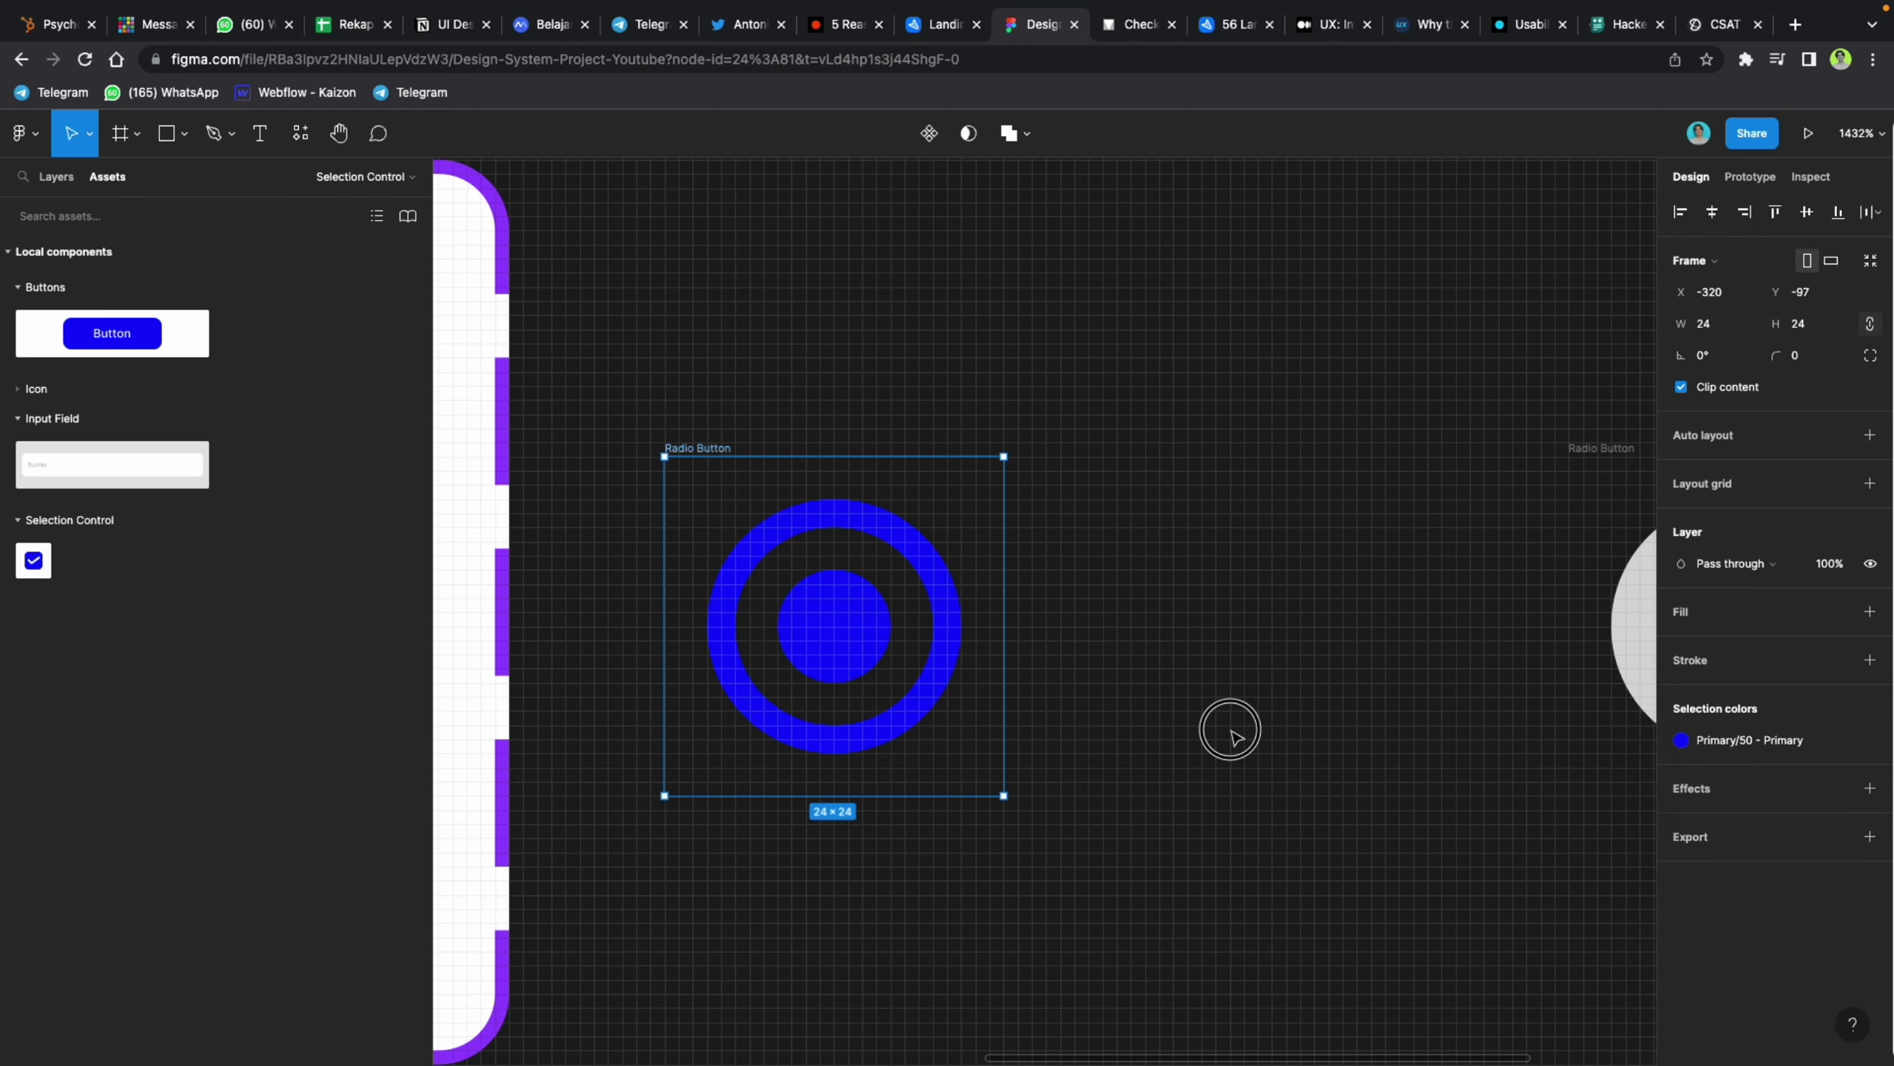
Step: Compare the selected radio button with the radio buttons example on the Material Design checkboxes page
left_click(1226, 728)
left_click(1132, 25)
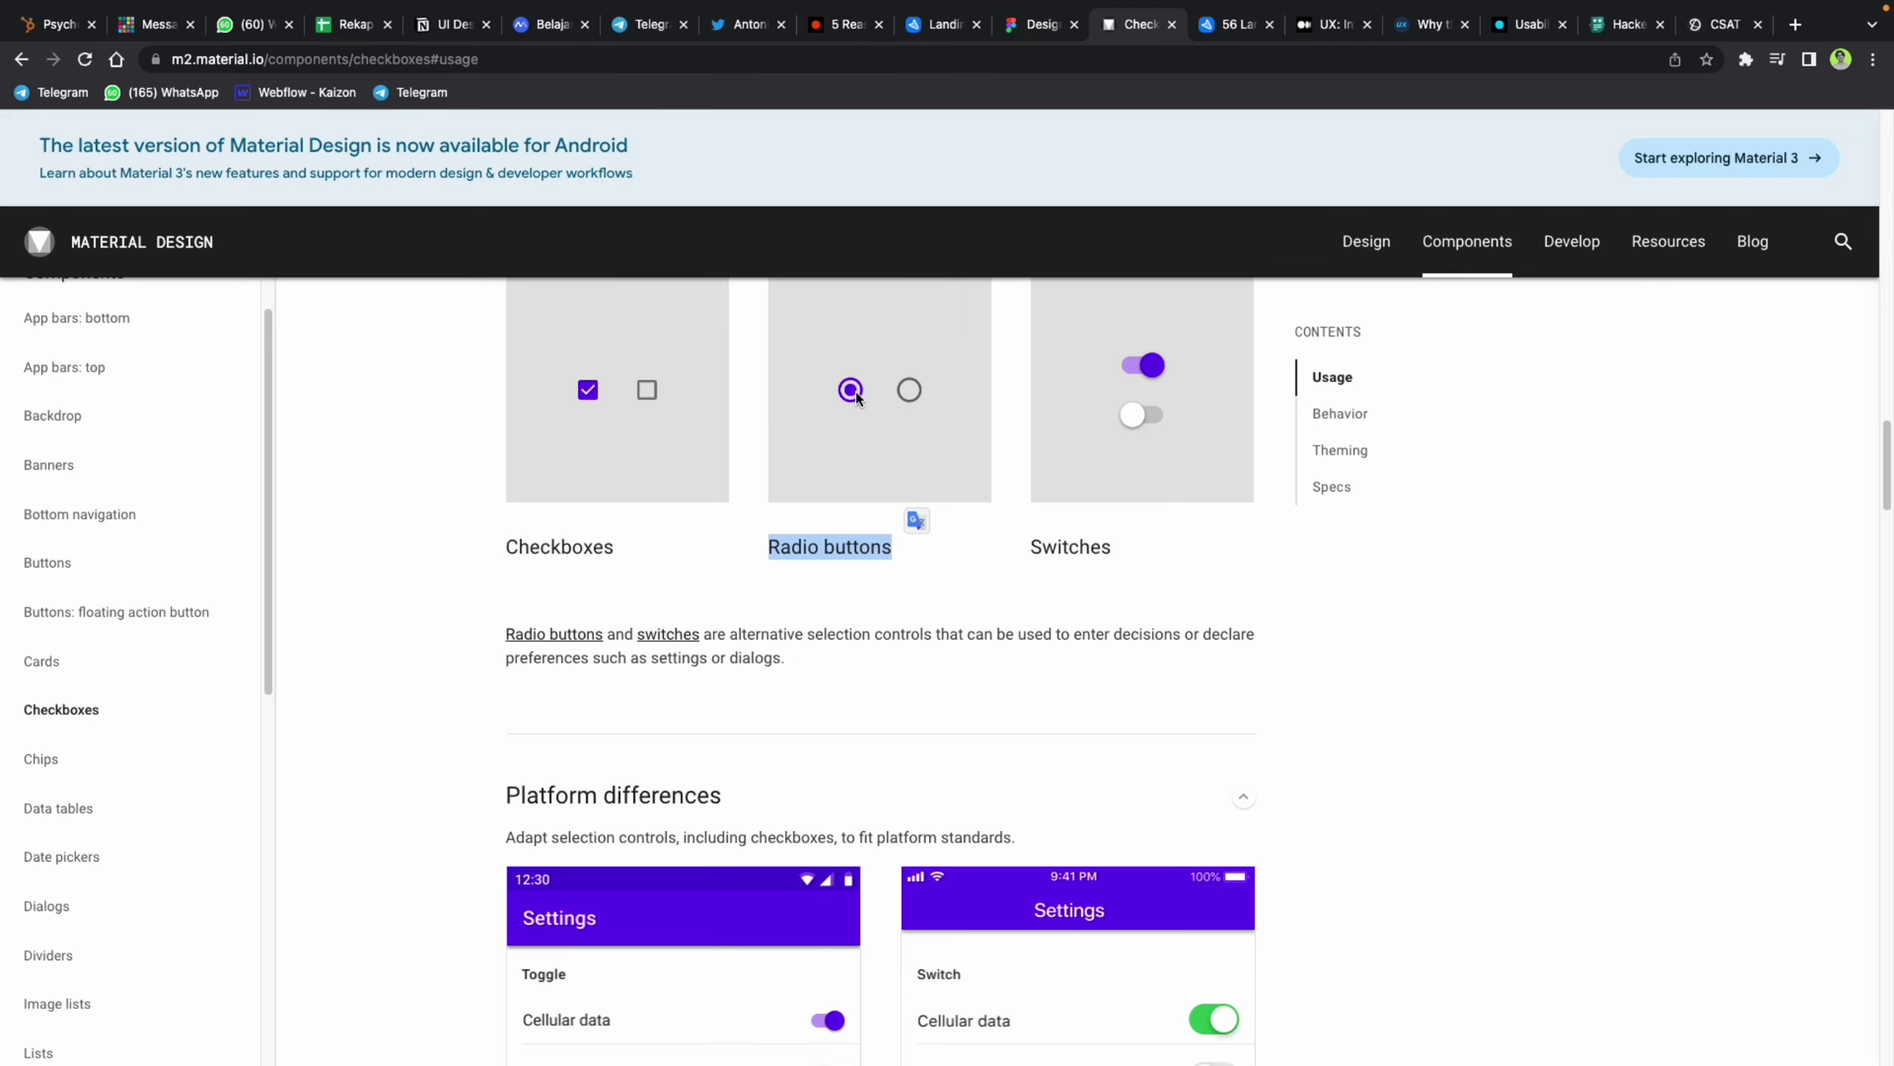
left_click(1041, 26)
Step: Move the duplicate Radio Button frame next to the blue one, keeping the two frames aligned
scroll(791, 623, "down", 3)
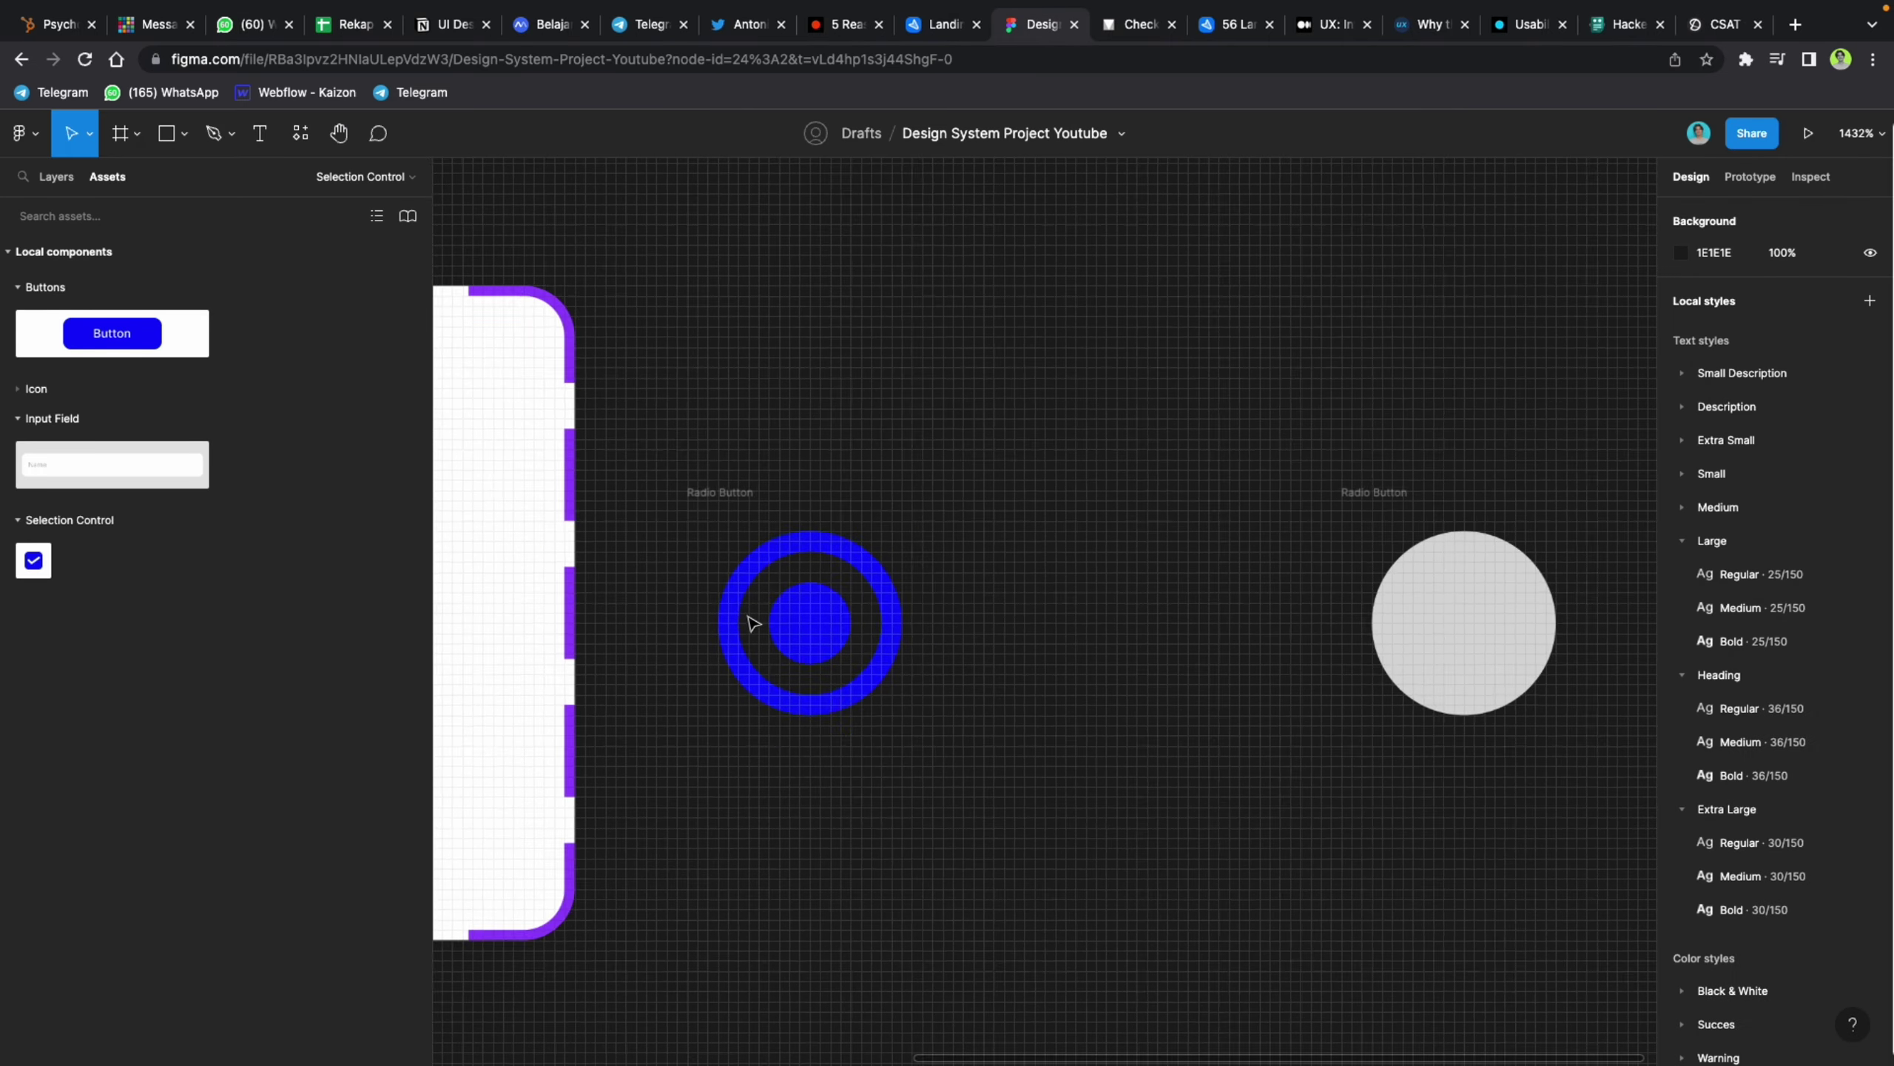
left_click(1283, 513)
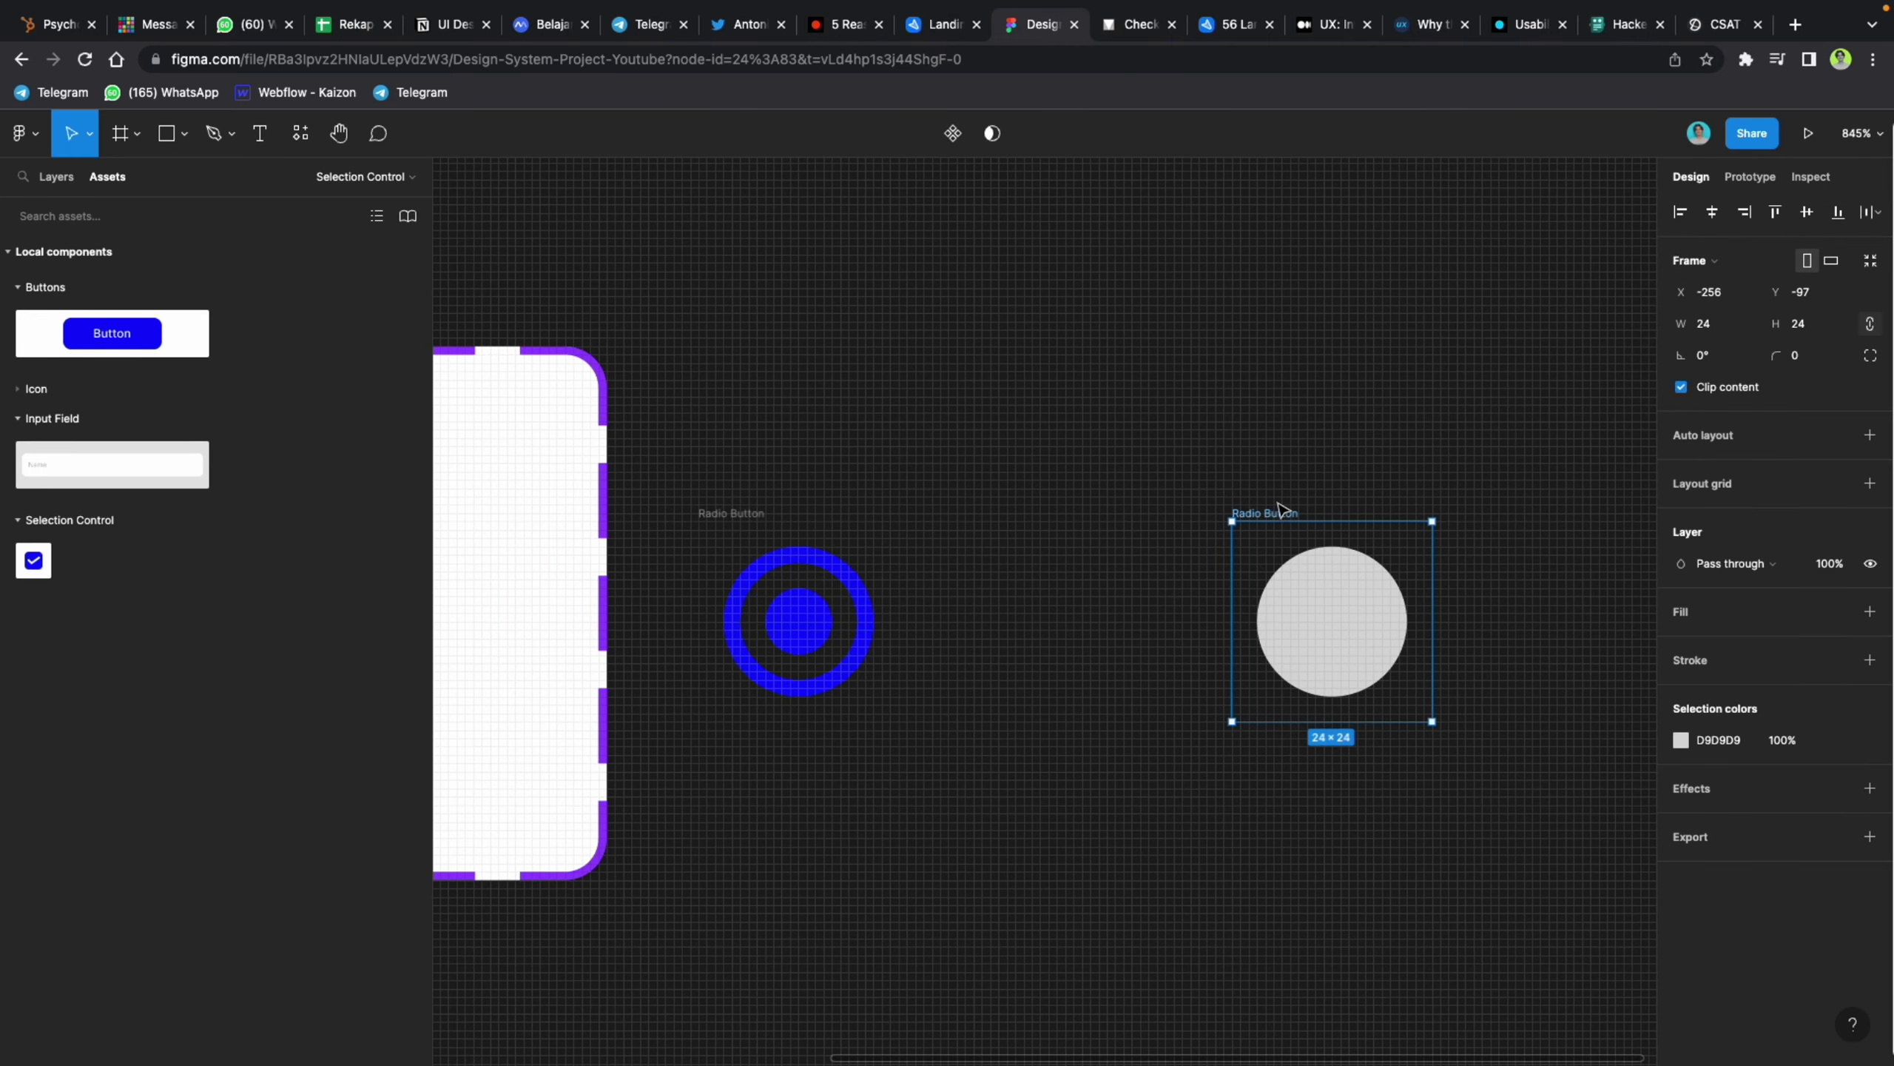
left_click_drag(1278, 508, 962, 513)
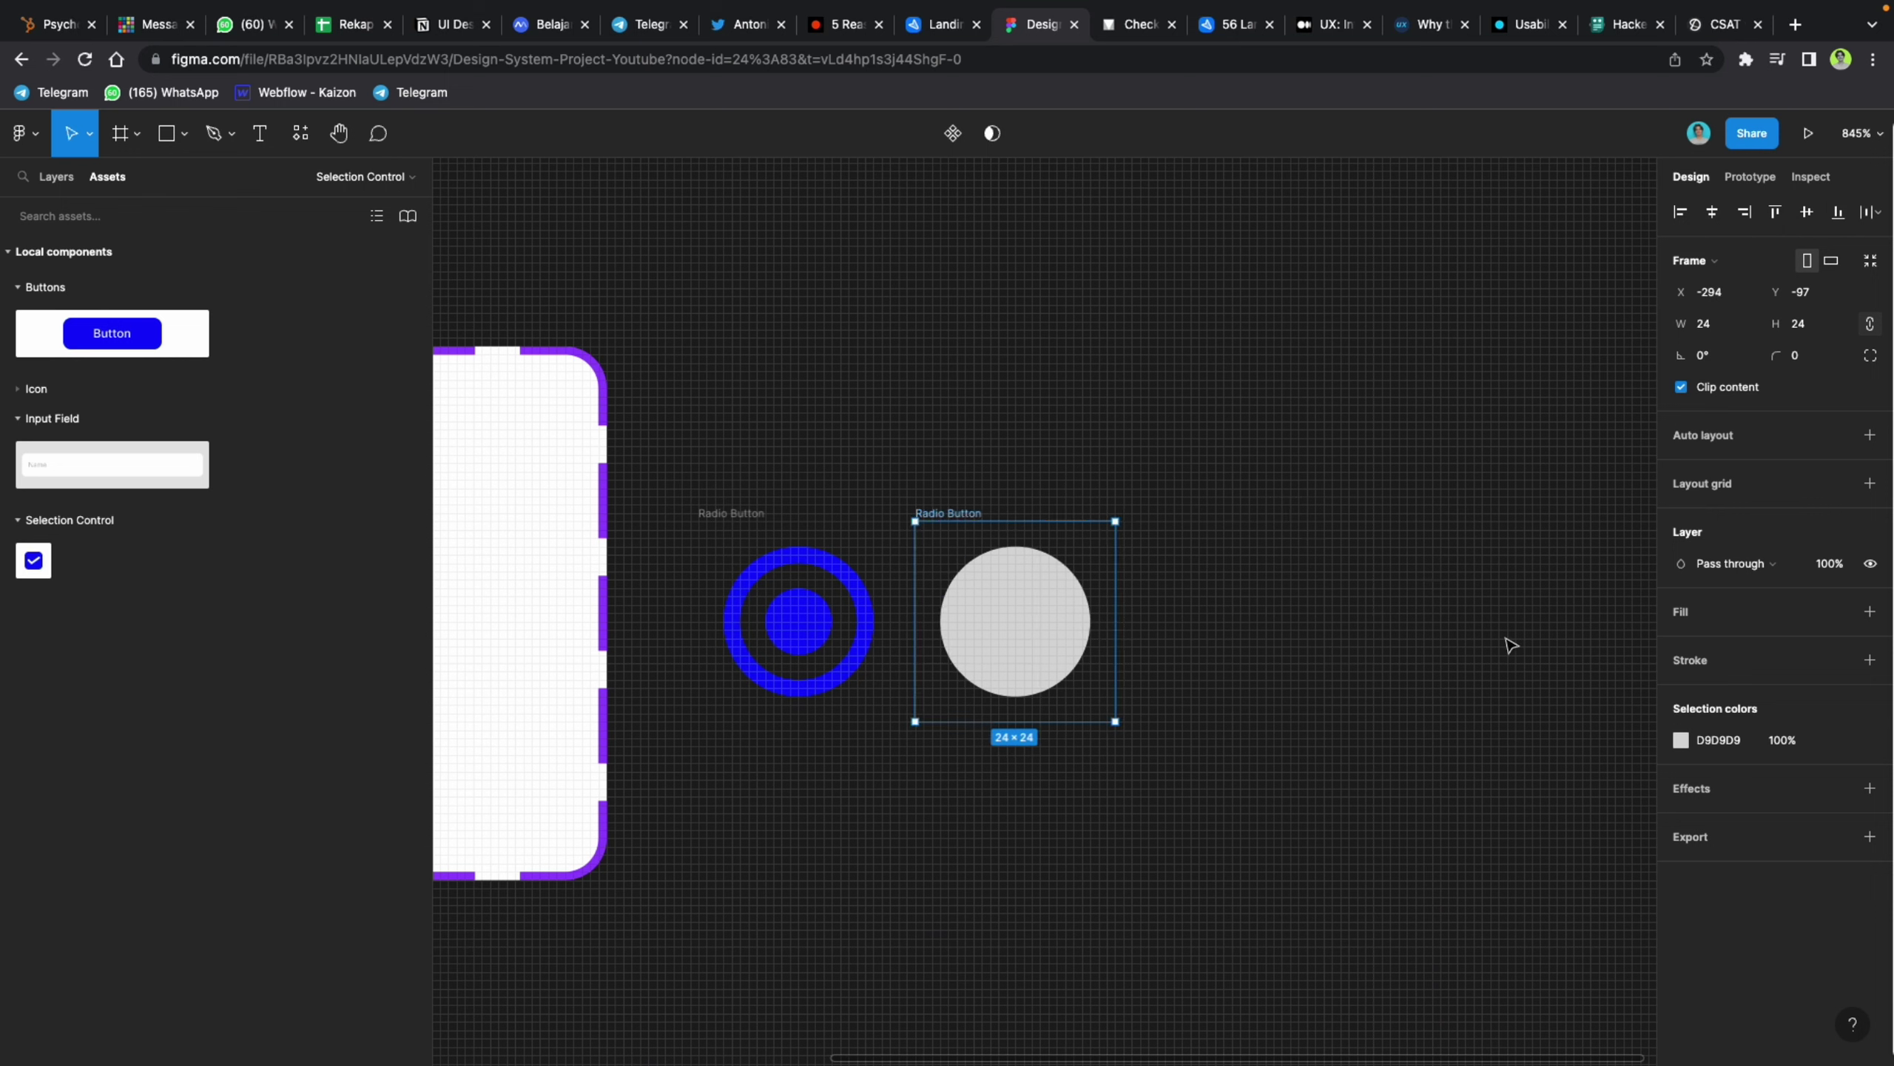
Step: Replace the fill of the duplicate frame's circle with an inside stroke 2 wide
left_click(994, 622)
left_click(1870, 641)
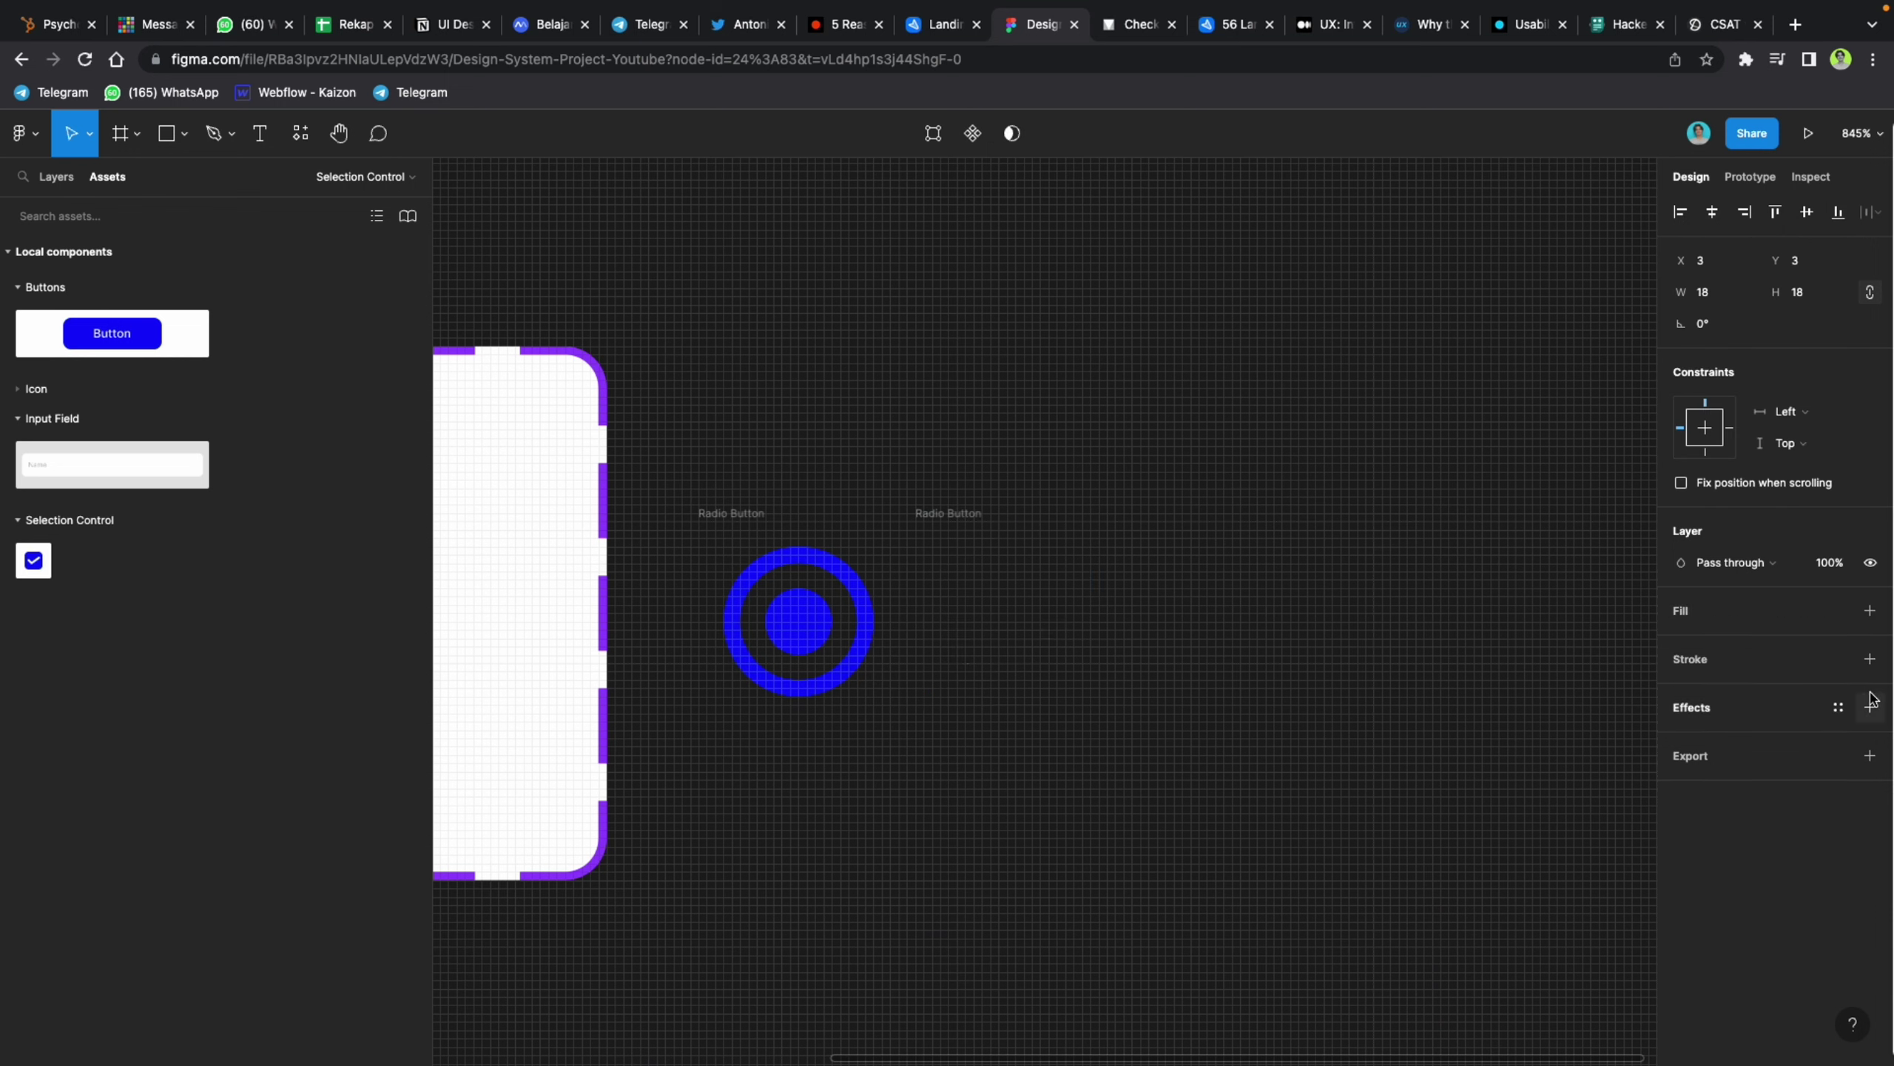
left_click(1870, 658)
left_click(1797, 722)
type("2")
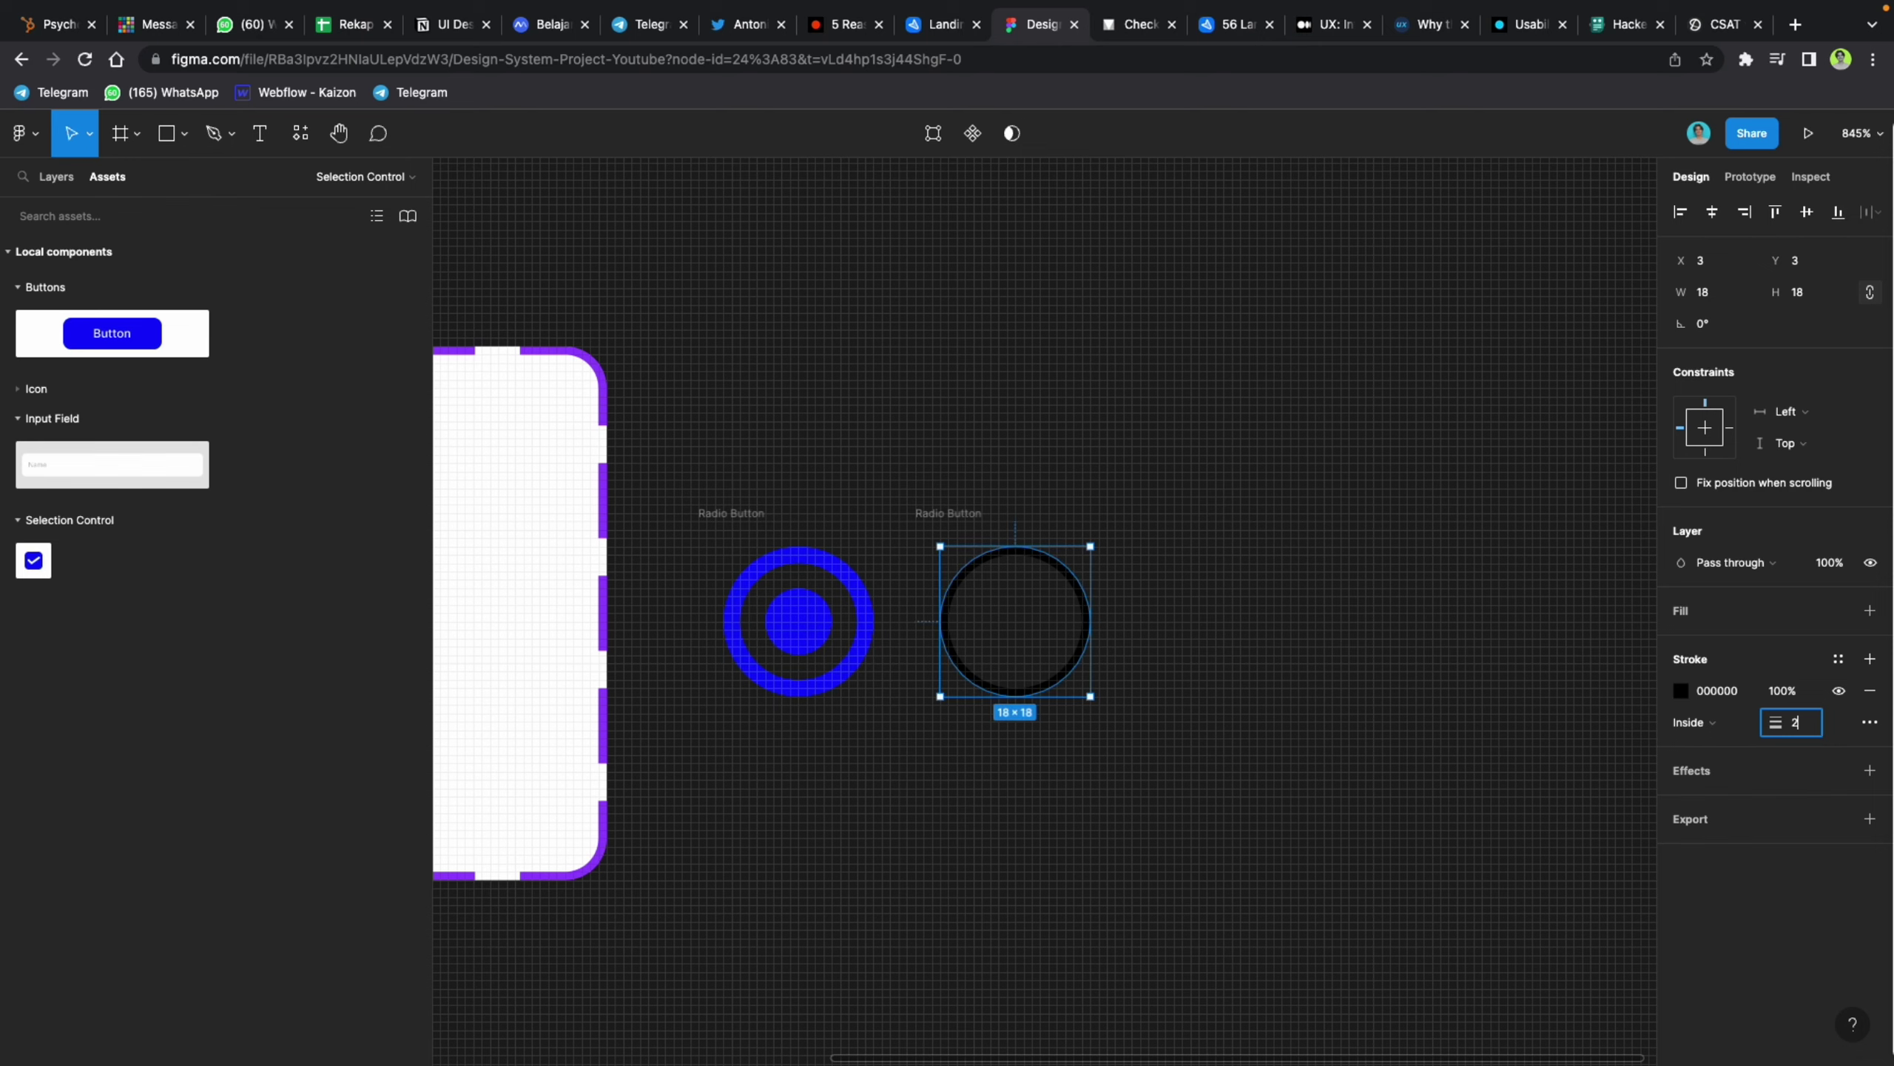
key("Return")
Step: Look up the unchecked checkbox's color style and apply the same Black & White/40 style to the unselected radio circle's stroke
scroll(939, 854, "left", 5)
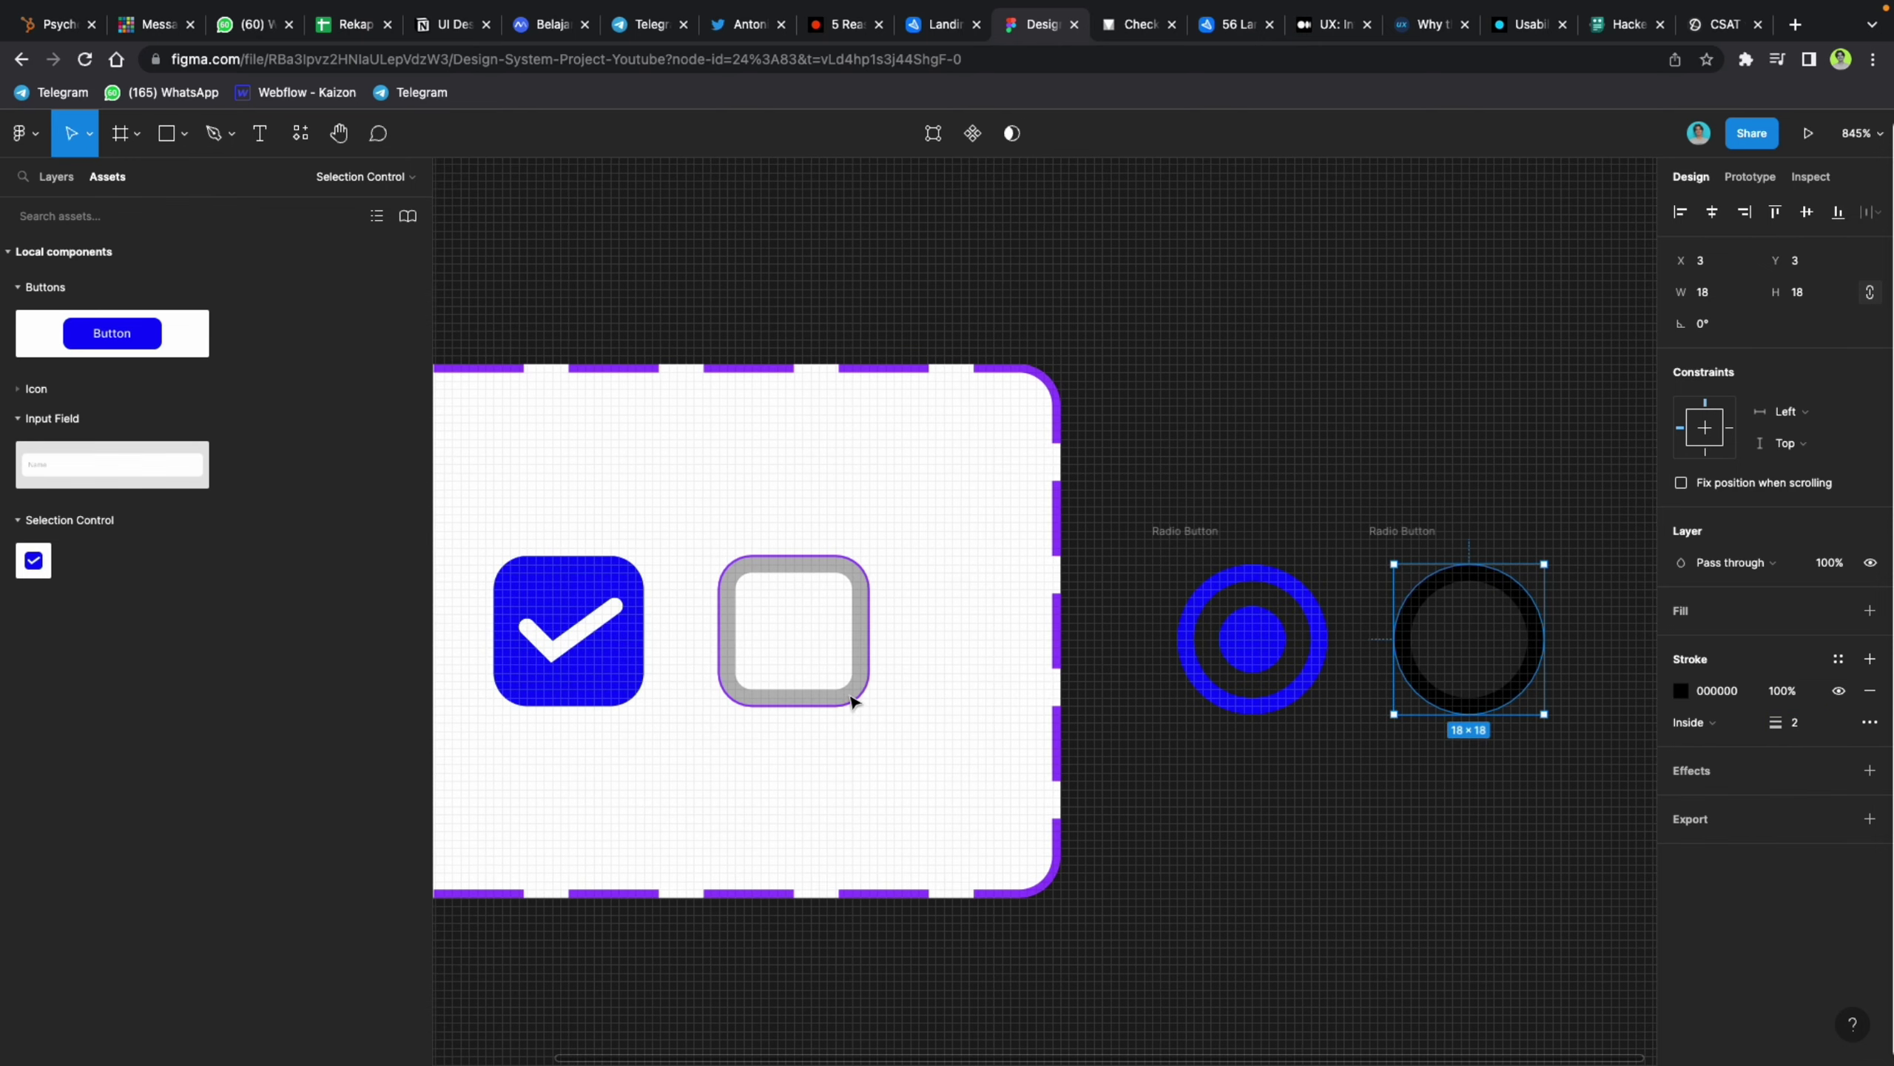
left_click(854, 698)
scroll(1415, 768, "right", 1)
scroll(1415, 769, "right", 3)
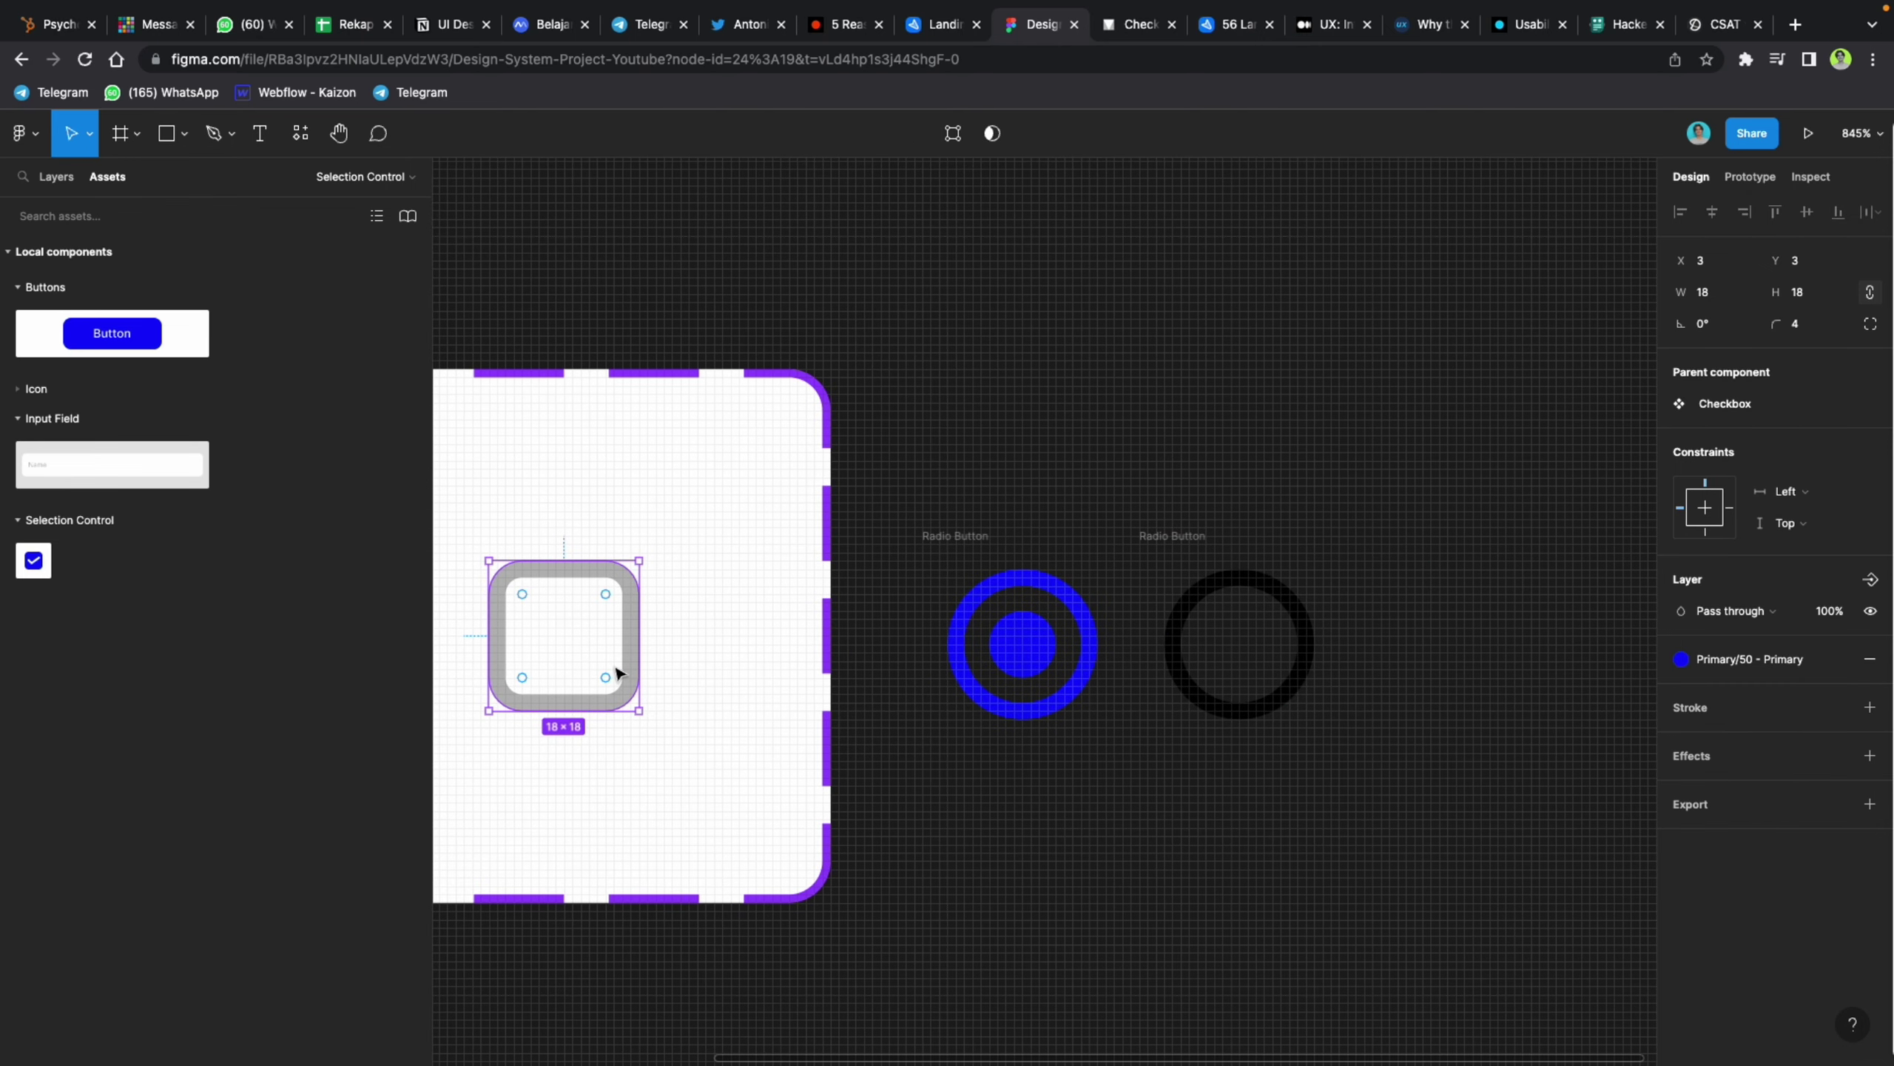
double_click(564, 576)
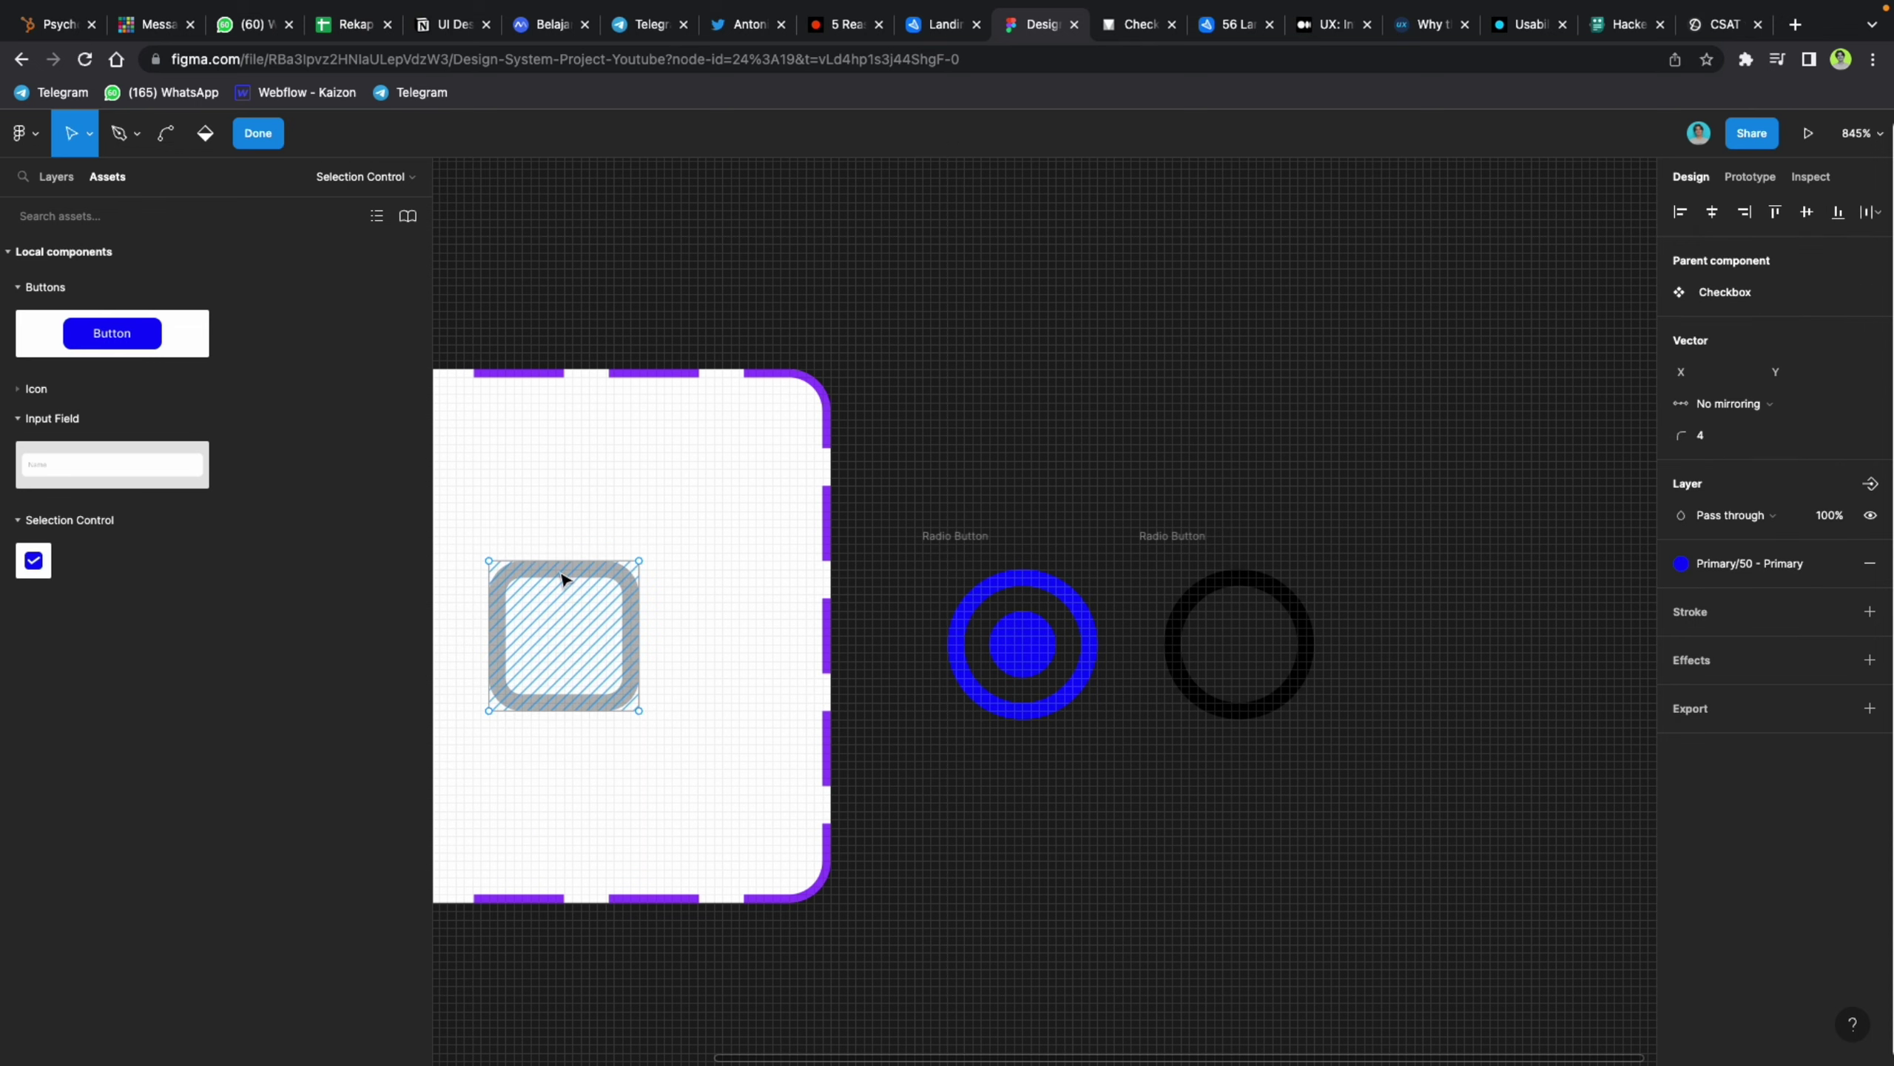
key("Escape")
left_click(567, 543)
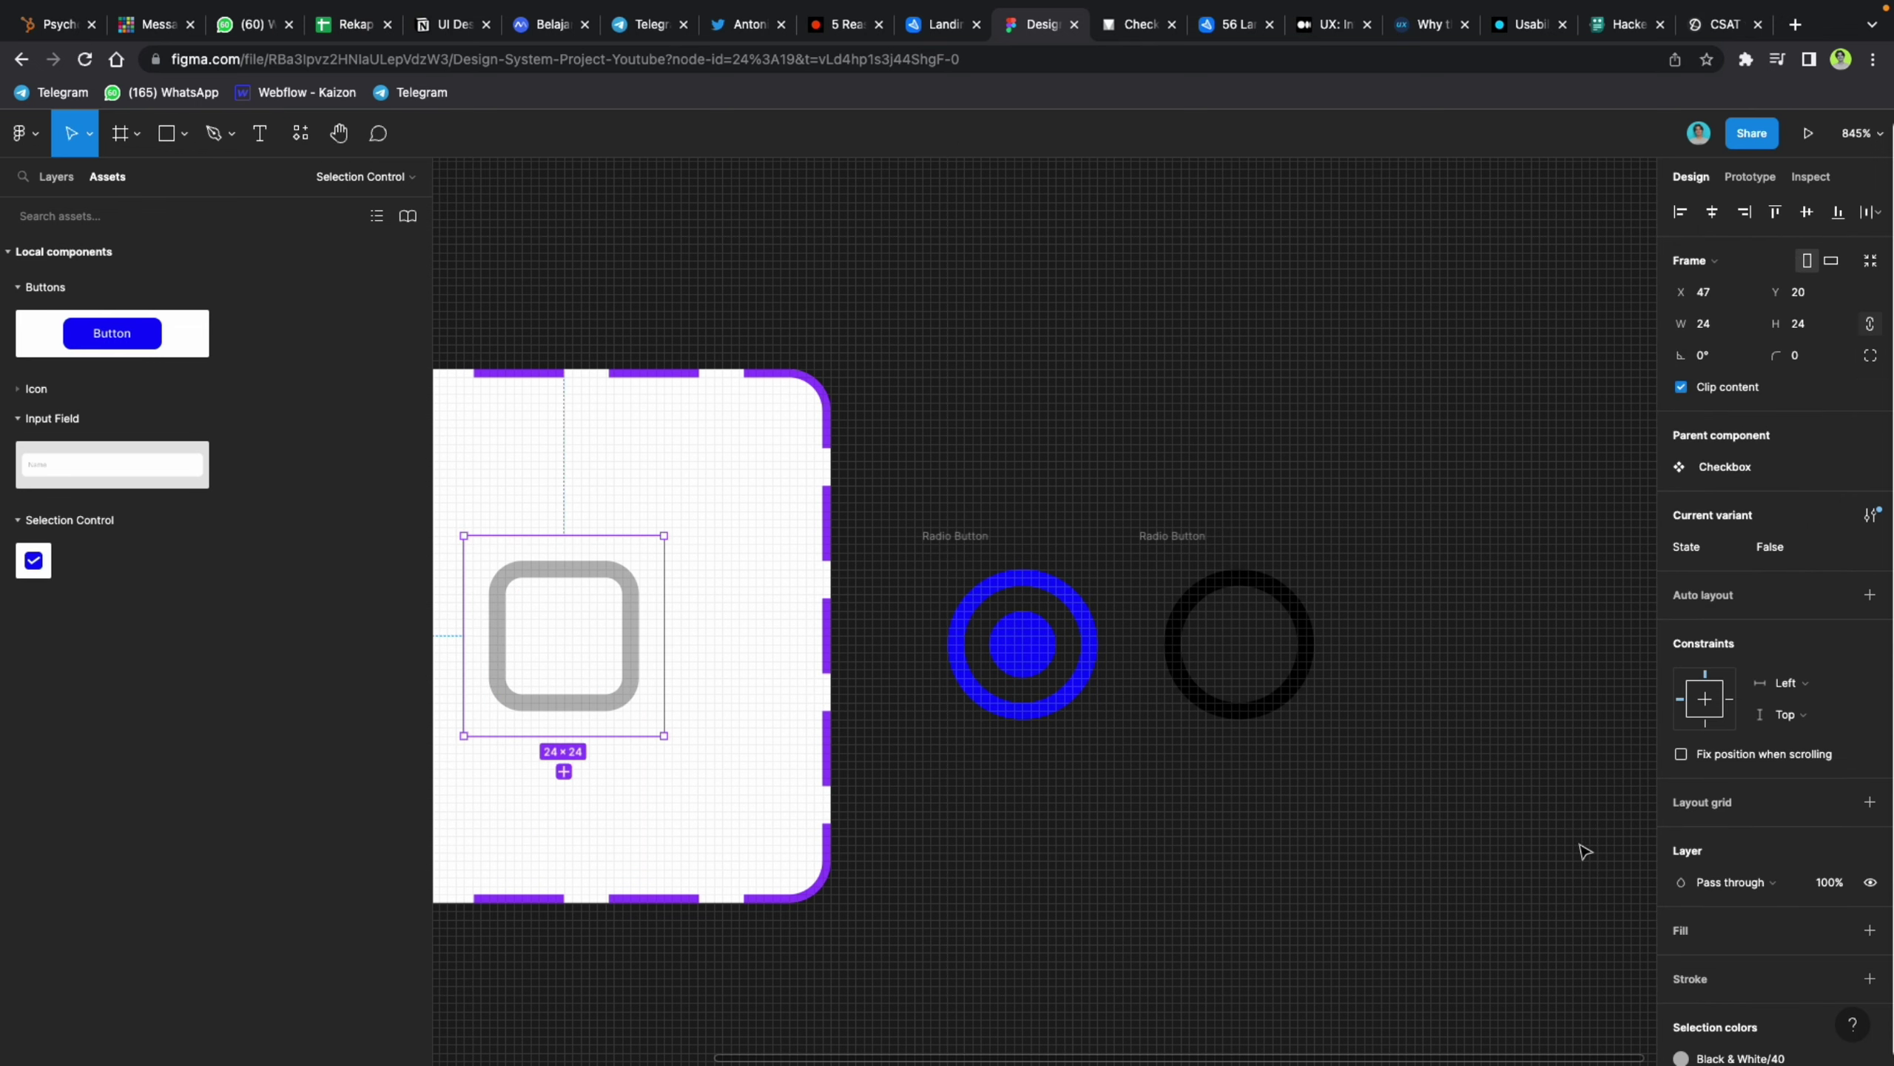
left_click(1304, 643)
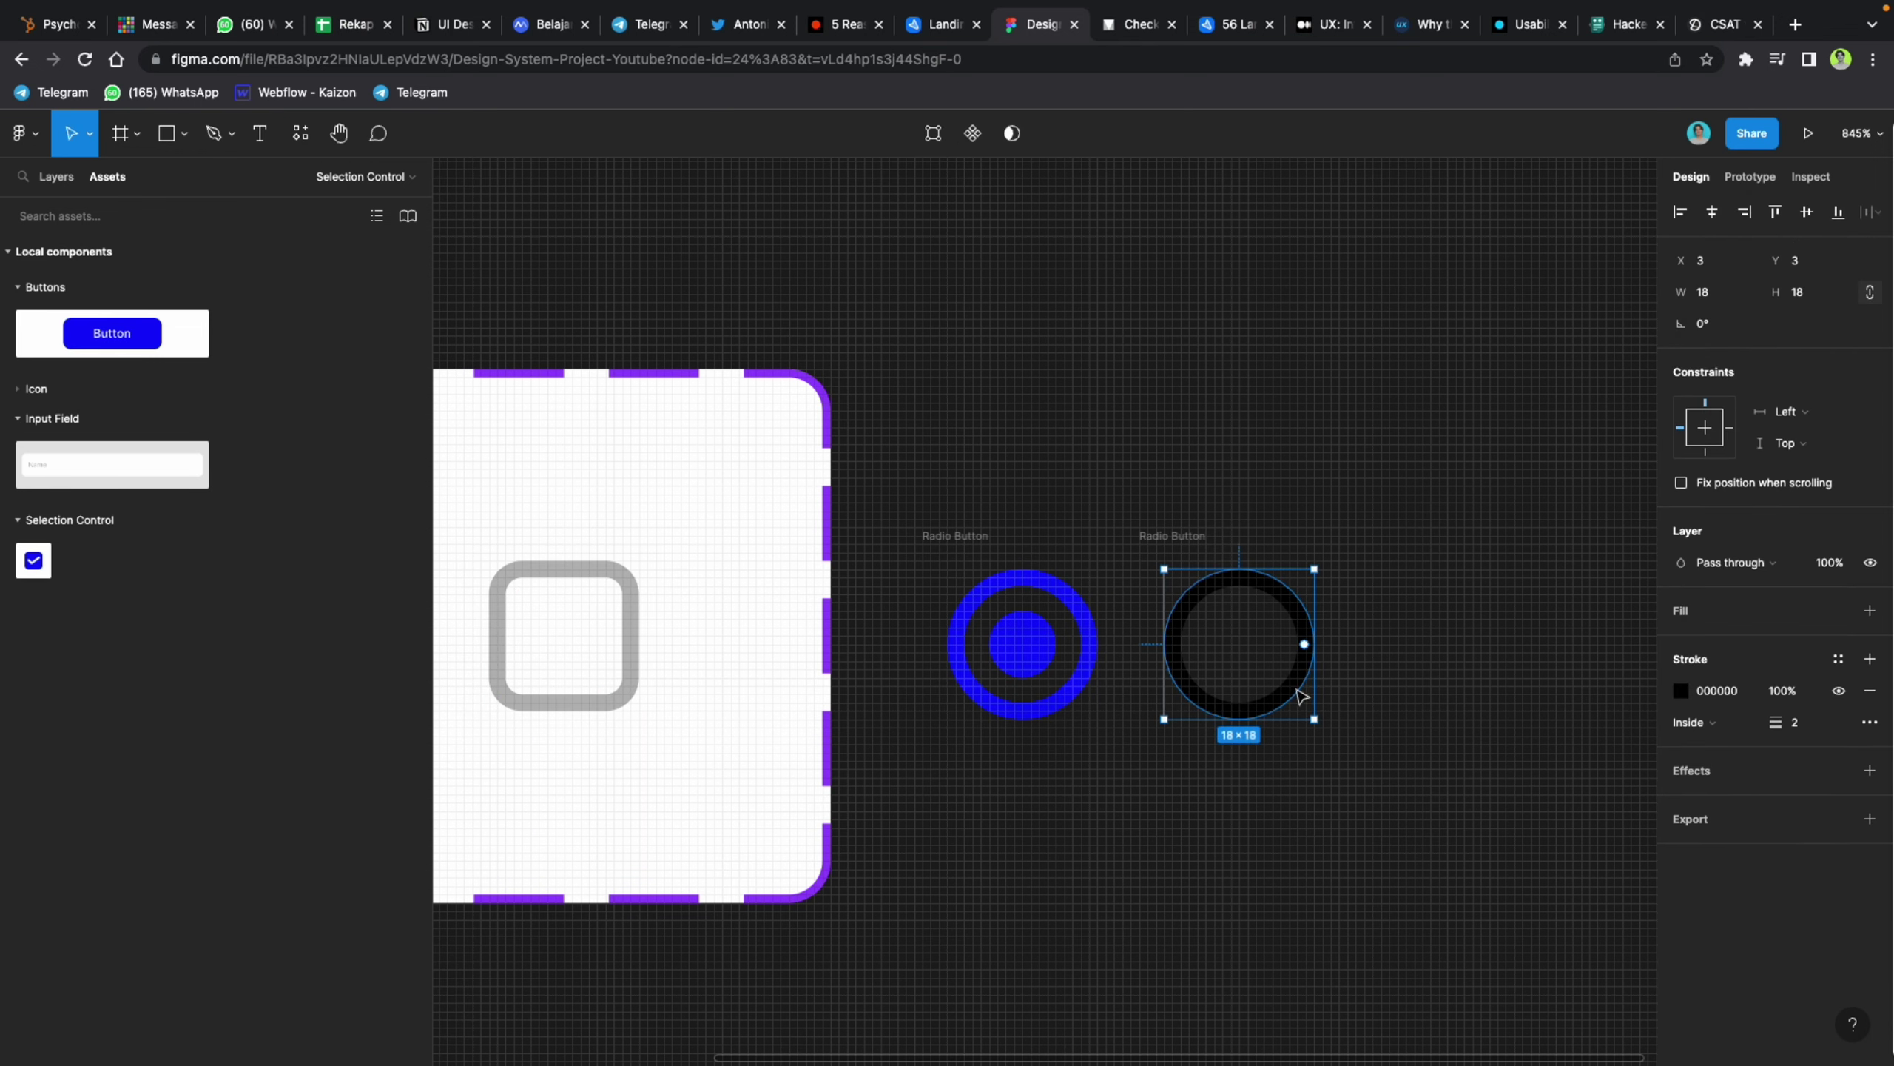
left_click(1838, 658)
scroll(1785, 925, "down", 3)
scroll(1785, 929, "up", 3)
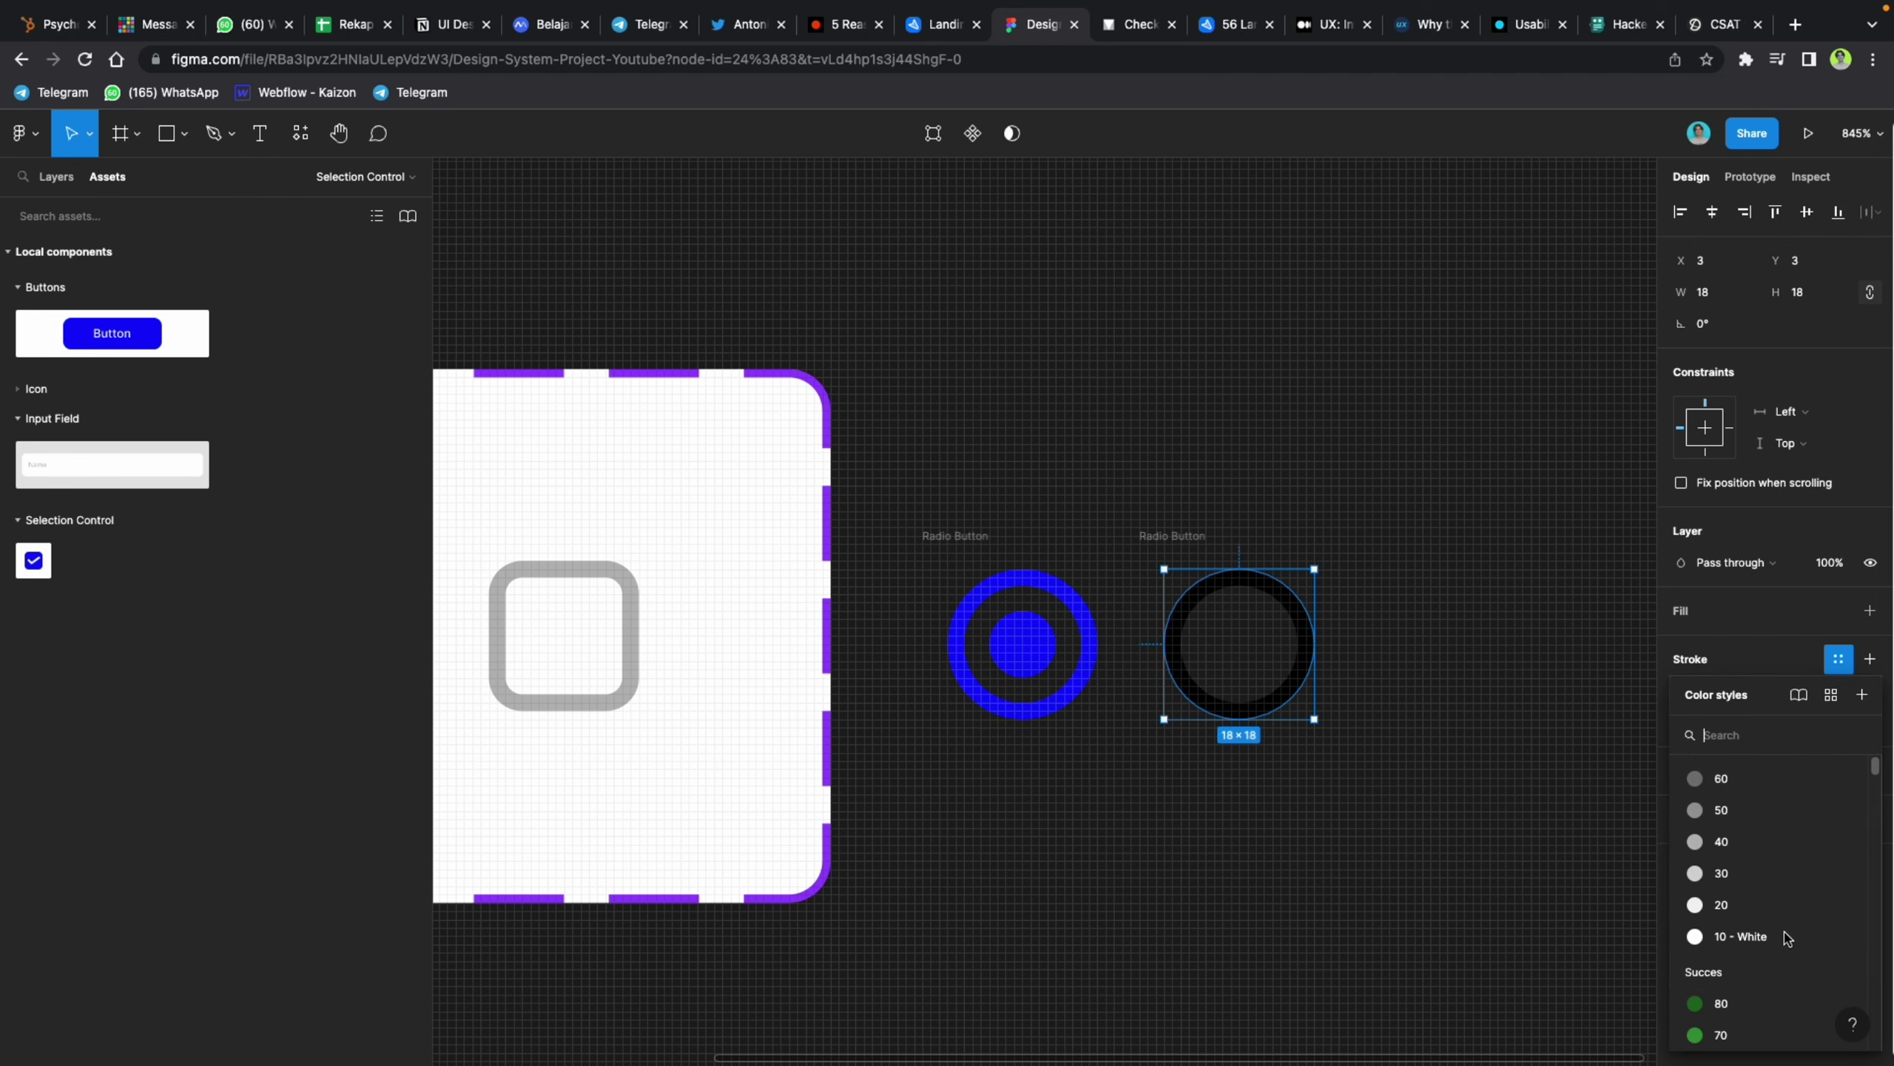
left_click(1750, 841)
left_click(1362, 905)
Step: Combine the ring and inner dot in the blue Radio Button frame into one shape with Union
scroll(970, 635, "right", 2)
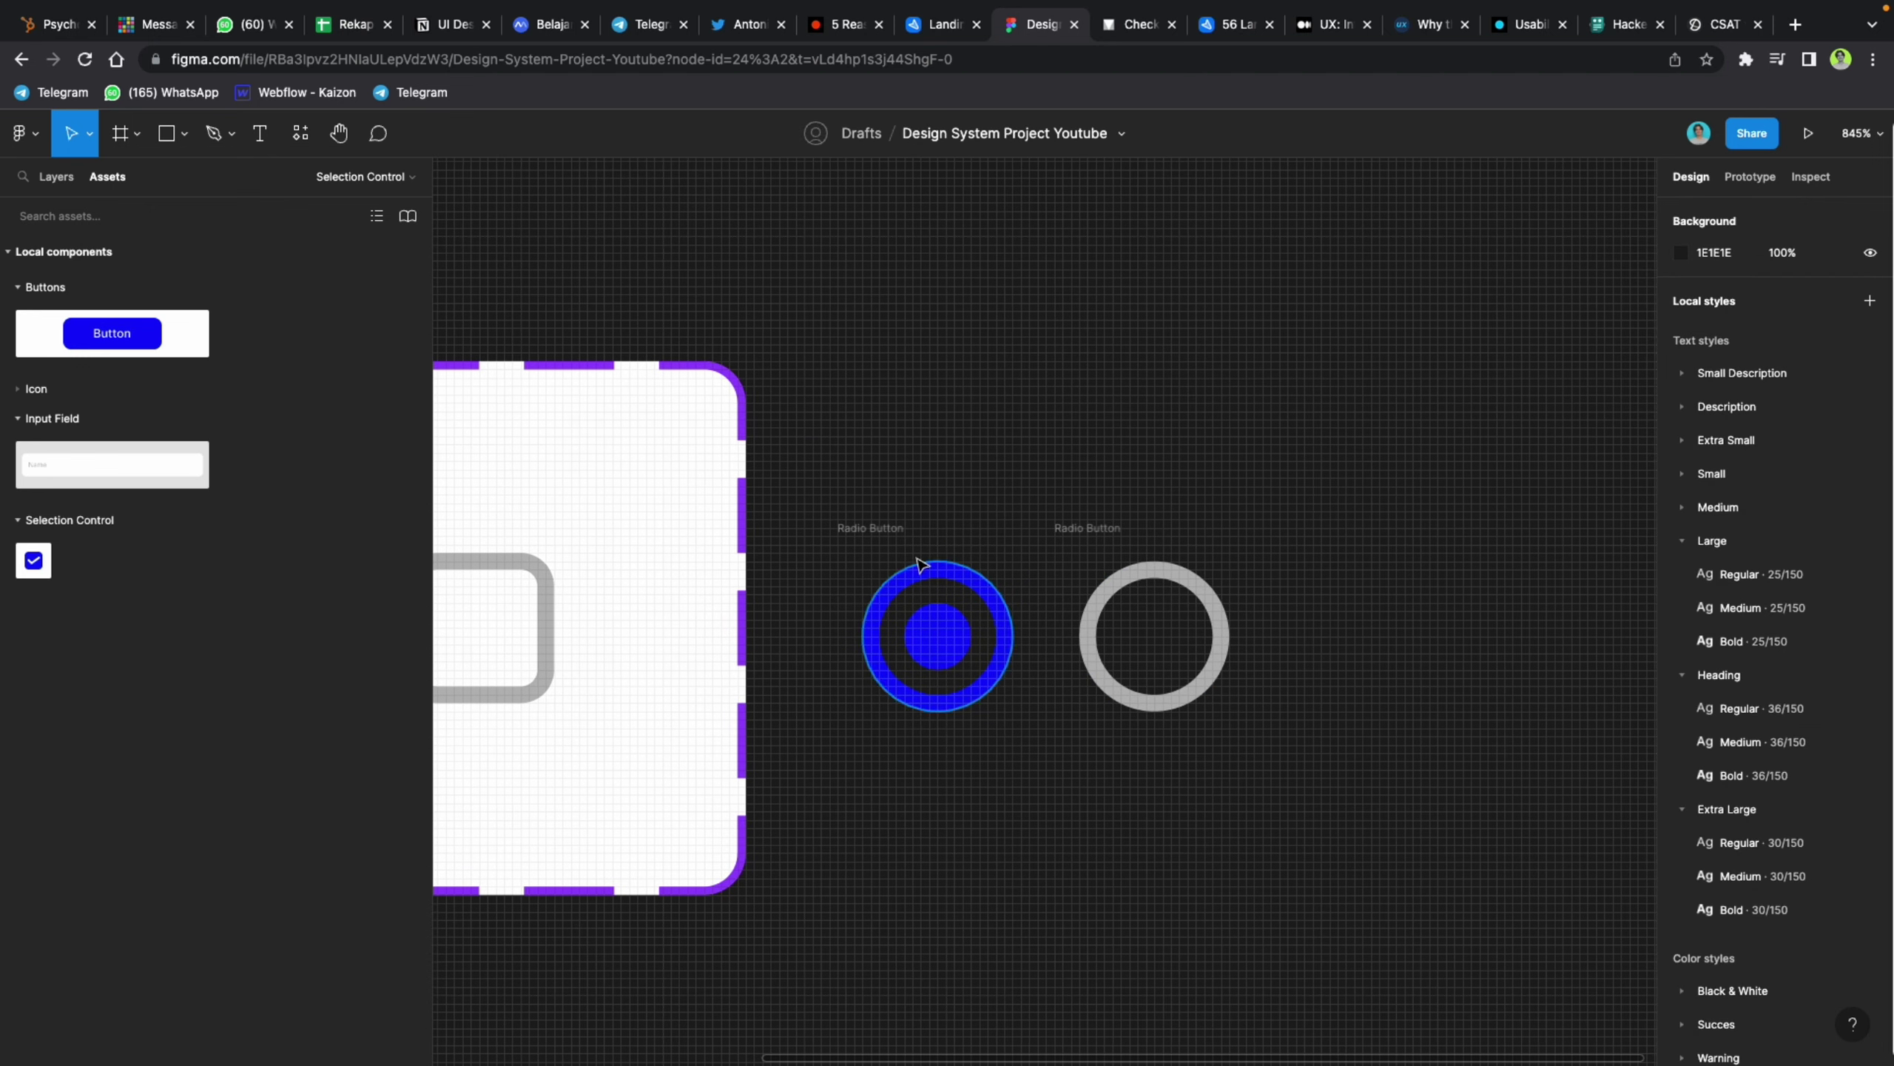
left_click(882, 529)
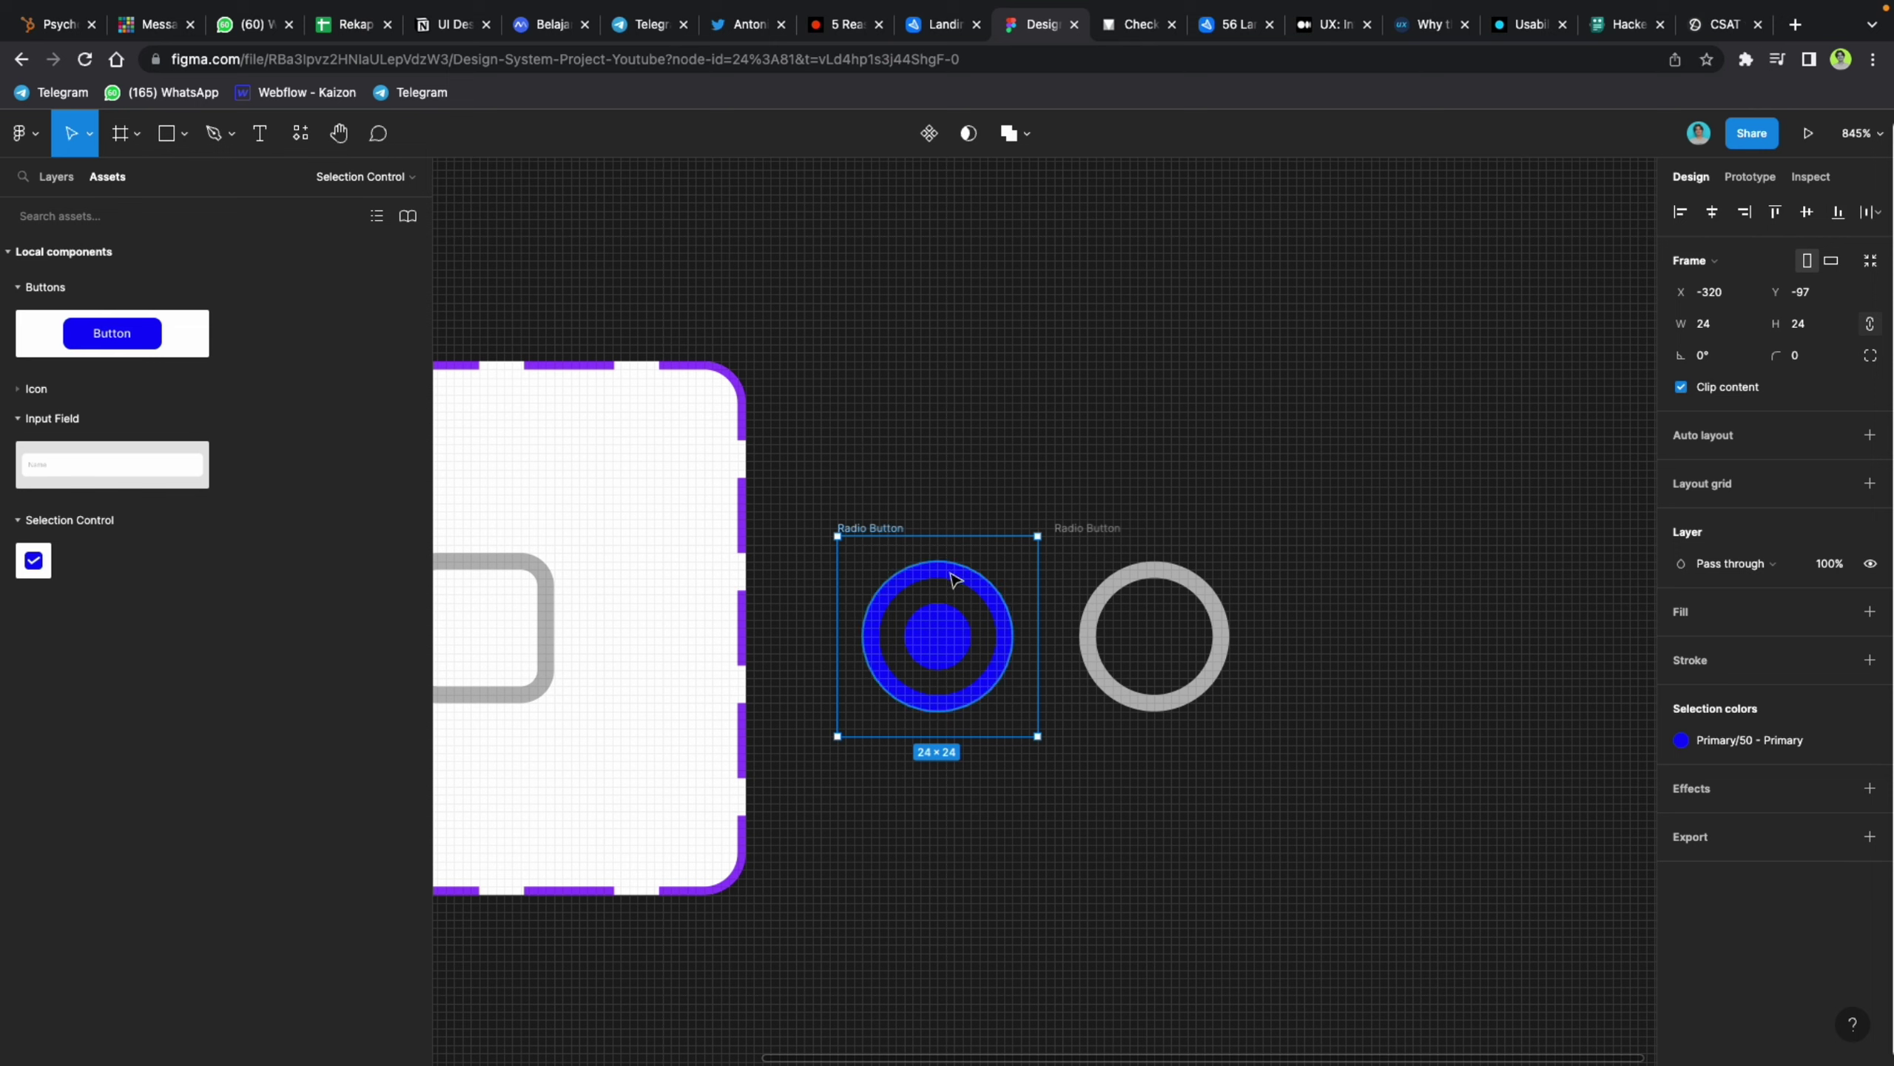
key("Return")
left_click(1011, 133)
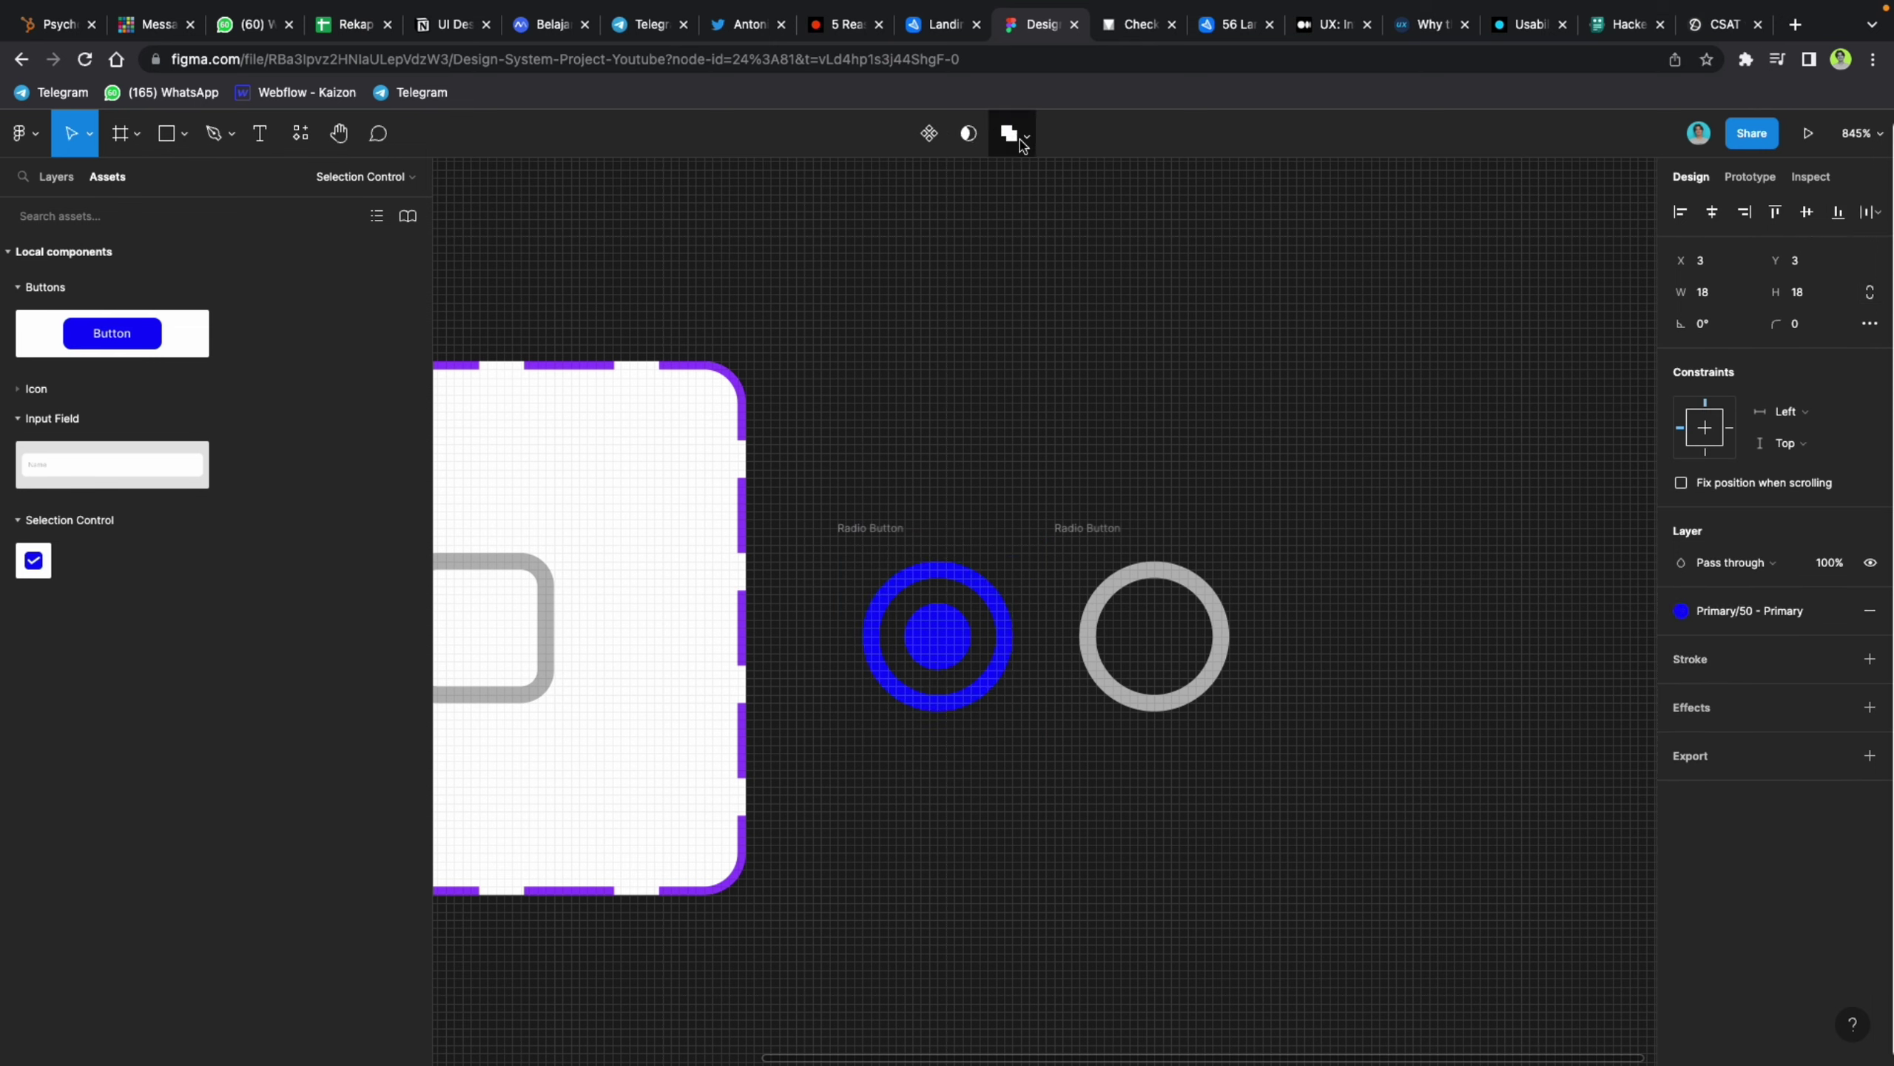
Step: Rename both the Union layer and the Ellipse 1 layer in the two Radio Button frames as Radio
left_click(64, 178)
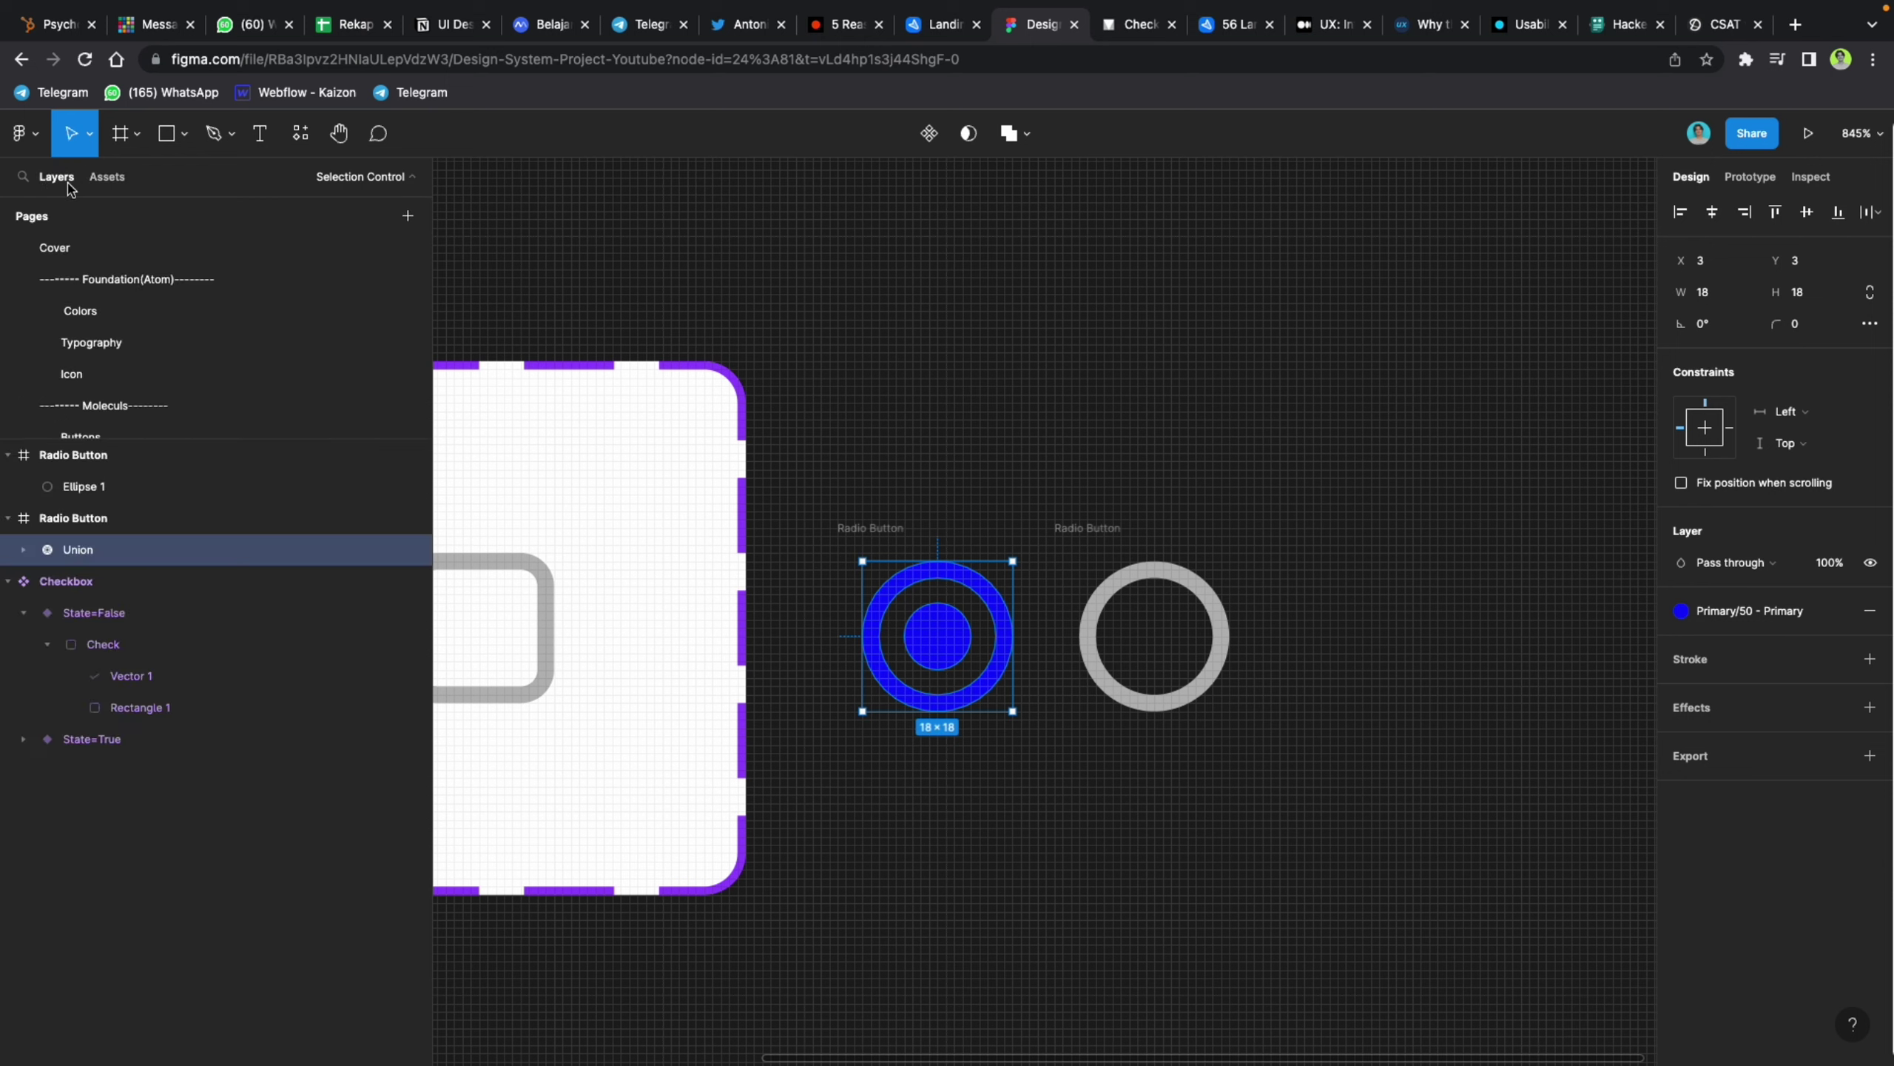
double_click(160, 553)
type("Radio")
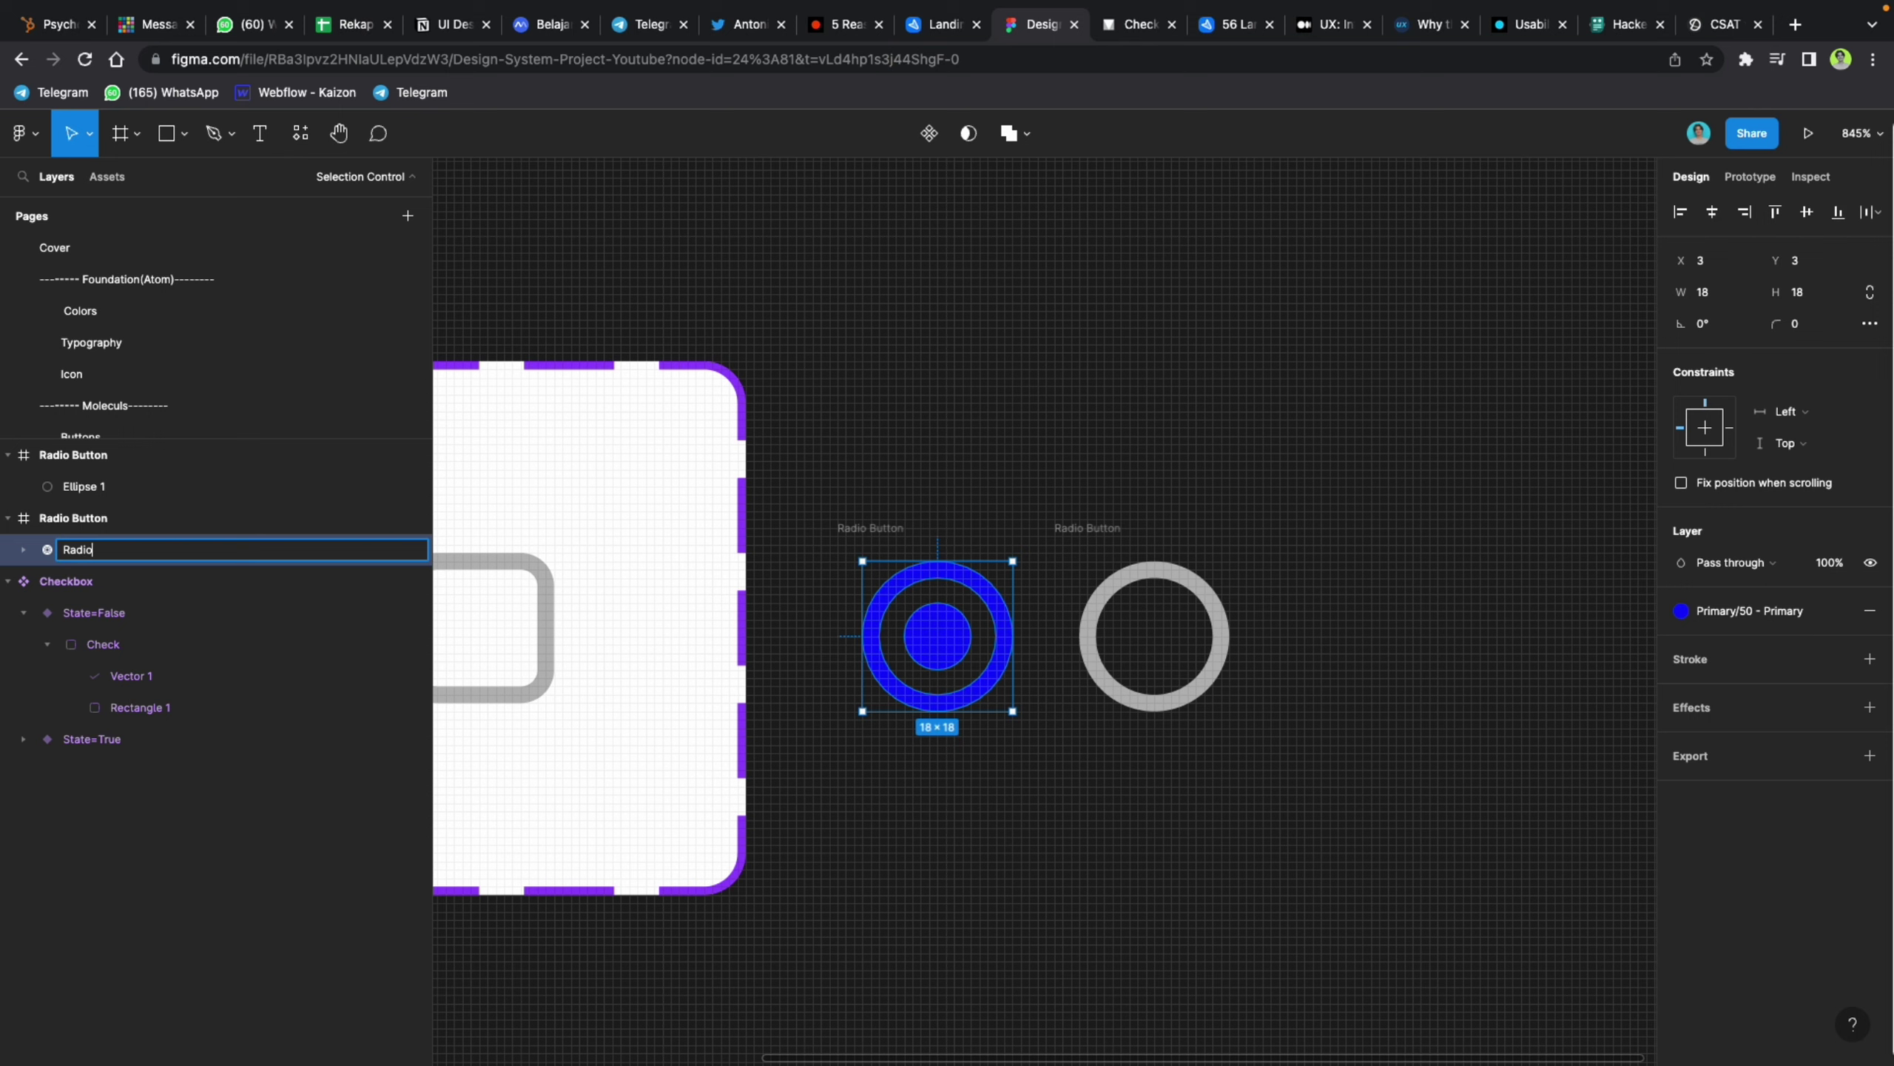
key("Return")
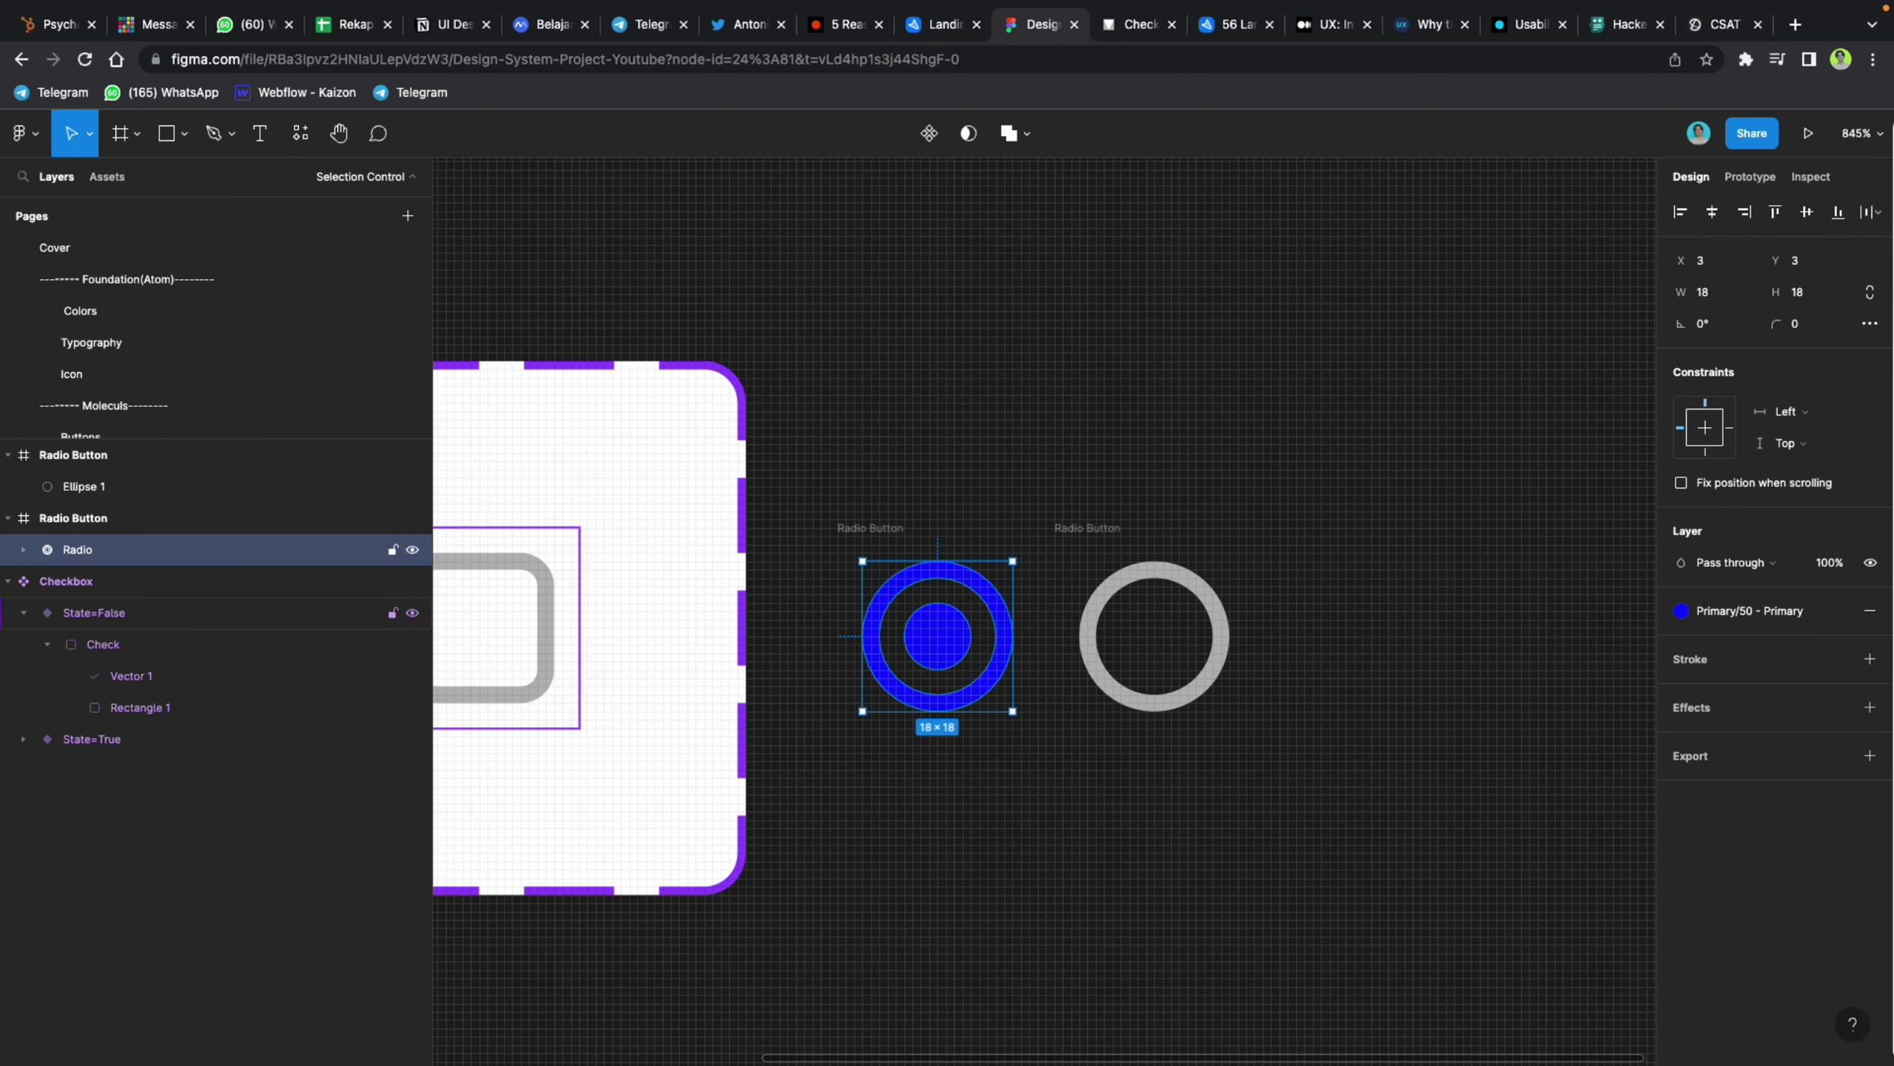
left_click(1117, 608)
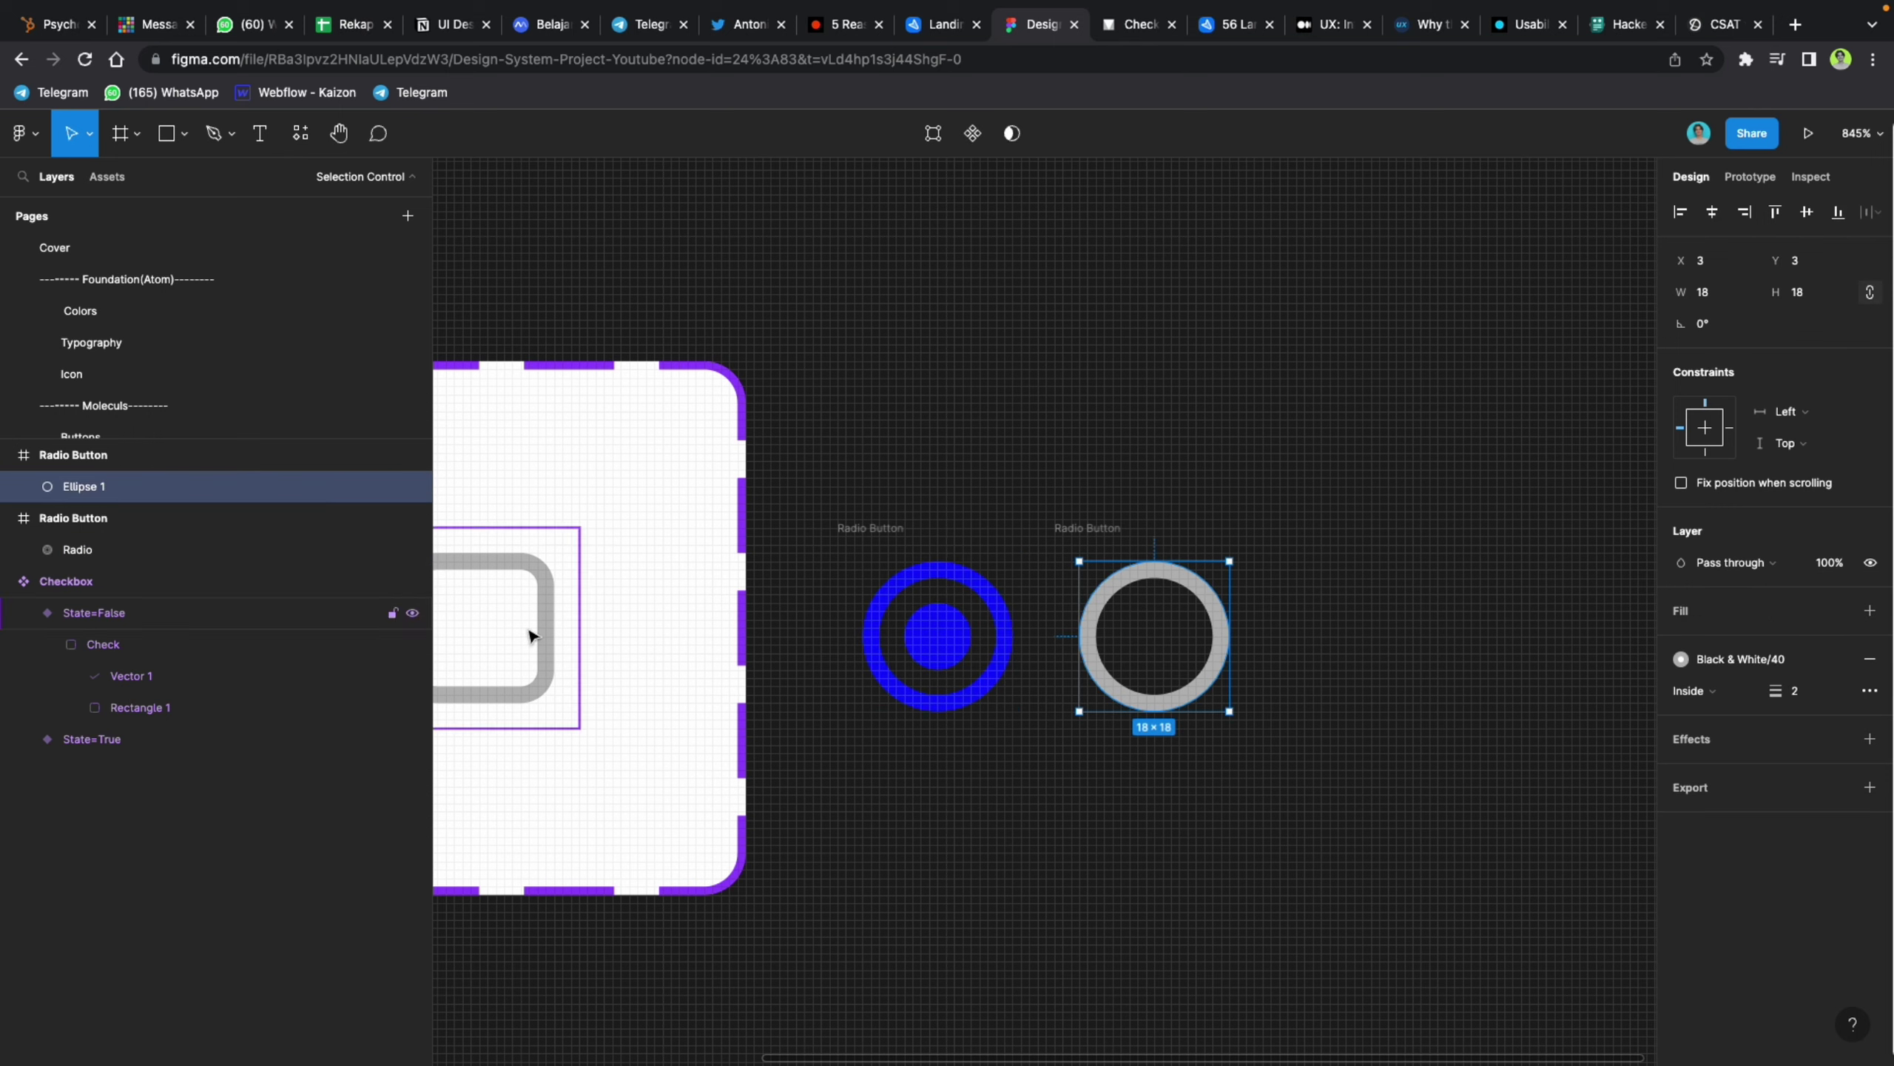
double_click(143, 491)
type("Radio")
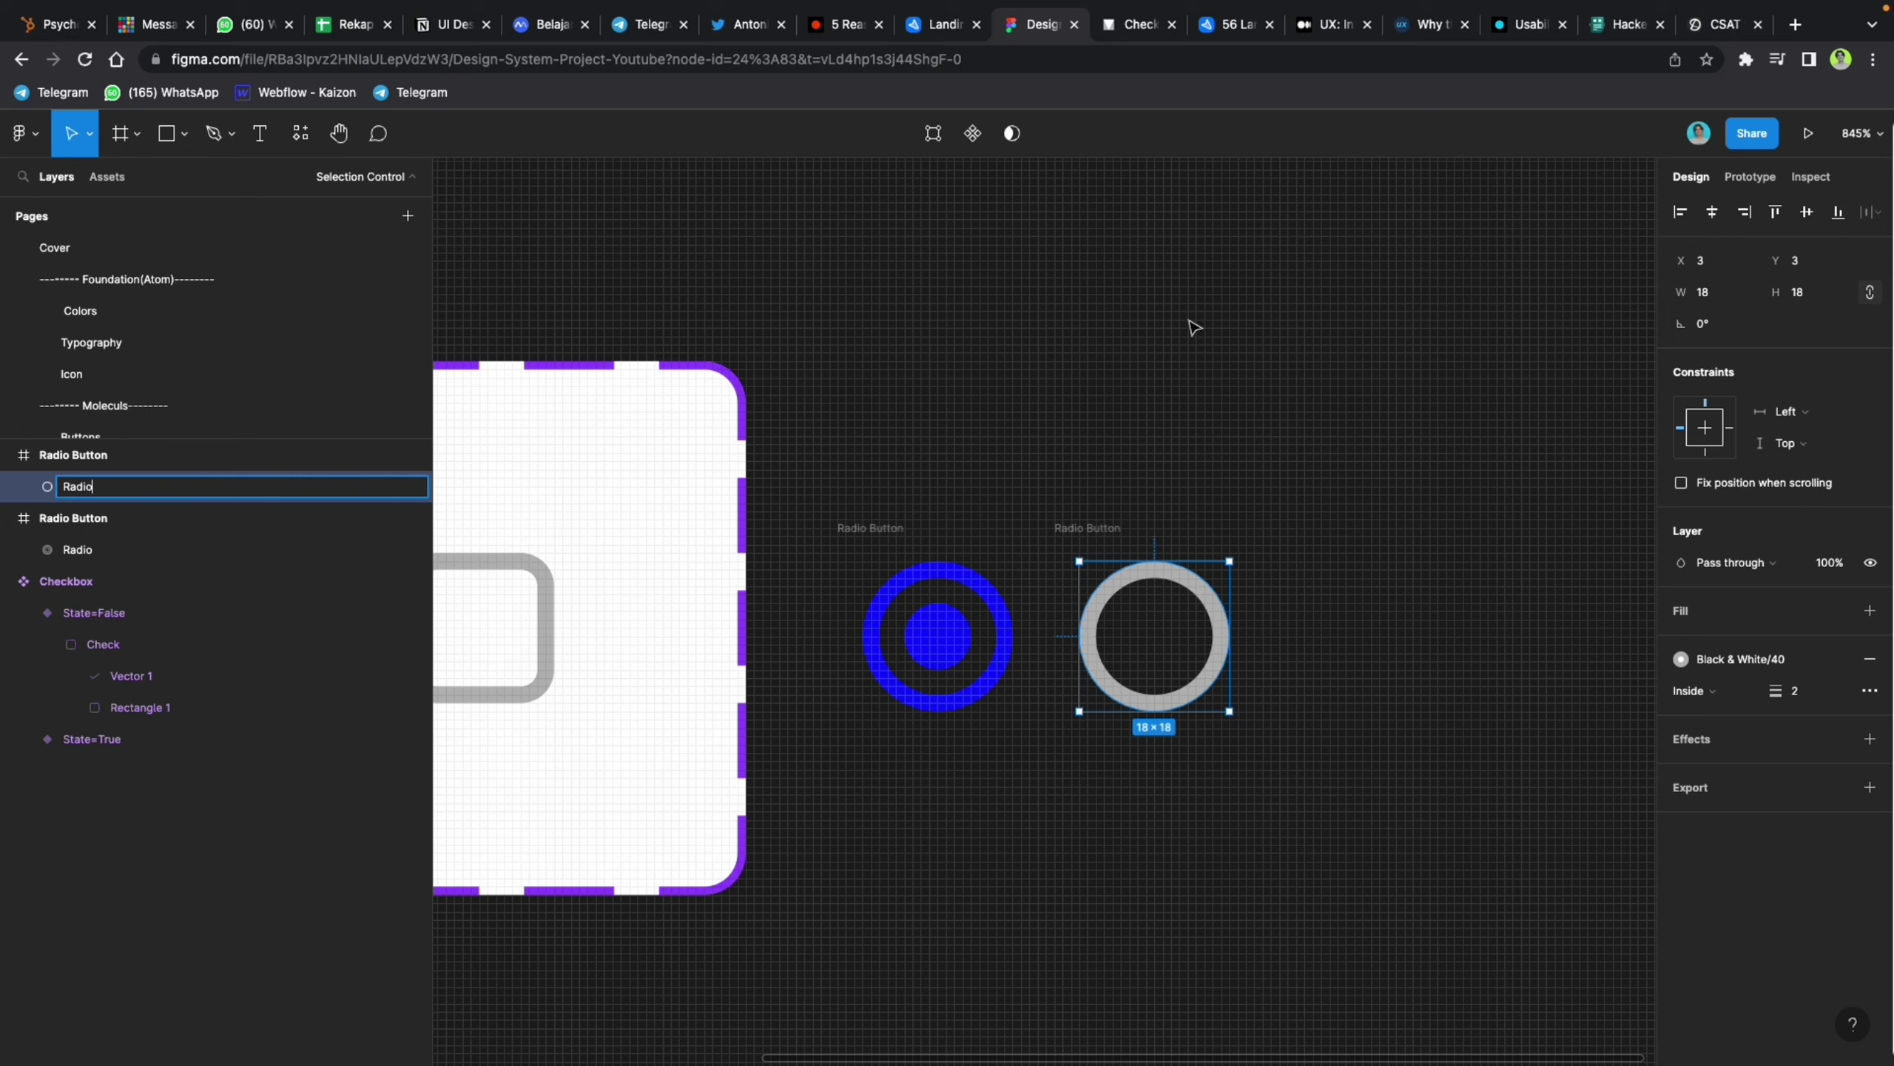
left_click(1194, 327)
Step: Combine the two Radio Button frames into one component set
left_click(874, 528)
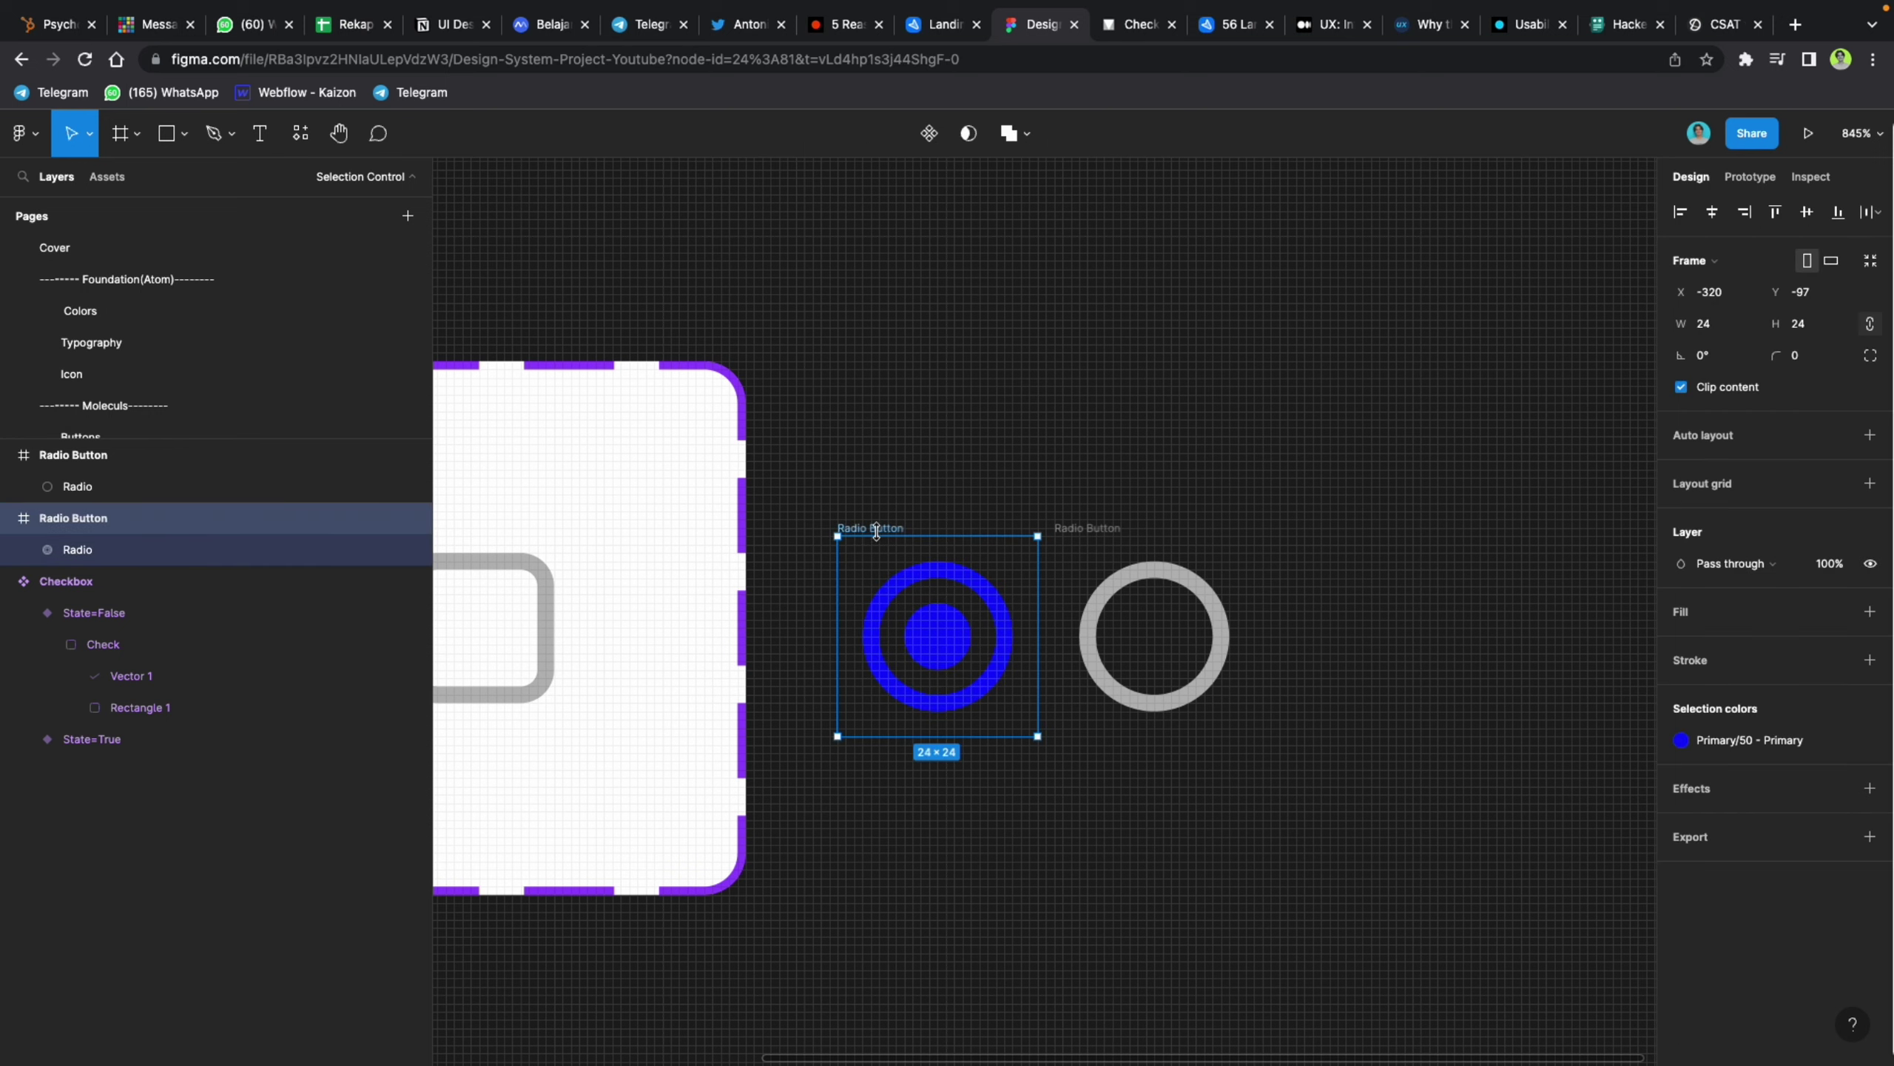
left_click(1111, 530, "shift")
left_click(943, 137)
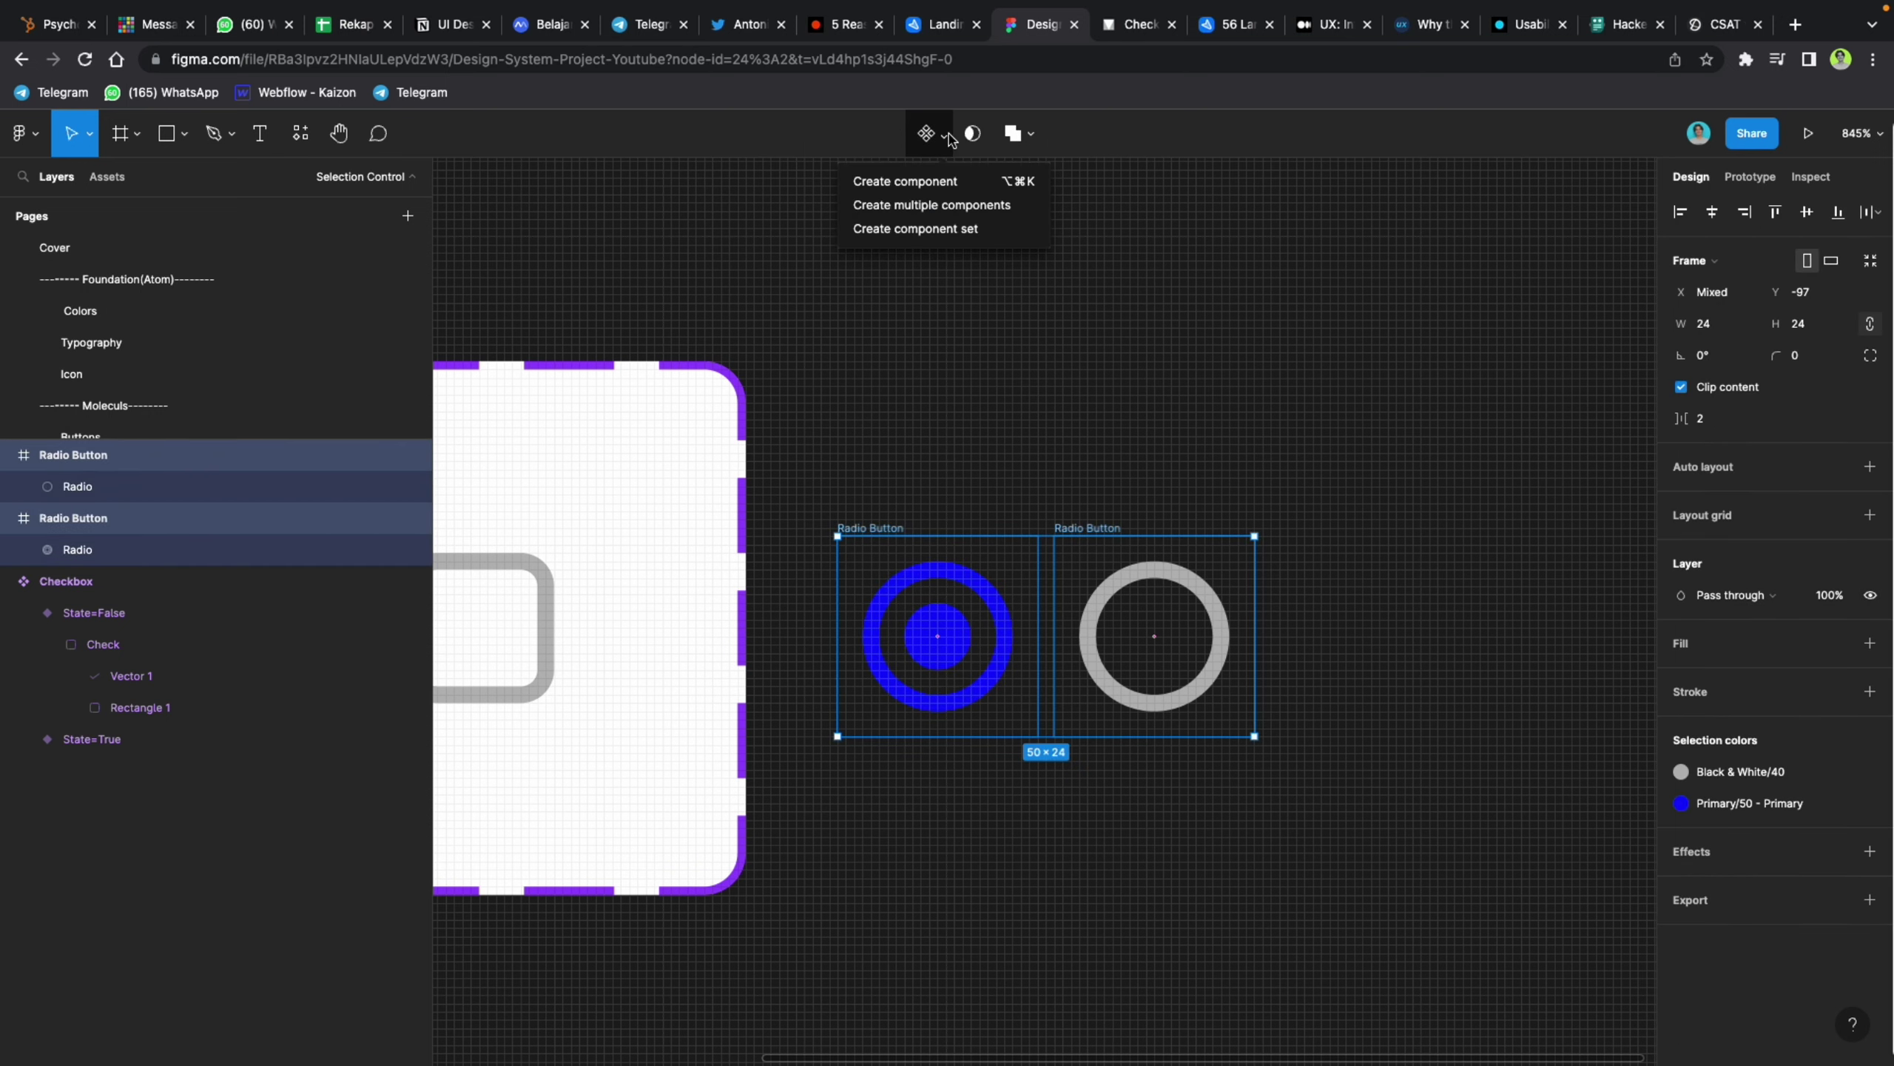
left_click(932, 229)
scroll(954, 371, "down", 3)
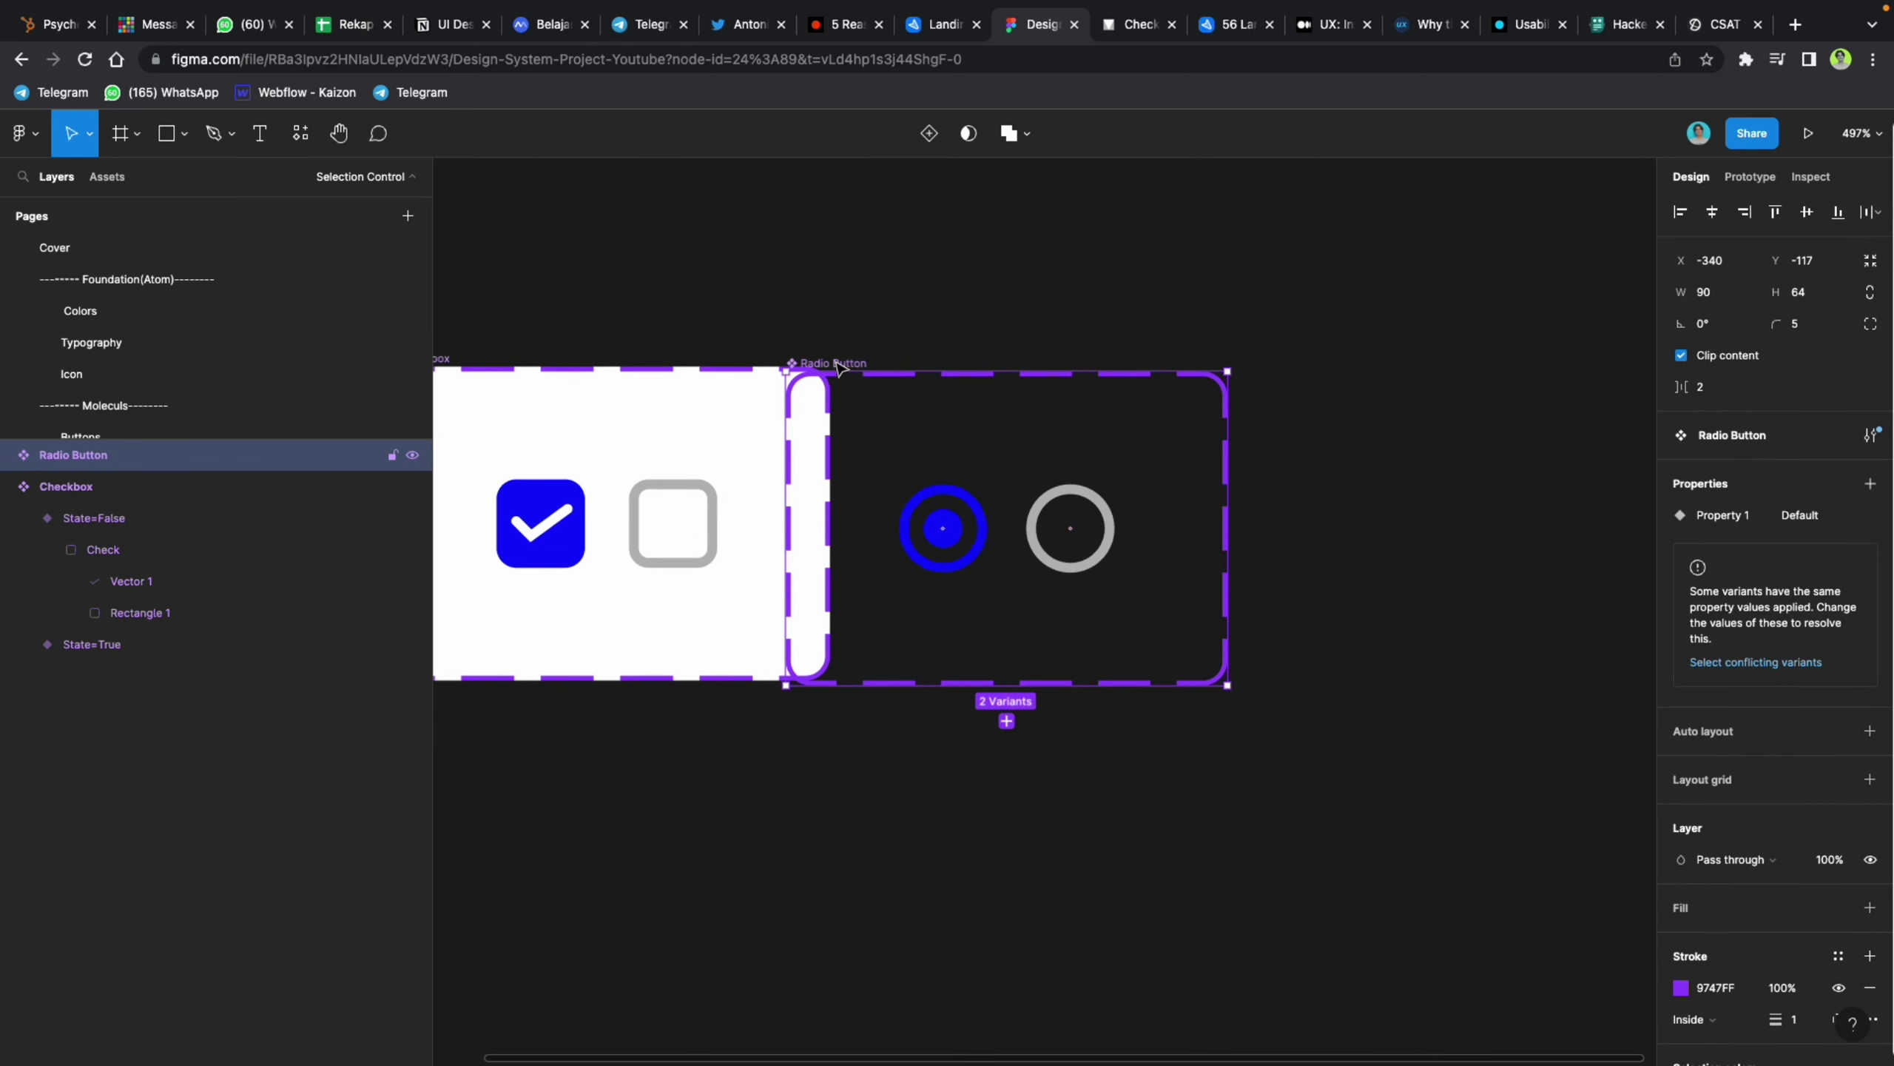
Step: Move the Radio Button set clear of the Checkbox set and give it a white FFFFFF fill
left_click_drag(838, 367, 911, 363)
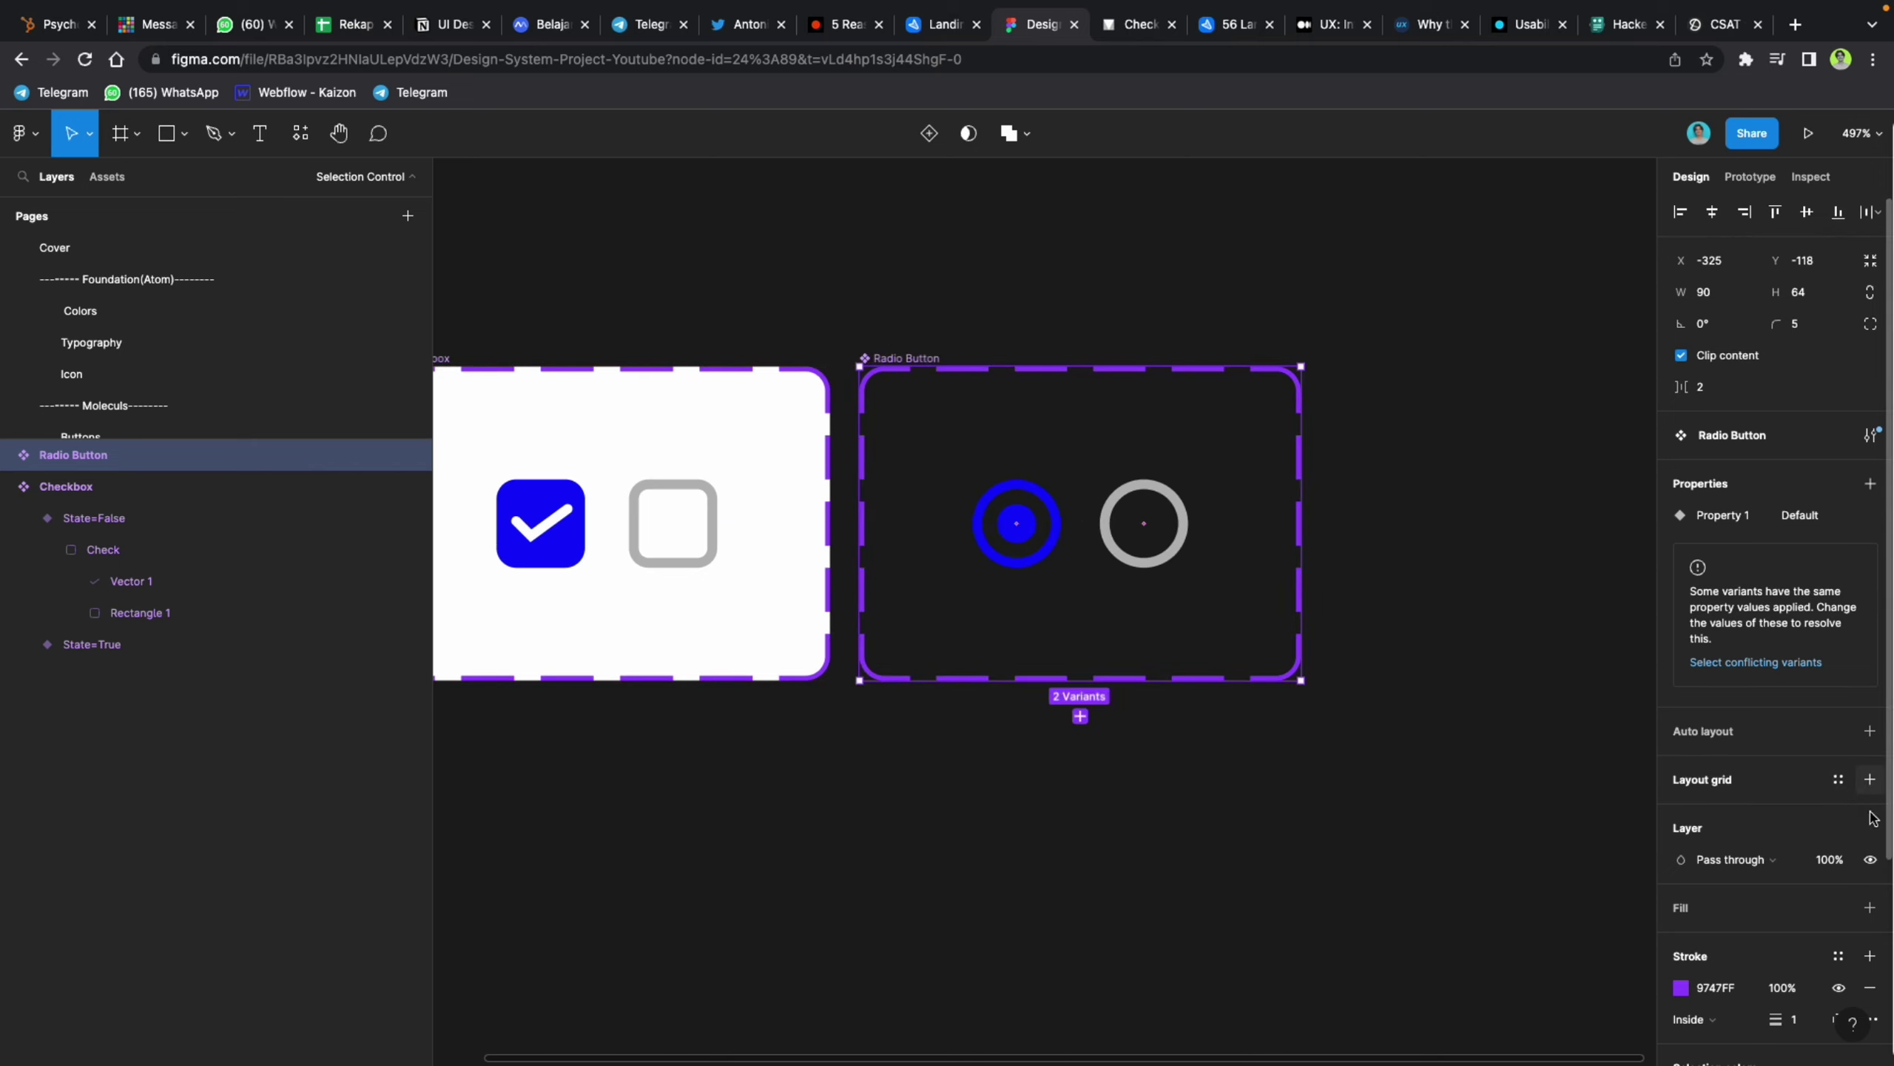
left_click(1870, 908)
scroll(1298, 776, "up", 1)
scroll(1298, 777, "right", 1)
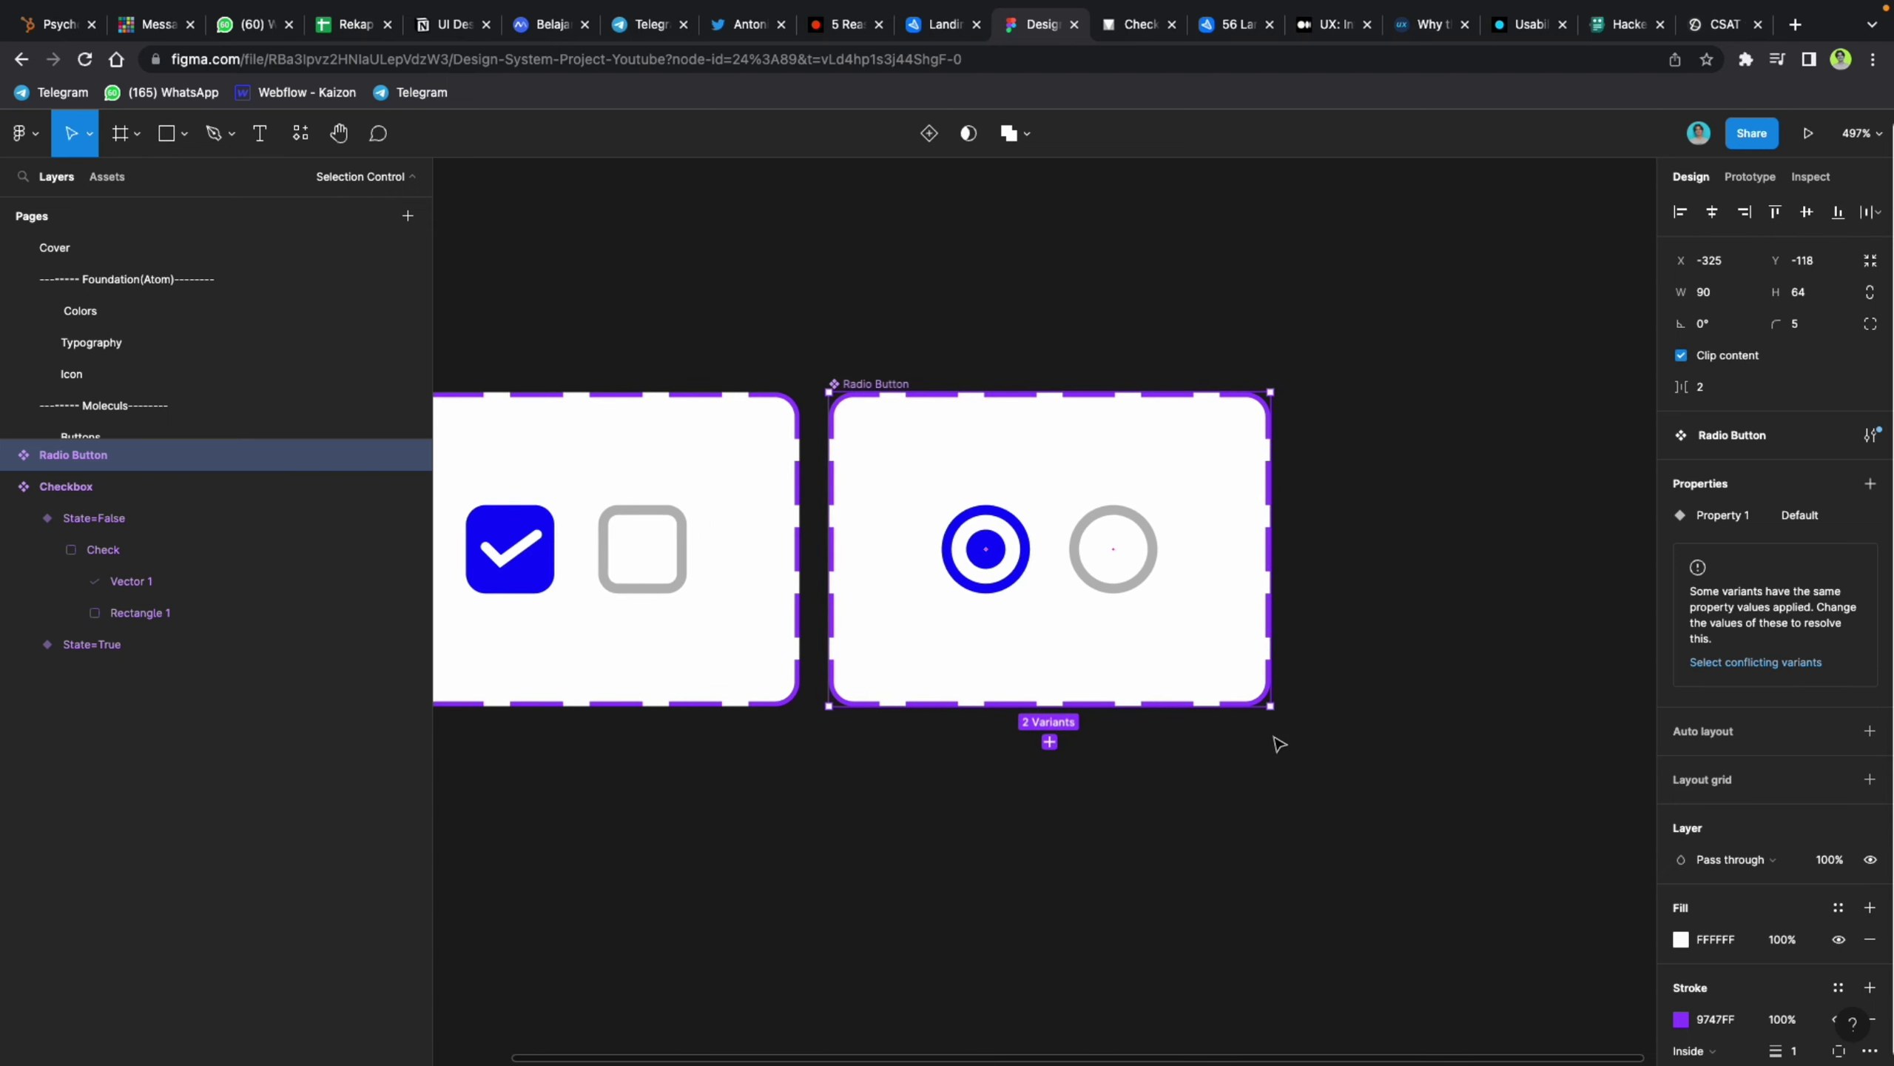
Step: Set the variant property value to True for the blue radio button and False for the gray one
left_click(1000, 511)
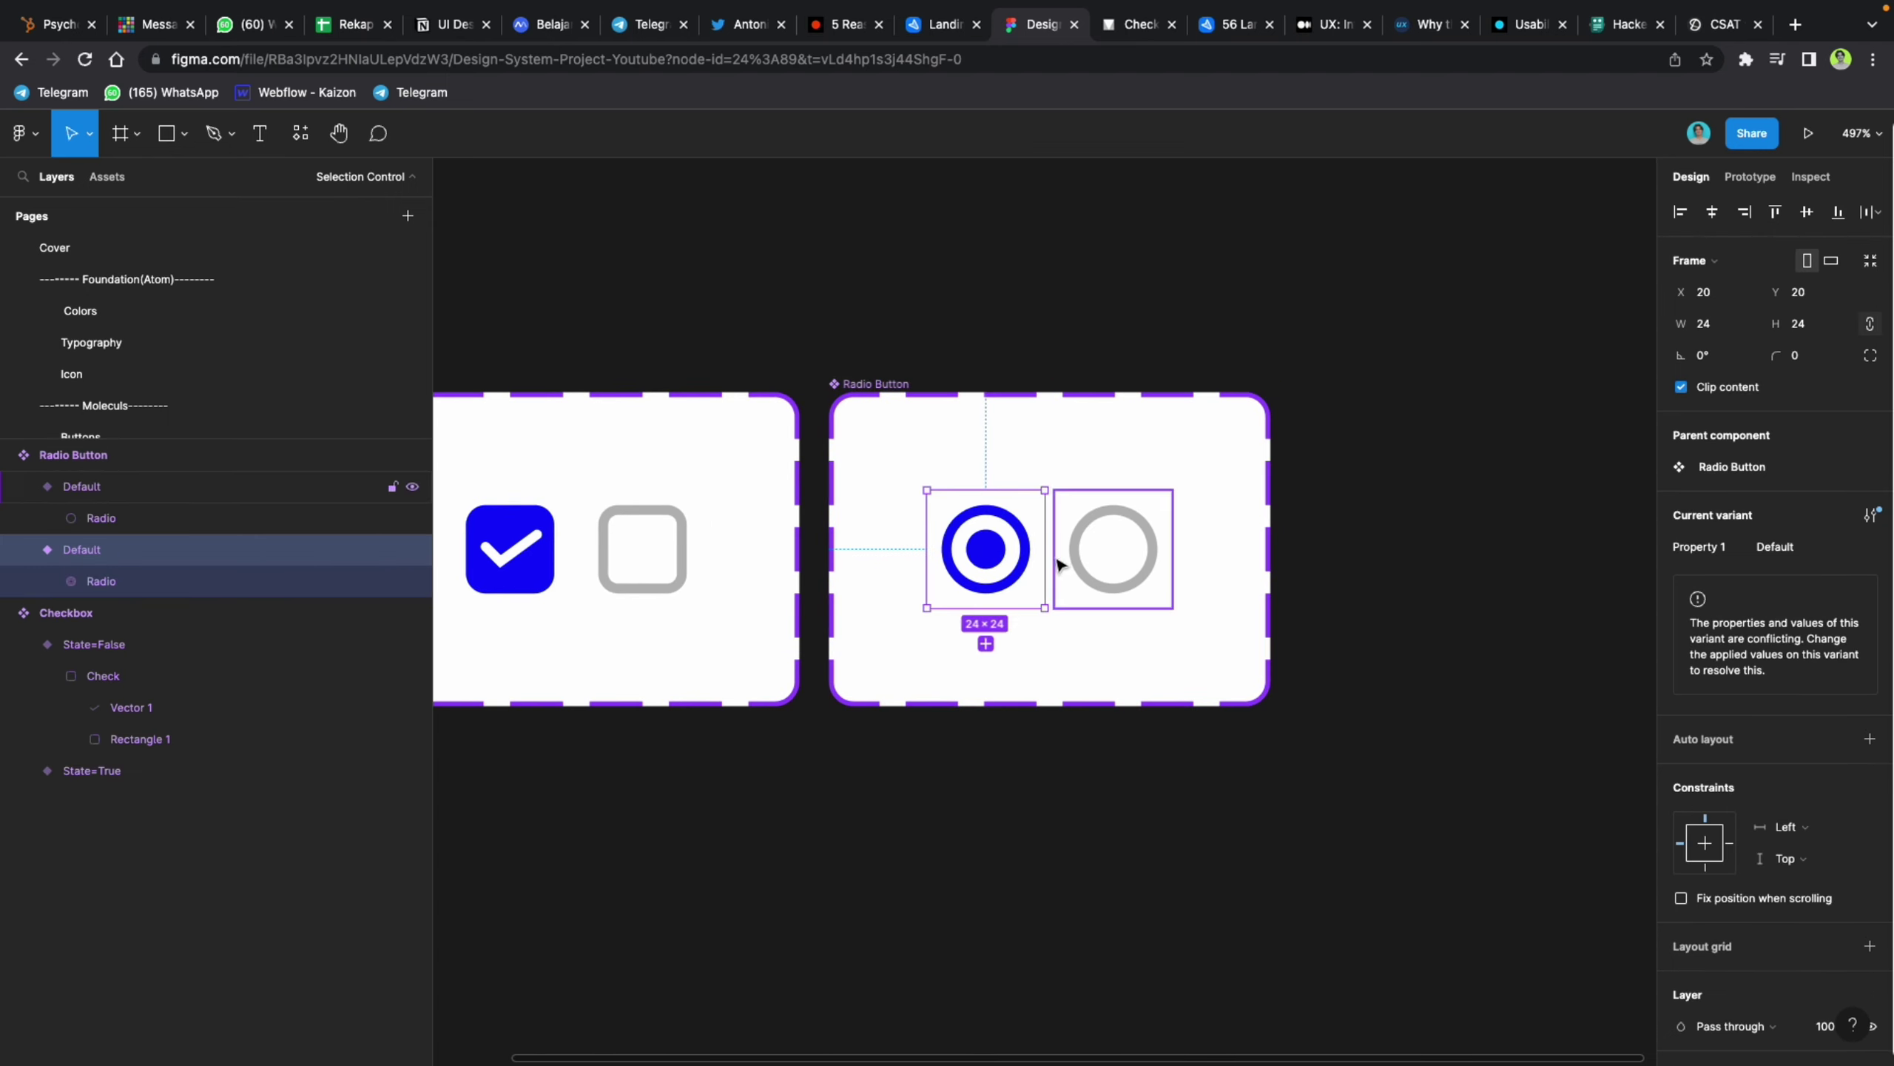
left_click(1785, 537)
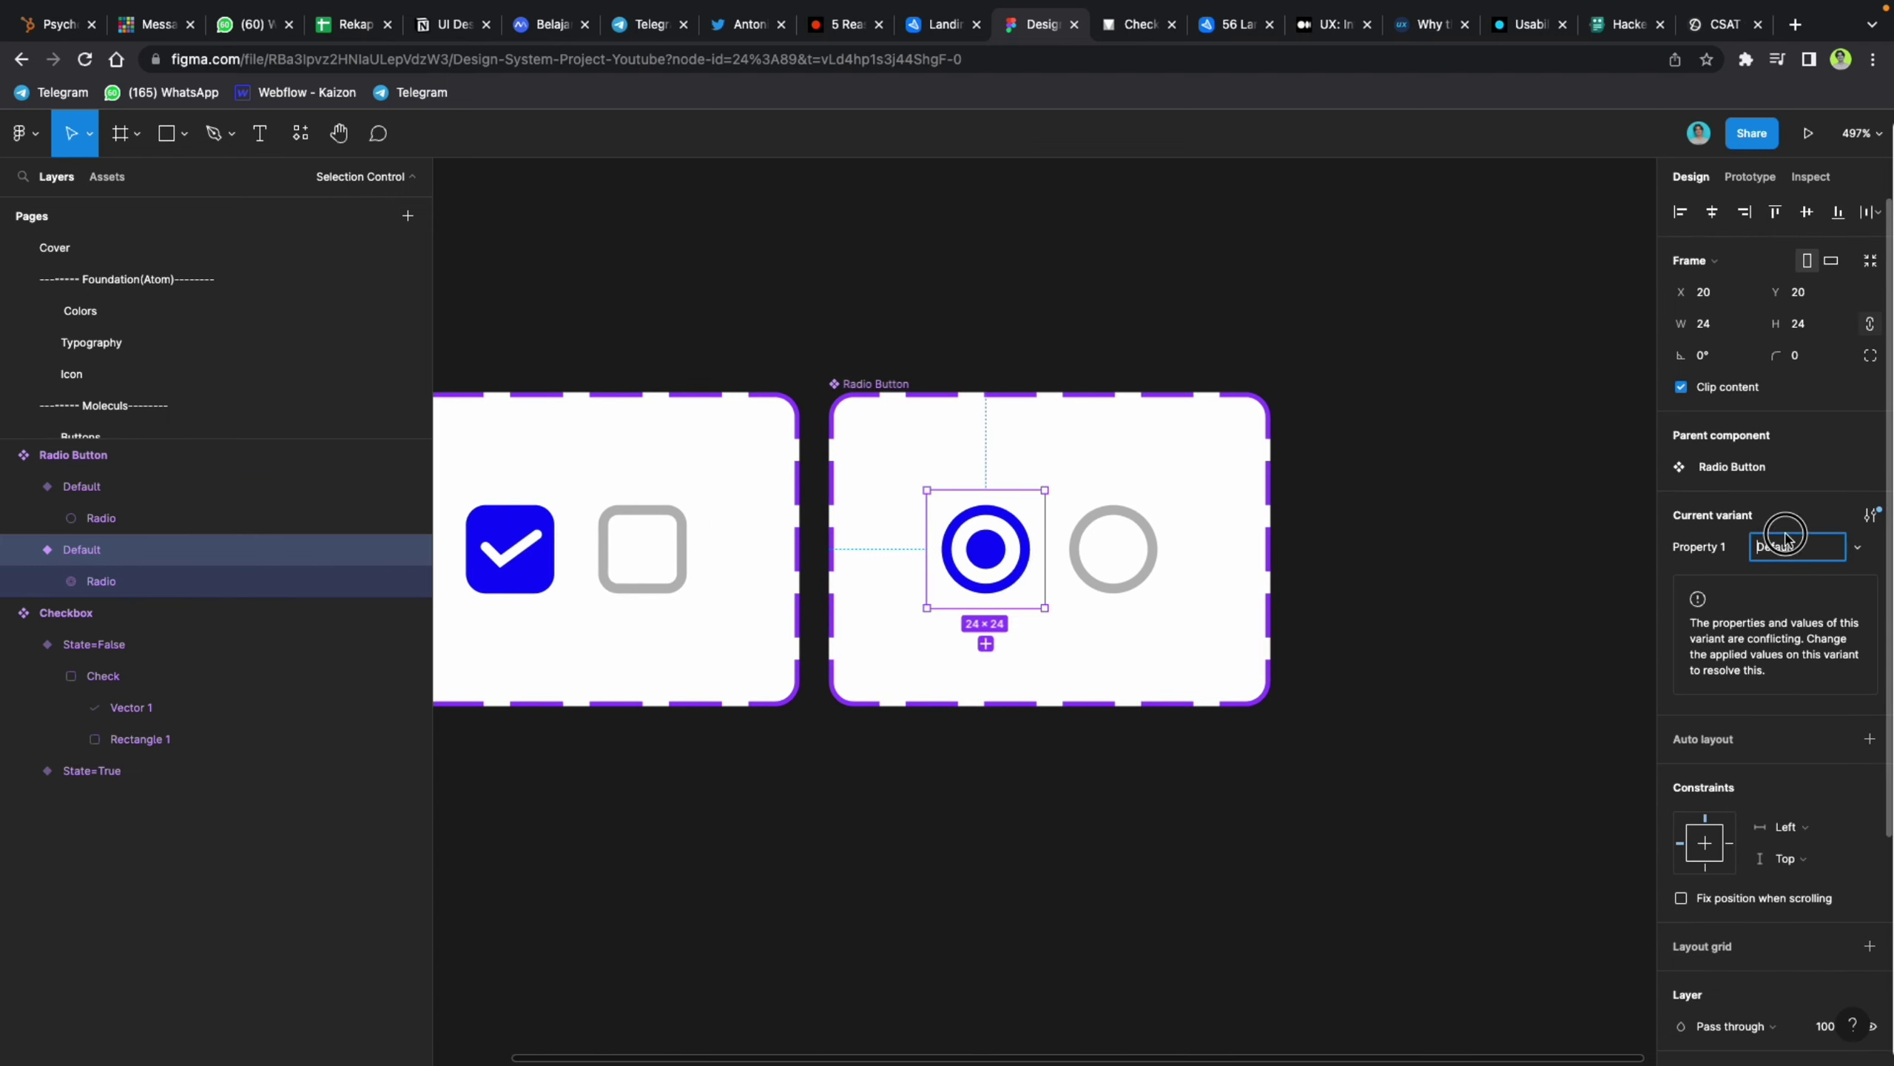
type("True")
key("Return")
left_click(1119, 559)
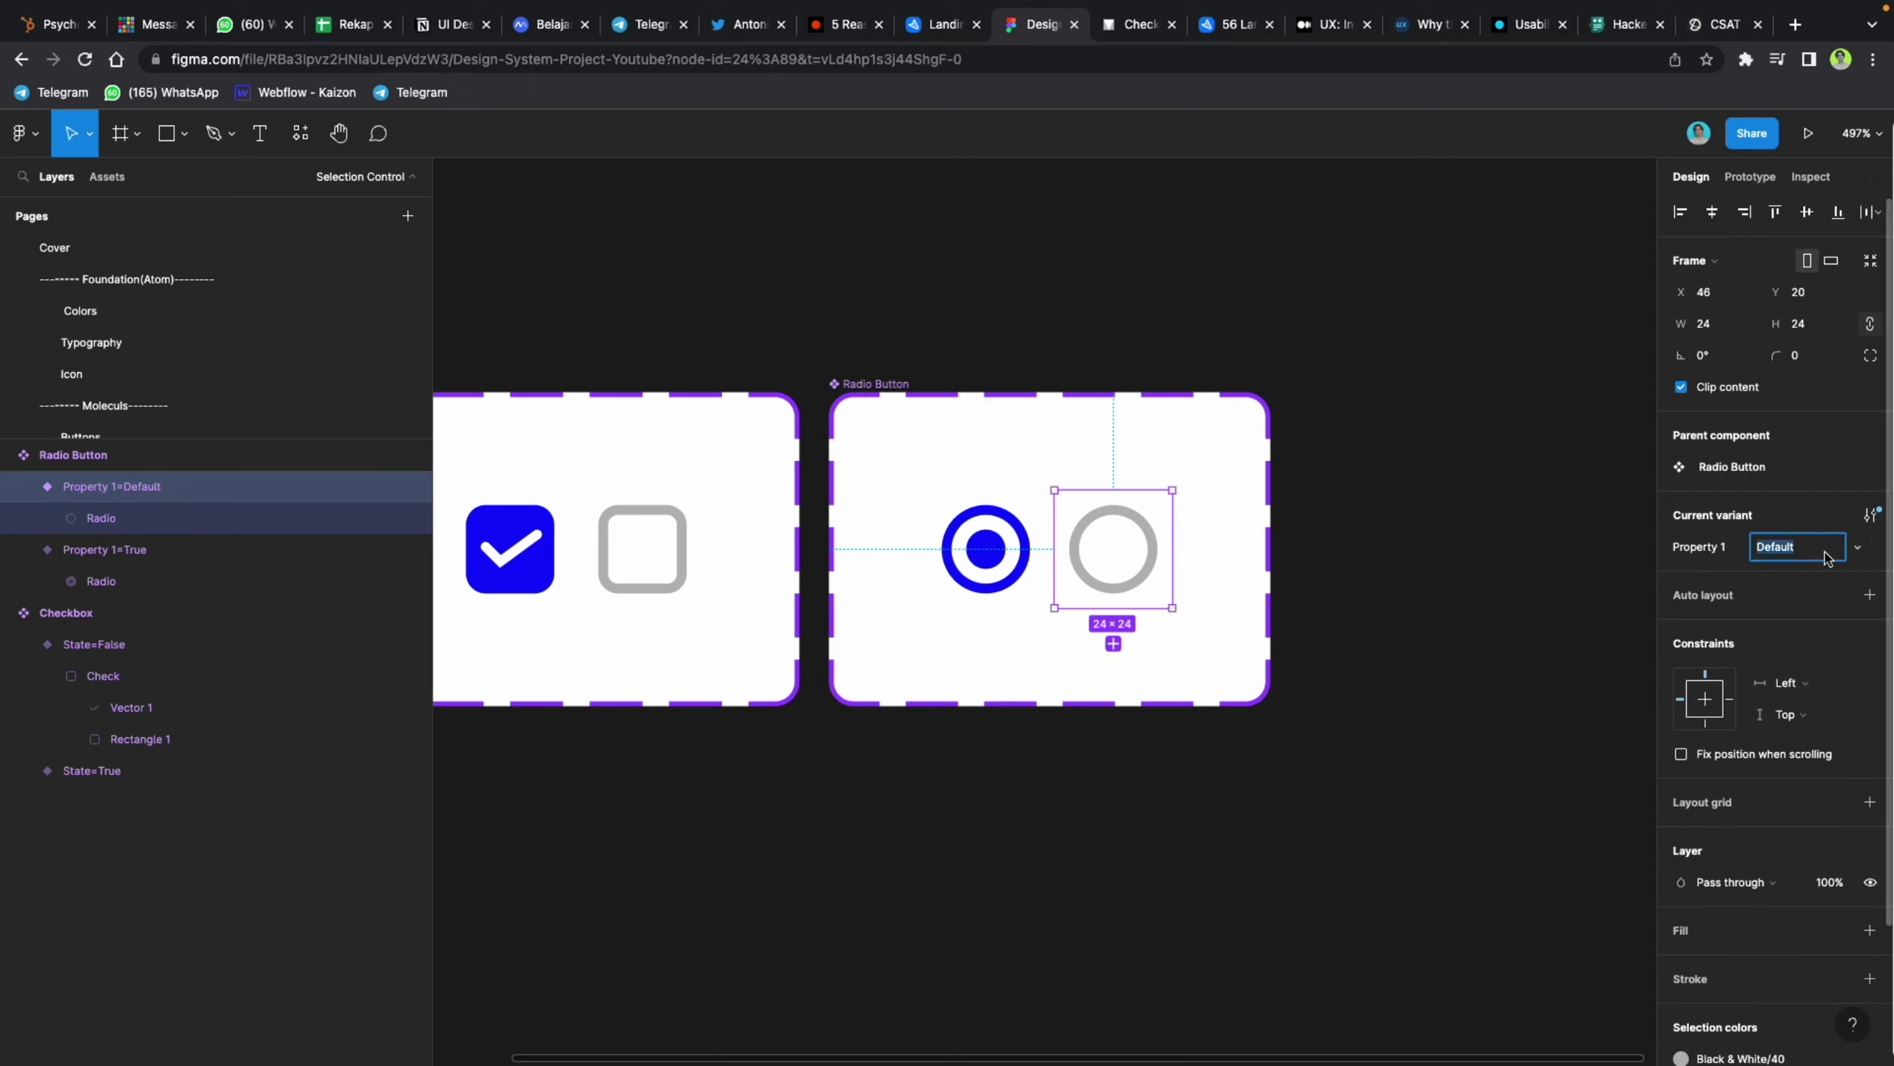
type("False")
key("Return")
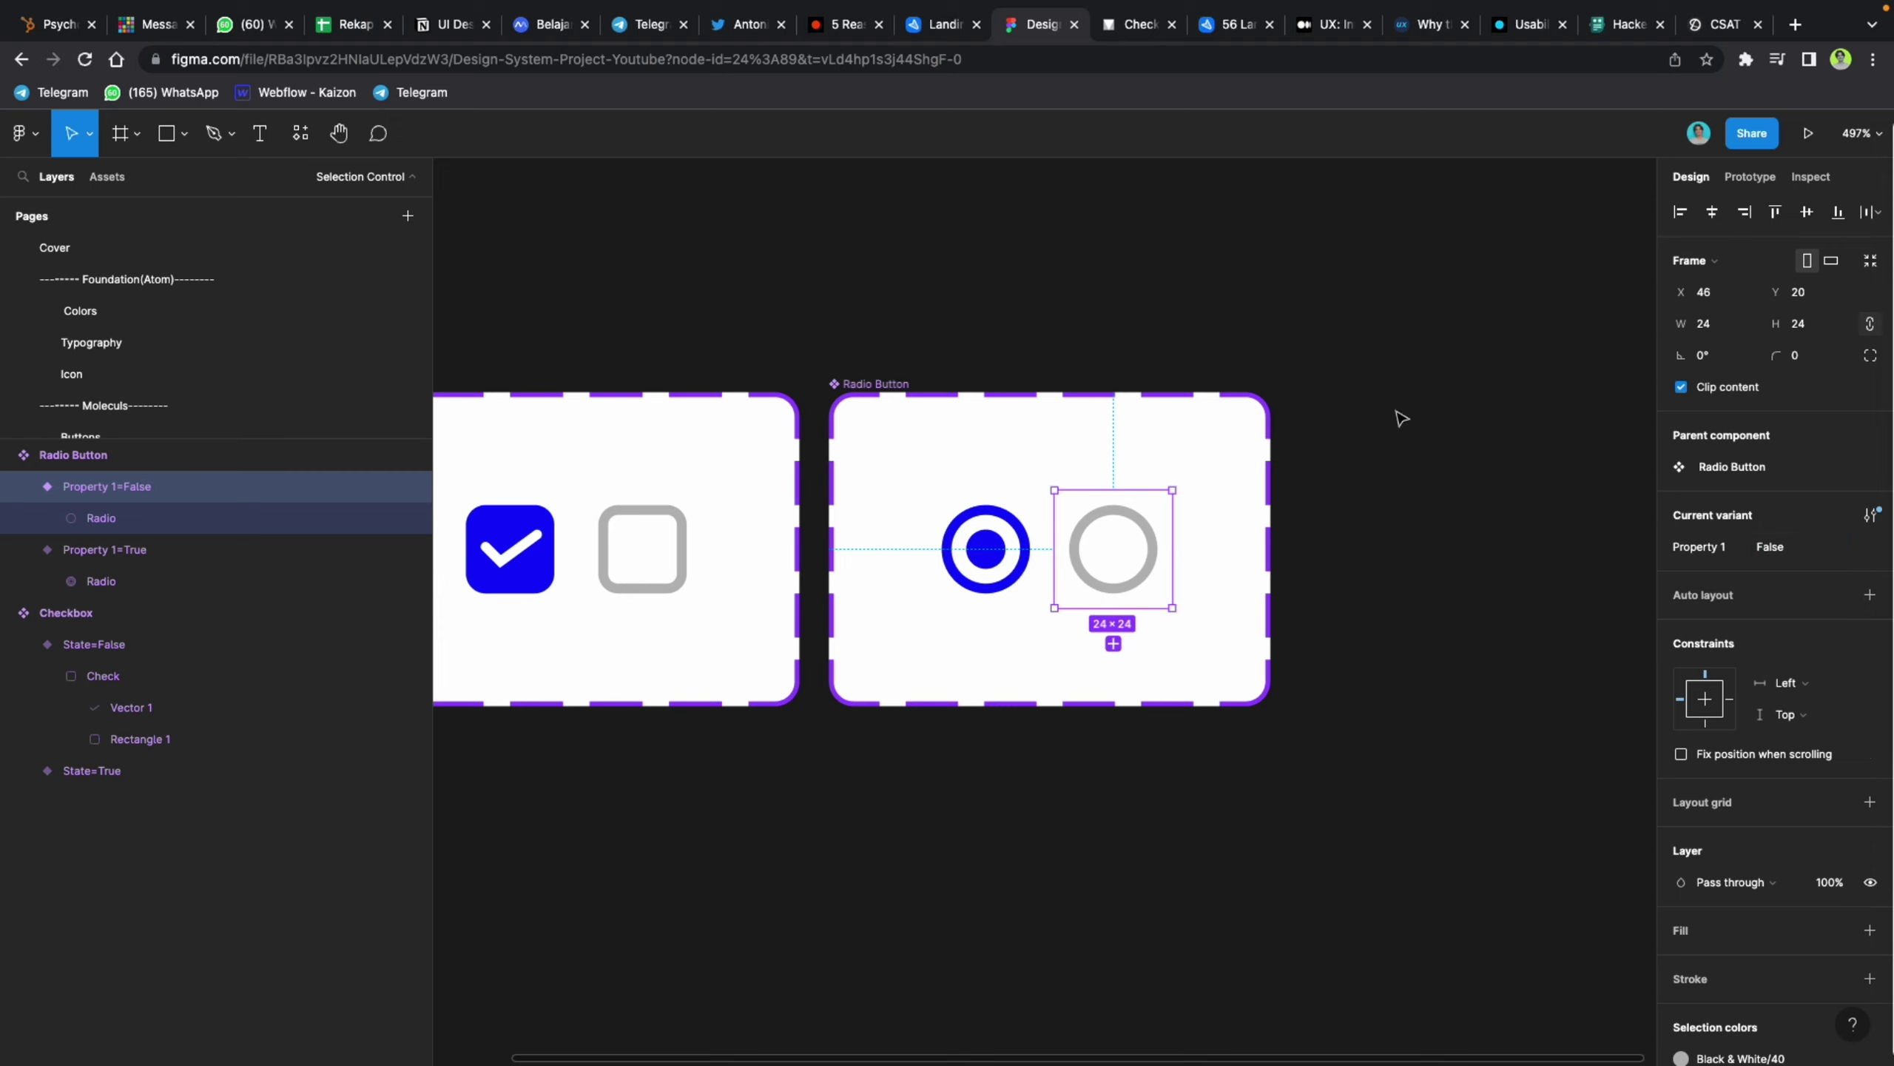
Step: Rename the Radio Button set's variant property as State
left_click(921, 402)
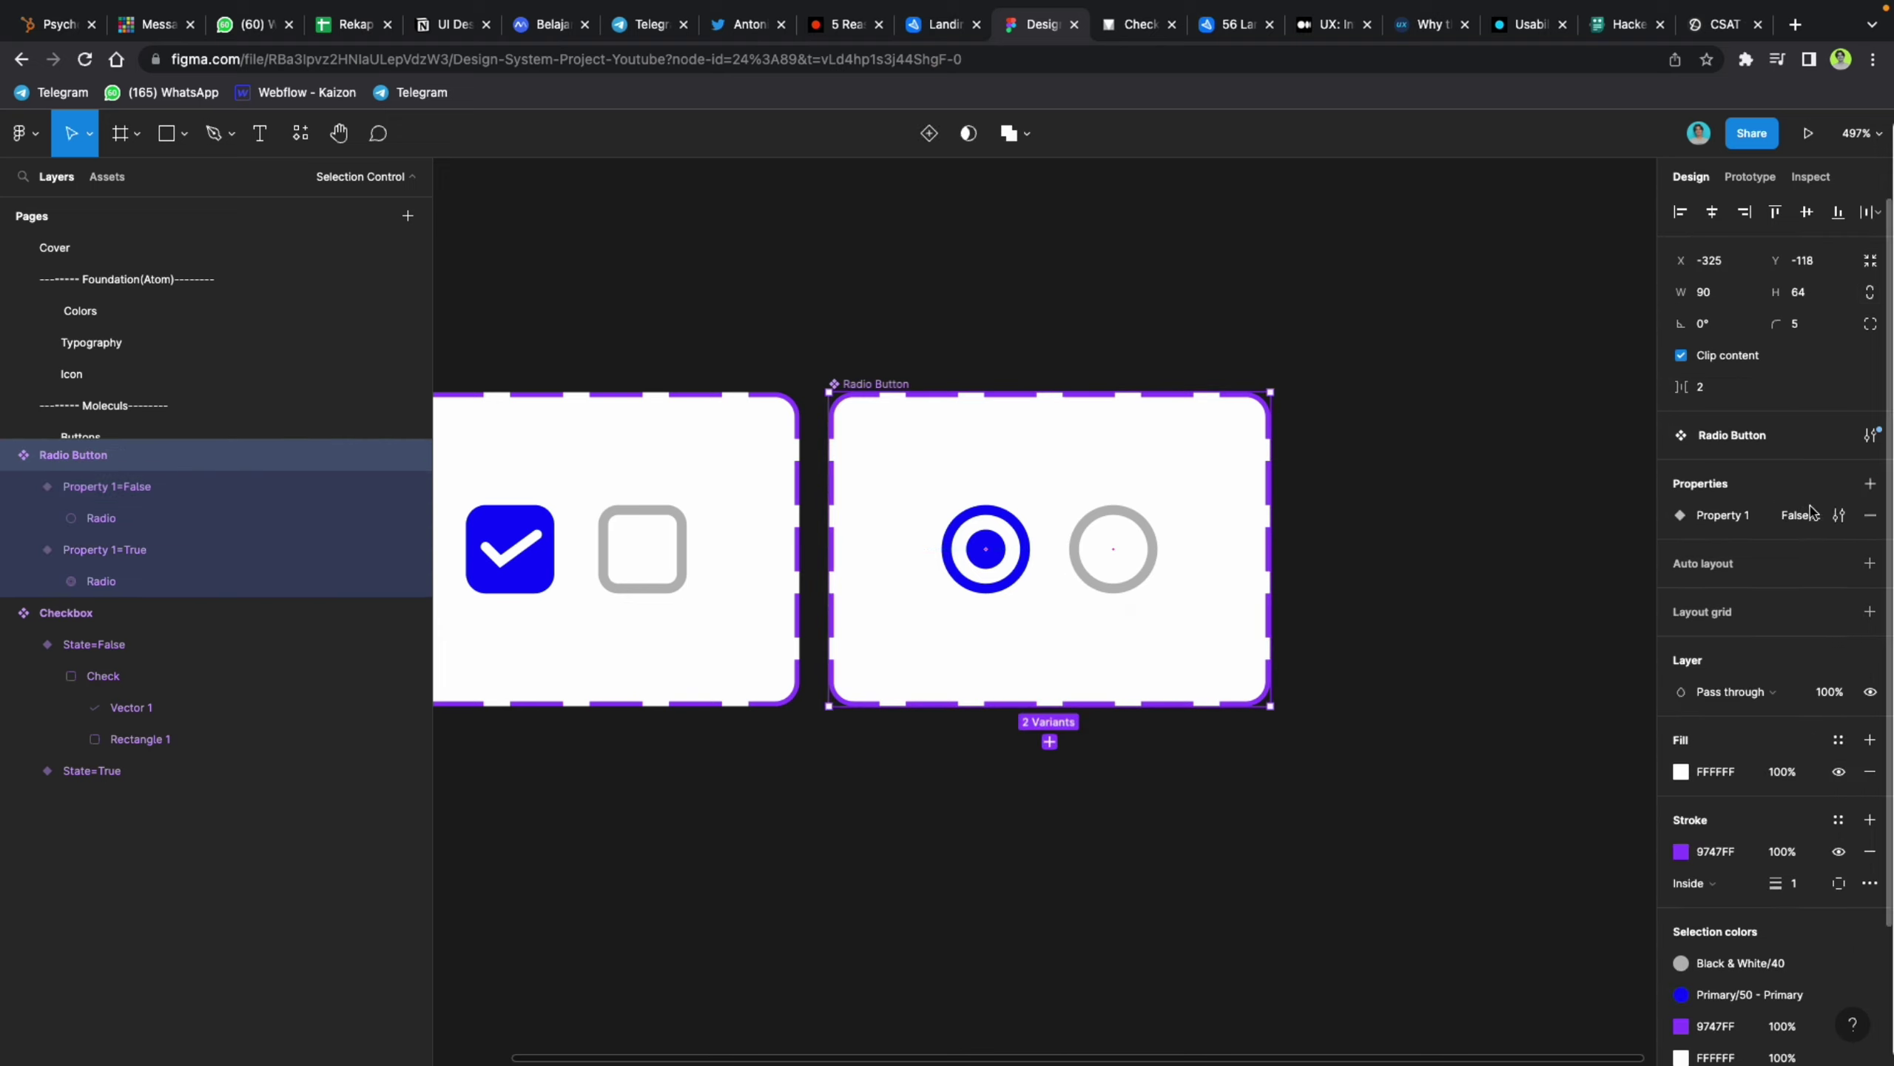
left_click(1841, 516)
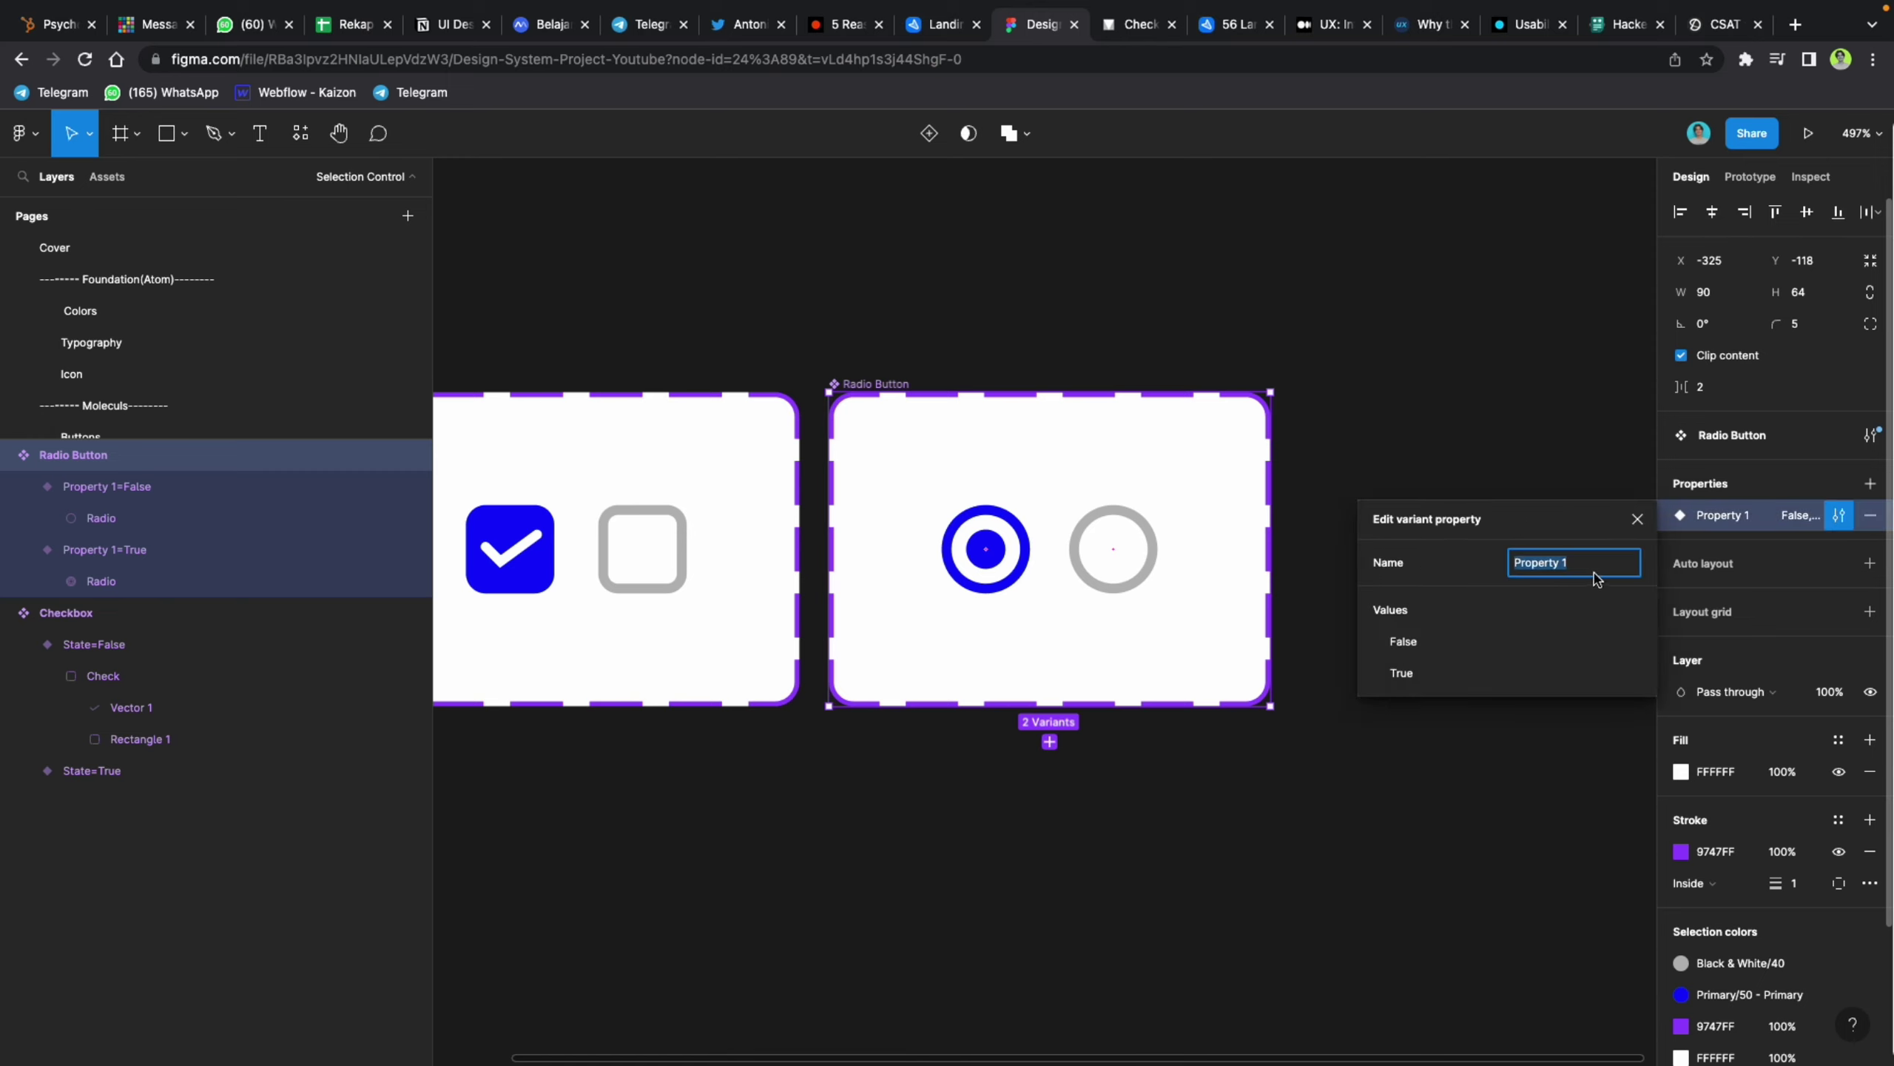
type("STatr")
key("Return")
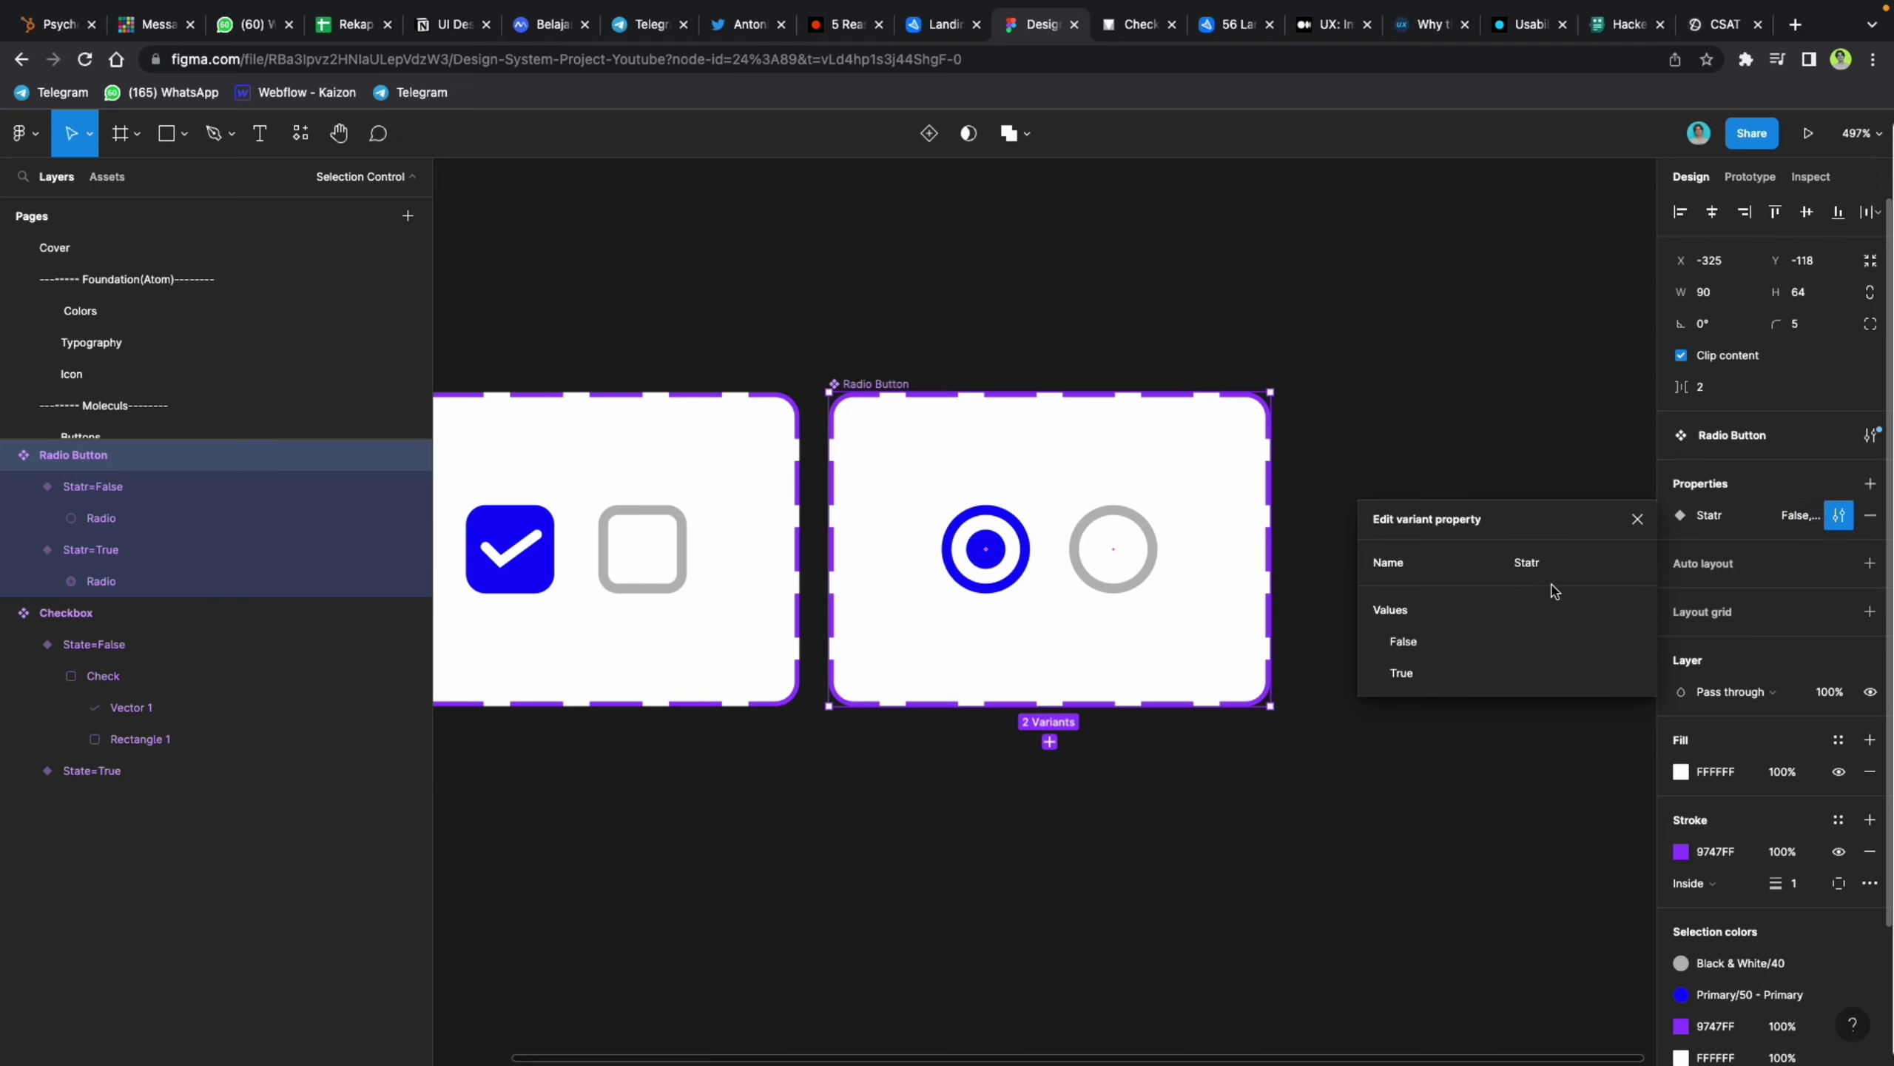
left_click(1586, 562)
type("State")
left_click(1284, 323)
scroll(1260, 338, "down", 3)
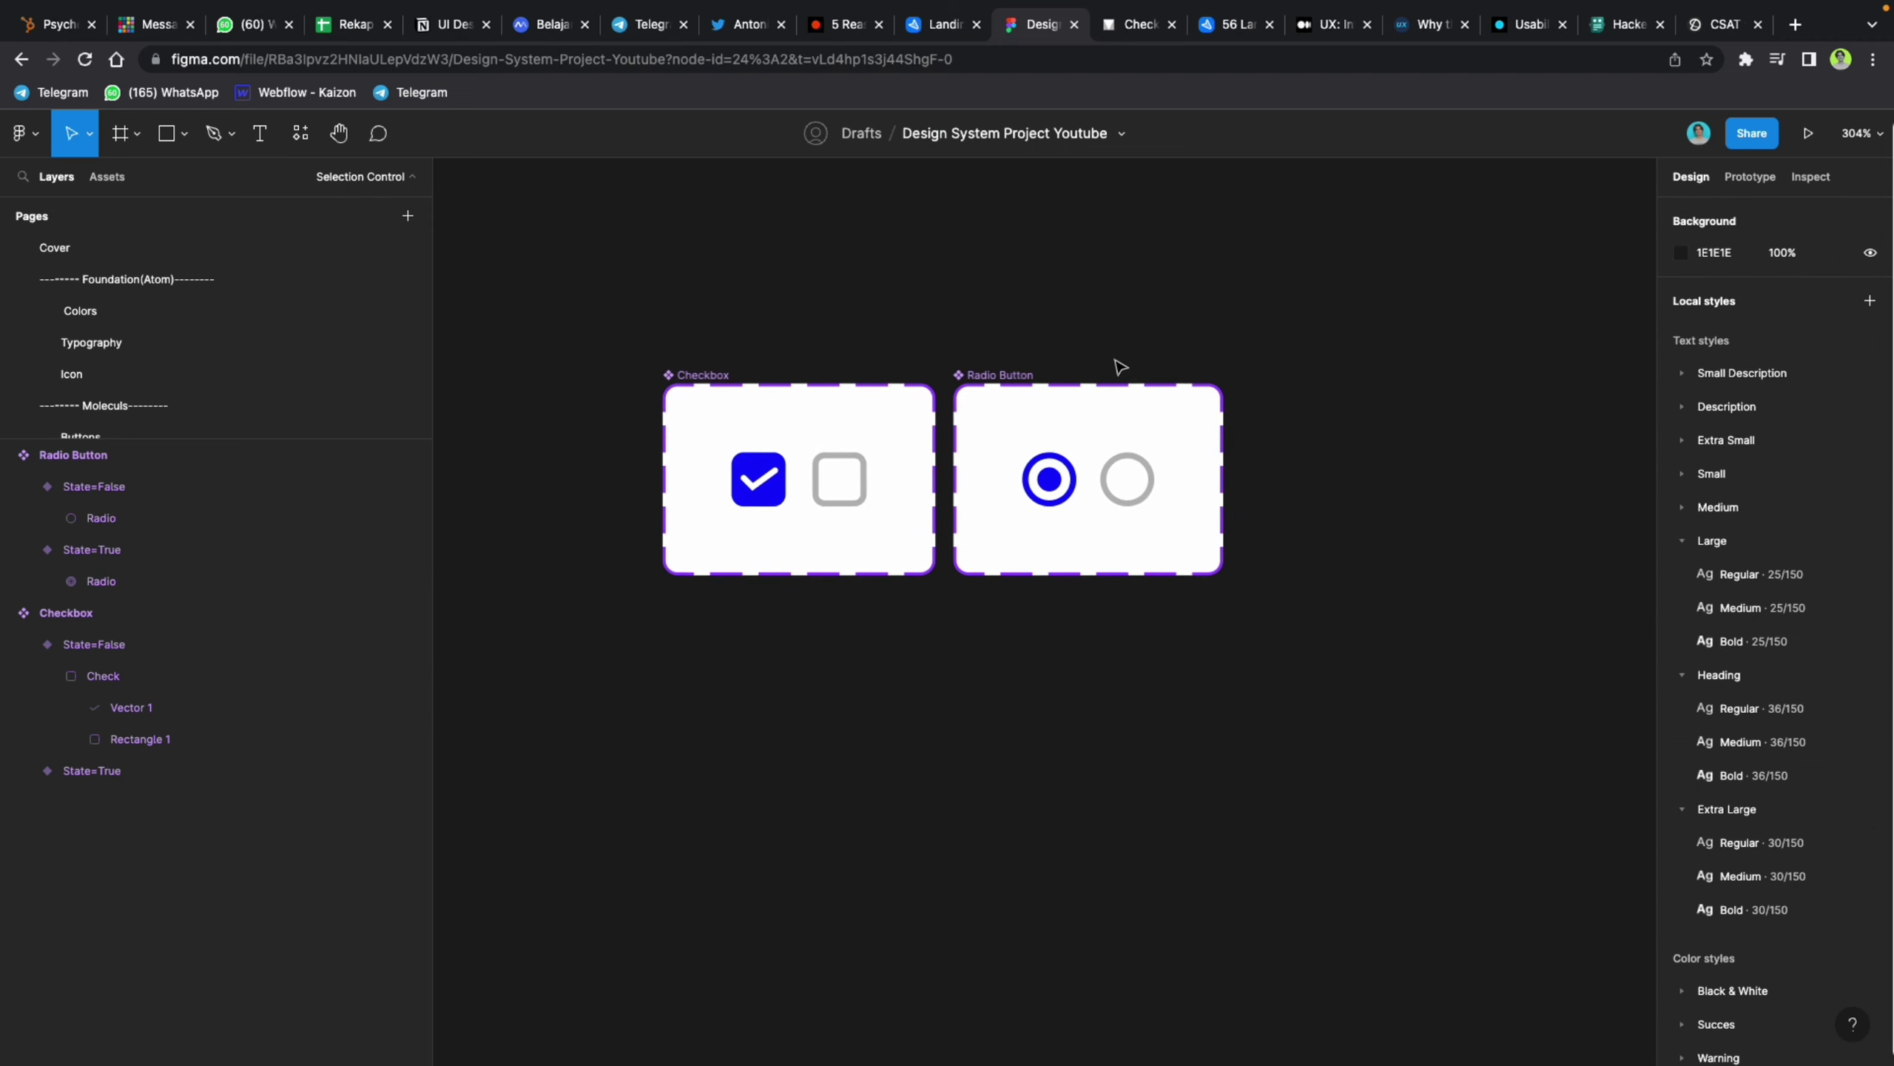
left_click(674, 384)
left_click(973, 384, "shift")
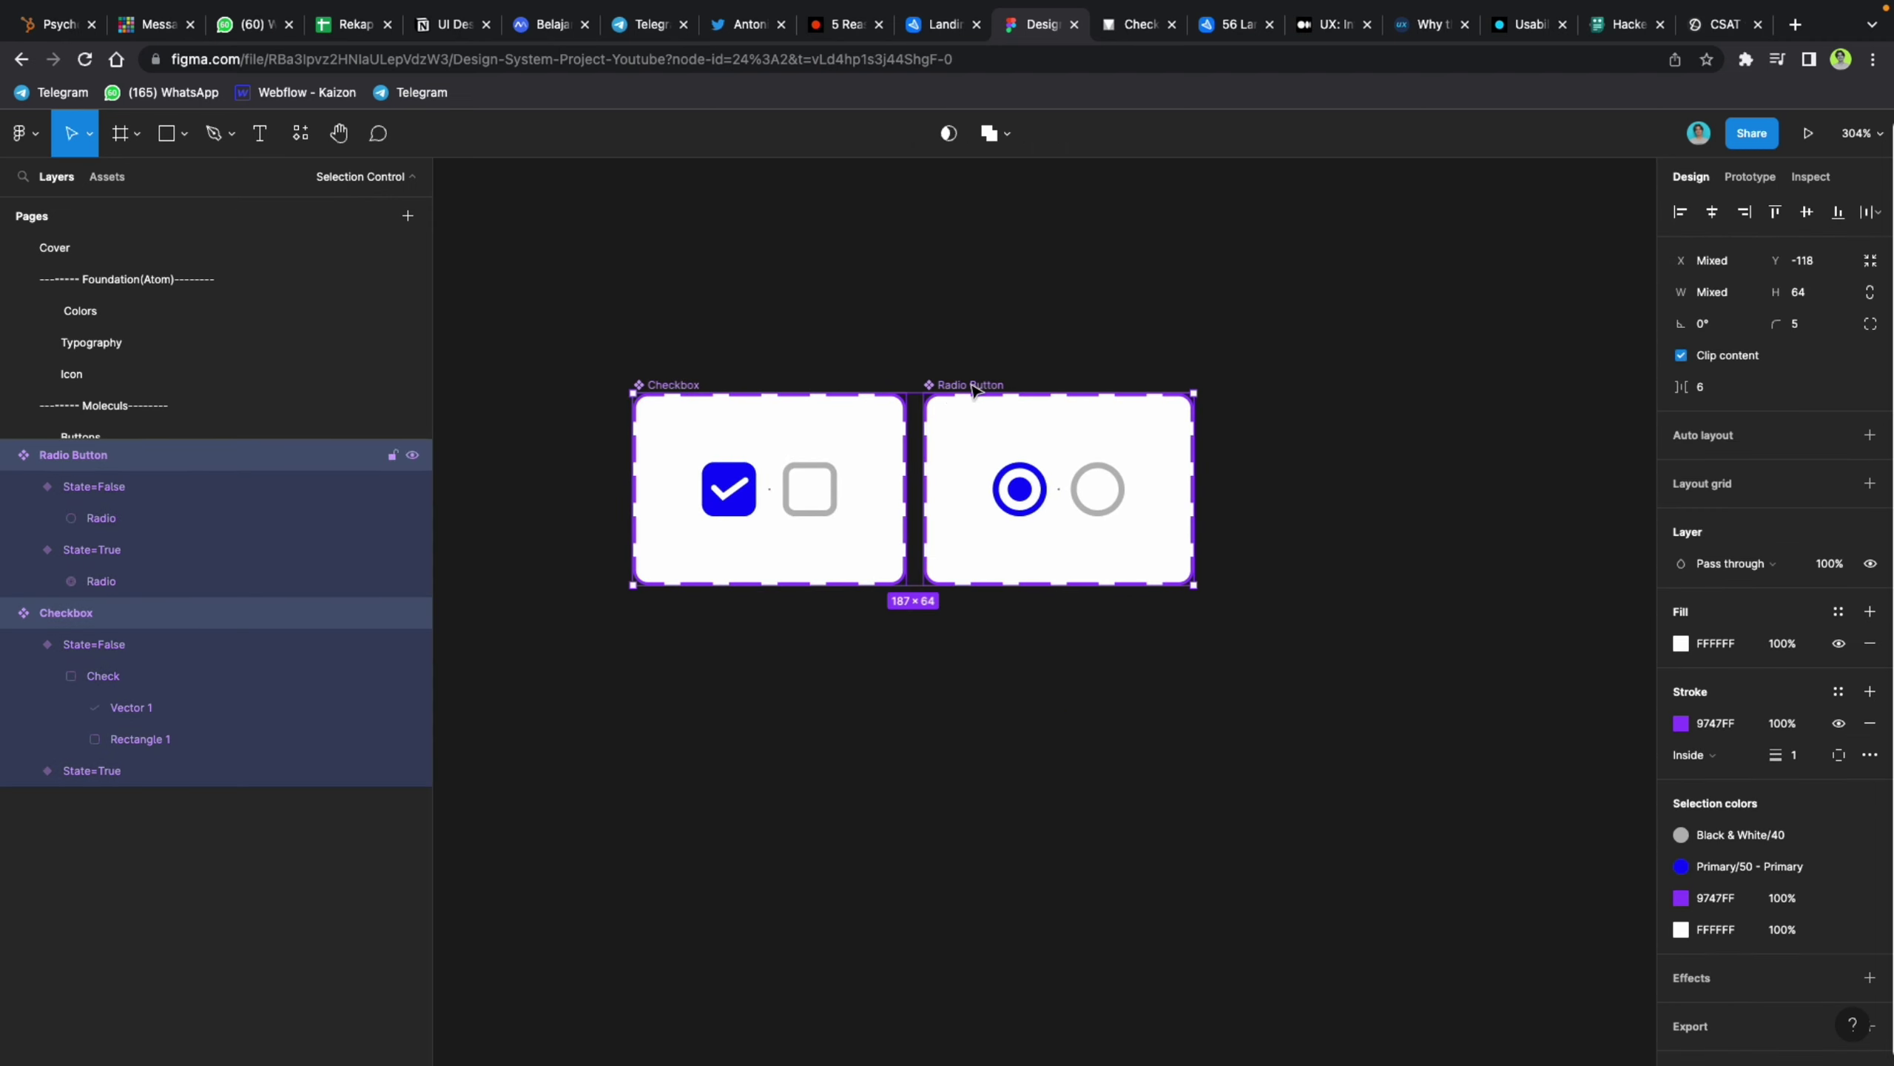
left_click(1010, 140)
left_click(930, 365)
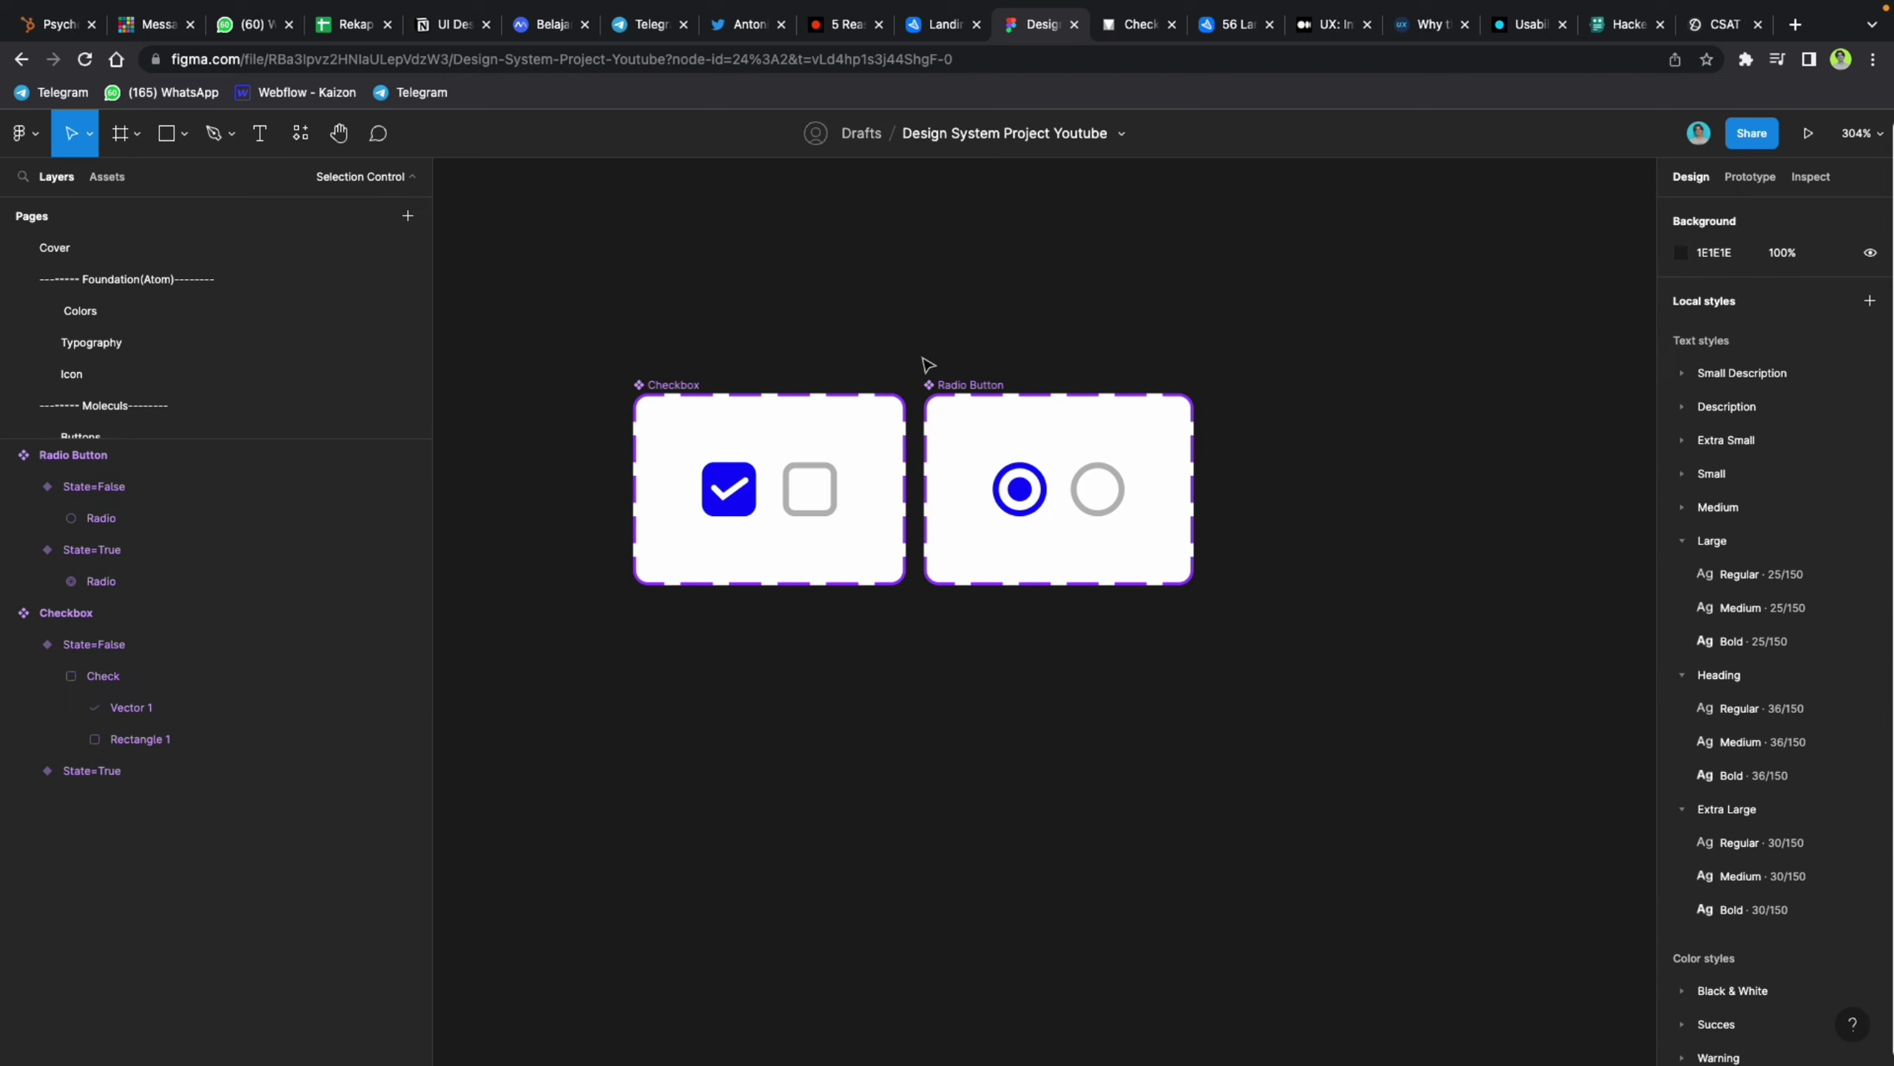
left_click(649, 384)
left_click(969, 385, "shift")
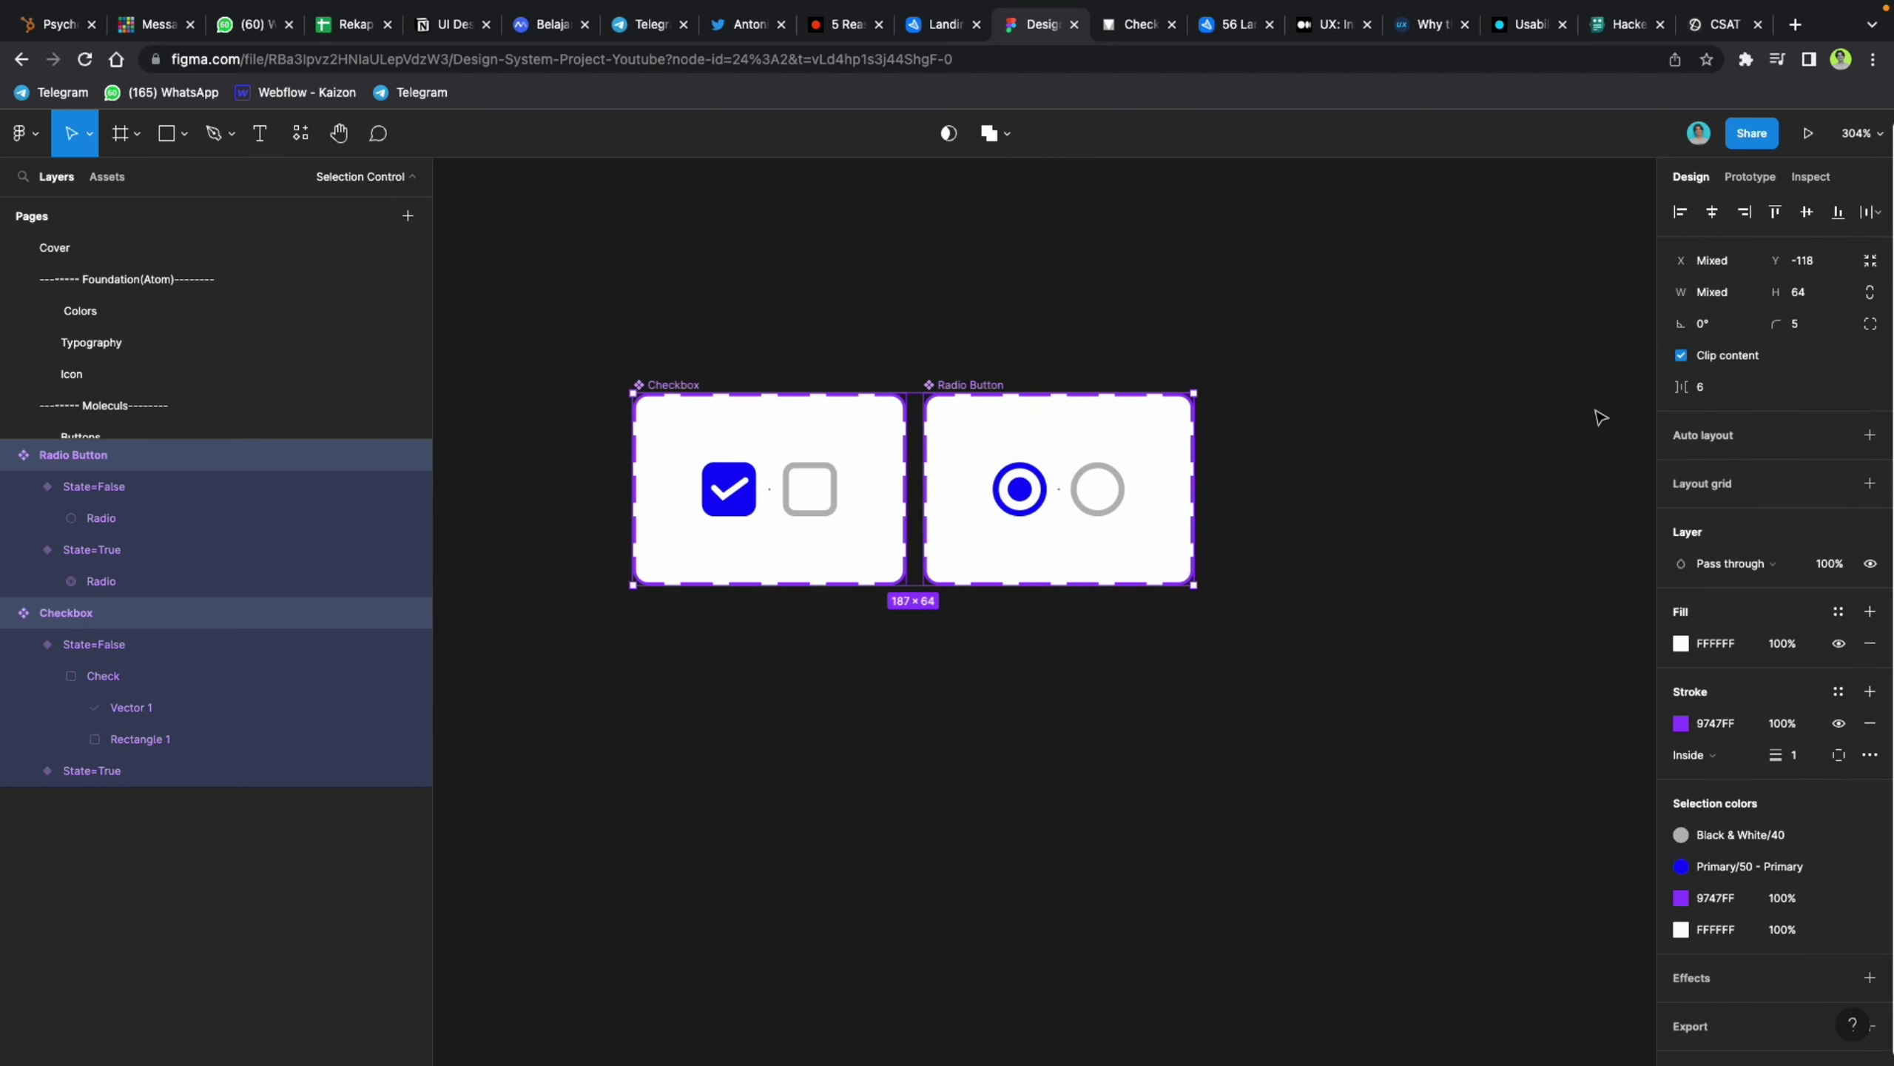
left_click(1163, 362)
scroll(1044, 369, "right", 2)
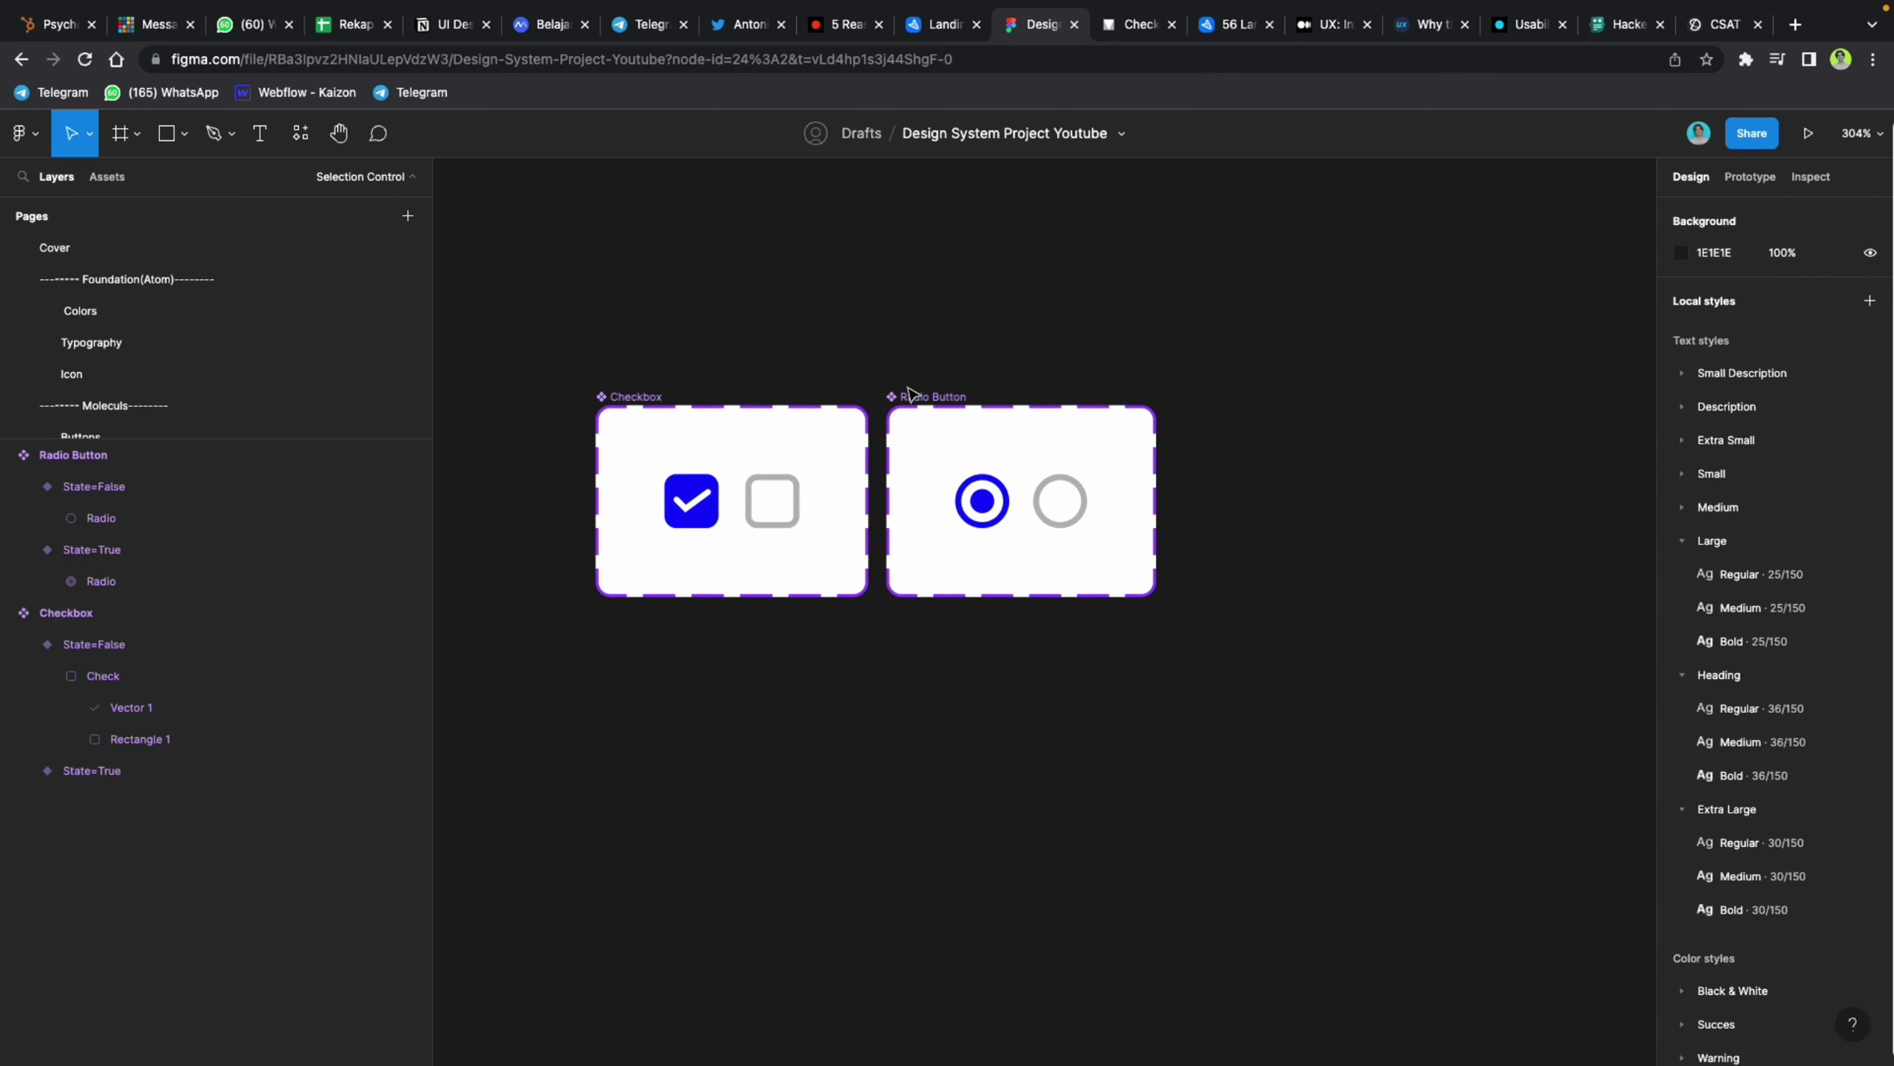
scroll(821, 403, "right", 2)
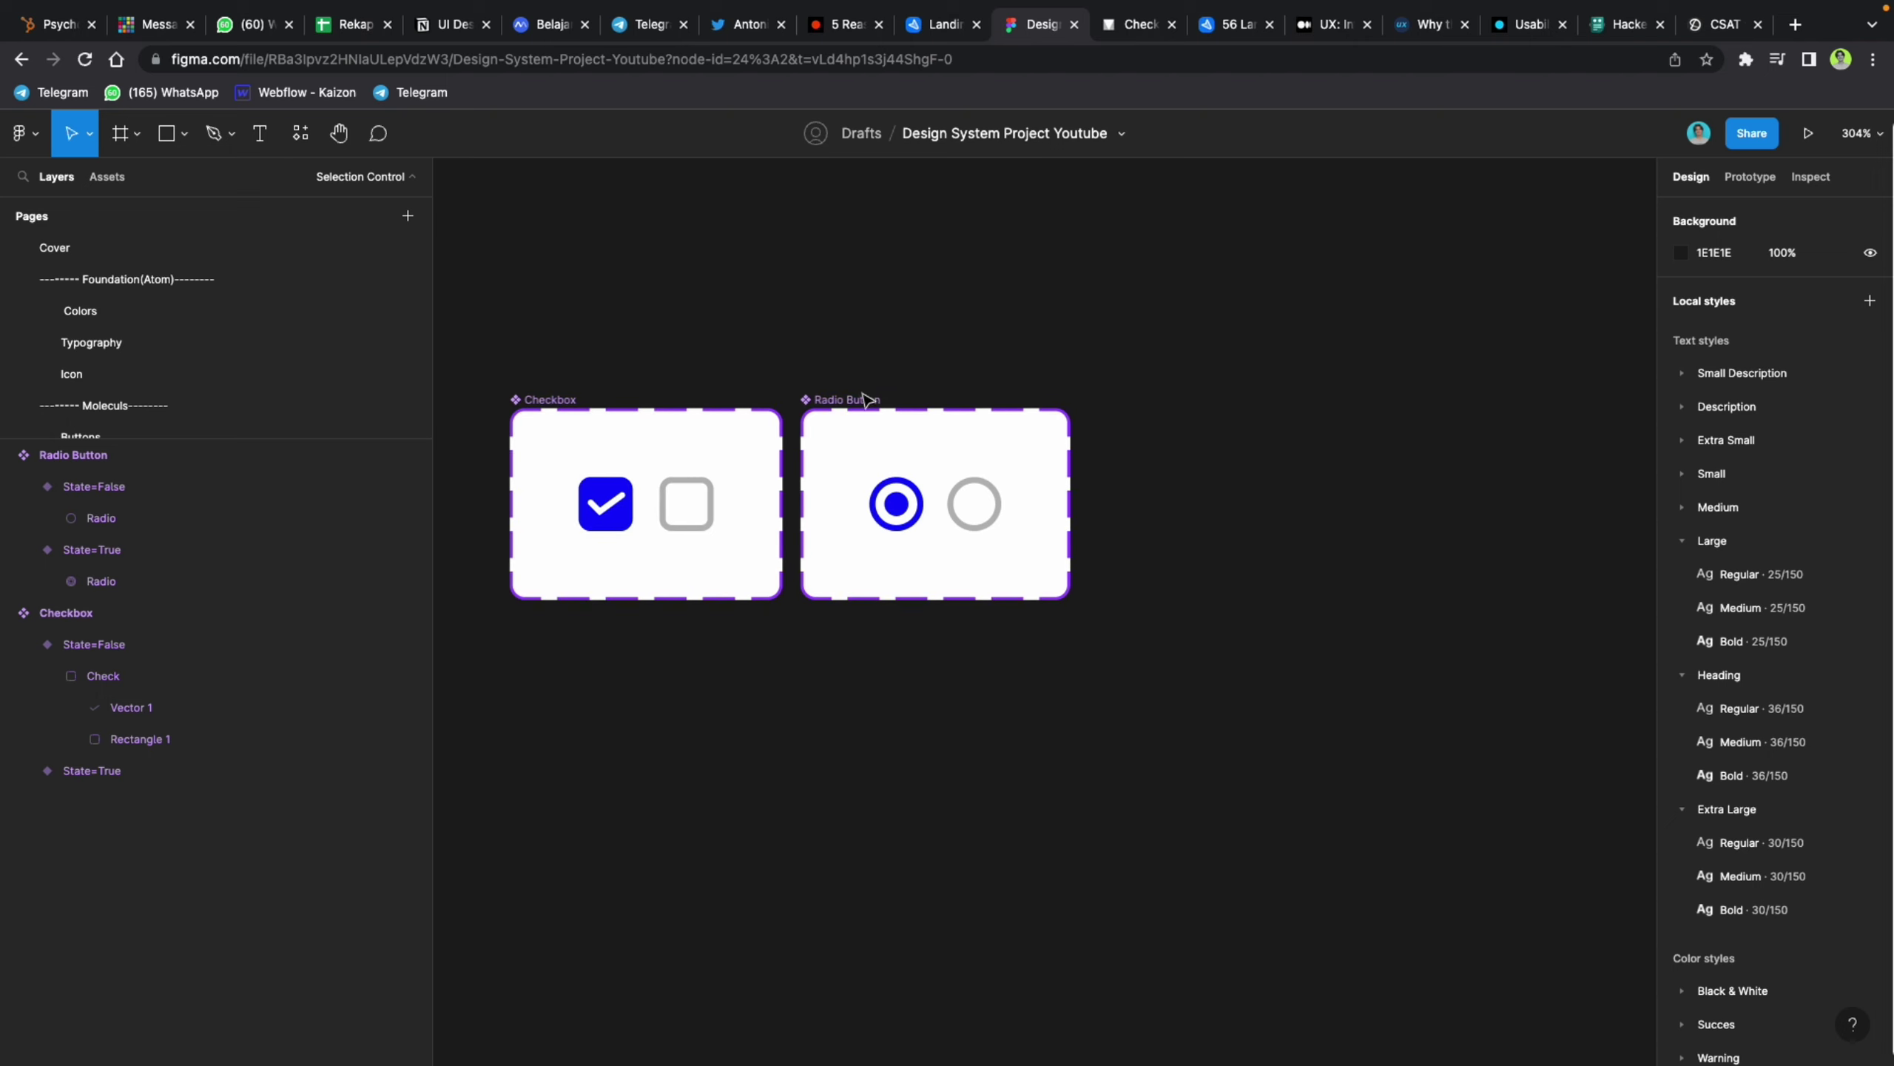
left_click(550, 400)
left_click(848, 401)
scroll(932, 385, "right", 2)
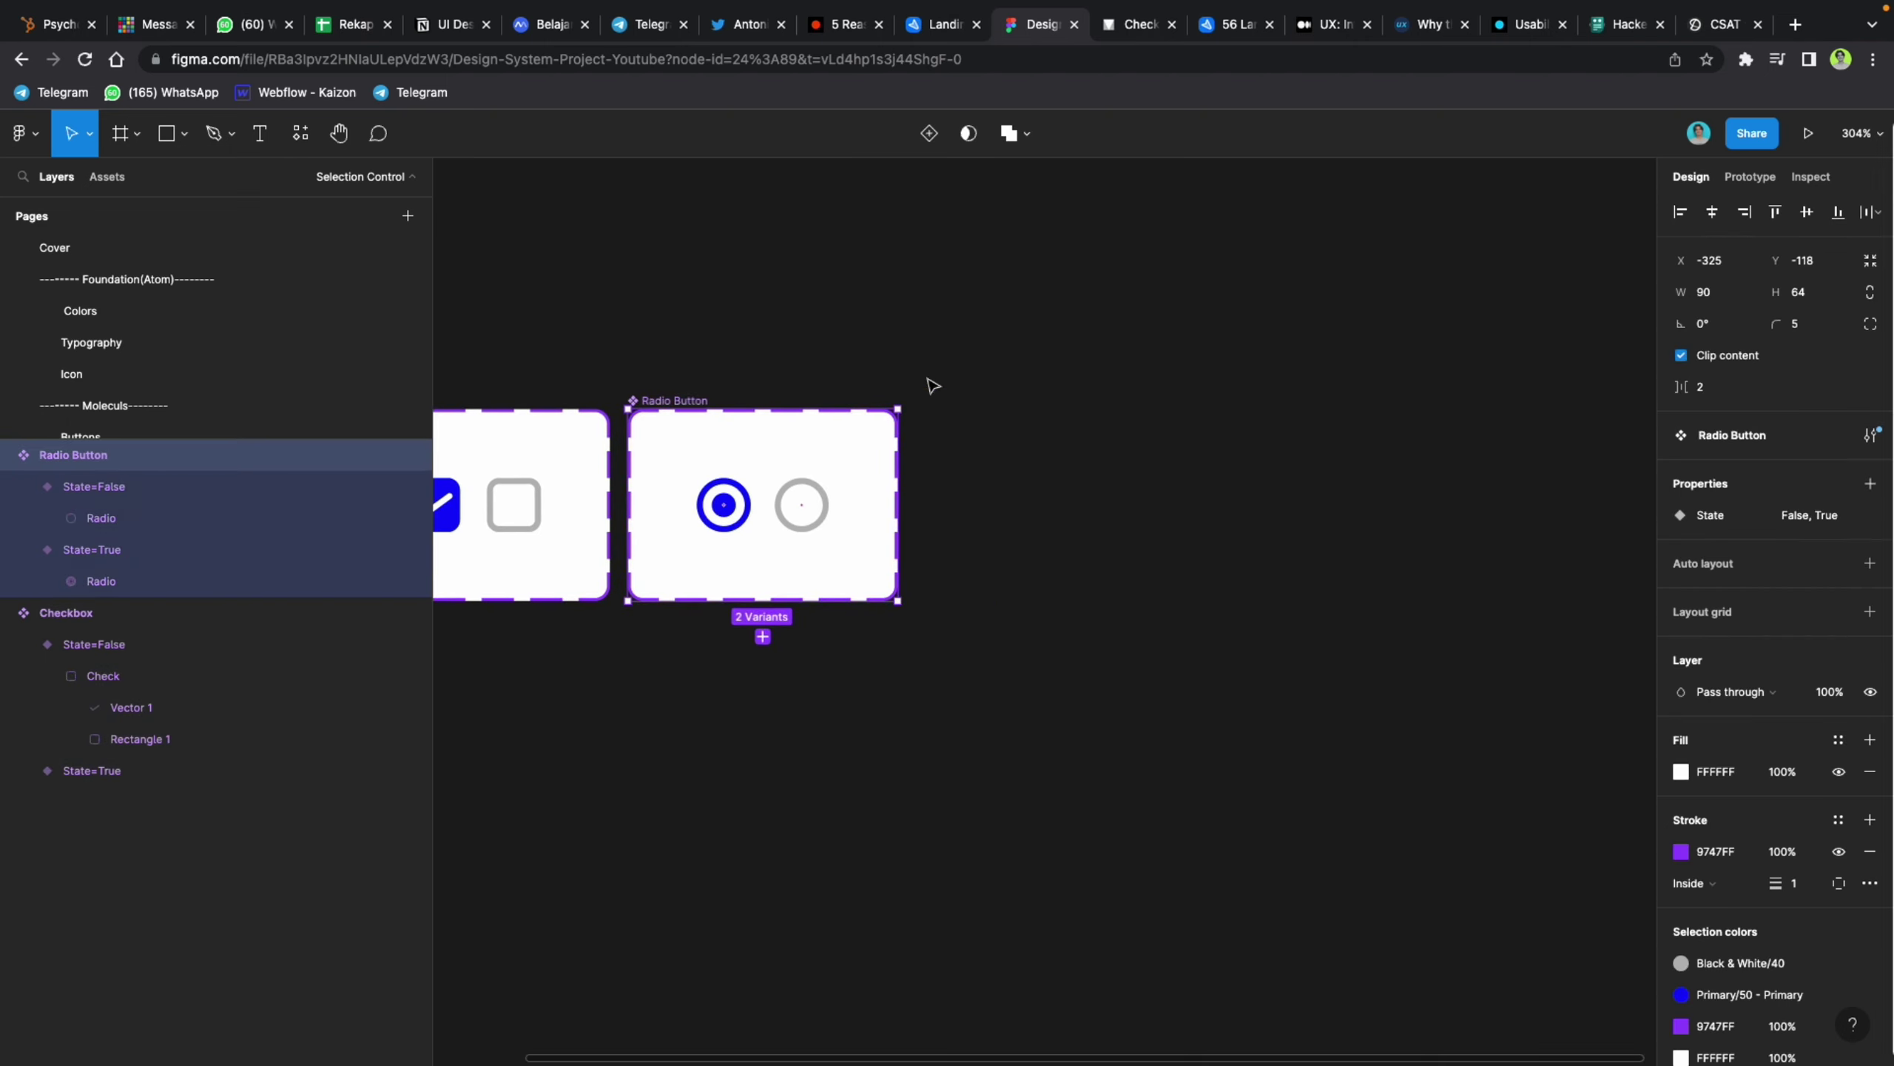
Step: Check the switch example in the Material Design page and draw a 24 × 24 frame beside the Radio Button set
left_click(1146, 23)
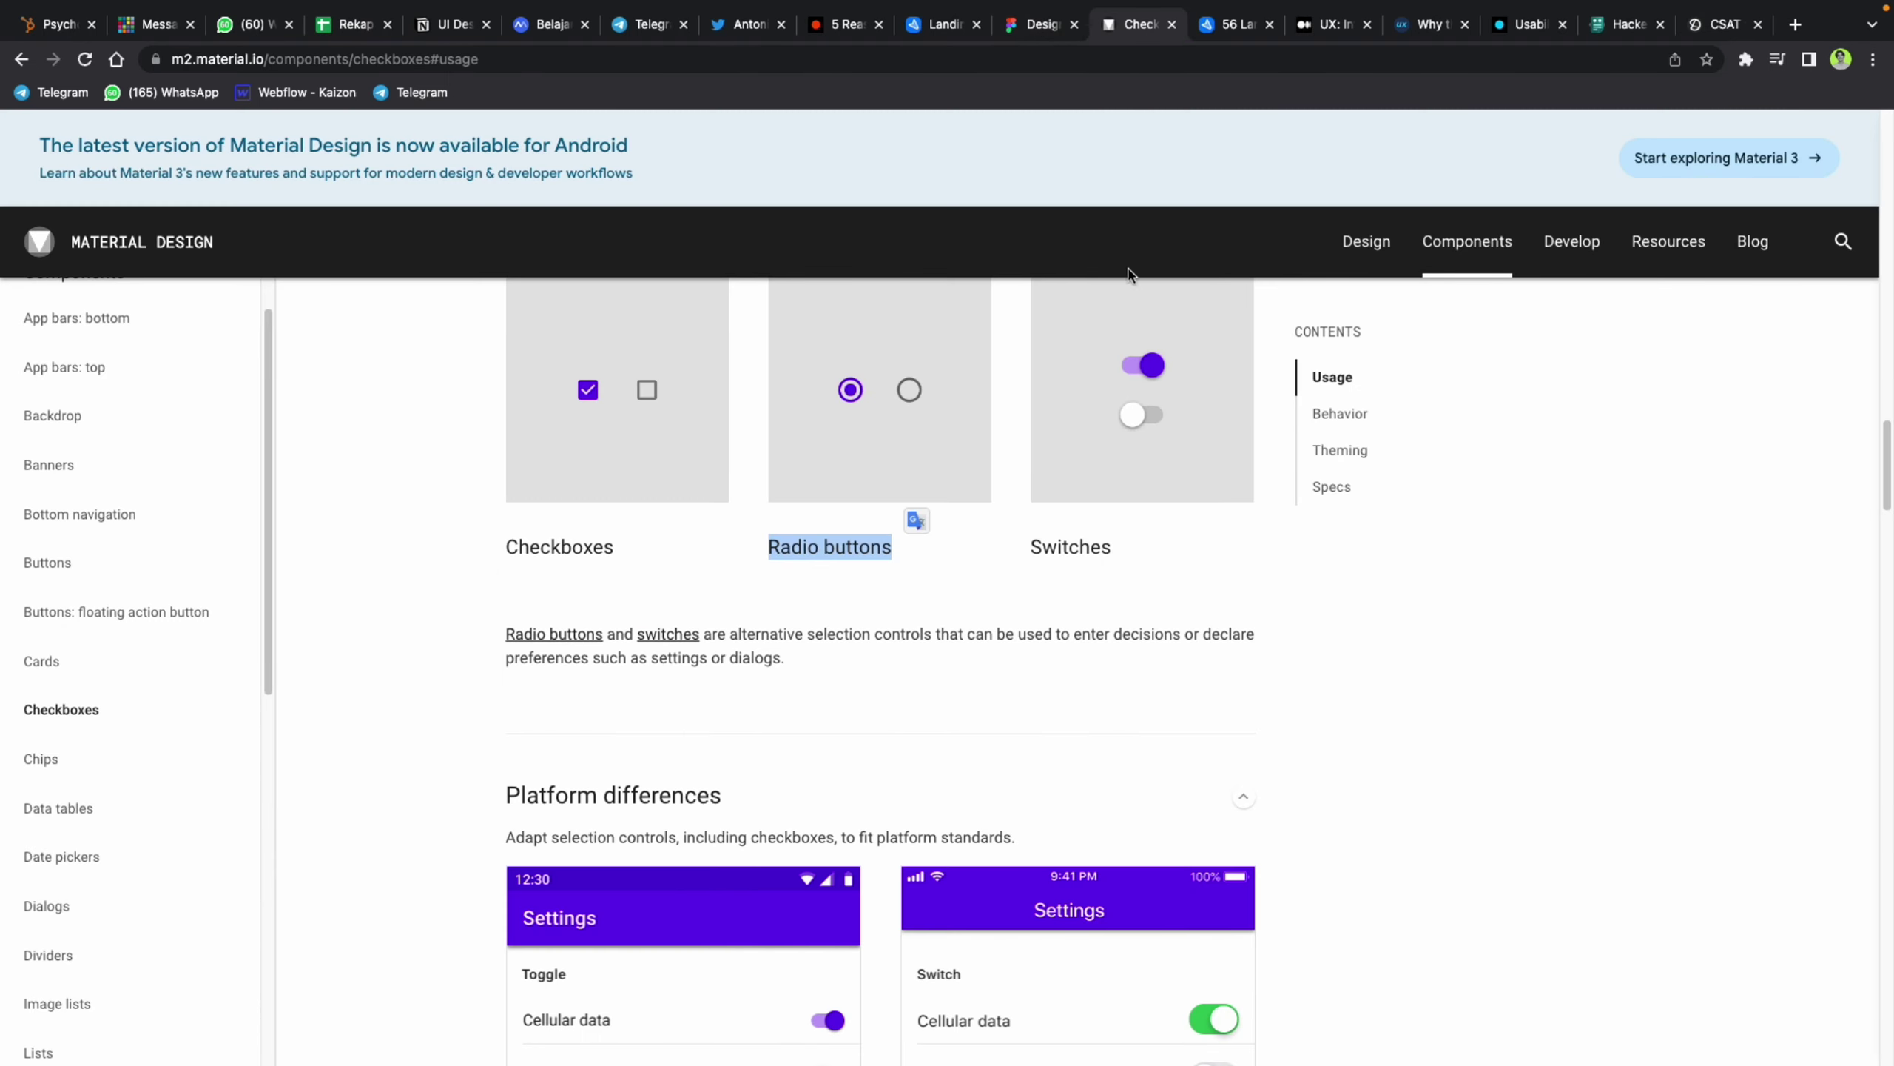
left_click(1041, 24)
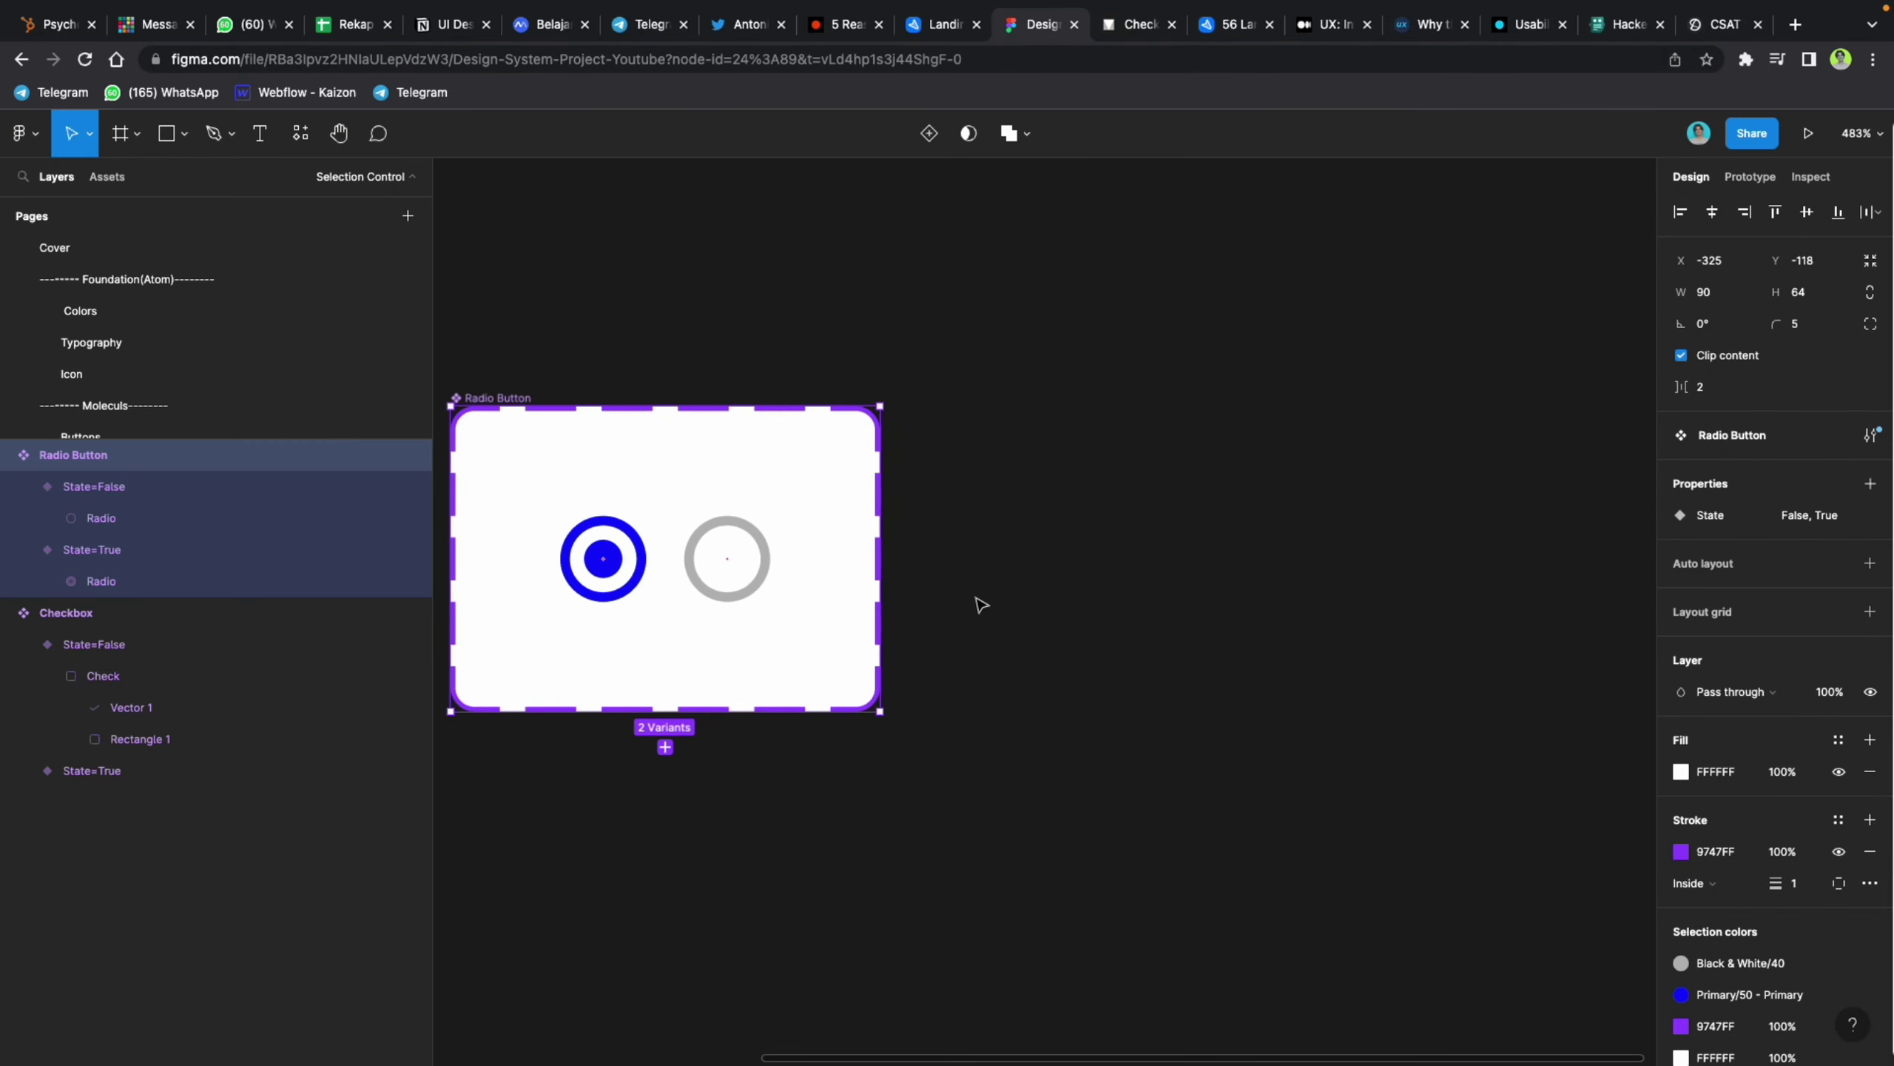
key("f")
left_click_drag(927, 520, 1010, 602)
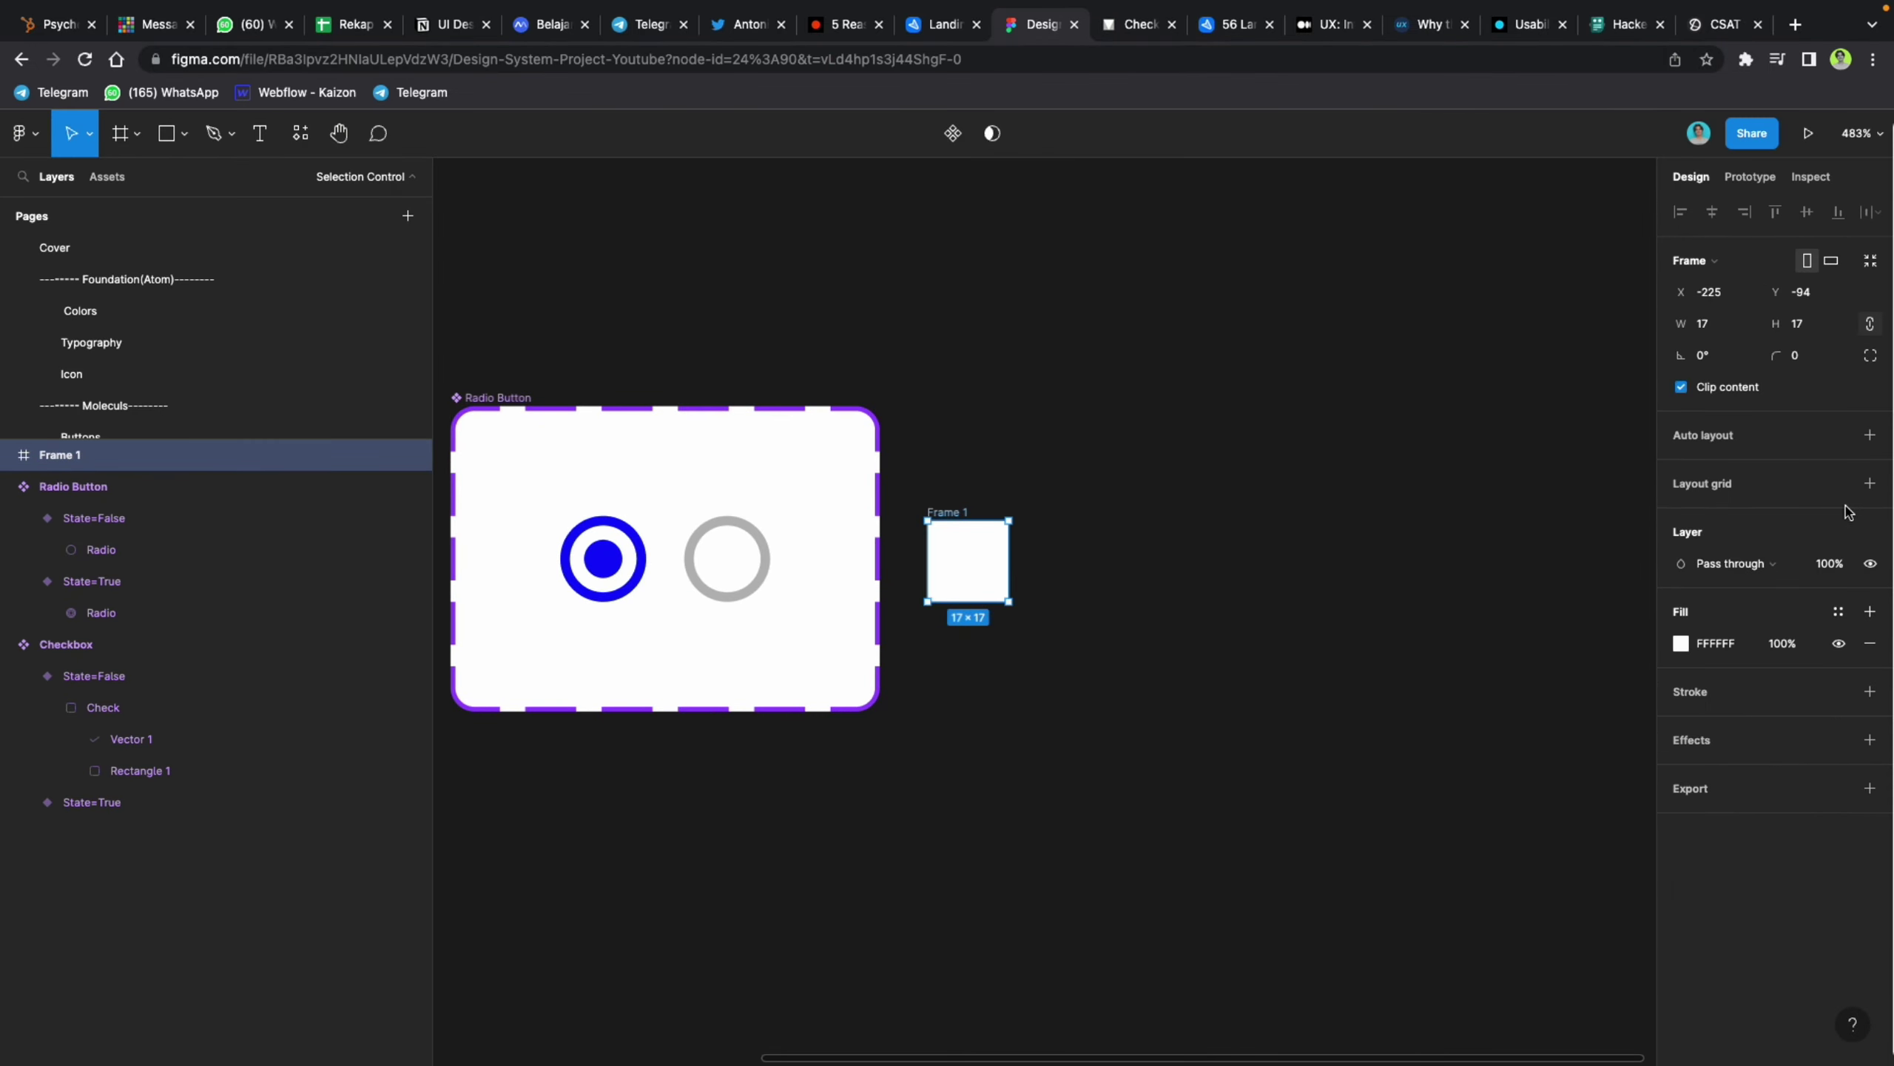
left_click(1829, 339)
key("Return")
Step: Rename the new 24 × 24 frame as Switch
double_click(944, 512)
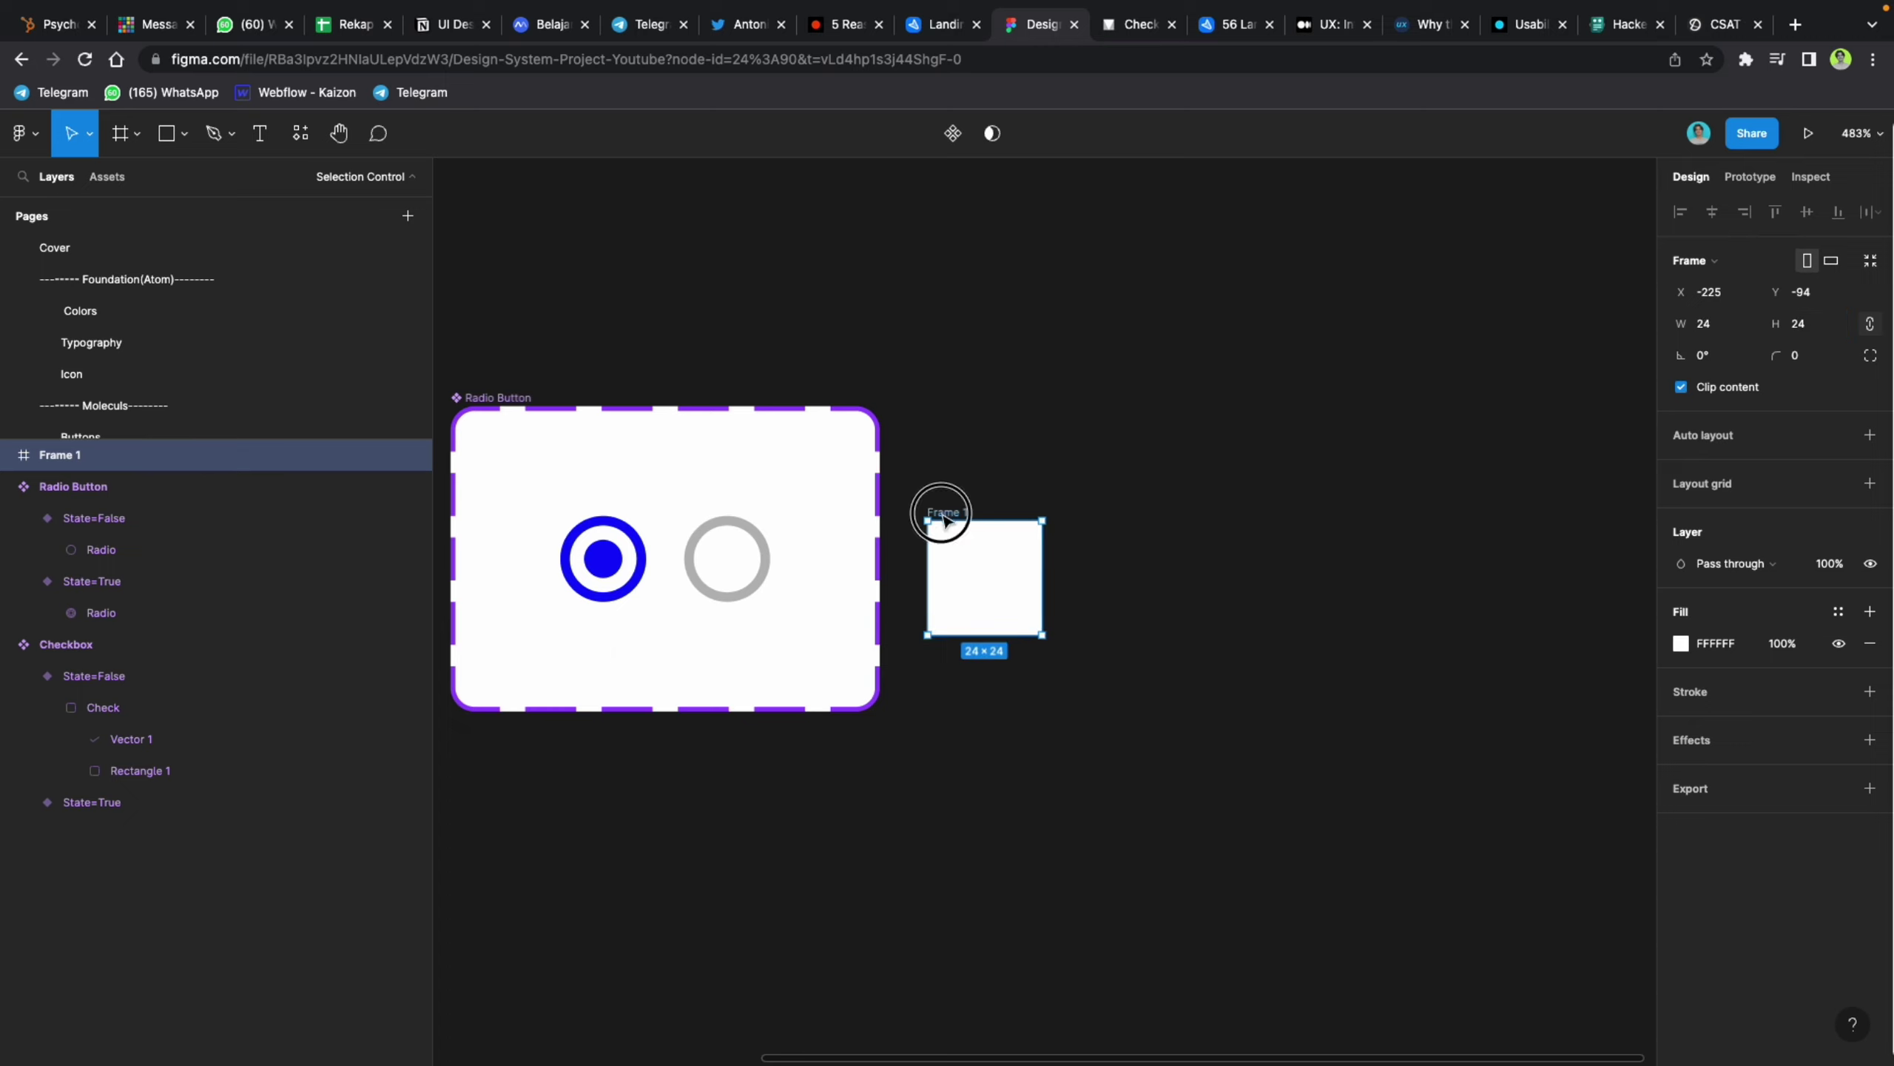
type("Swu")
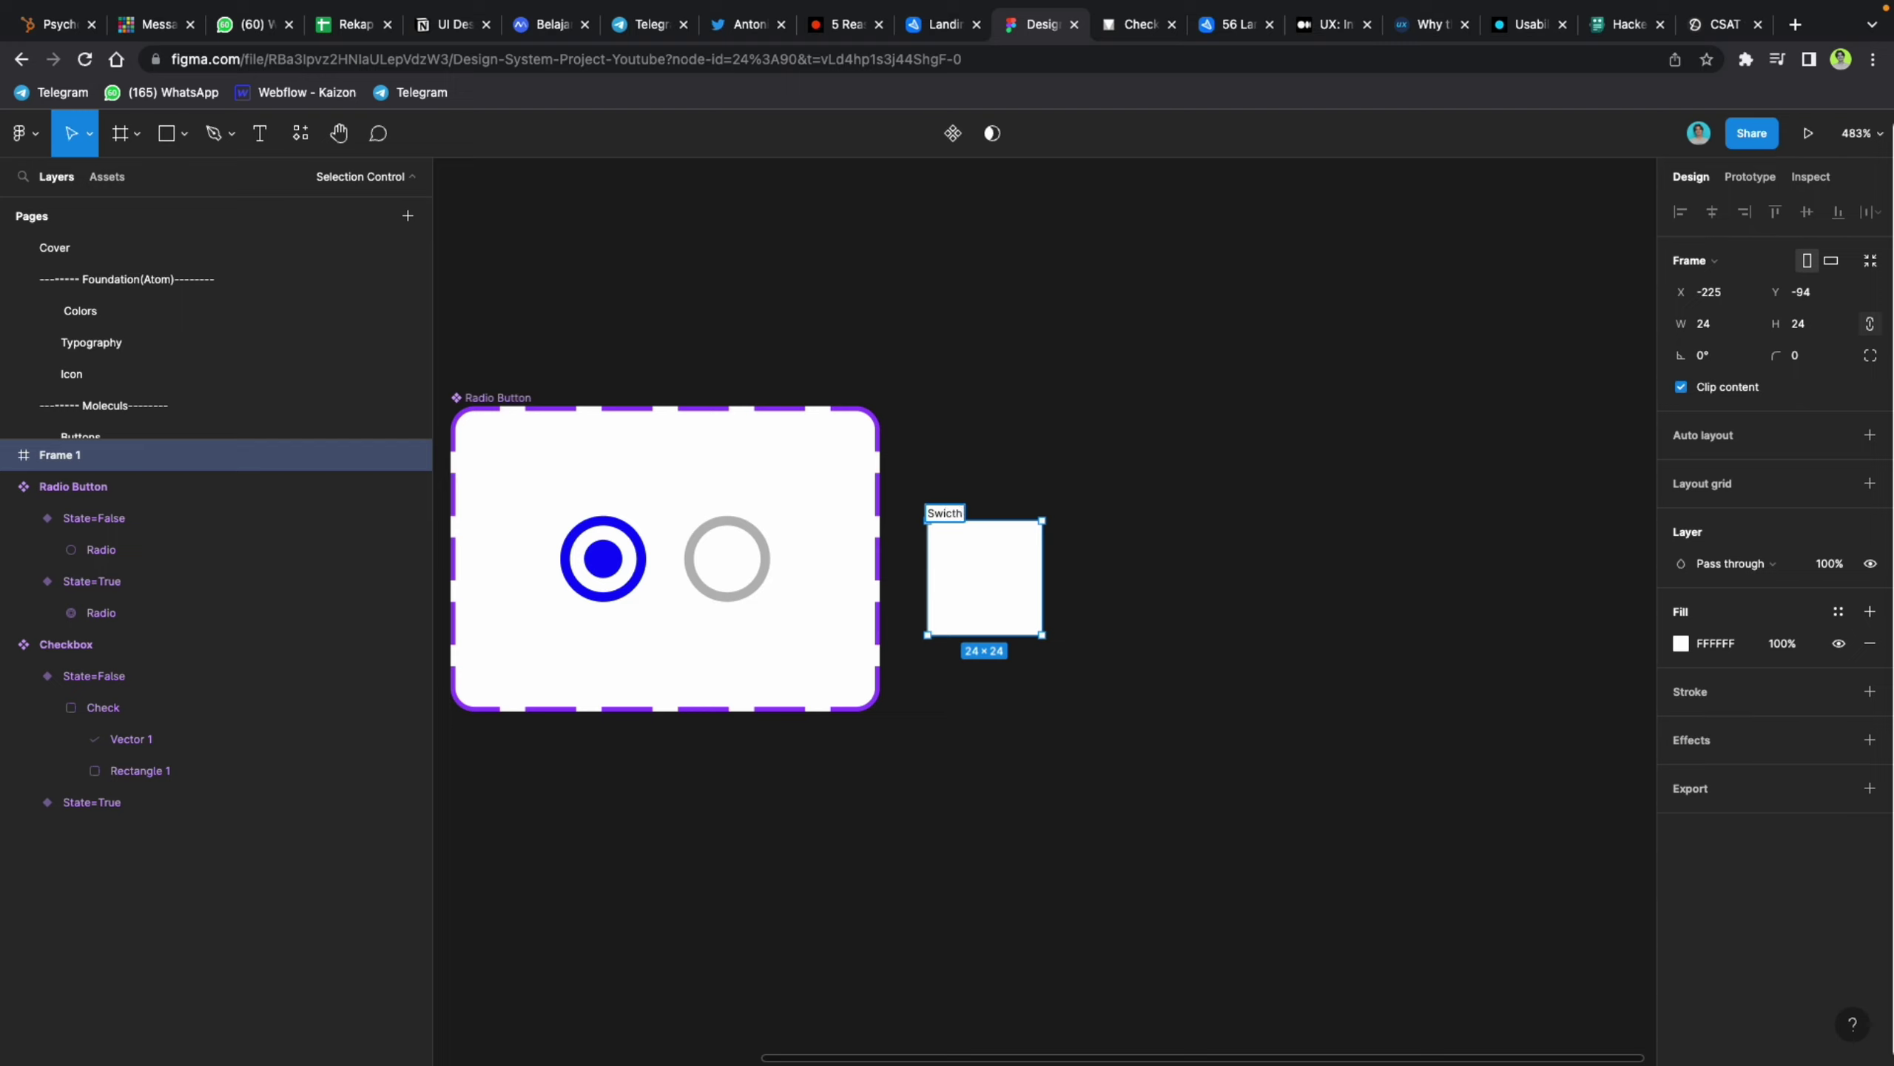
left_click(1061, 482)
Step: Compare with the Material Design switch example, resize the Switch frame to 32 × 32 and move it up to Y -100
scroll(973, 572, "up", 5)
left_click(983, 575)
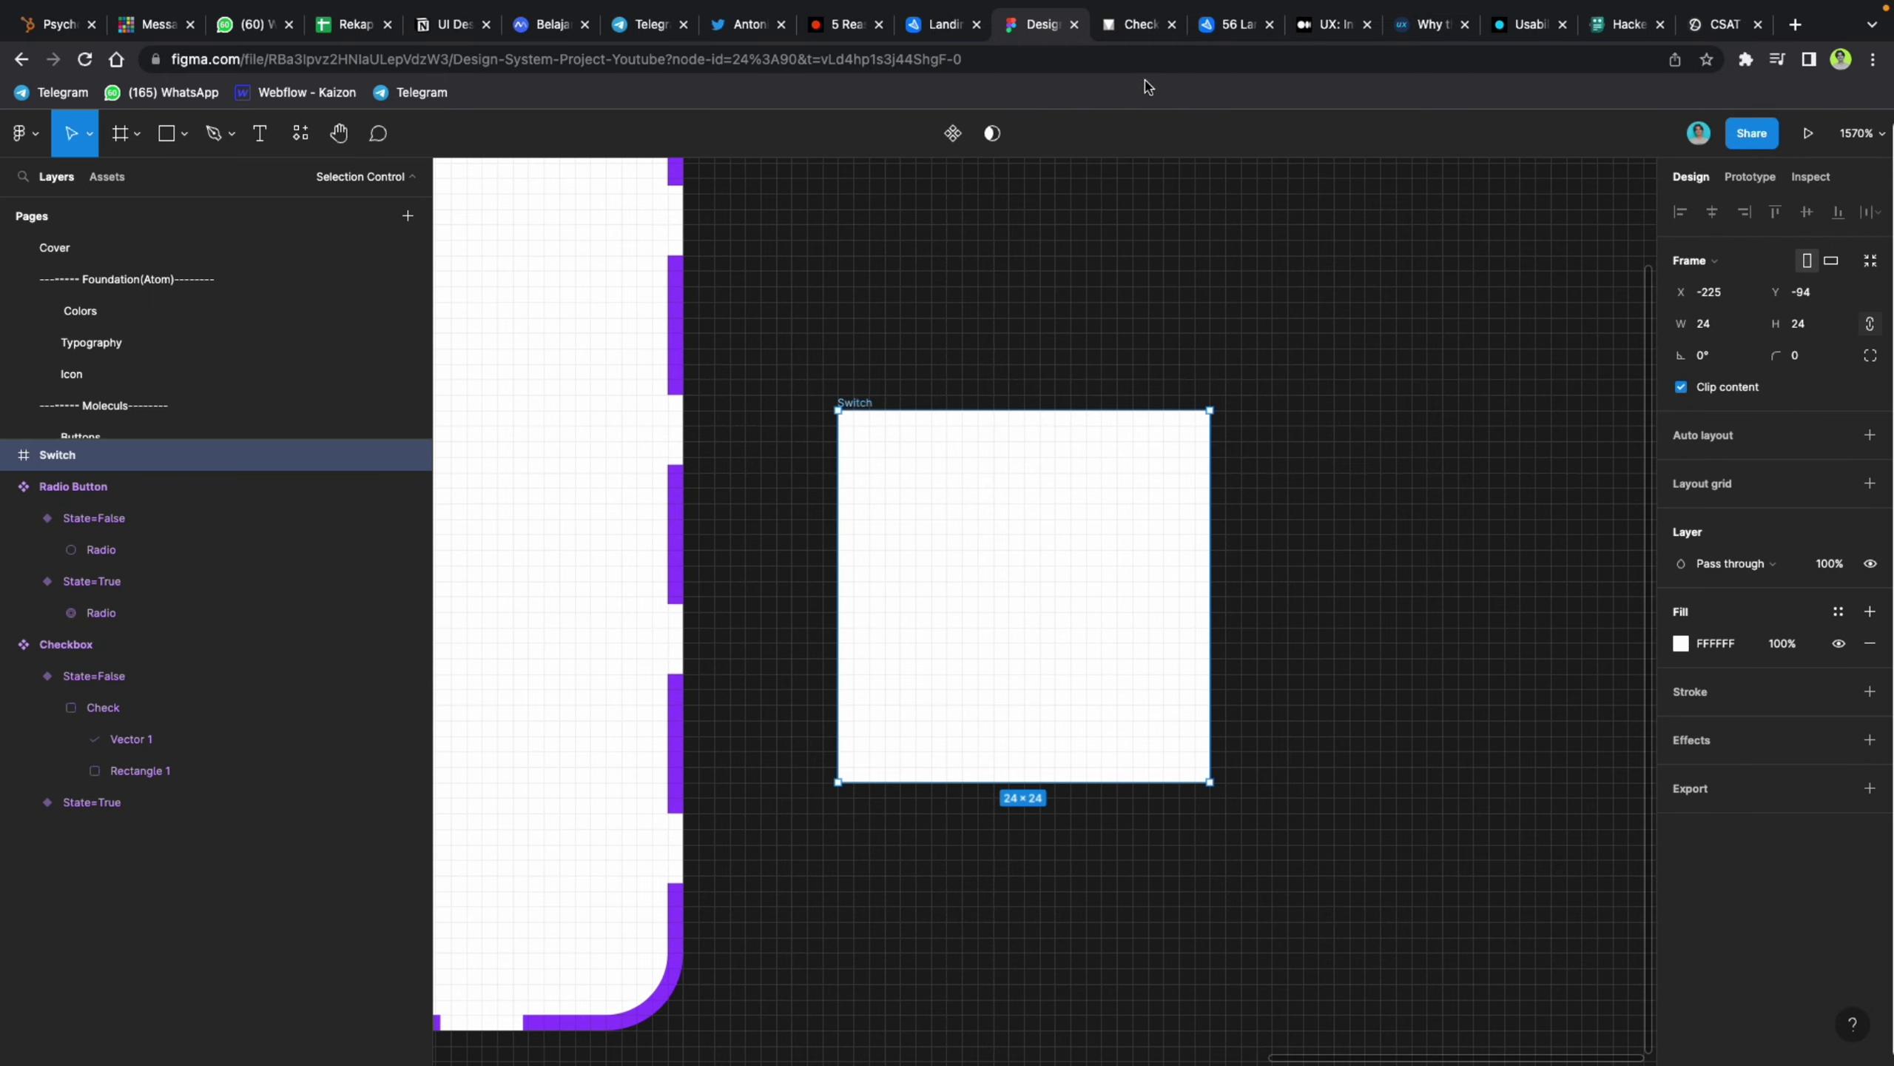
left_click(1143, 37)
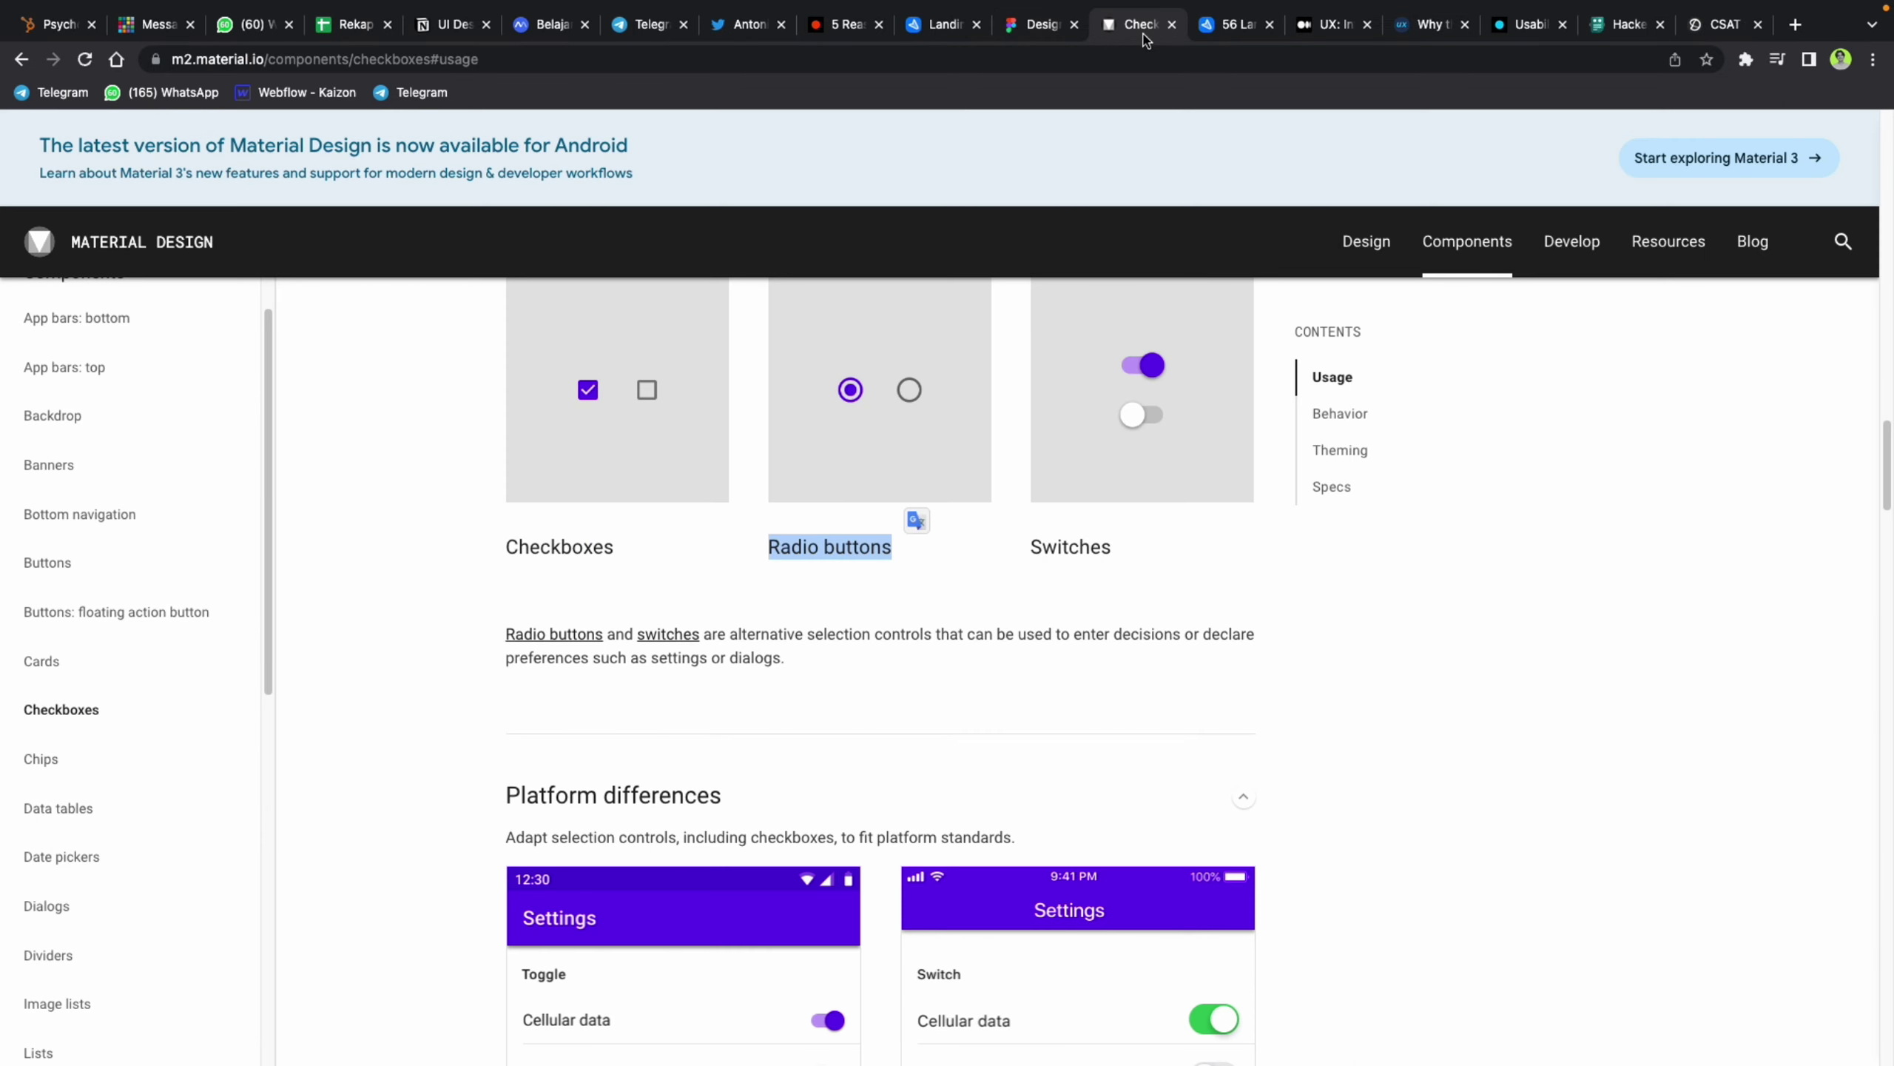
left_click(1048, 33)
left_click(1840, 330)
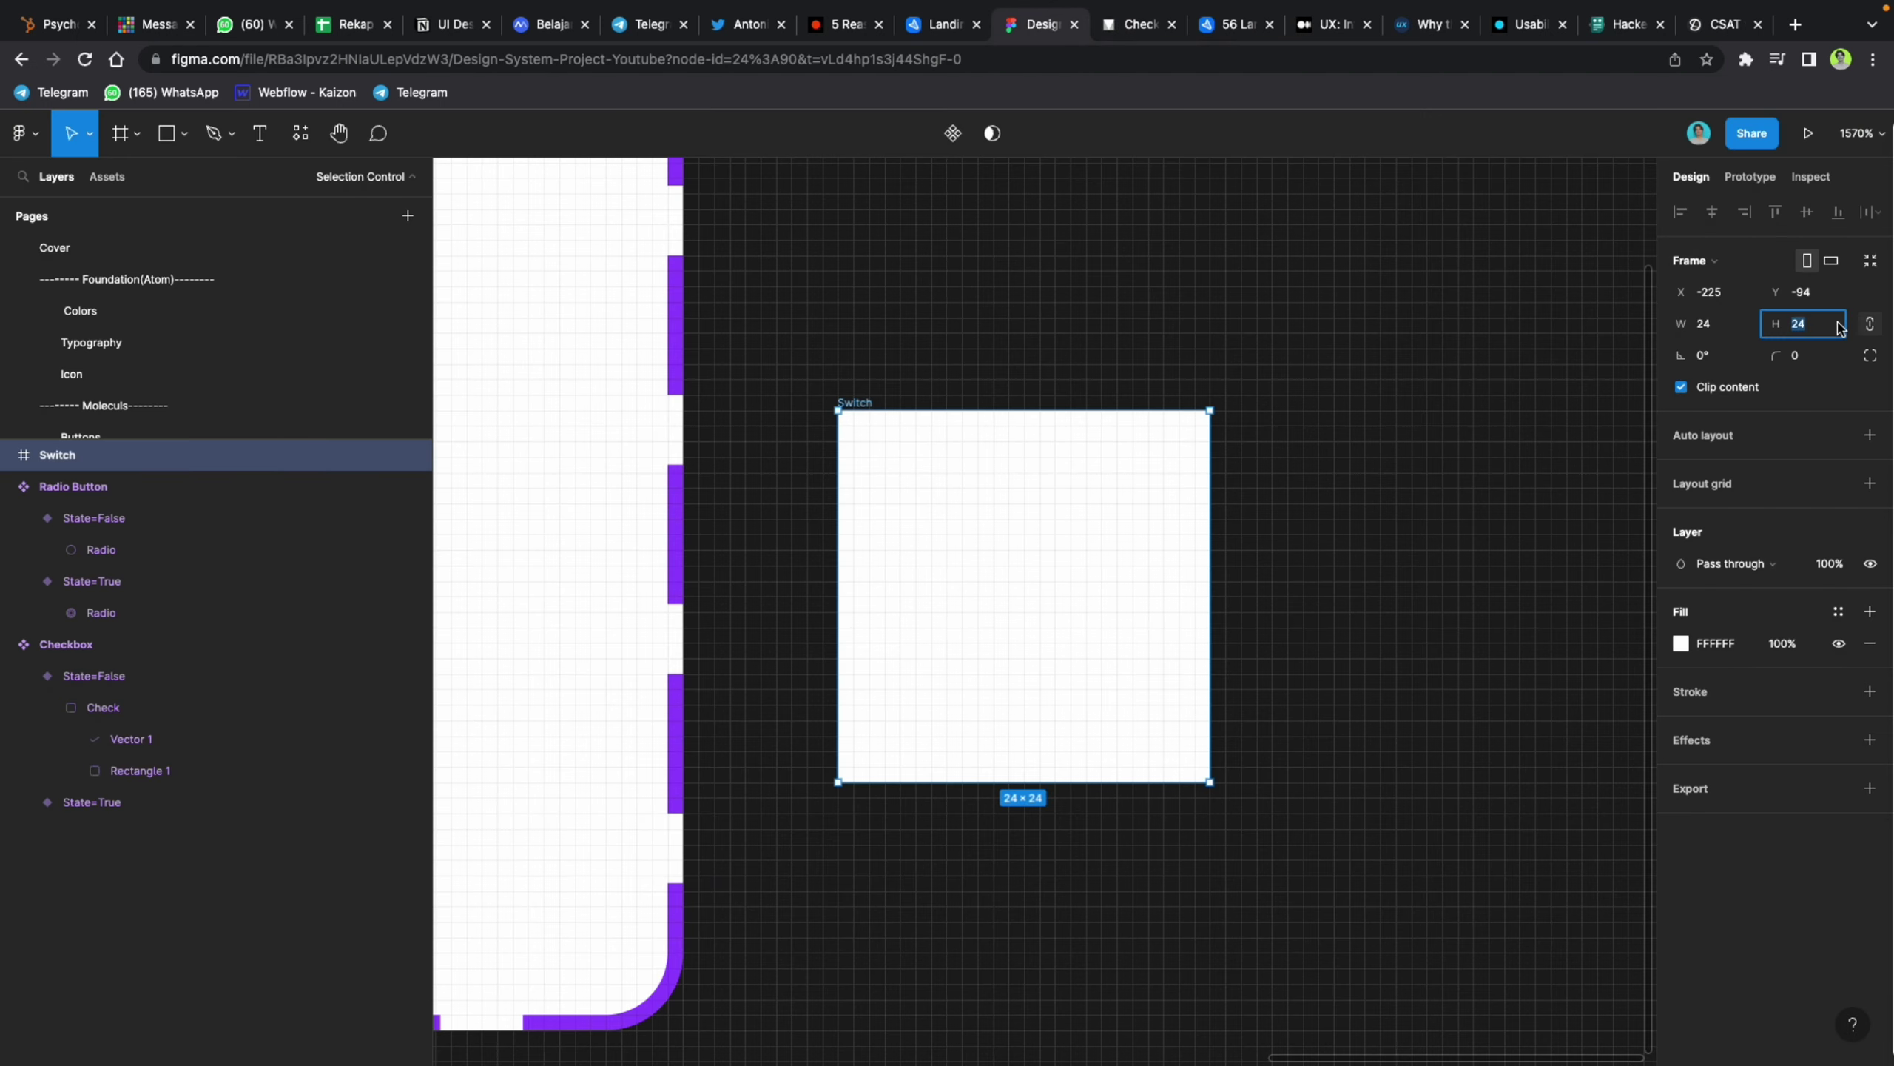
key("Return")
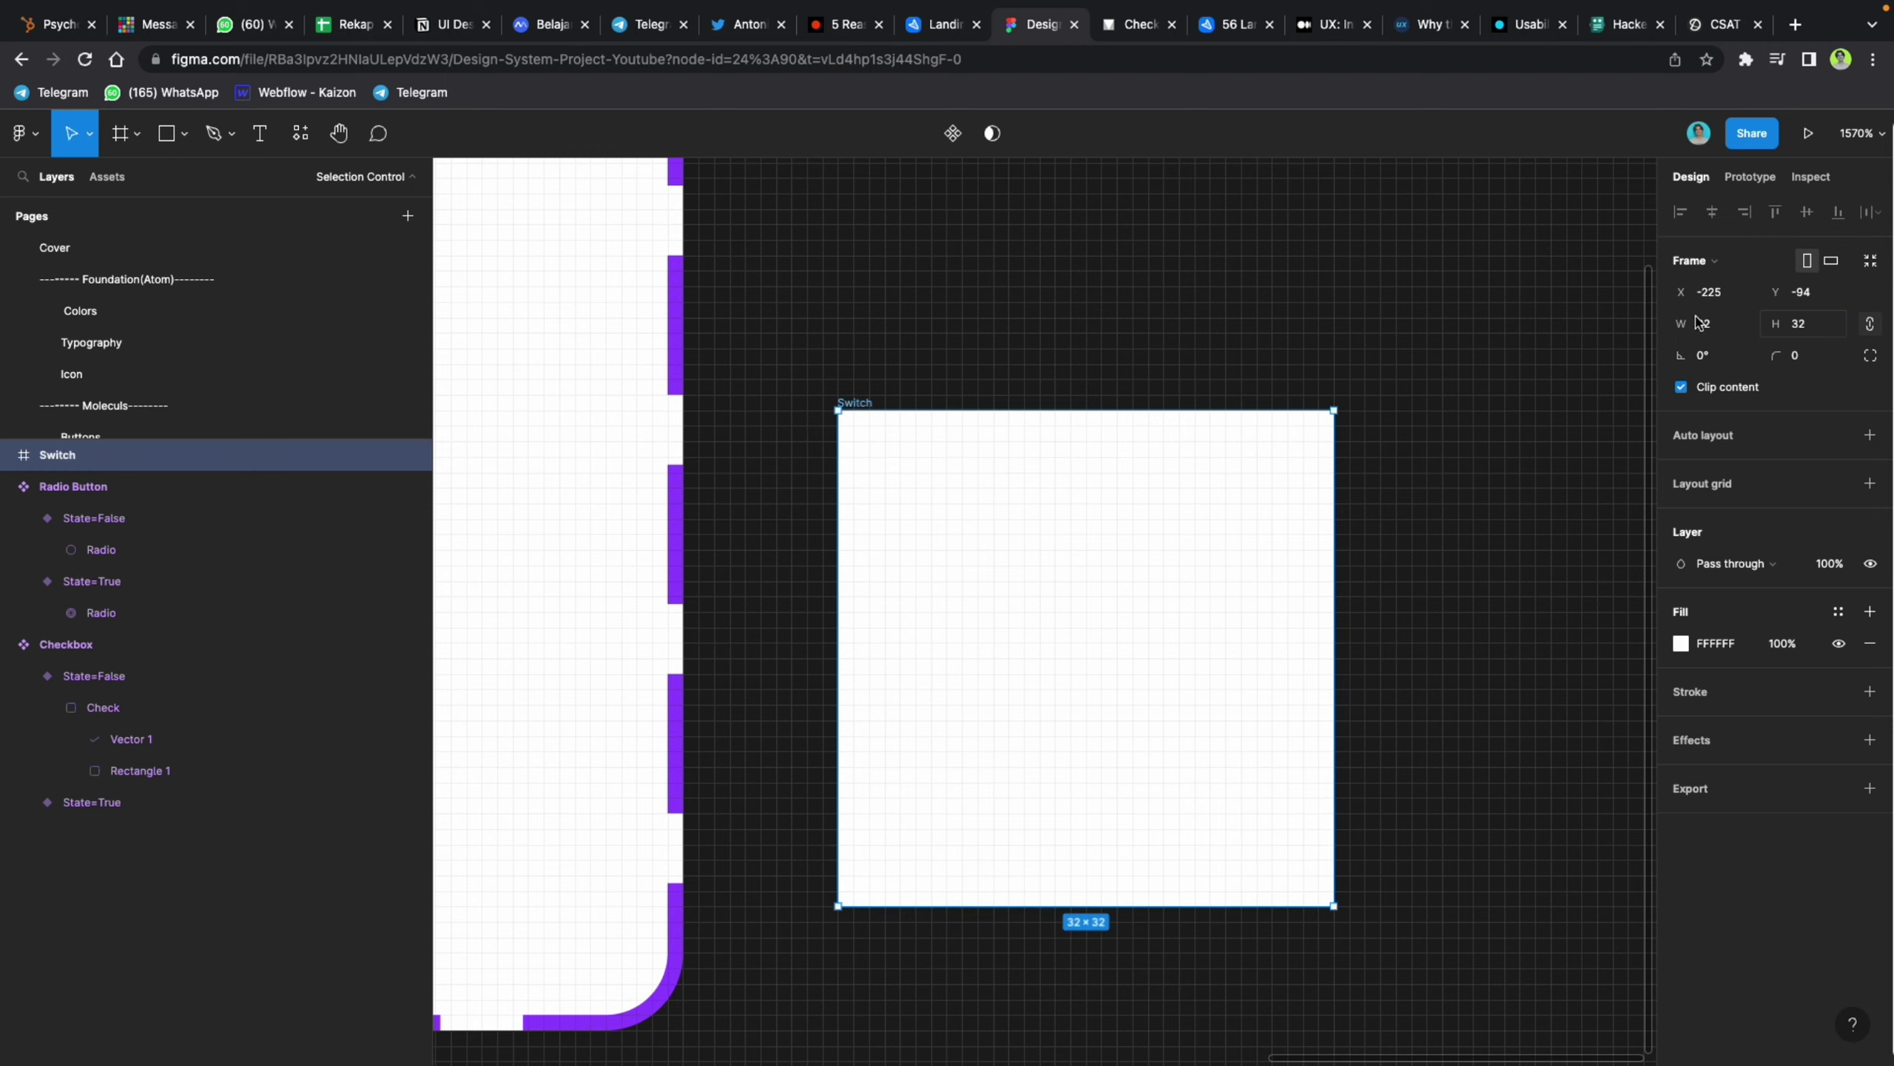
scroll(1099, 339, "down", 5)
left_click_drag(1095, 487, 1102, 457)
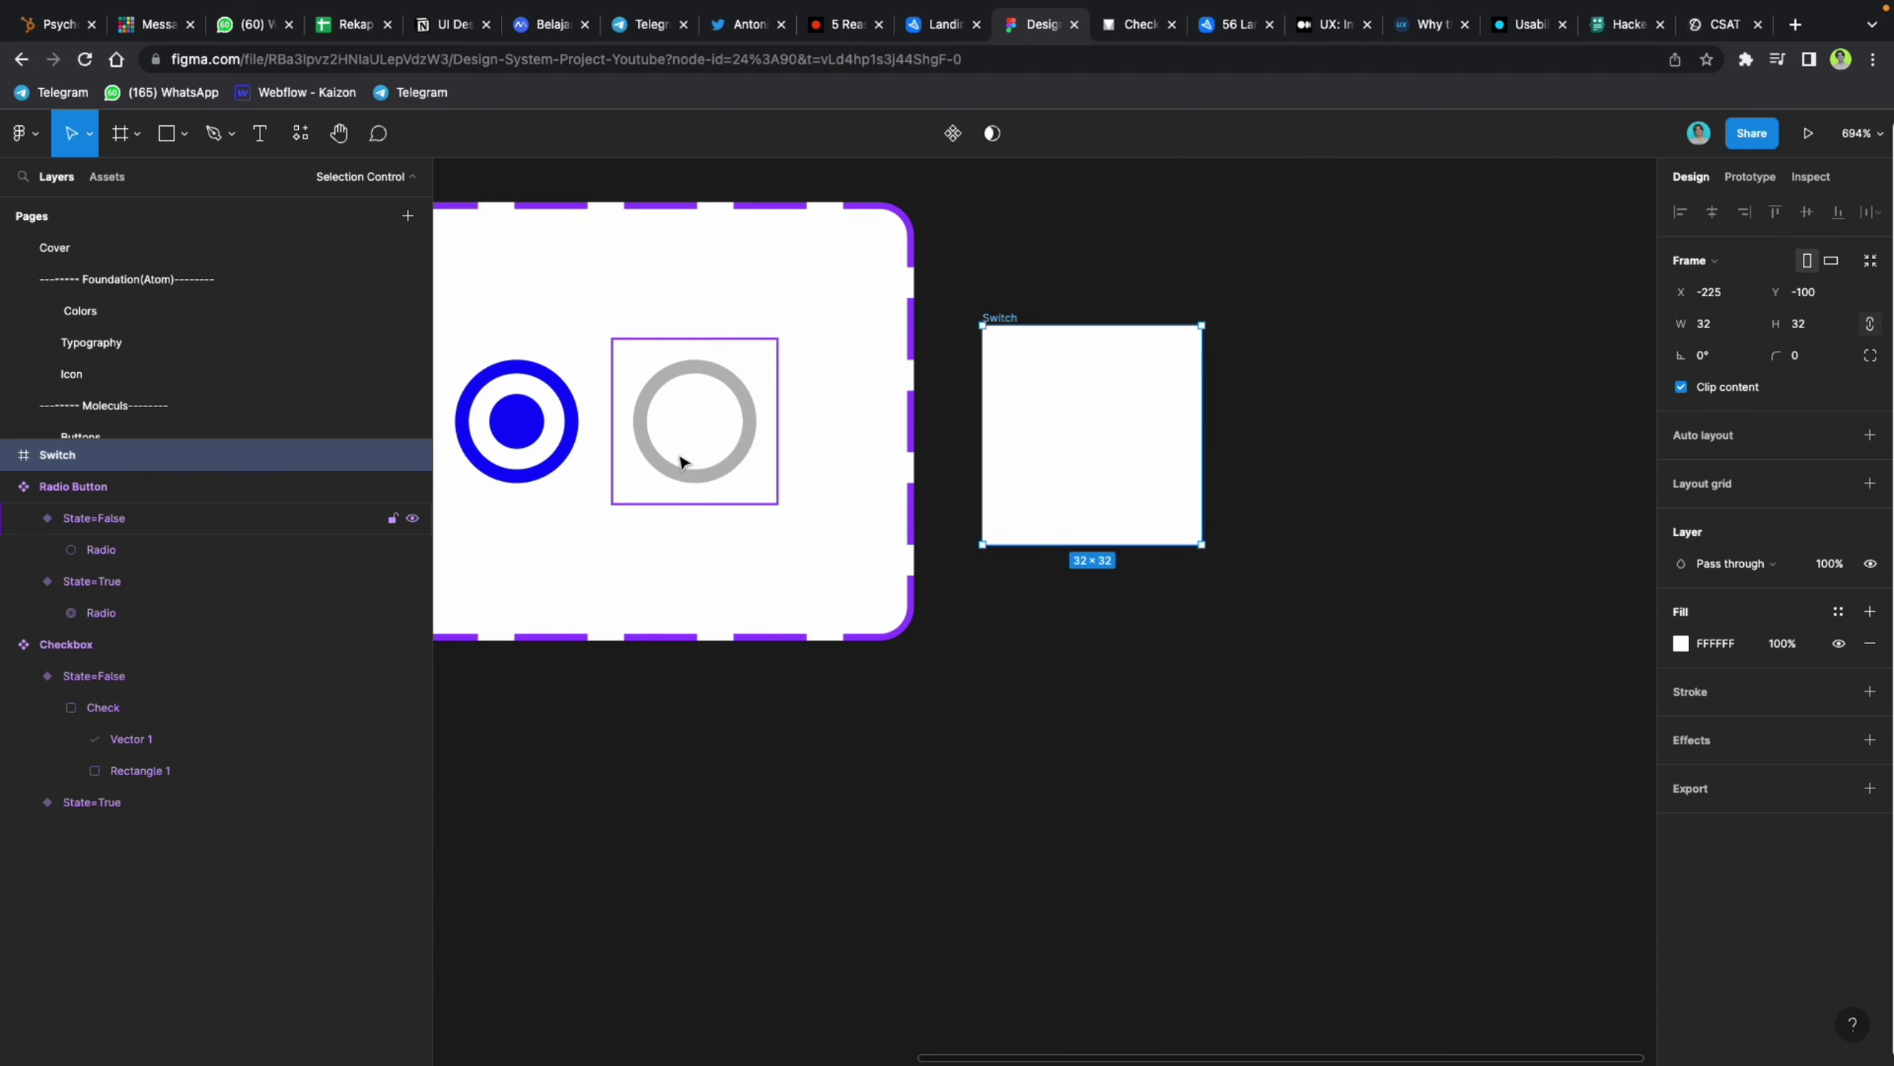
Step: Examine the sizes of the radio button variants and the selected Radio shape against the Material Design switch example
left_click(697, 386)
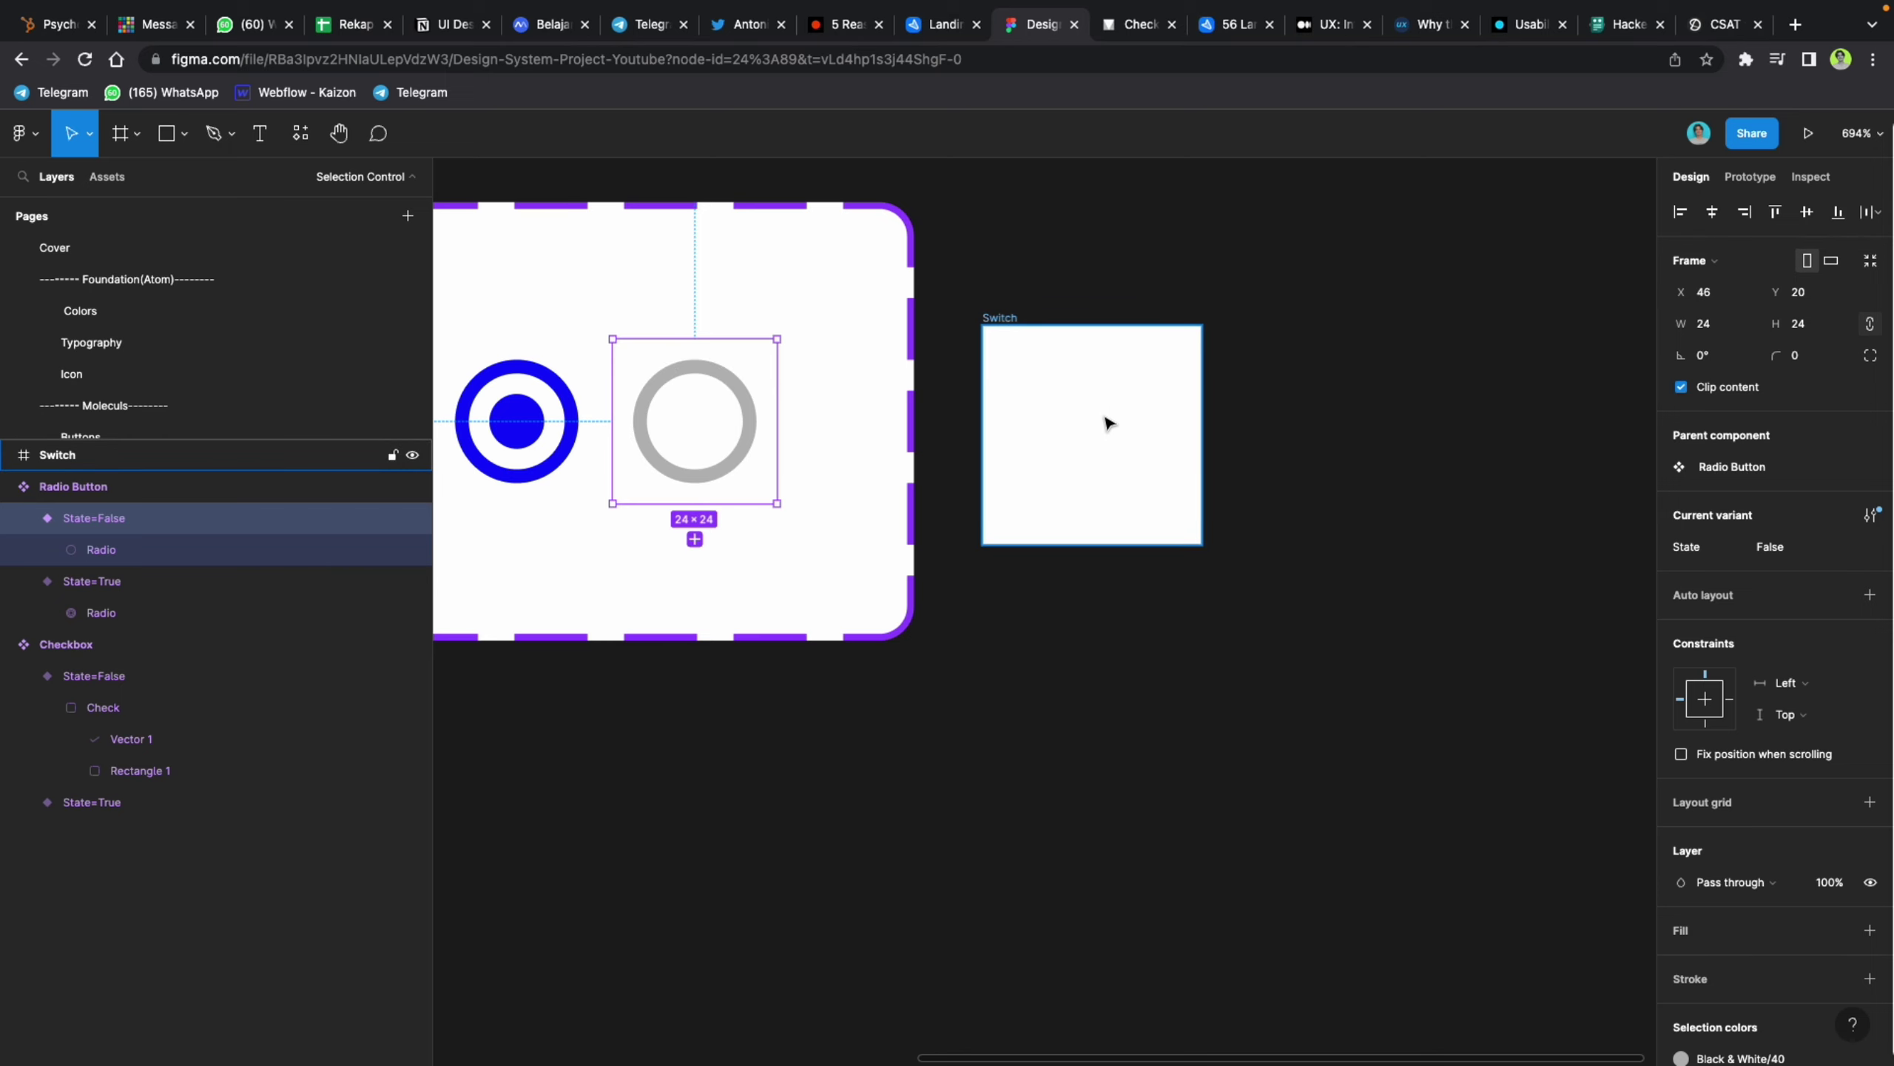
left_click(1127, 29)
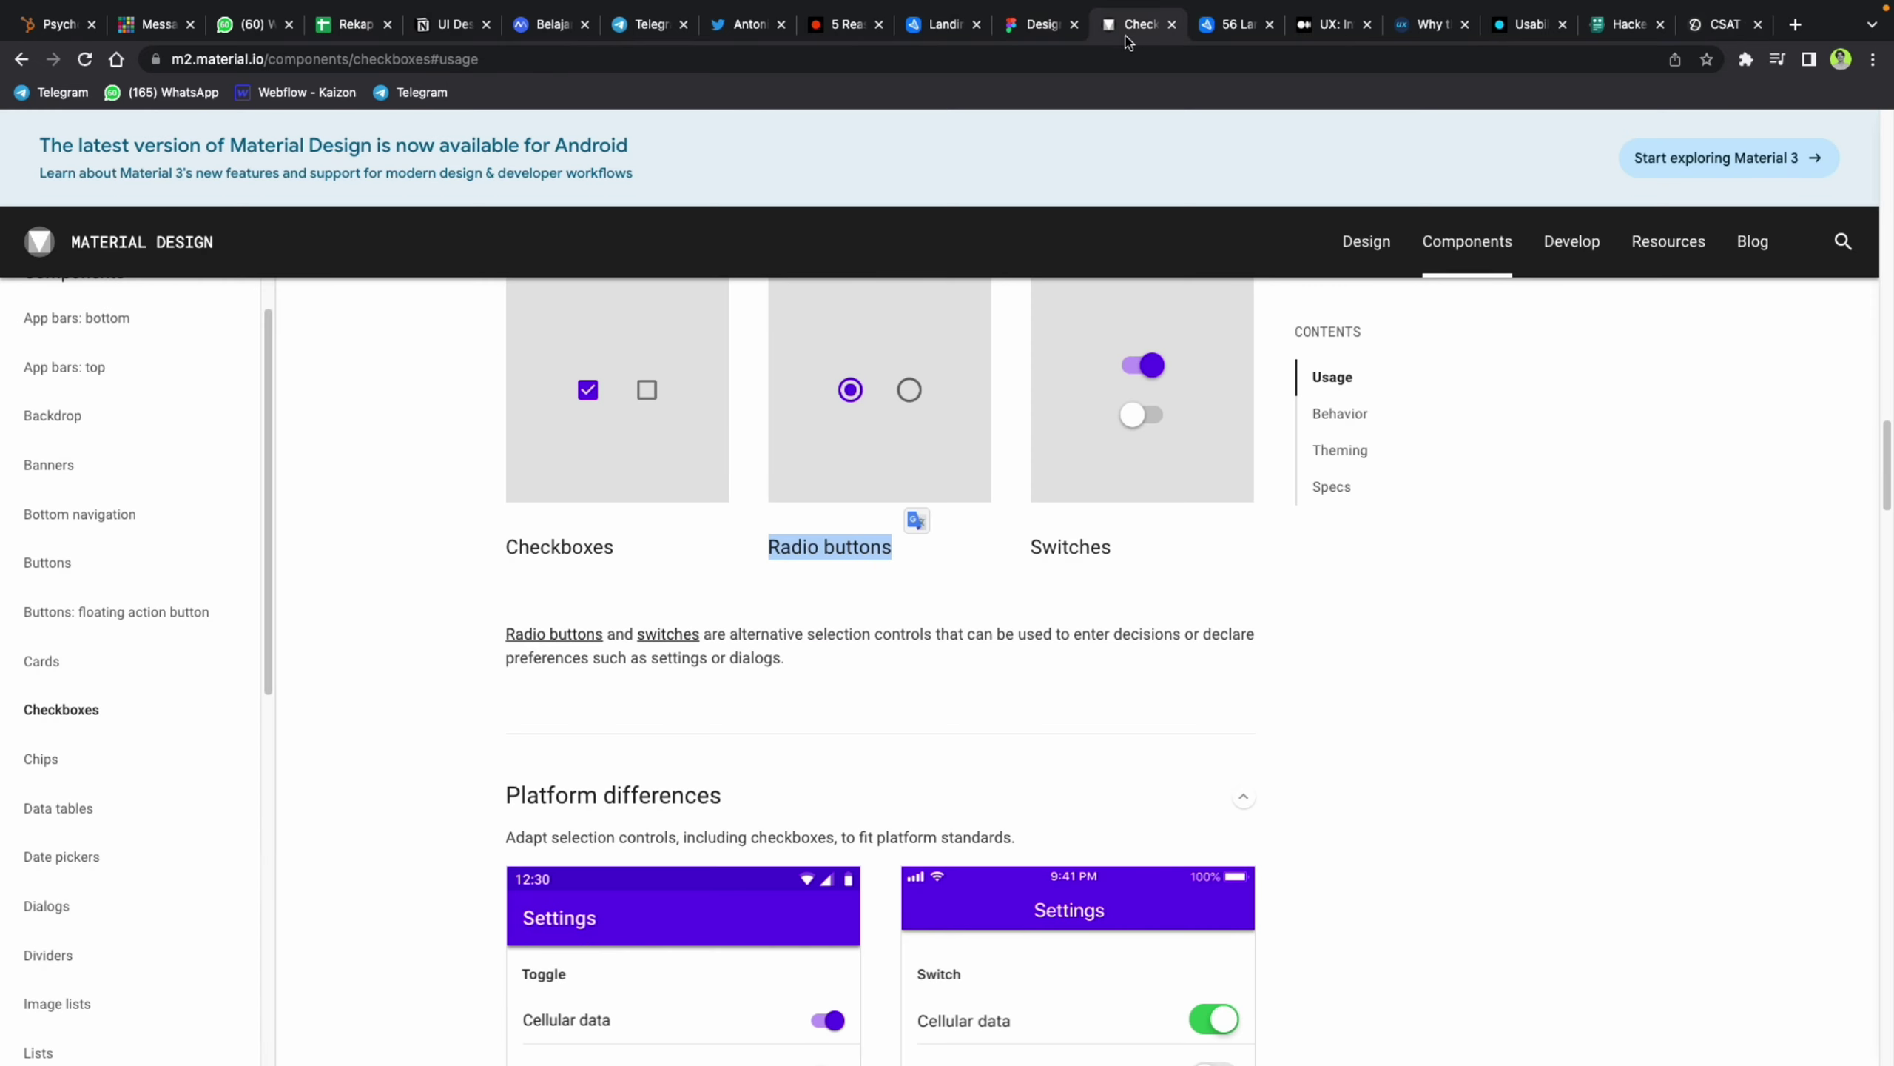
left_click(1048, 29)
left_click(561, 427)
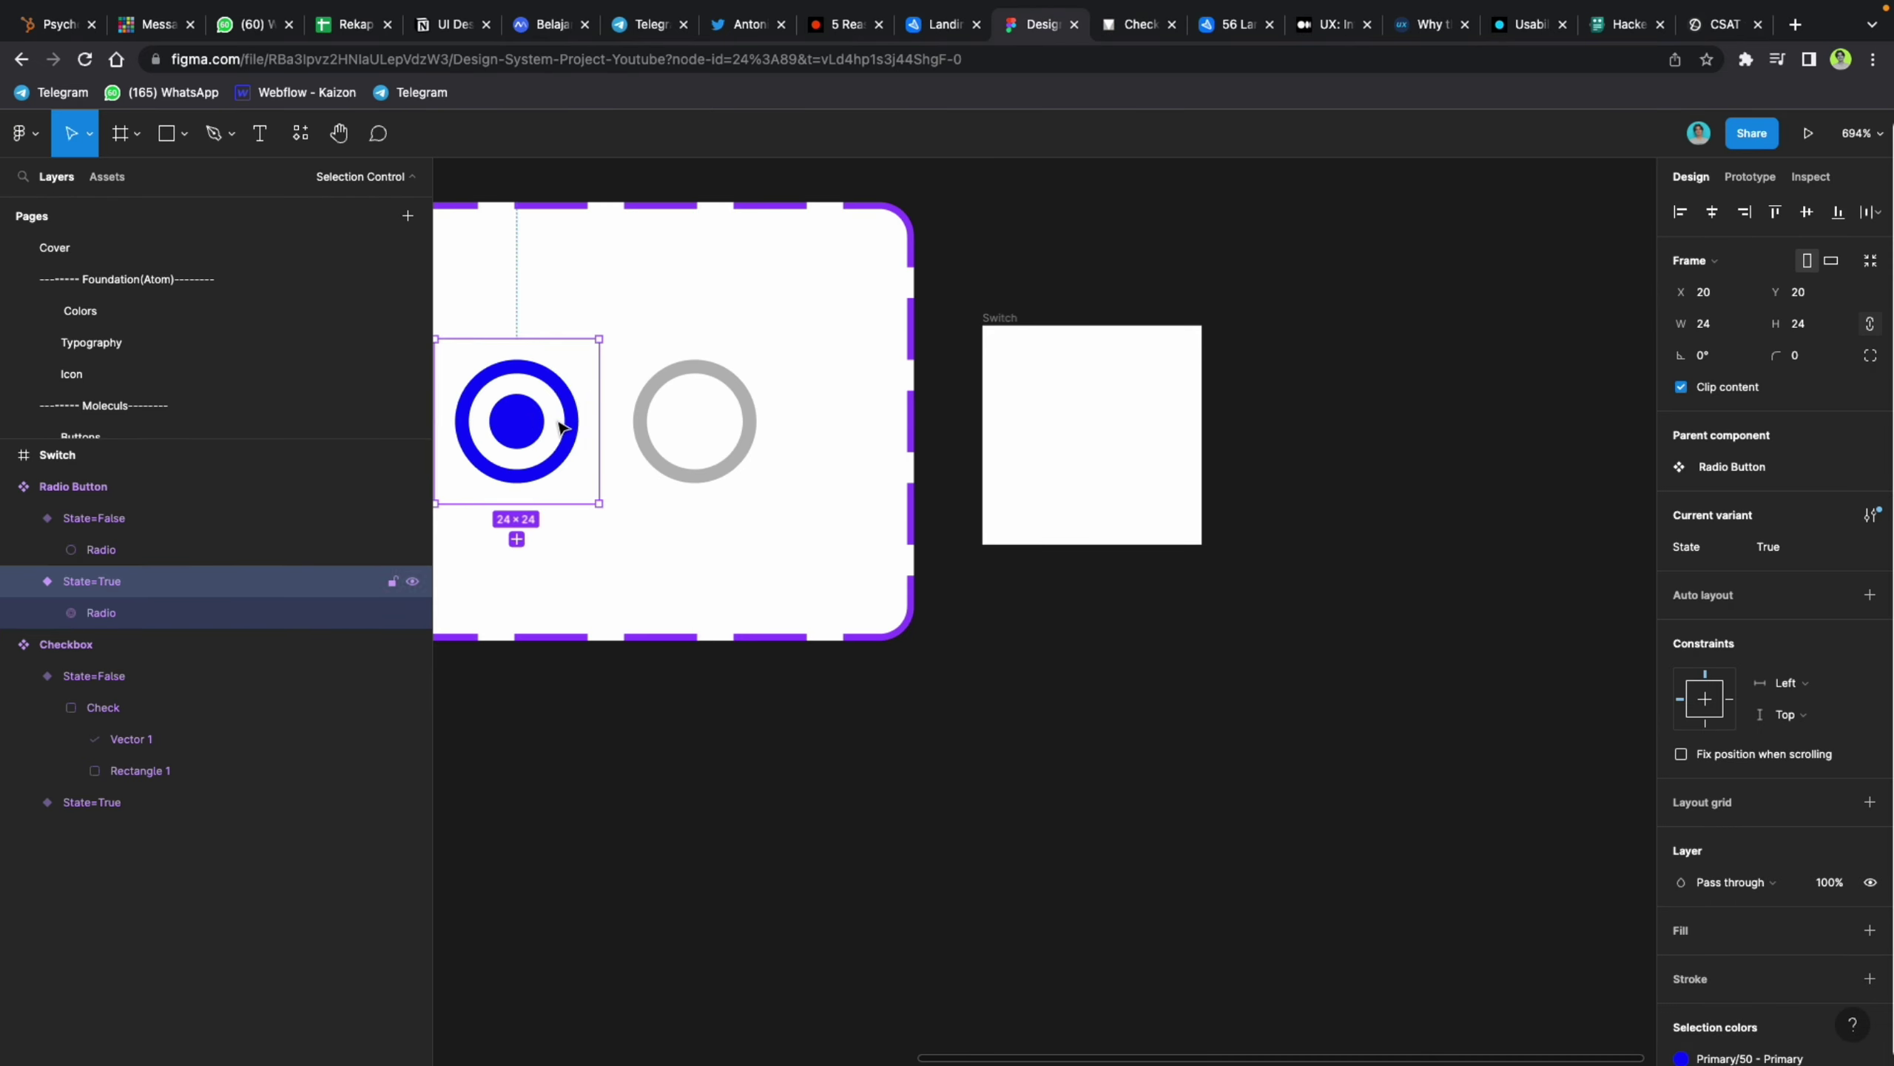
double_click(561, 403)
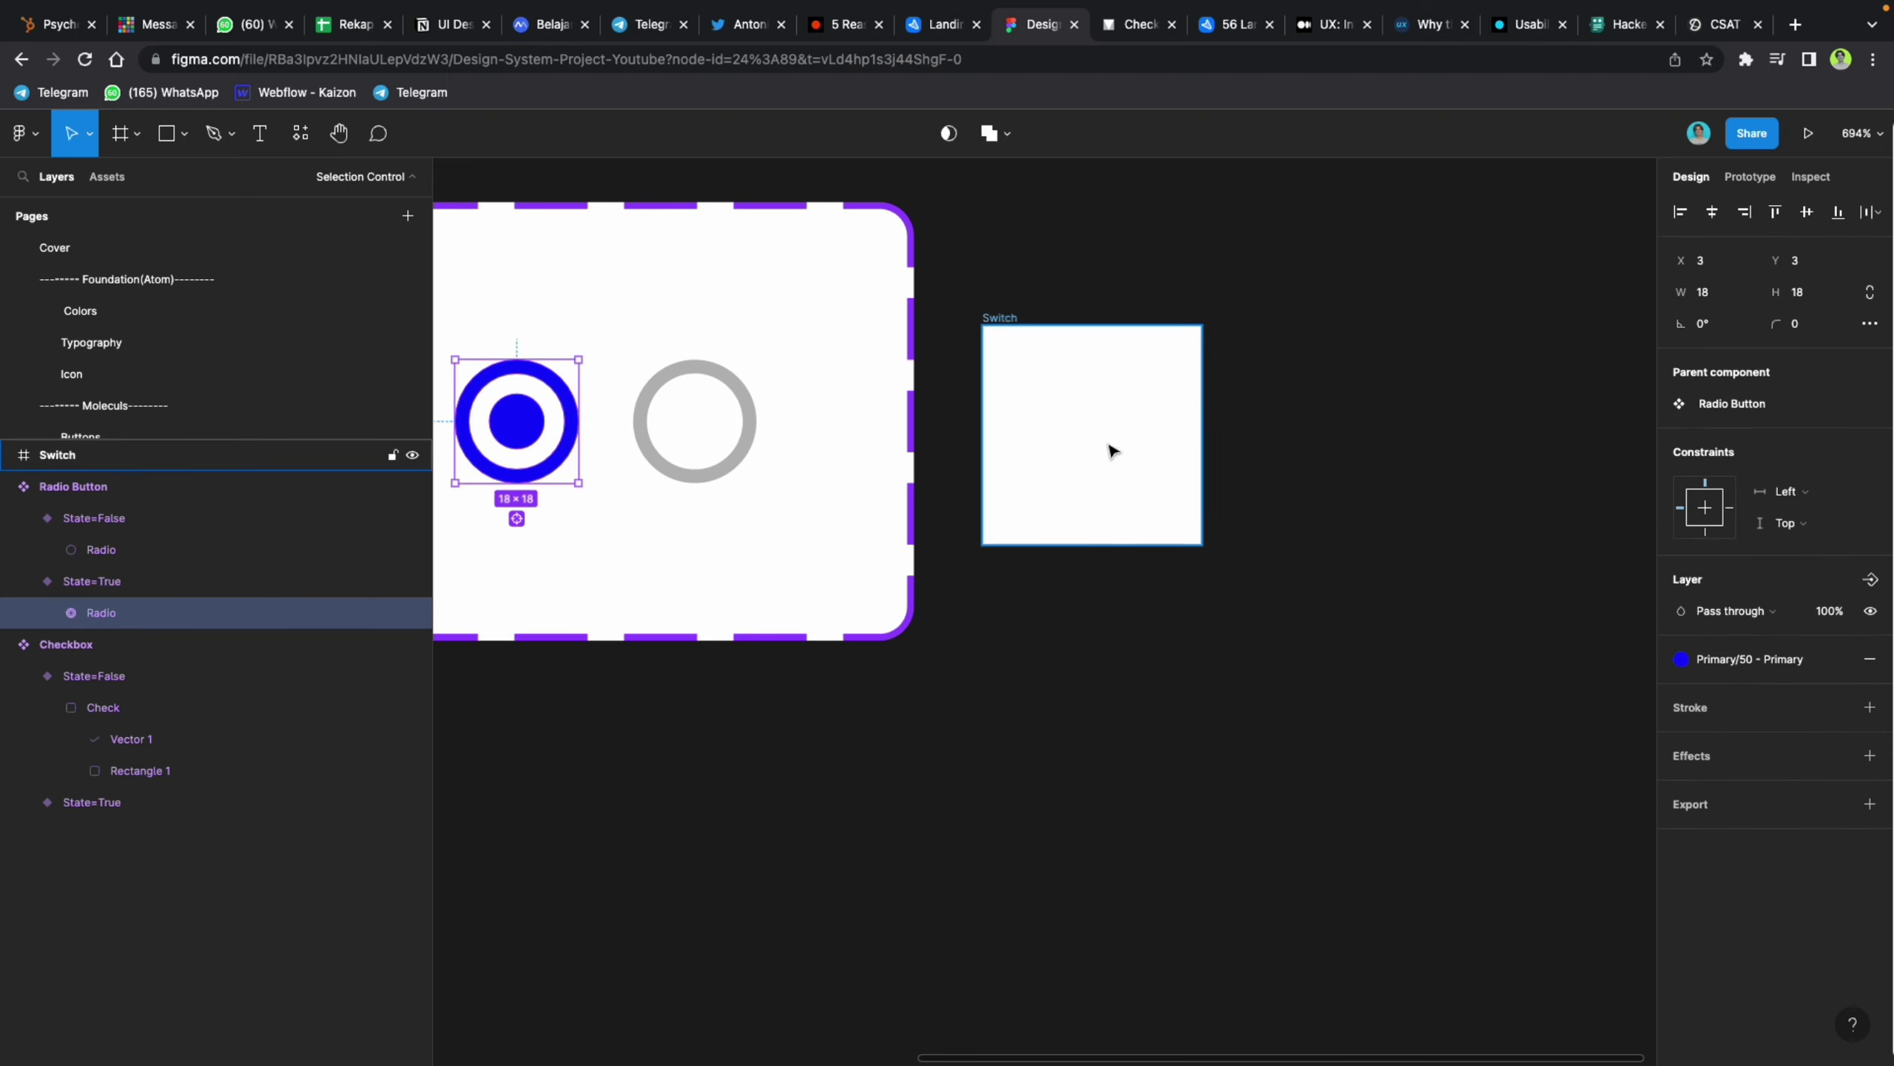
Step: Draw an 18 × 18 circle inside the Switch frame, shifted slightly upward, and check it against the Material Design switch example
left_click(1112, 451)
key("o")
left_click_drag(1084, 402, 1161, 491)
left_click(1839, 302)
type("1")
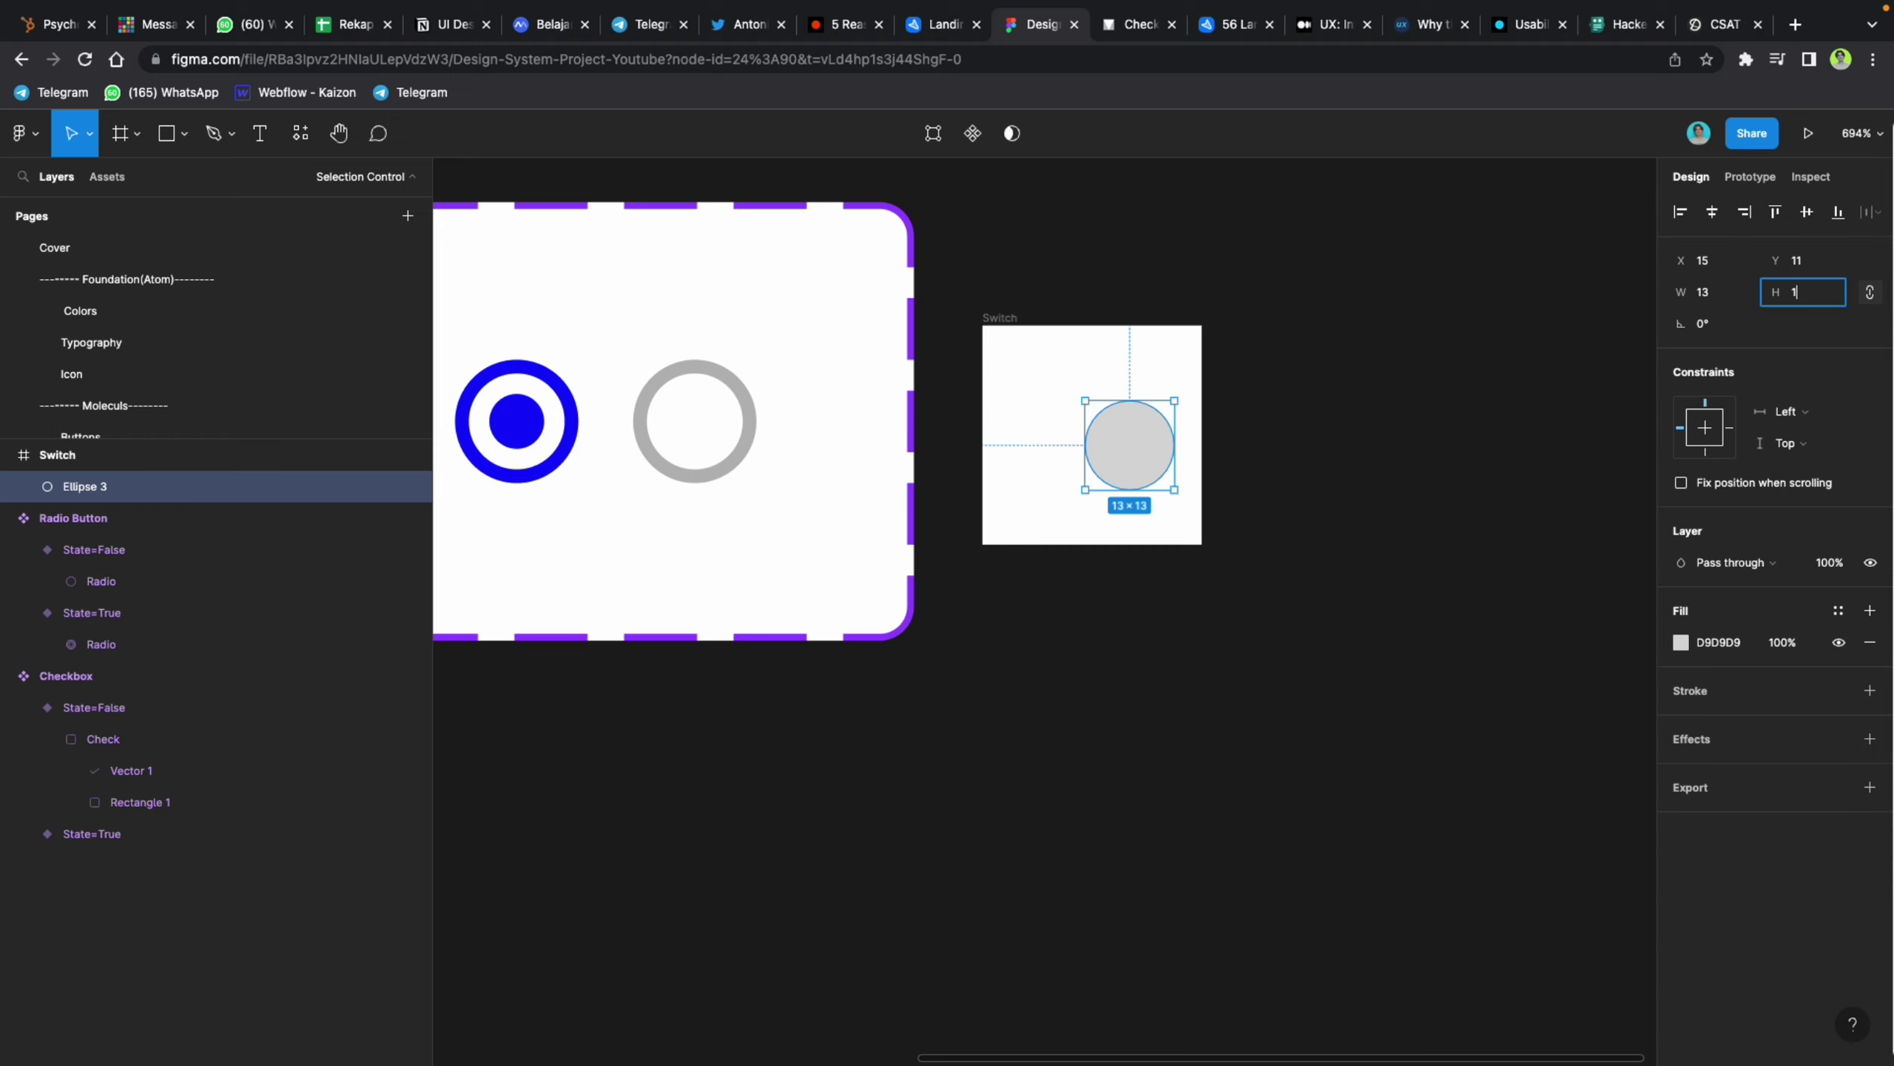
type("8")
key("Return")
left_click_drag(1133, 457, 1133, 429)
left_click(1133, 24)
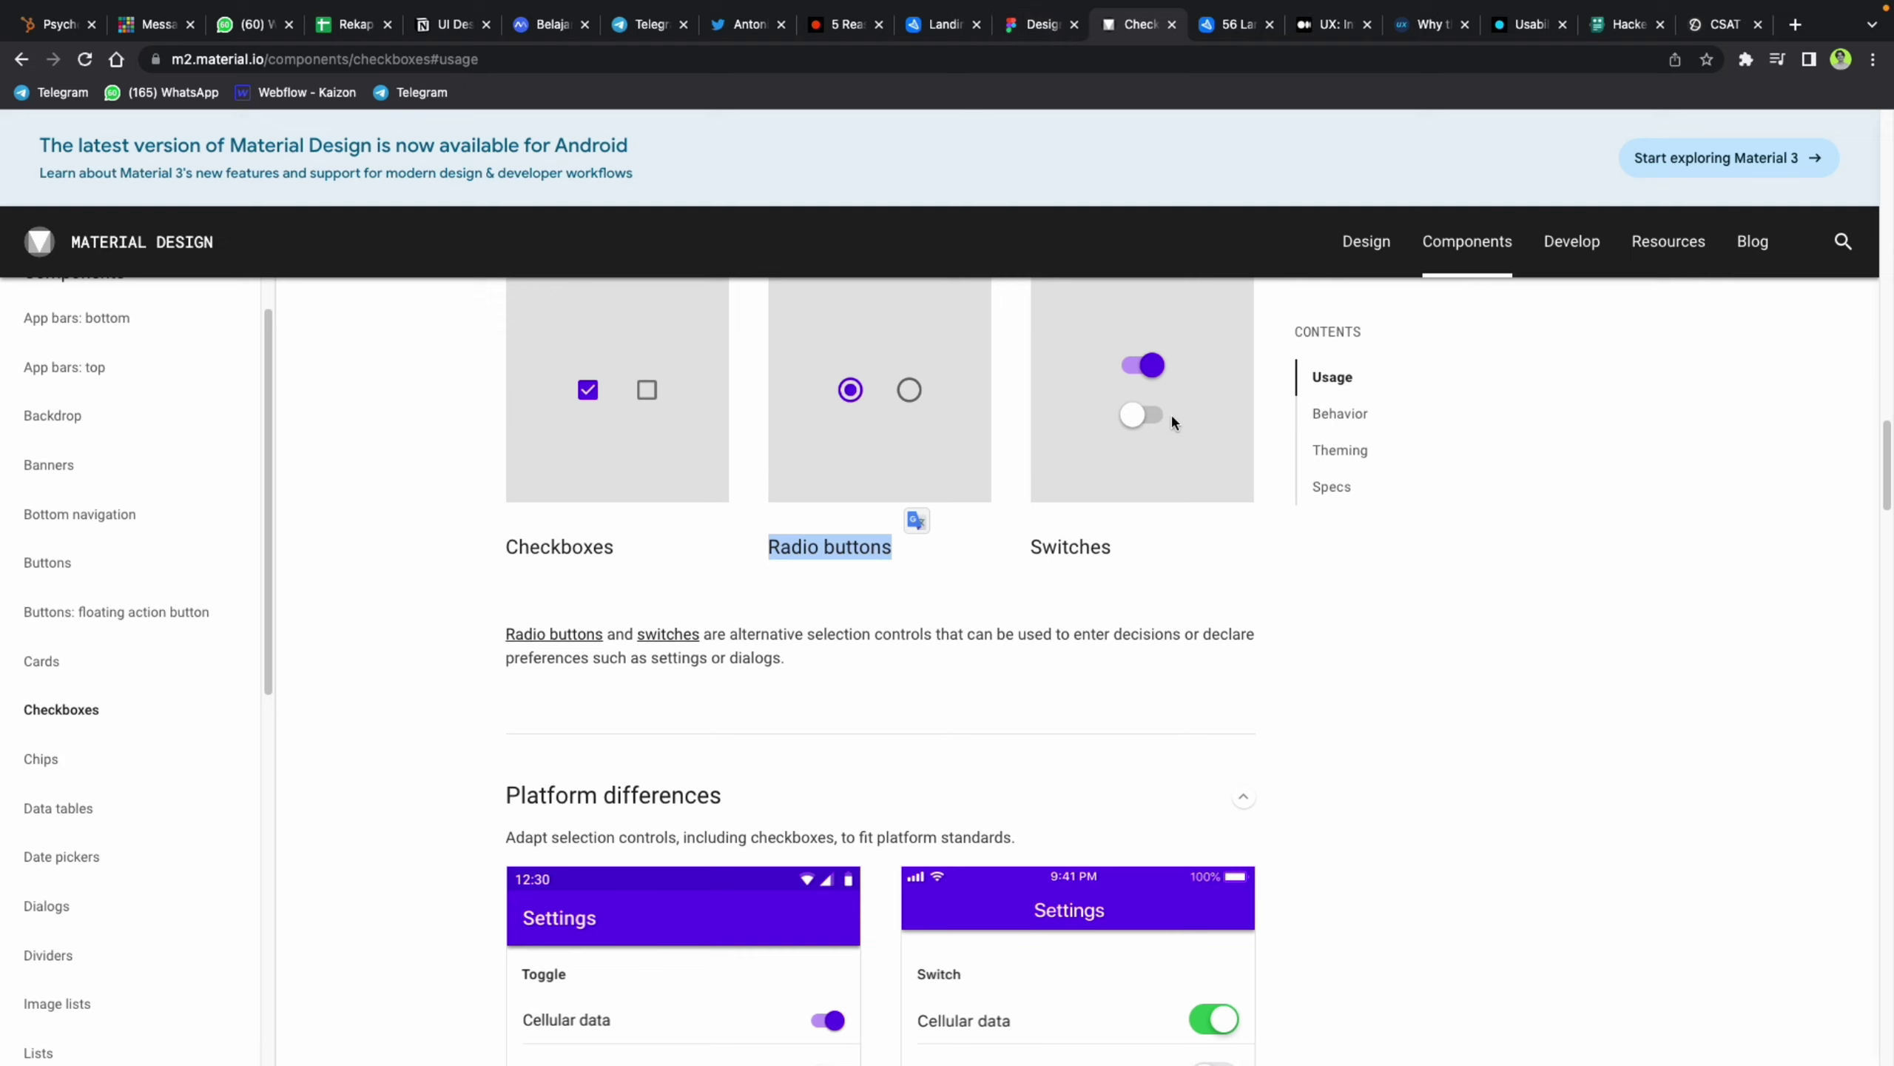
Step: Enlarge the Switch frame to 42 × 42 and move the circle inside it to X 21, Y 11
left_click(1046, 28)
left_click(1016, 319)
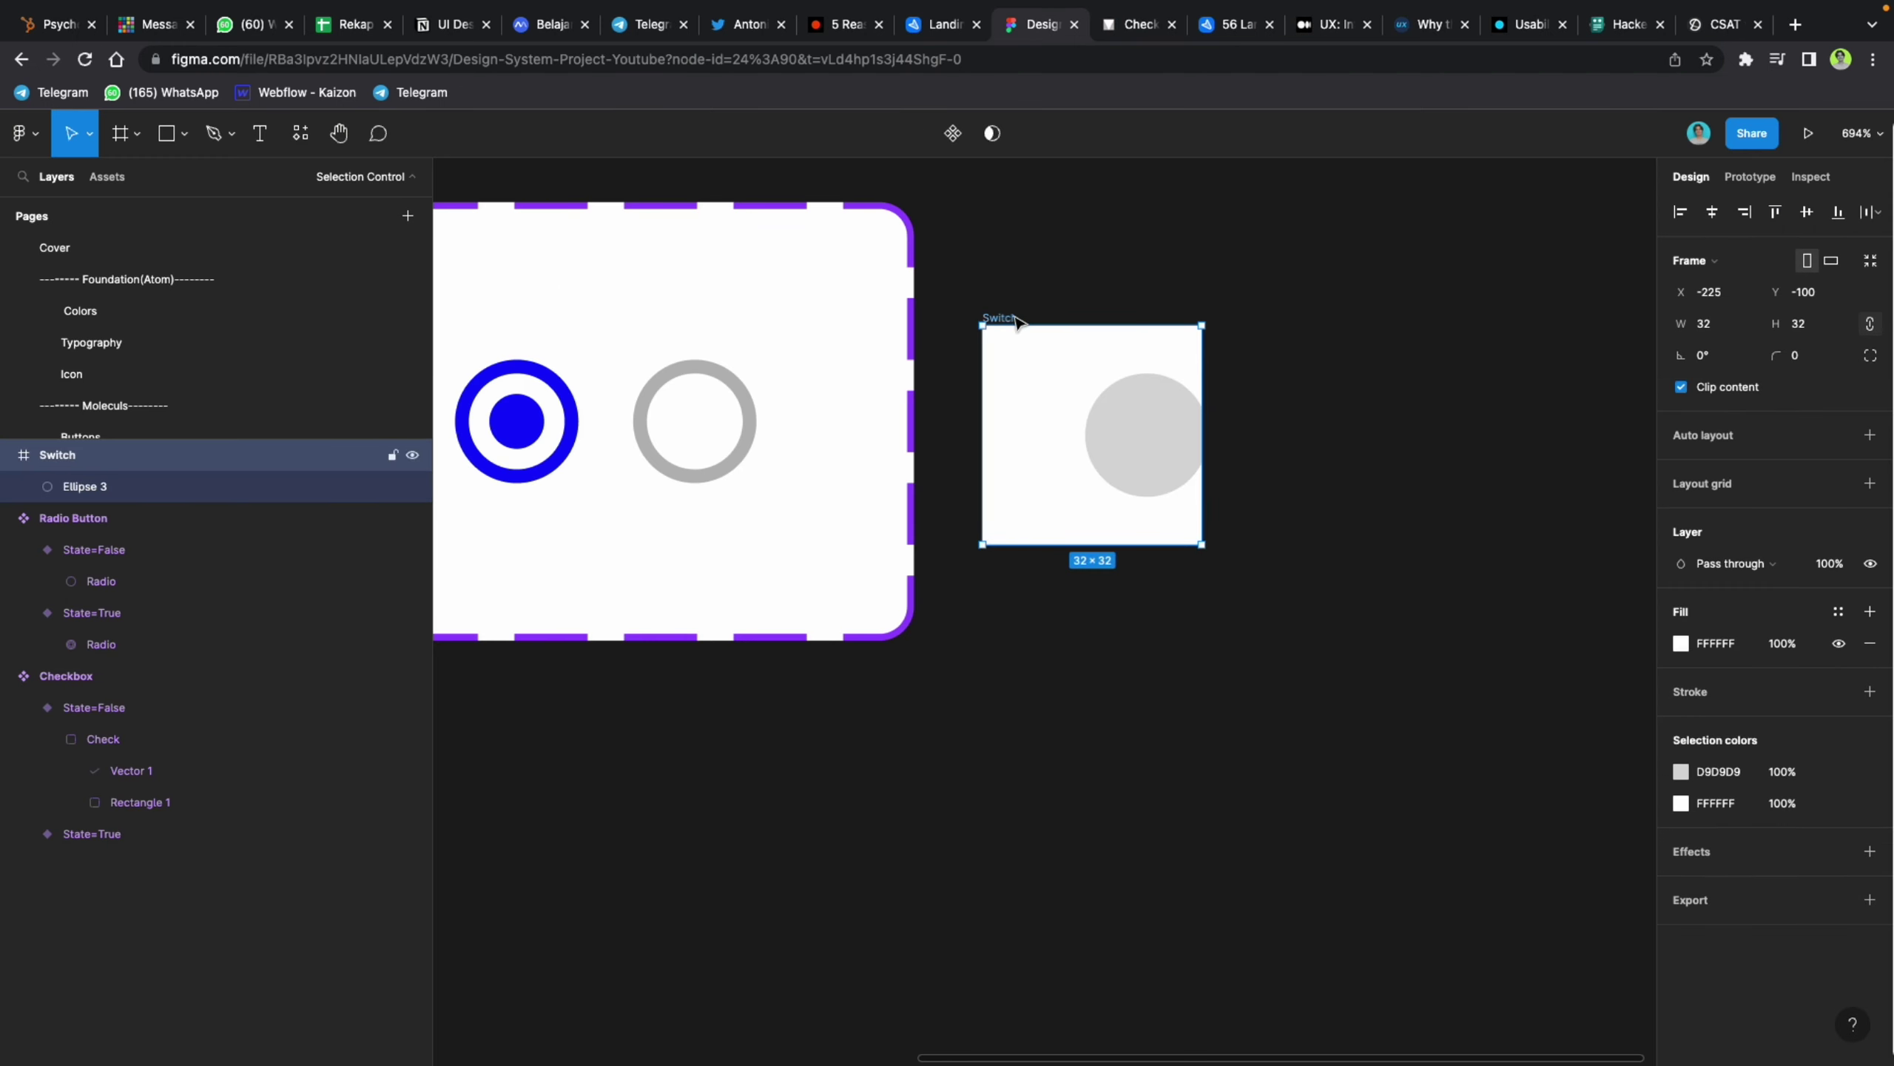
left_click(1829, 336)
type("42")
key("Return")
left_click(1162, 447)
left_click_drag(1162, 447, 1202, 468)
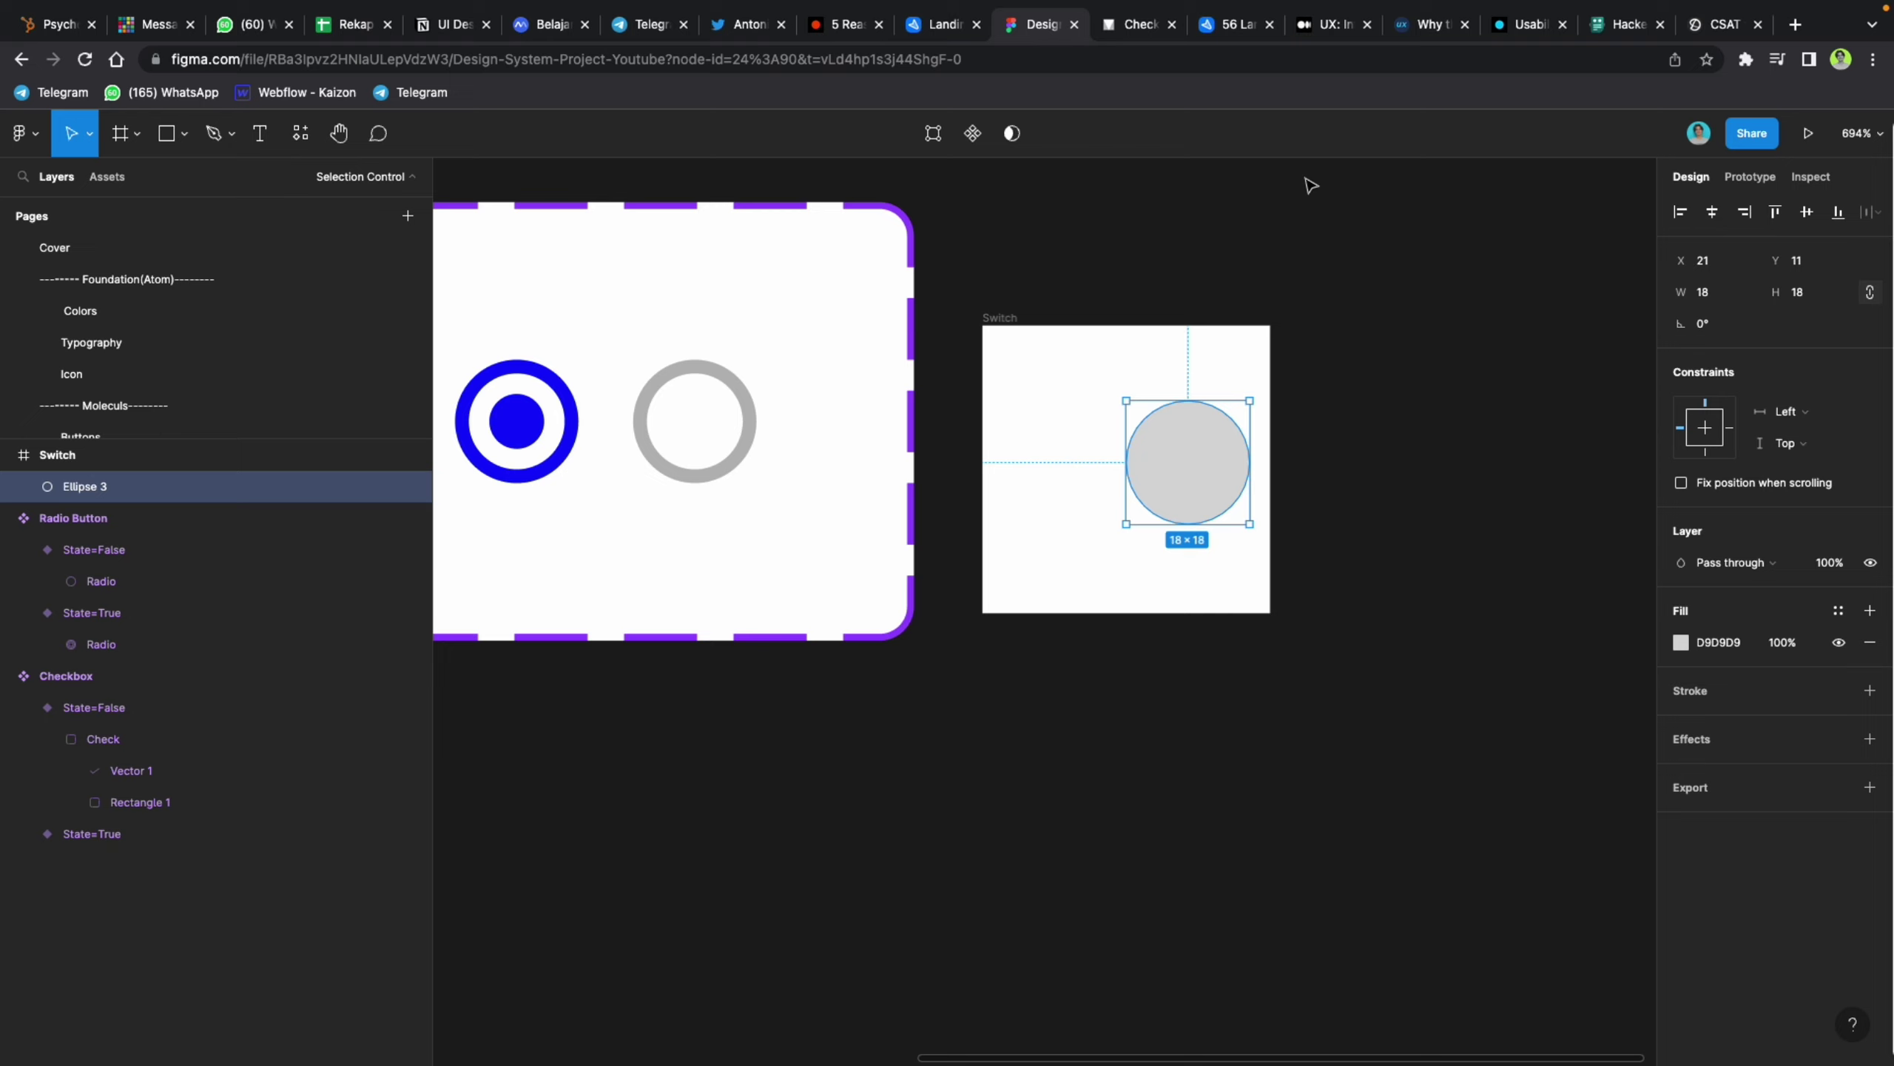
Step: Check the Material Design switch example and fill the circle with the Primary/50 - Primary colour style
left_click(1138, 25)
left_click(1043, 26)
left_click(1838, 609)
scroll(1779, 742, "down", 10)
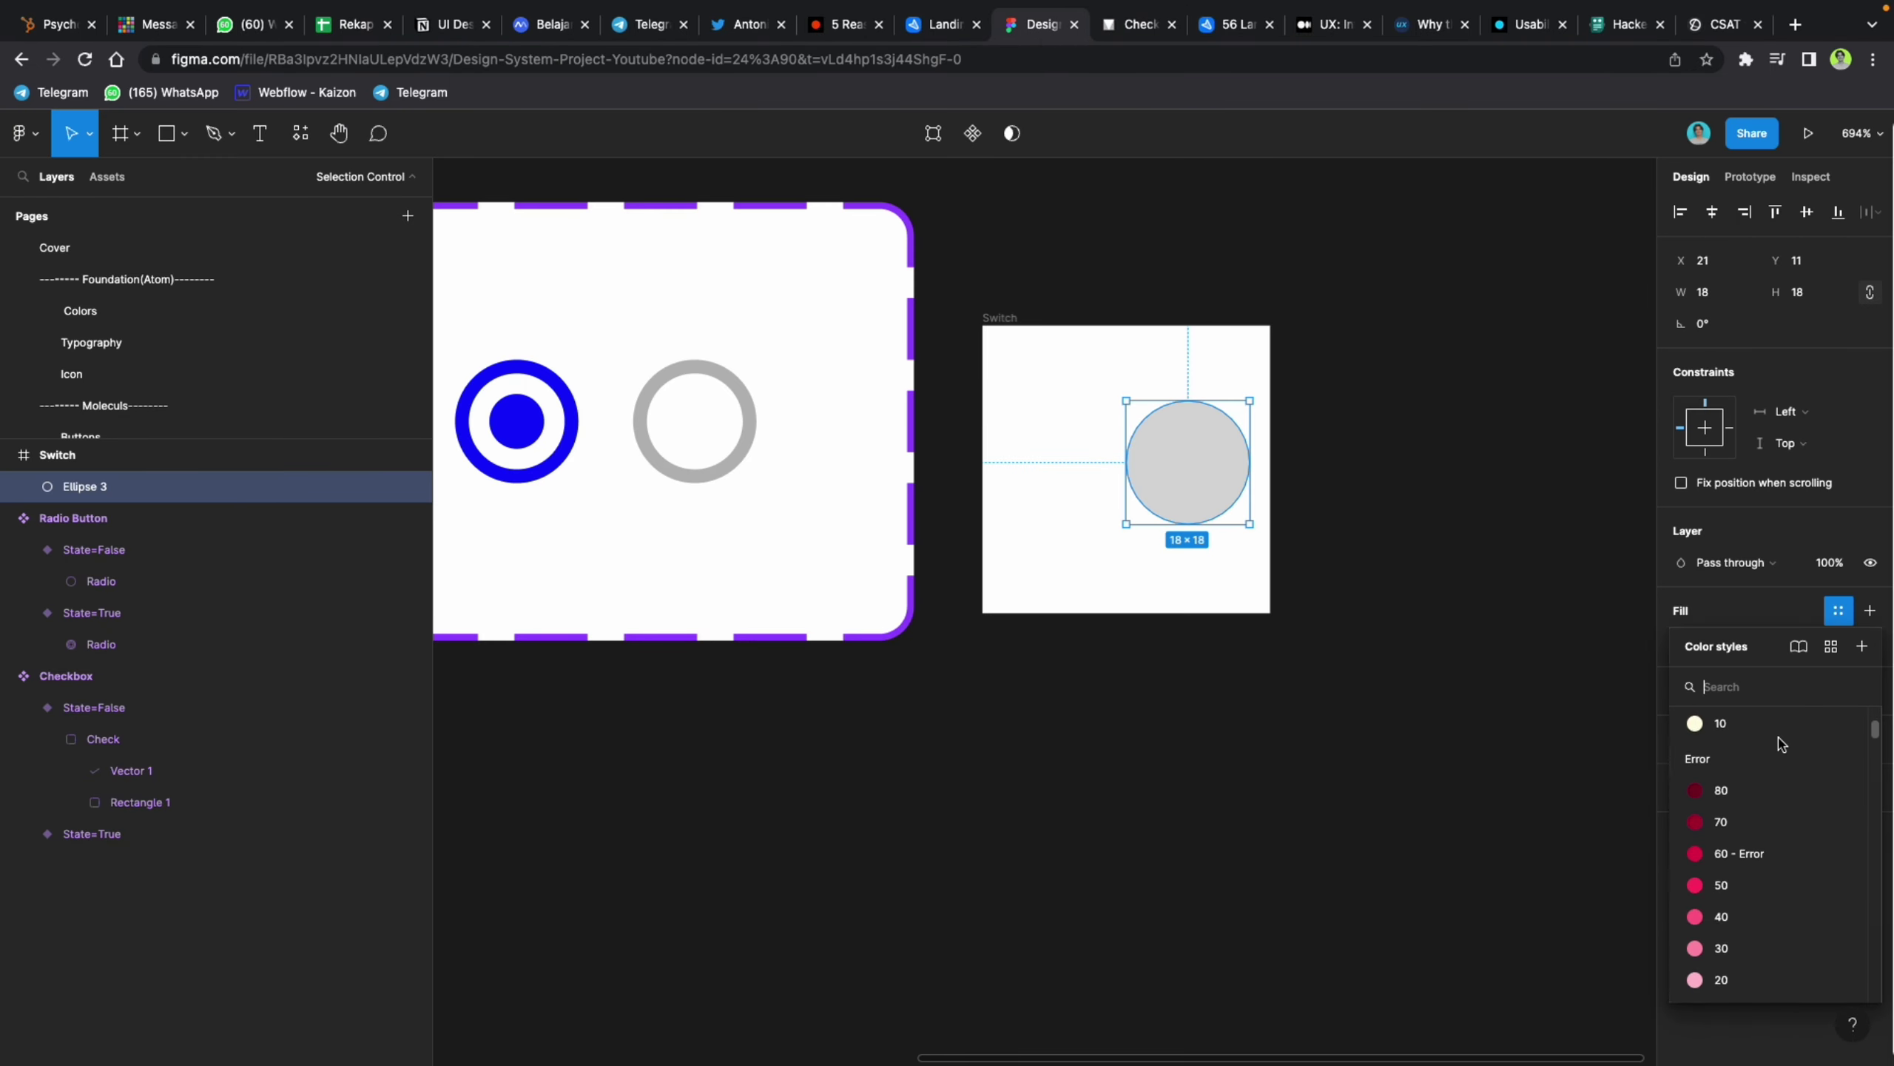
left_click(1747, 976)
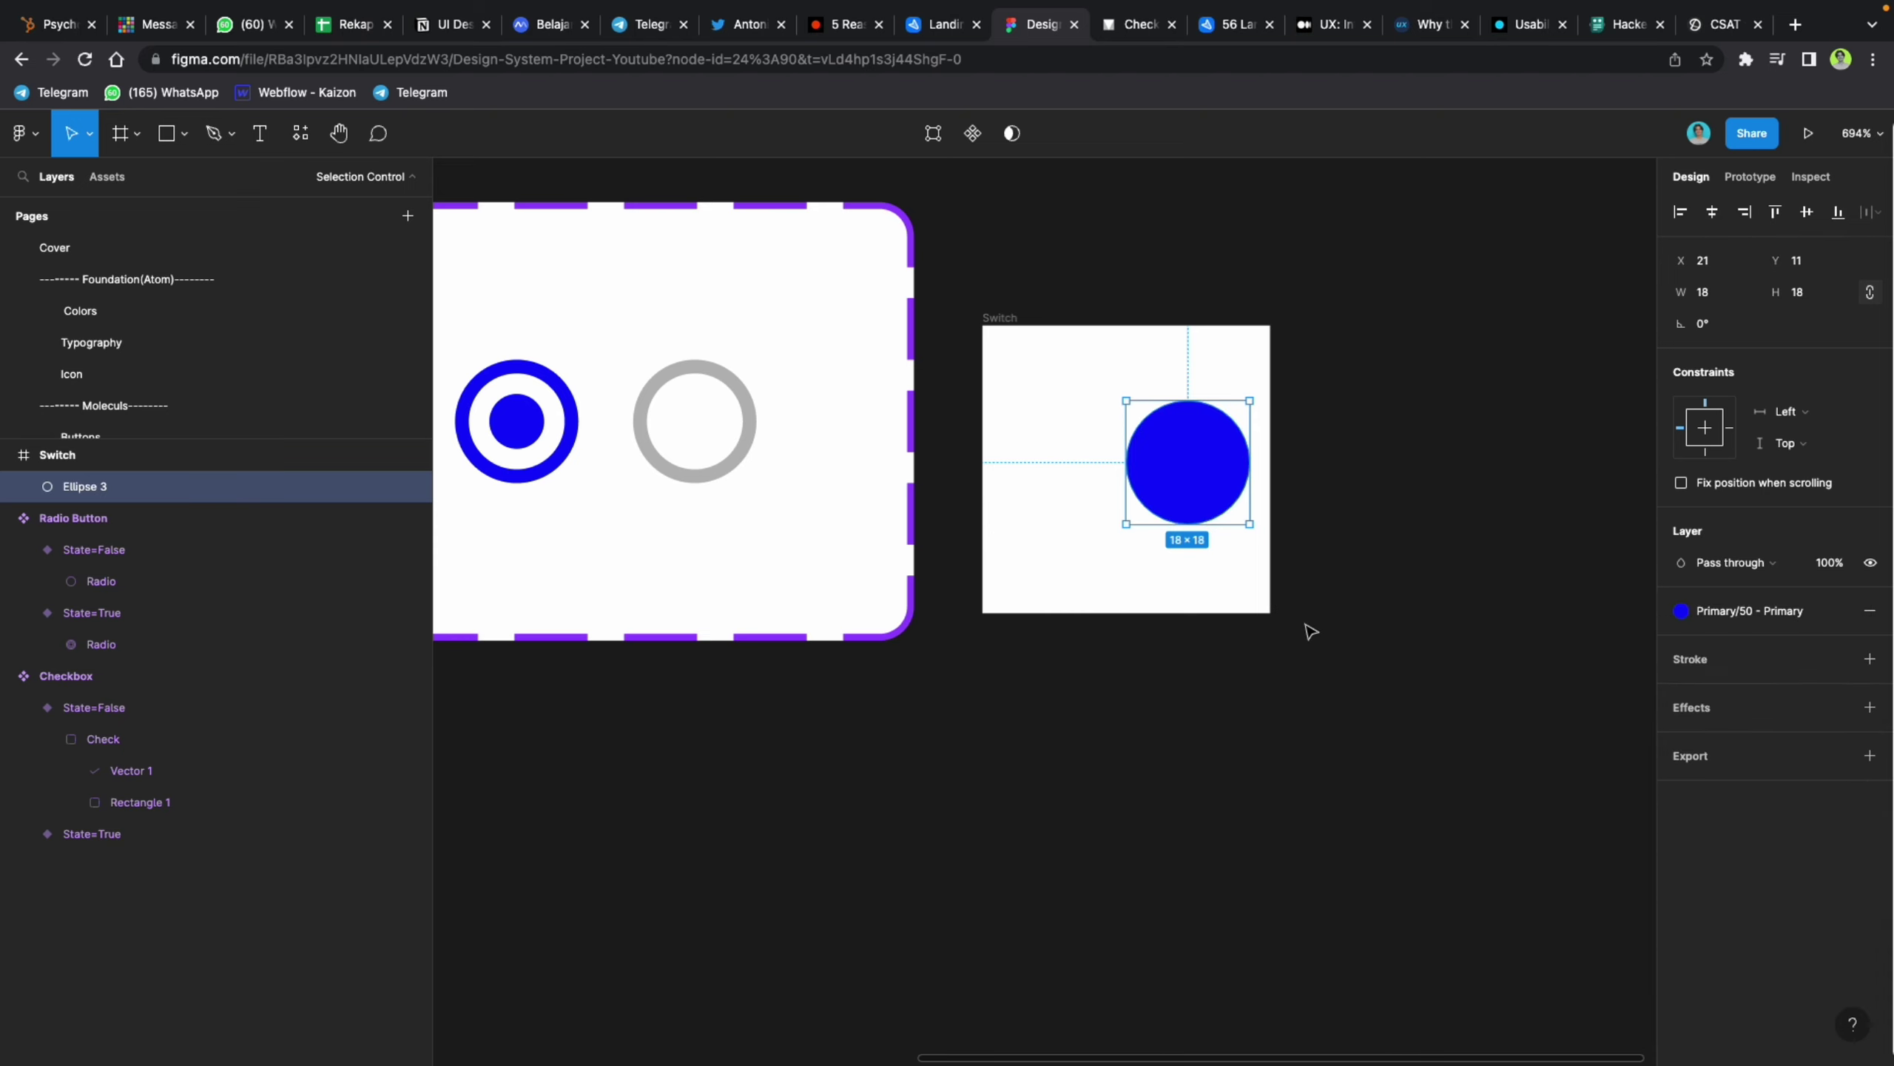
Step: Draw a 26 × 10 rectangle at X 6, Y 15 in the Switch frame as the track, overlapping the circle
left_click(1103, 612)
key("r")
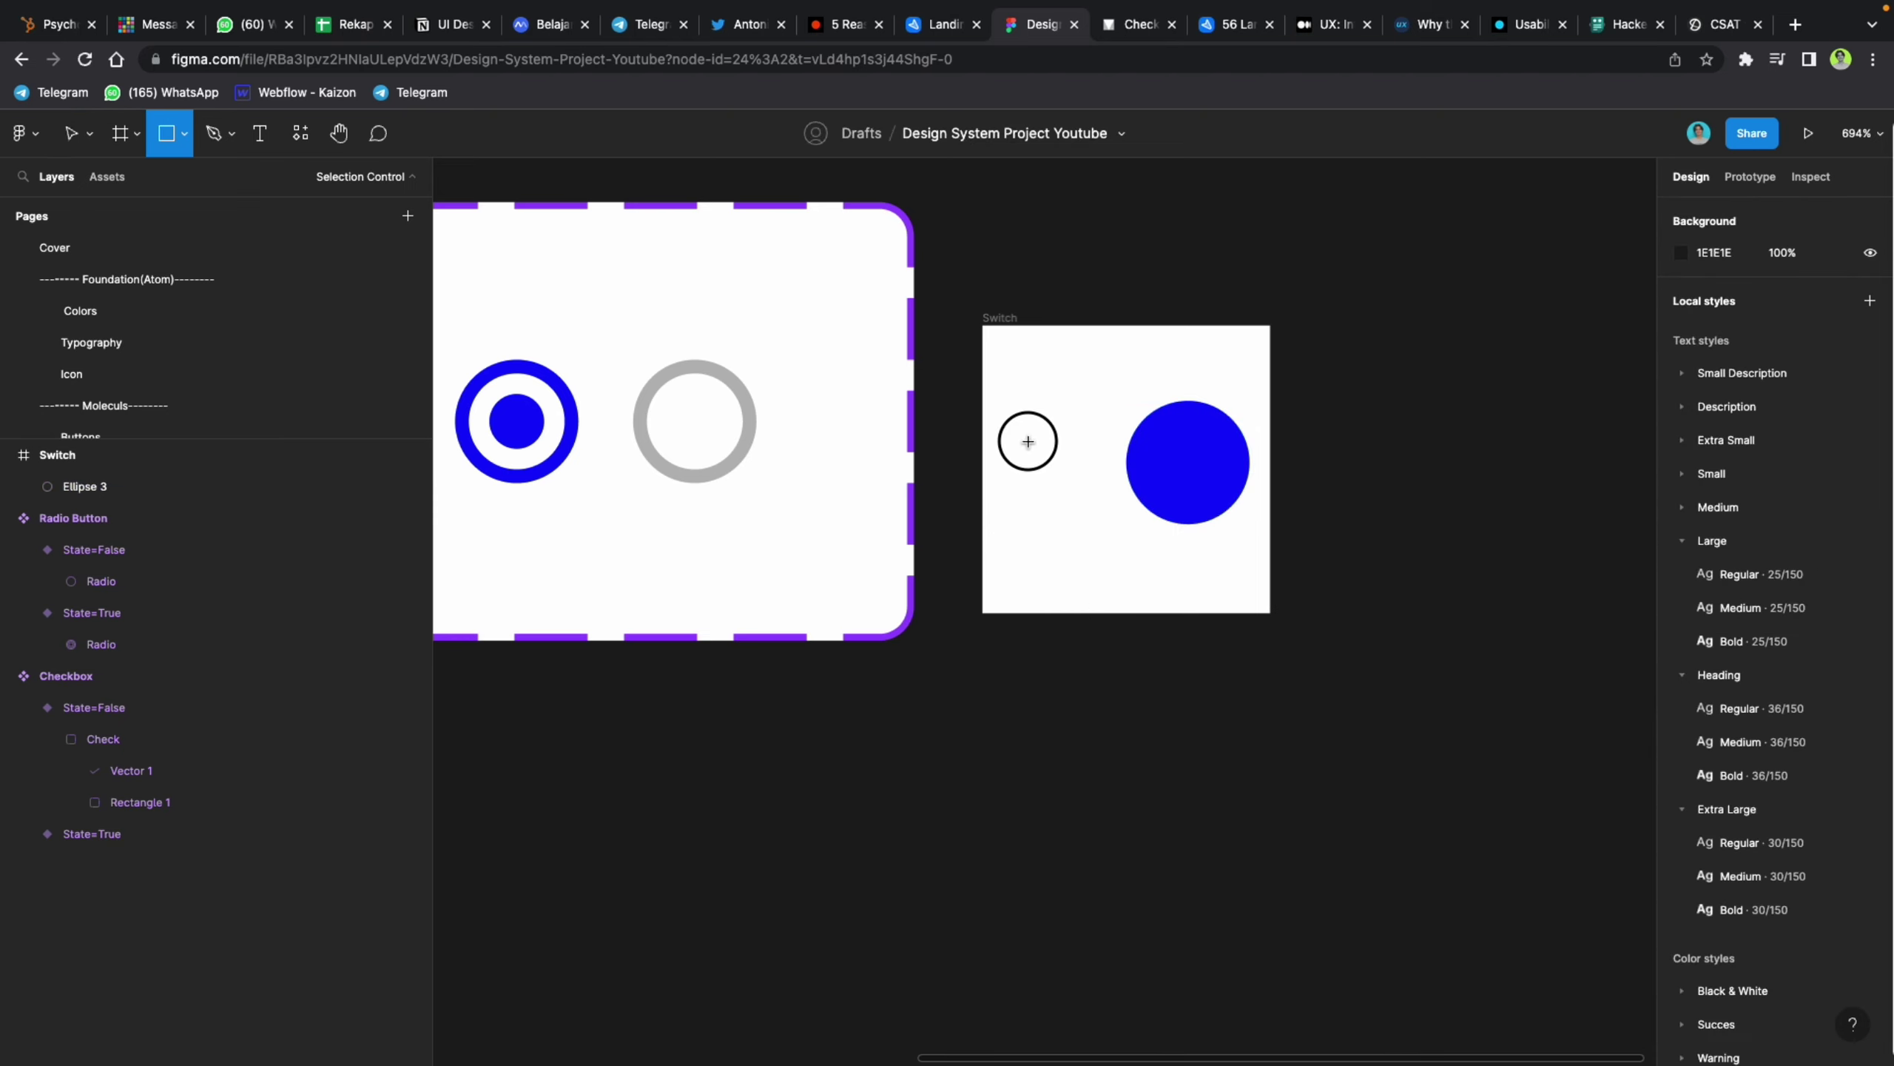
left_click_drag(1024, 428, 1204, 497)
left_click(1234, 455)
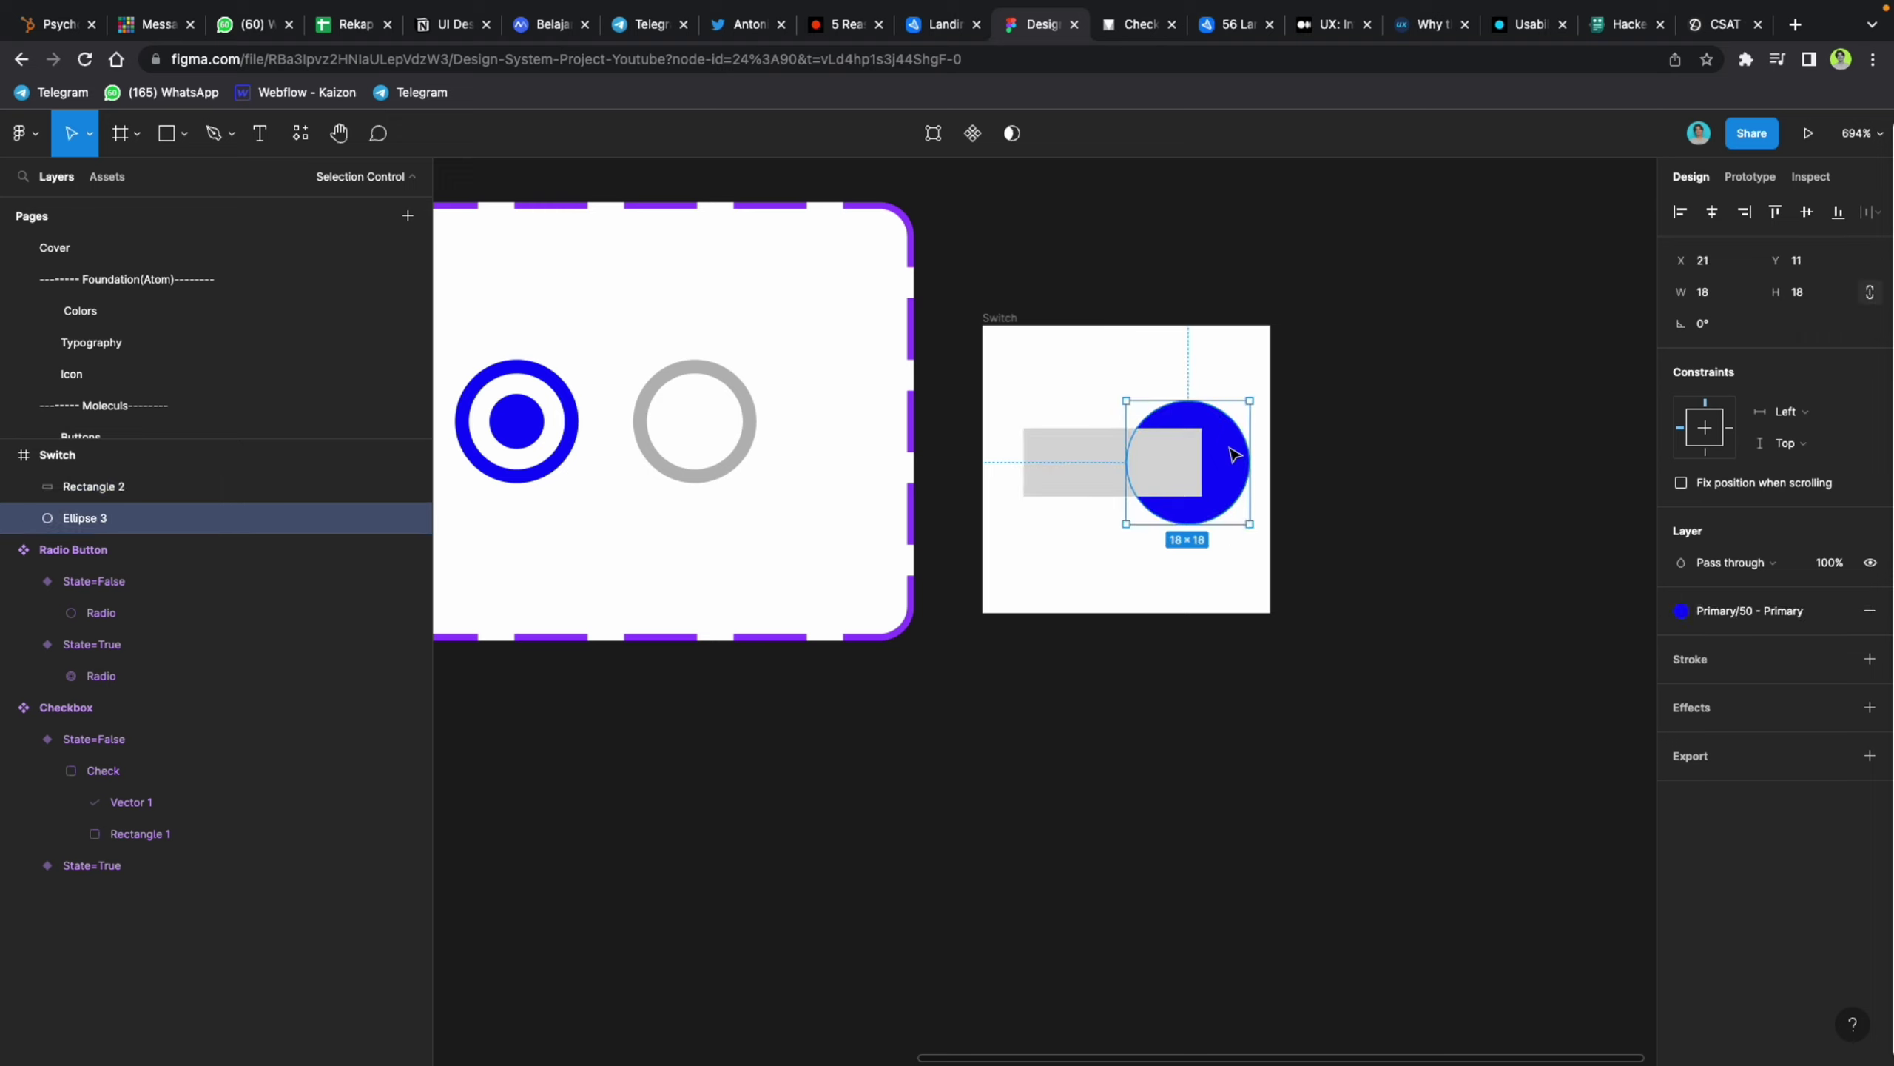
left_click(1112, 477)
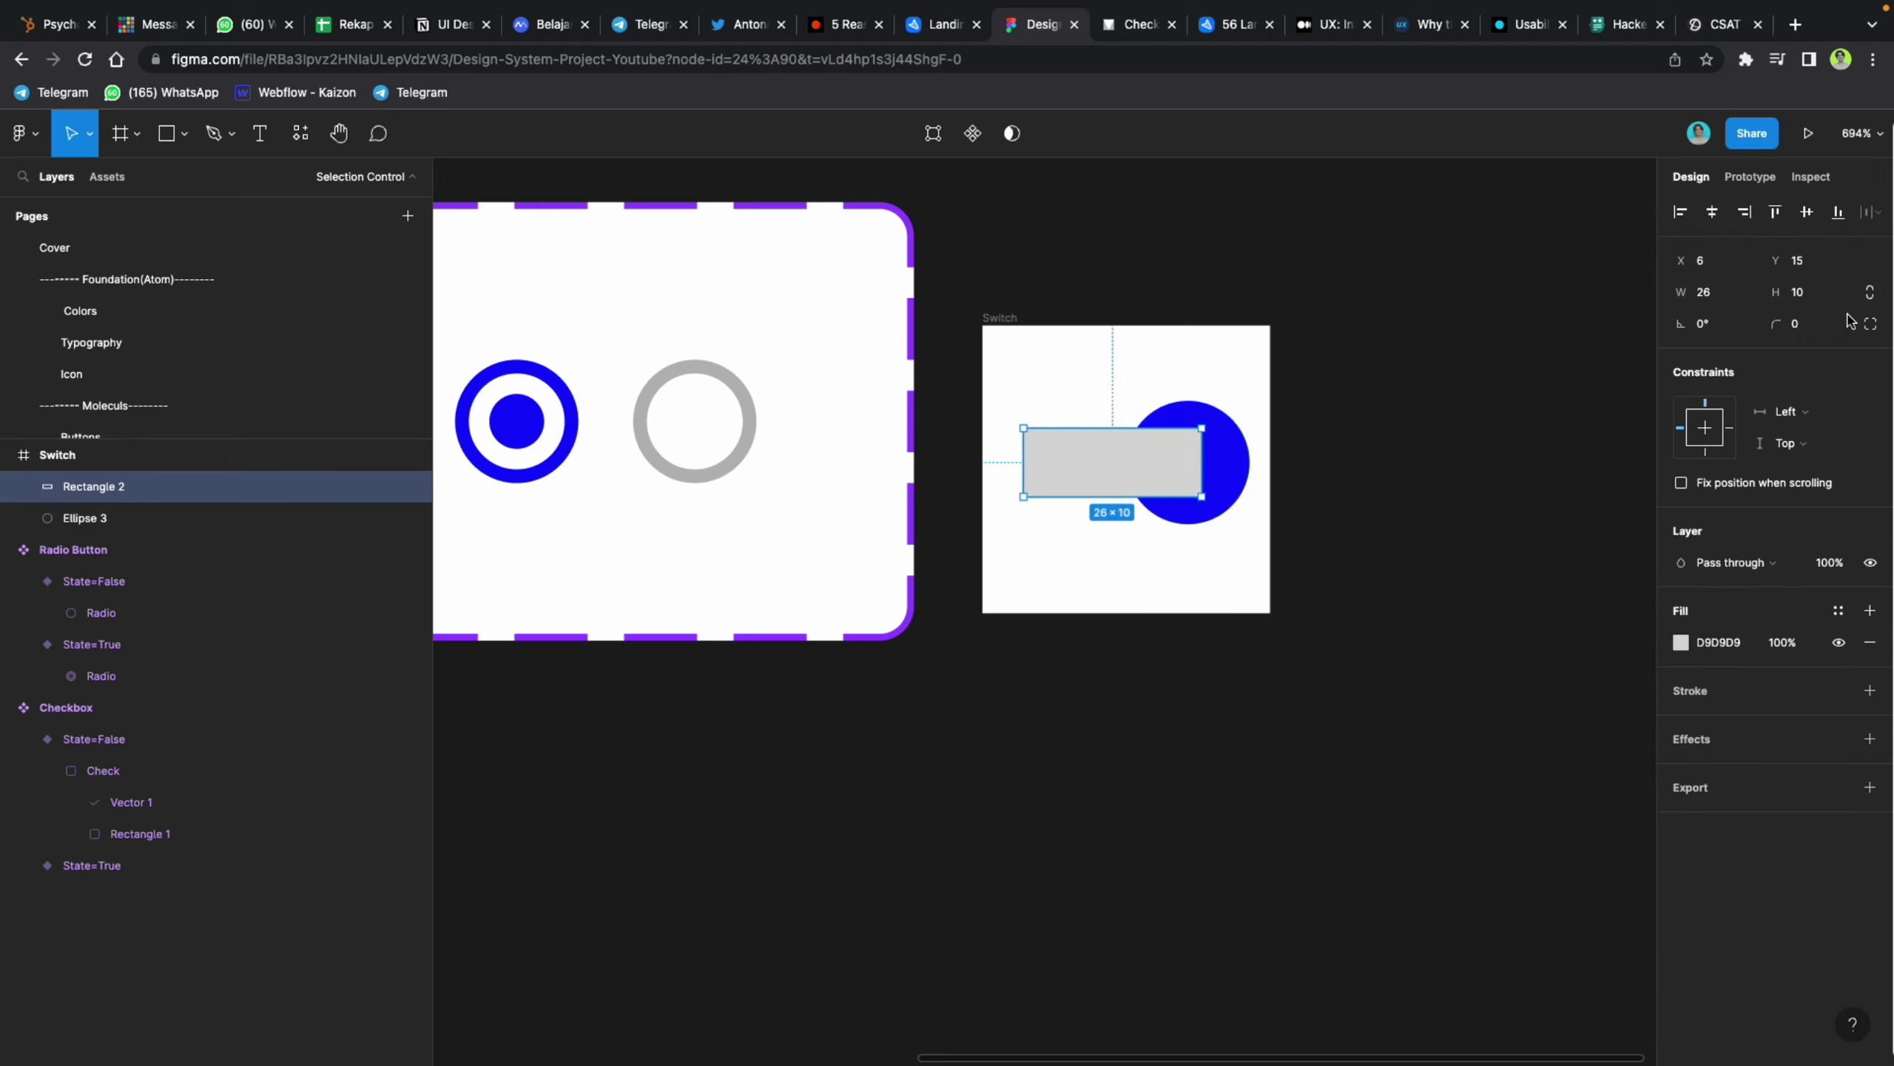
Step: Set the track rectangle's height to 12 and move it up to Y 14
left_click(1817, 295)
key("Return")
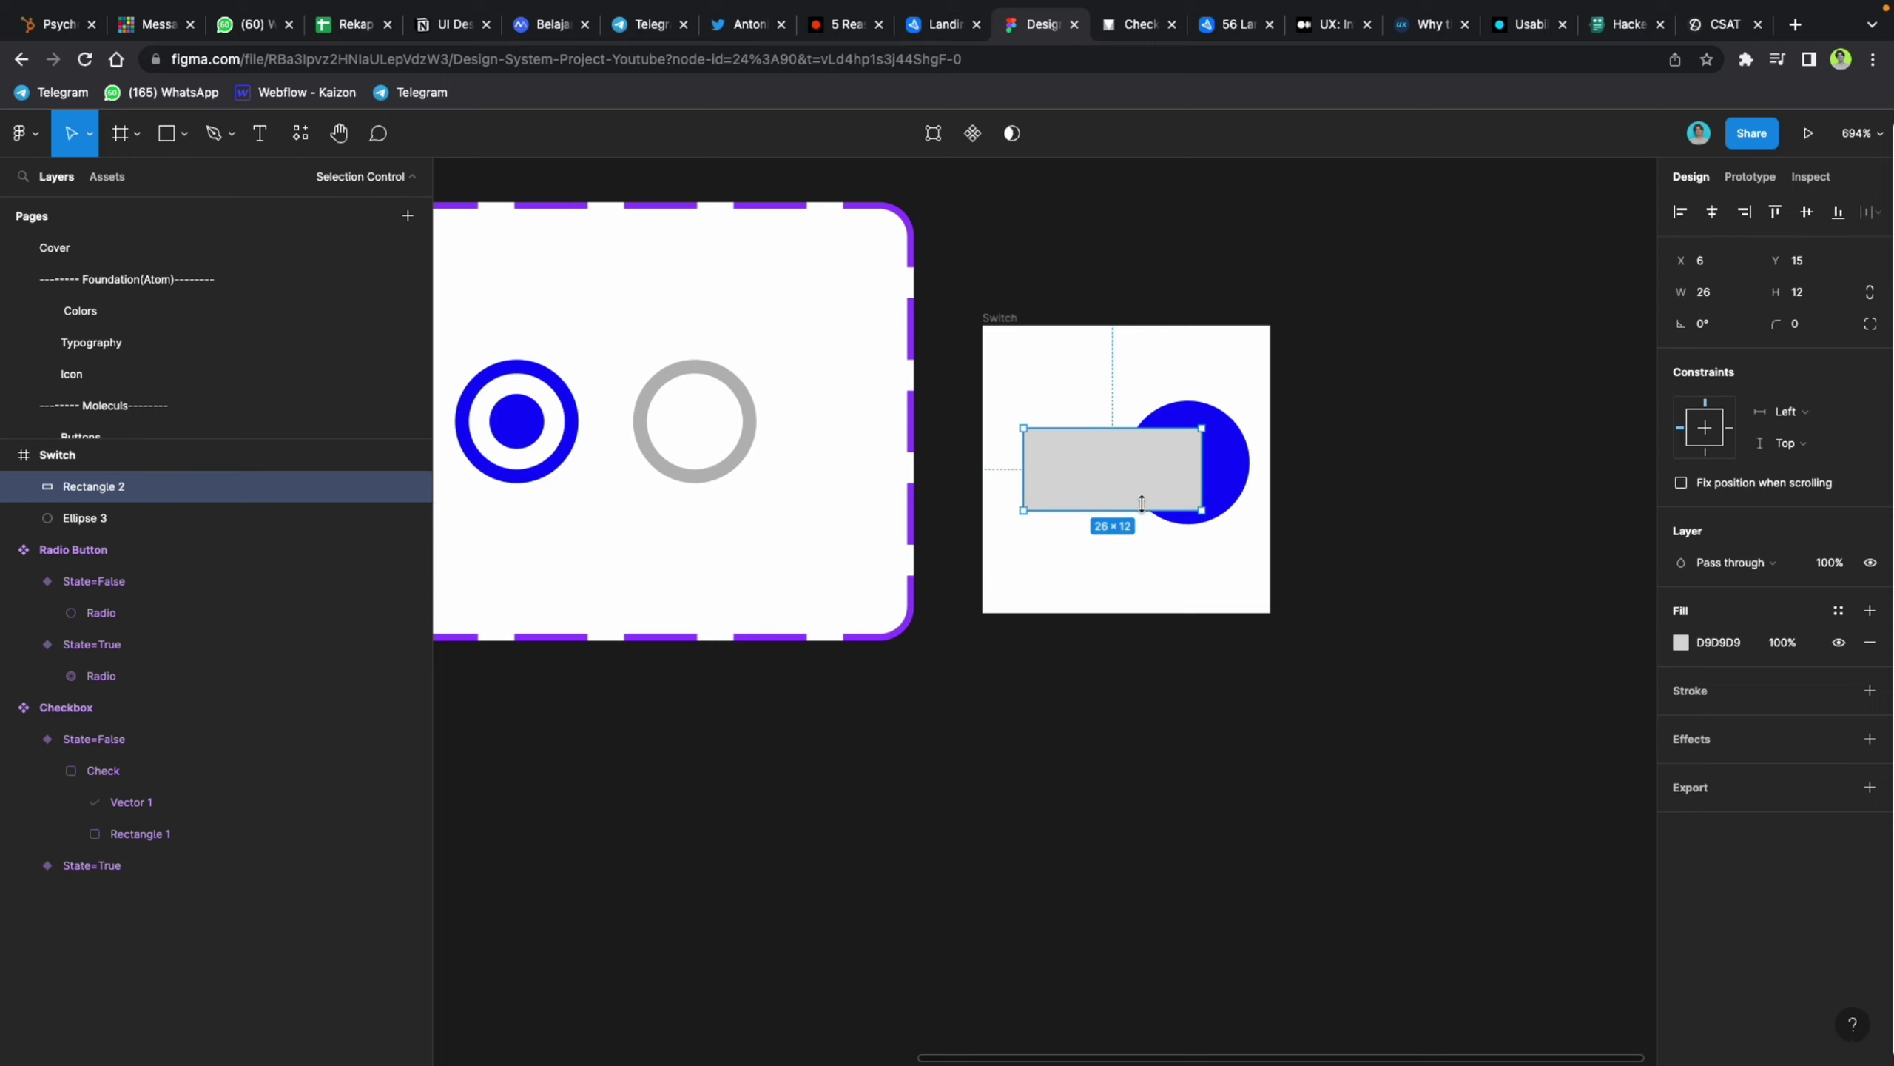
left_click_drag(1134, 484, 1135, 486)
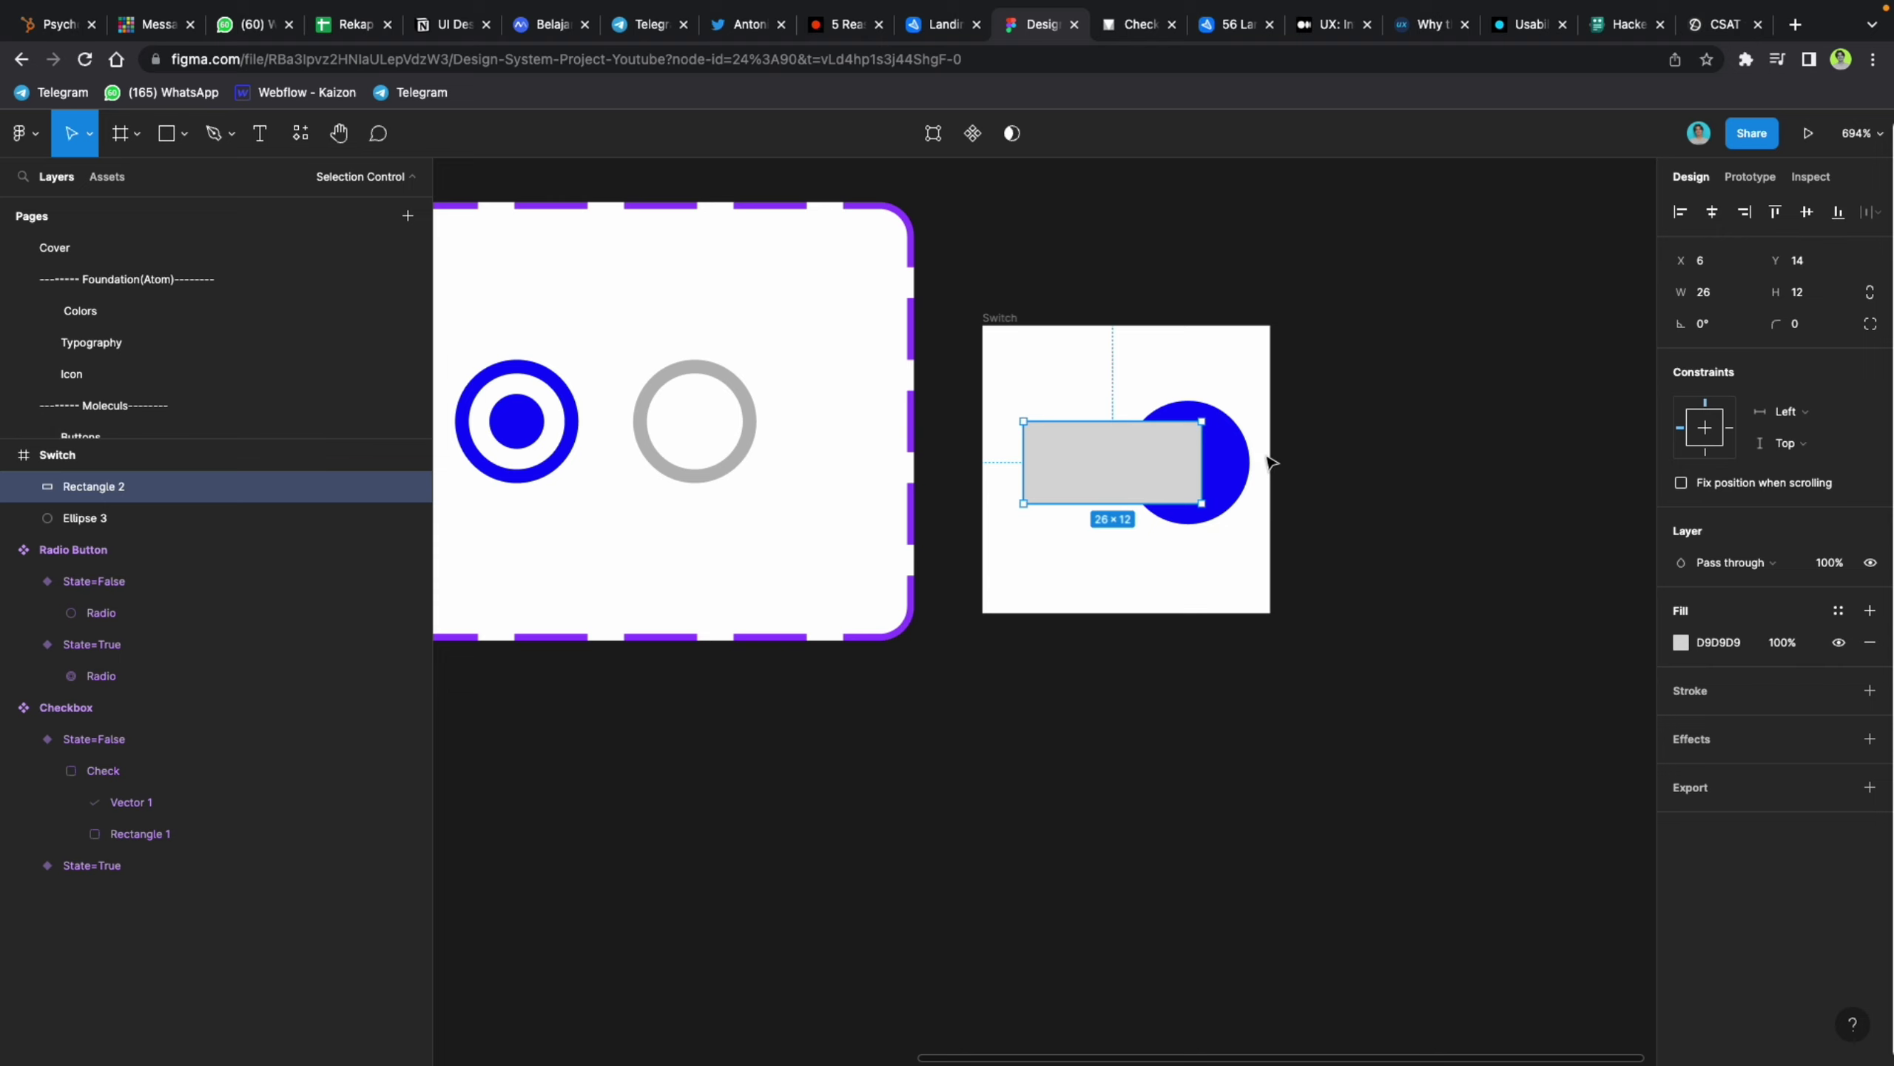
Step: Check the Material Design switch example and fill the track rectangle with the Primary/10 colour style
left_click(1139, 28)
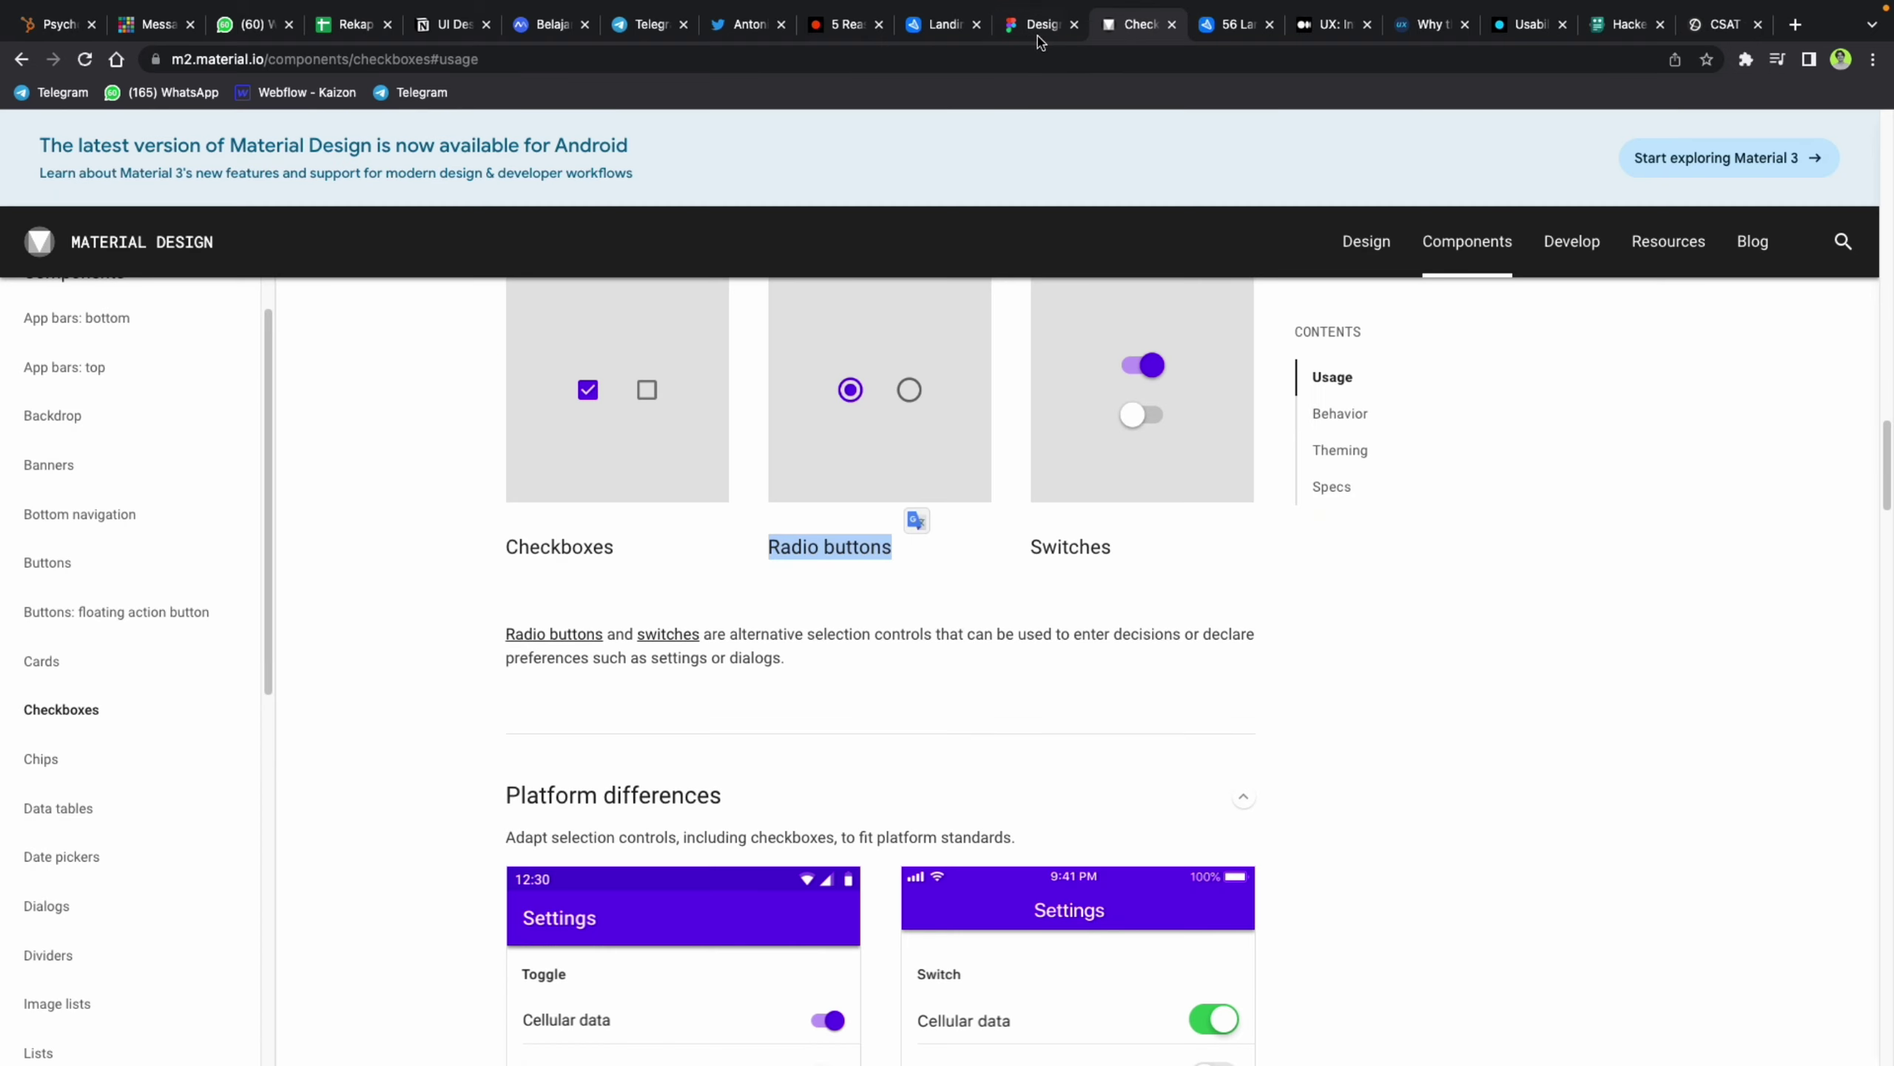
left_click(1034, 29)
left_click(1838, 611)
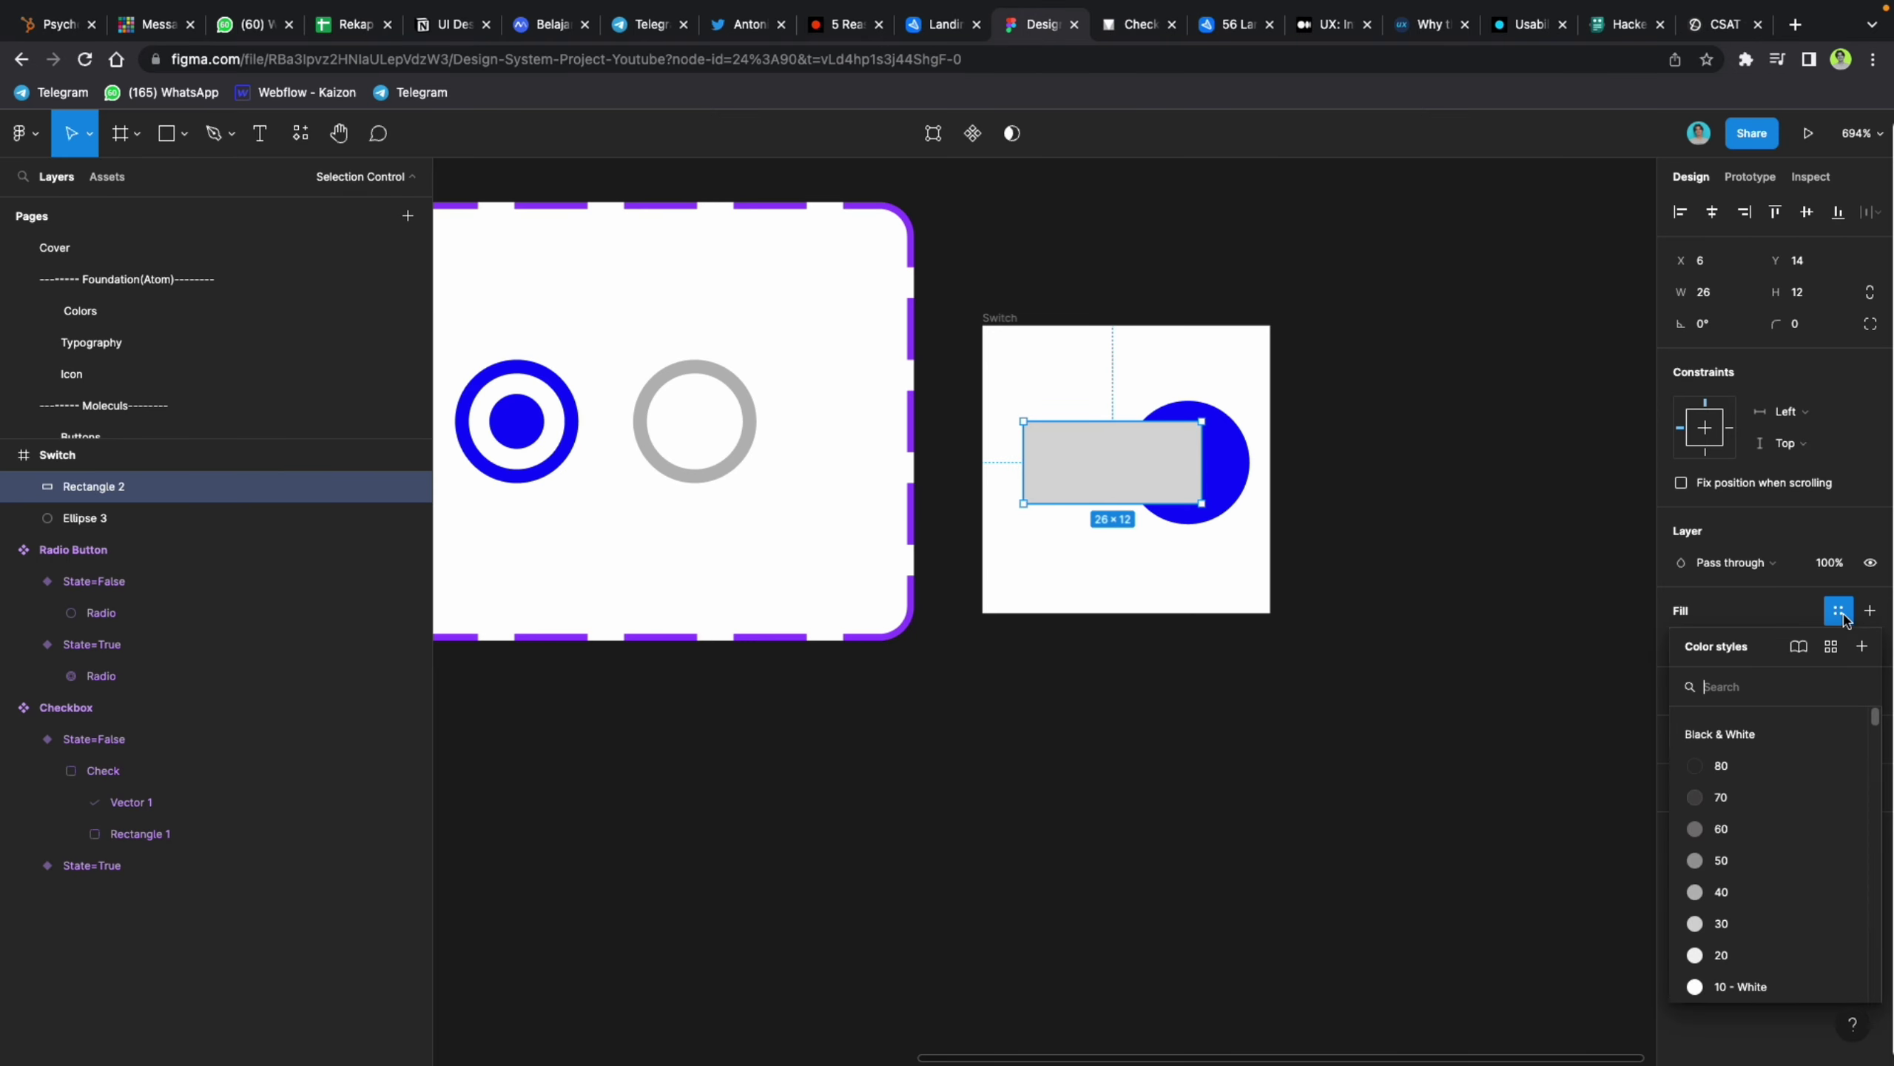
scroll(1785, 870, "down", 10)
scroll(1782, 881, "up", 5)
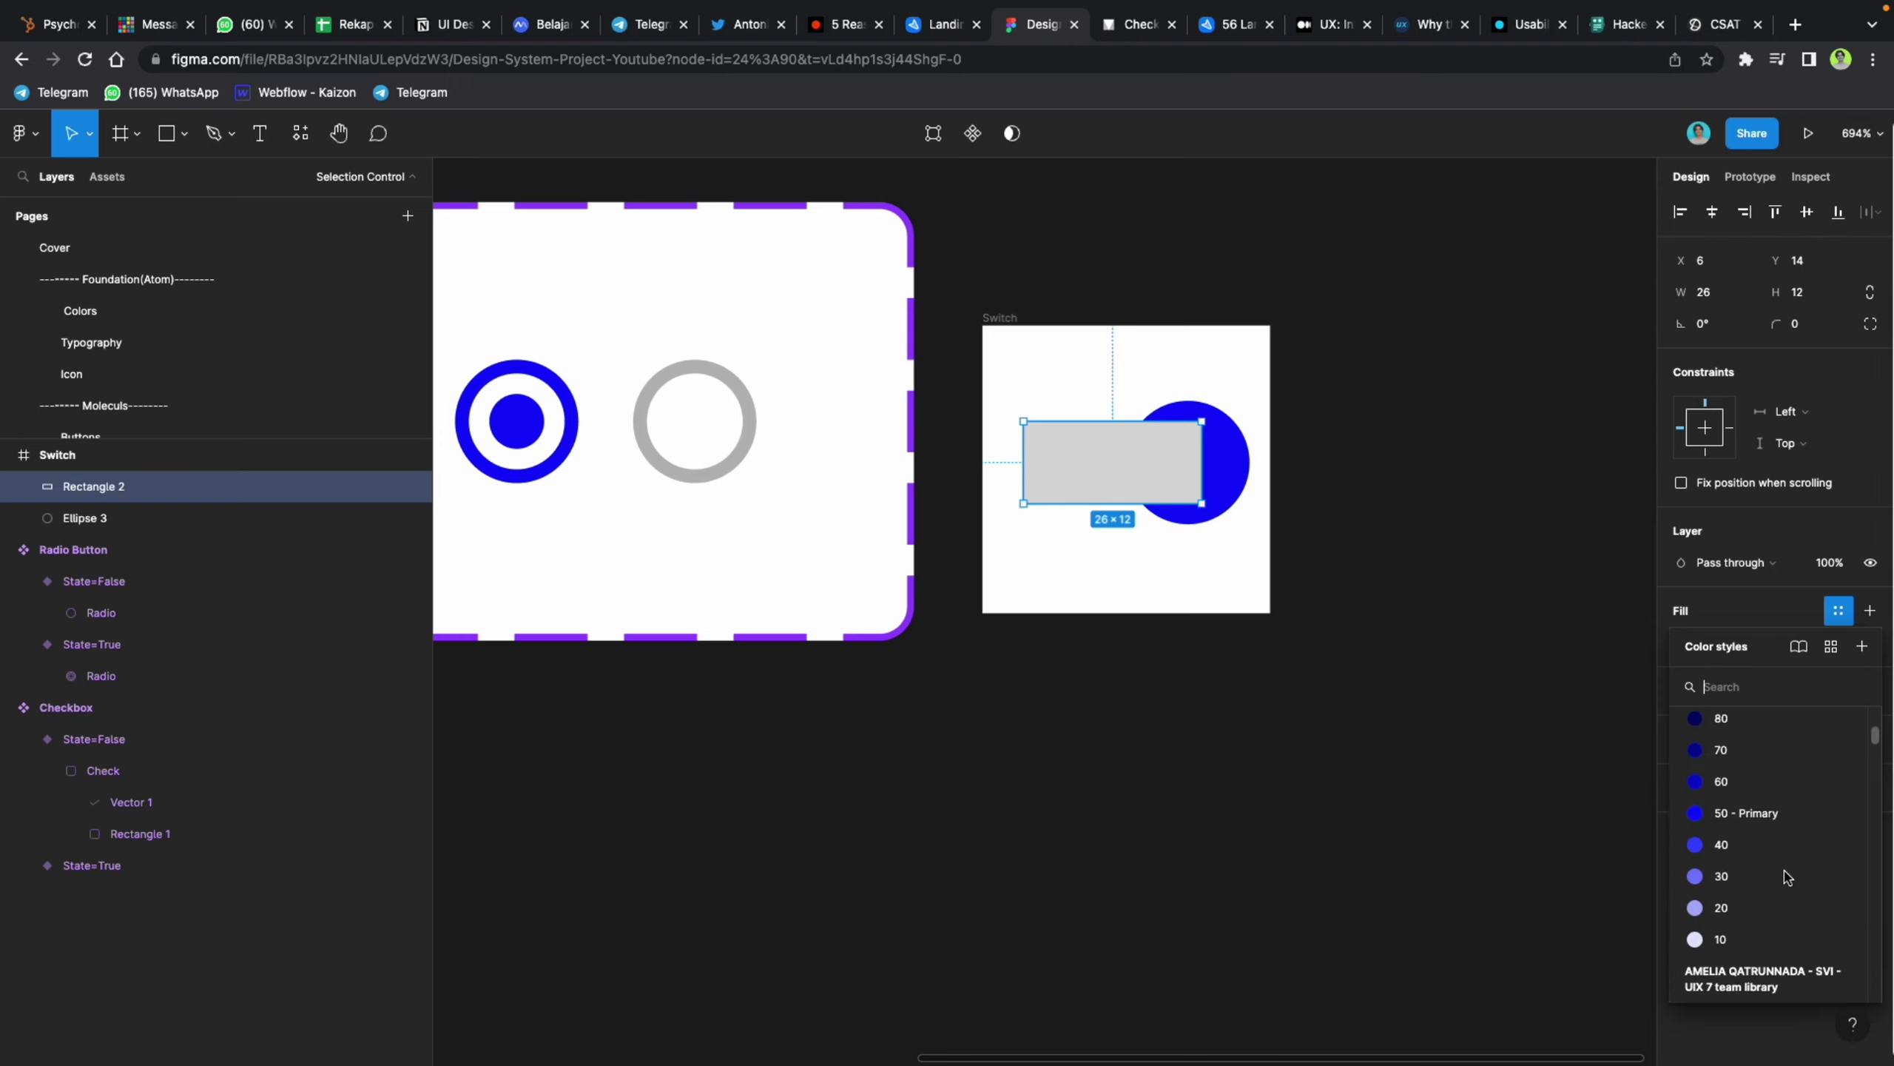
left_click(1783, 910)
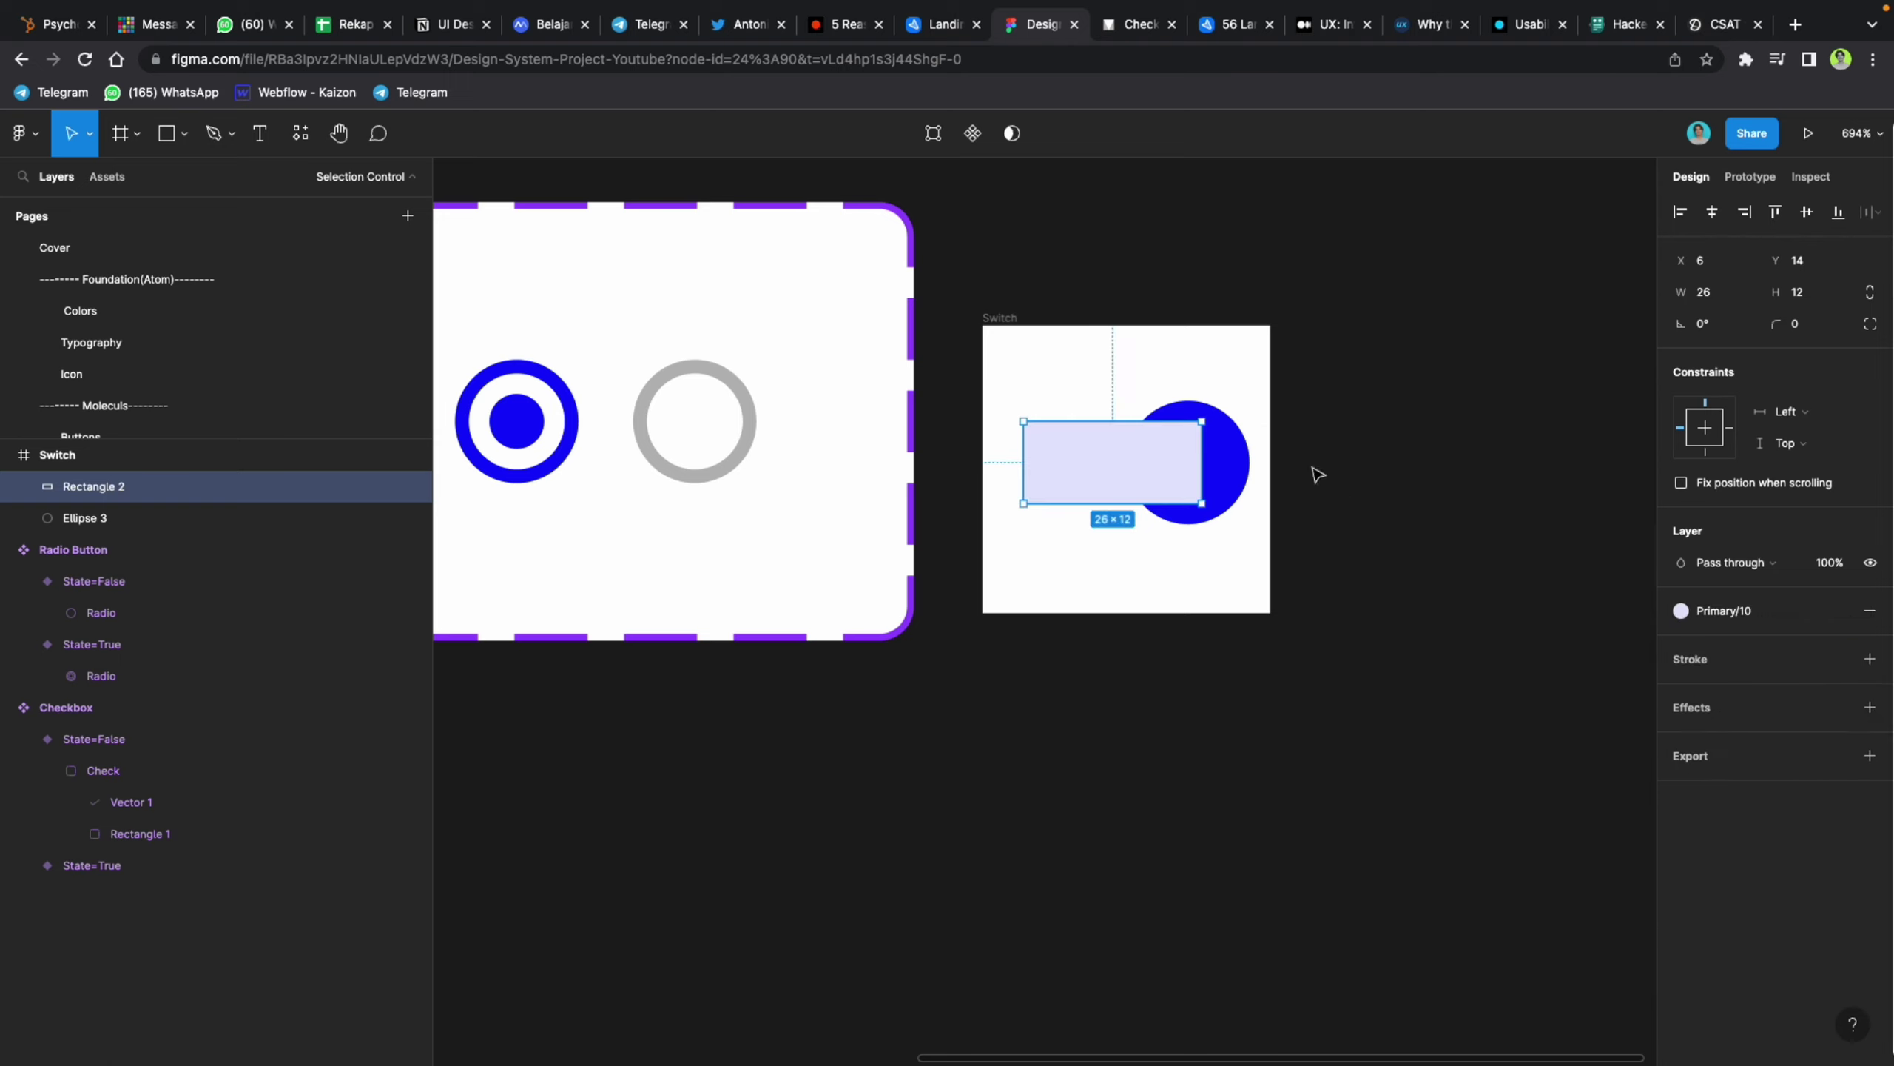
Step: Bring the circle in front of the track rectangle and give the track a corner radius of 100
left_click(1229, 437)
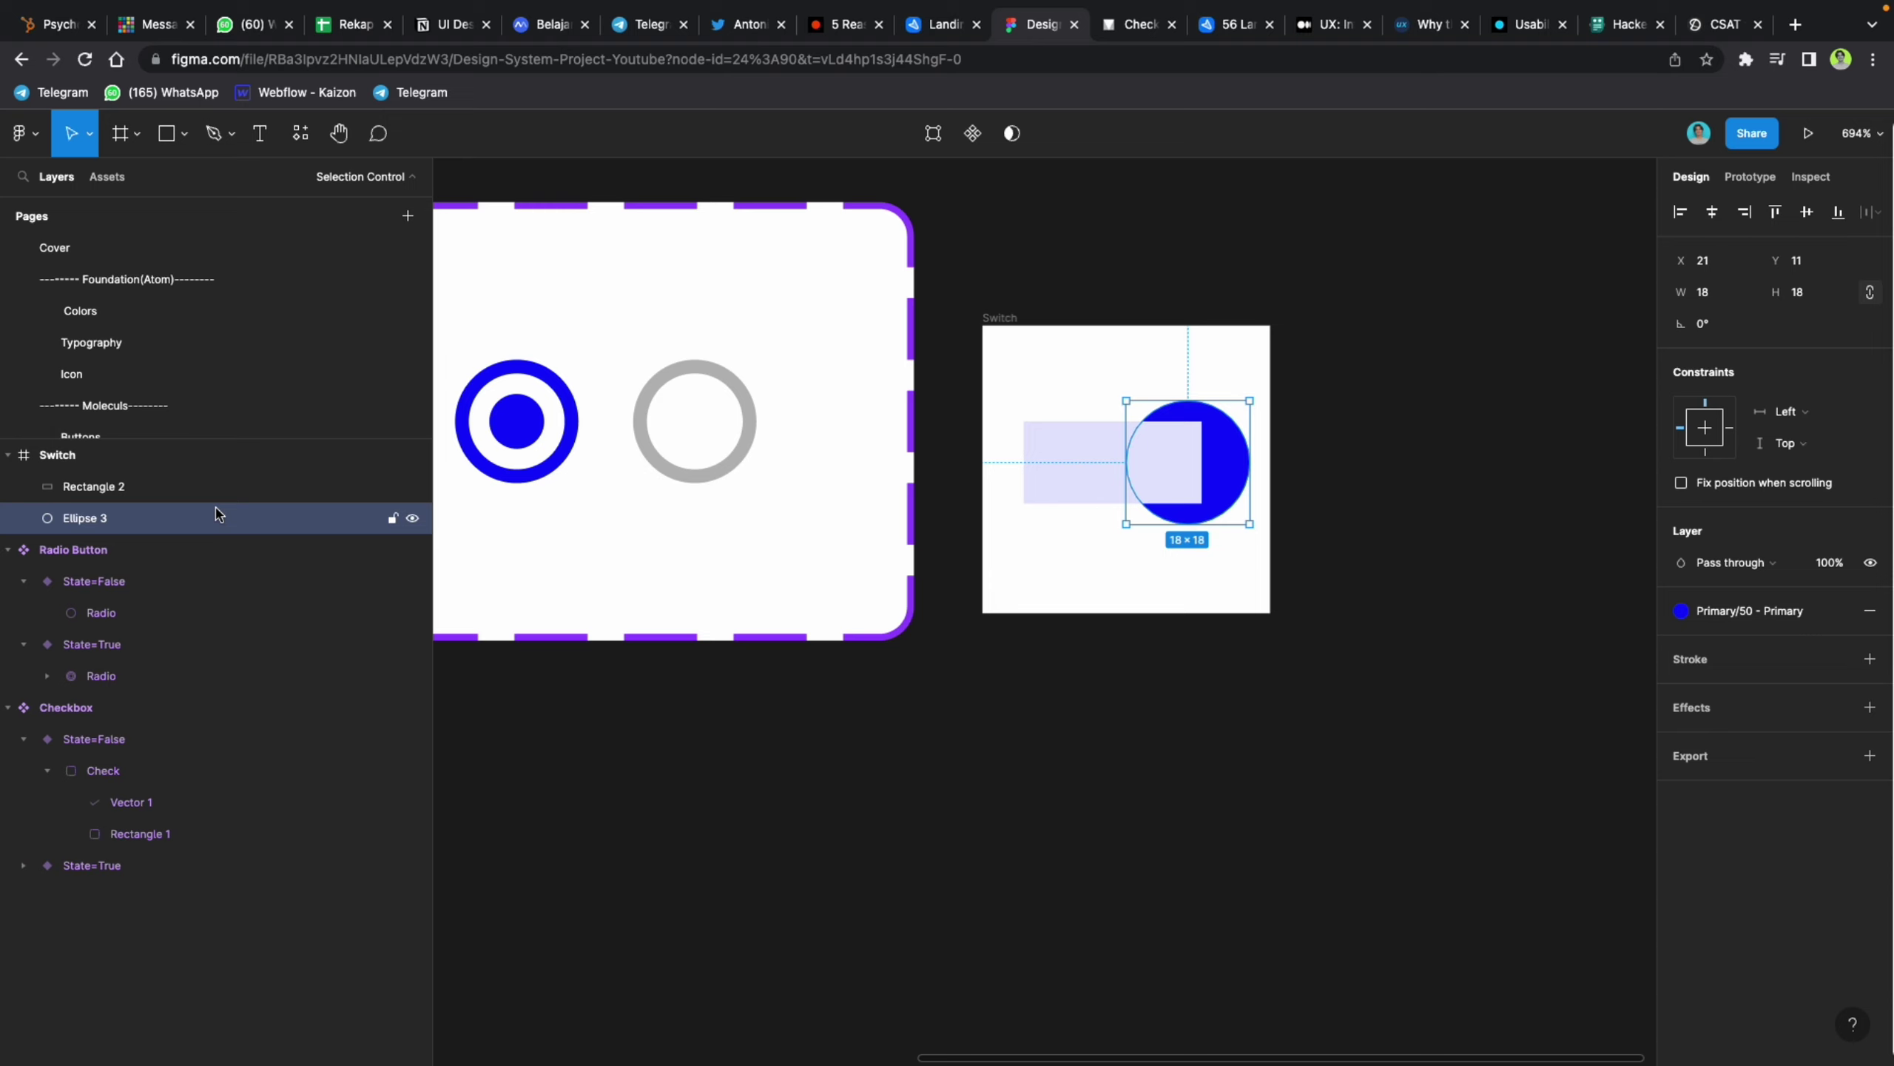
left_click_drag(185, 523, 180, 483)
left_click(1085, 445)
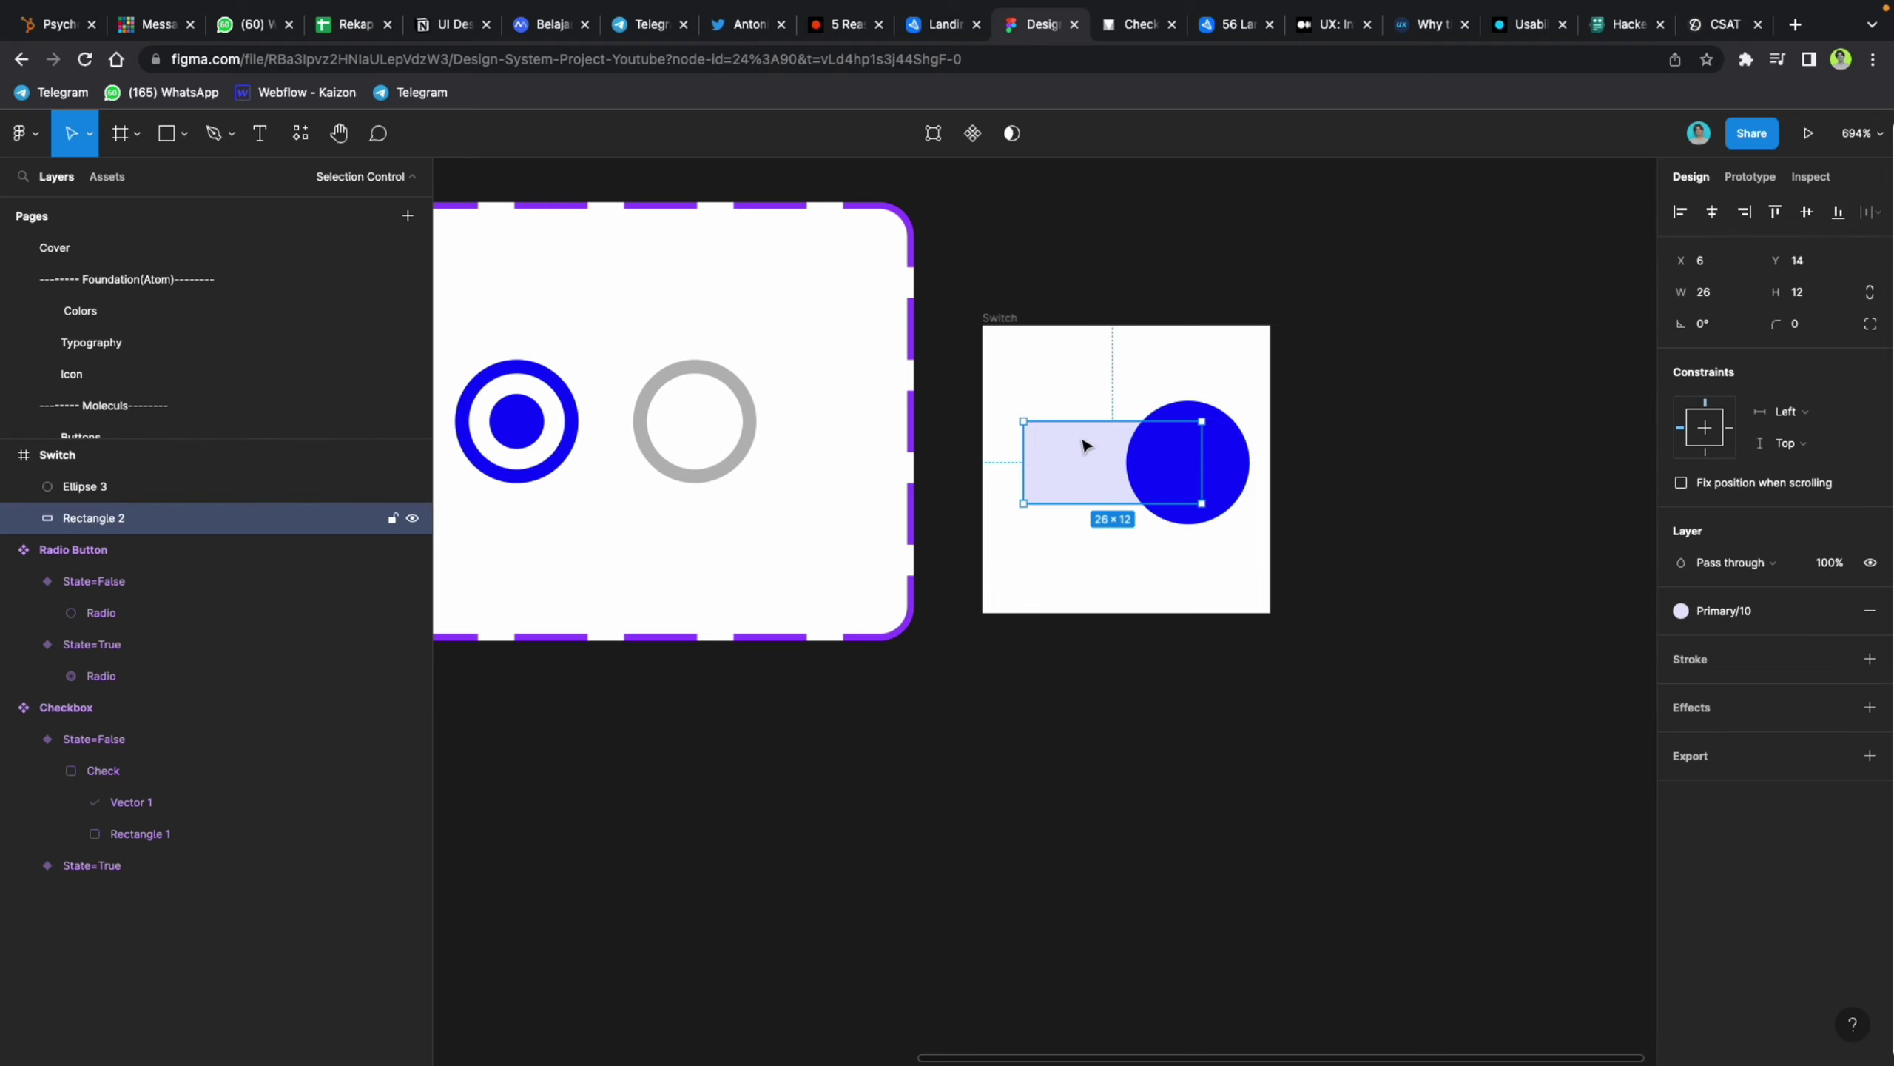
left_click(1812, 328)
type("100")
key("Return")
Step: Compare the circle with the Material Design switch example and add a drop shadow to it
left_click(1227, 498)
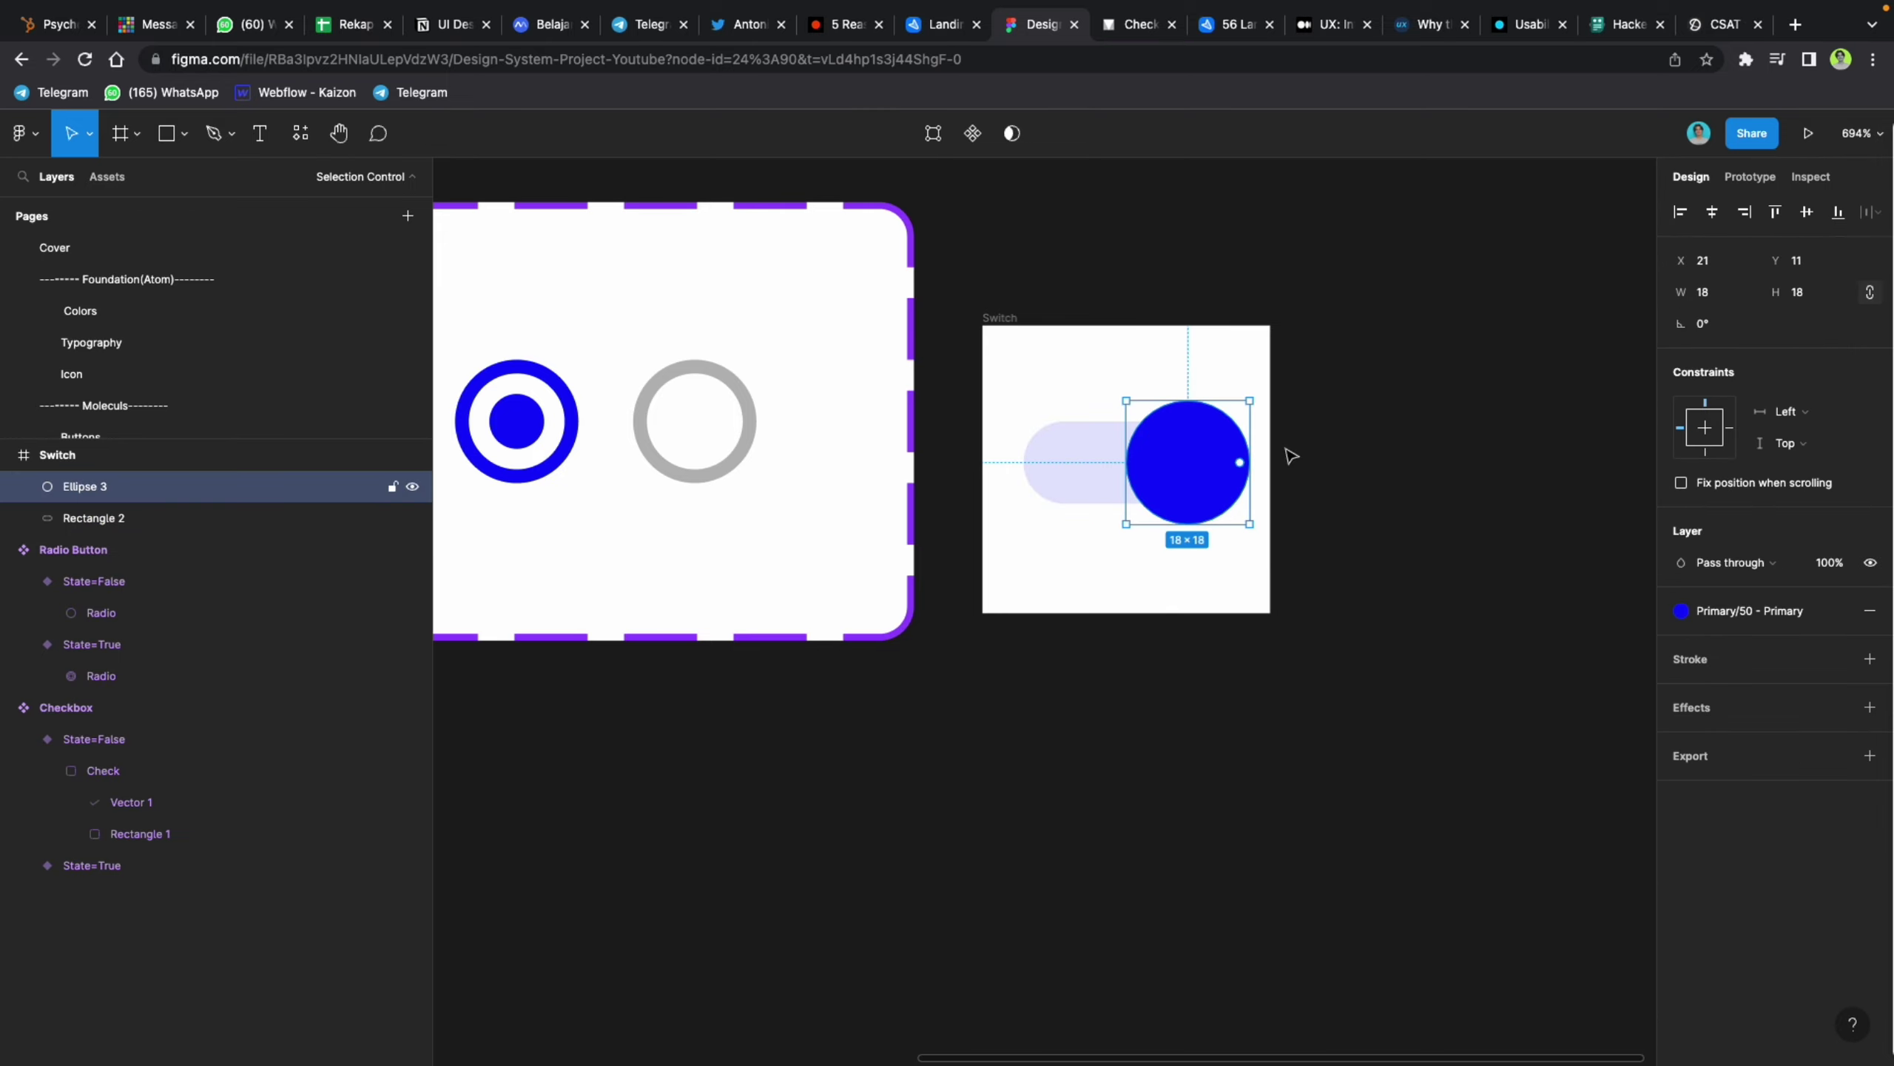
left_click(1139, 34)
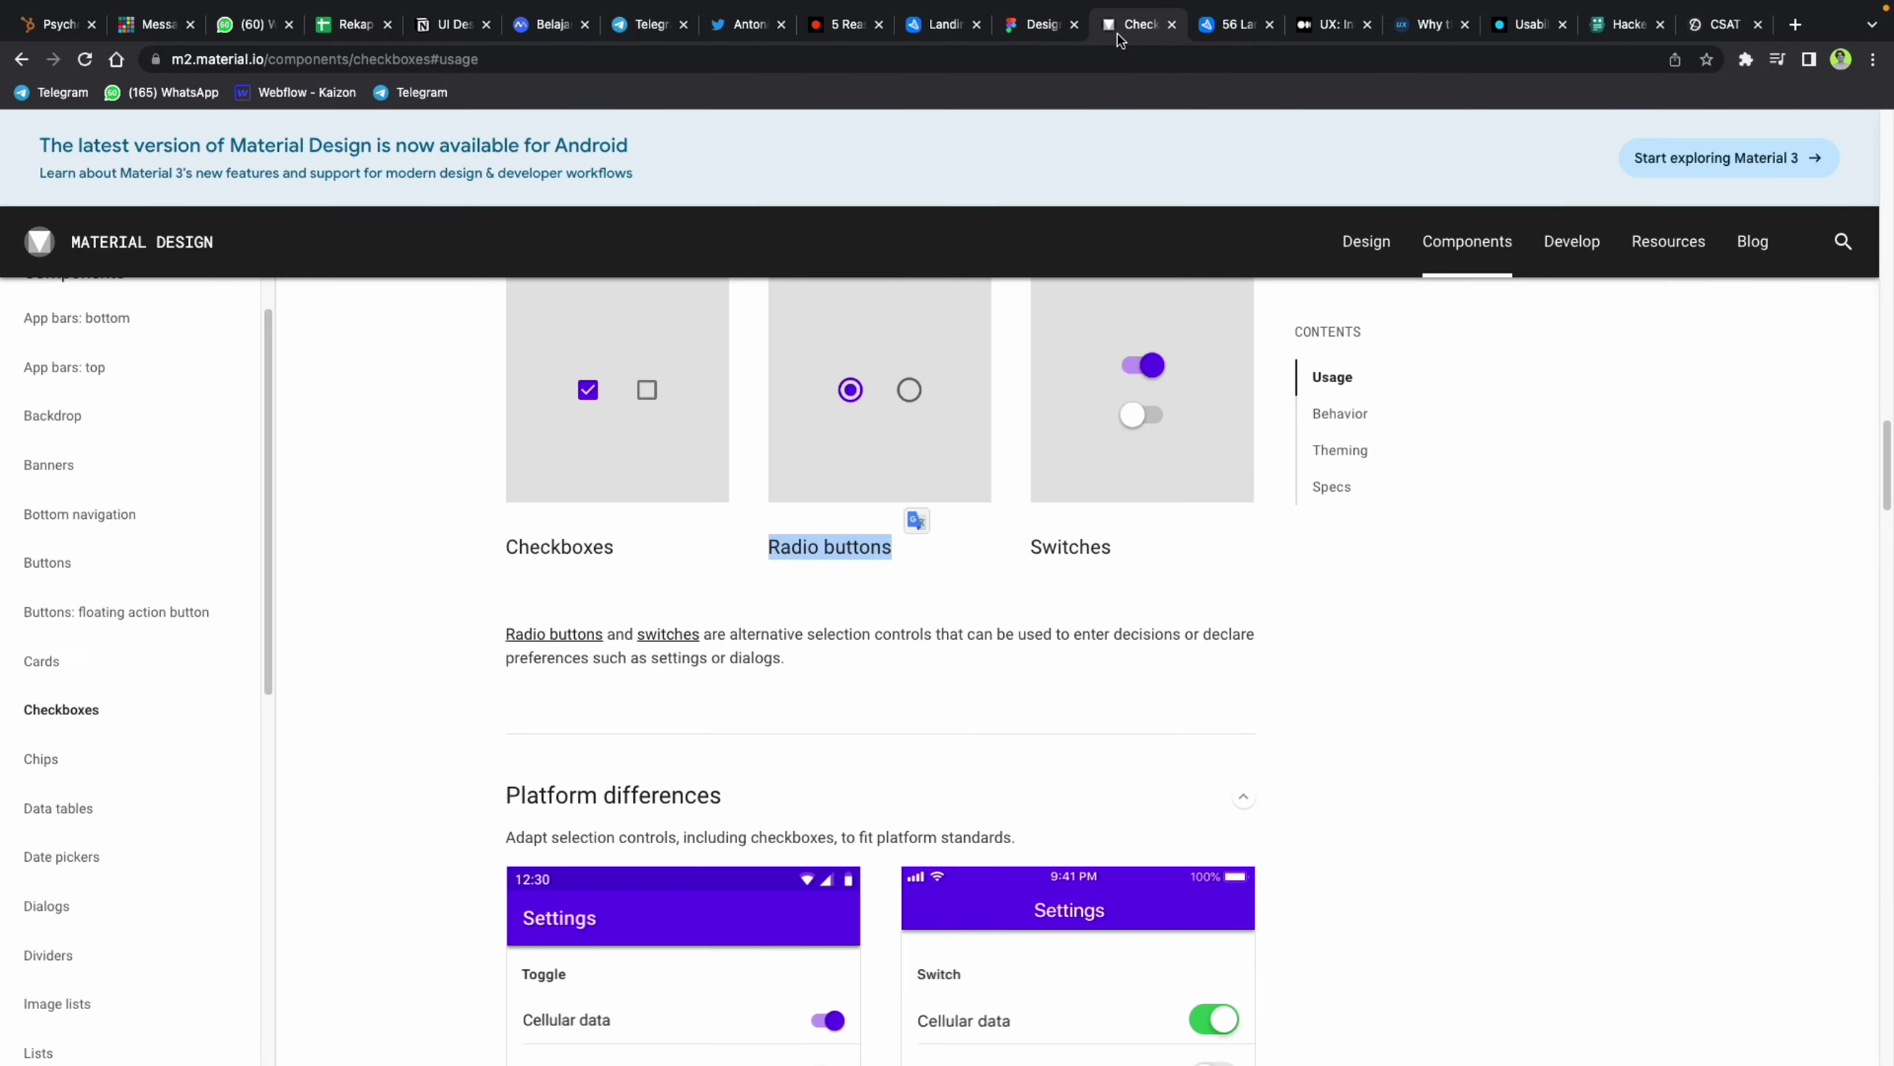
left_click(1042, 35)
scroll(1205, 466, "up", 5)
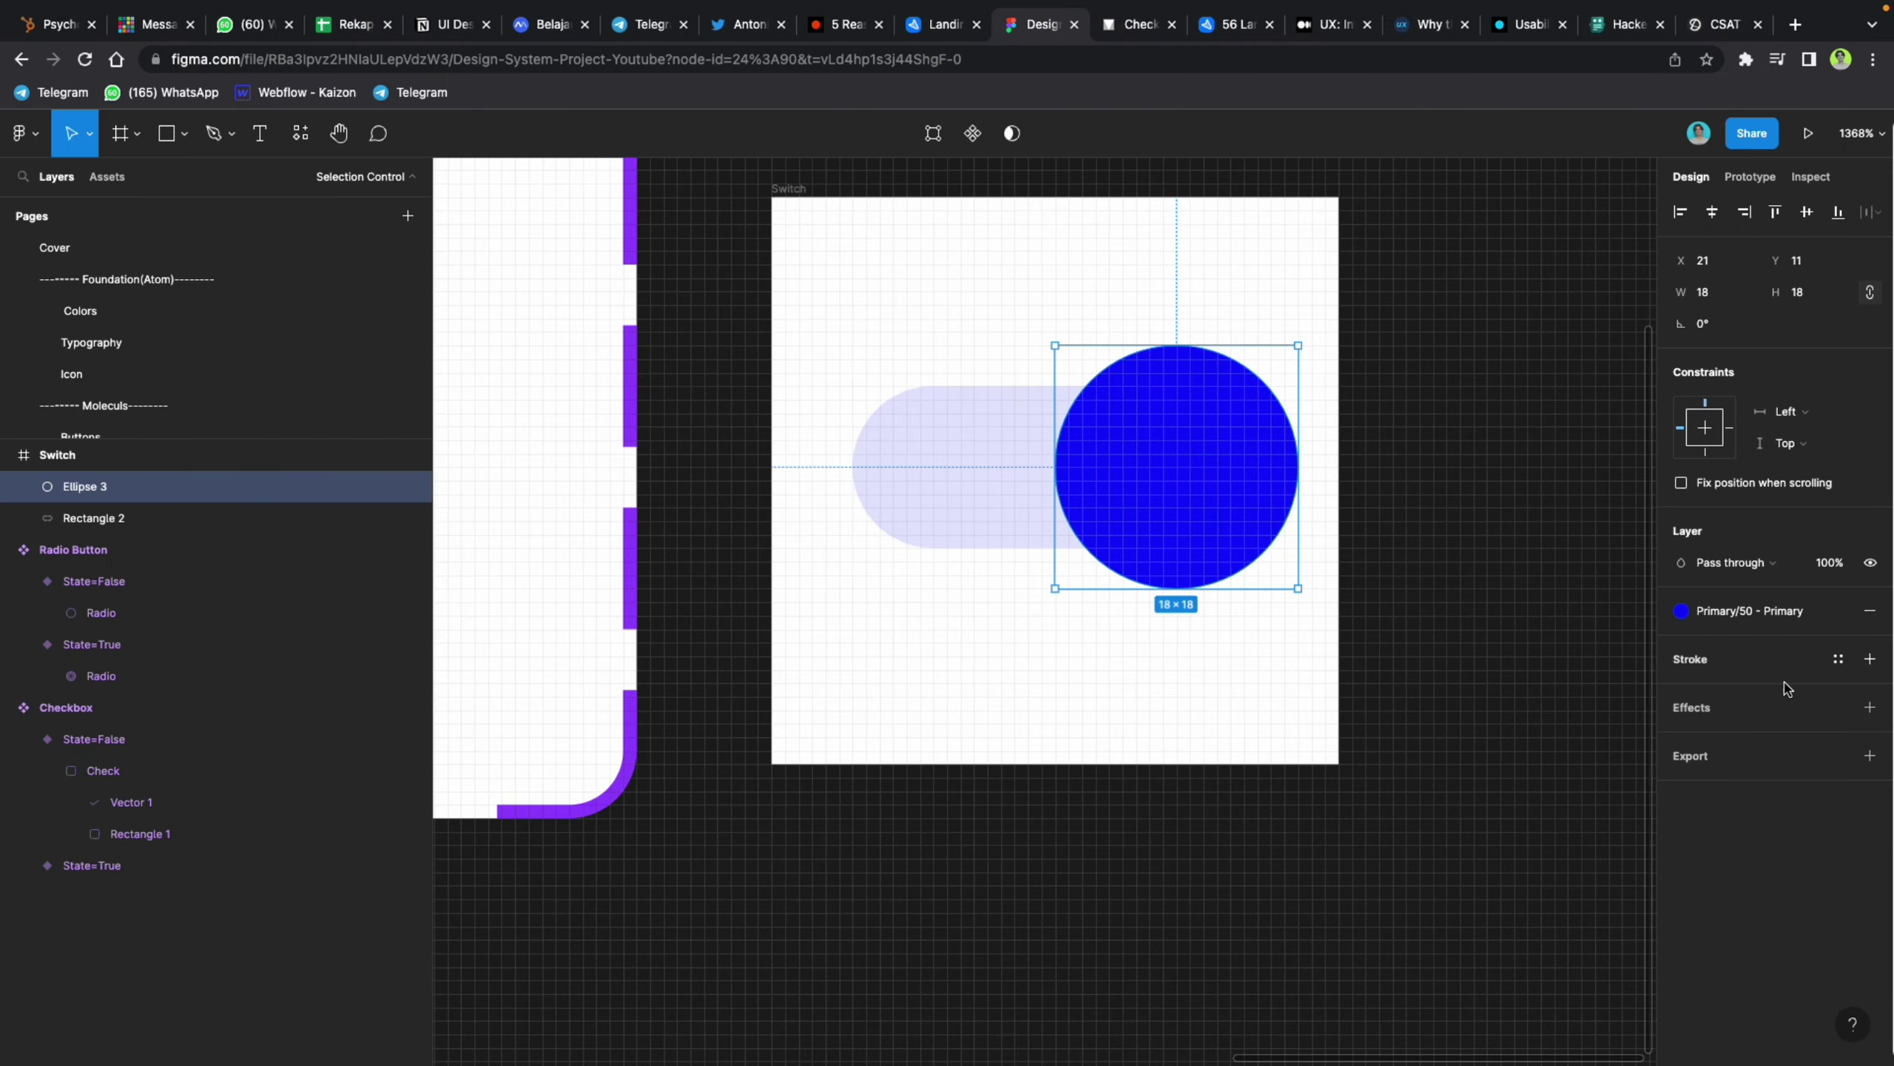
left_click(1870, 709)
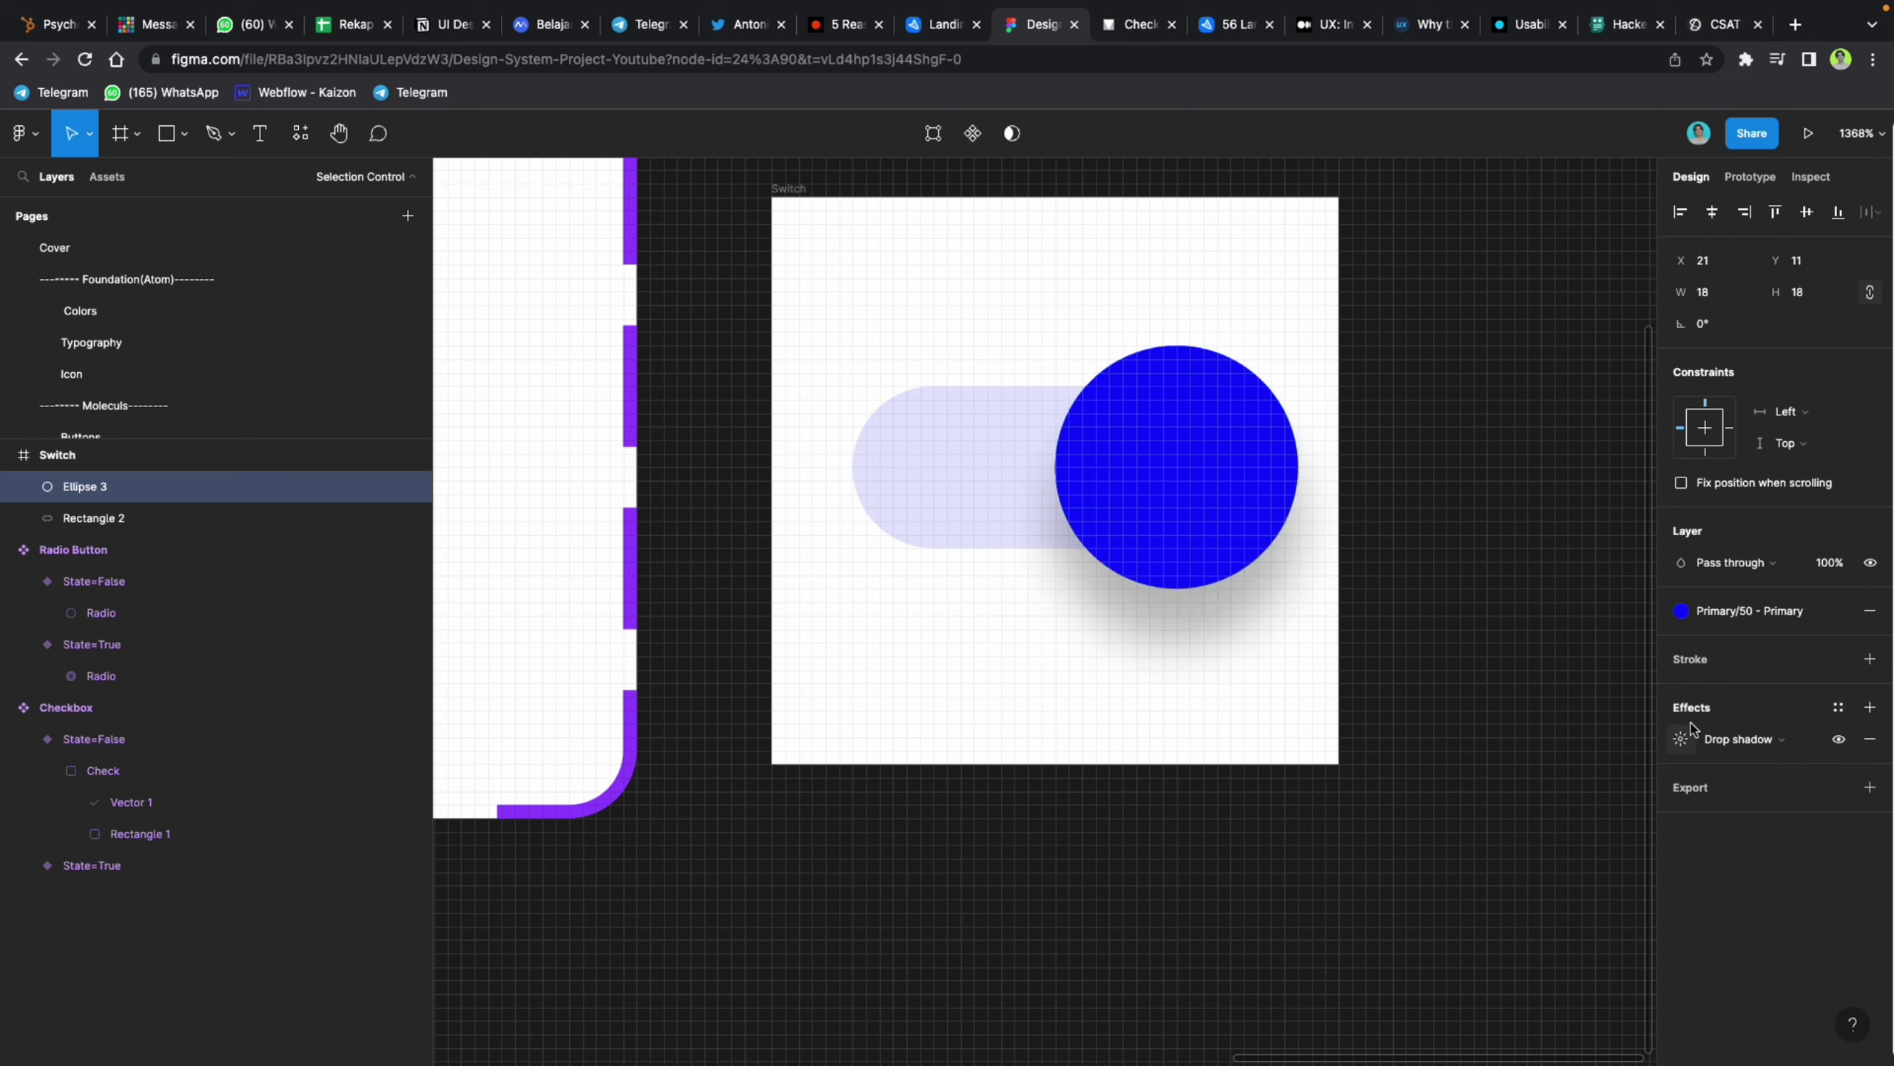
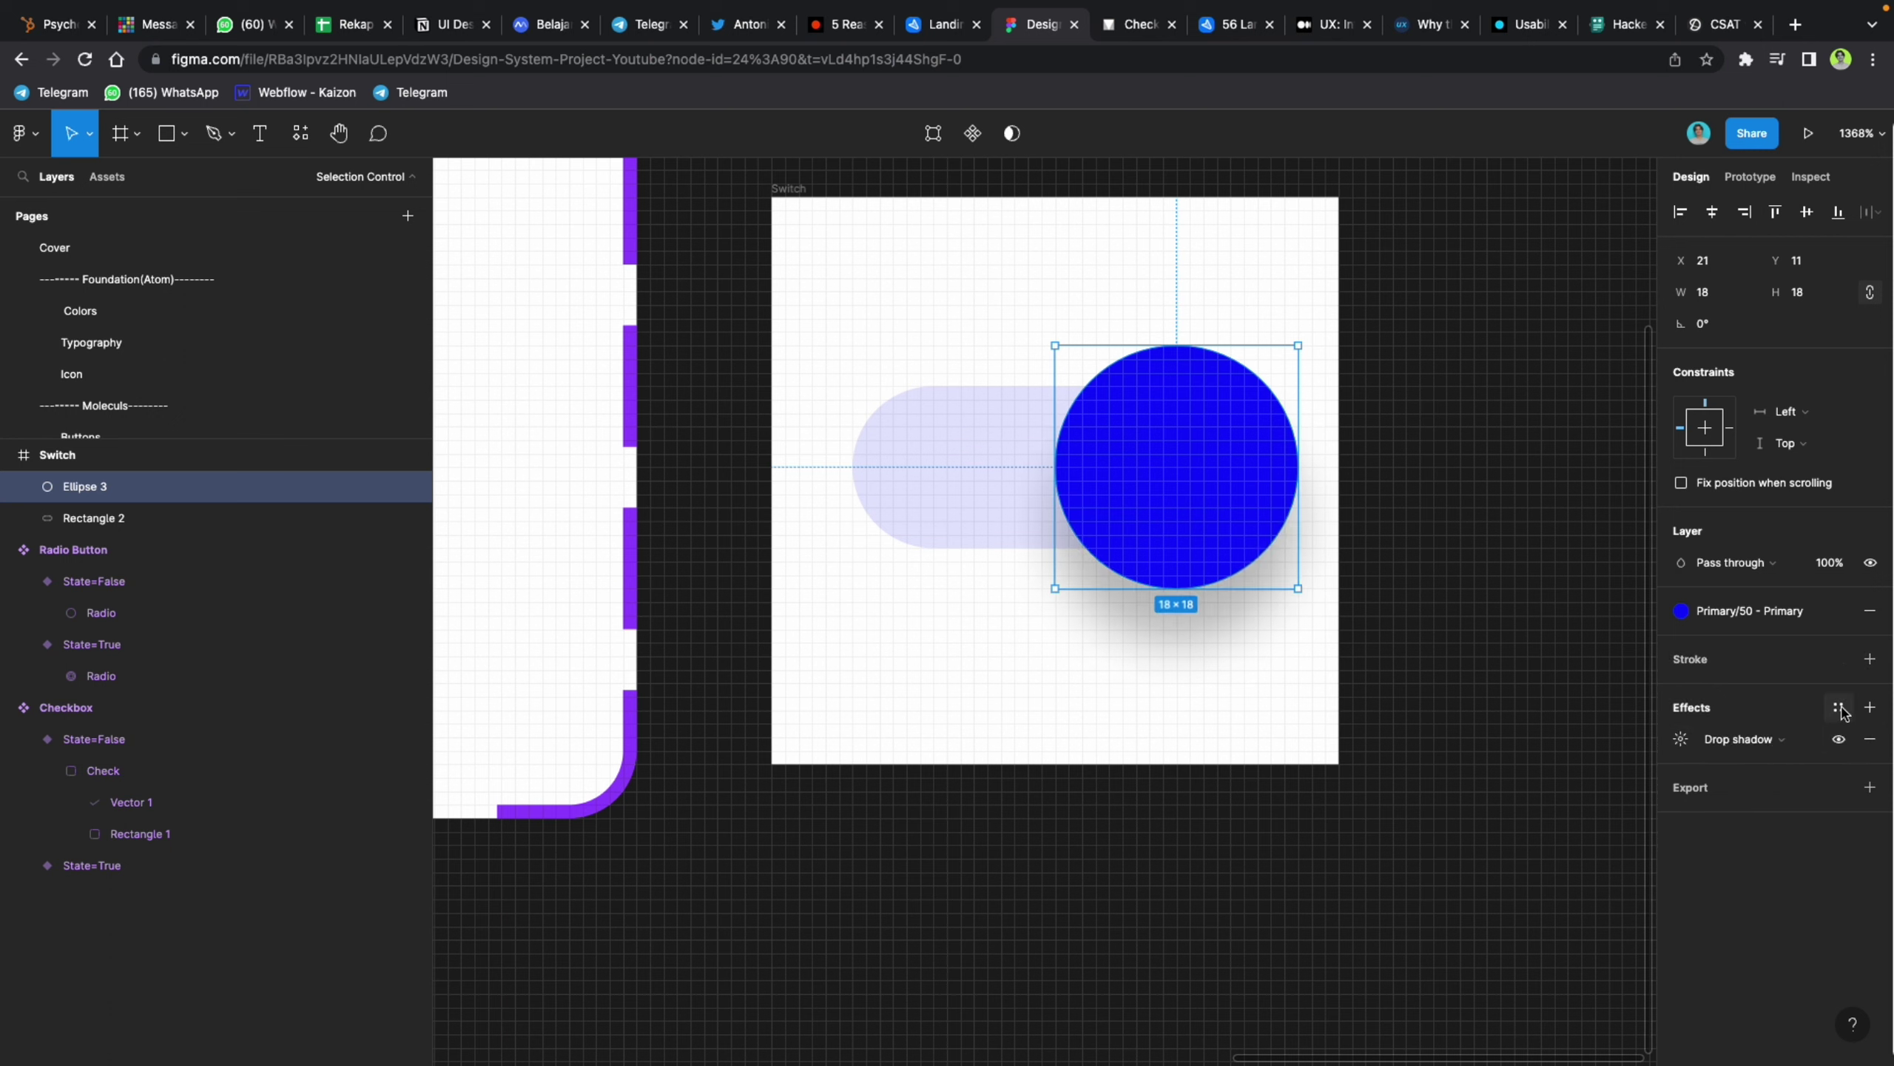
Step: Set the circle's drop shadow colour to 0014FF at 20% opacity
left_click(1682, 740)
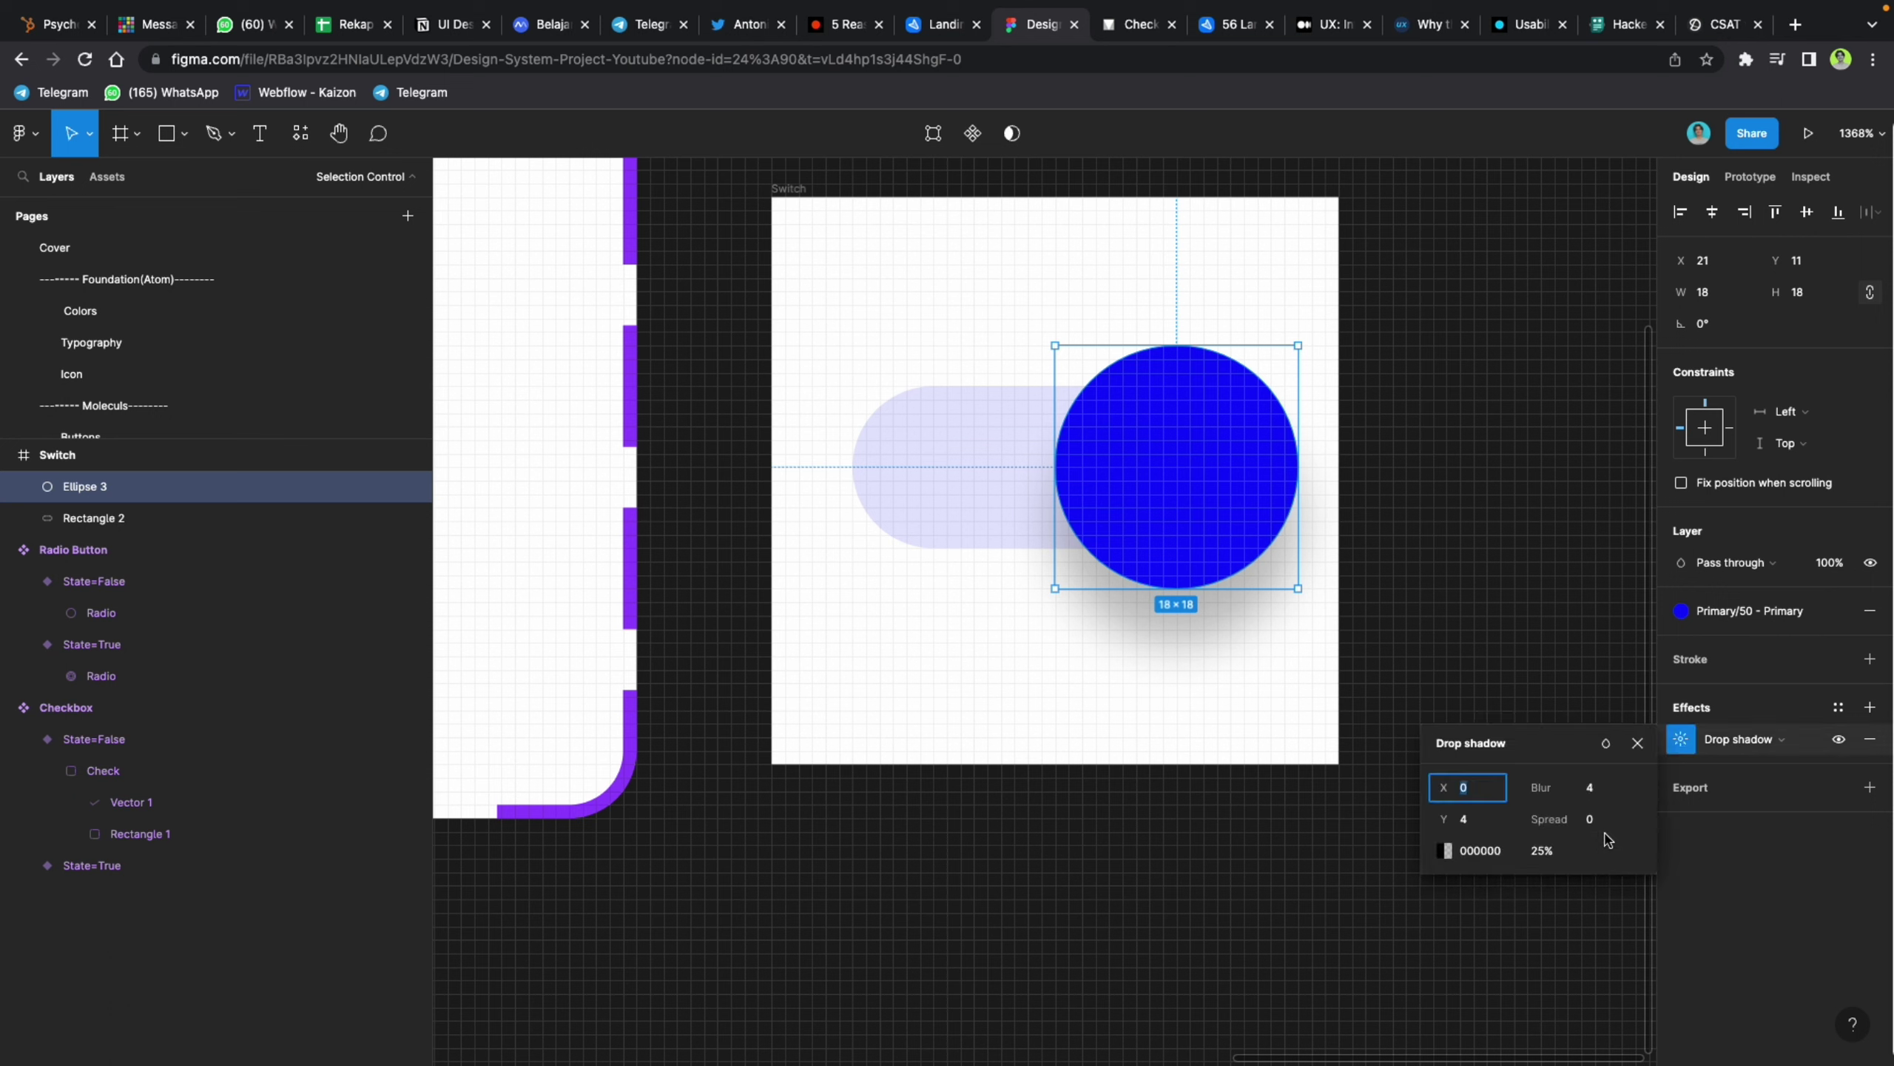
left_click(1447, 852)
left_click(1398, 970)
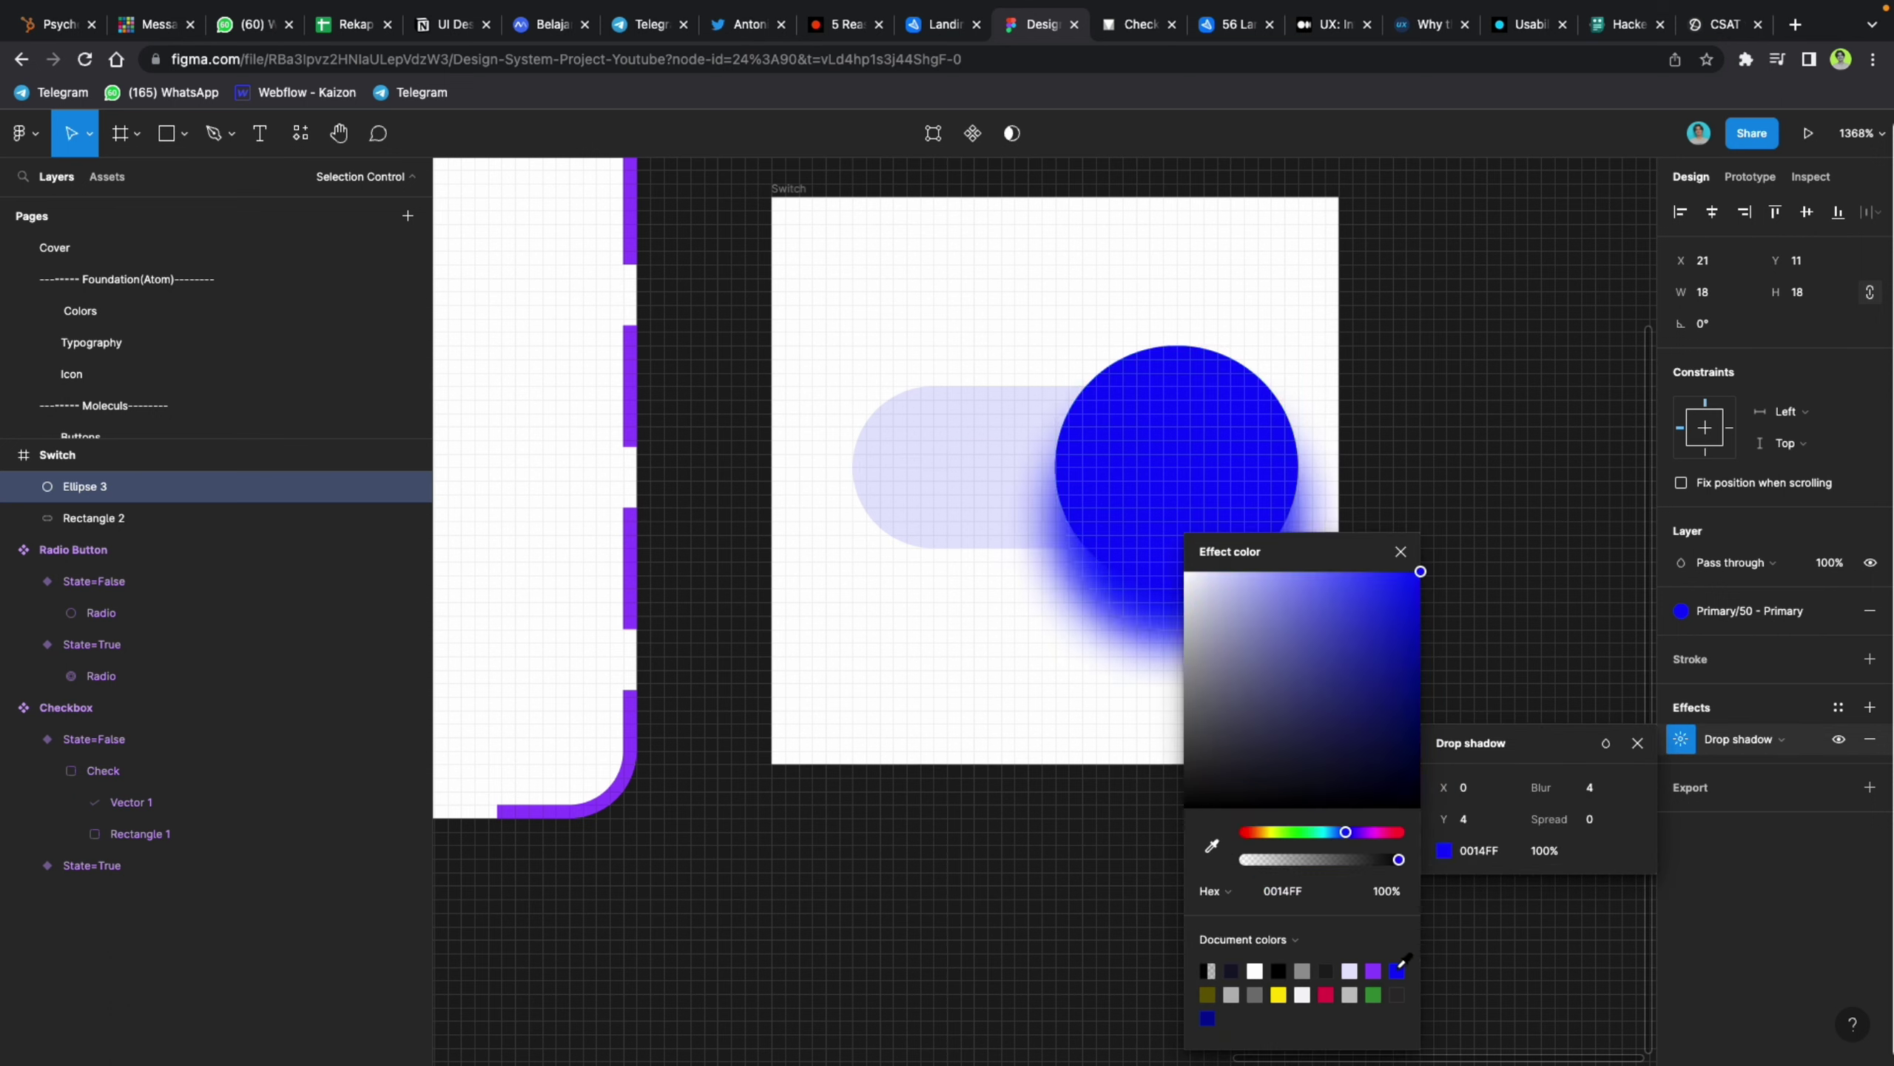
left_click(1530, 853)
type("40")
key("Return")
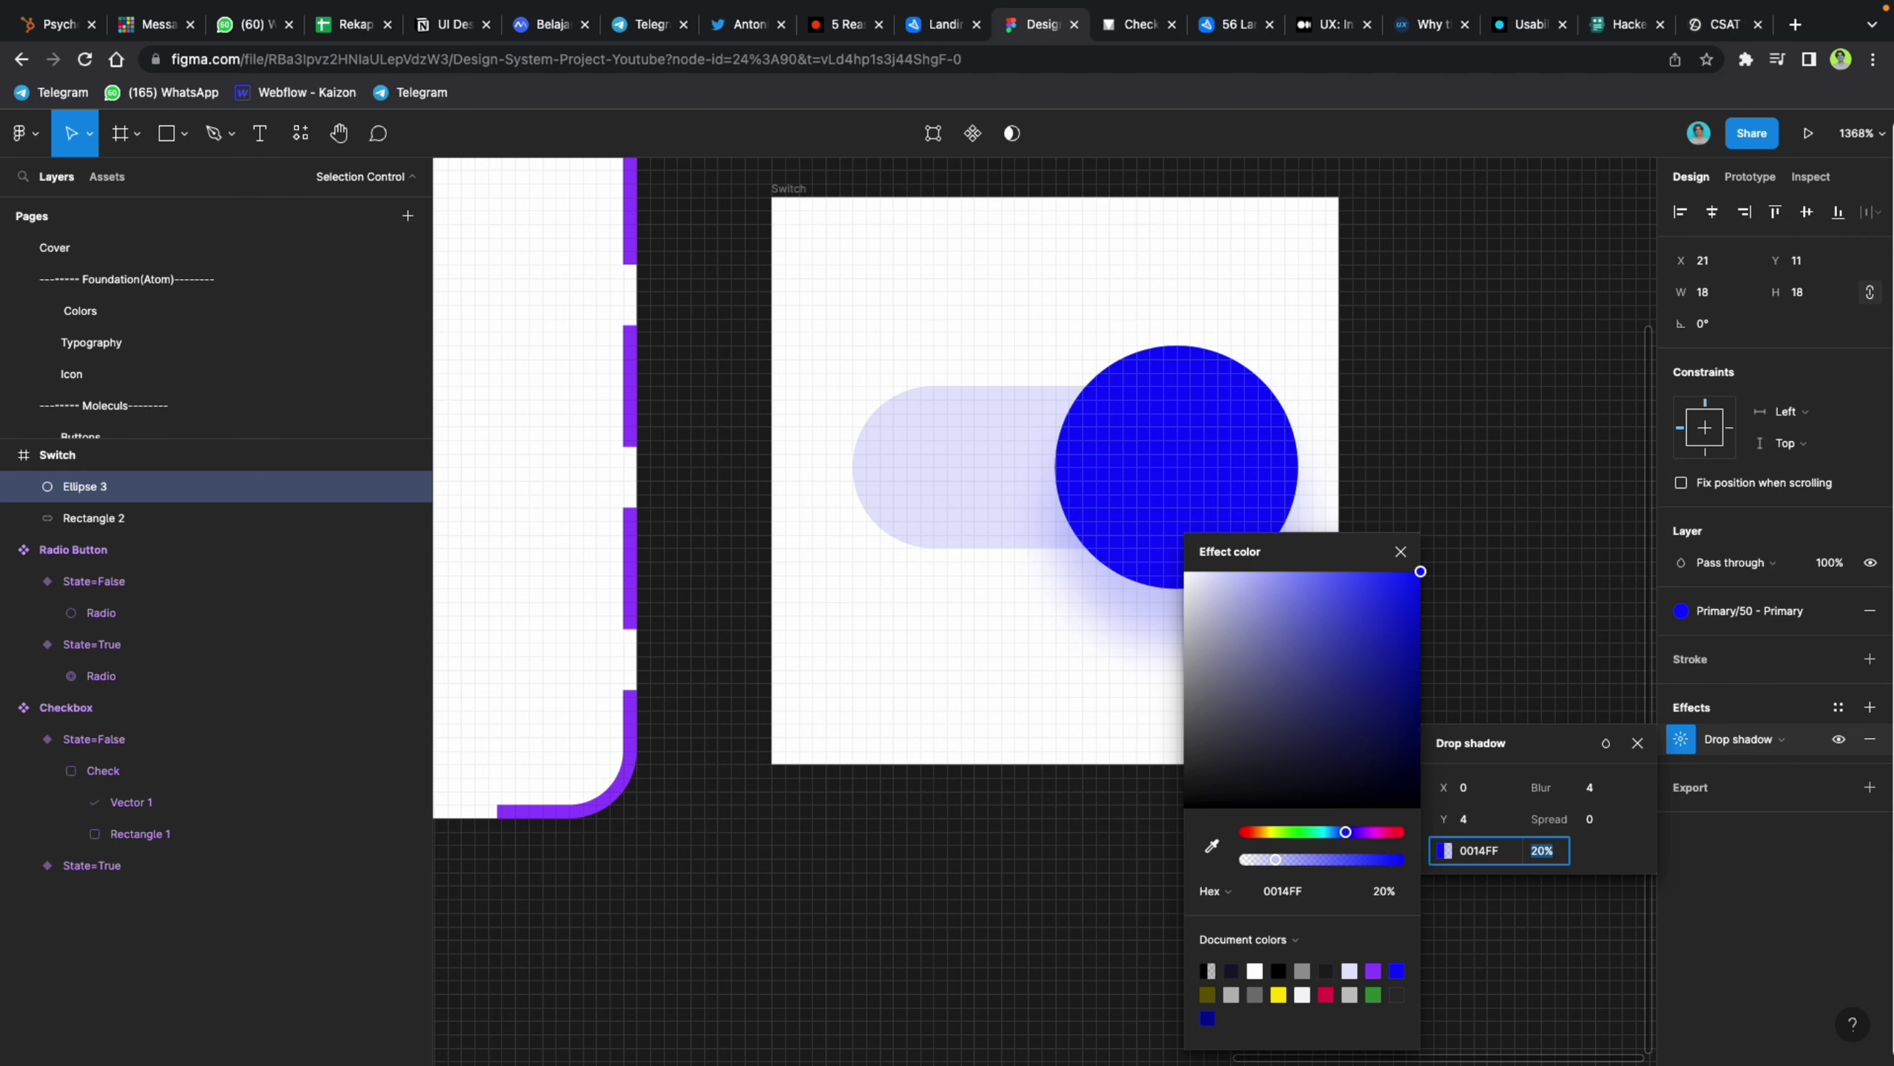
left_click(1441, 393)
Step: Compare the switch's track and shadowed circle with the Material Design switch example
left_click(1033, 460)
scroll(953, 450, "down", 3)
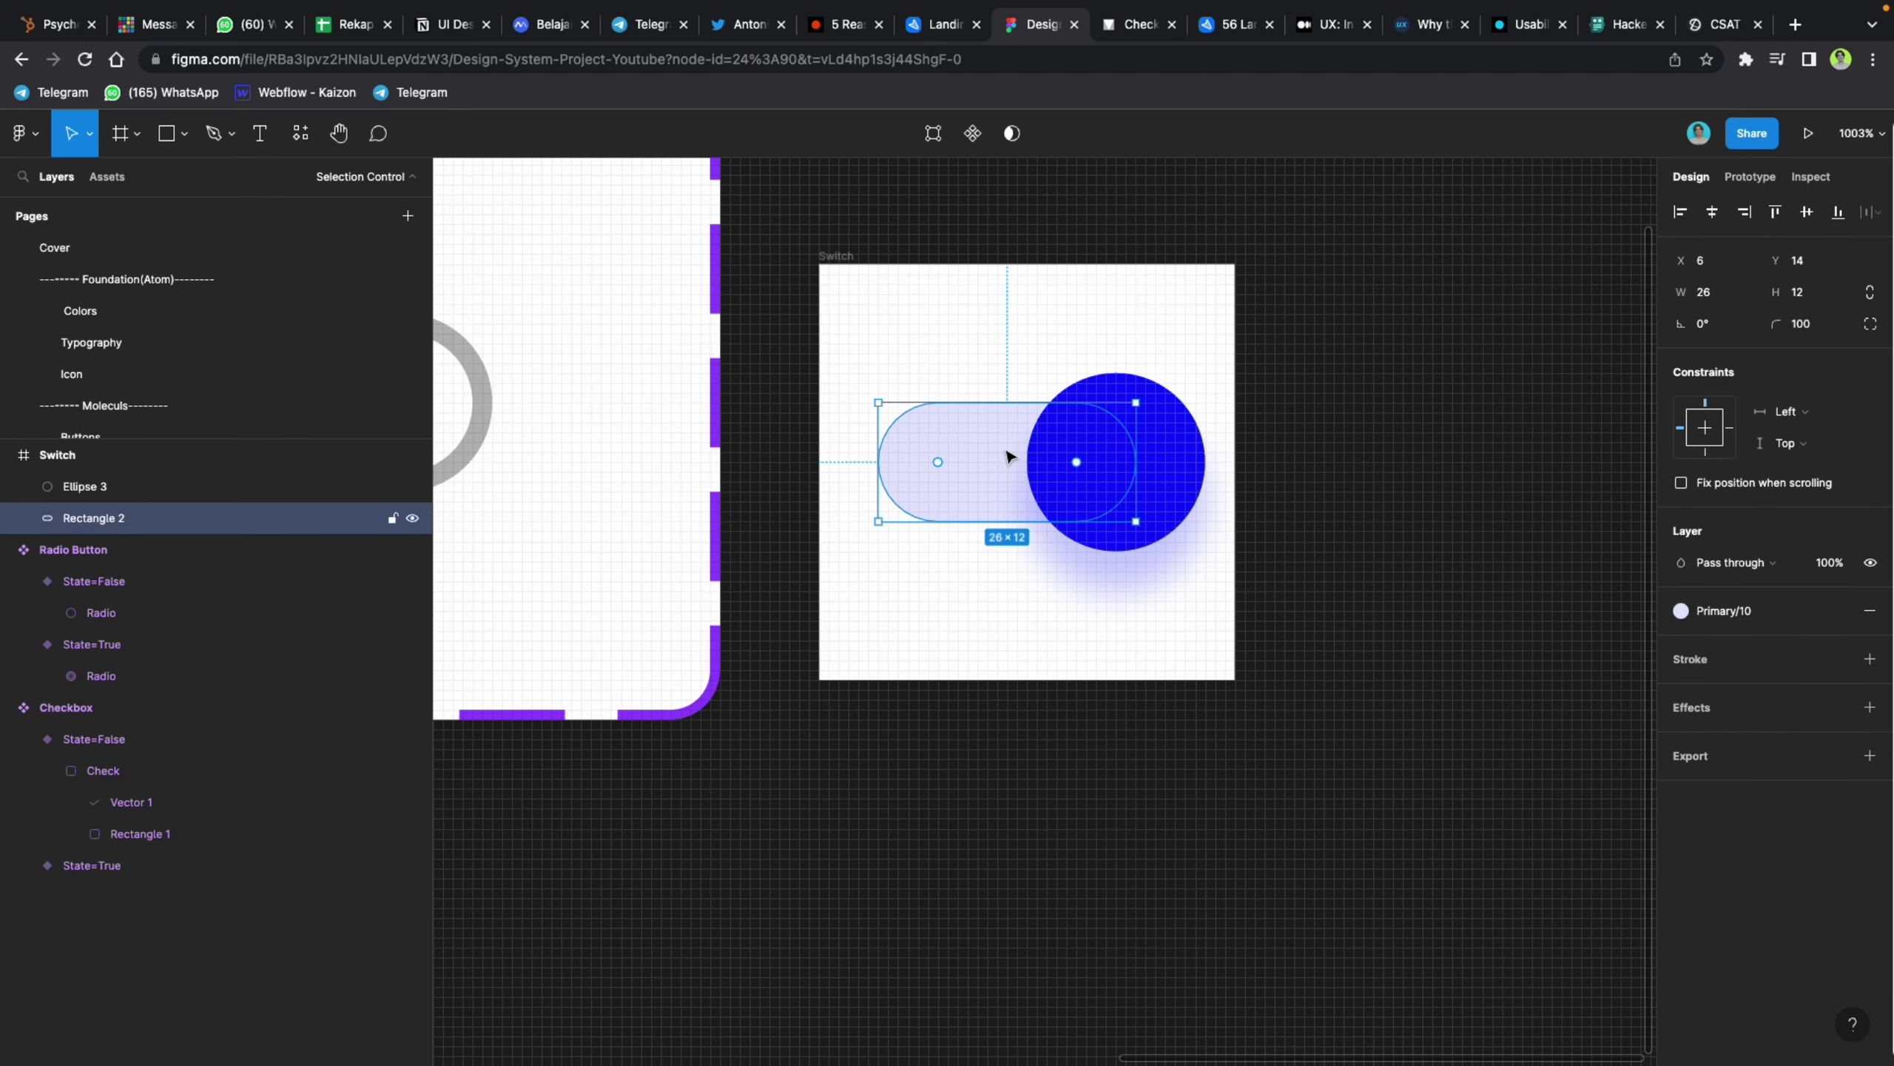
left_click(1206, 539)
left_click(1135, 27)
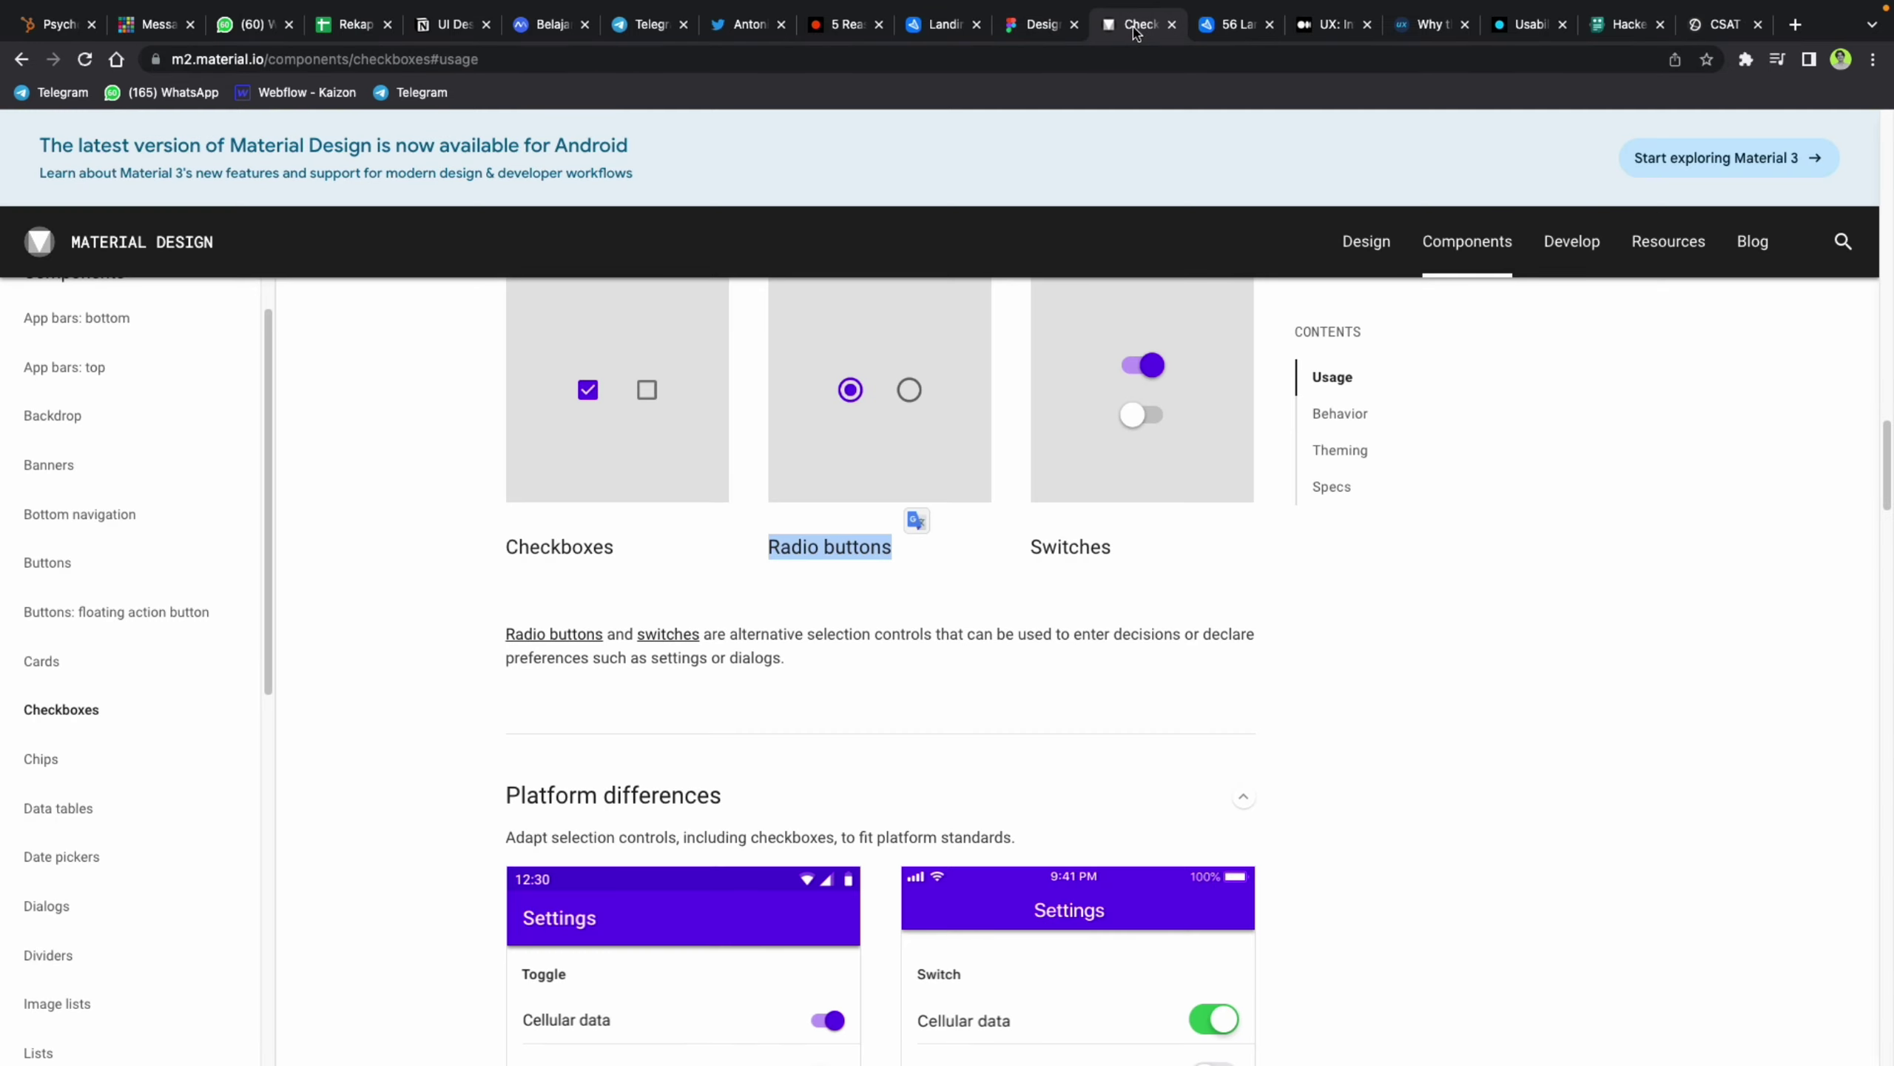
left_click(1044, 26)
Step: Try a Black & White colour style as the circle's fill and undo it
left_click(1111, 433)
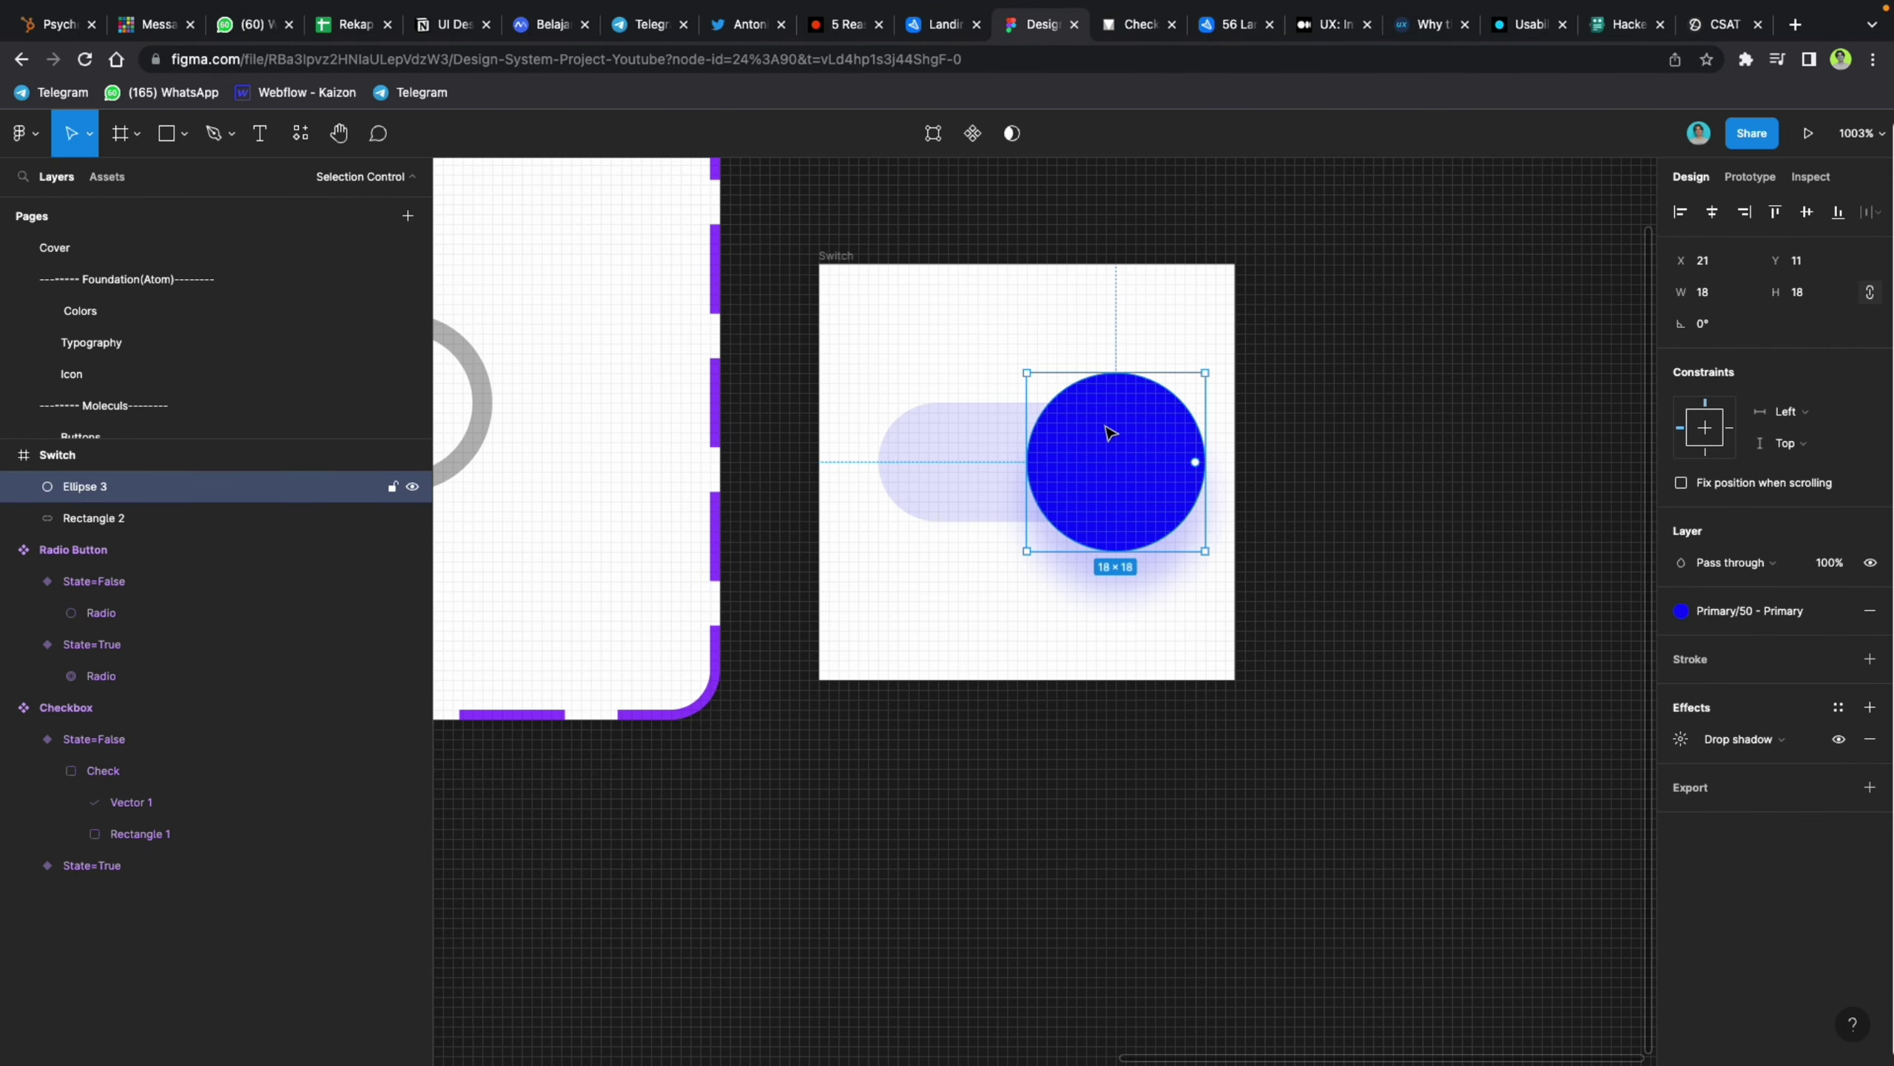
left_click(1745, 611)
scroll(1723, 821, "down", 15)
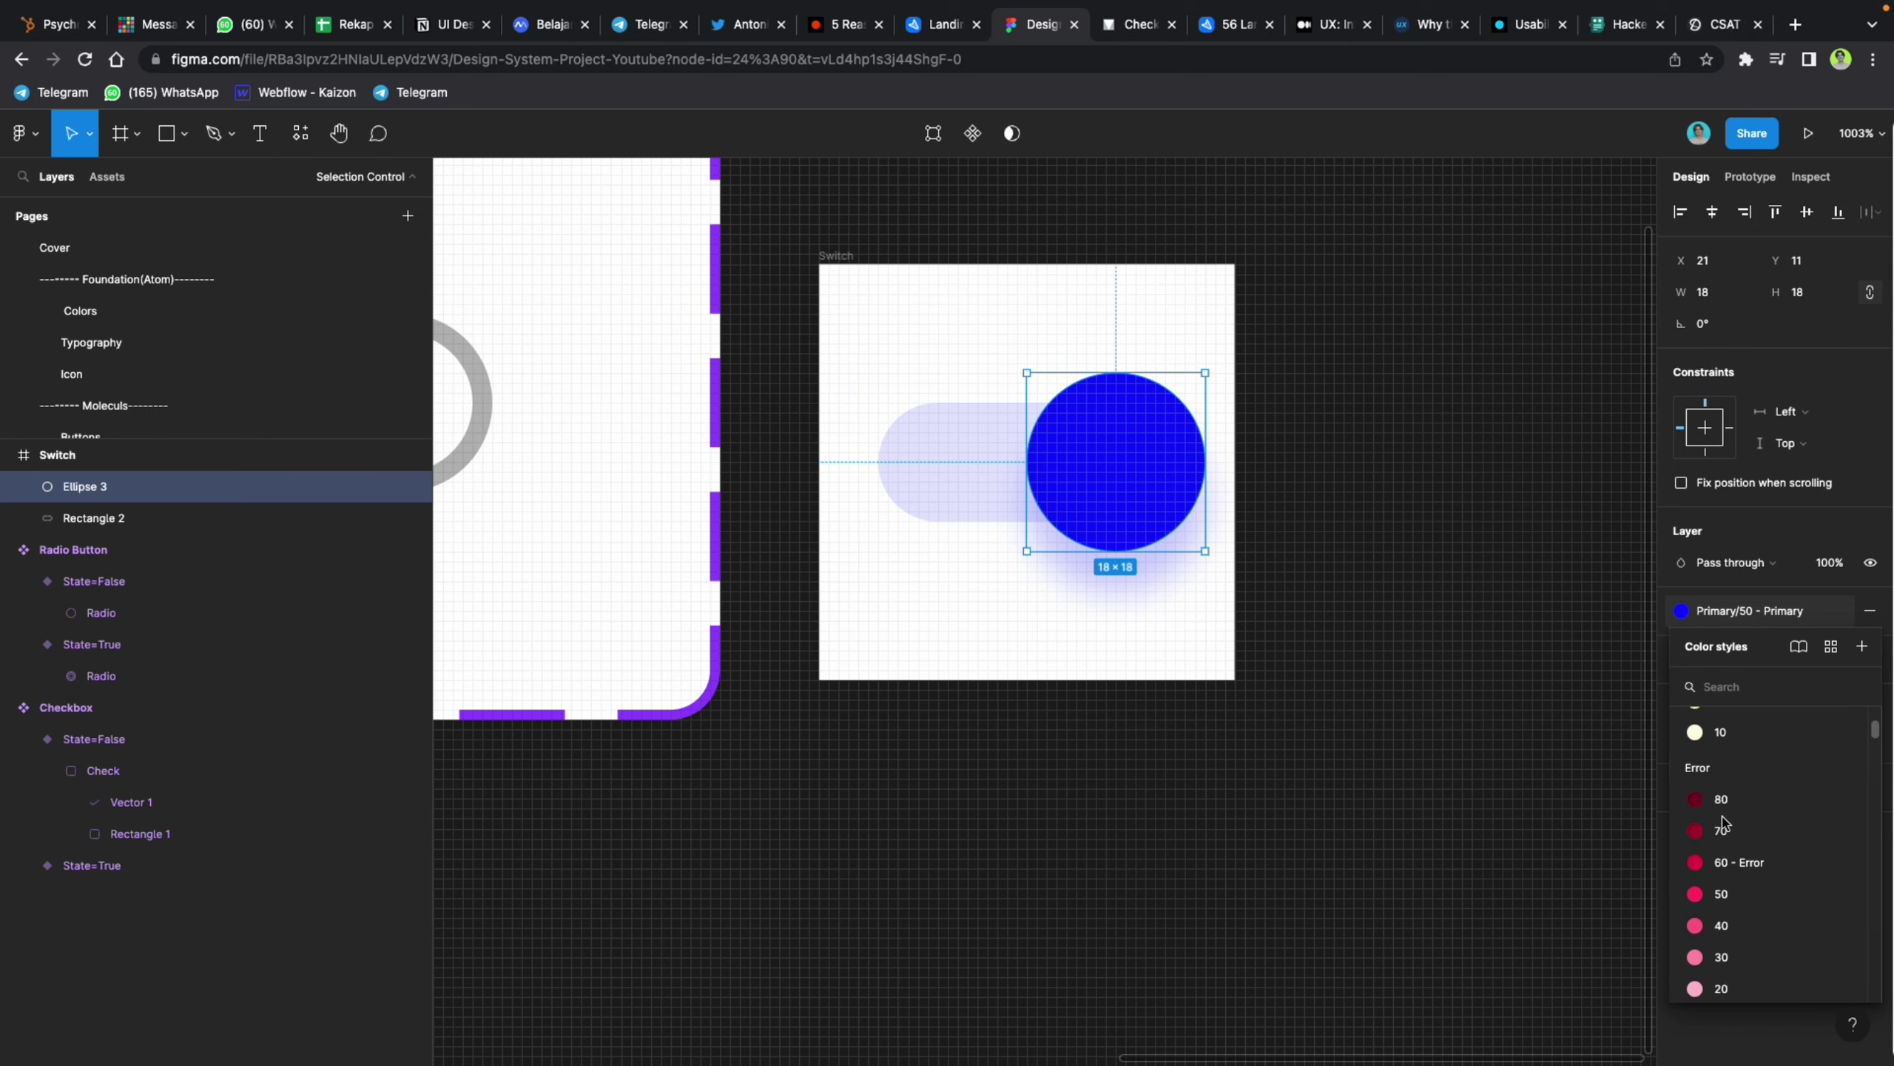
scroll(1725, 806, "up", 4)
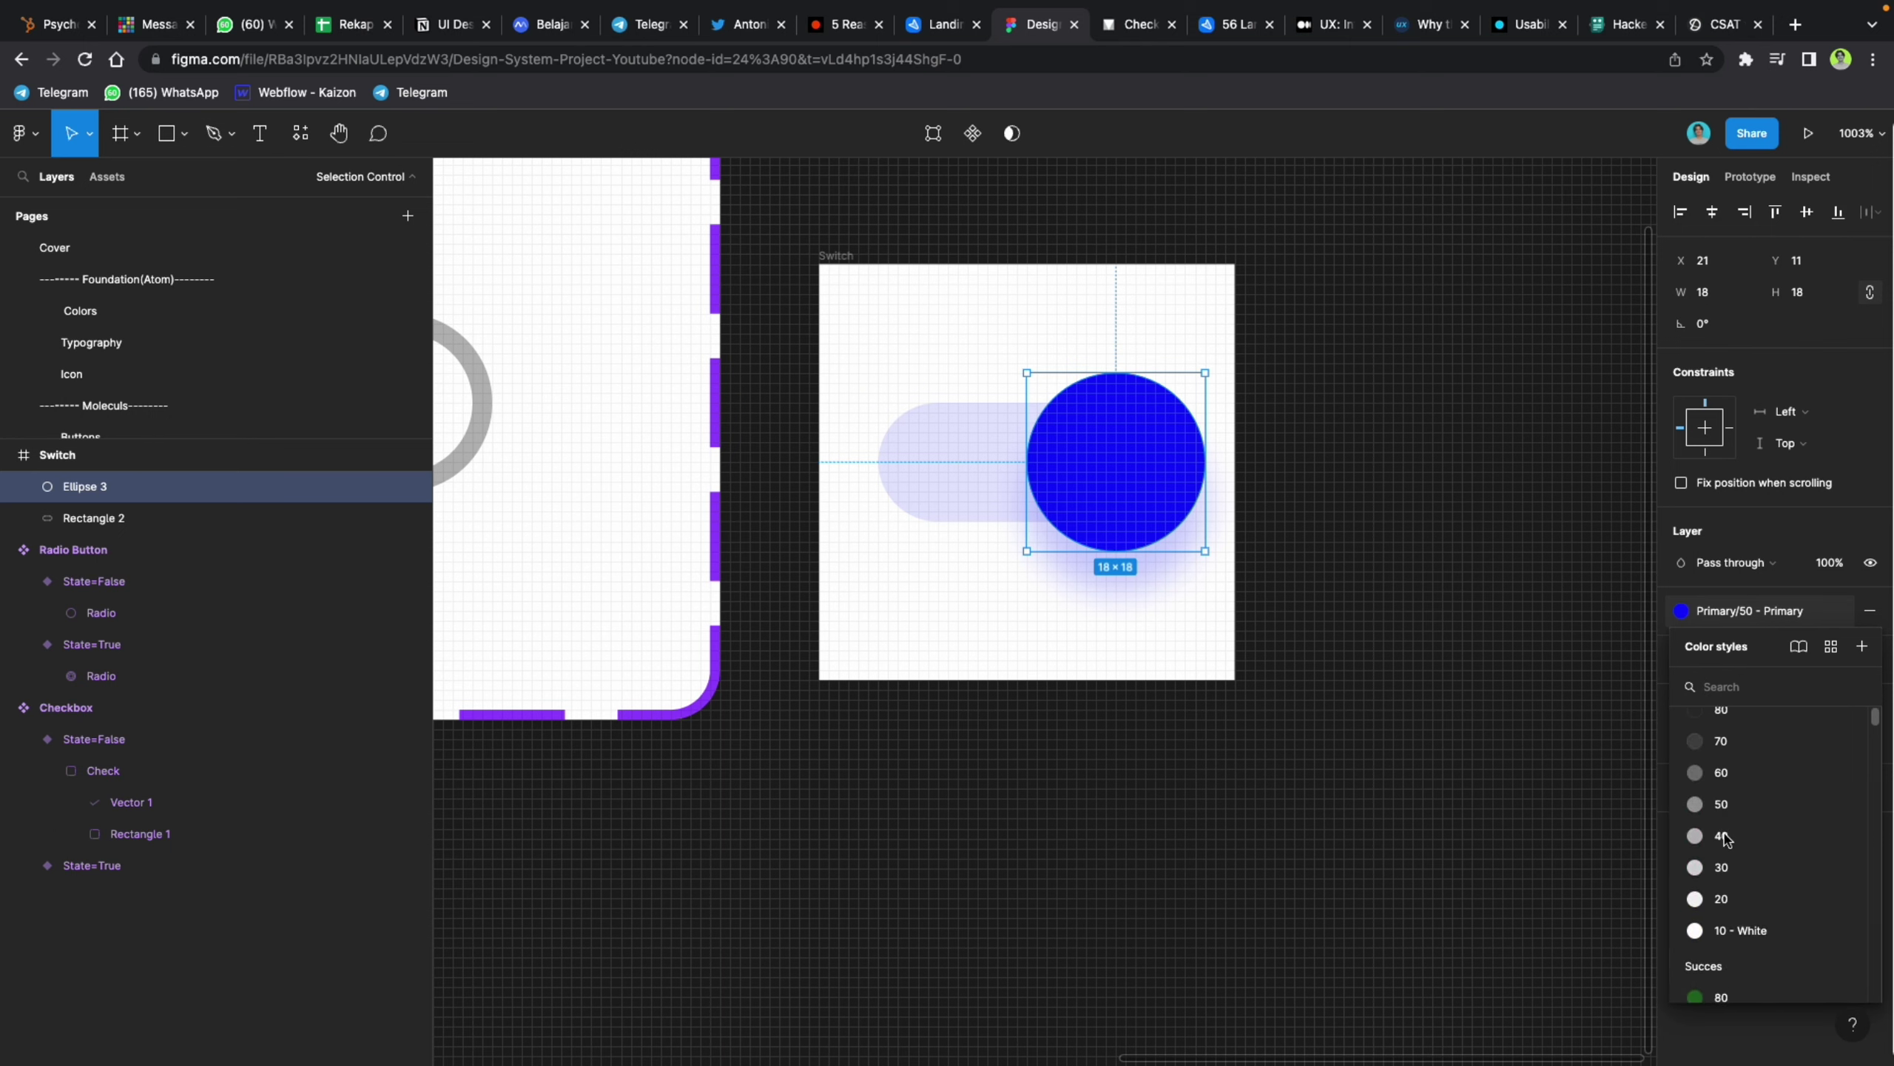
left_click(1729, 743)
key("ctrl+z")
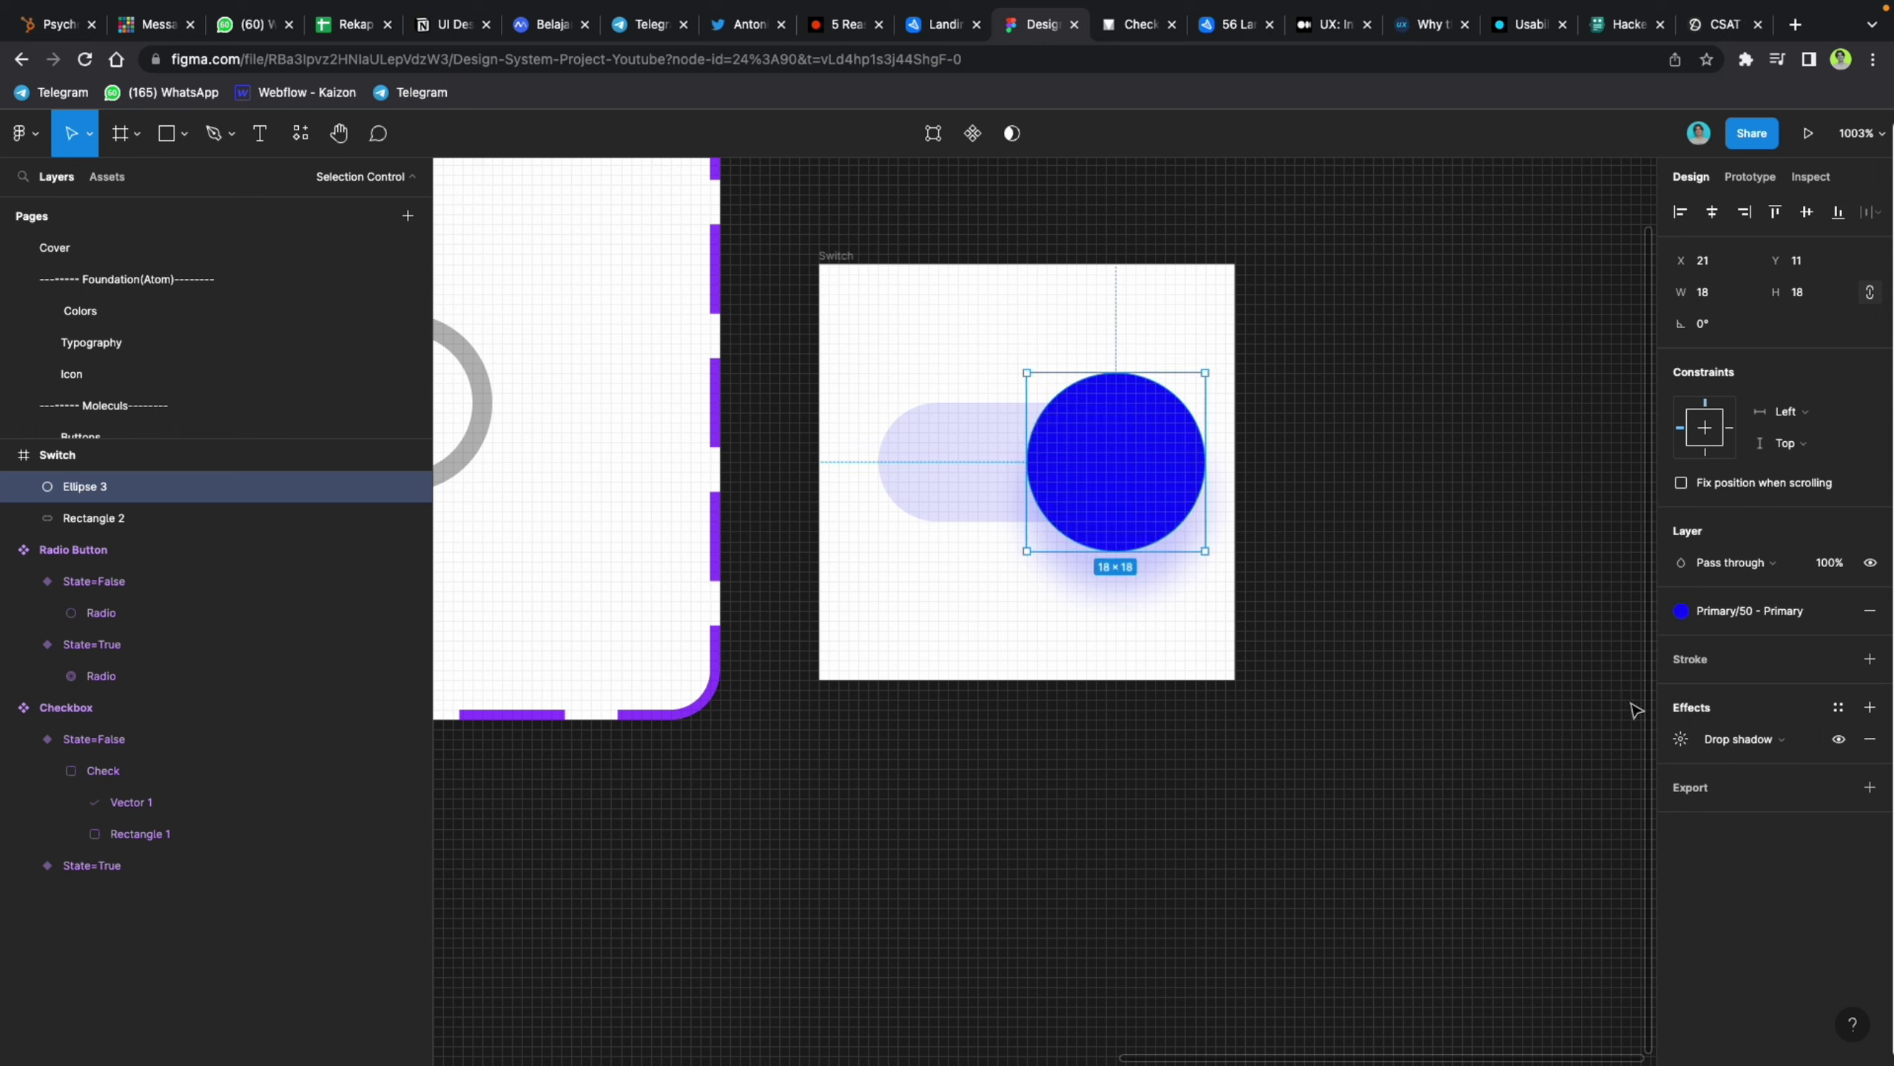
Step: Change the circle's drop shadow colour to 14142B with 25% opacity
left_click(1682, 738)
left_click(1445, 851)
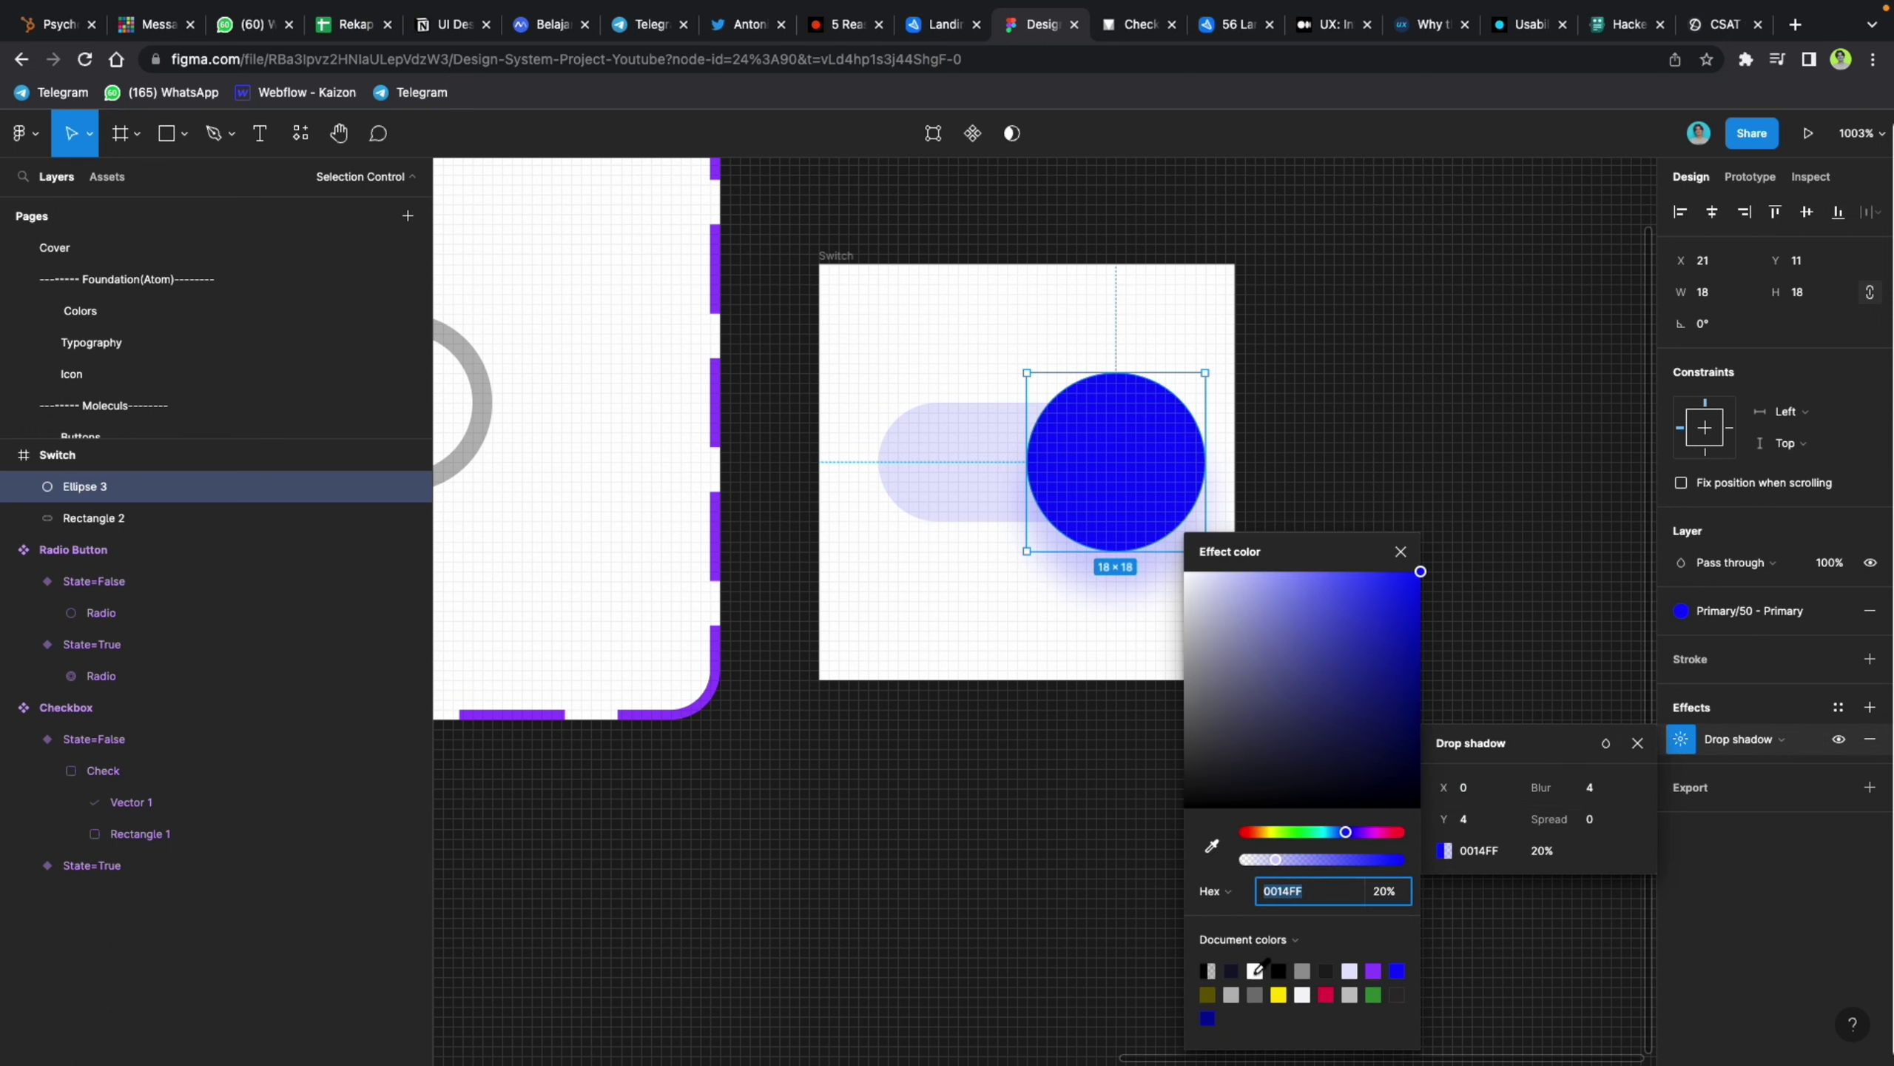
left_click(1231, 970)
left_click(1543, 851)
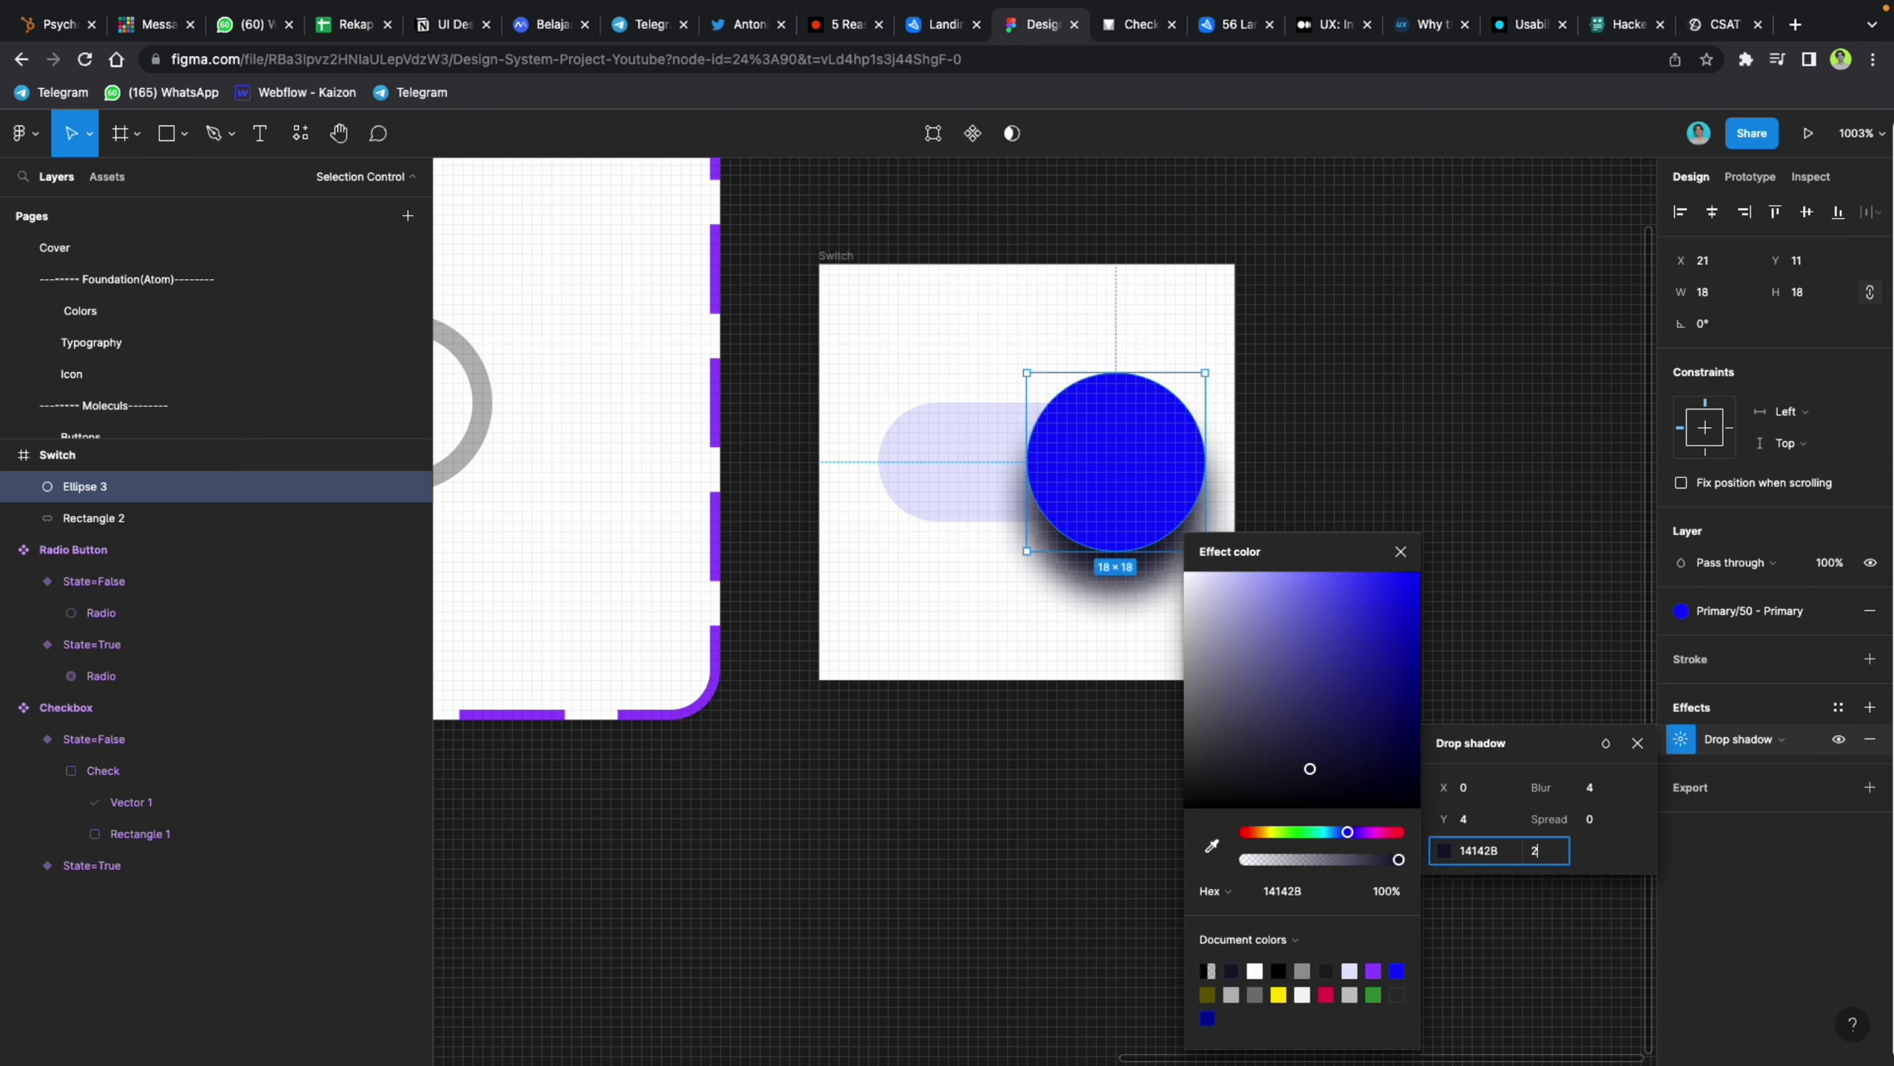
type("20")
key("Return")
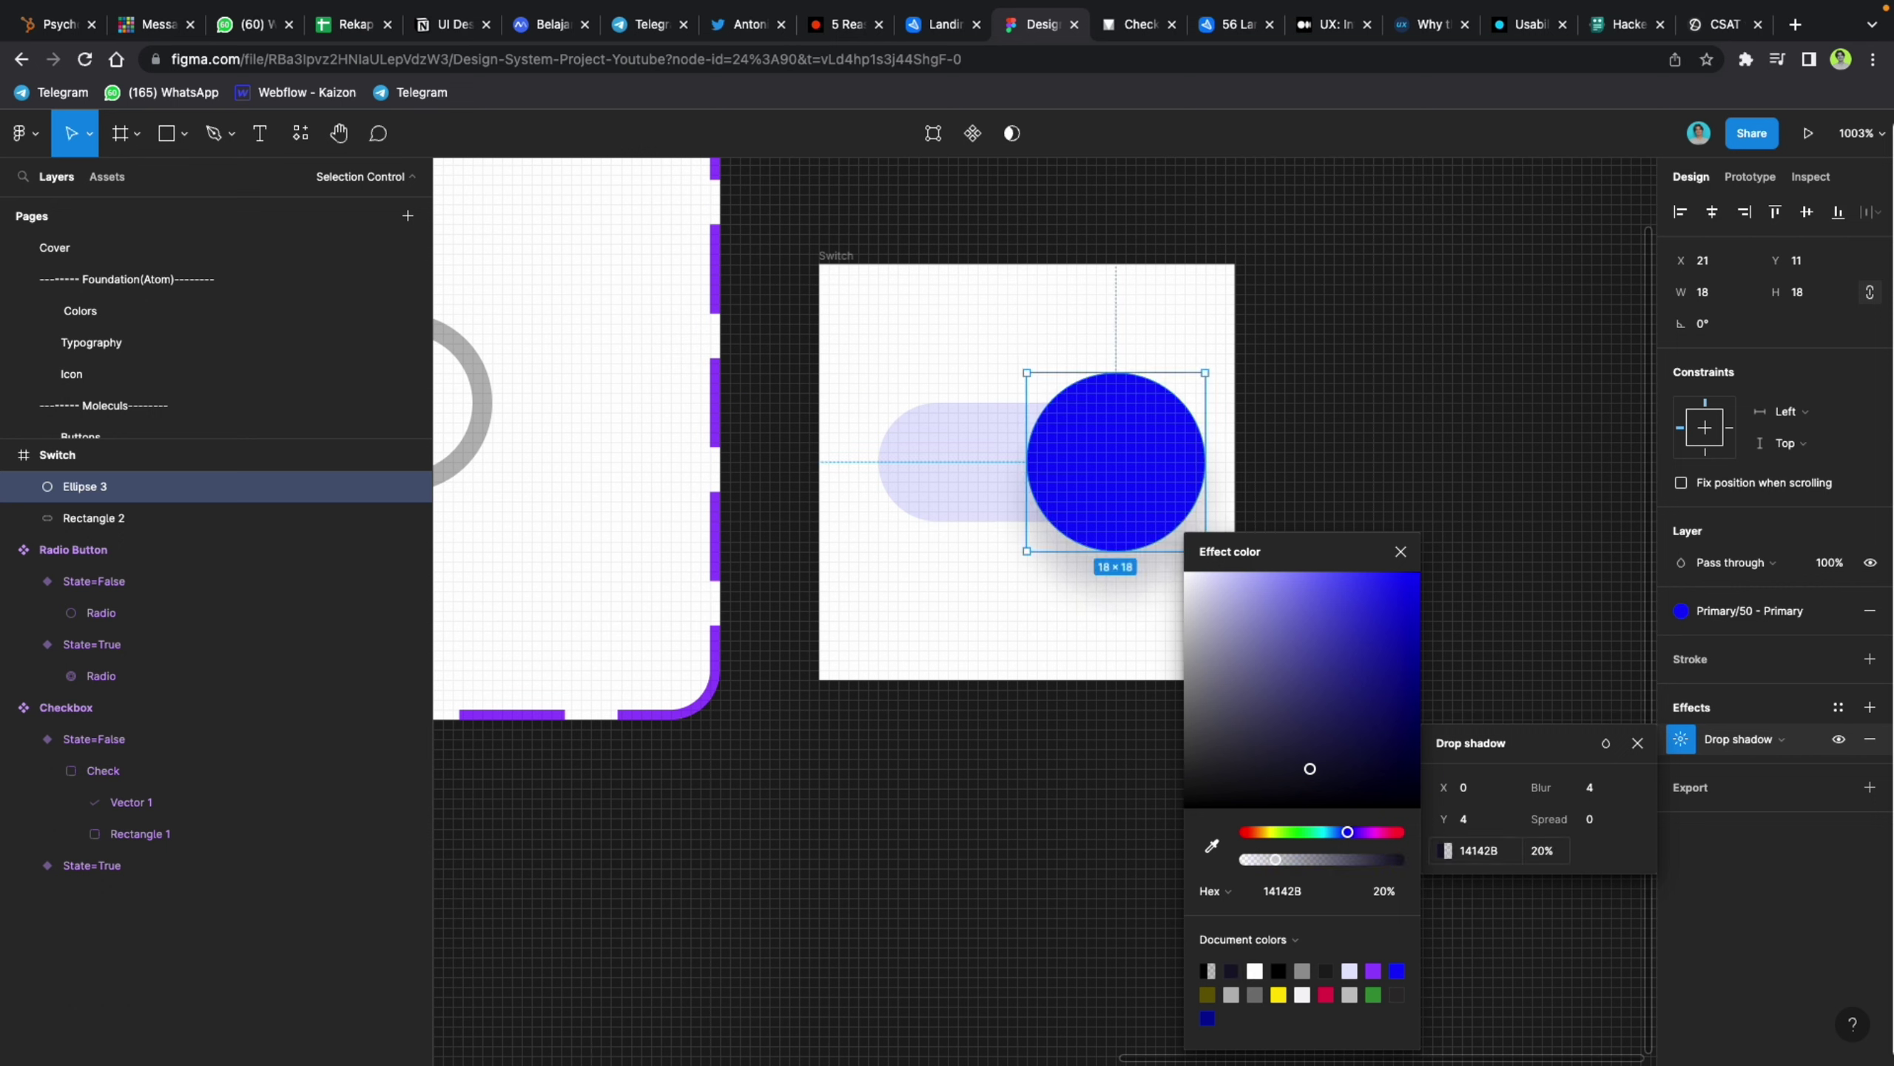
left_click(1554, 864)
key("Return")
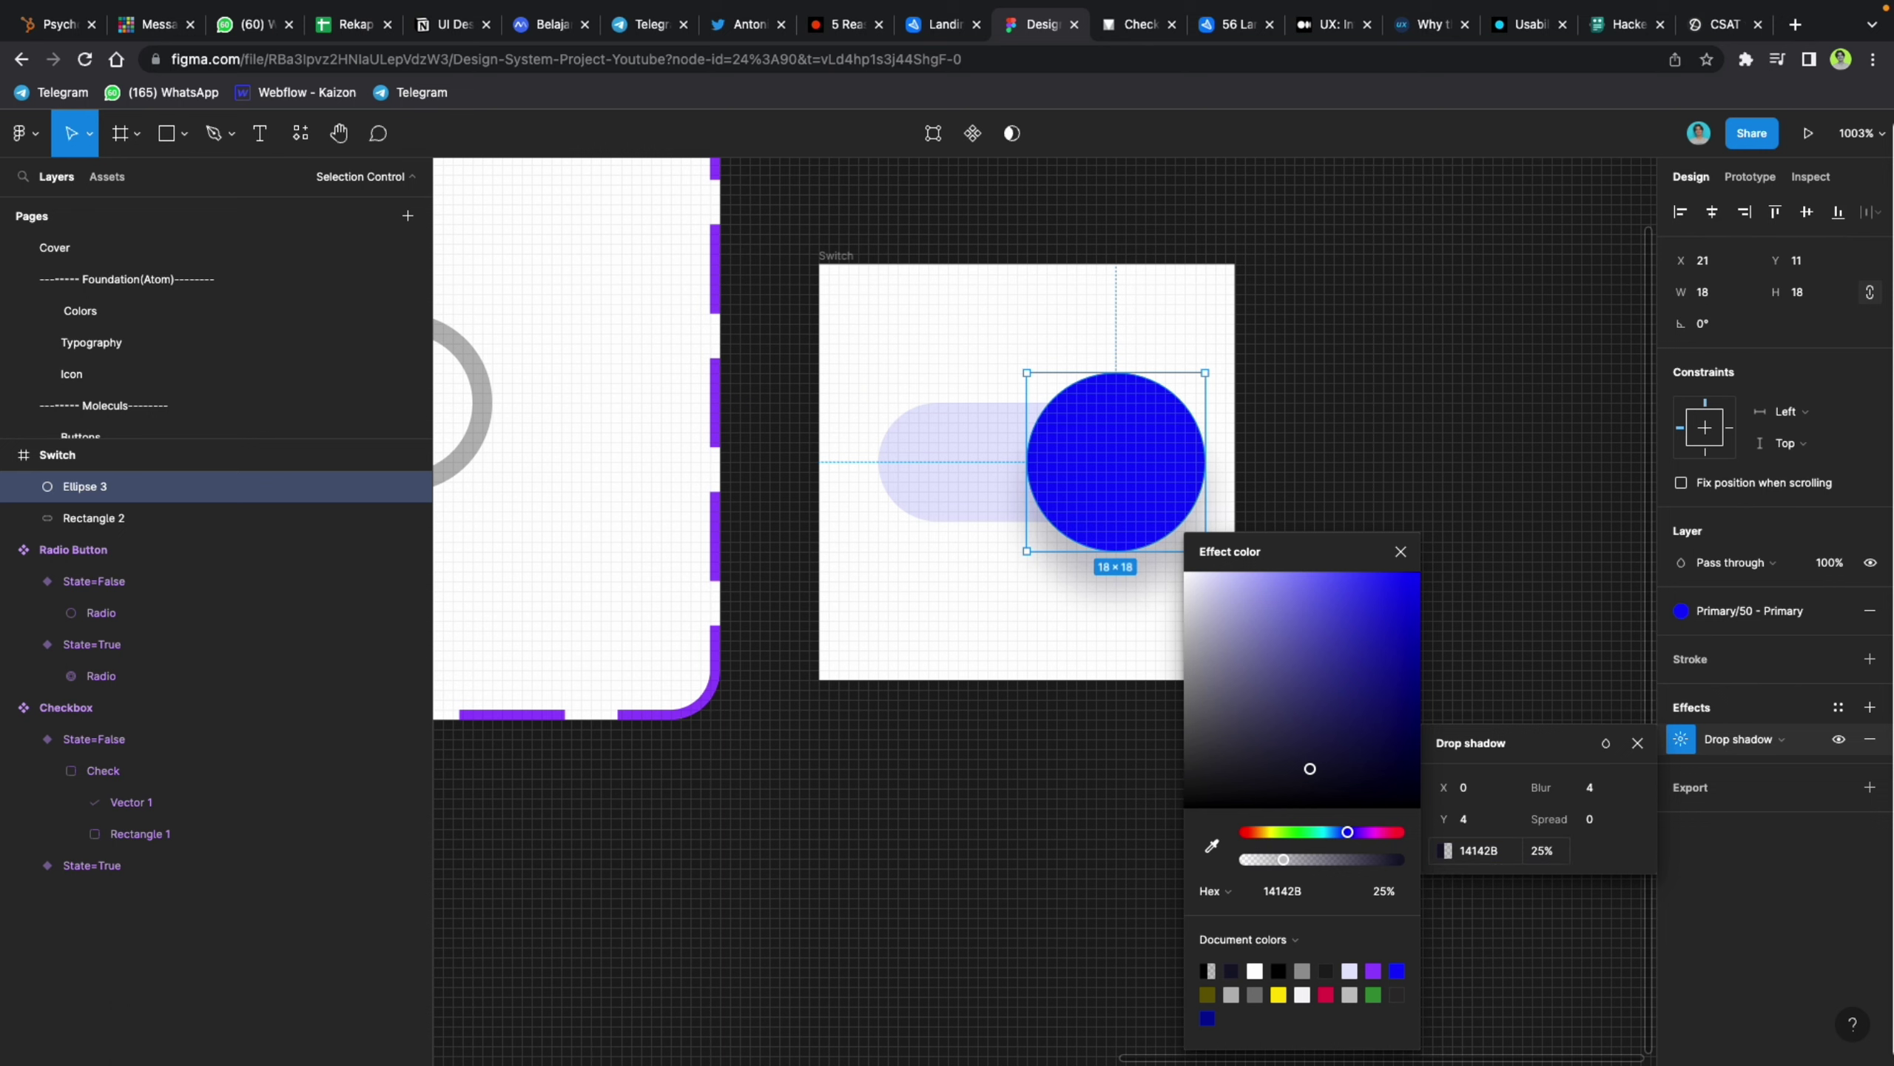
left_click(1488, 827)
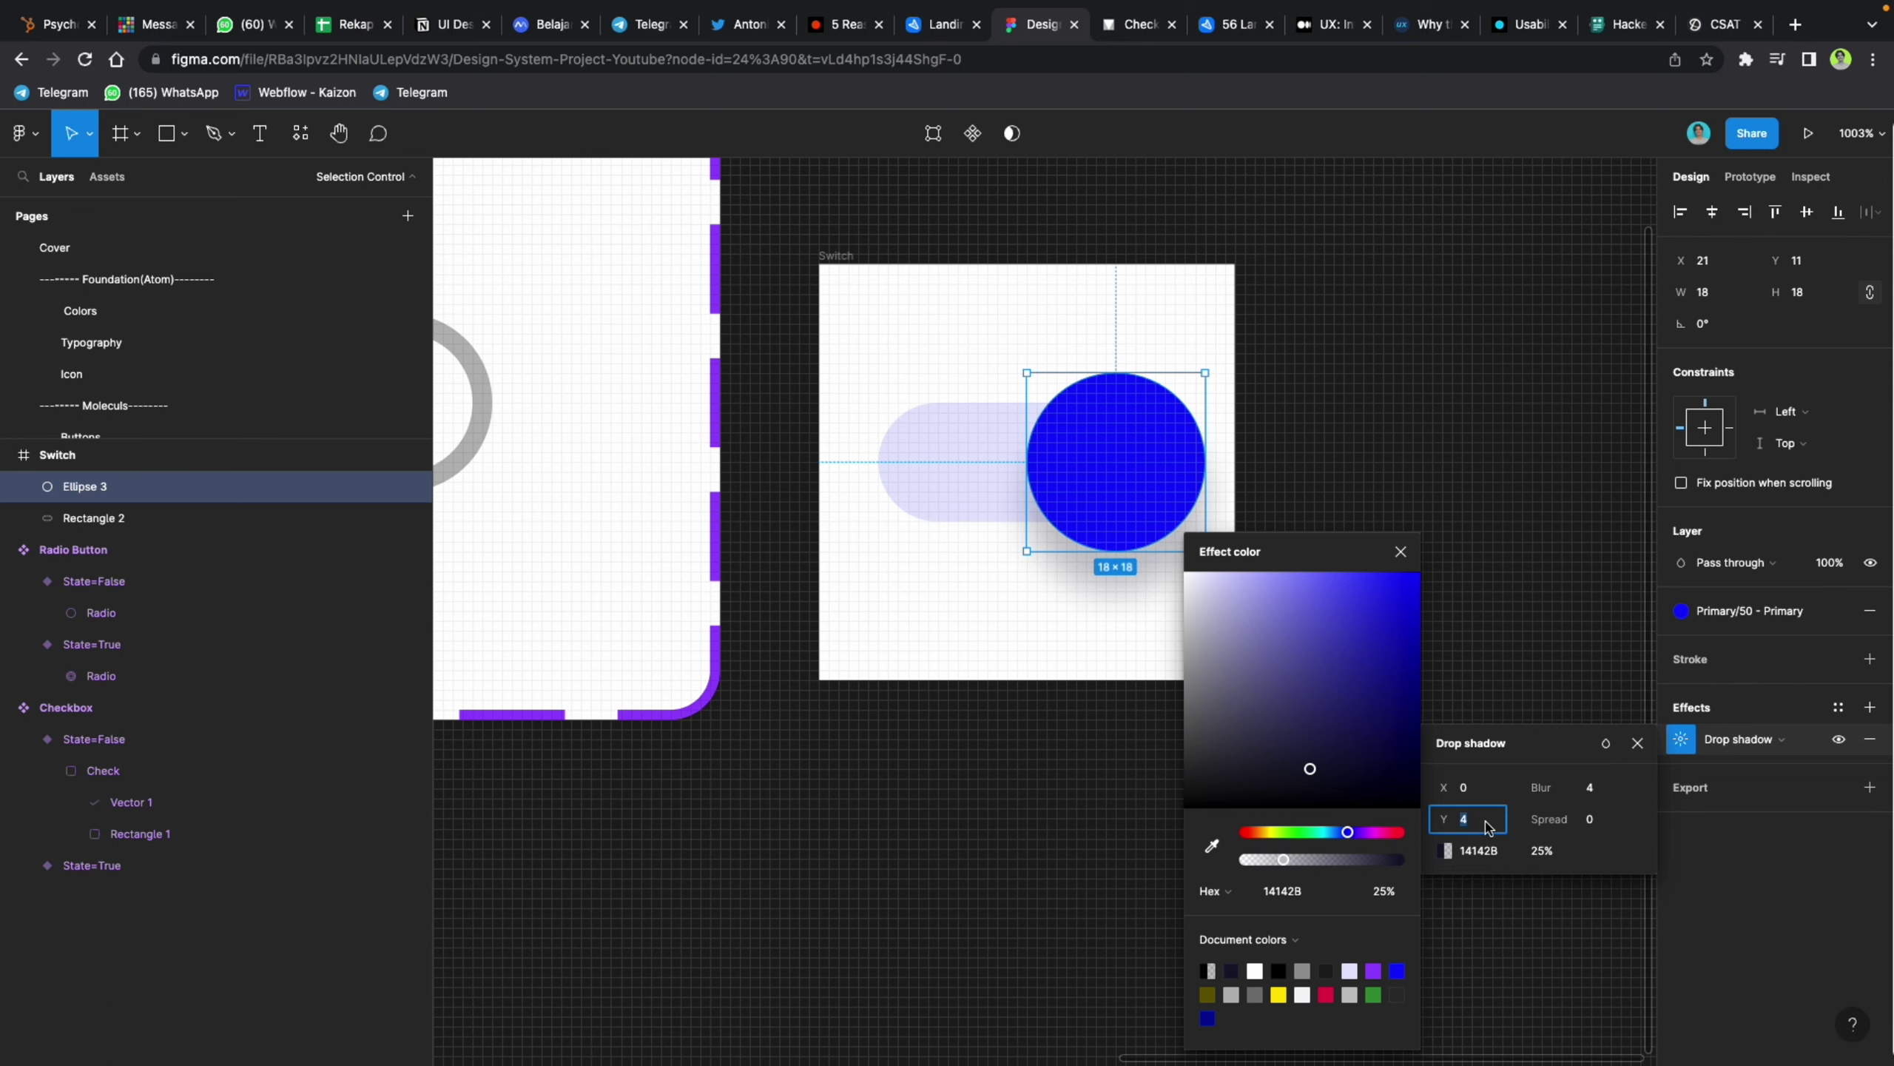
left_click(902, 748)
Step: Try the union, subtract, intersect and exclude operations on the switch's track and circle, undoing each one
left_click(1002, 432)
left_click(1125, 440, "shift")
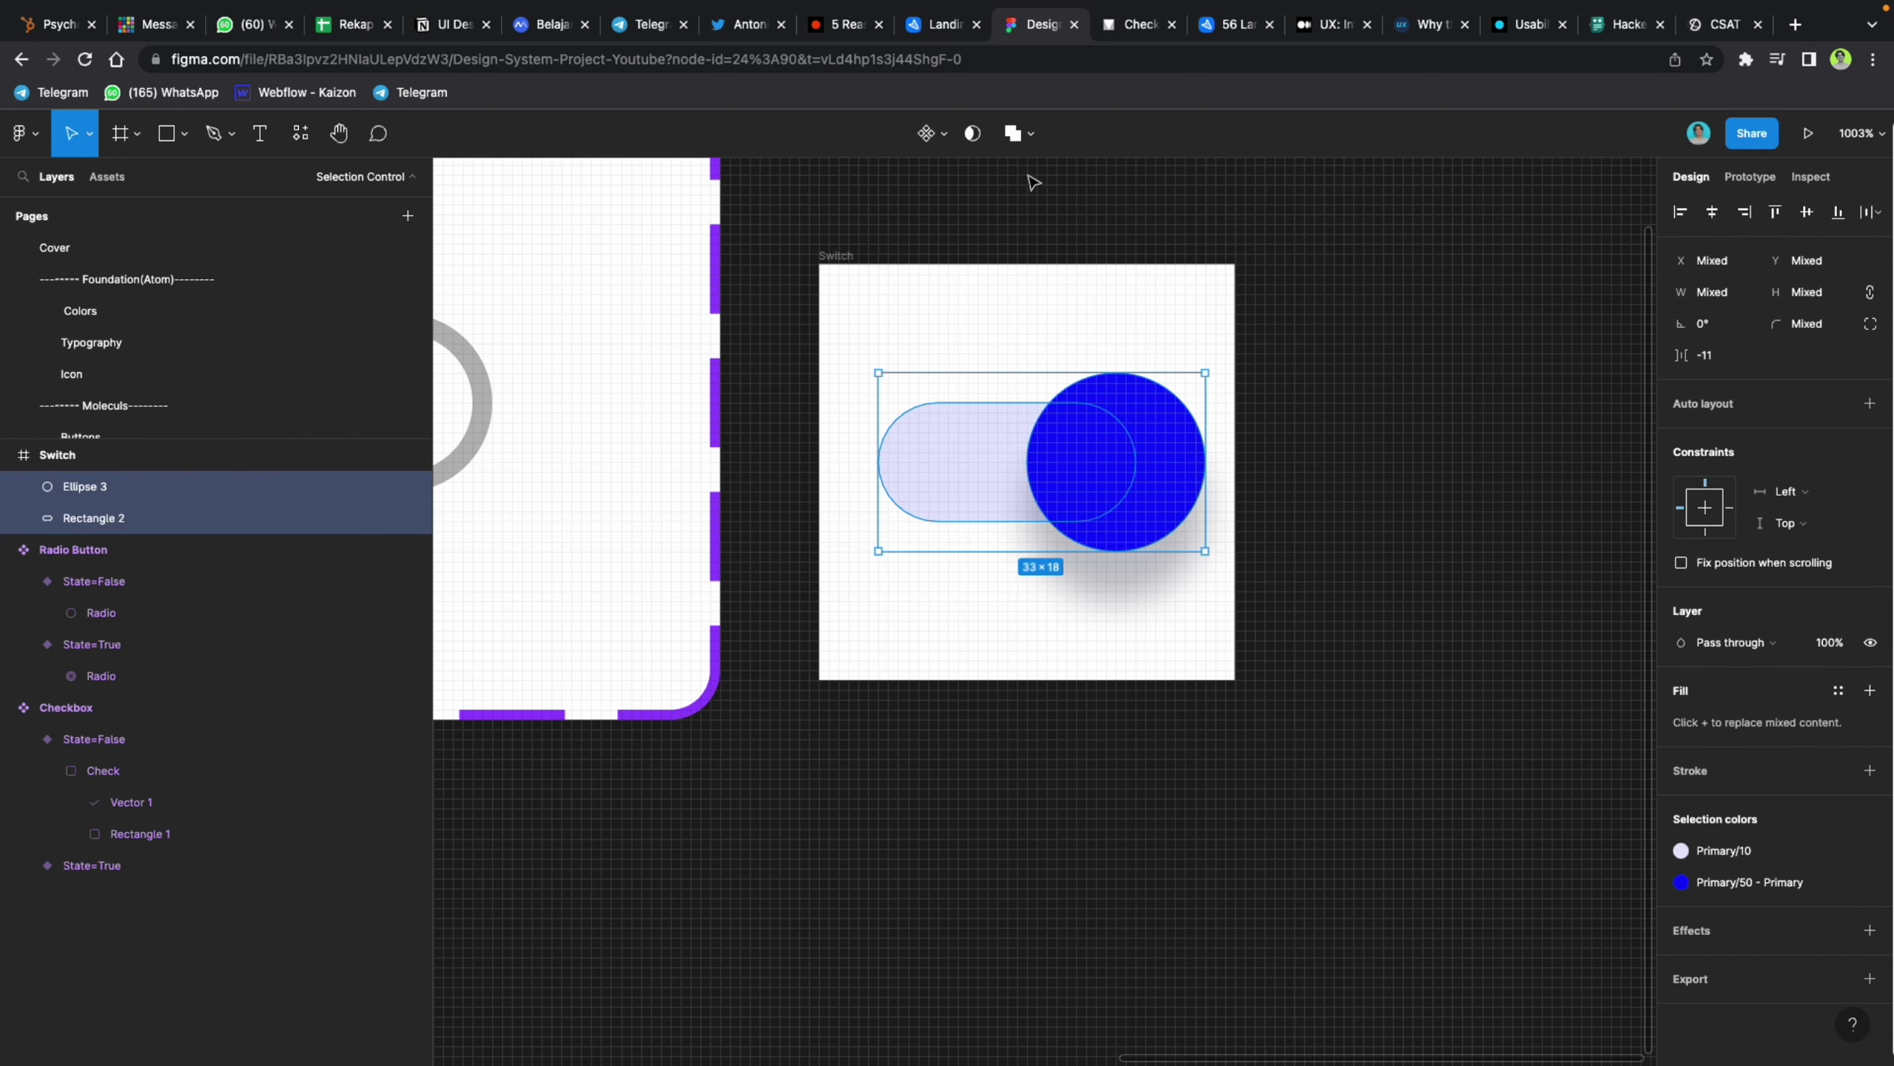
left_click(1015, 132)
key("ctrl+z")
left_click(1030, 134)
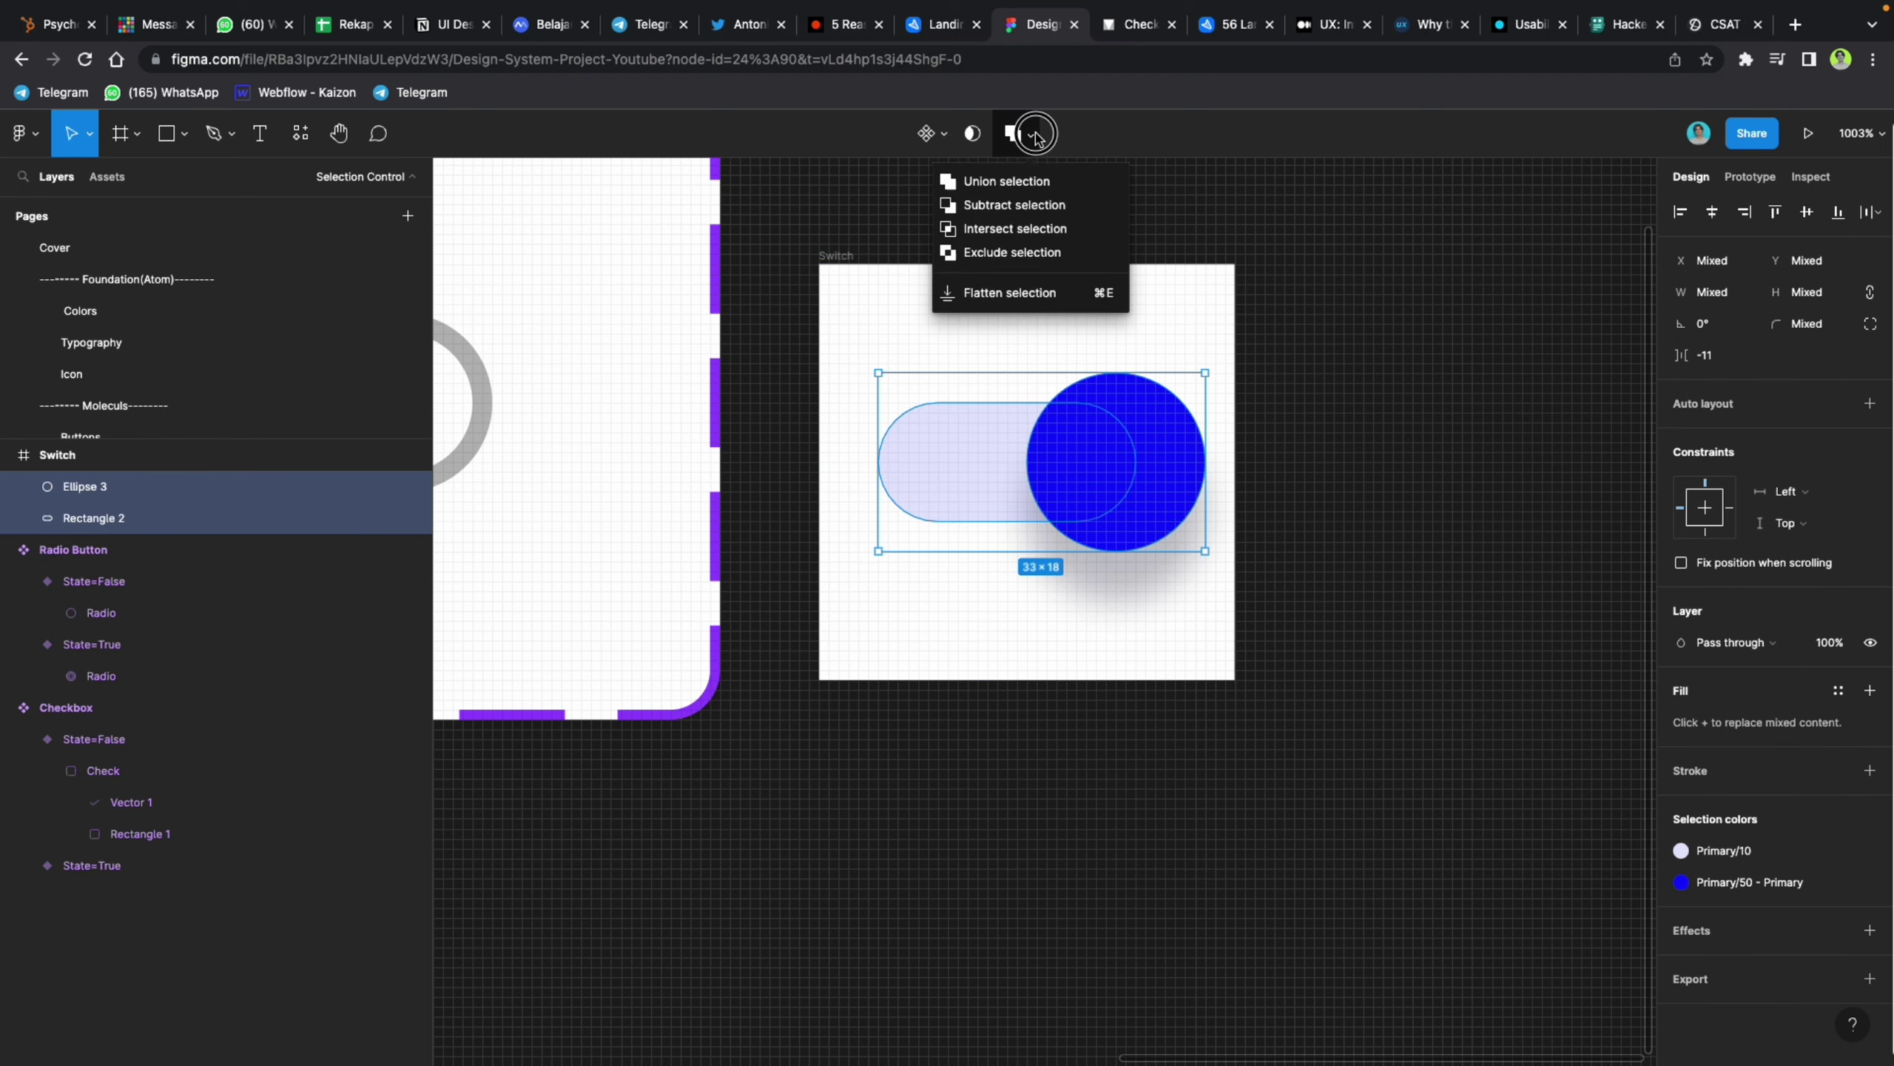
left_click(1032, 205)
key("ctrl+z")
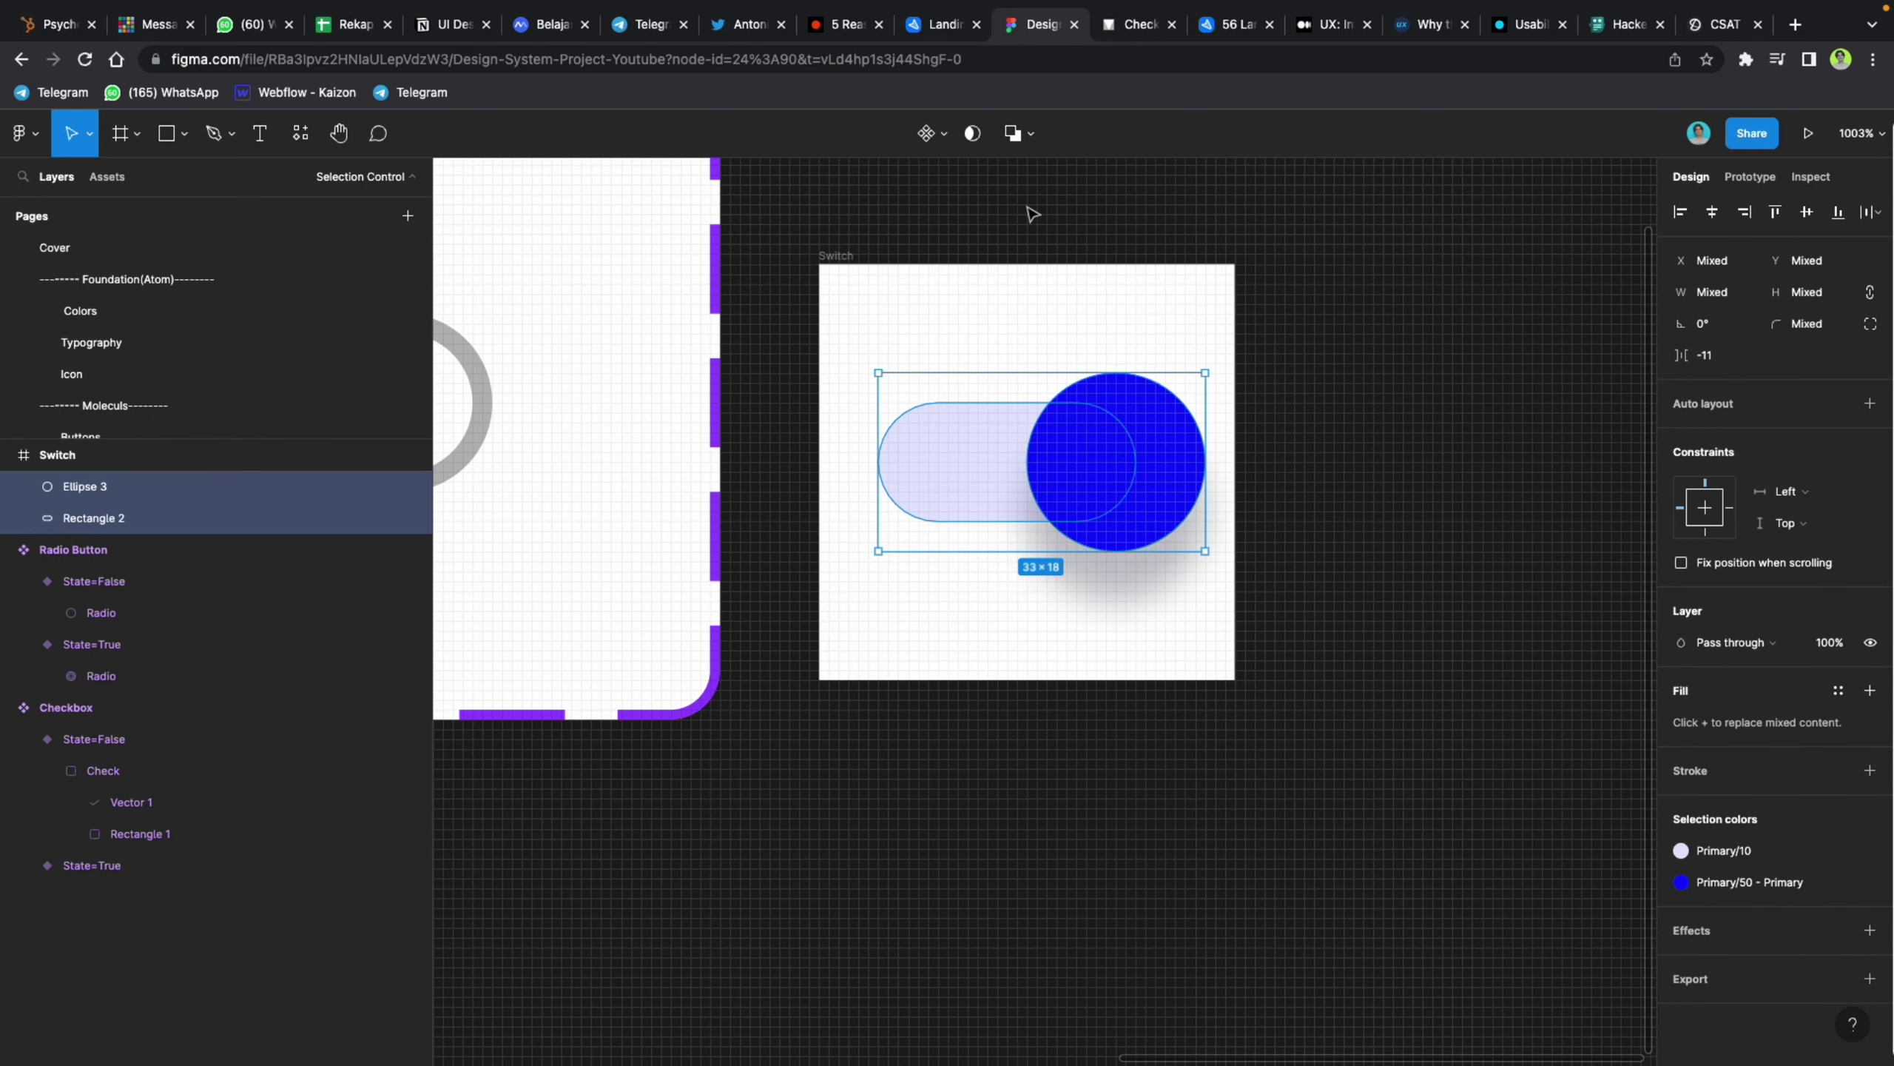
left_click(1022, 135)
left_click(1007, 228)
key("ctrl+z")
left_click(1022, 134)
left_click(996, 250)
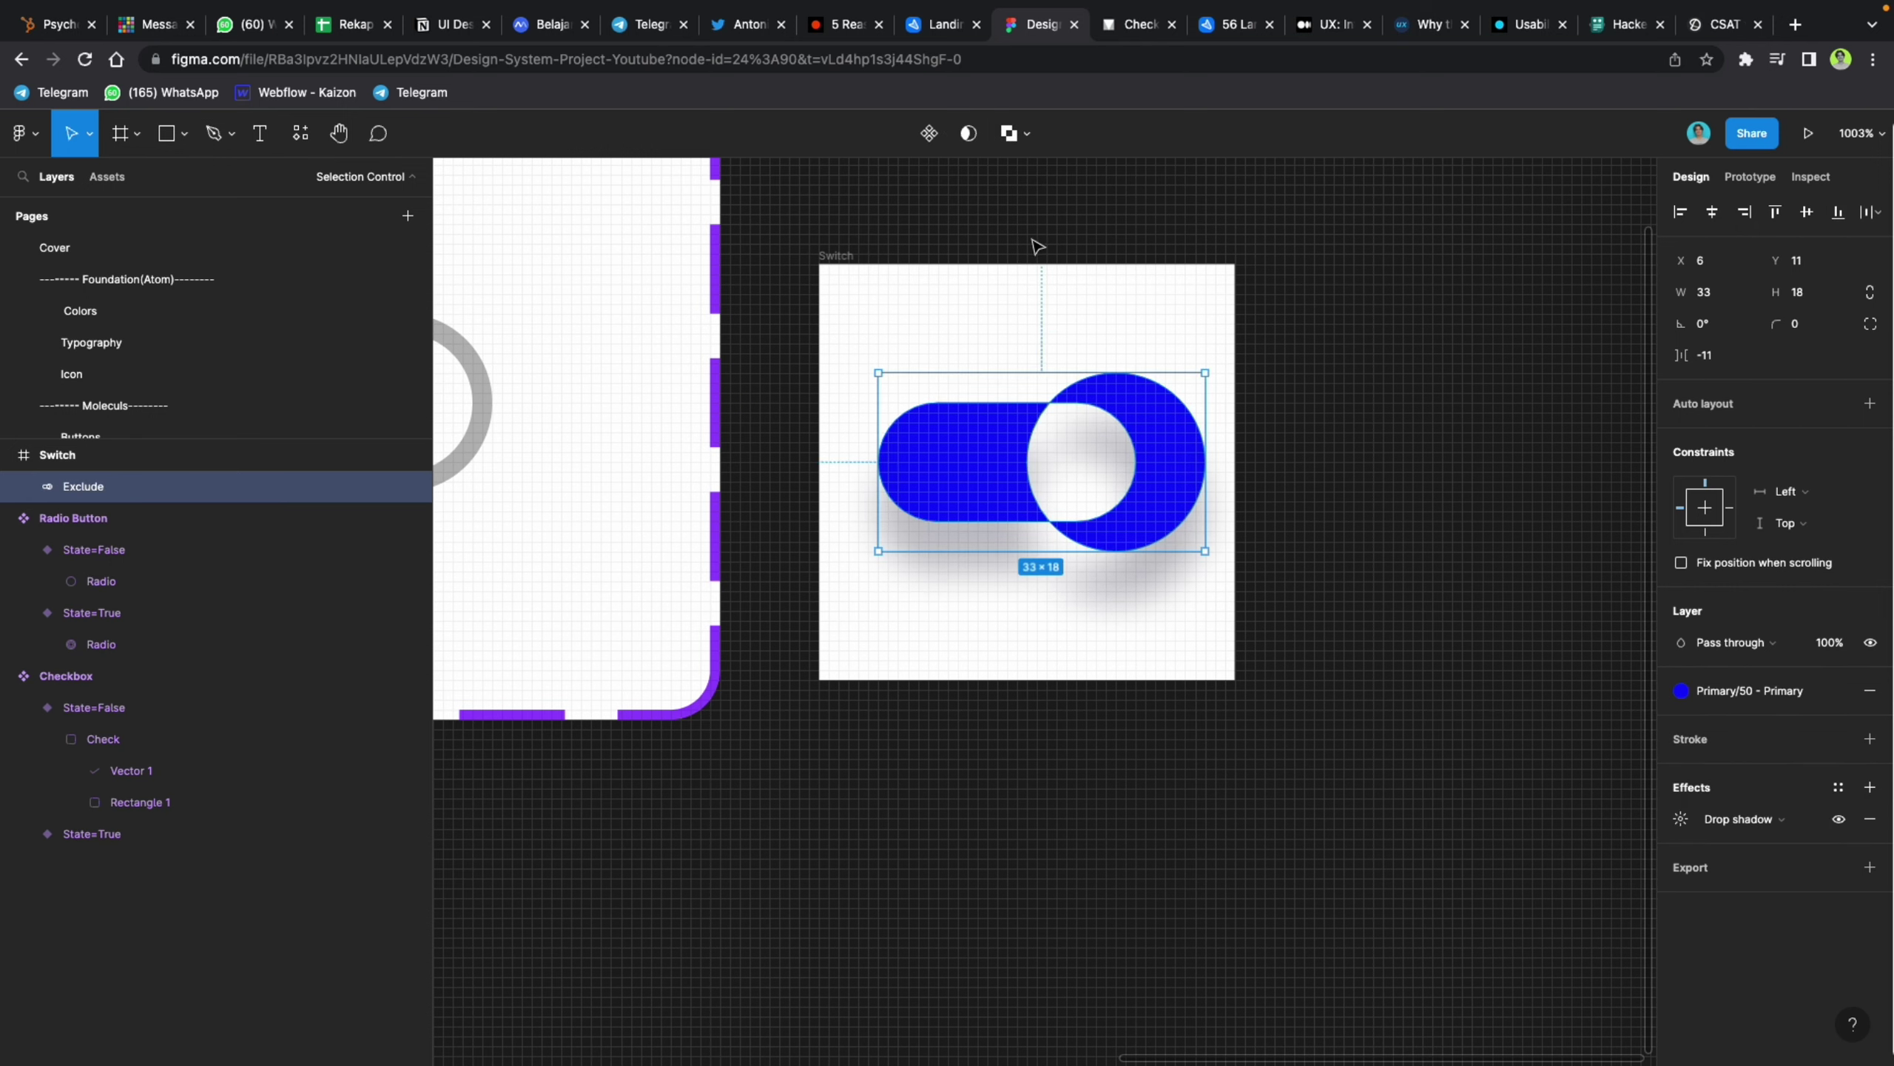
key("ctrl+z")
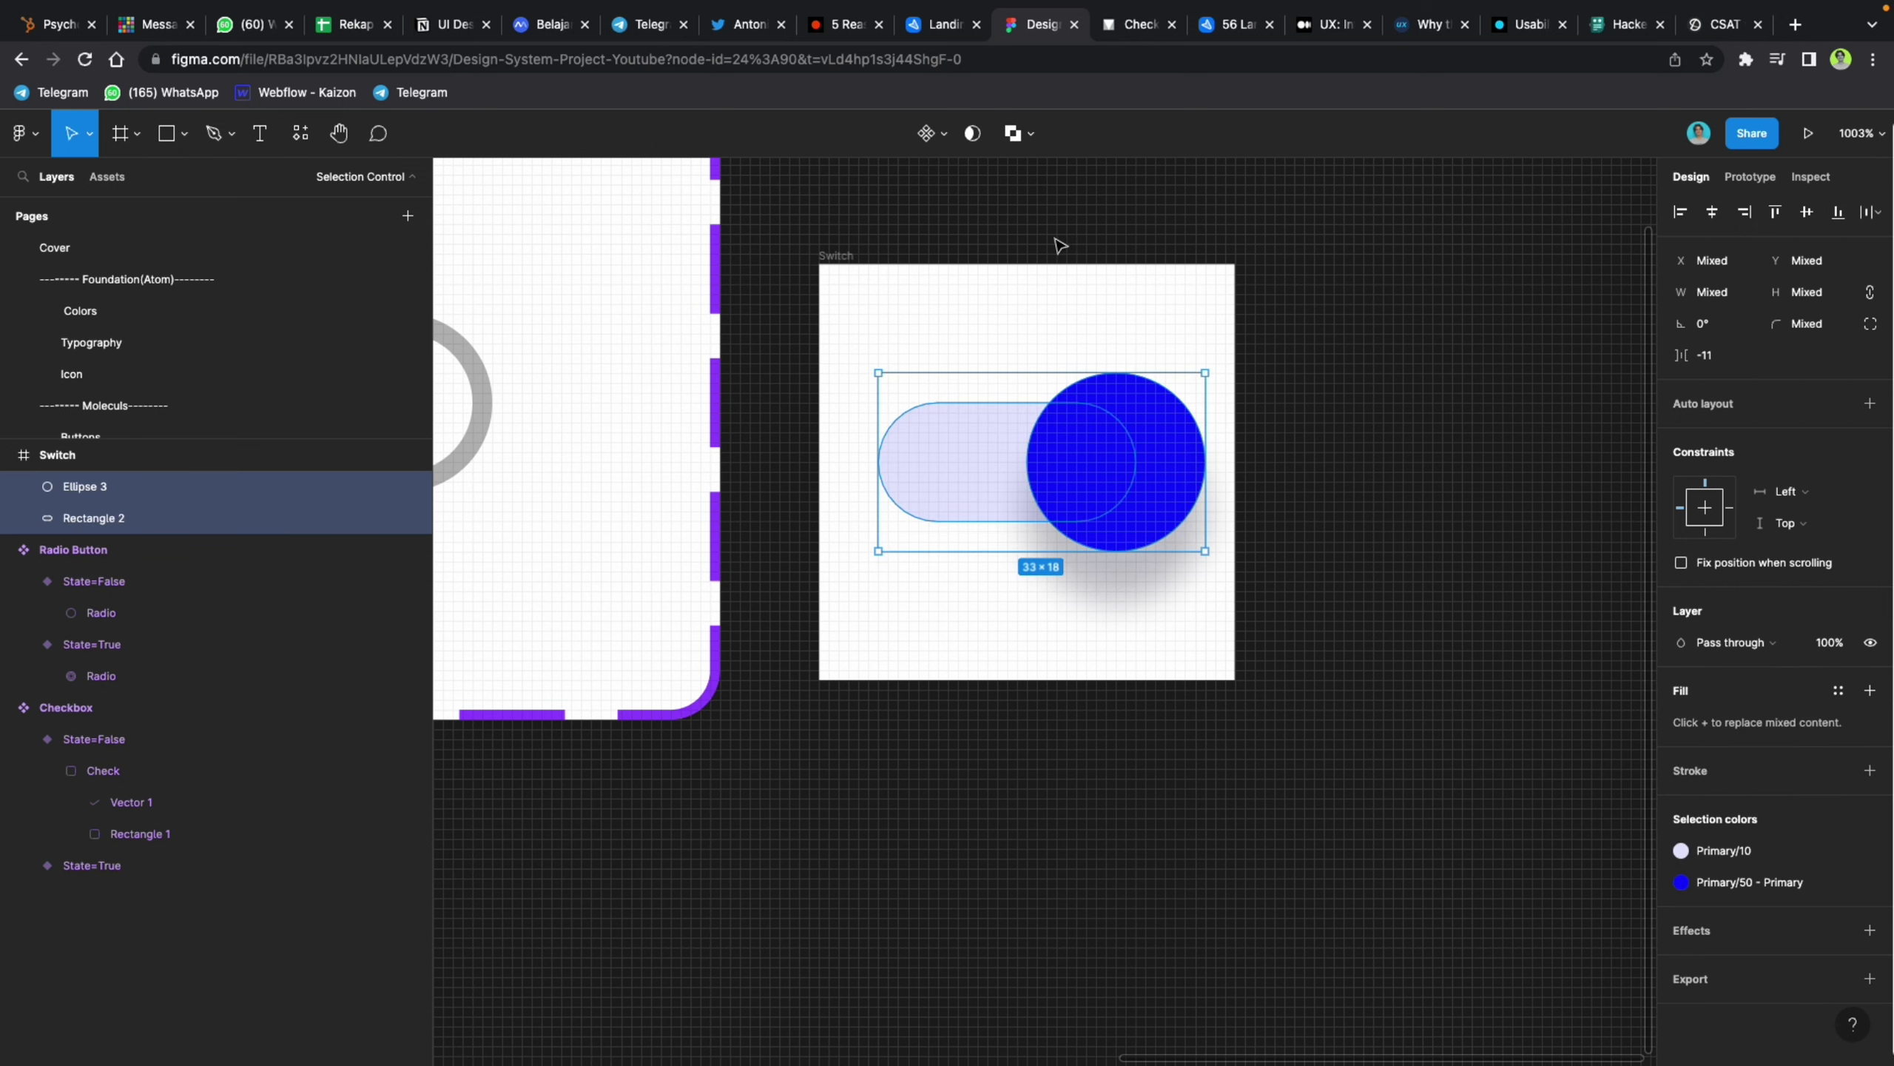
Step: Flatten the switch's track and circle into a single vector
left_click(1028, 136)
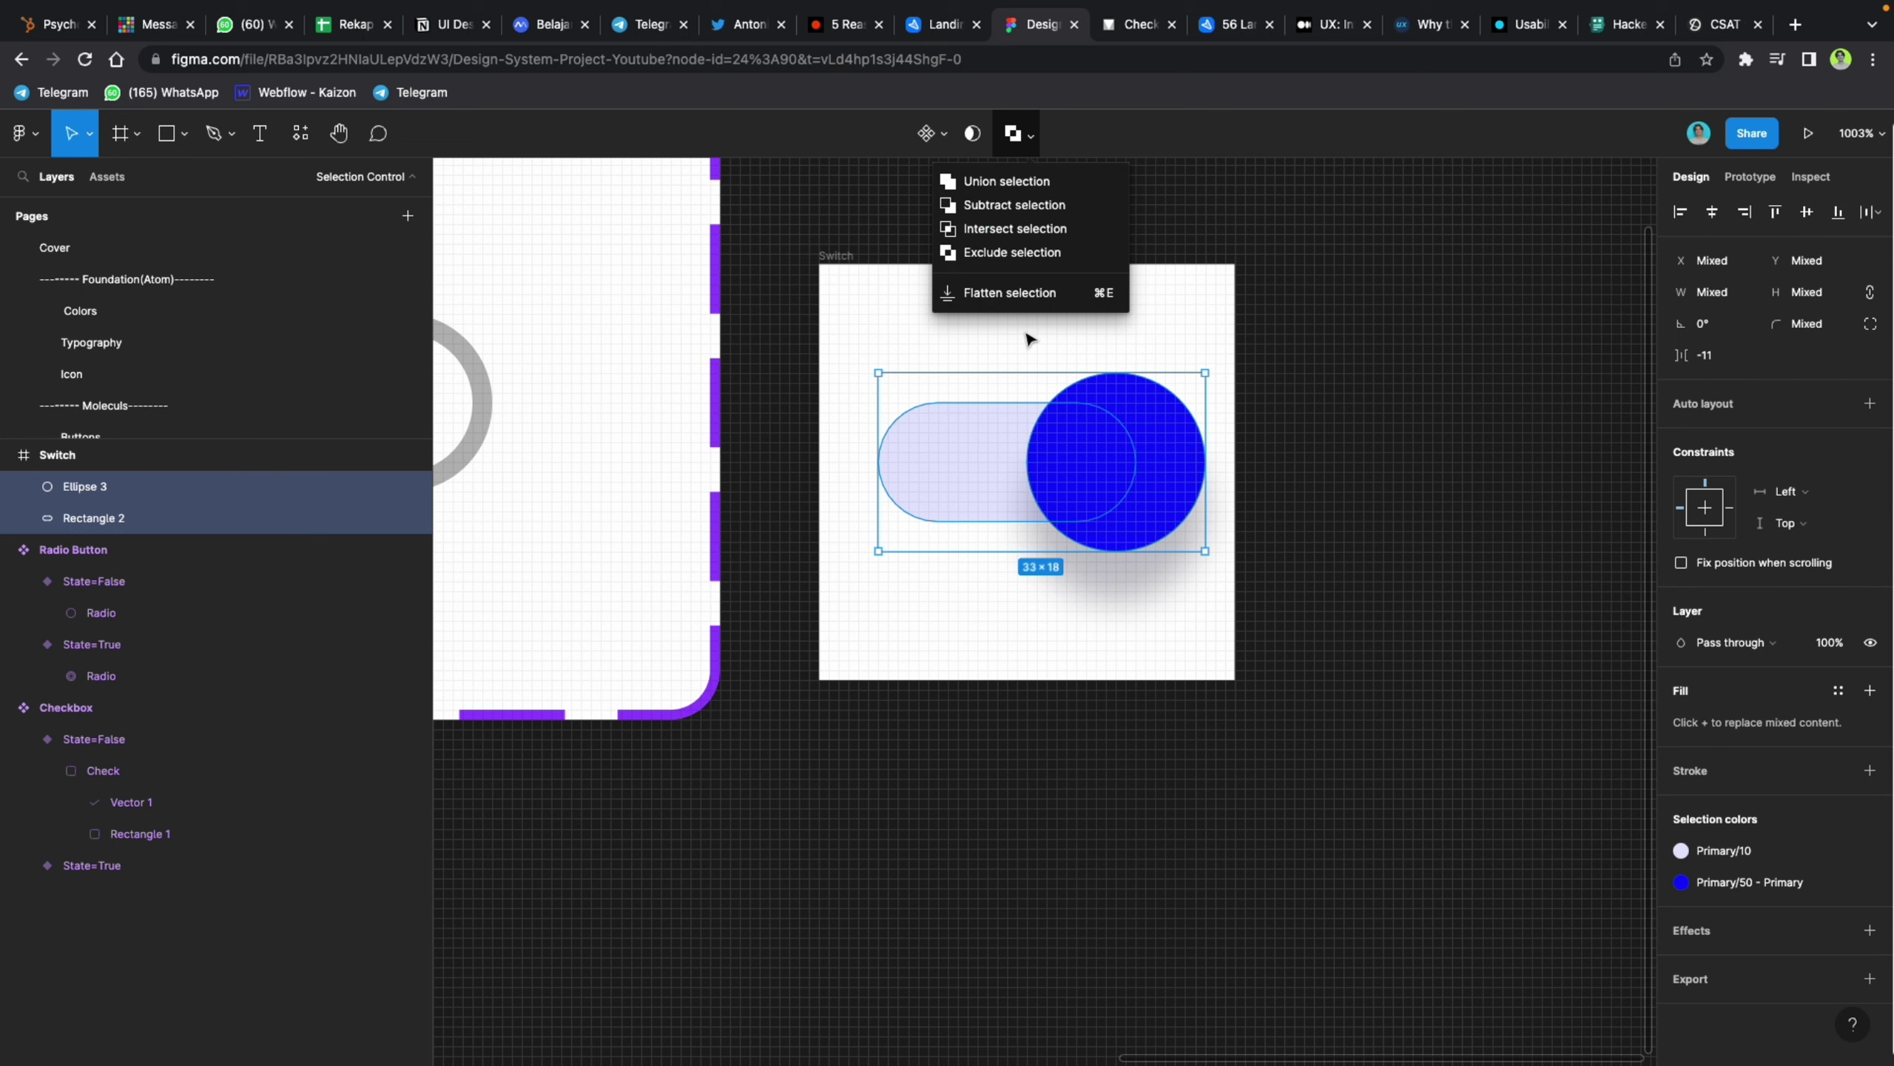
left_click(1017, 297)
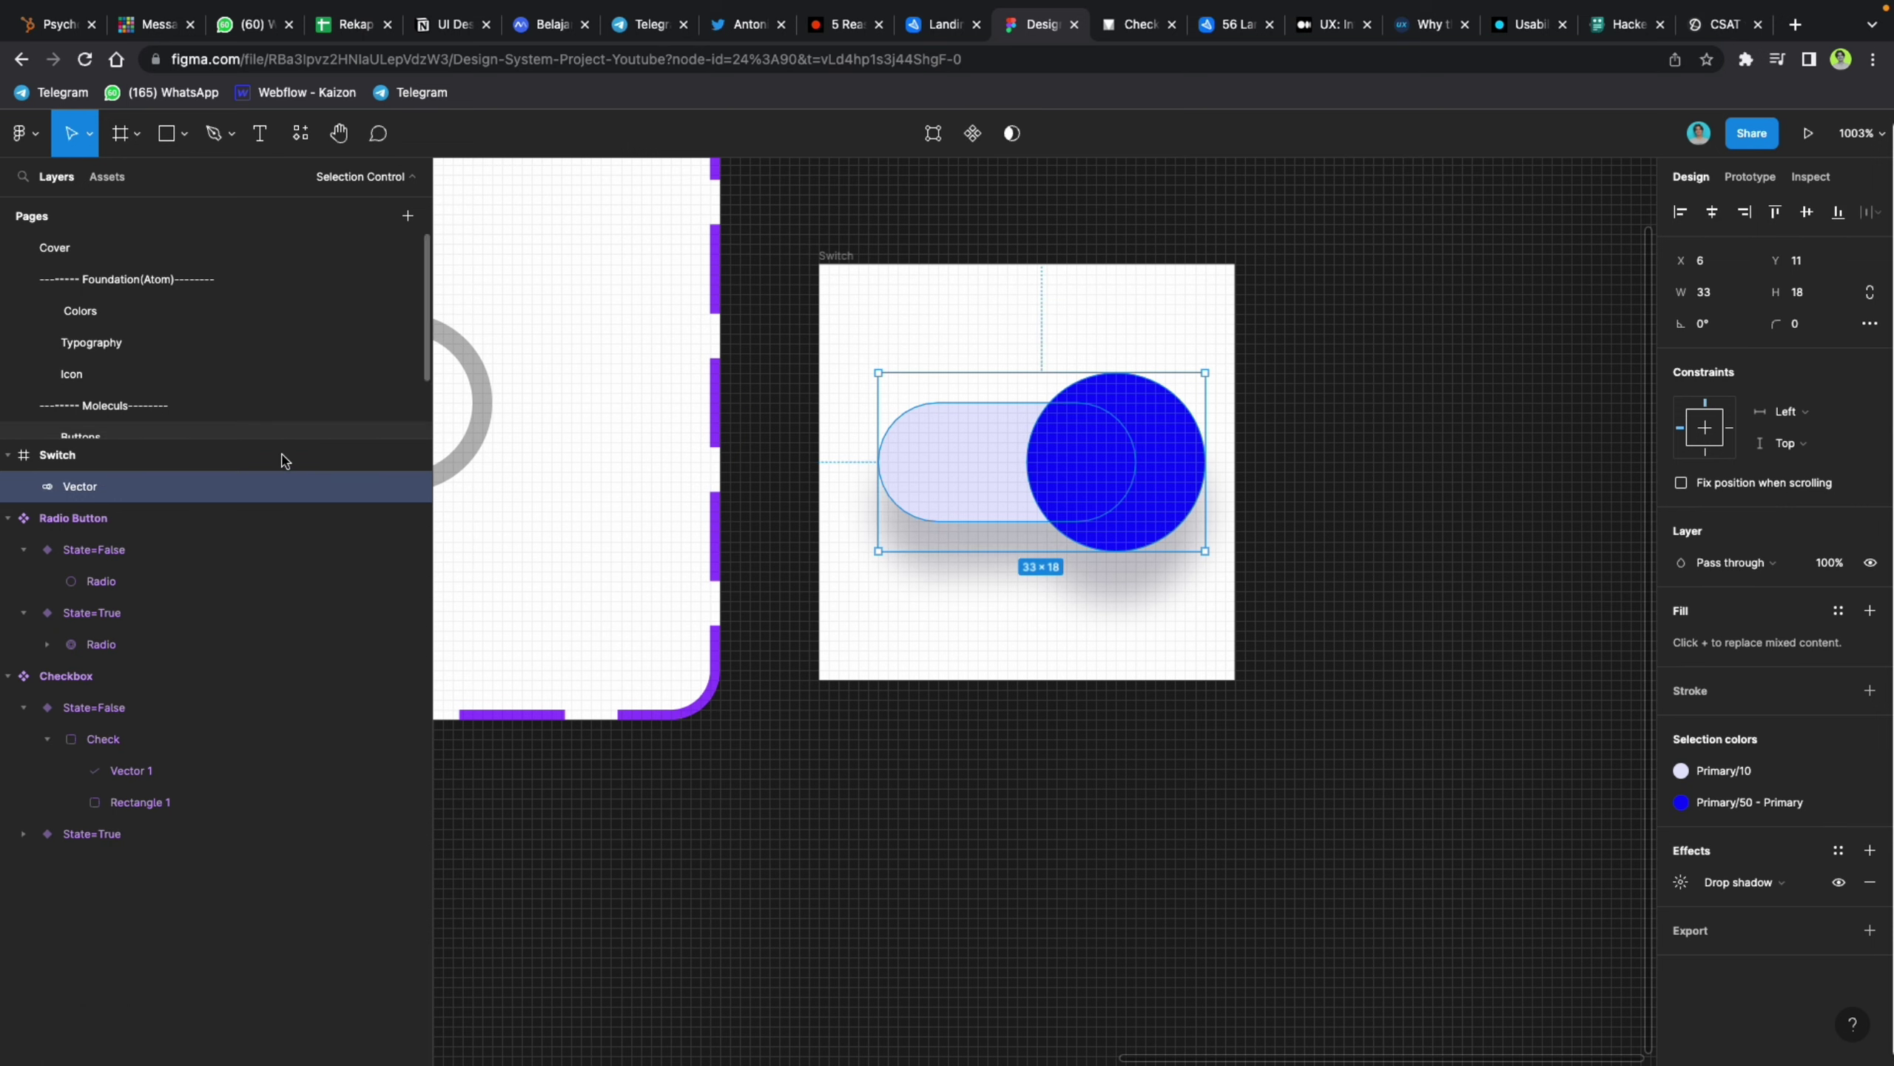
left_click(1156, 302)
left_click(1070, 437)
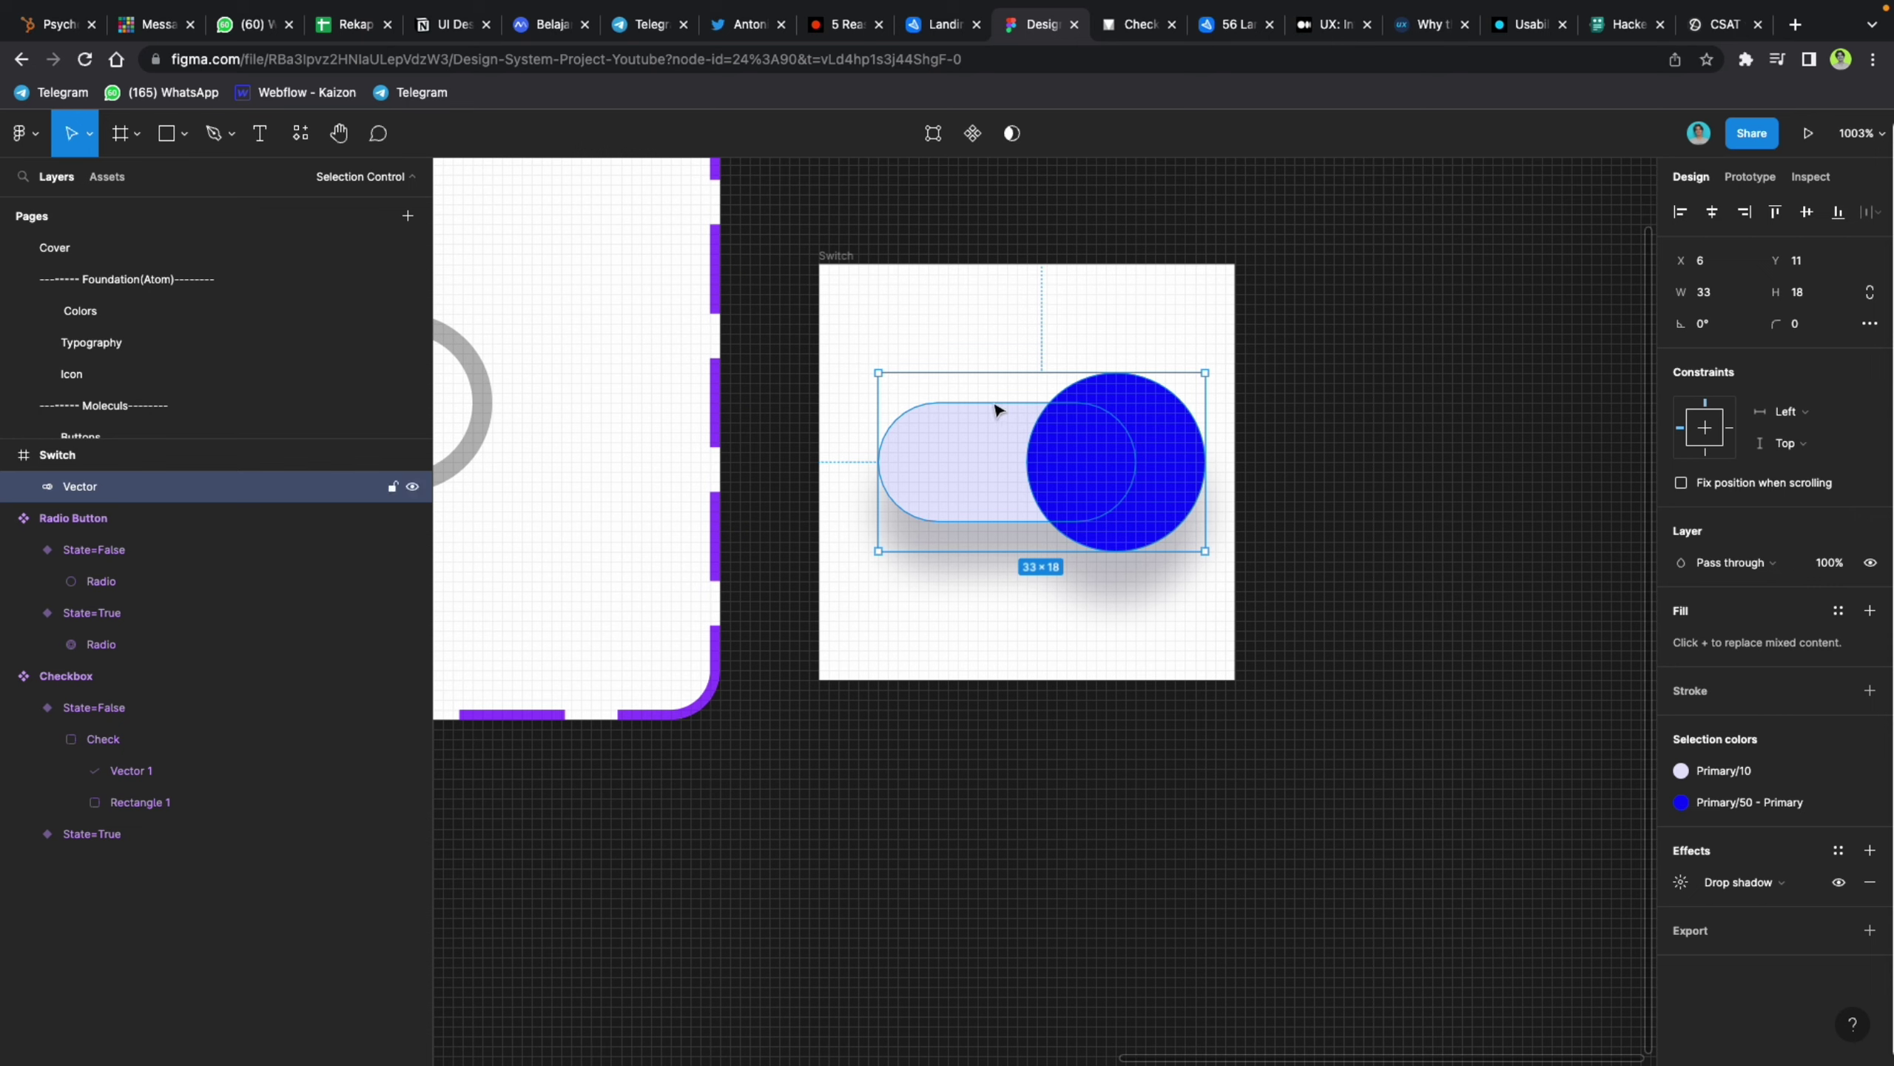
left_click(968, 327)
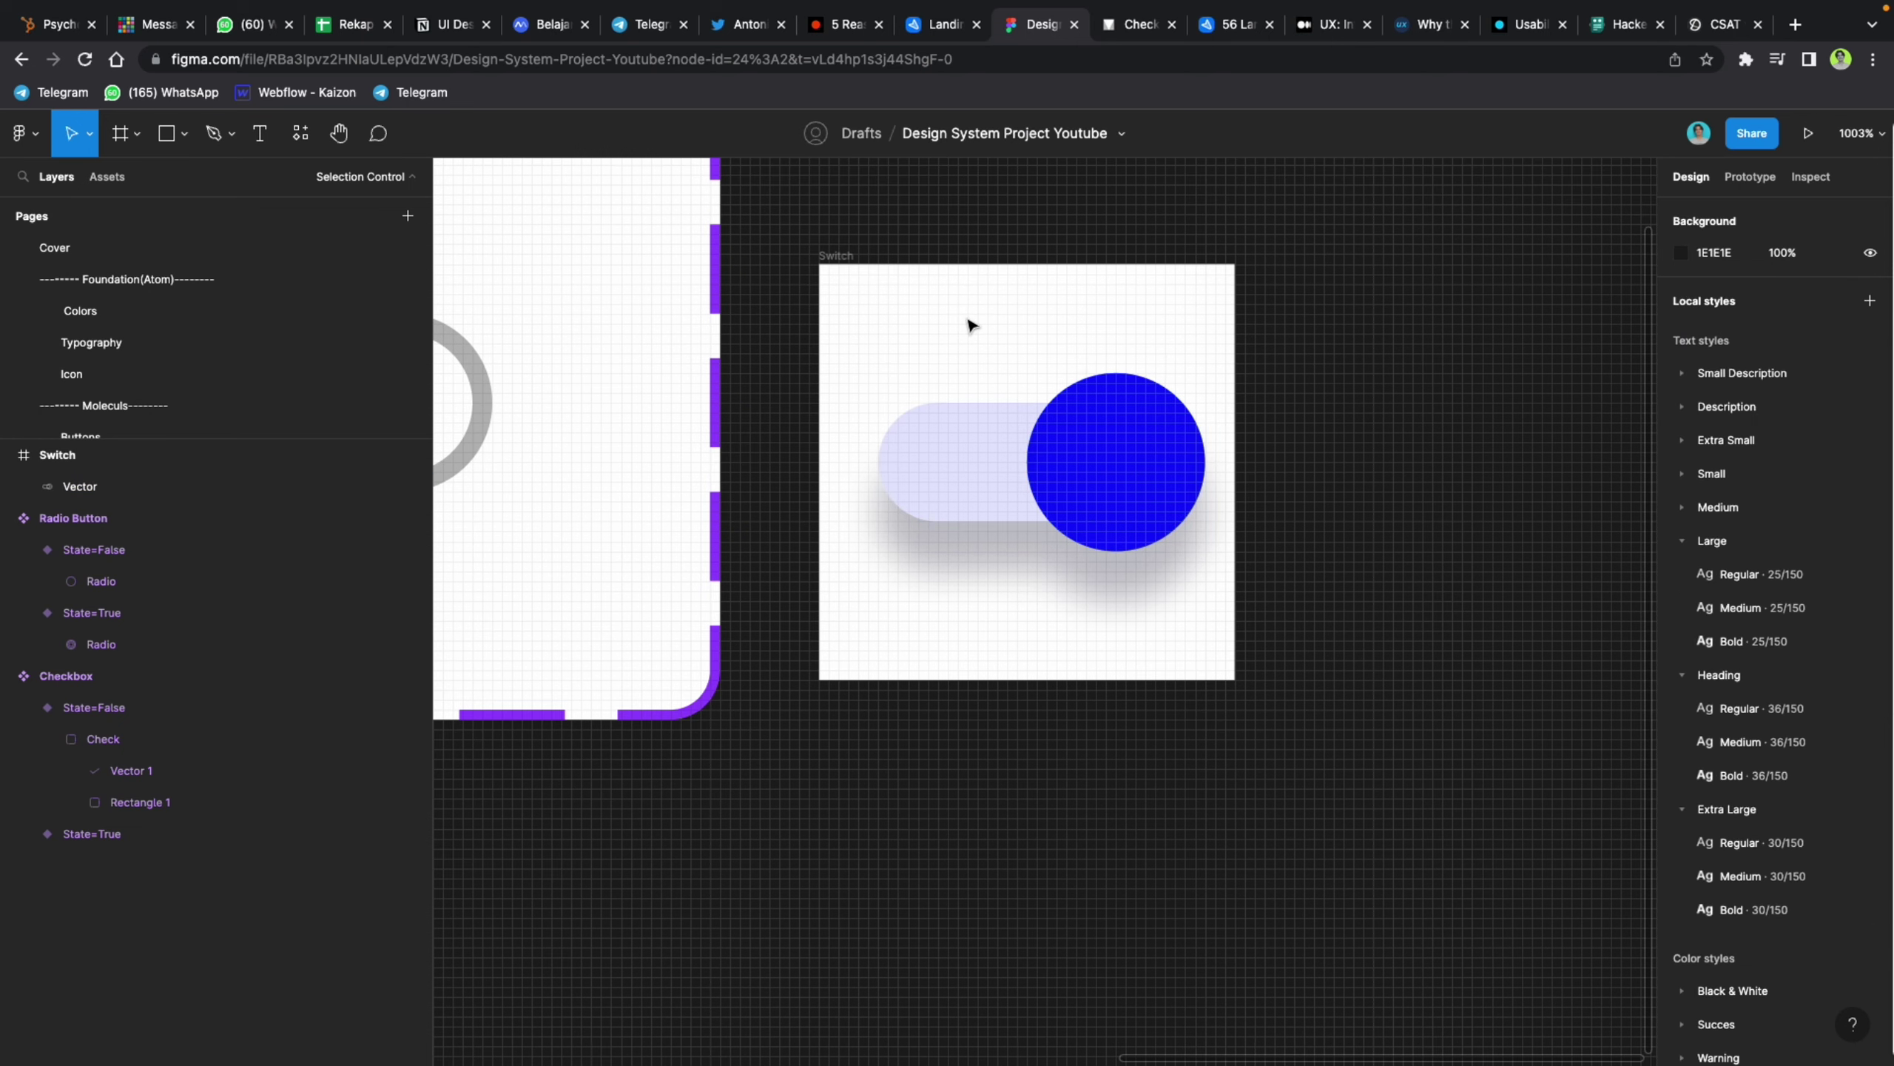
Step: Edit the flattened switch vector and move its track about 2 px to the right under the circle
scroll(968, 327, "down", 3)
left_click(1074, 414)
double_click(1082, 399)
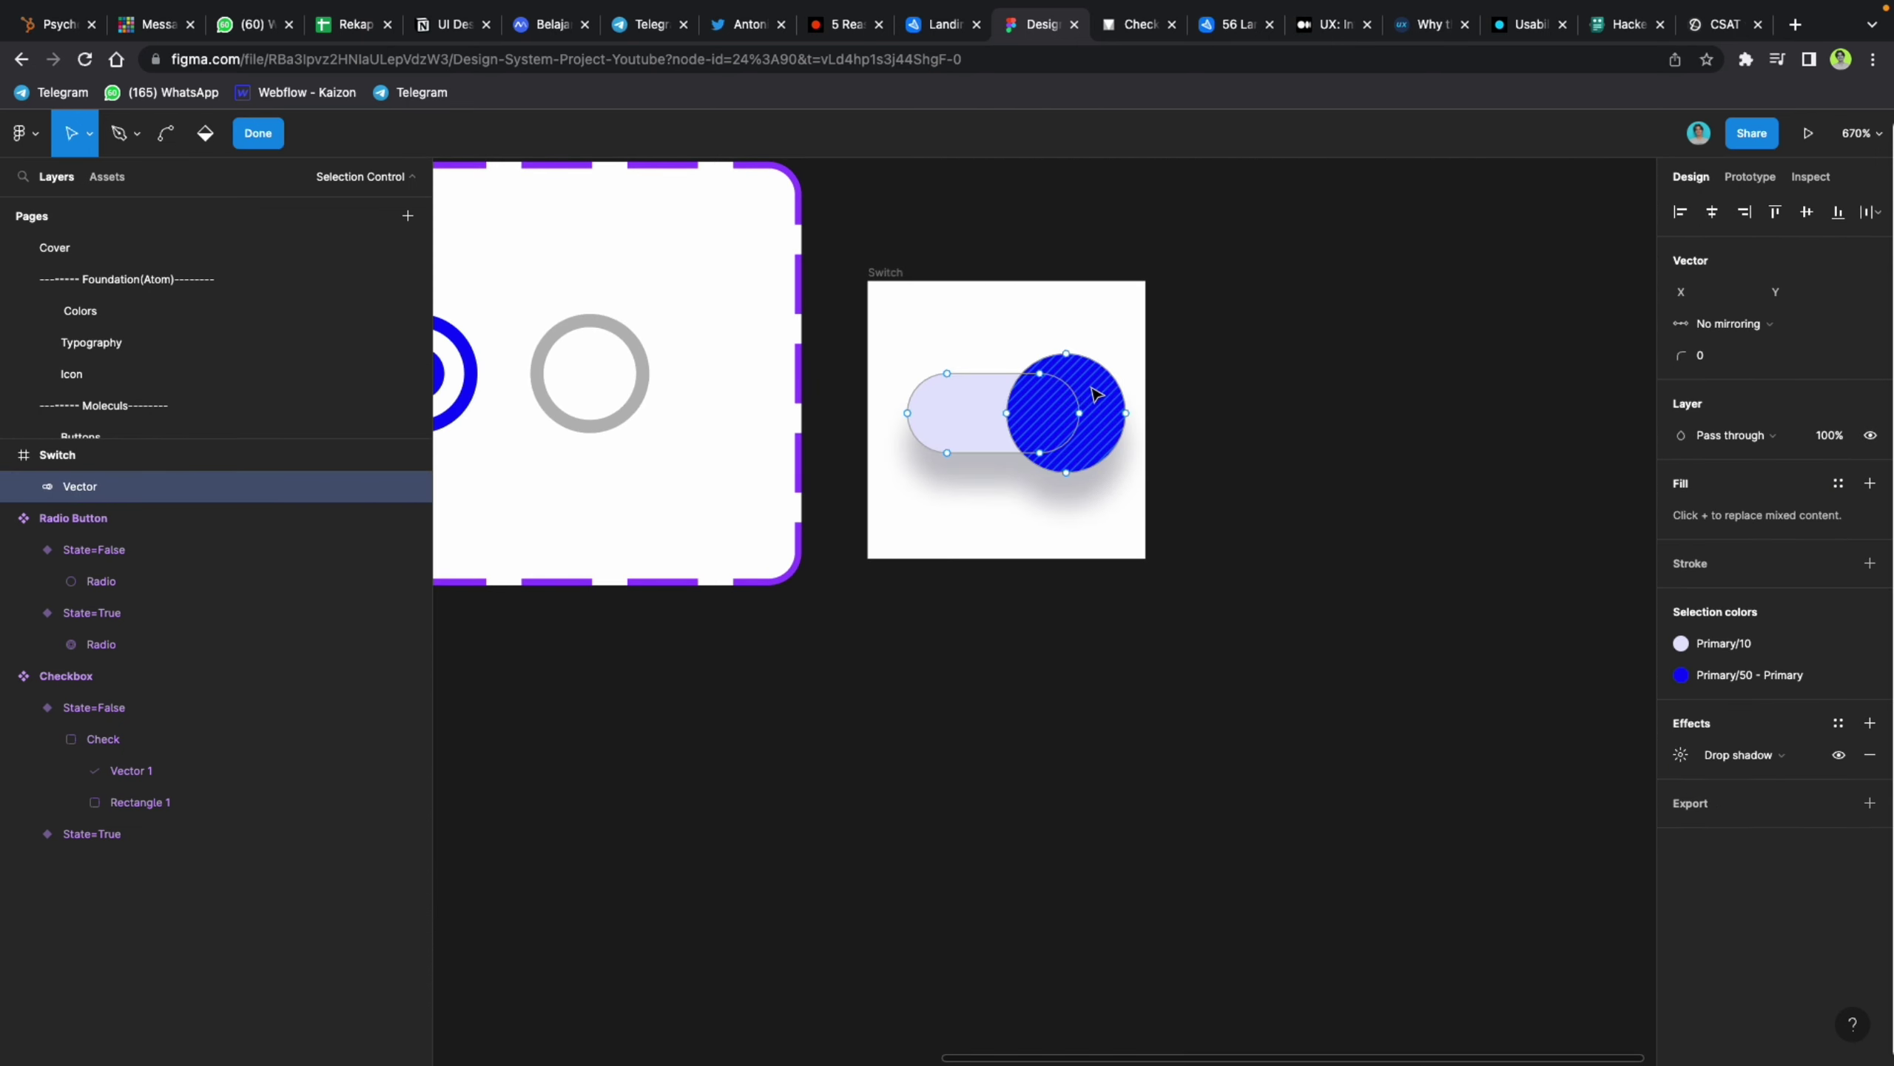
scroll(1033, 345, "up", 3)
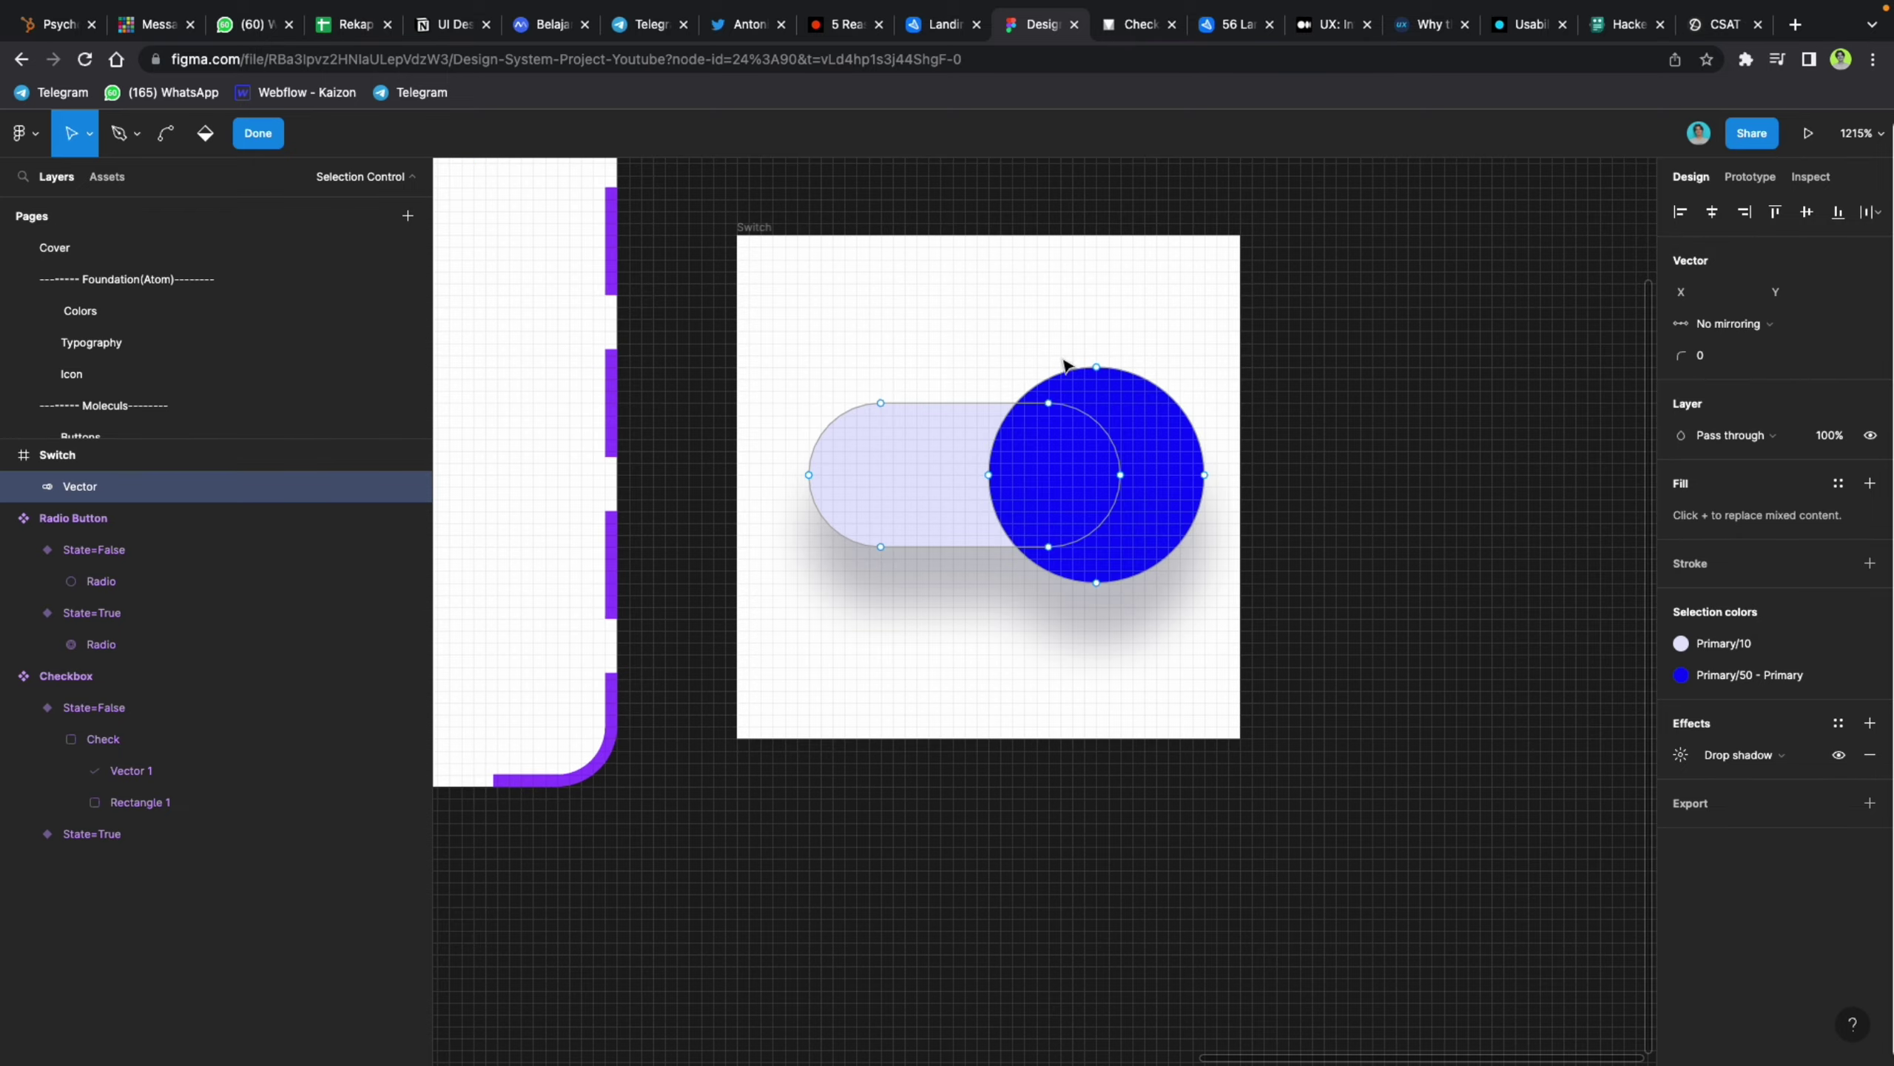
key("Escape")
double_click(867, 459)
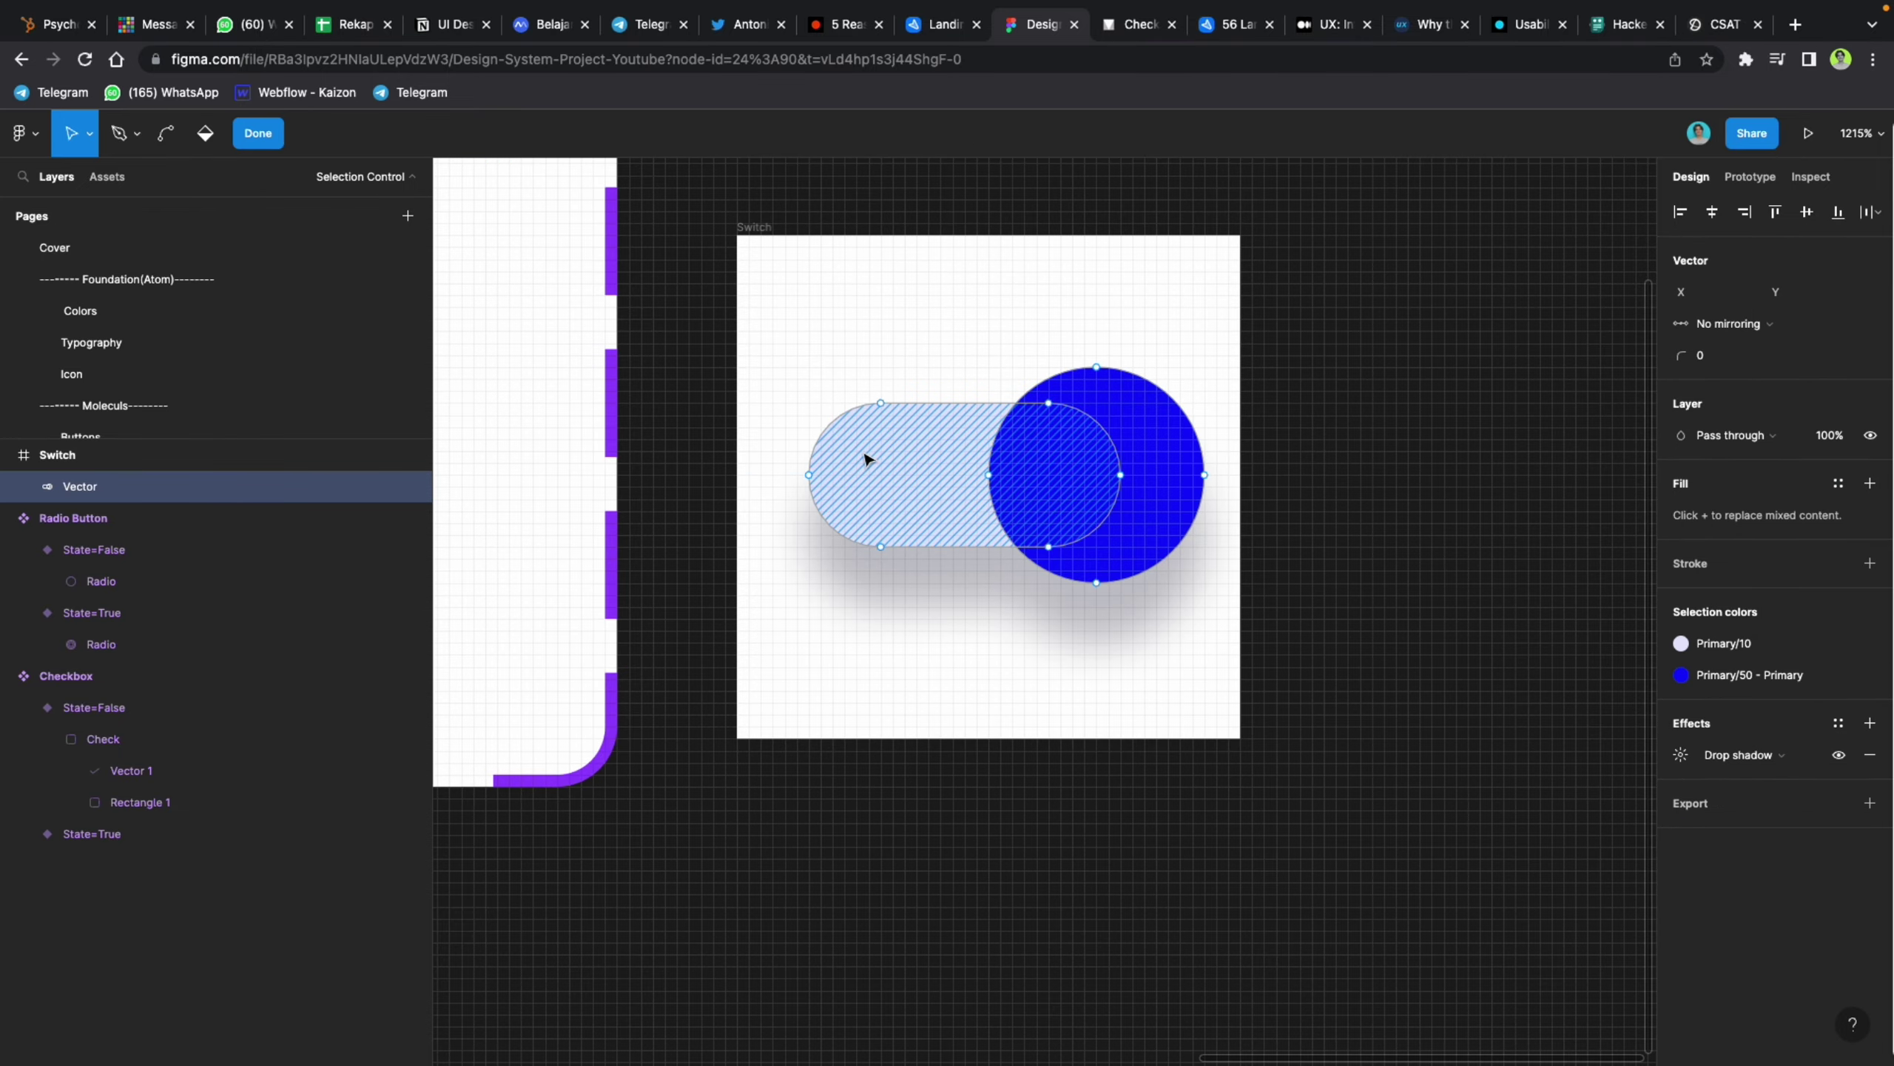
left_click_drag(903, 467, 925, 468)
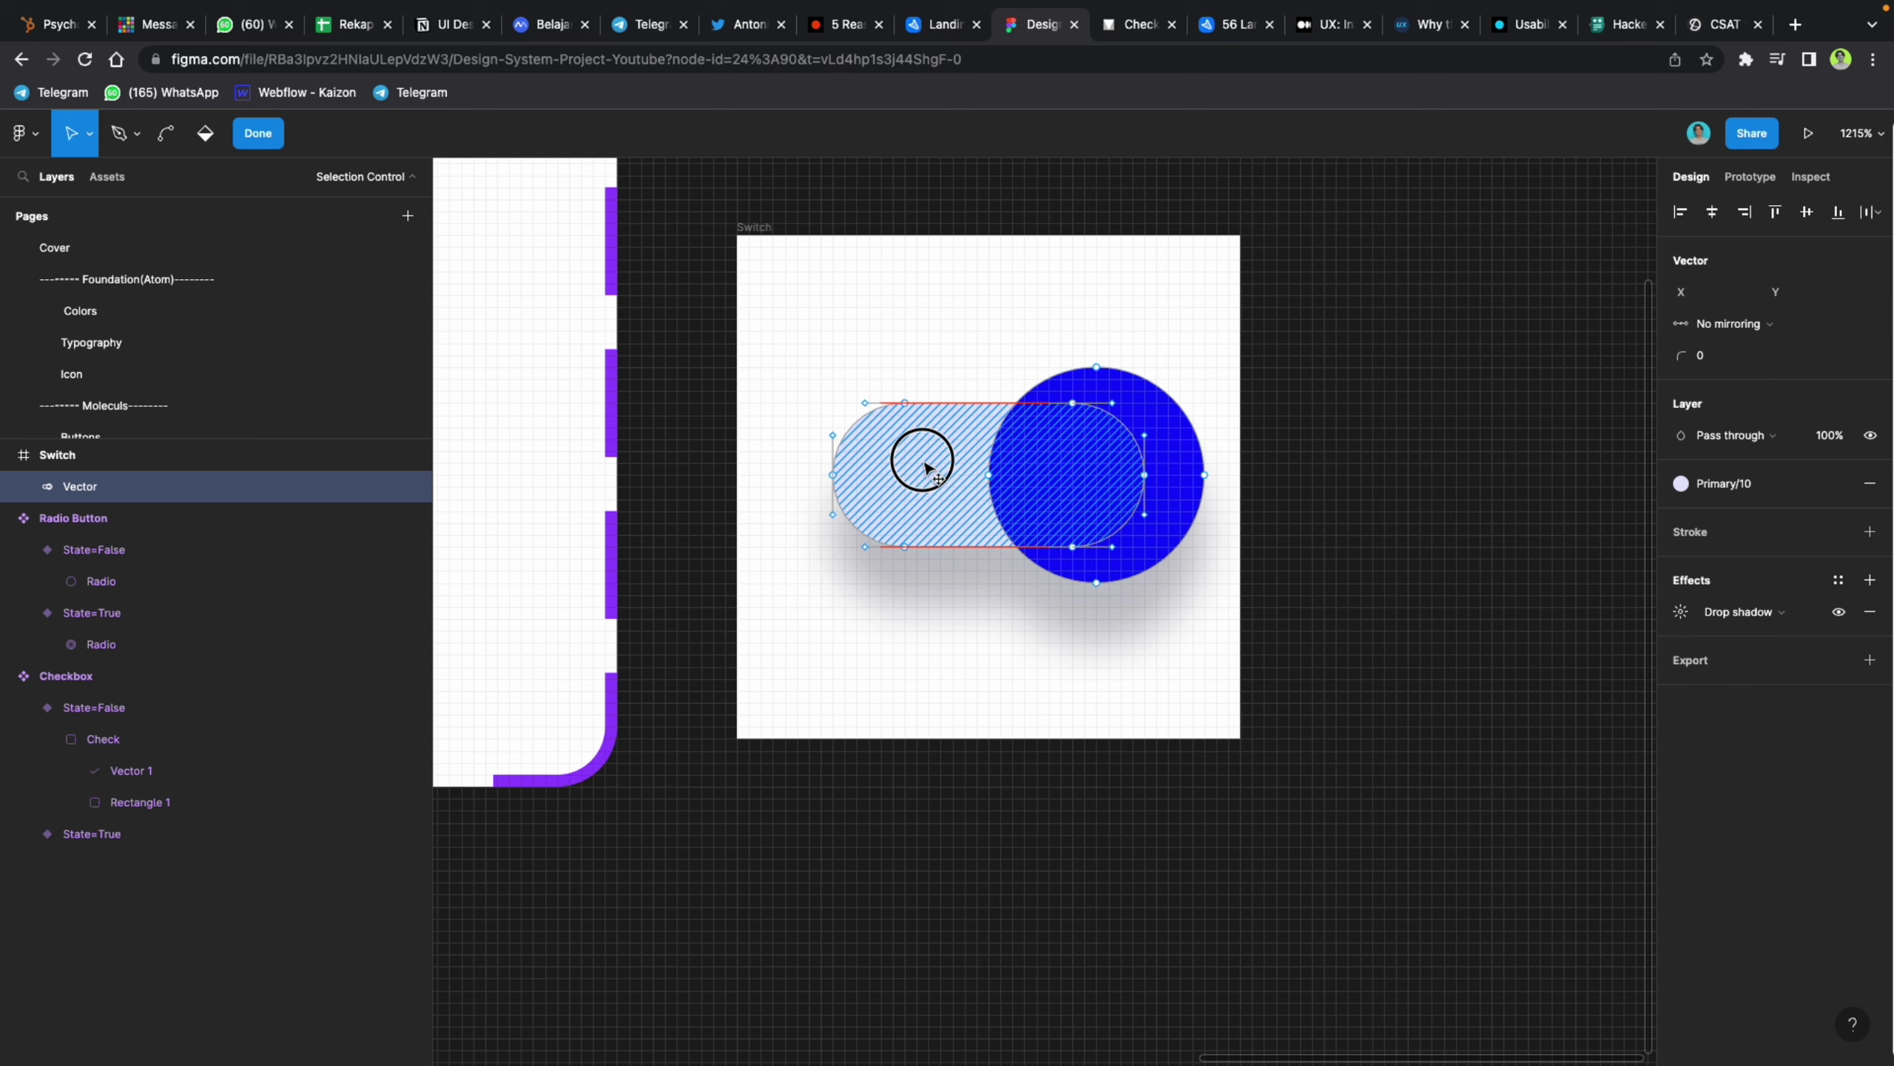
key("Escape")
key("Escape")
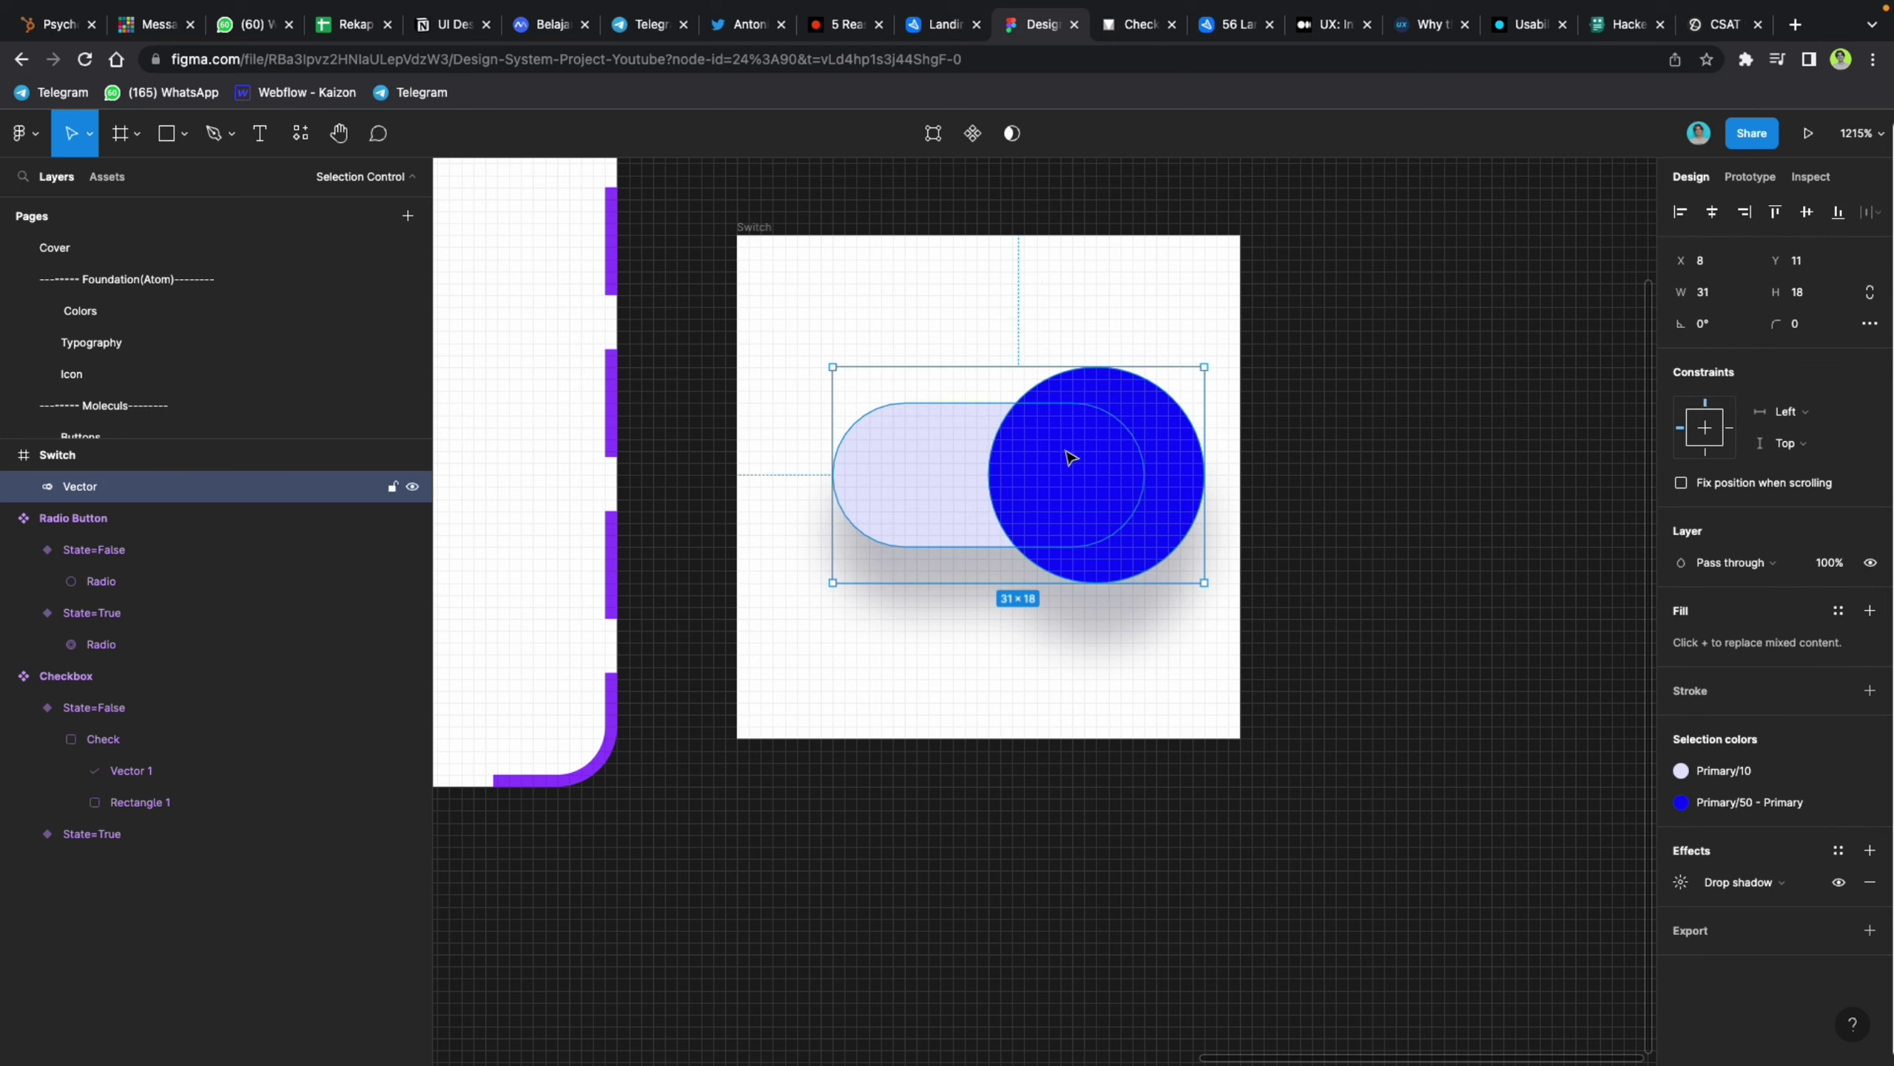
Step: Reposition the flattened vector inside the Switch frame at X 5, Y 12
left_click_drag(1071, 458, 1043, 458)
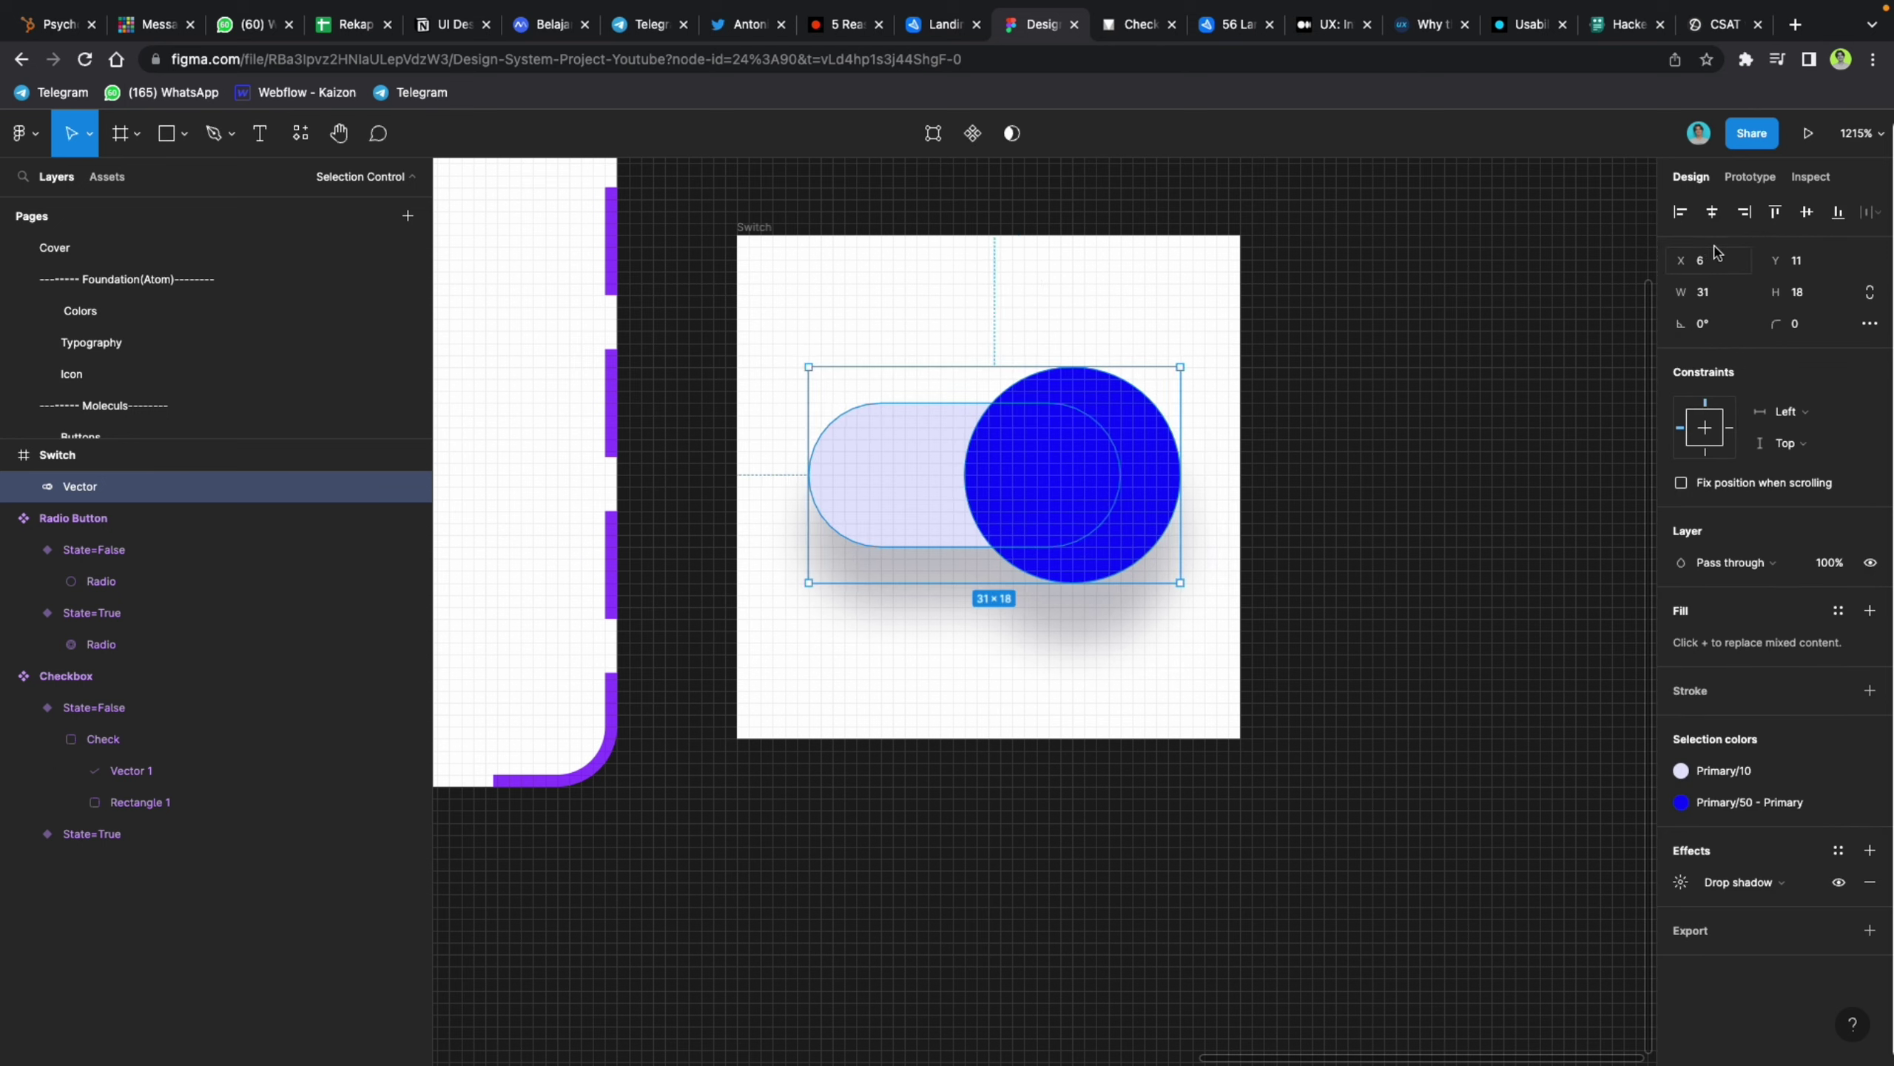
key("Left")
key("Down")
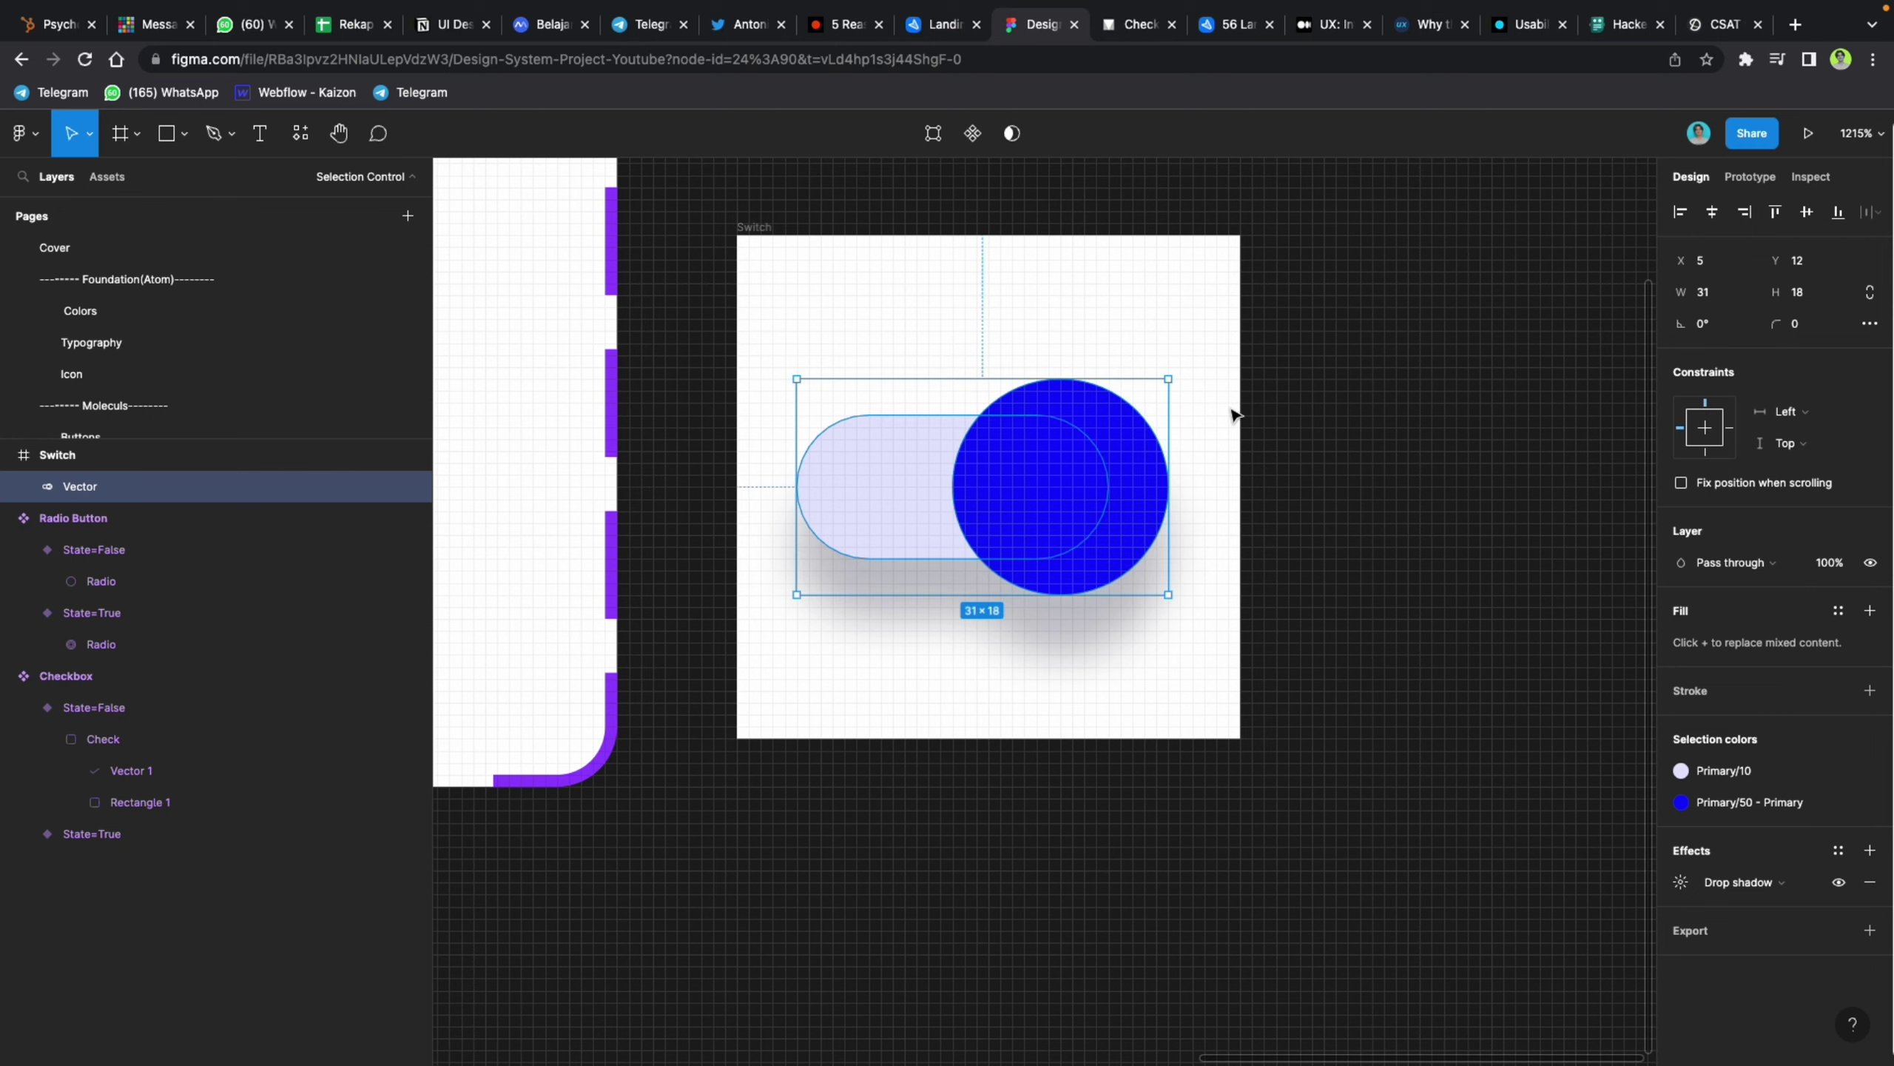
Step: Duplicate the Switch frame after checking the Material Design example, and place the copy beside the original at X -169, Y -100
scroll(1130, 375, "down", 3)
left_click(891, 275)
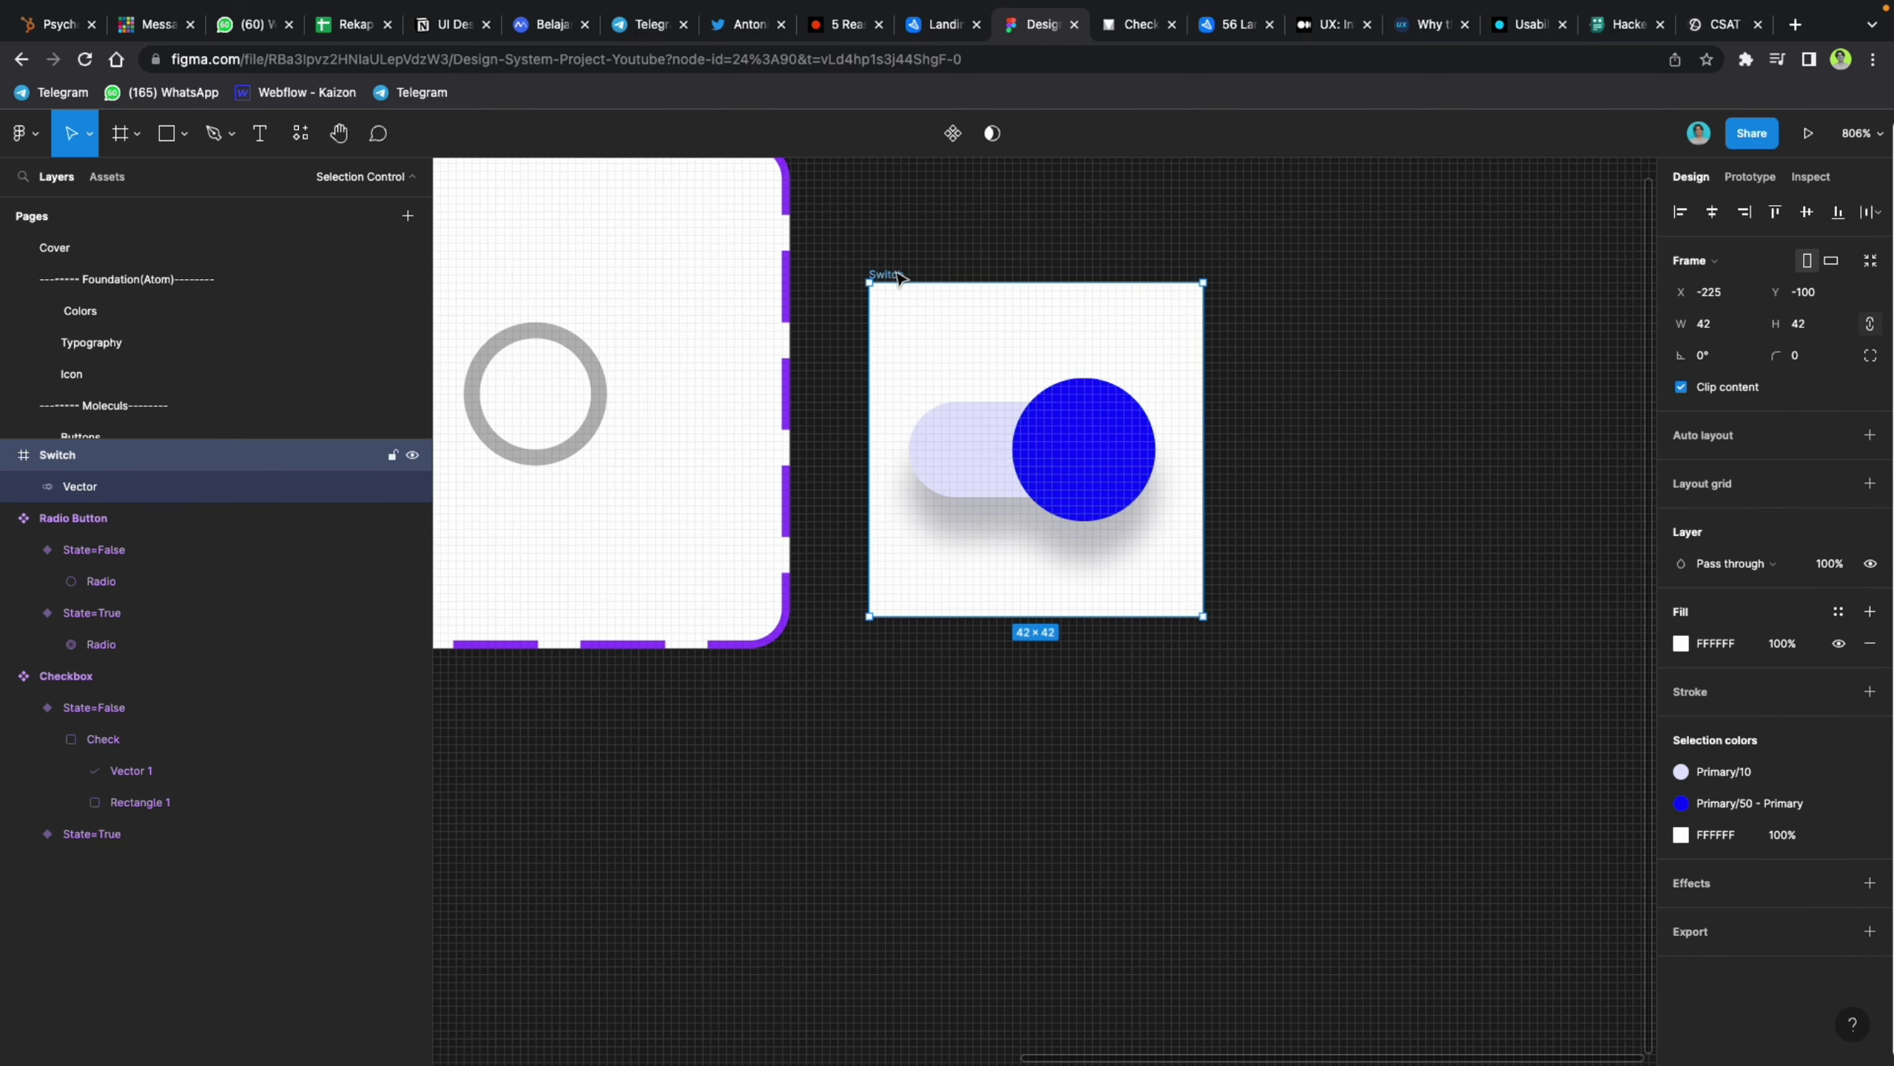
left_click(1133, 15)
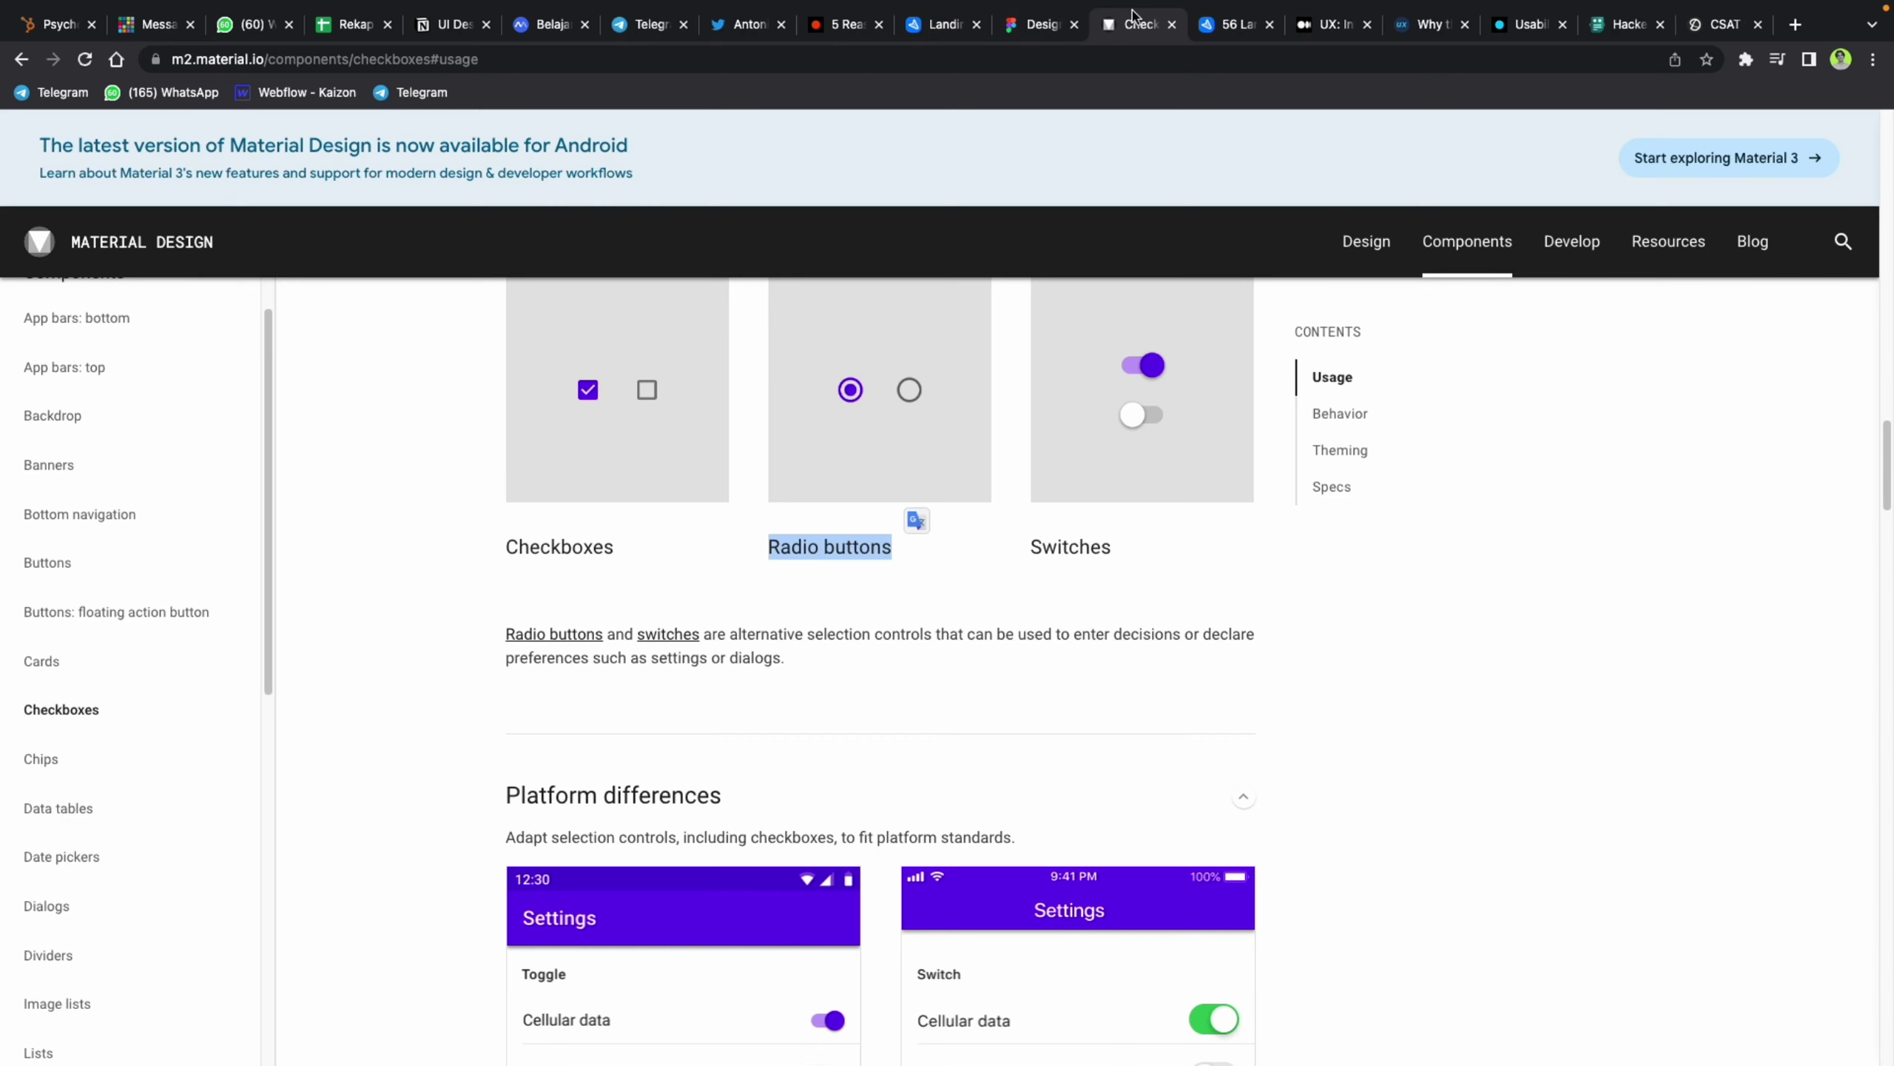
left_click(1043, 24)
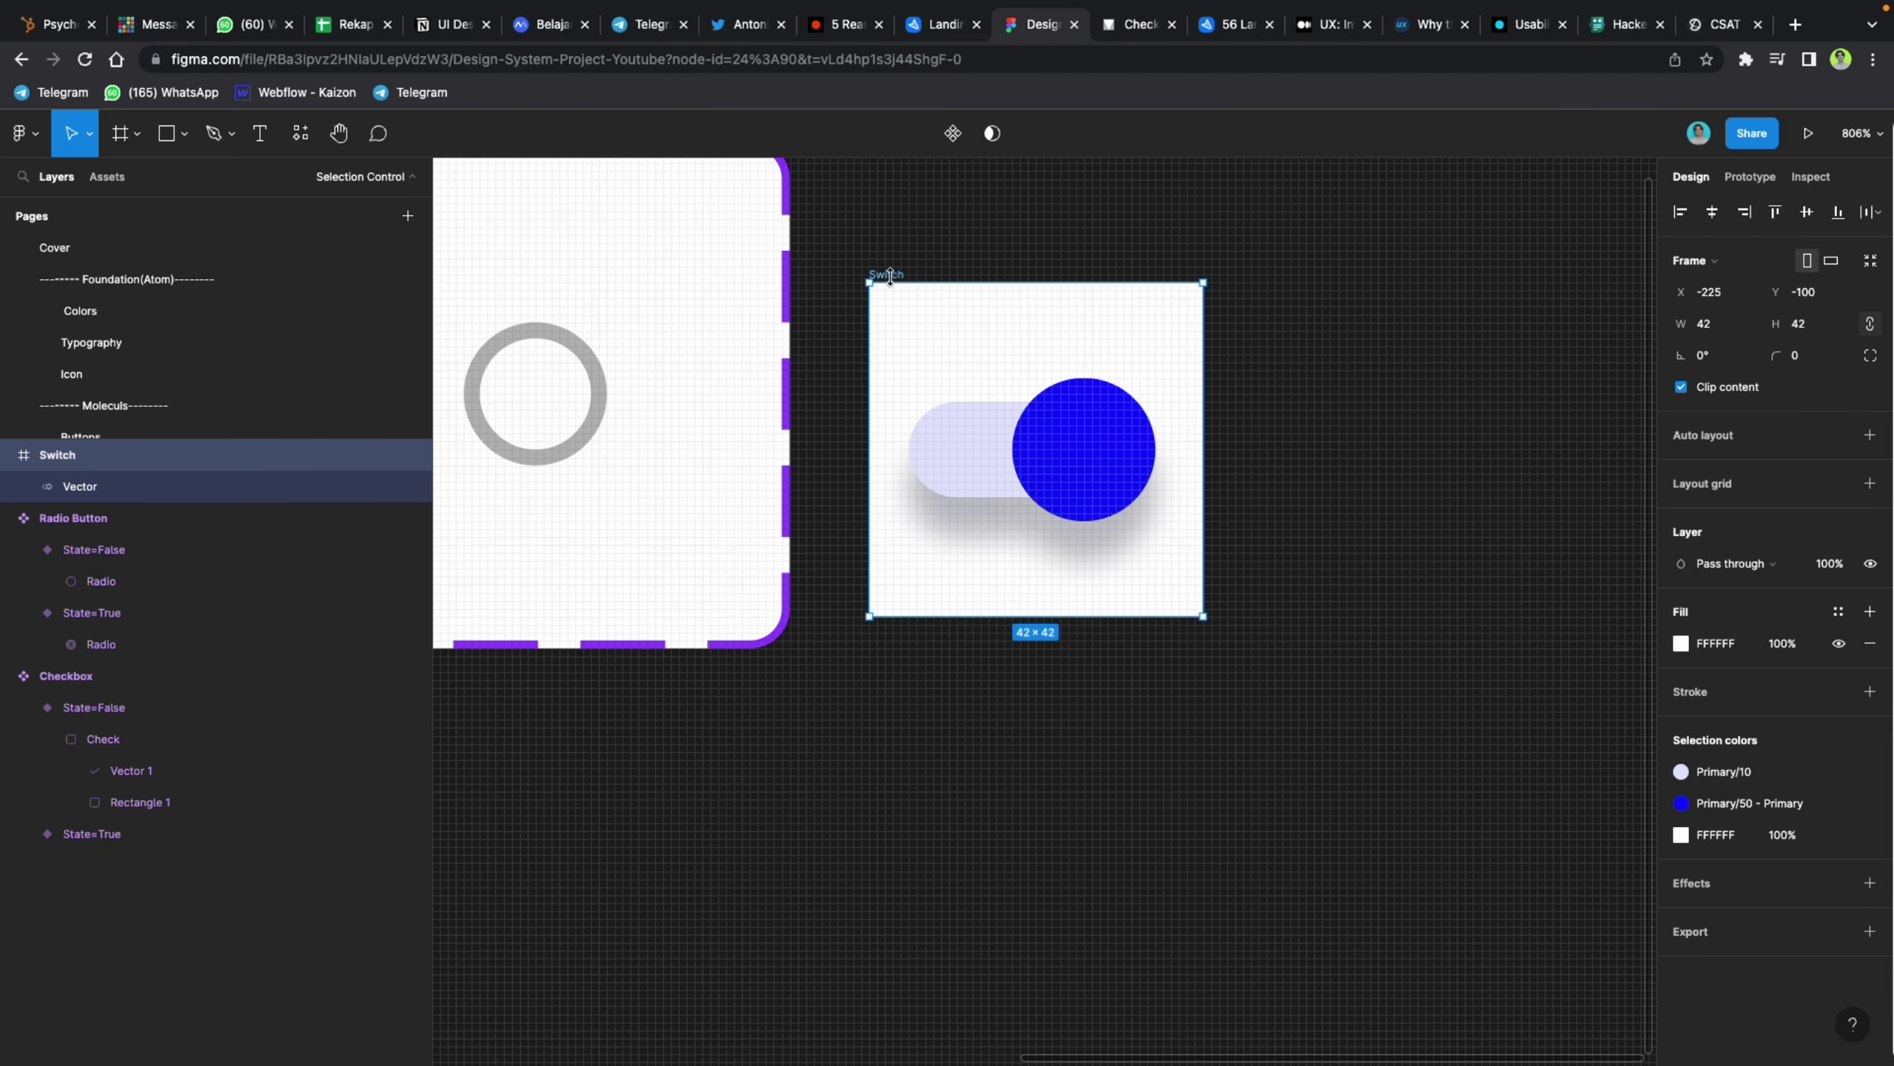
key("ctrl+d")
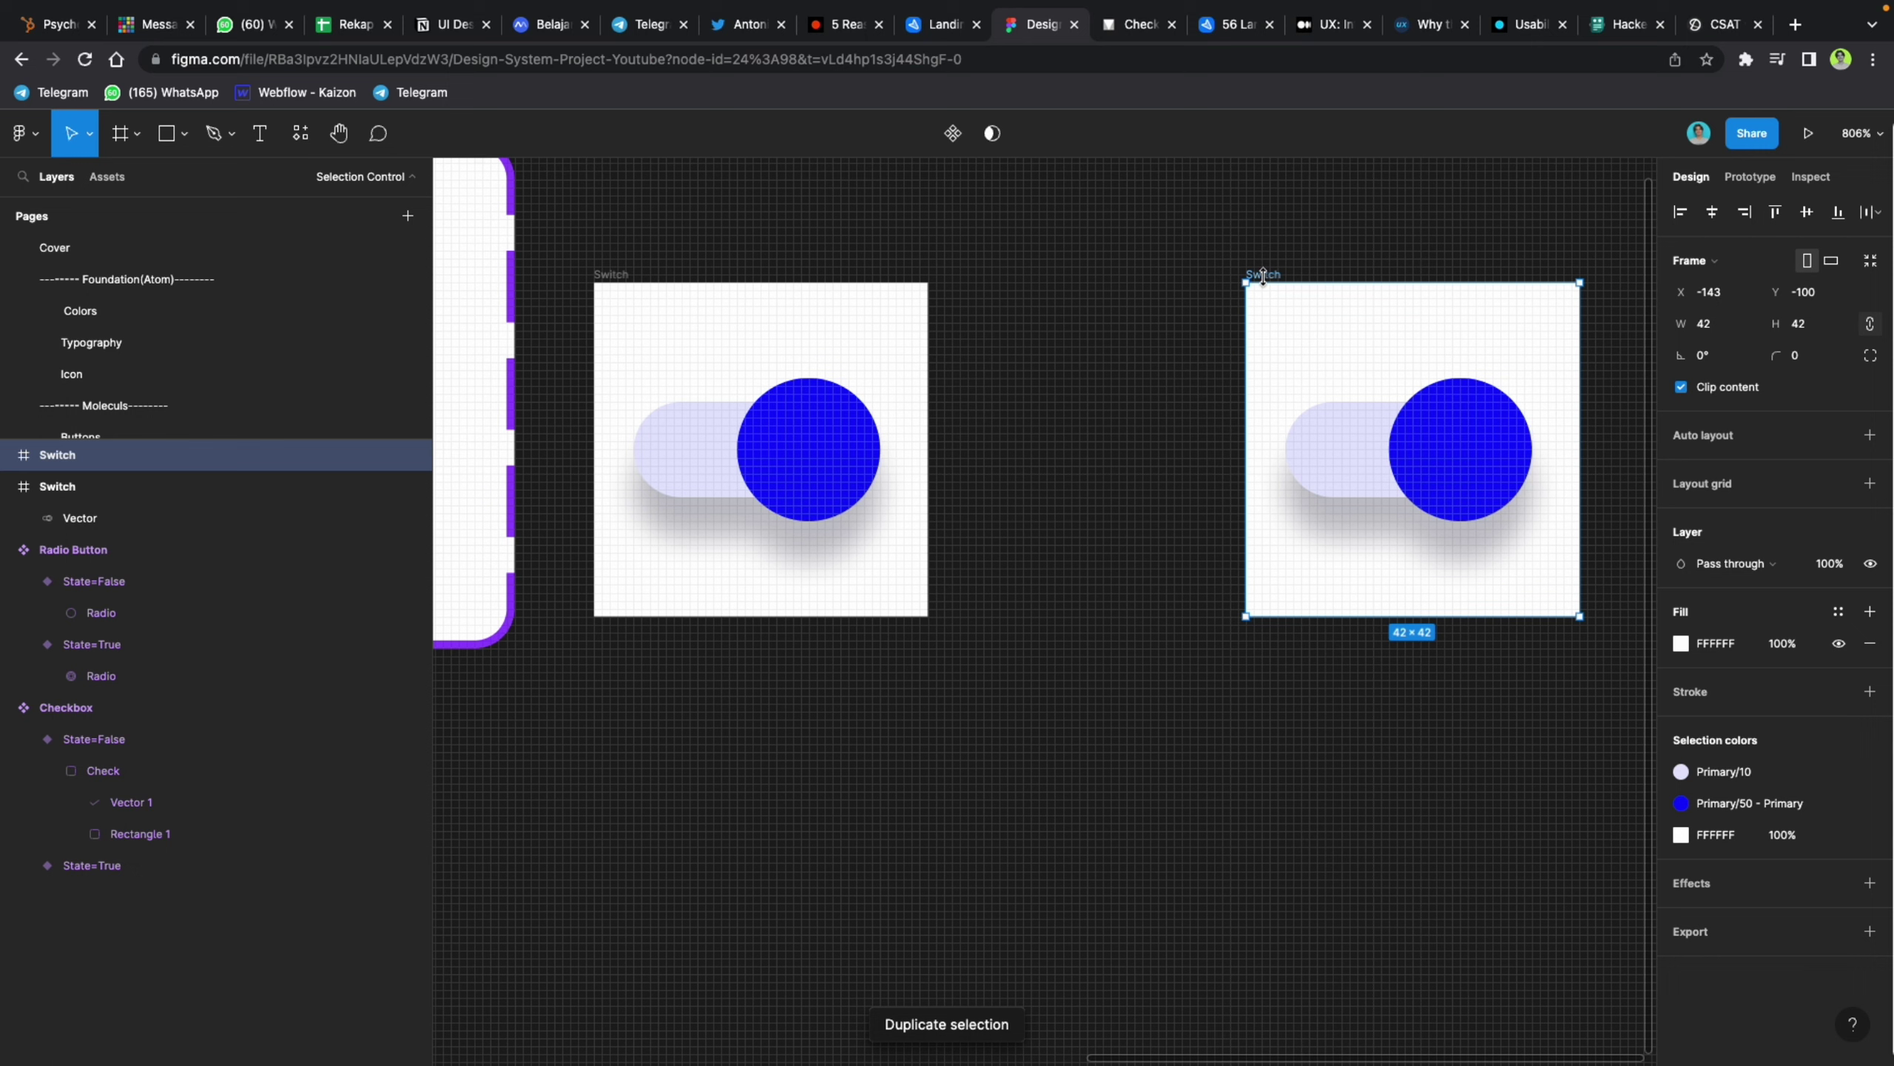
left_click_drag(1263, 278, 1058, 287)
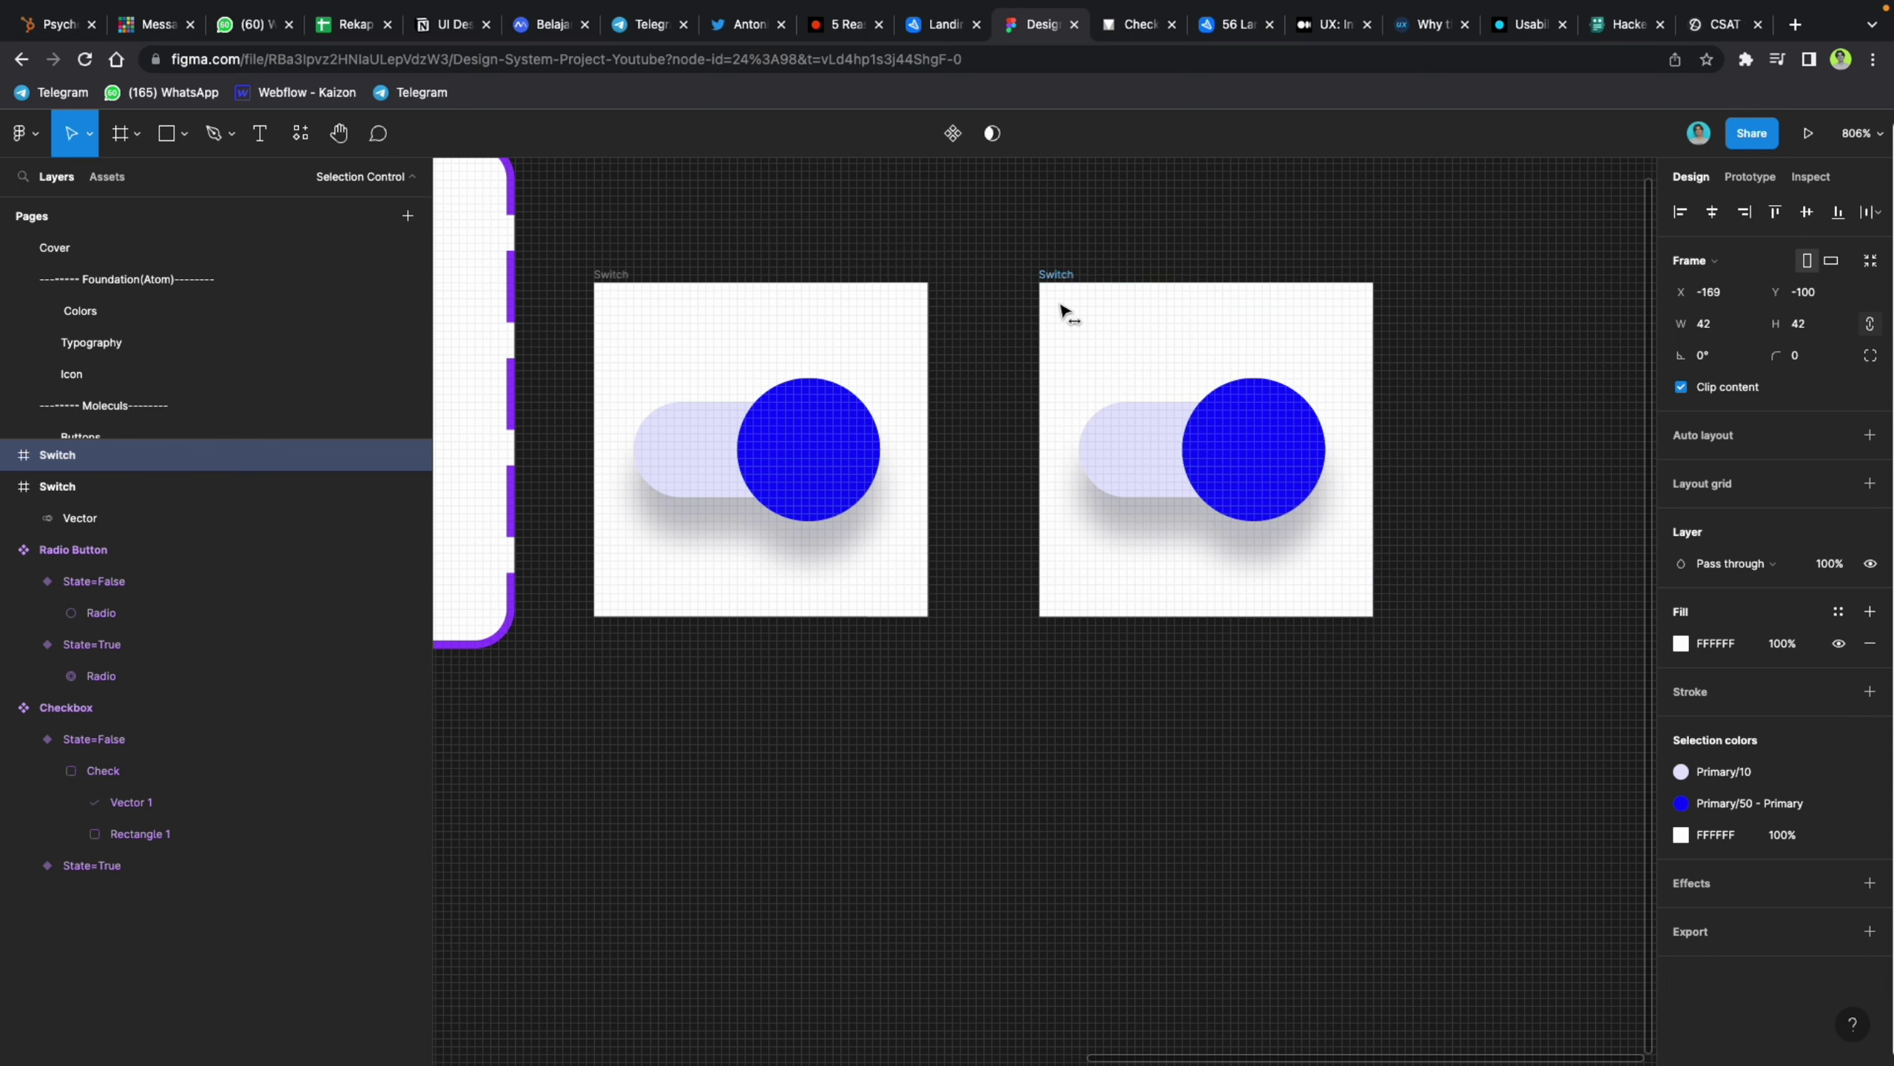
Step: Edit the vector in the duplicated Switch frame and move its circle to the left end of the track
left_click(1230, 461)
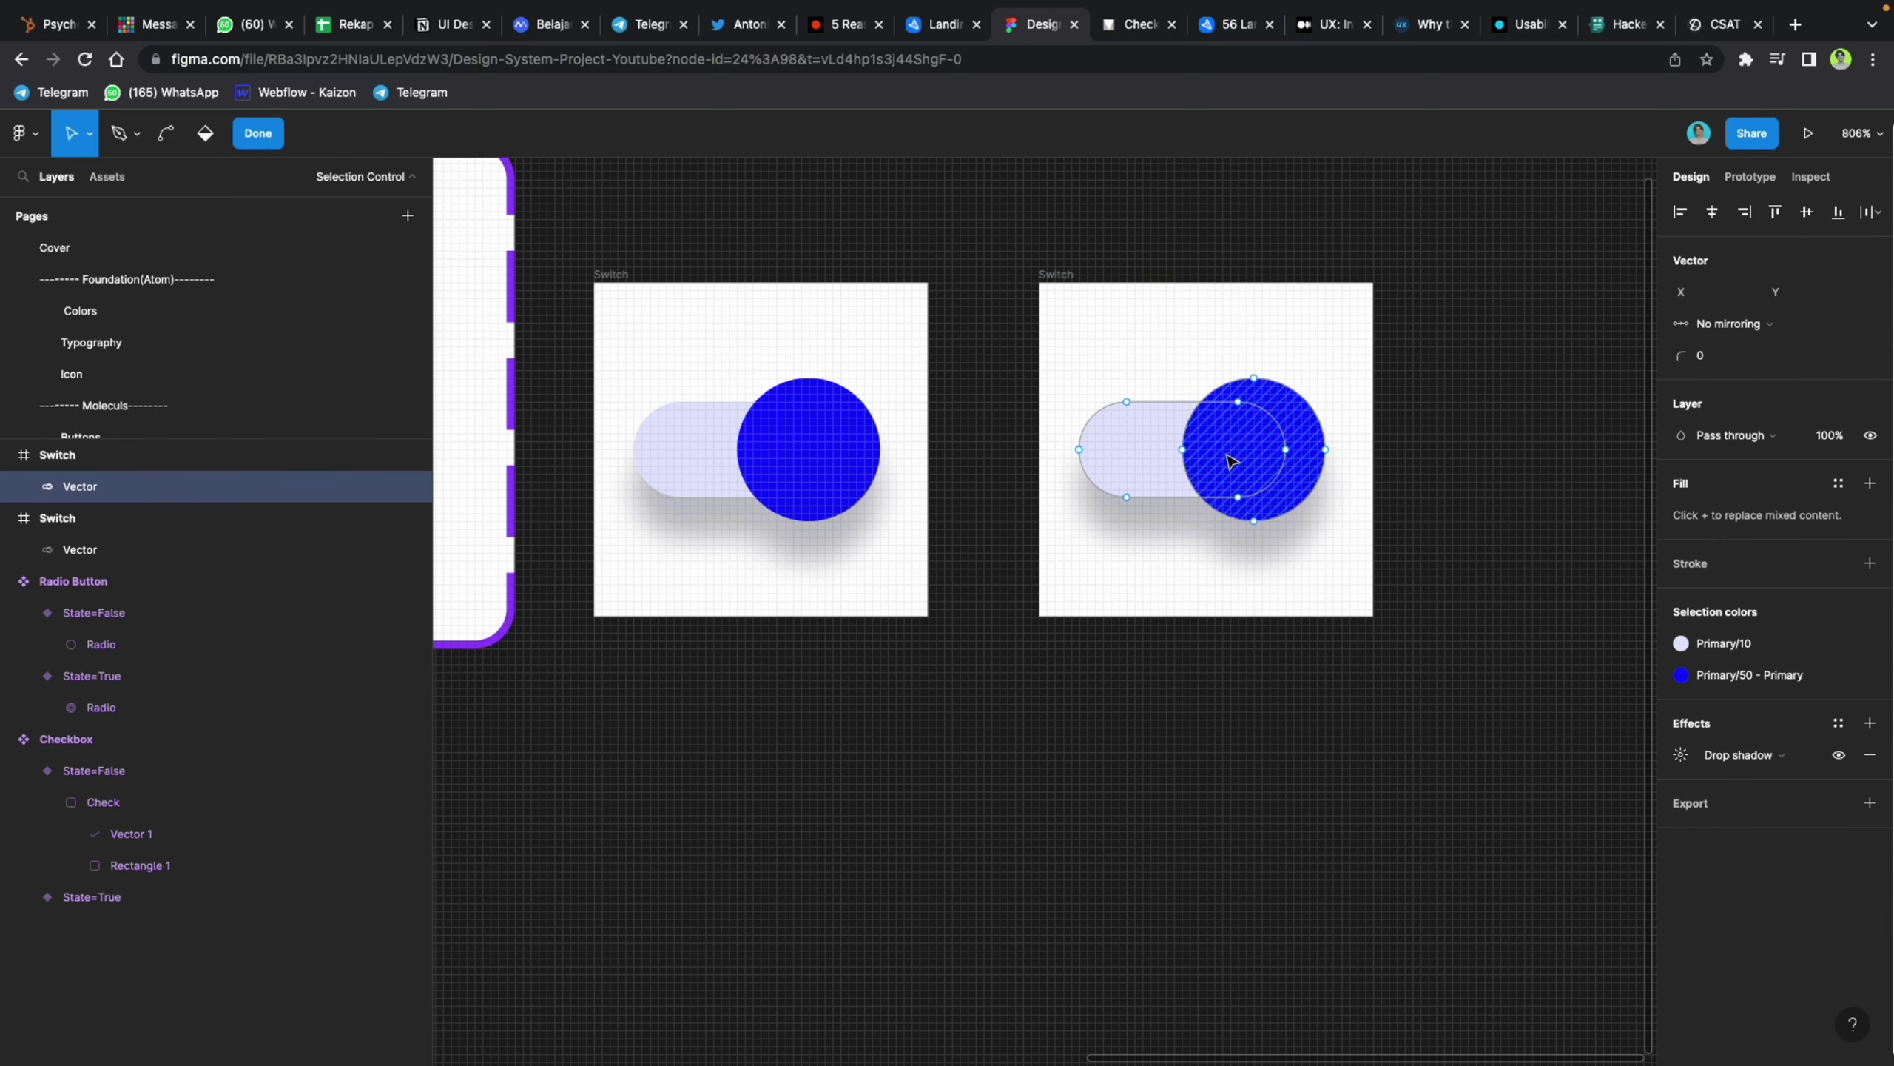
double_click(1287, 432)
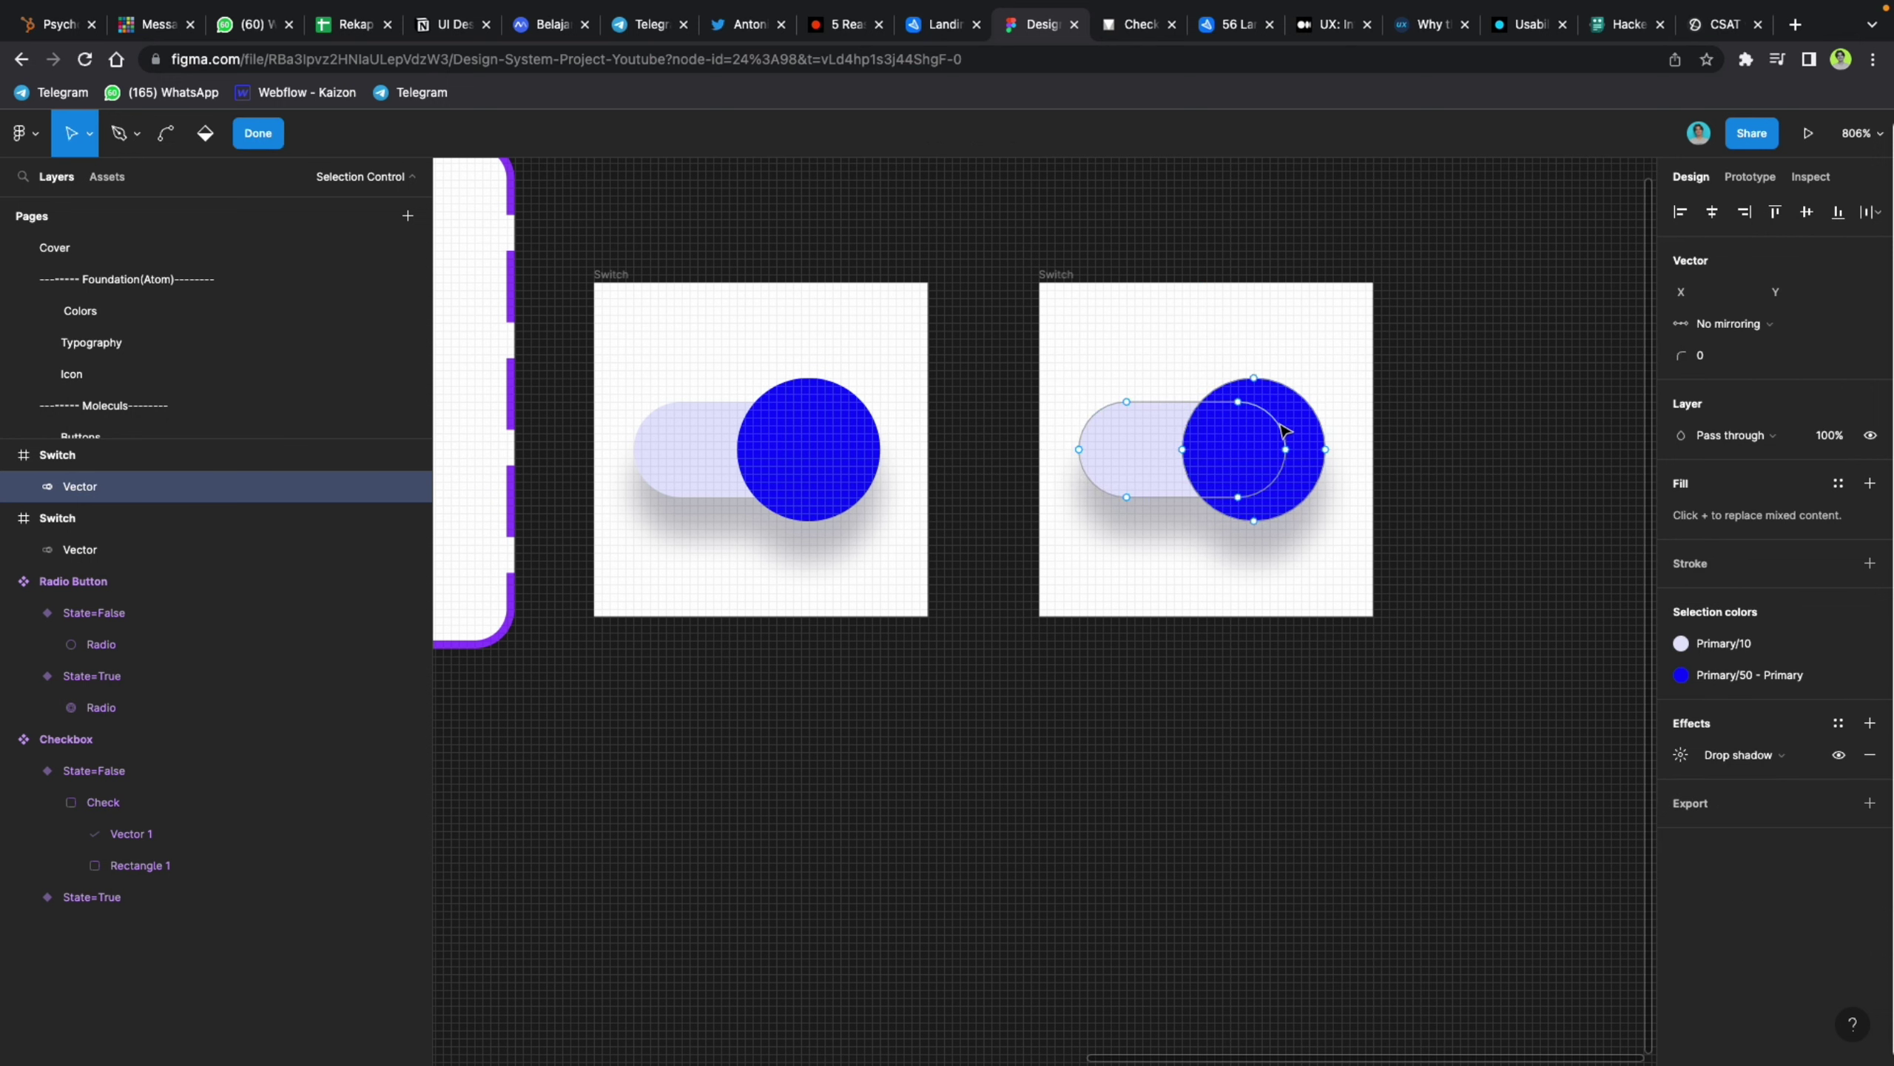
left_click(1288, 414)
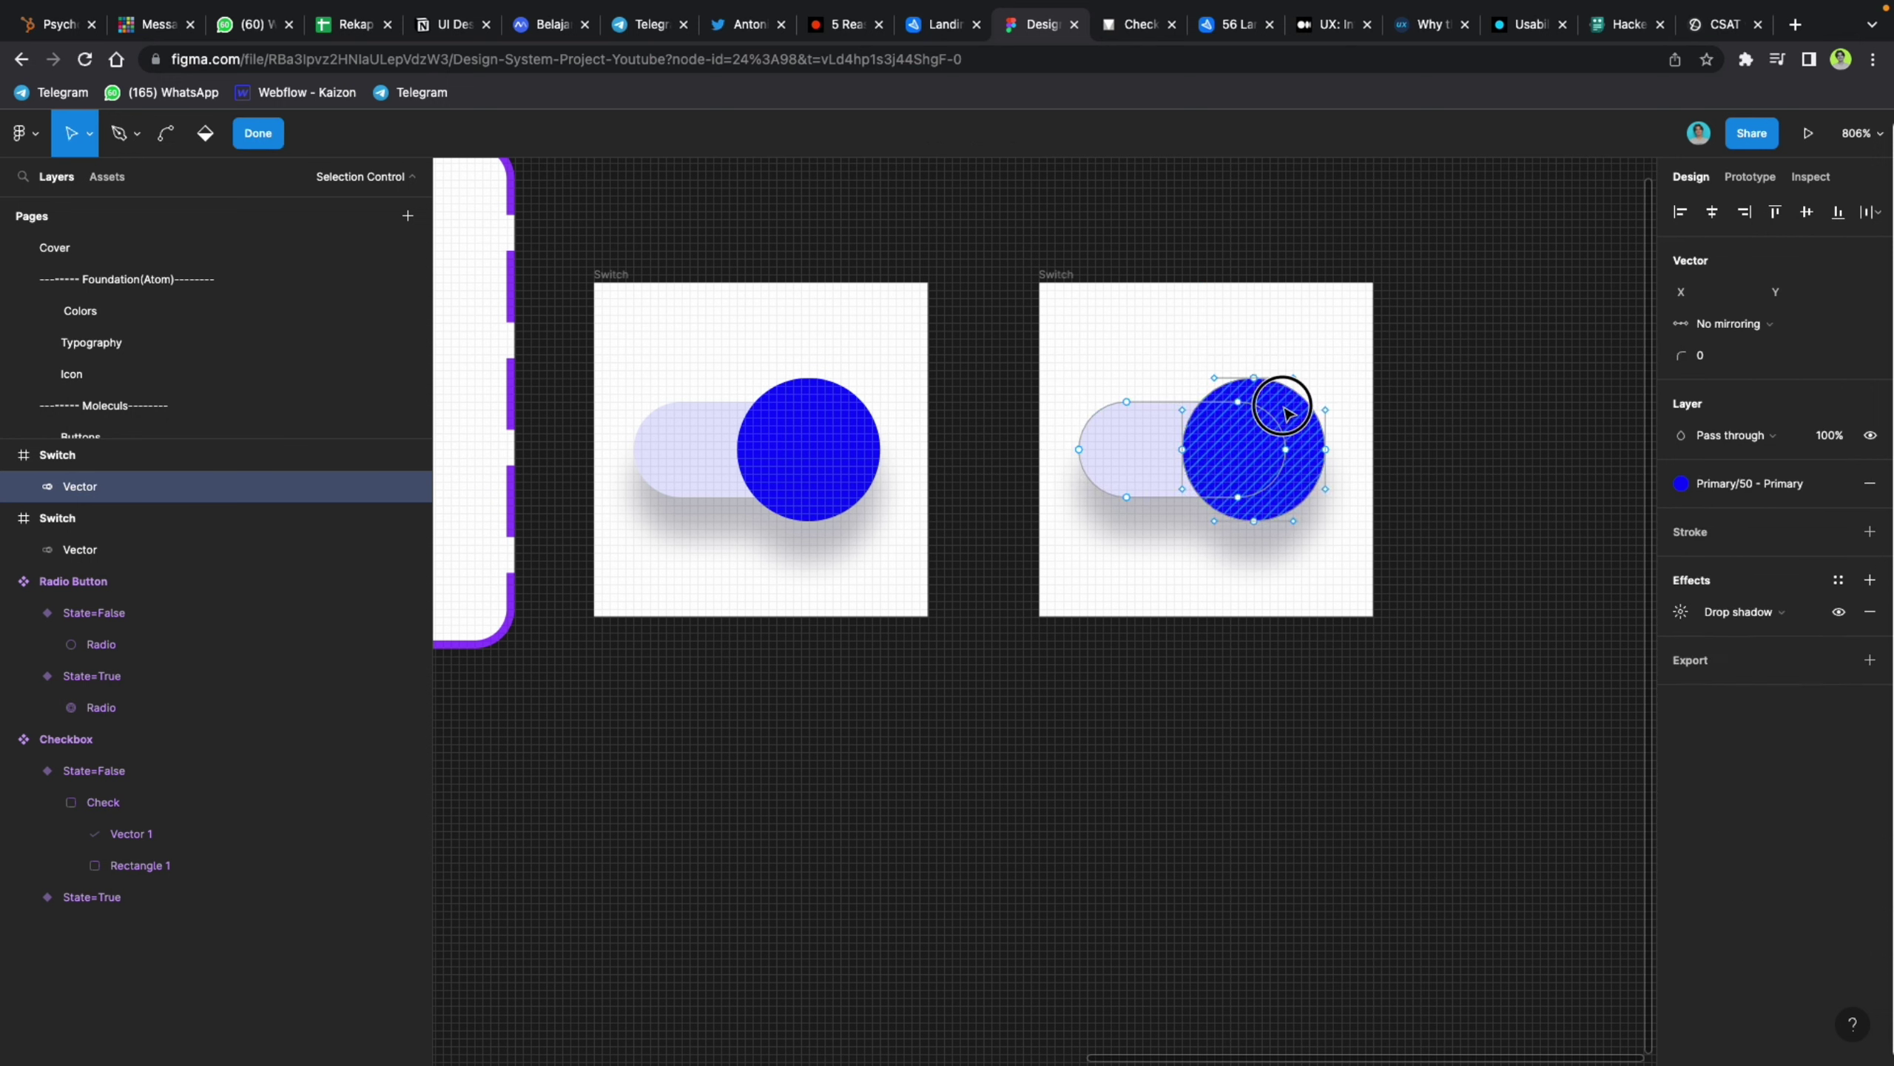
key("Escape")
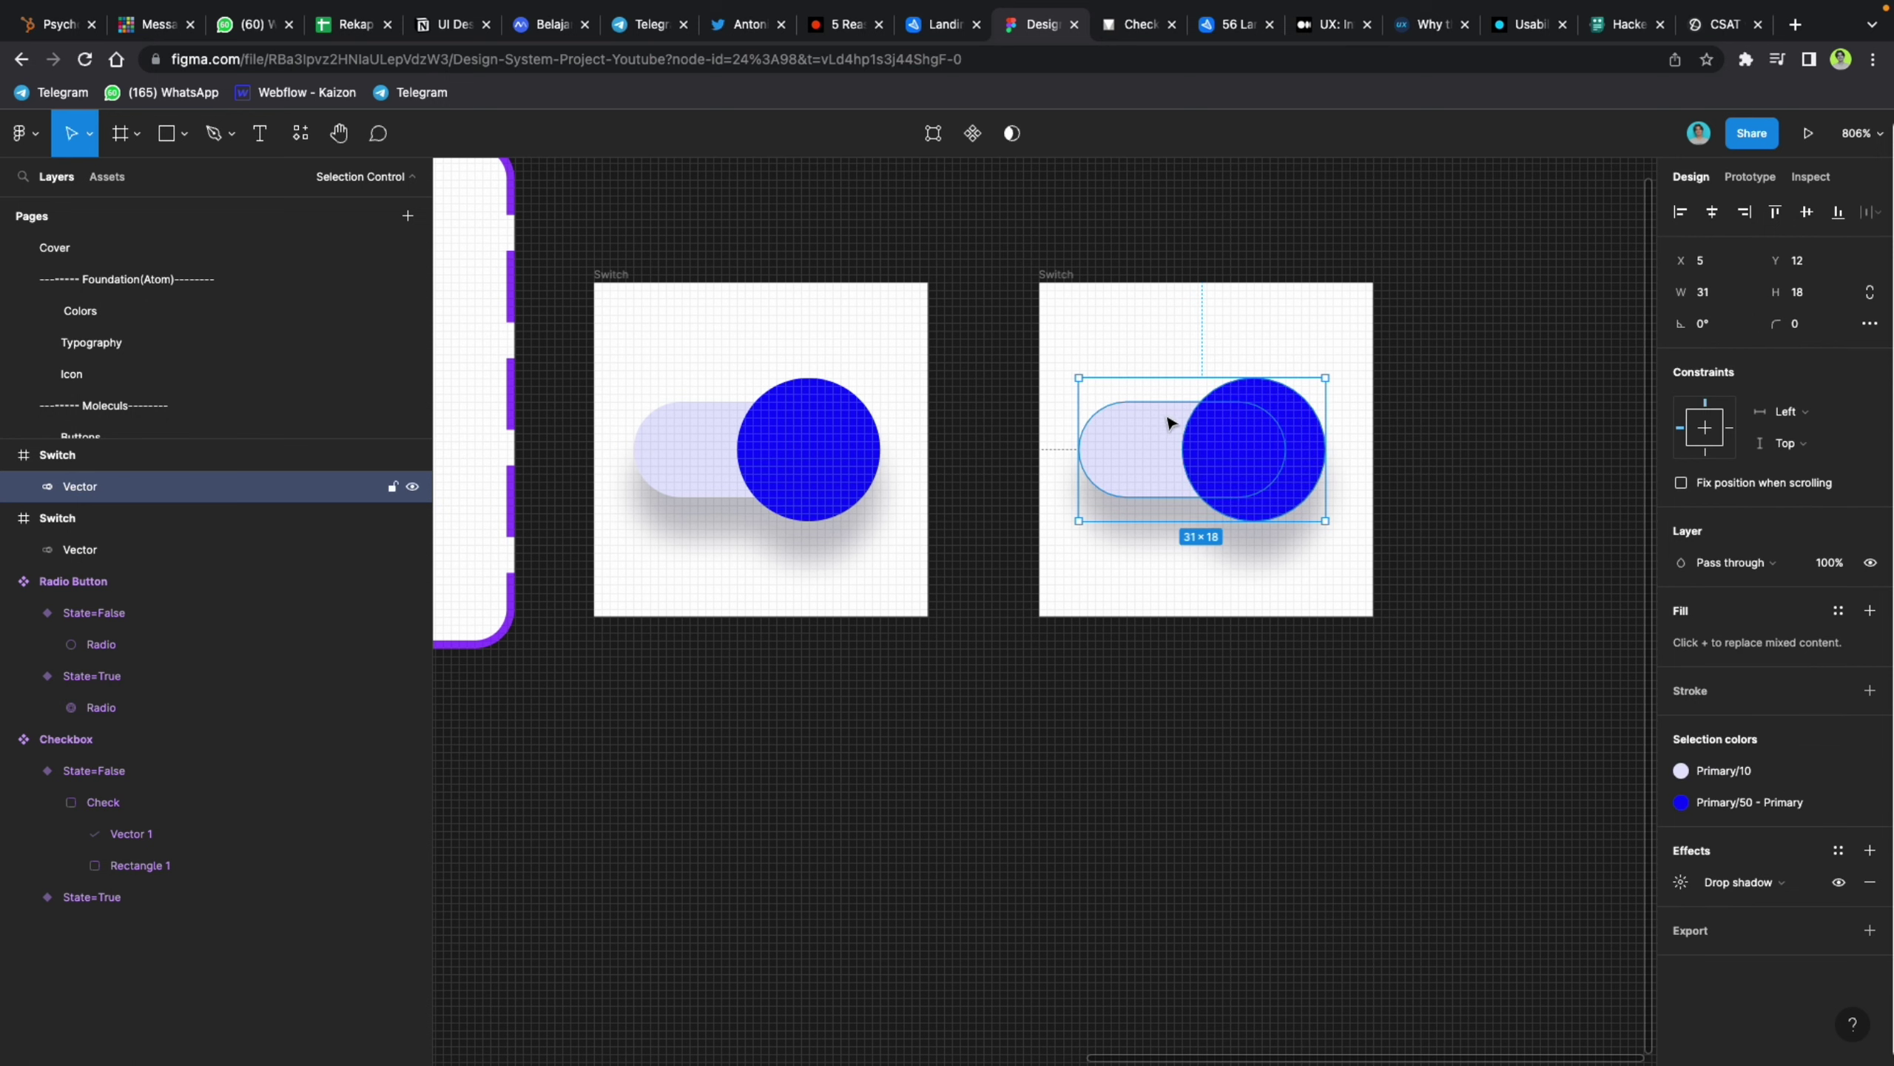
left_click(1010, 137)
left_click(1009, 139)
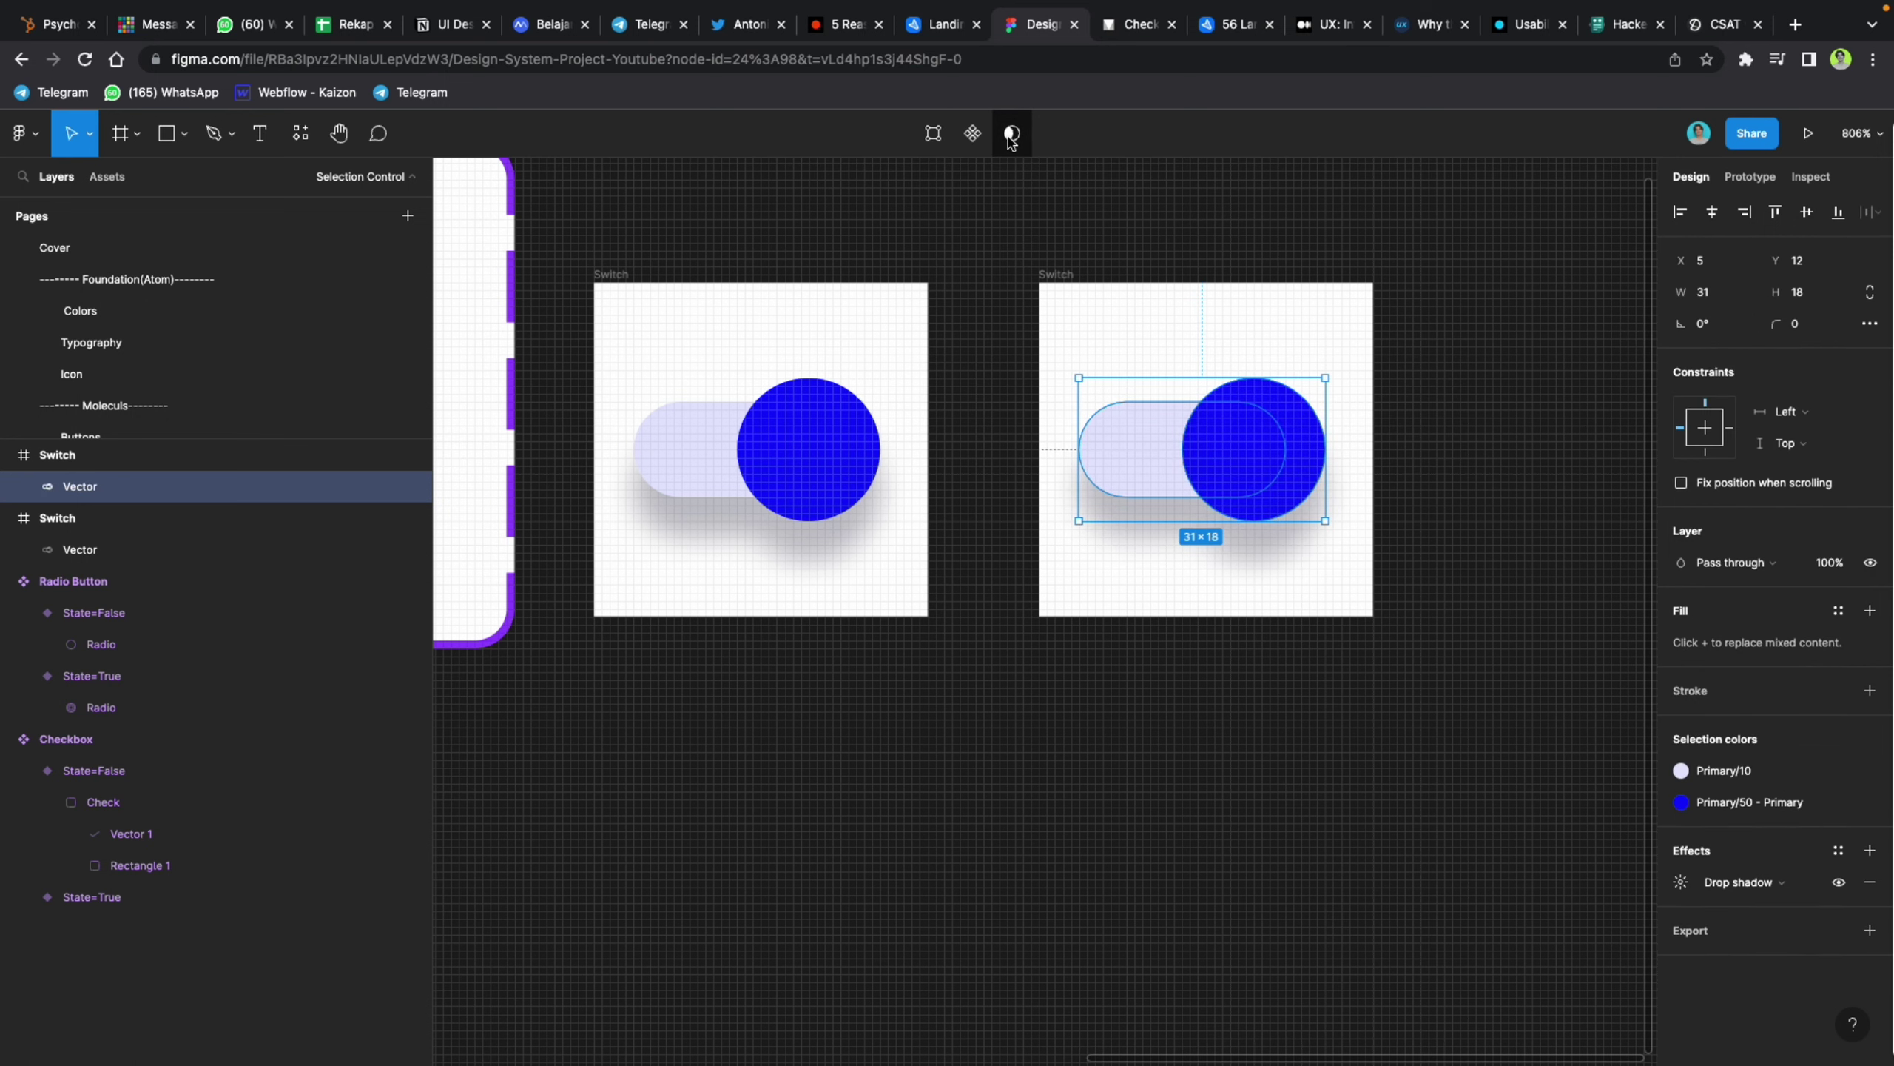
left_click(1119, 238)
left_click(1160, 447)
double_click(1309, 430)
left_click_drag(1302, 437, 1164, 436)
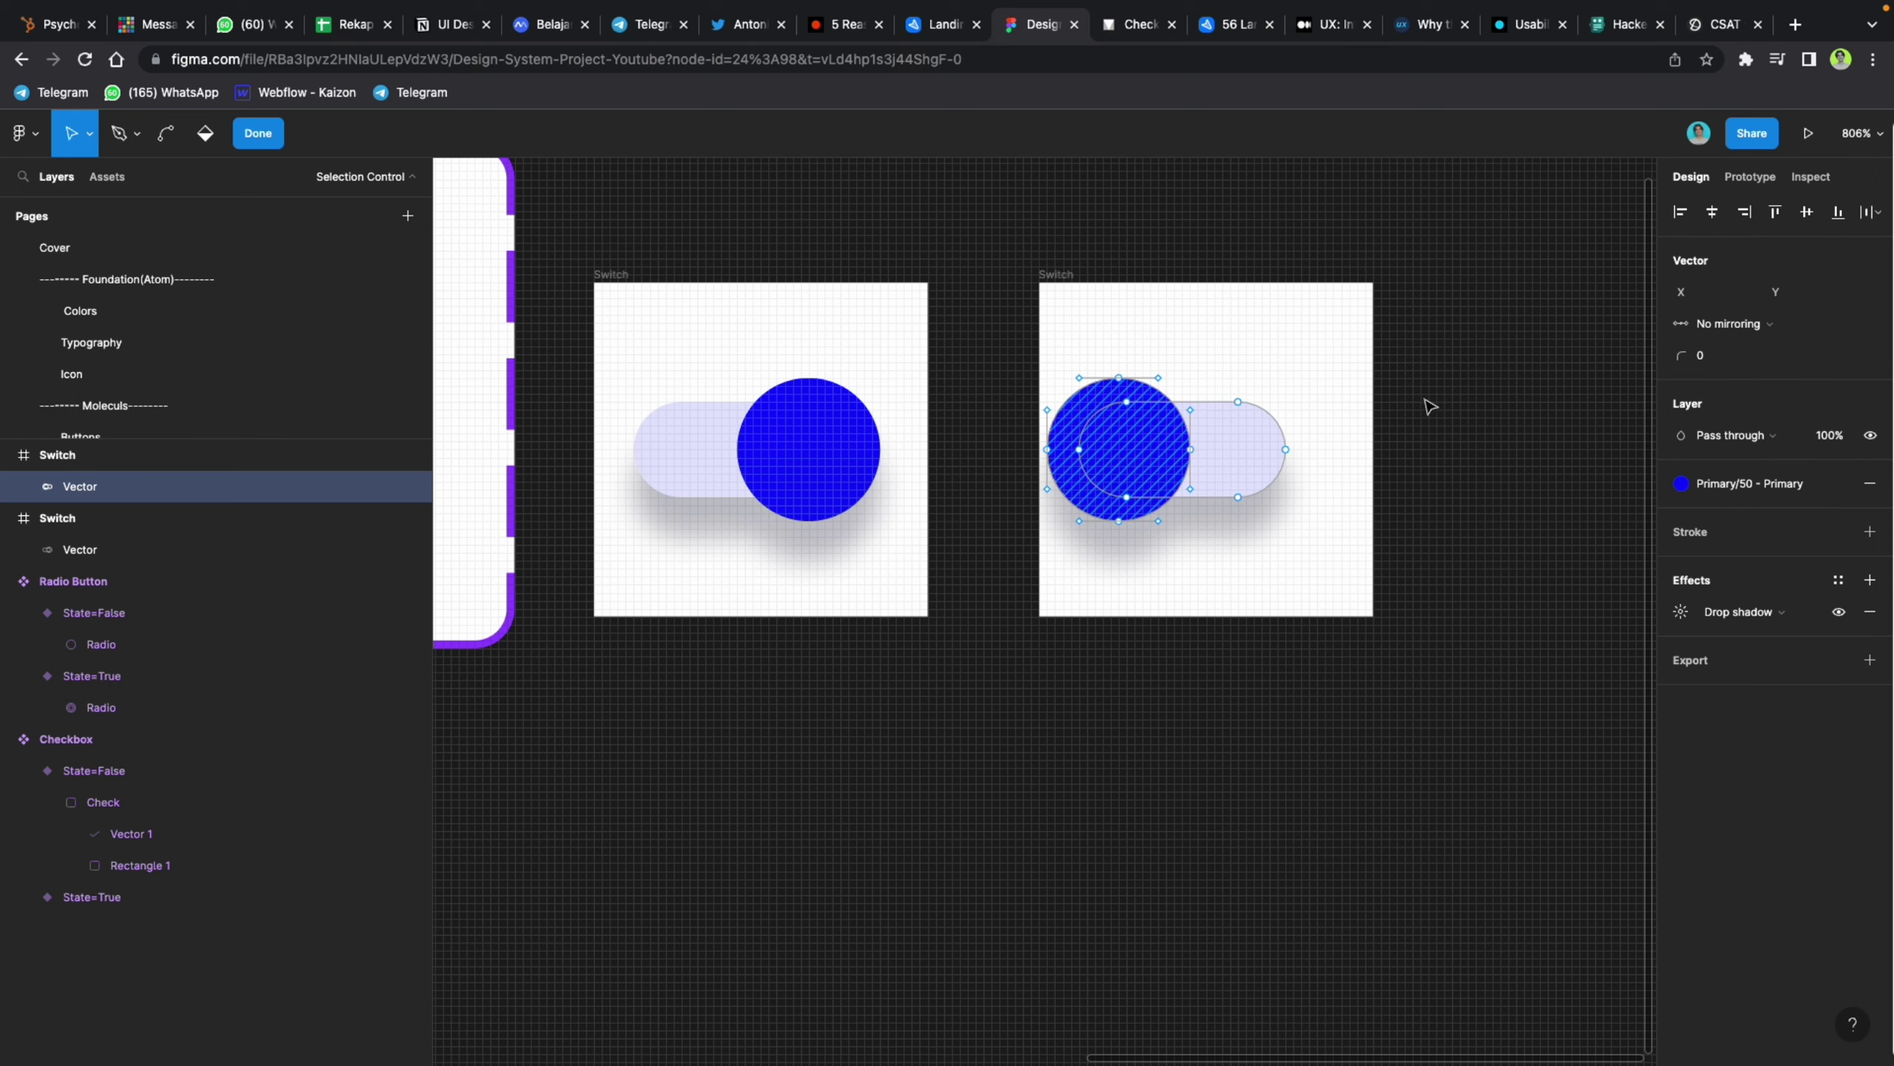
Step: Centre the duplicated switch's vector horizontally and vertically within its frame
left_click(1218, 432)
key("Escape")
left_click(1713, 212)
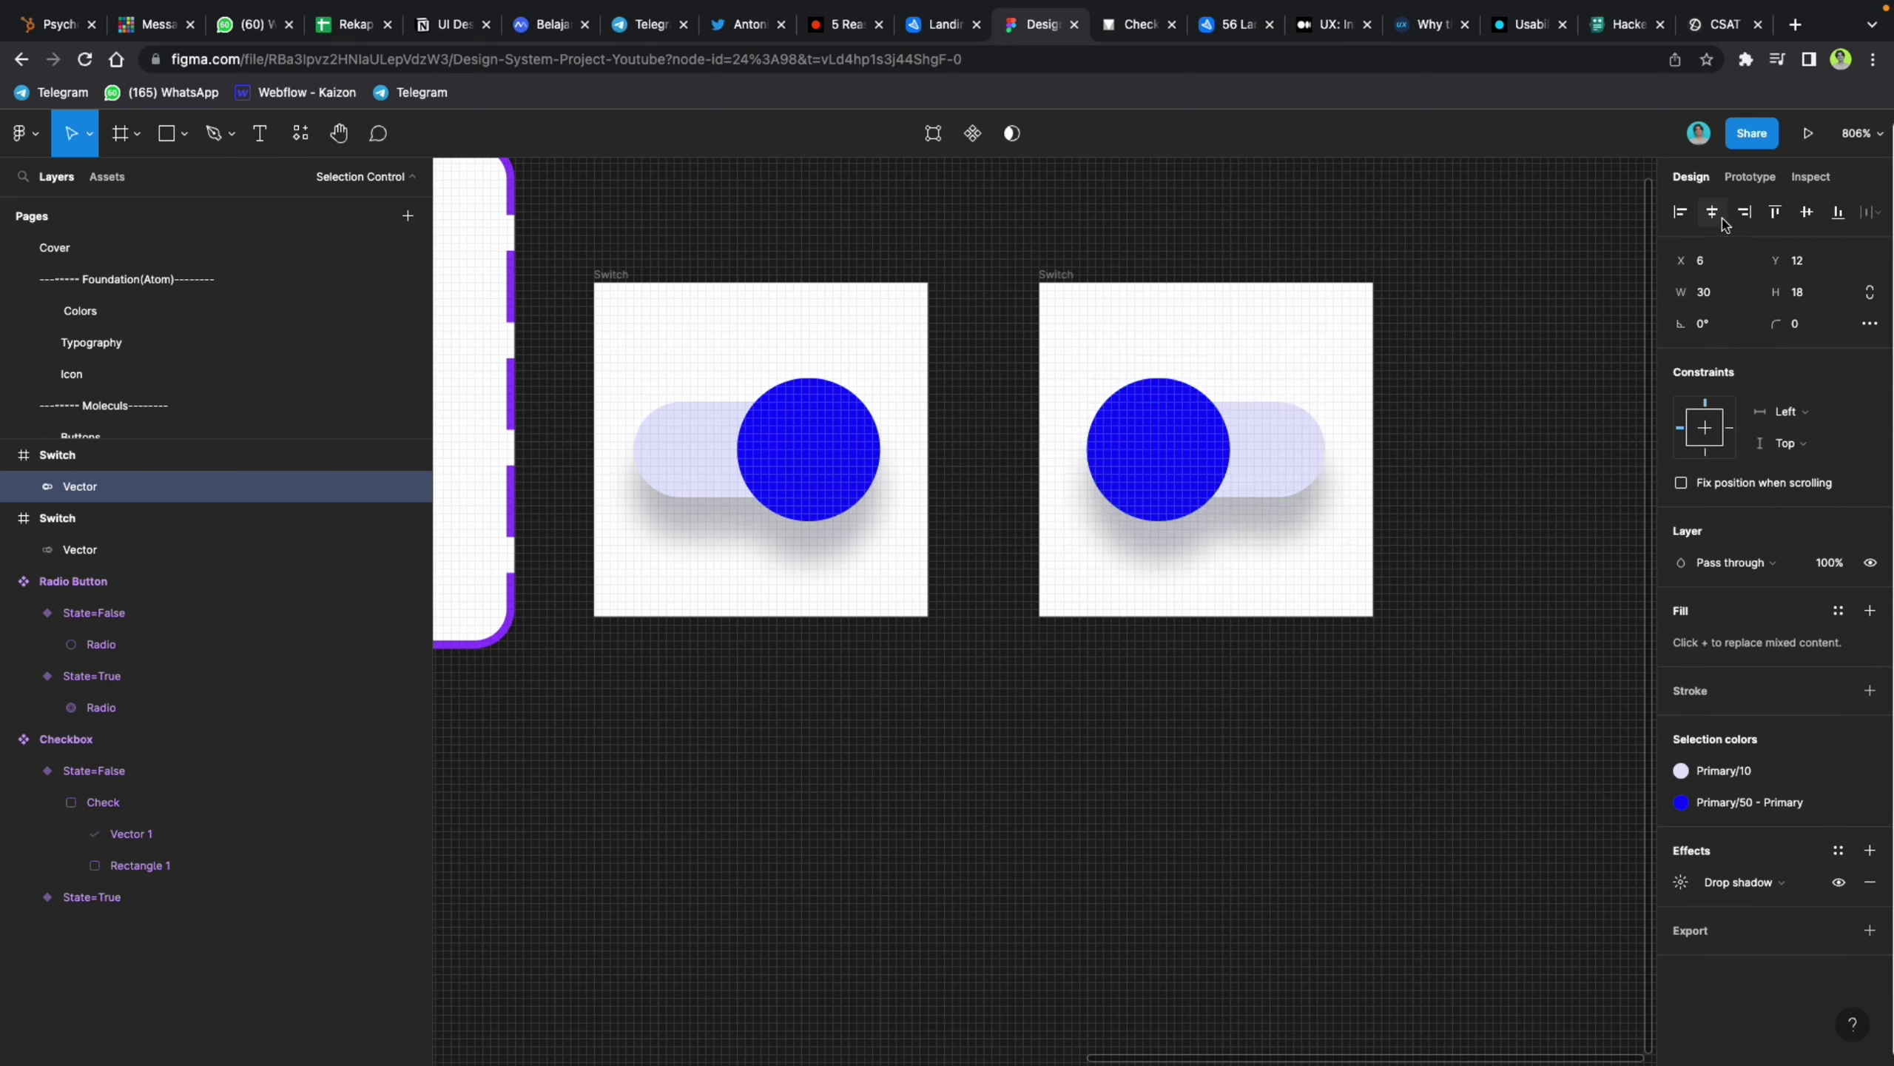
left_click(1805, 218)
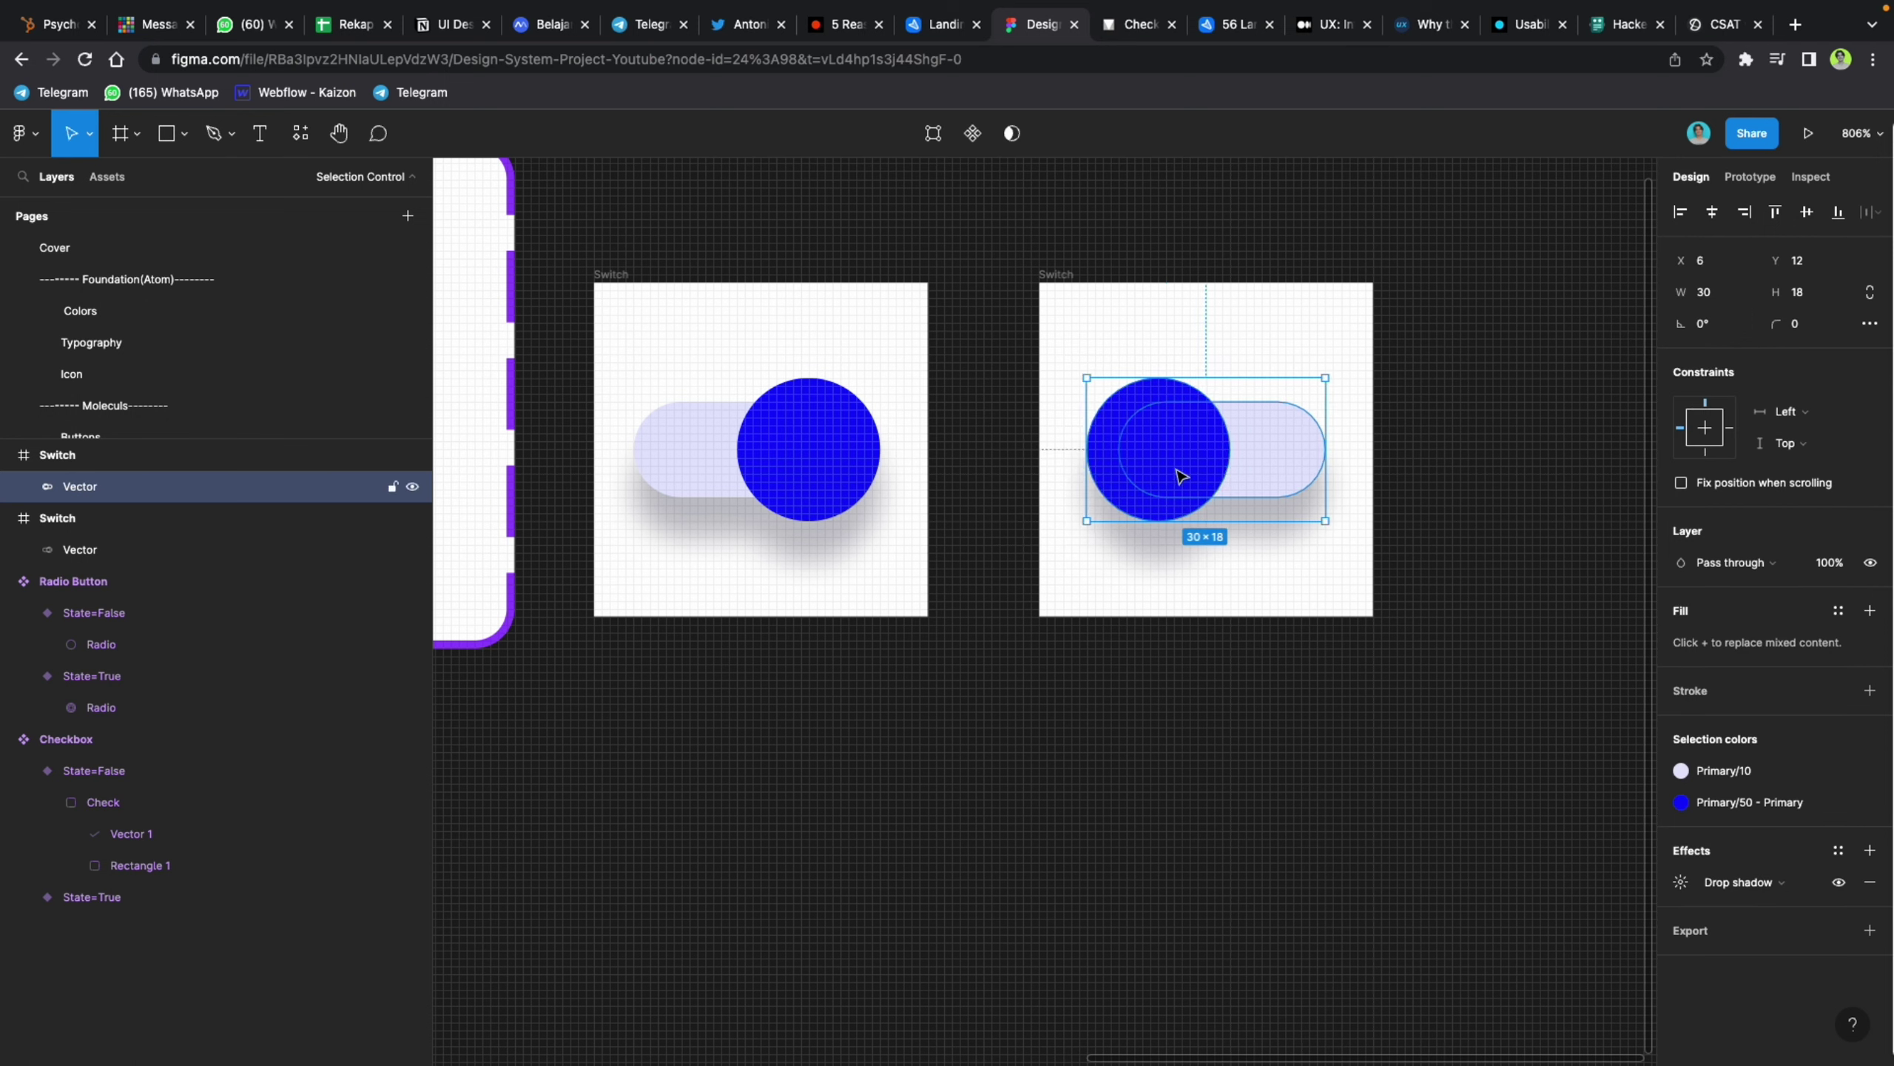
Step: Nudge the duplicated switch's circle slightly further left so the vector is 30.63 px wide
left_click(822, 464)
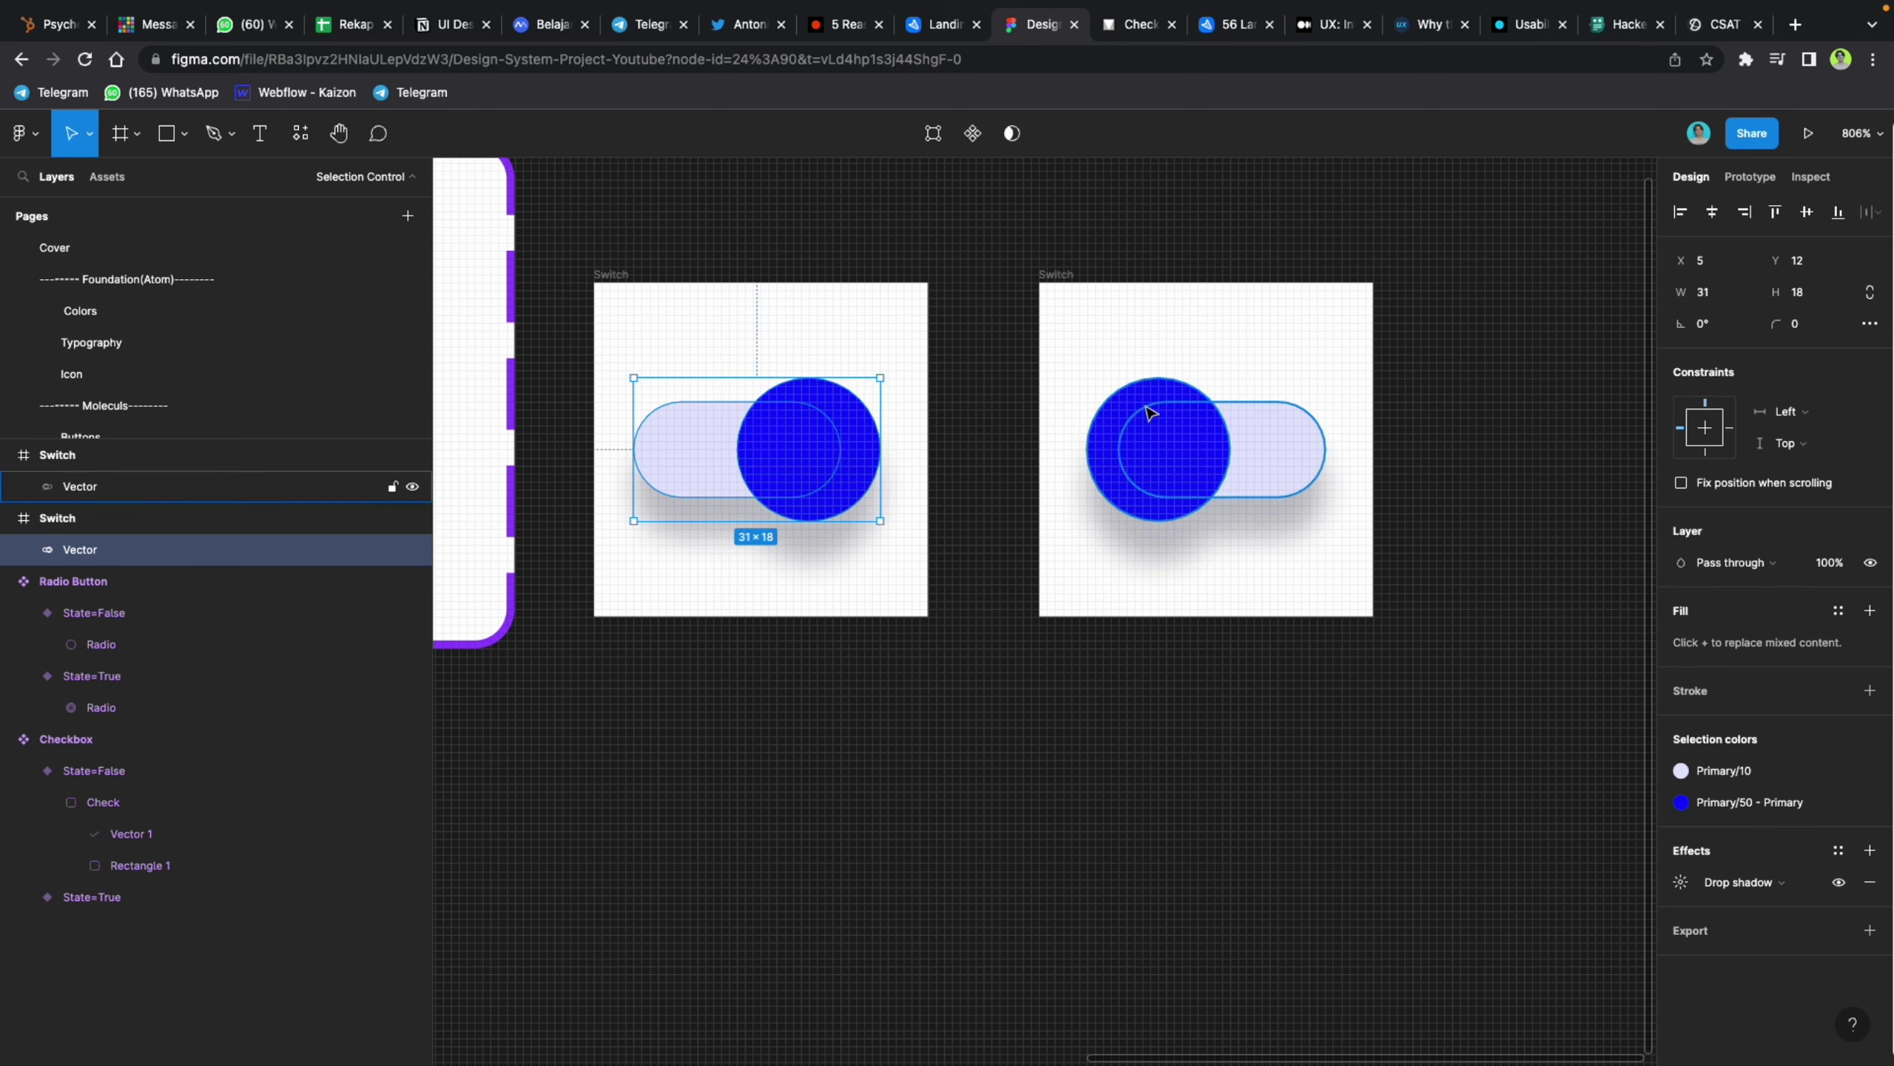
double_click(1156, 416)
key("Escape")
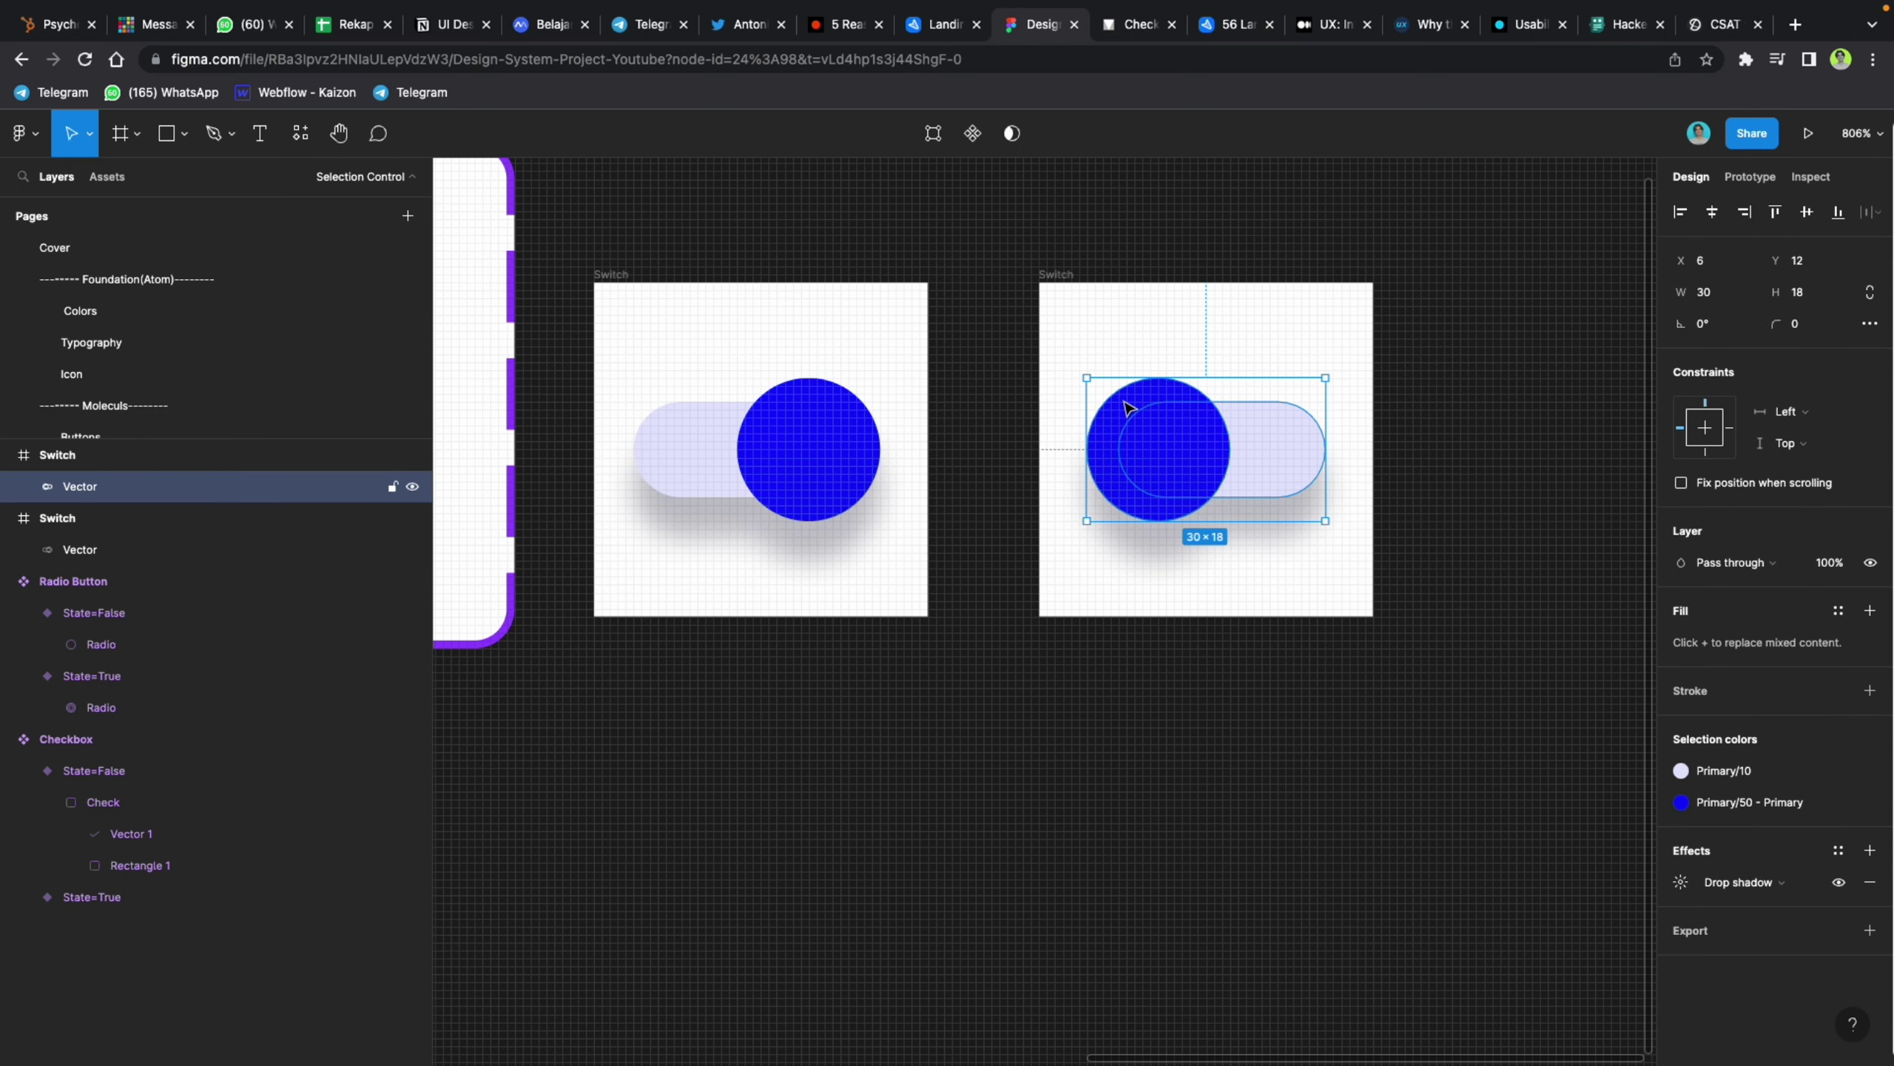
double_click(1127, 407)
left_click_drag(1128, 407, 1120, 411)
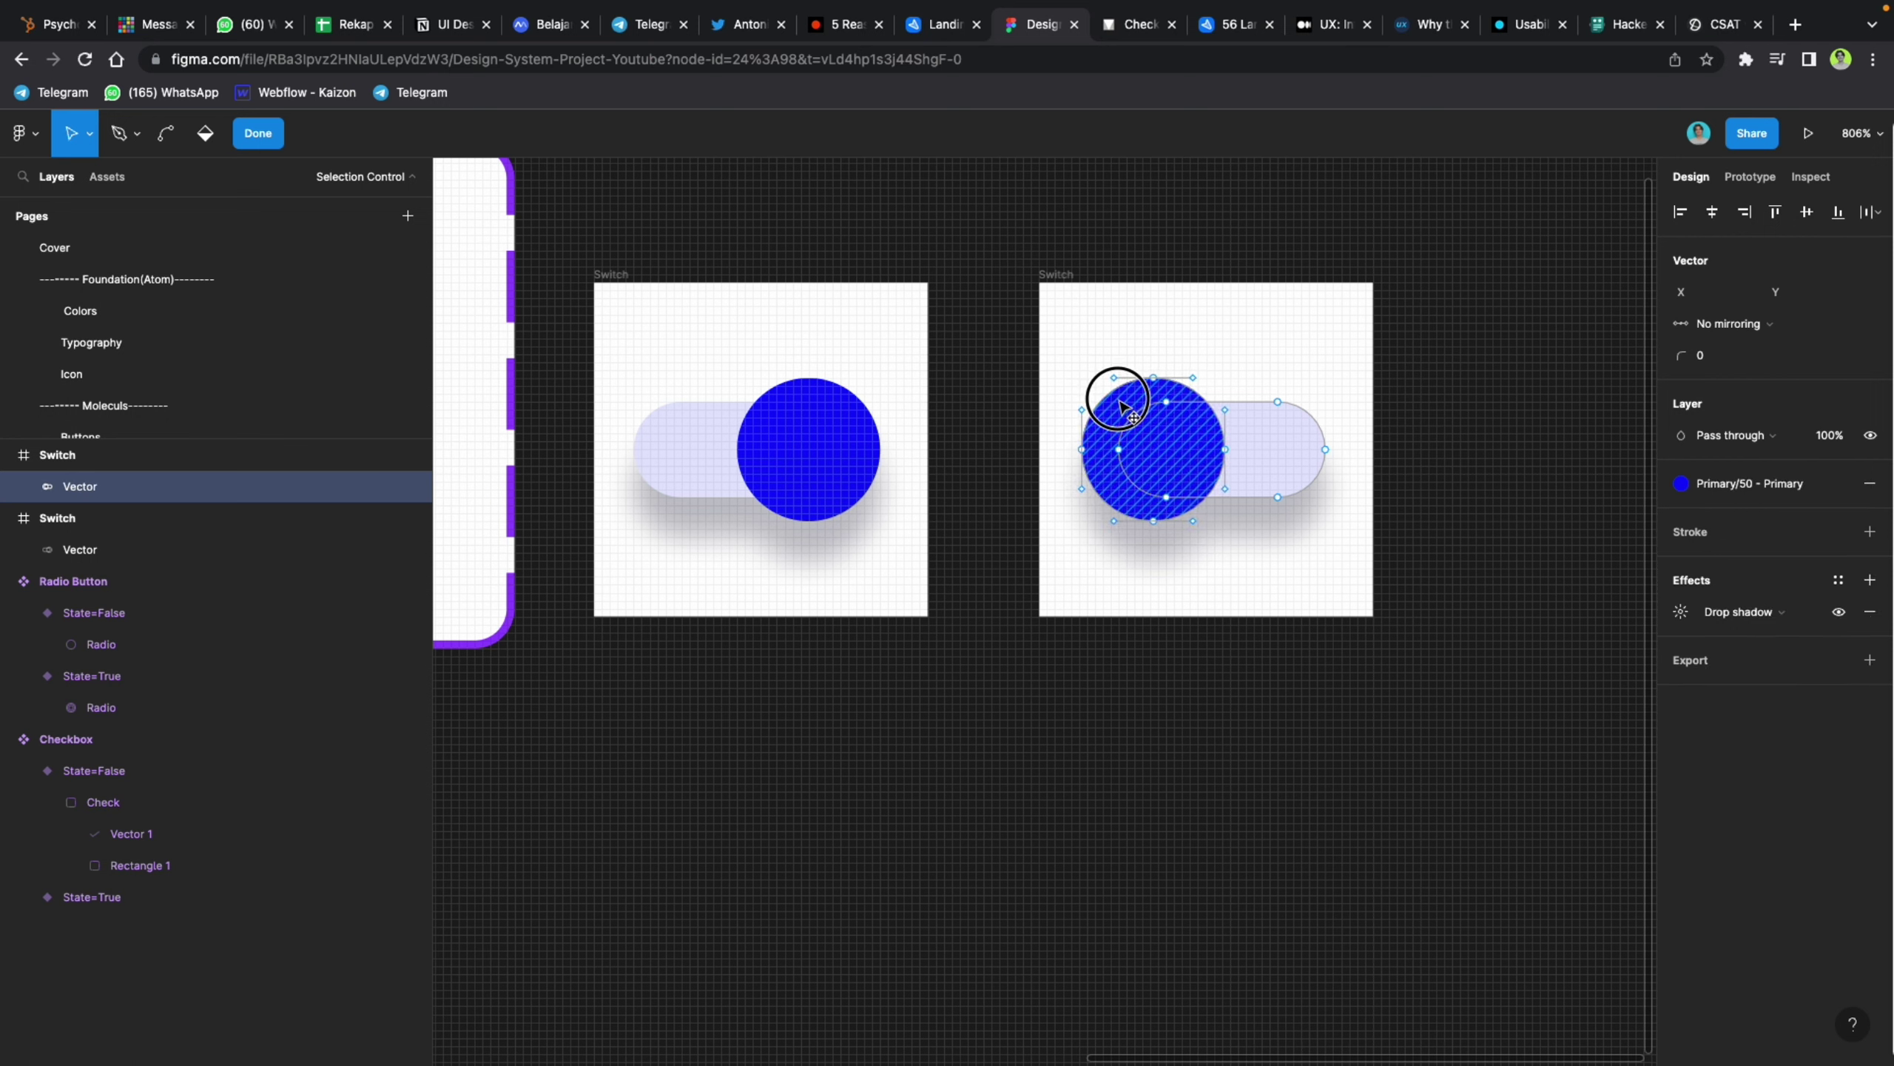
key("Escape")
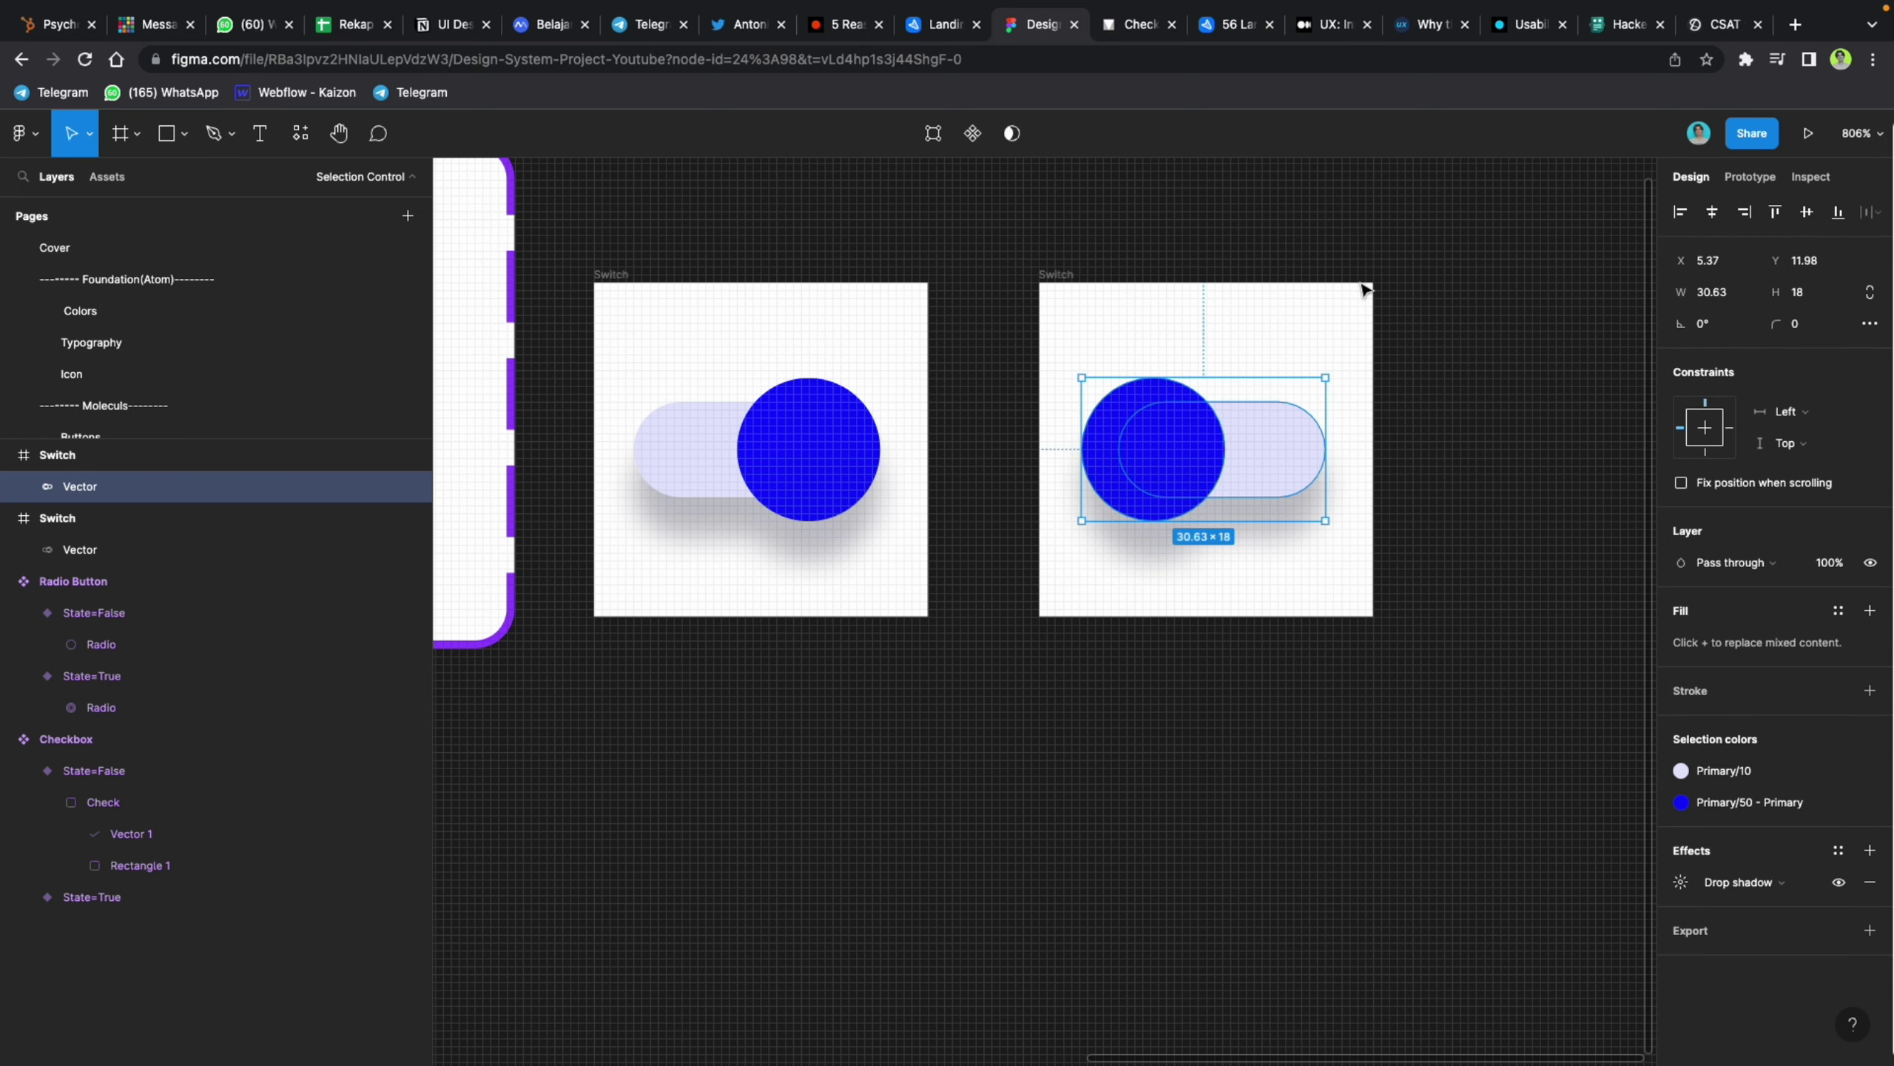
Step: Check the Material Design switch example and recolour the duplicated switch's circle with the Black & White/10 - White colour style
left_click(1126, 30)
left_click(1033, 27)
left_click(1681, 802)
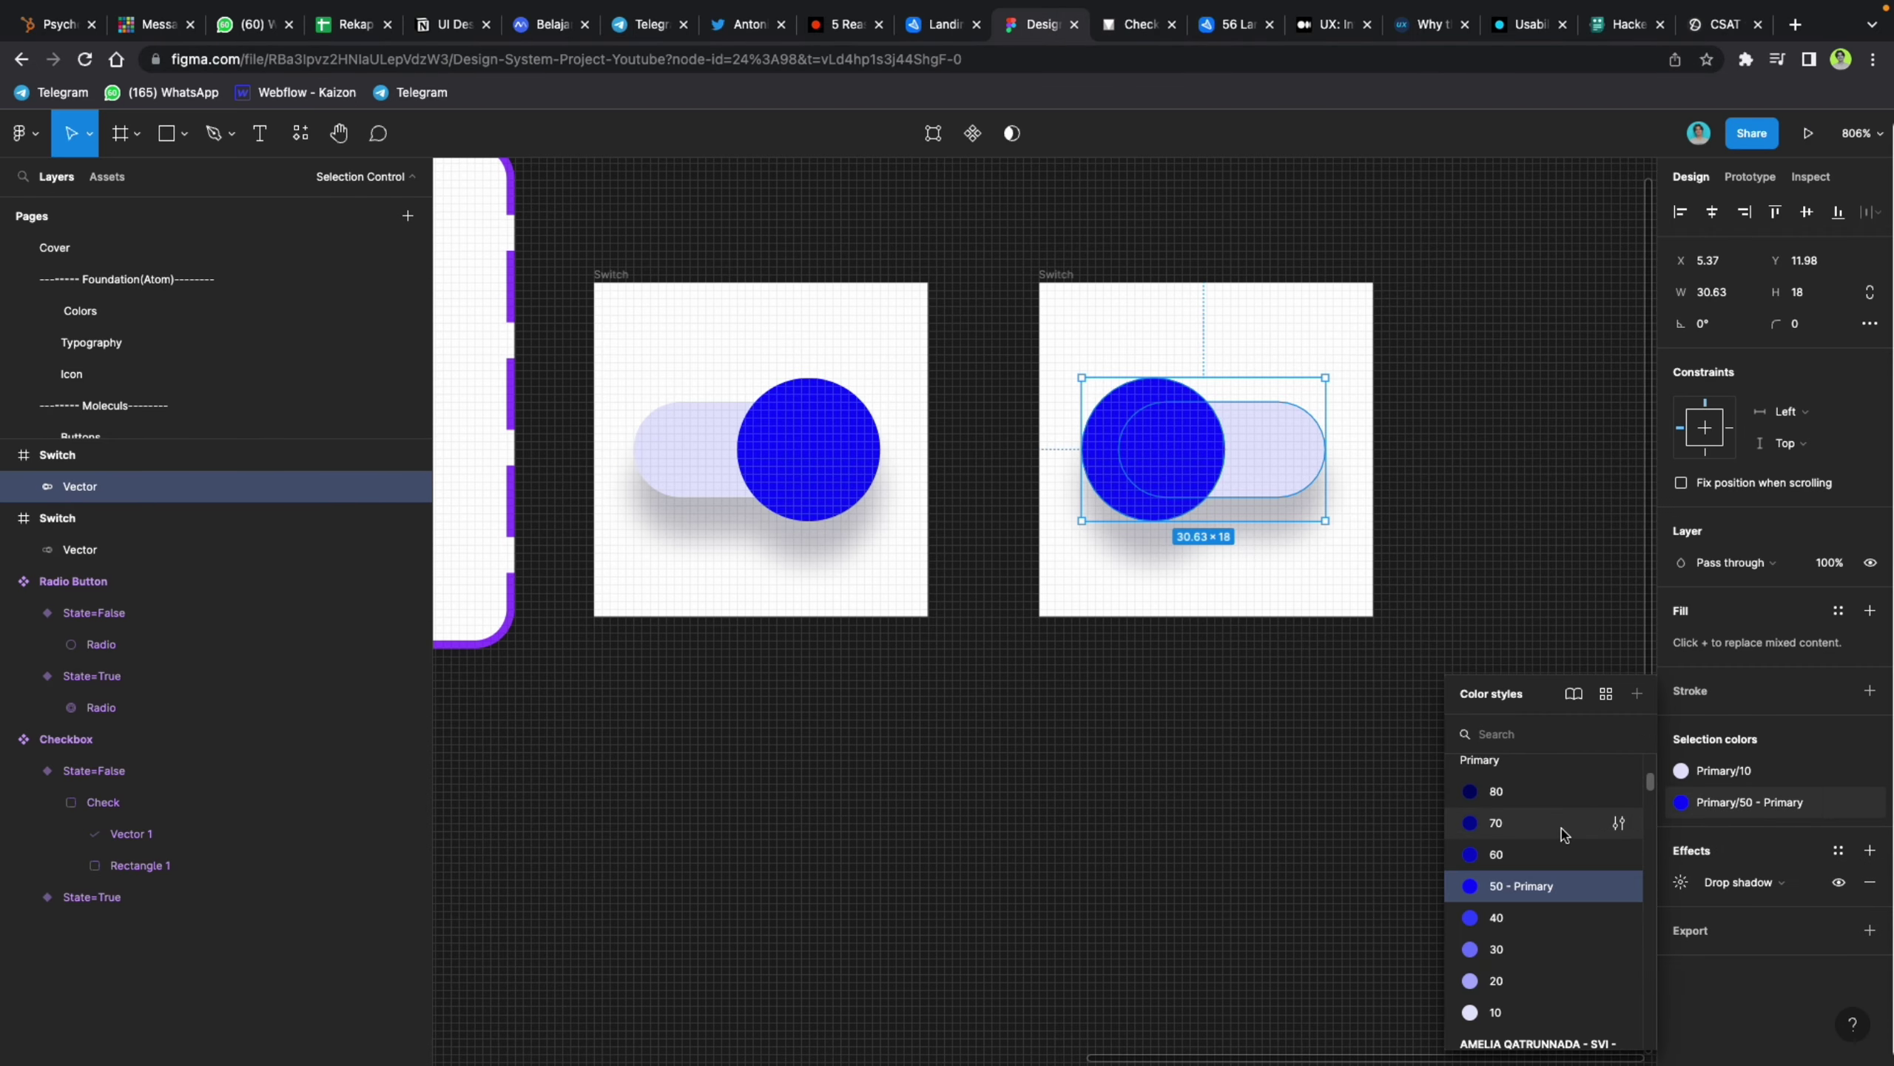
type("wh")
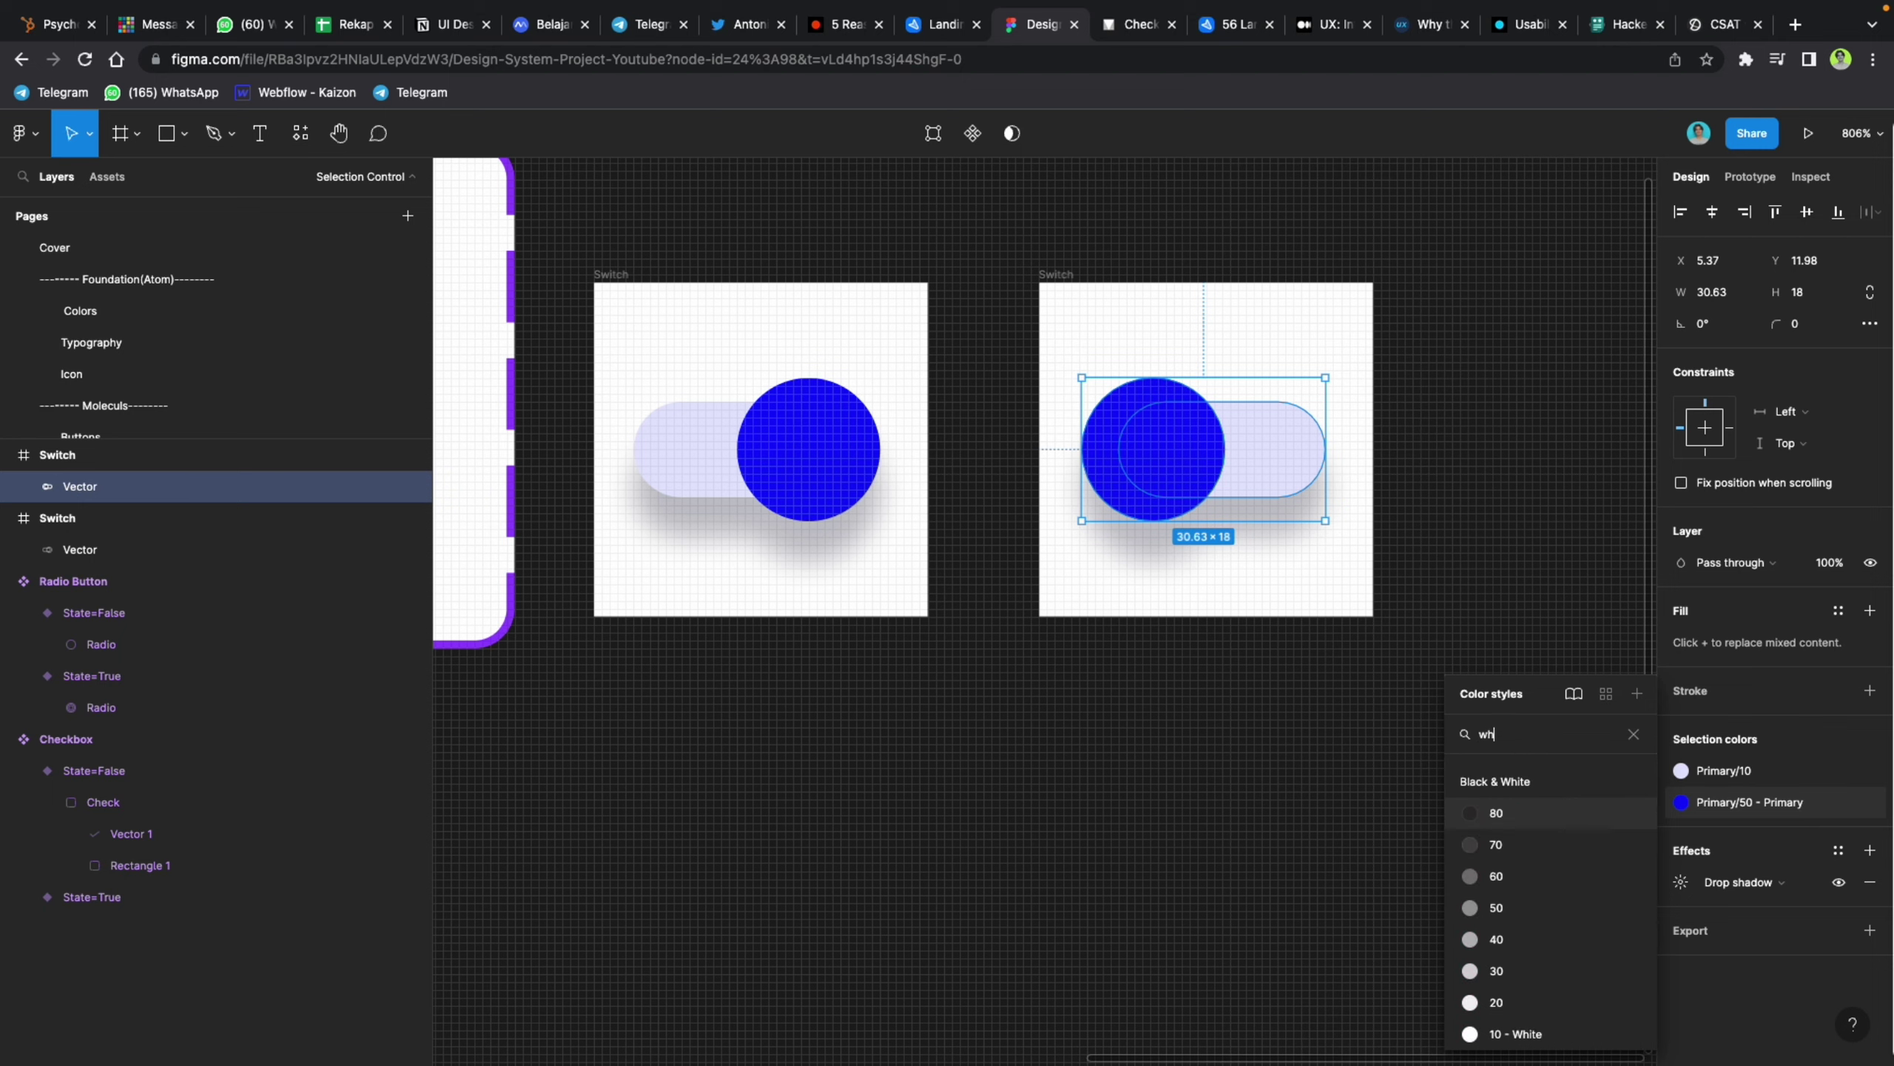
left_click(1500, 1033)
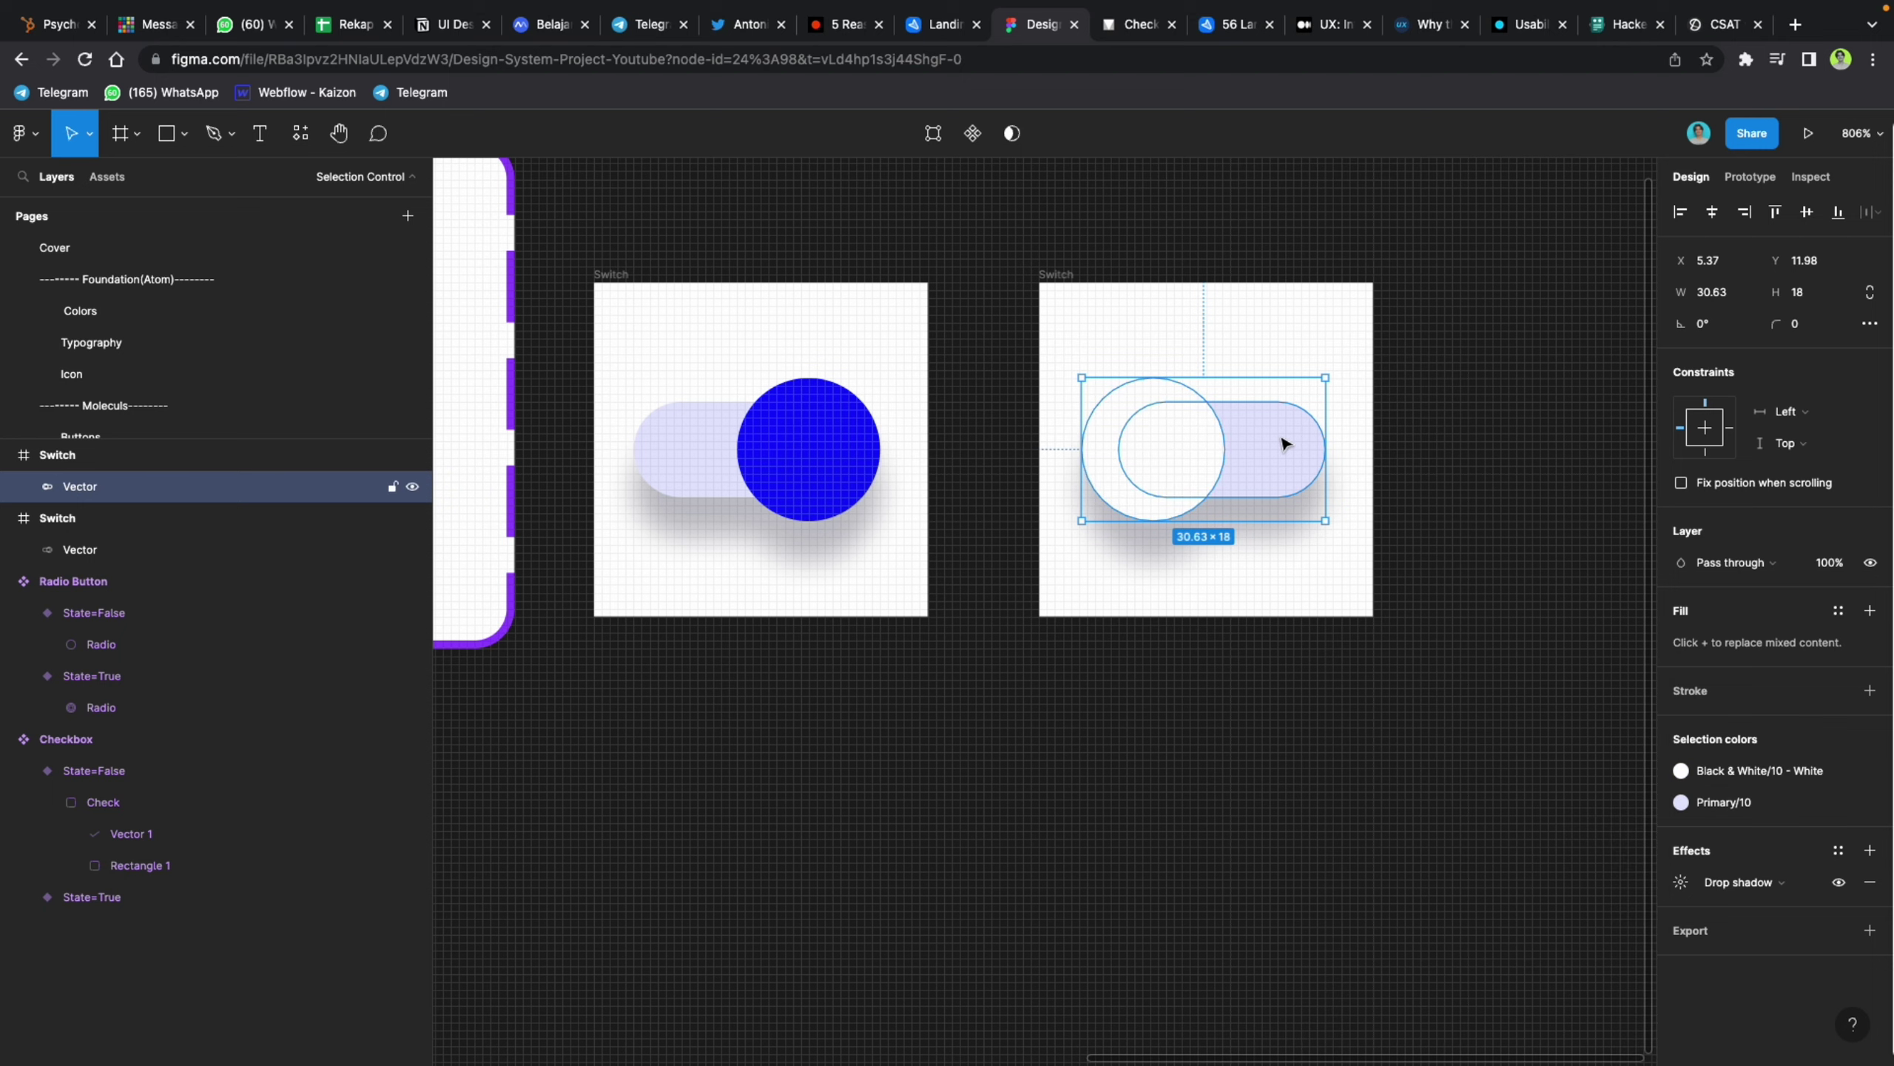
left_click(1462, 418)
Step: Recheck the Material Design off-state switch and browse the colour styles for a replacement for the duplicated switch track's Primary/10 colour
left_click(1131, 27)
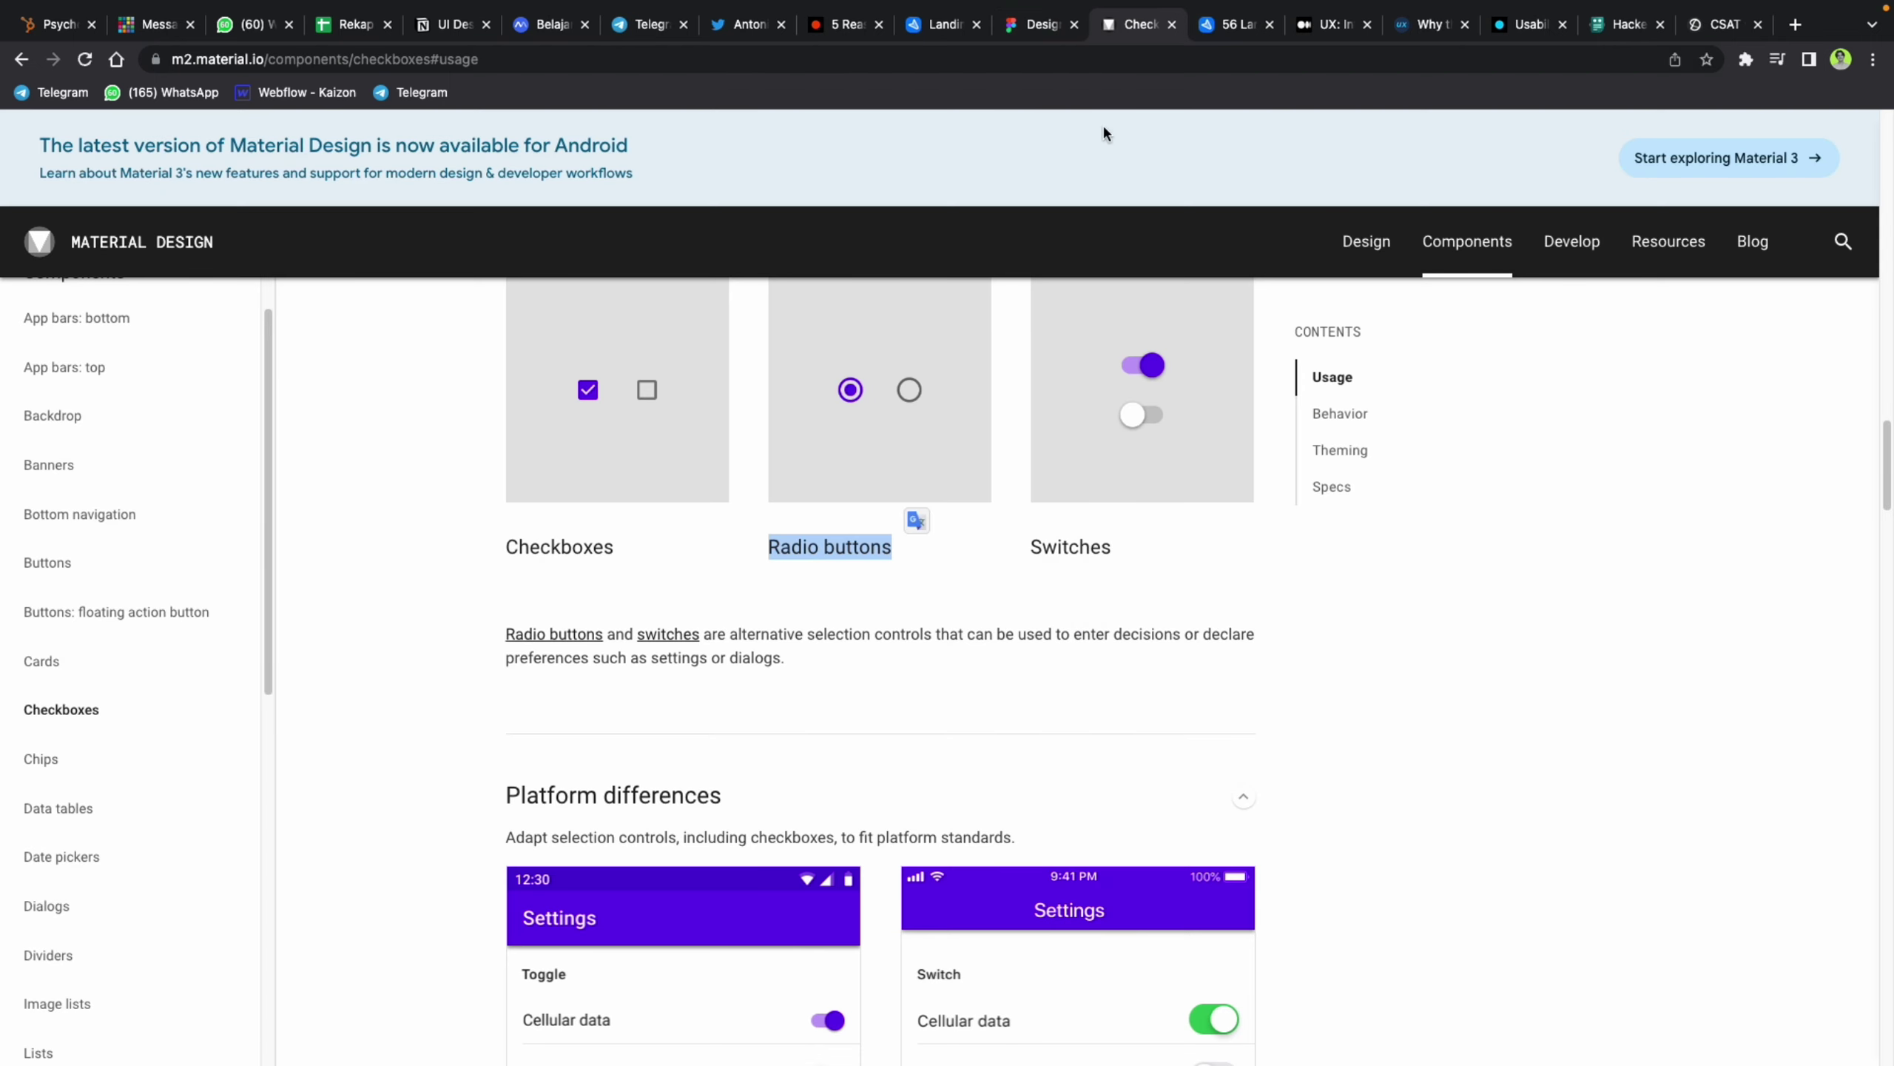
left_click(1043, 24)
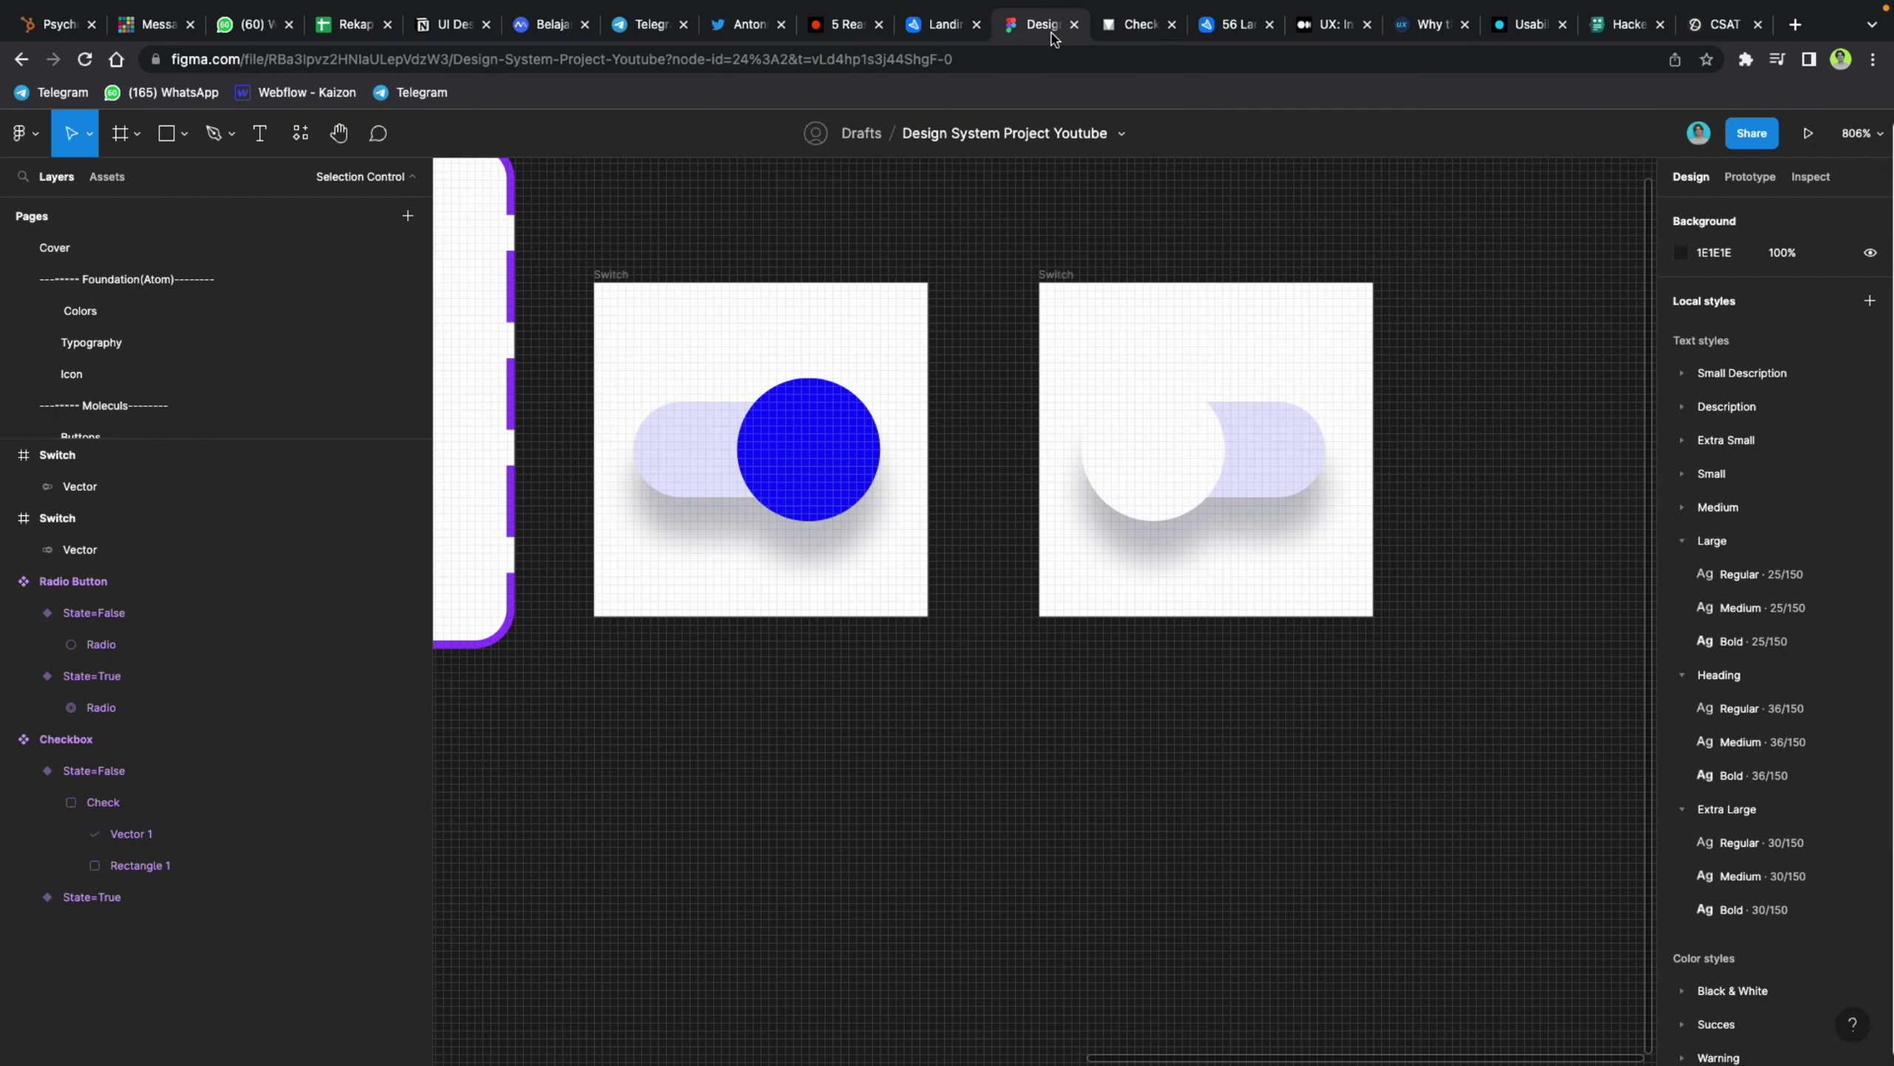
left_click(1154, 422)
left_click(1133, 34)
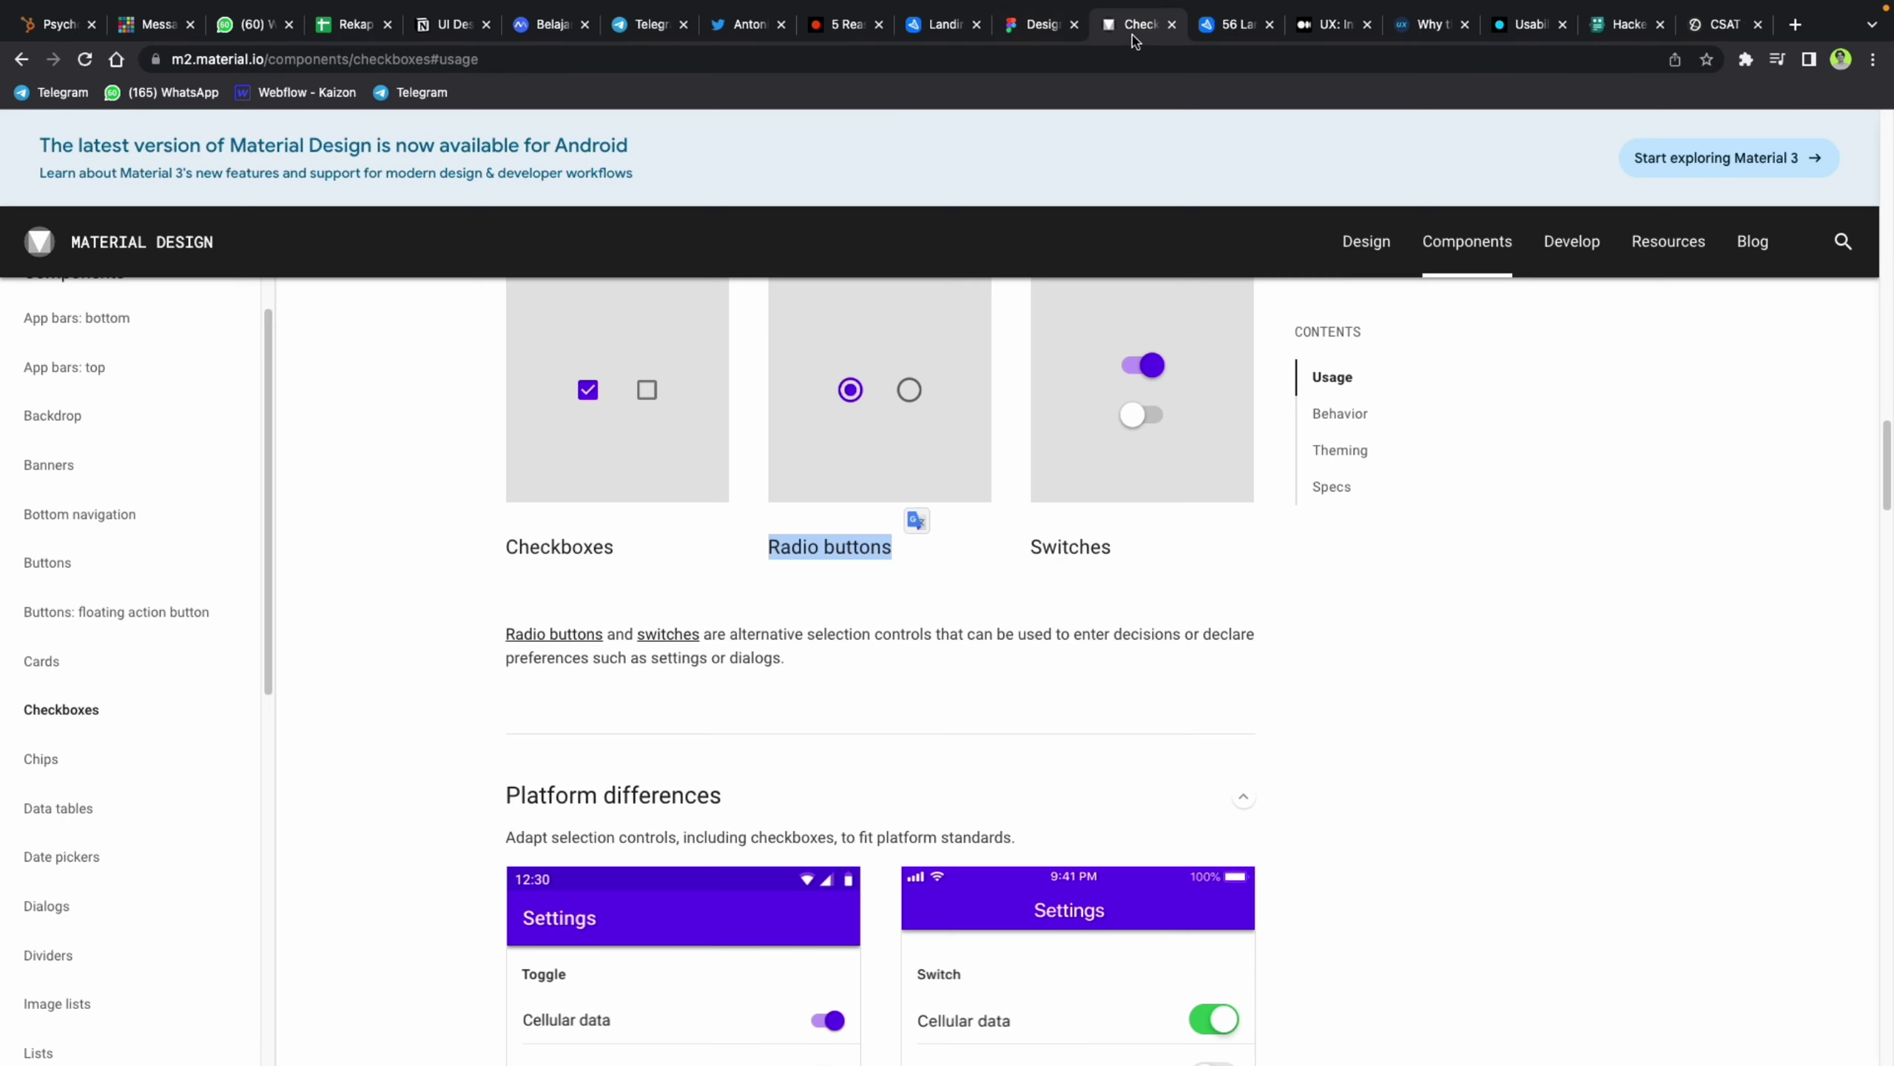
left_click(1040, 26)
double_click(1306, 459)
left_click(1681, 675)
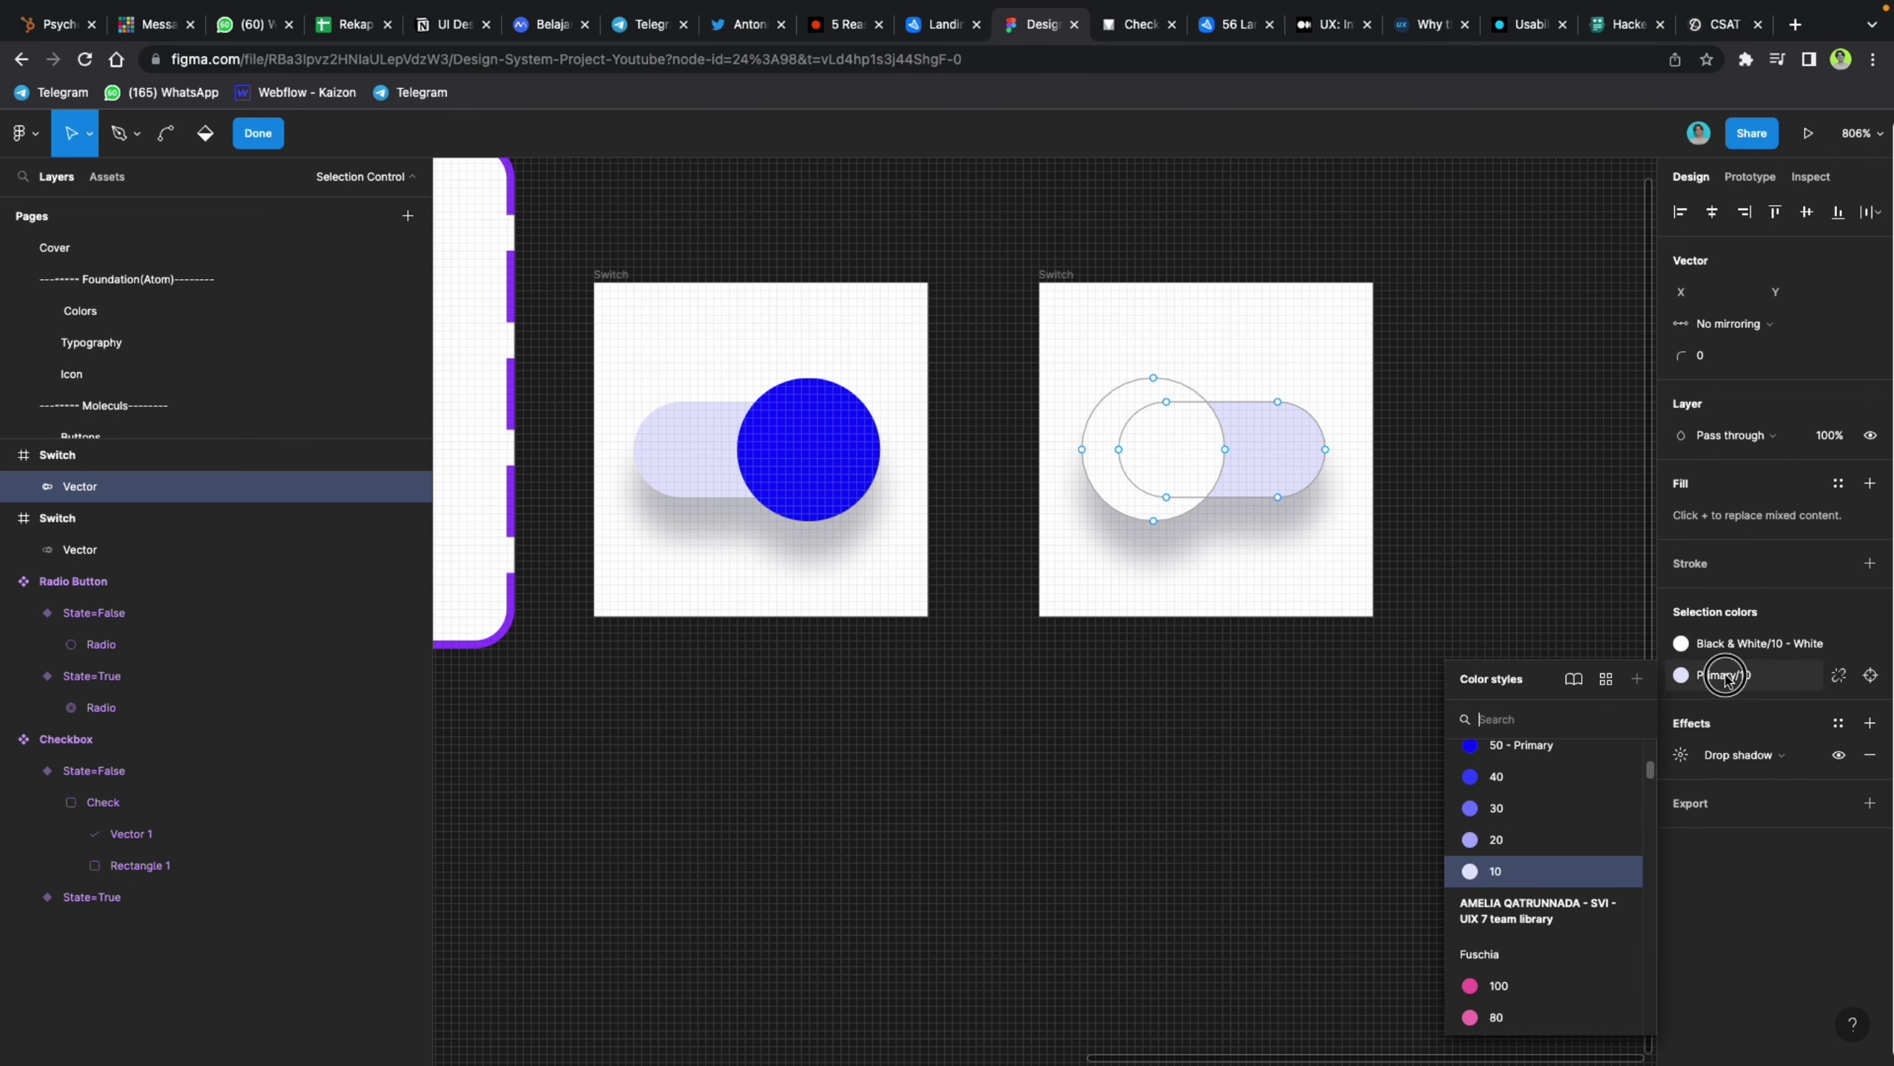
scroll(1572, 868, "down", 10)
scroll(1572, 868, "down", 5)
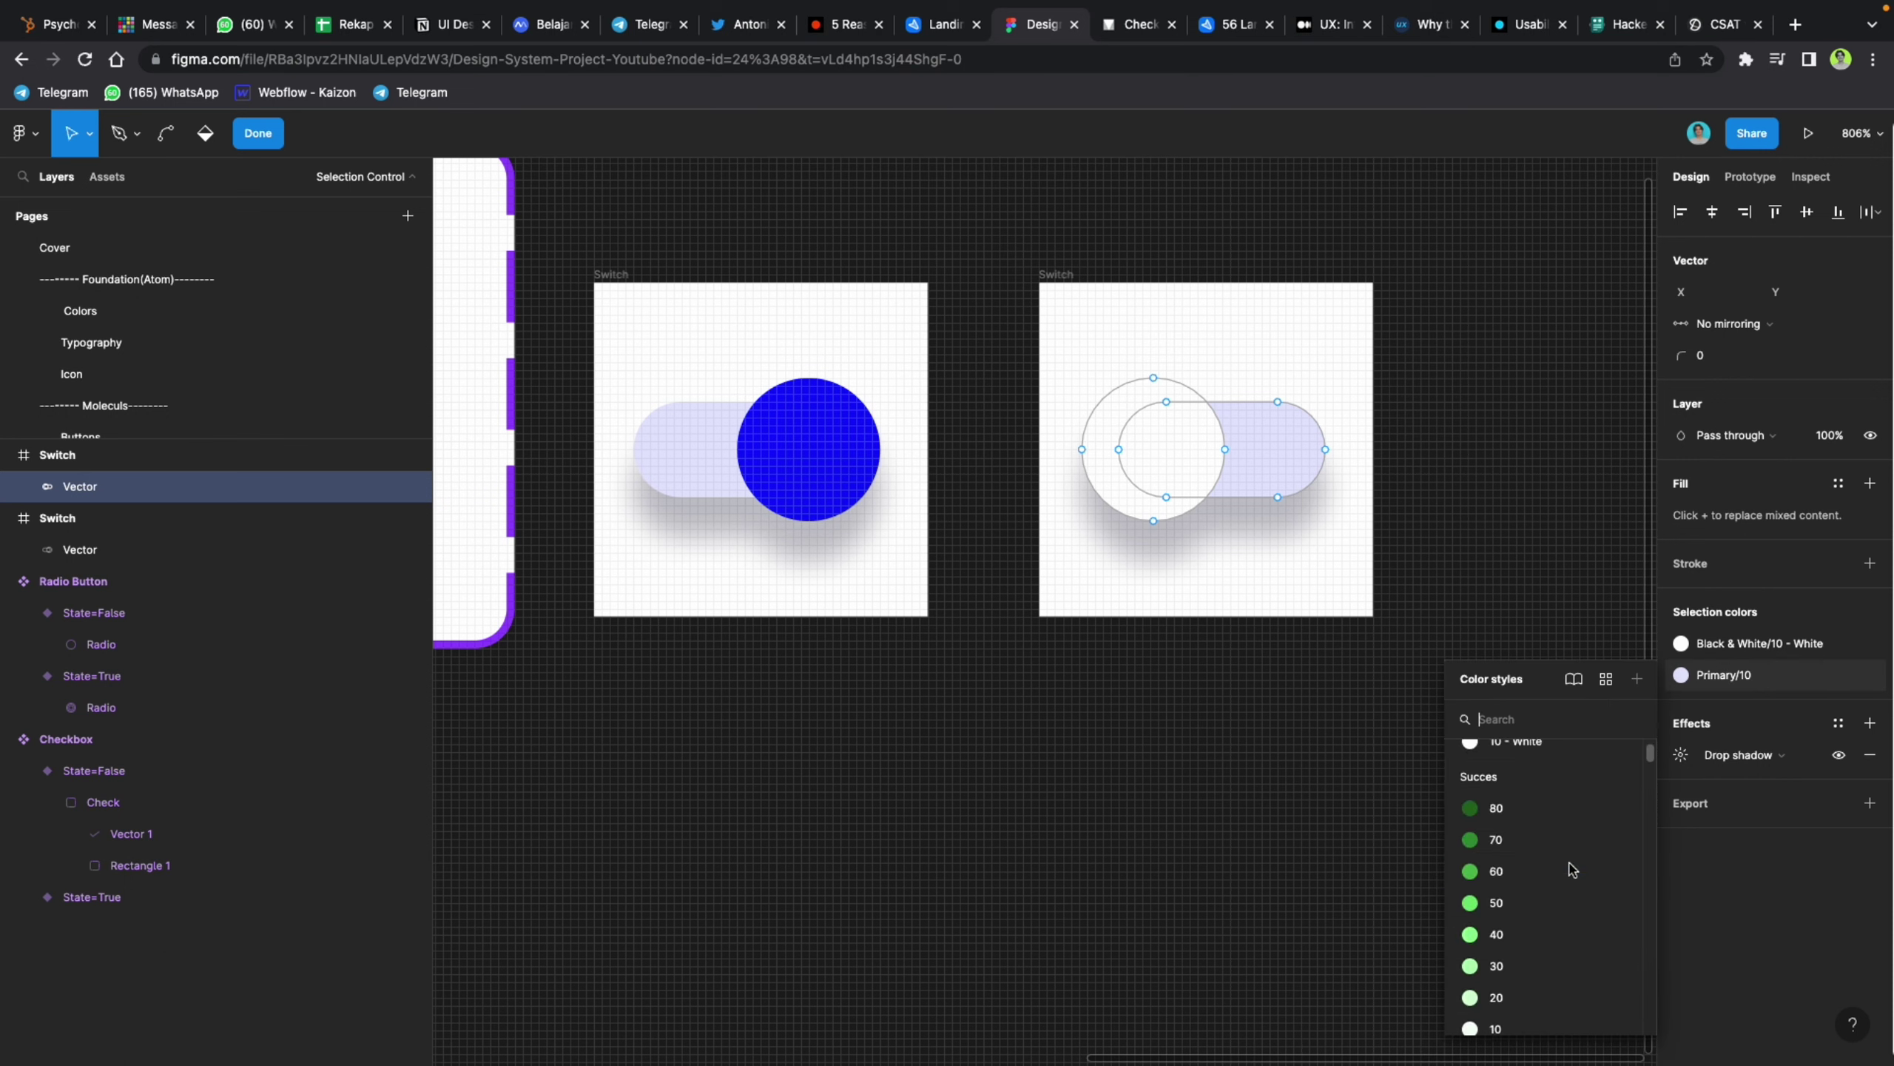